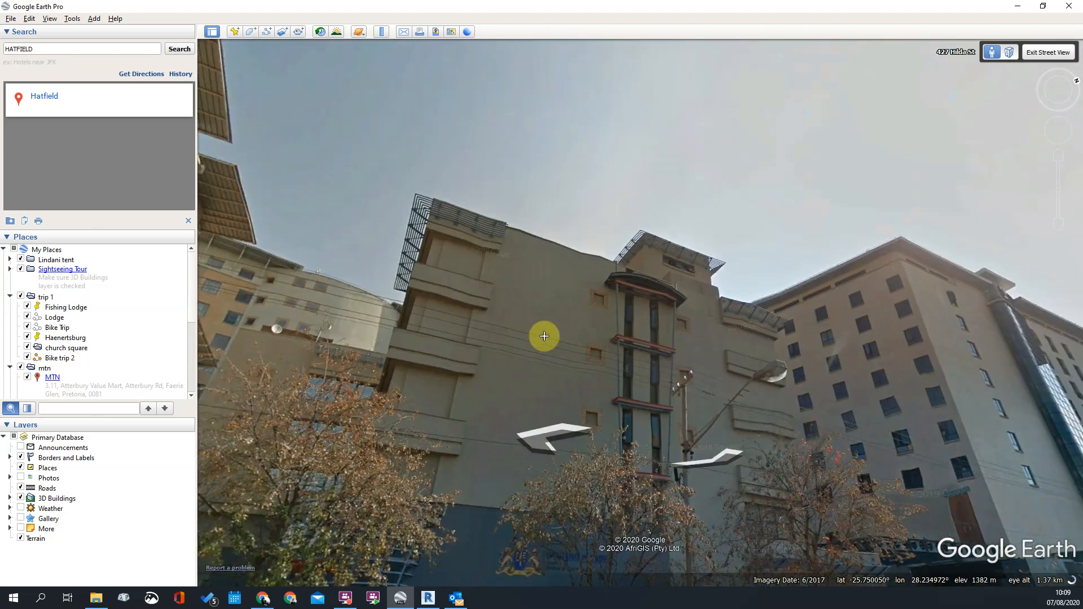
pyautogui.moveTo(538, 496); pyautogui.dragTo(546, 409)
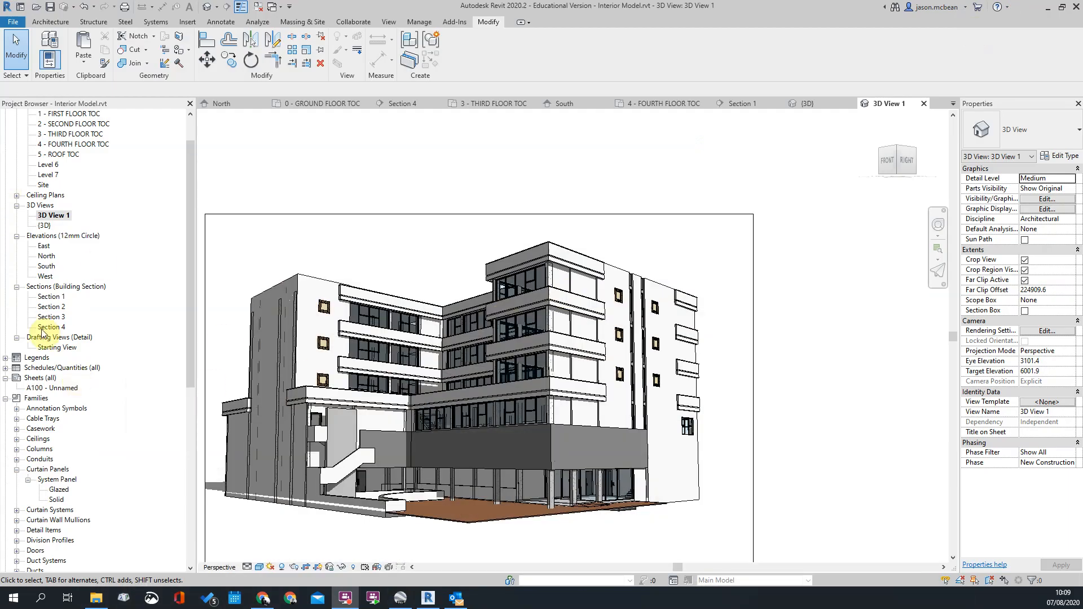
# Open the South elevation in Revit and make the imported J1544-RC-03 Rev A Site Lighting drawing visible in it
pyautogui.doubleClick(46, 267)
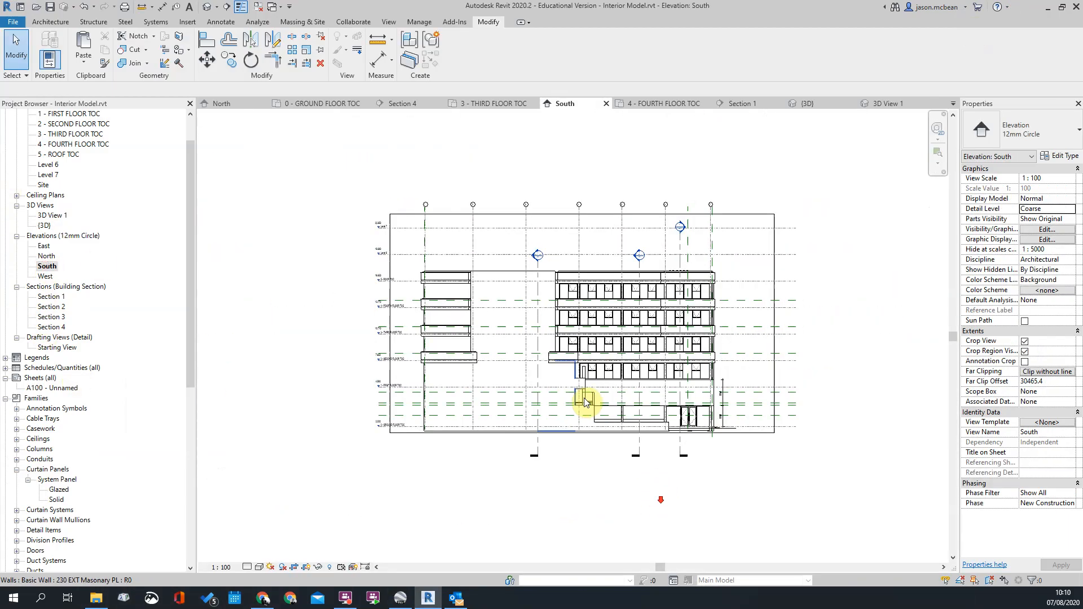
pyautogui.scroll(3, 668, 402)
pyautogui.press('v')
pyautogui.press('v')
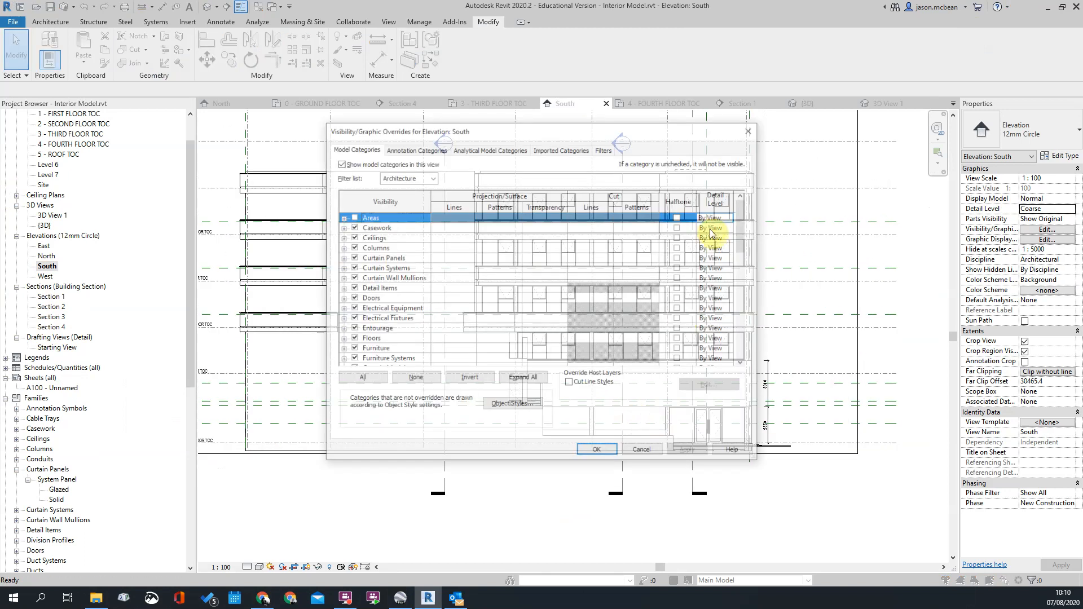
pyautogui.click(562, 150)
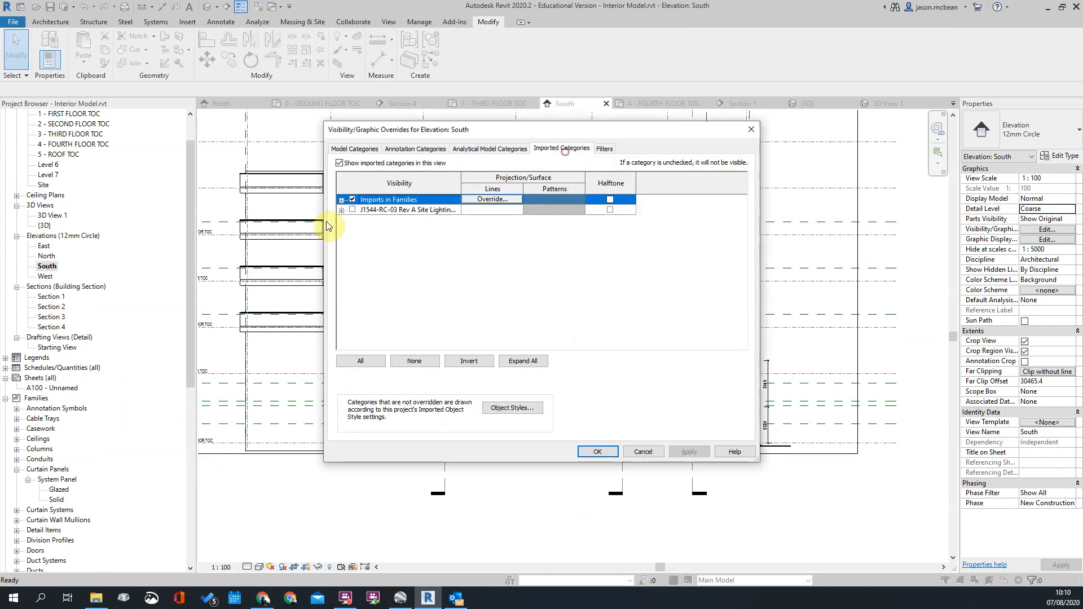
pyautogui.click(353, 209)
pyautogui.click(597, 452)
# Examine the sunshade bracket, tie rod and louvre detail at the building's corner in the imported elevation drawing
pyautogui.scroll(6, 752, 169)
pyautogui.scroll(3, 605, 190)
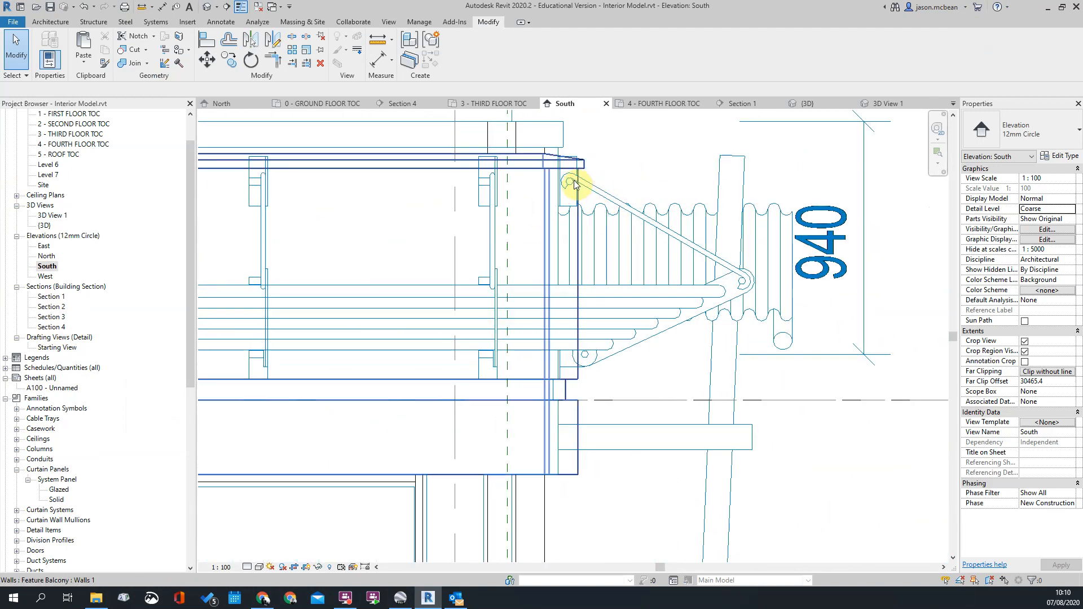
pyautogui.scroll(1, 677, 294)
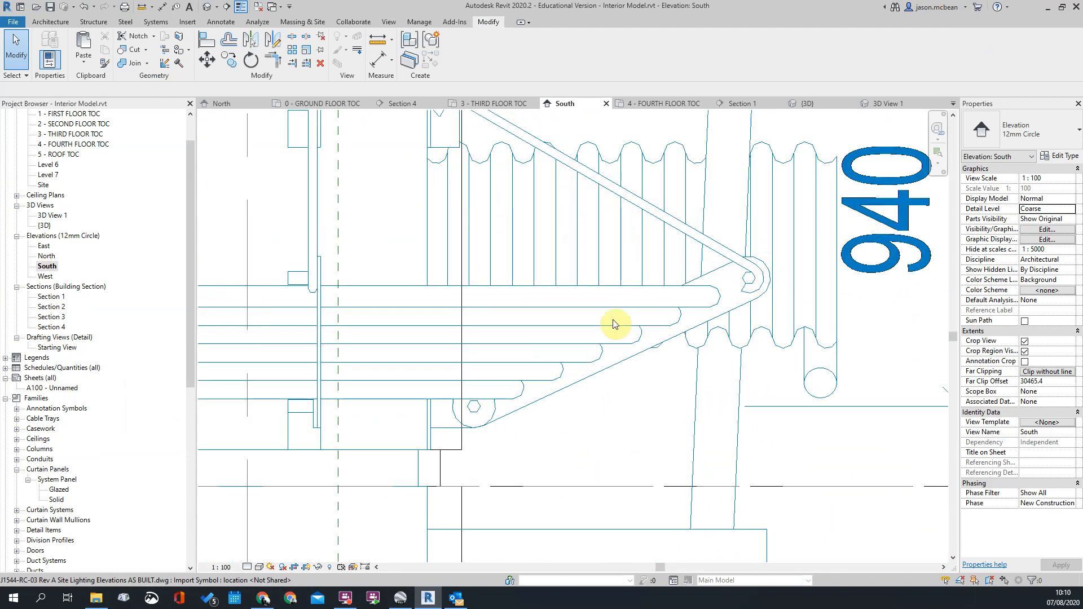
pyautogui.scroll(-1, 672, 302)
pyautogui.scroll(-4, 710, 304)
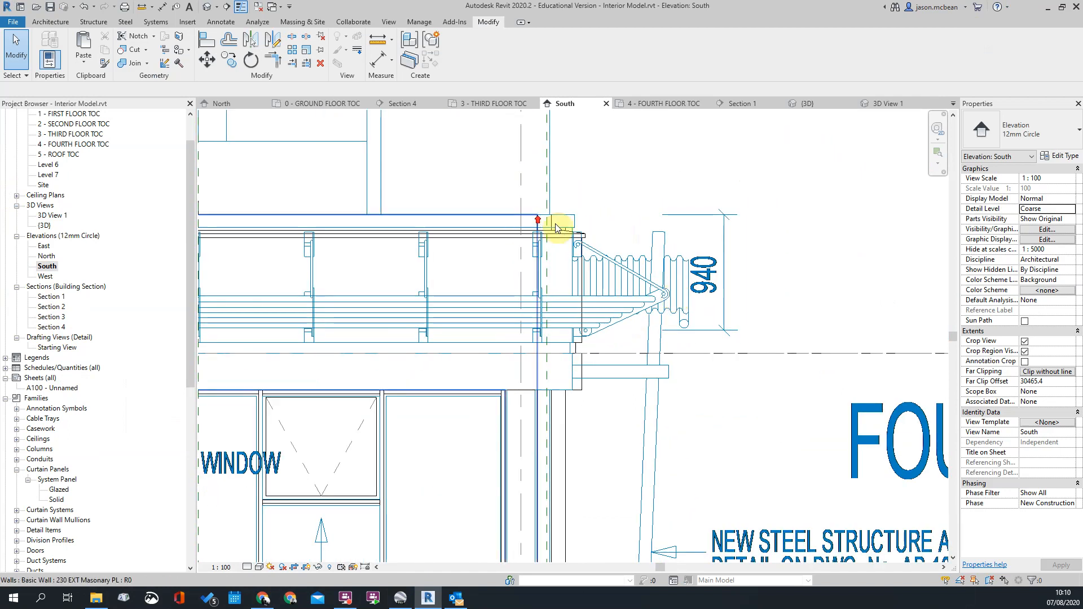
pyautogui.scroll(3, 587, 265)
pyautogui.moveTo(559, 284); pyautogui.dragTo(583, 242, button='middle')
pyautogui.scroll(2, 583, 242)
pyautogui.scroll(2, 557, 233)
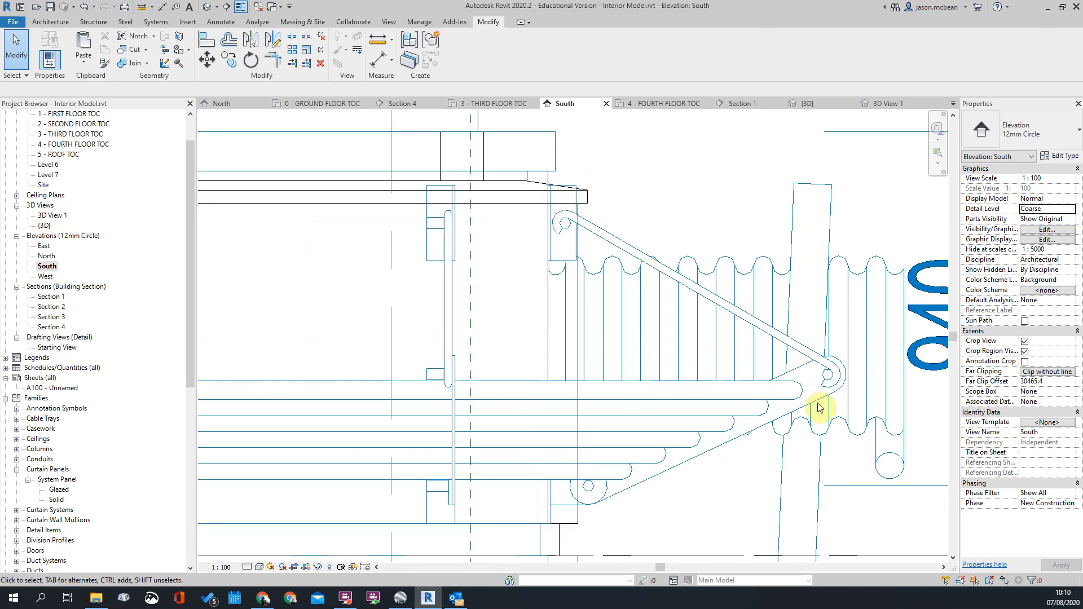
# Copy the imported elevation drawing to the clipboard and clear the selection
pyautogui.click(651, 476)
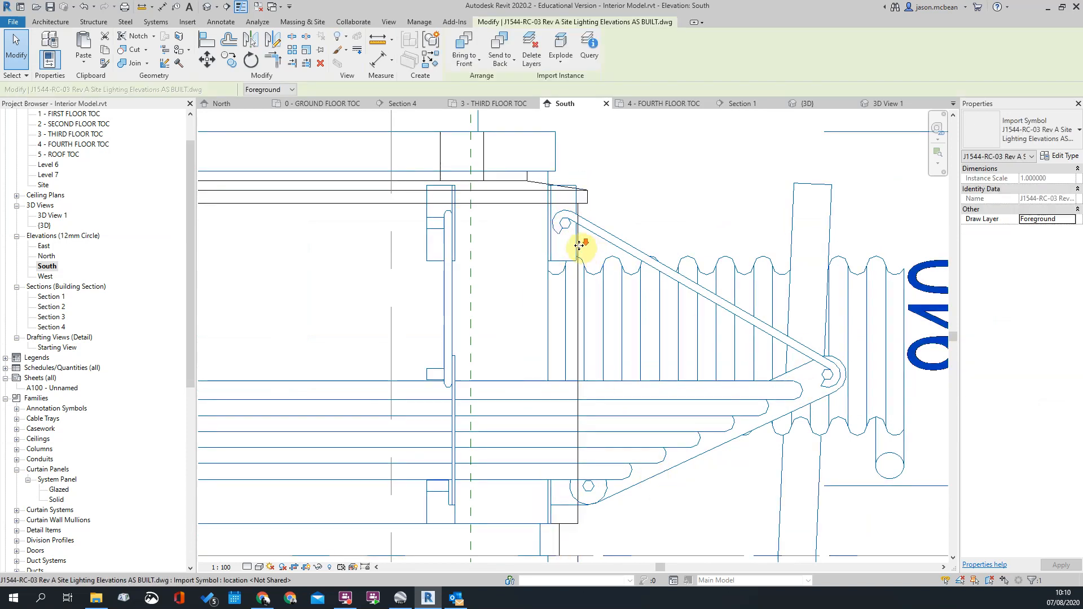
pyautogui.scroll(-2, 579, 245)
pyautogui.scroll(-2, 569, 258)
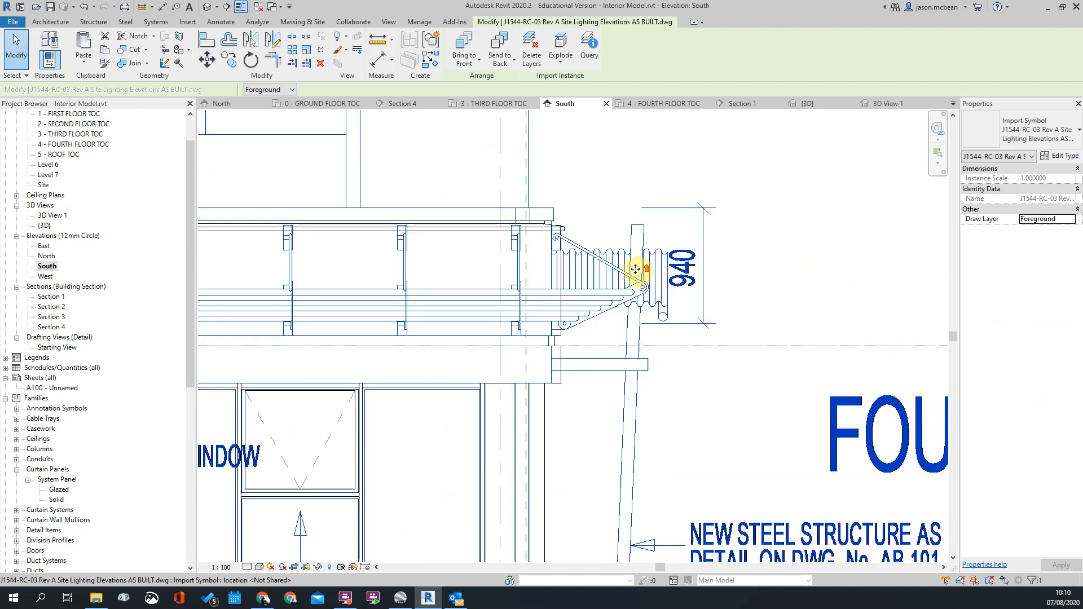
pyautogui.scroll(-2, 597, 261)
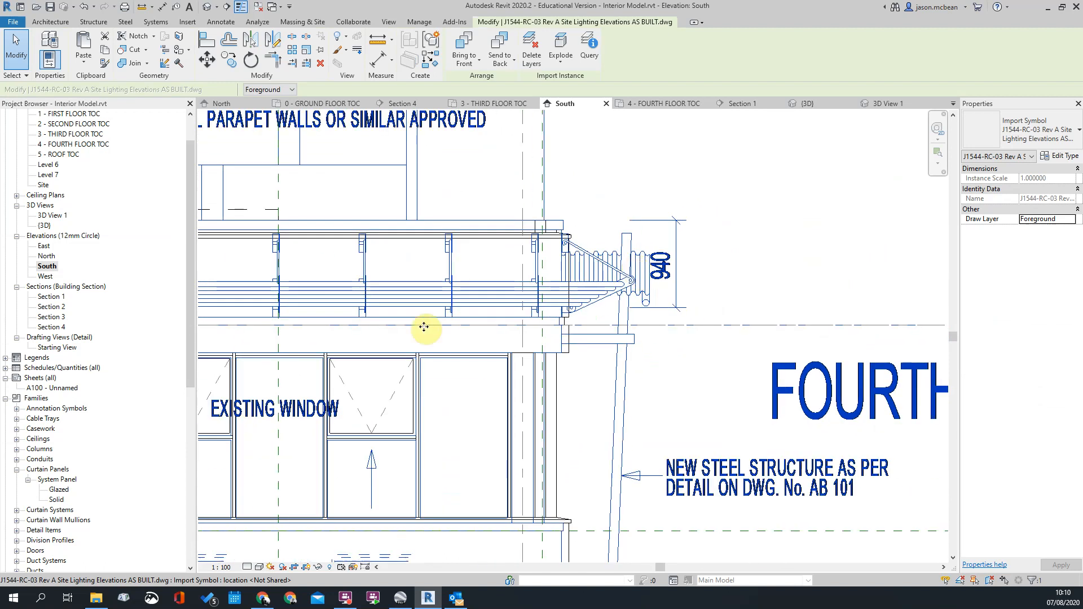
pyautogui.press('Escape')
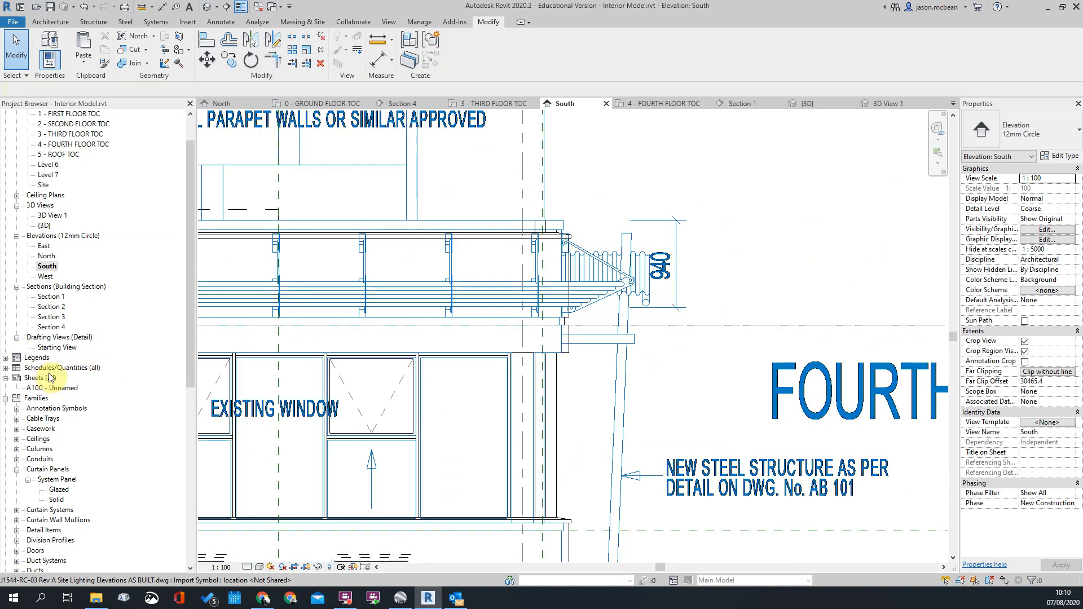
# Create a new drafting view at a scale of 1:50
pyautogui.click(219, 22)
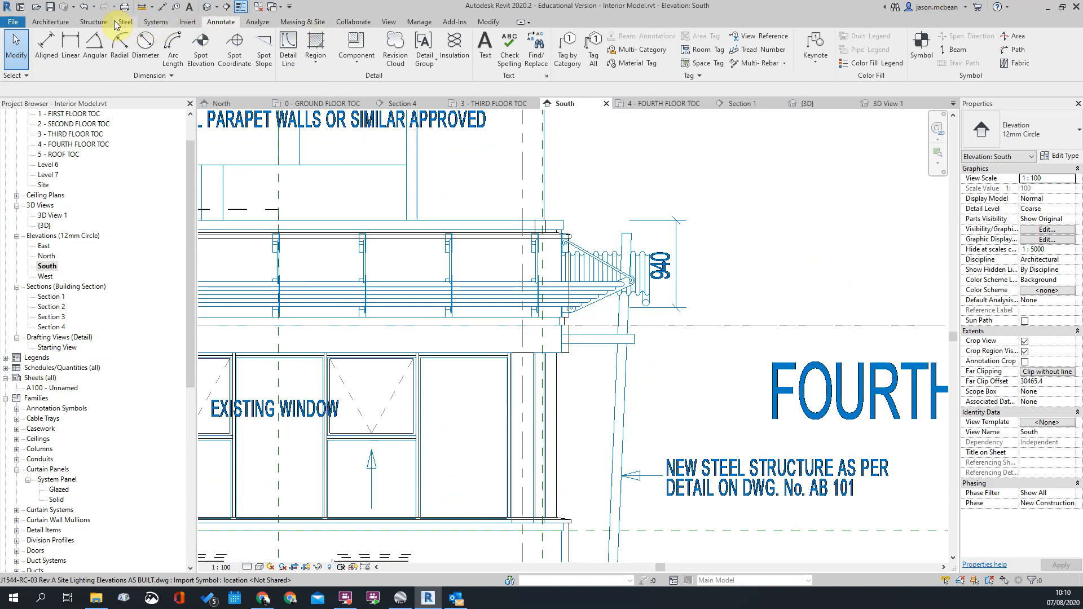
pyautogui.click(390, 22)
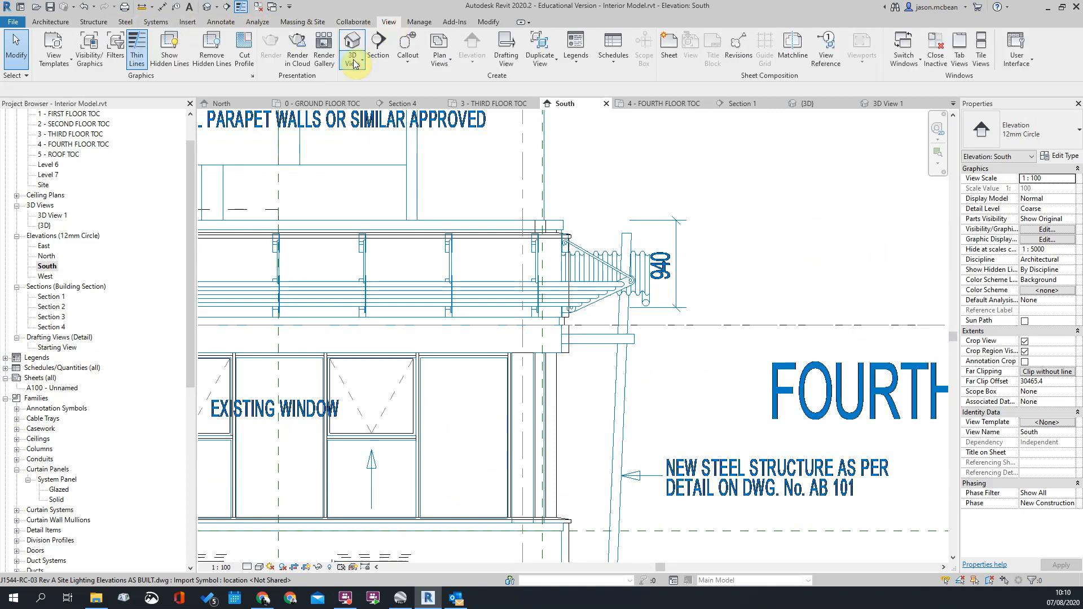
pyautogui.click(451, 56)
pyautogui.click(506, 41)
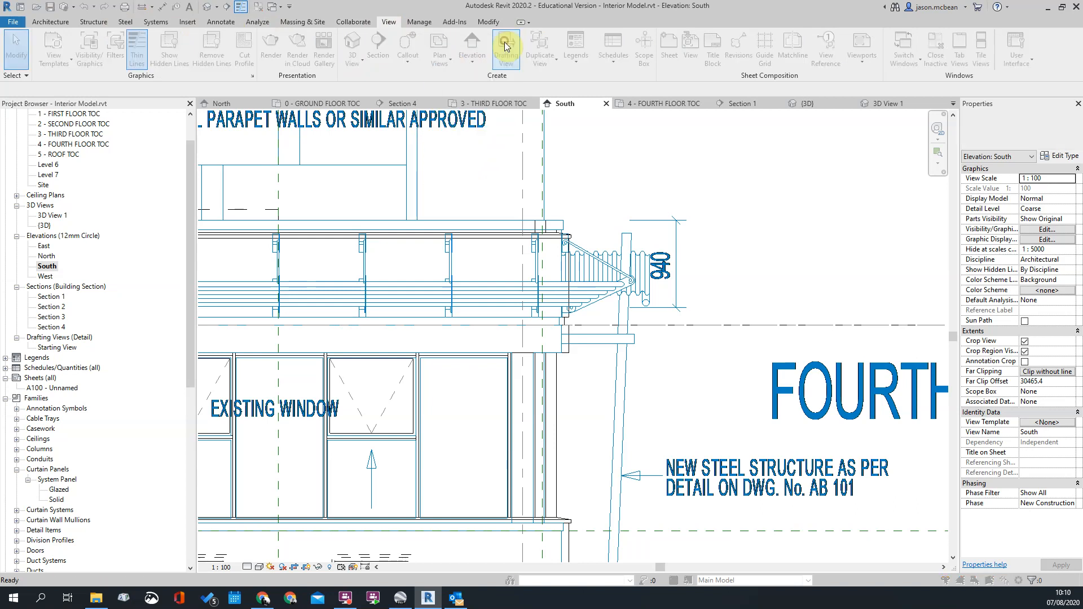
pyautogui.click(543, 327)
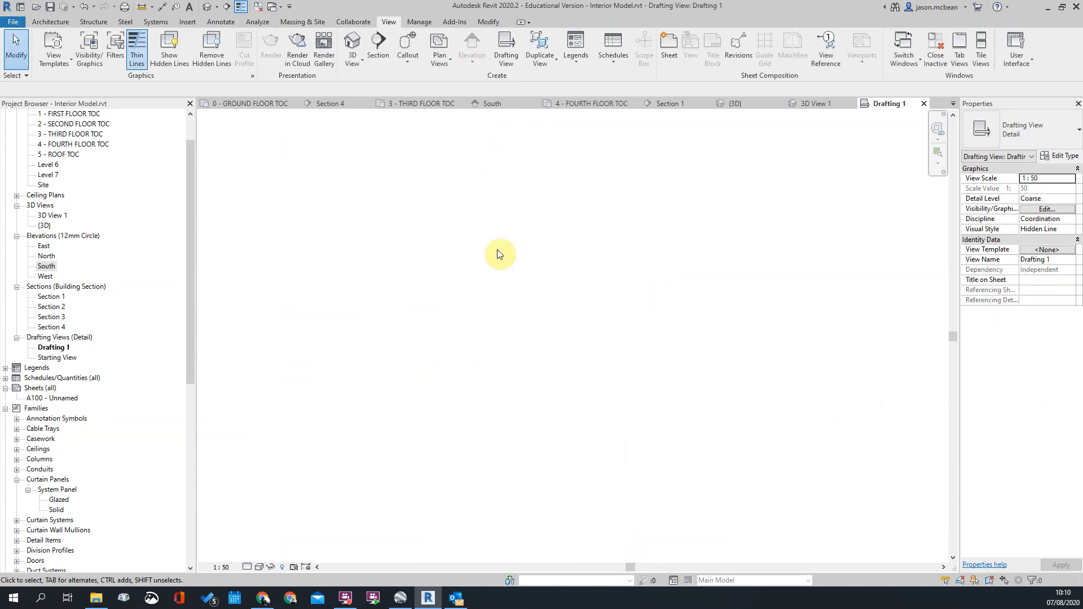
# Paste the copied elevation drawing into the new drafting view and locate its sunshade bracket detail
pyautogui.hotkey('ctrl', 'v')
pyautogui.click(450, 341)
pyautogui.click(711, 308)
pyautogui.moveTo(821, 262); pyautogui.dragTo(415, 373, button='middle')
pyautogui.moveTo(582, 262); pyautogui.dragTo(528, 350, button='middle')
pyautogui.scroll(8, 547, 249)
pyautogui.scroll(8, 463, 285)
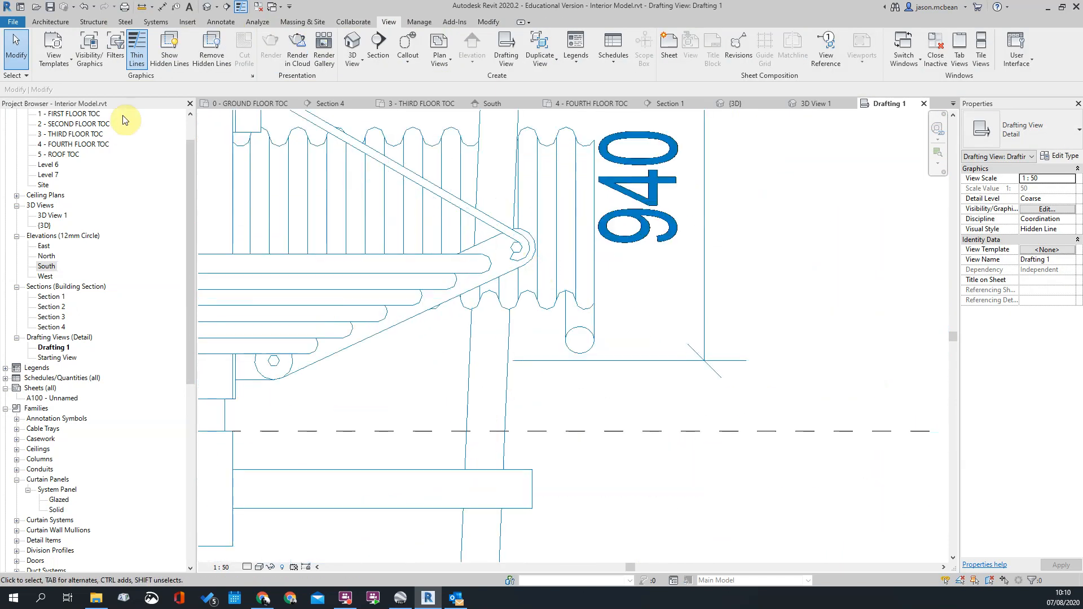
# Trace the bracket plate's rounded outer end and sloping edges with Thin Lines detail lines picked from the imported drawing
pyautogui.click(53, 22)
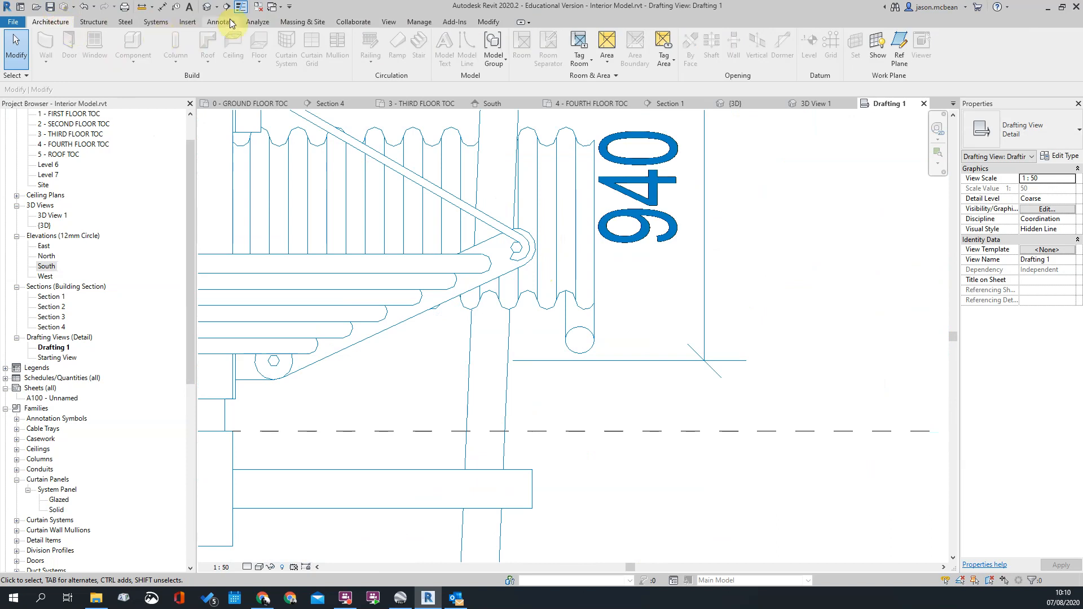
pyautogui.click(228, 23)
pyautogui.click(295, 55)
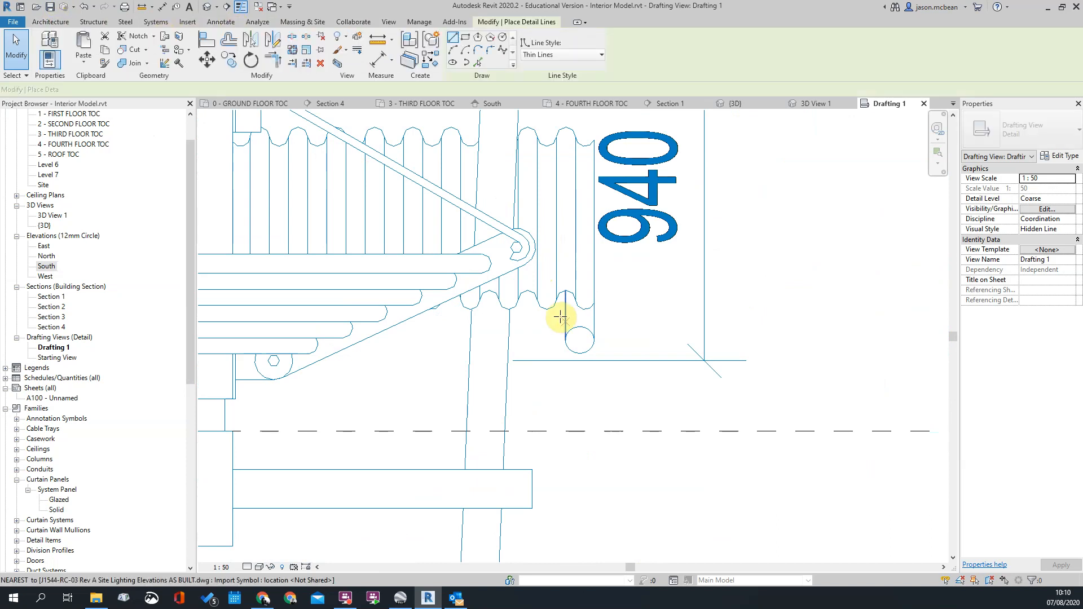
pyautogui.click(514, 228)
pyautogui.click(480, 64)
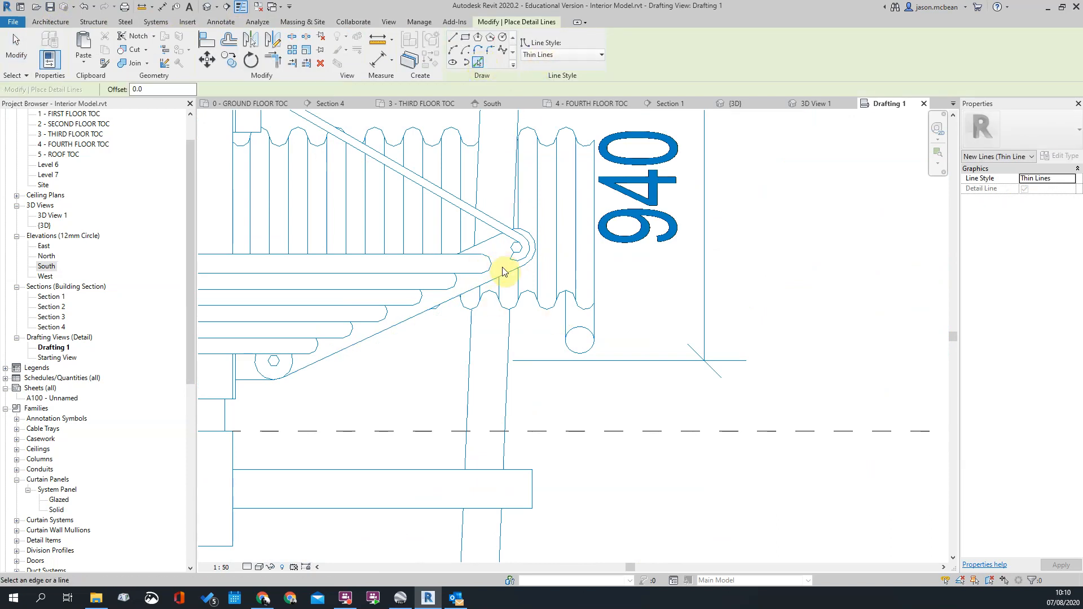
pyautogui.scroll(3, 542, 251)
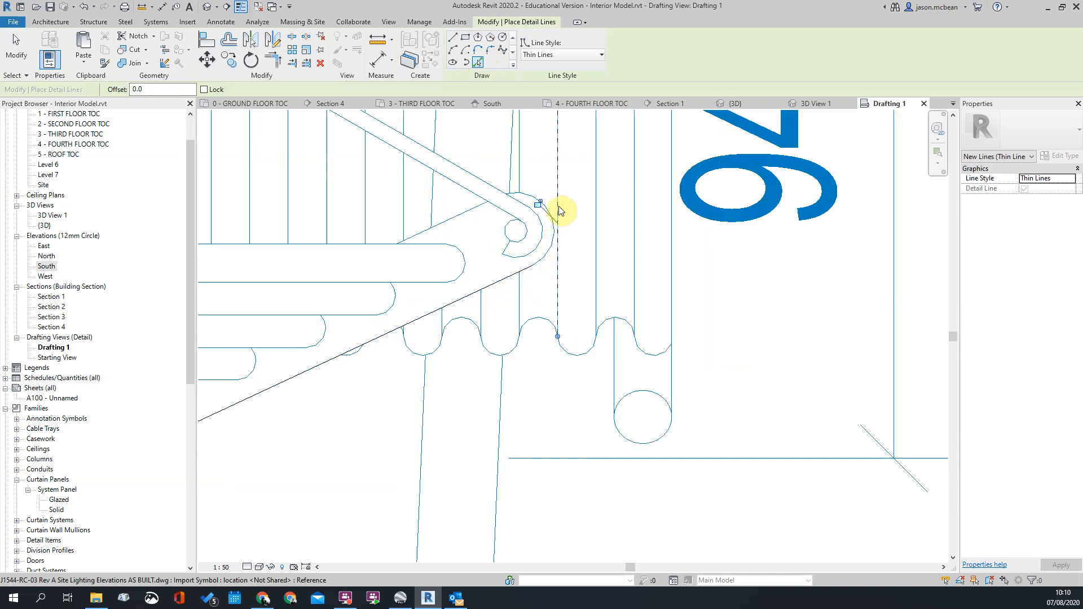
pyautogui.scroll(3, 553, 240)
pyautogui.click(553, 240)
pyautogui.click(409, 196)
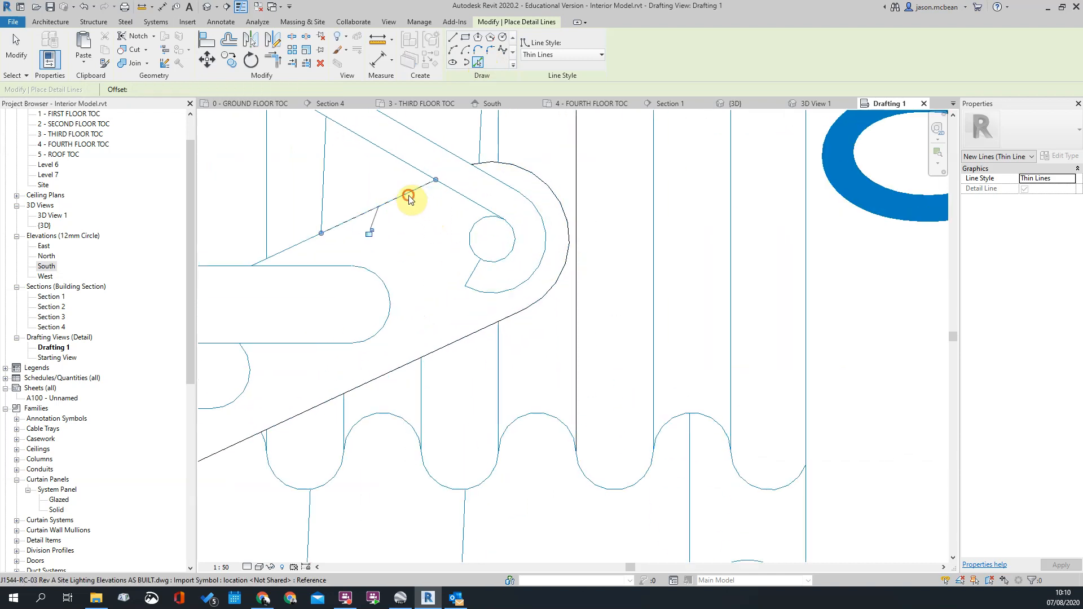
# Trace the rounded lower inner end of the bracket plate and its short horizontal bottom edge with picked detail lines
pyautogui.scroll(-3, 588, 220)
pyautogui.moveTo(400, 295); pyautogui.dragTo(623, 192, button='middle')
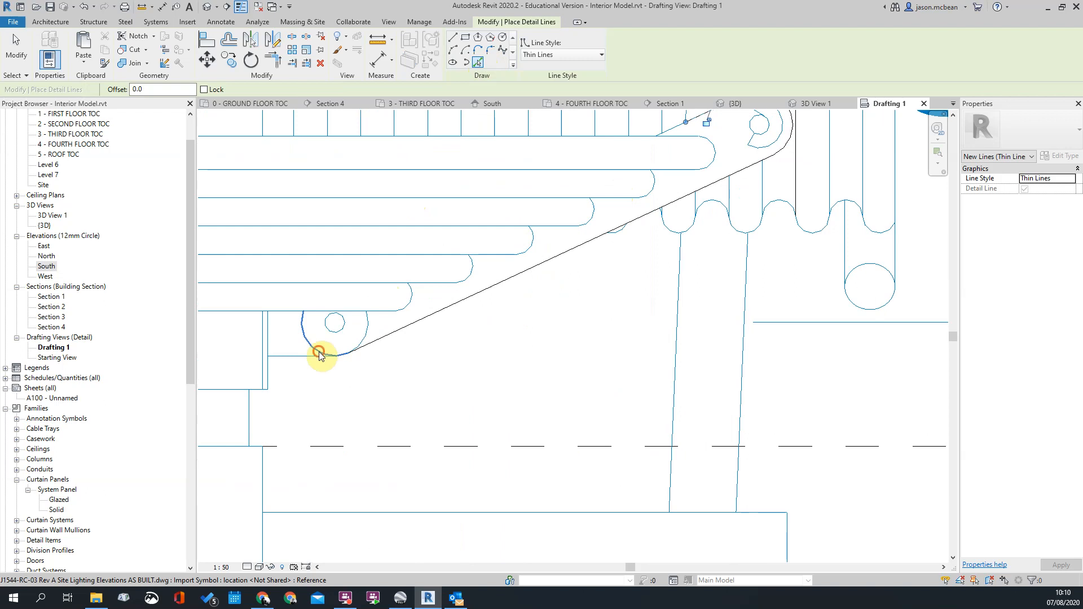
pyautogui.click(319, 352)
pyautogui.scroll(-2, 393, 360)
pyautogui.scroll(2, 329, 366)
pyautogui.click(321, 355)
pyautogui.scroll(-2, 331, 364)
pyautogui.scroll(4, 362, 346)
pyautogui.click(385, 345)
pyautogui.scroll(-5, 443, 371)
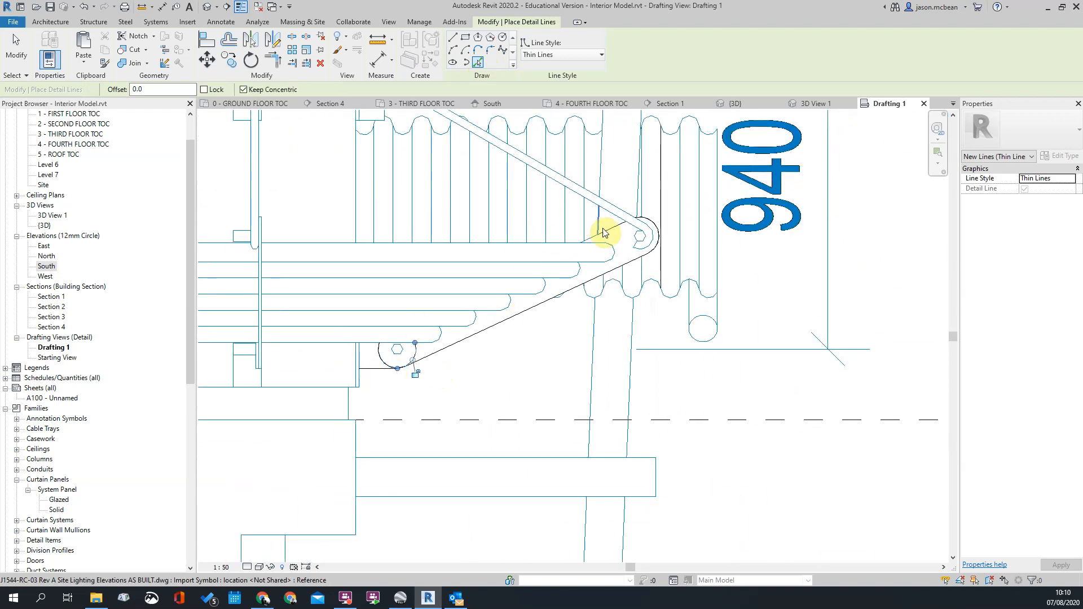
# Trace the diagonal tie rod, its upper hook and pin, and the wall mounting plate with picked detail lines
pyautogui.scroll(3, 423, 189)
pyautogui.click(413, 204)
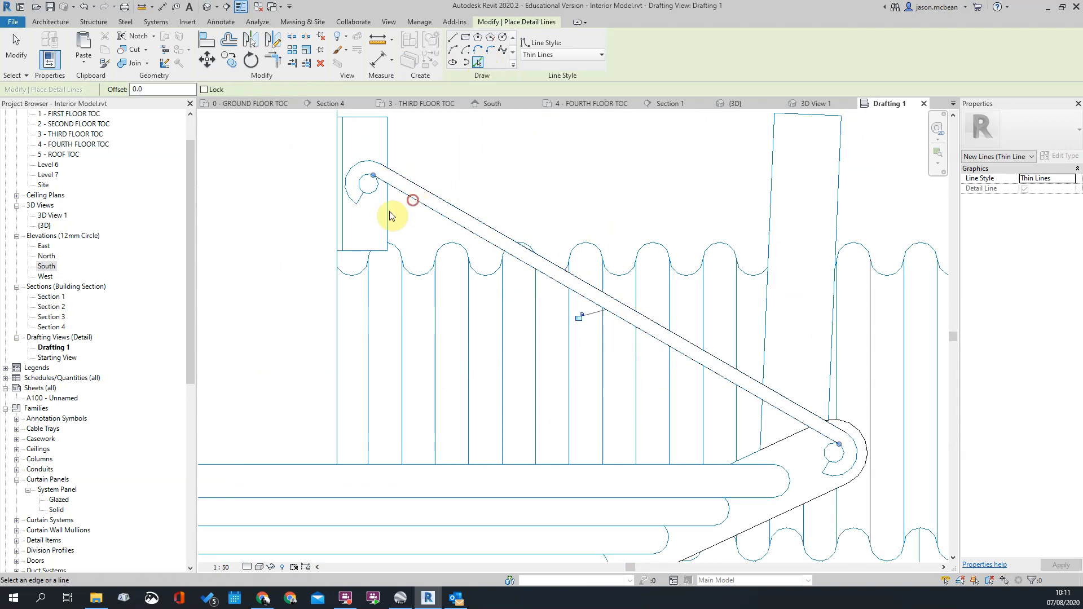
pyautogui.scroll(2, 341, 148)
pyautogui.click(366, 327)
pyautogui.scroll(-1, 416, 261)
pyautogui.scroll(2, 426, 282)
pyautogui.scroll(2, 375, 300)
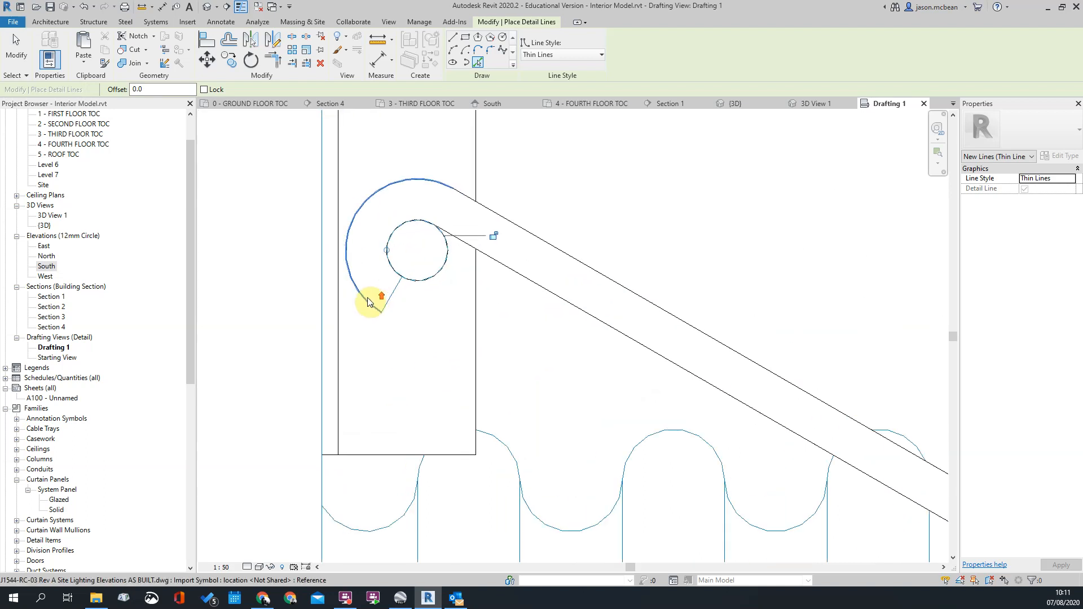
pyautogui.click(388, 294)
# Trace the curved ends of the stacked louvre slats along the bracket with picked detail lines, finishing the command
pyautogui.scroll(-5, 415, 197)
pyautogui.scroll(-2, 503, 251)
pyautogui.scroll(2, 618, 361)
pyautogui.scroll(-2, 686, 281)
pyautogui.scroll(3, 531, 390)
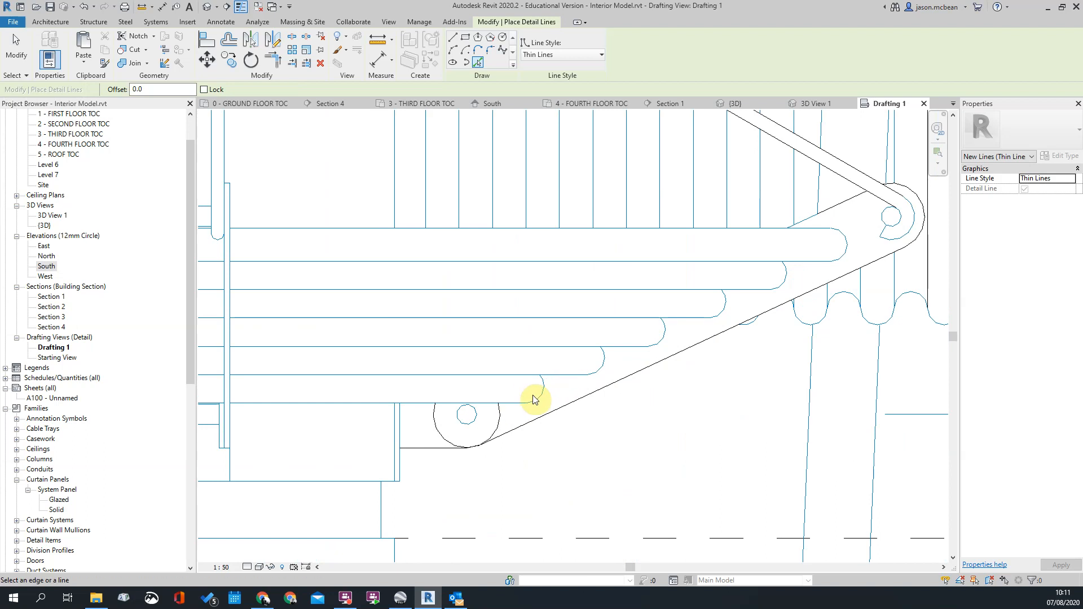
pyautogui.scroll(2, 626, 373)
pyautogui.click(574, 370)
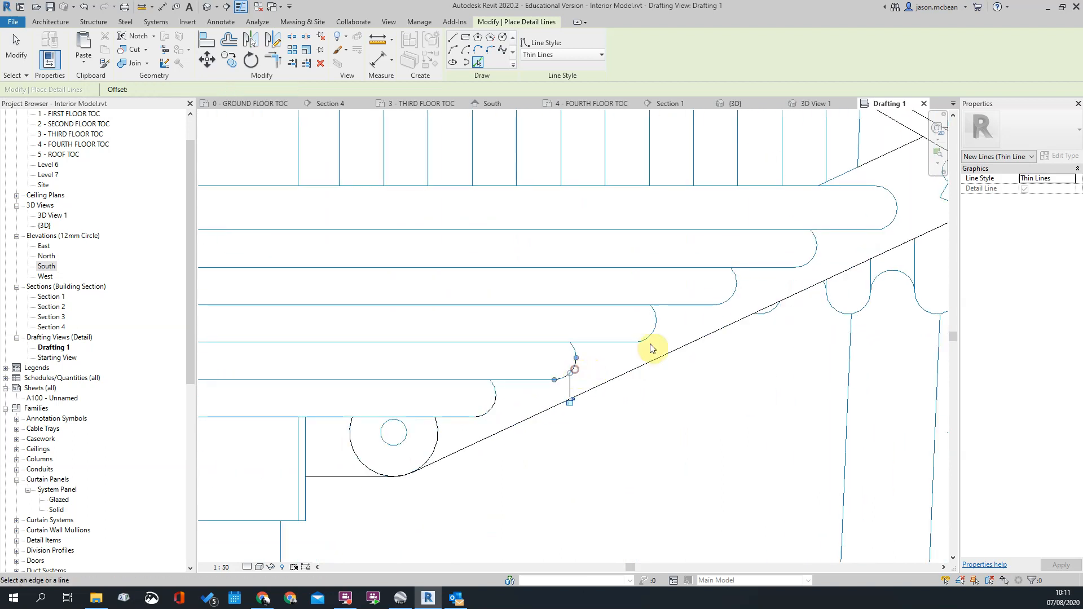
pyautogui.click(731, 295)
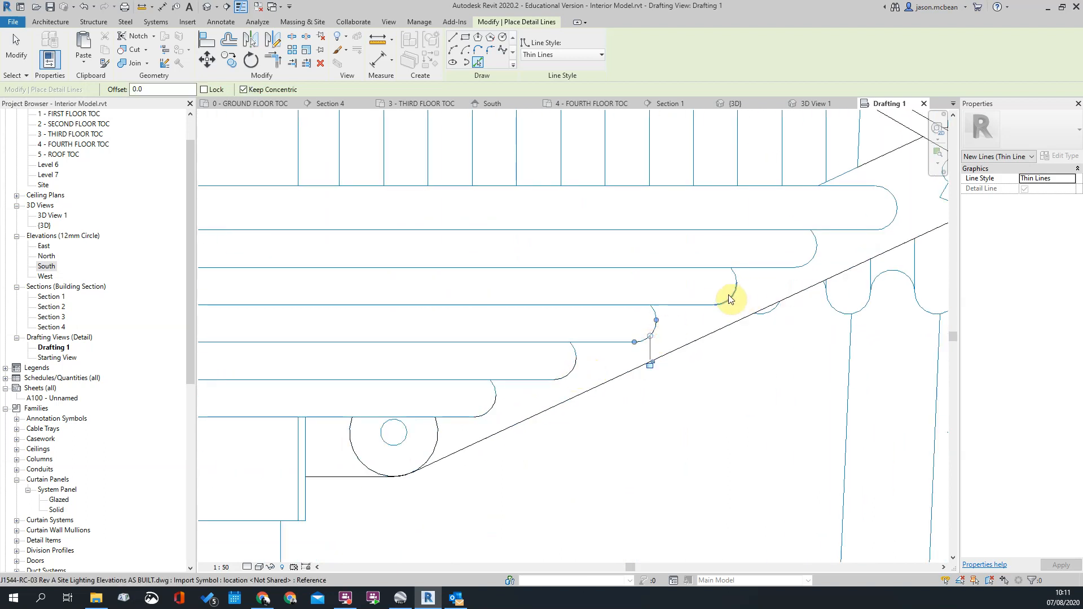
pyautogui.click(808, 268)
pyautogui.scroll(-3, 625, 278)
pyautogui.scroll(1, 778, 238)
pyautogui.click(803, 241)
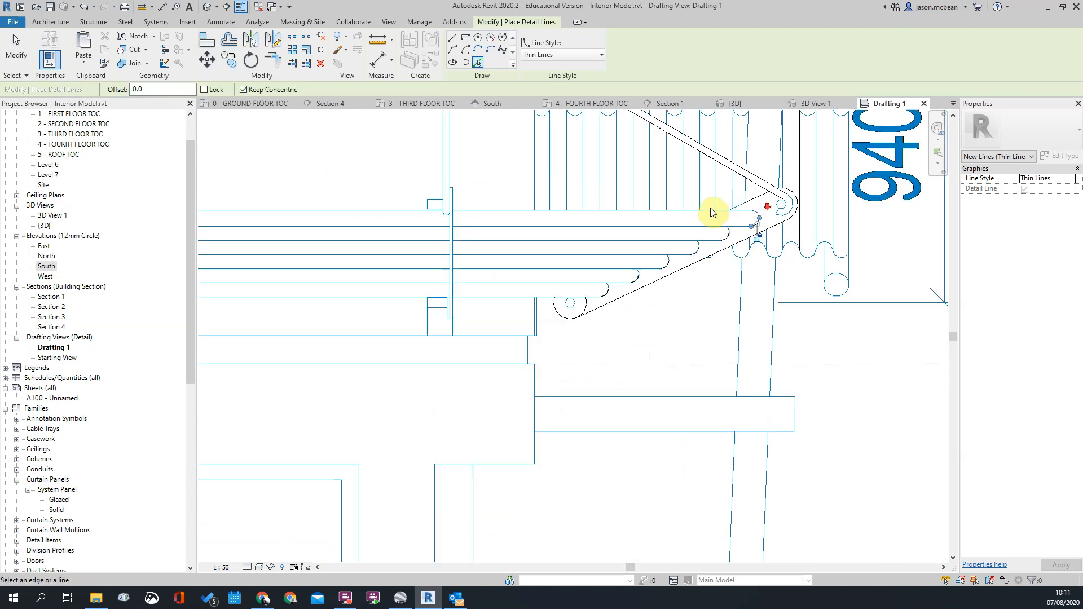
pyautogui.press('Escape')
pyautogui.press('Escape')
# Restart the Detail Line command in Pick Lines mode and trace the hook at the tie rod's outer end
pyautogui.scroll(-2, 733, 207)
pyautogui.scroll(5, 764, 206)
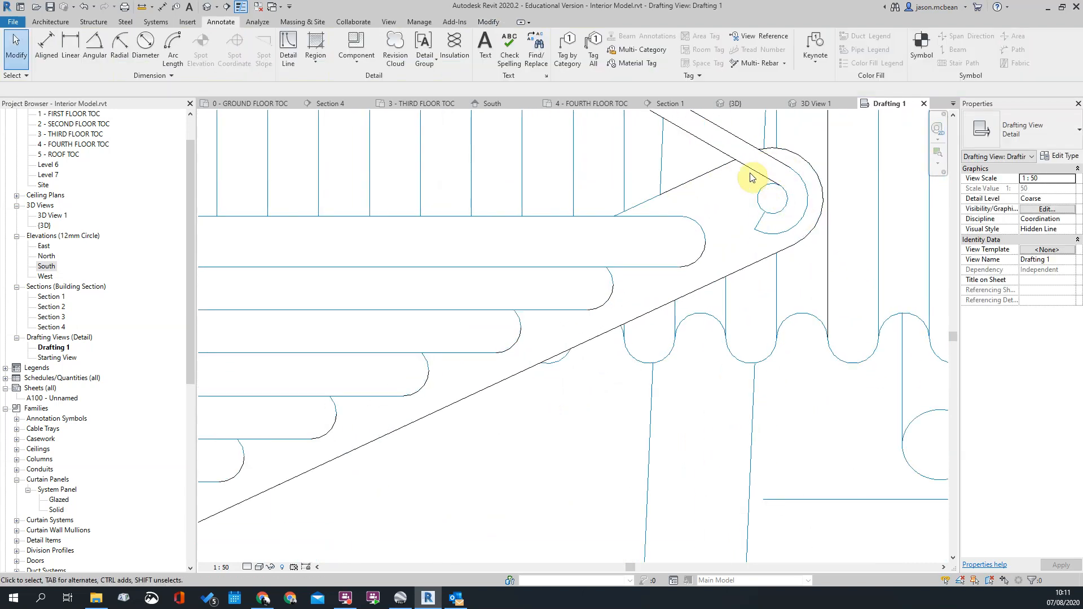
pyautogui.scroll(-2, 464, 388)
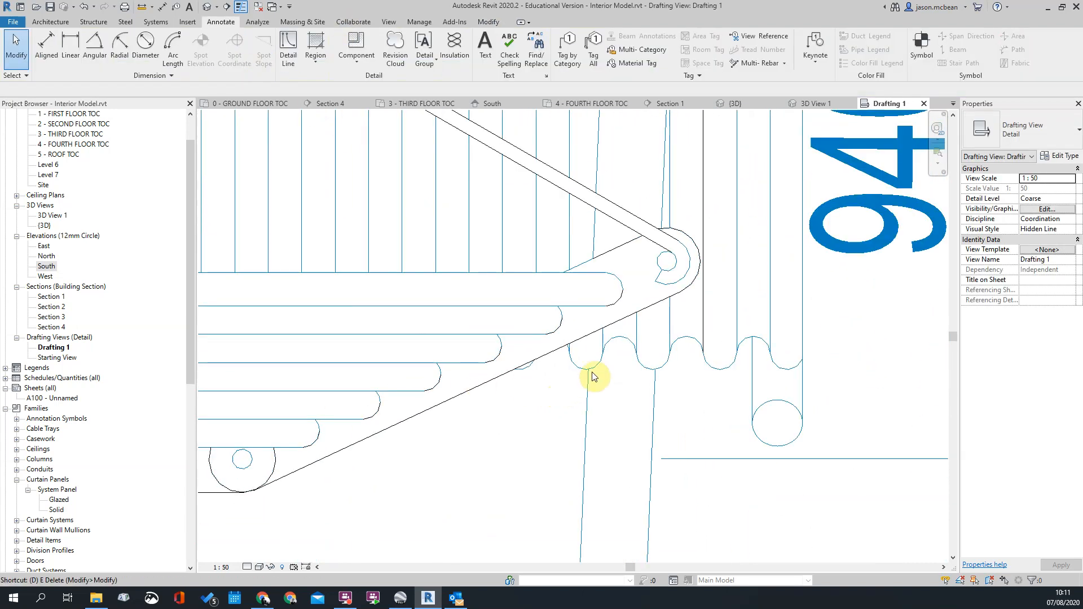
pyautogui.press('l')
pyautogui.scroll(3, 663, 270)
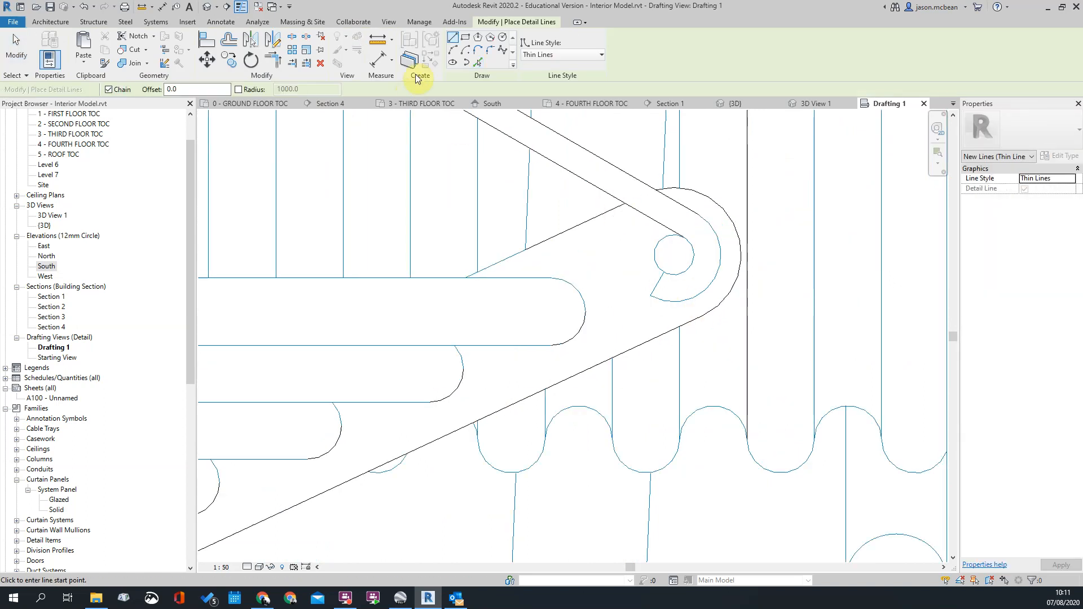
pyautogui.click(477, 63)
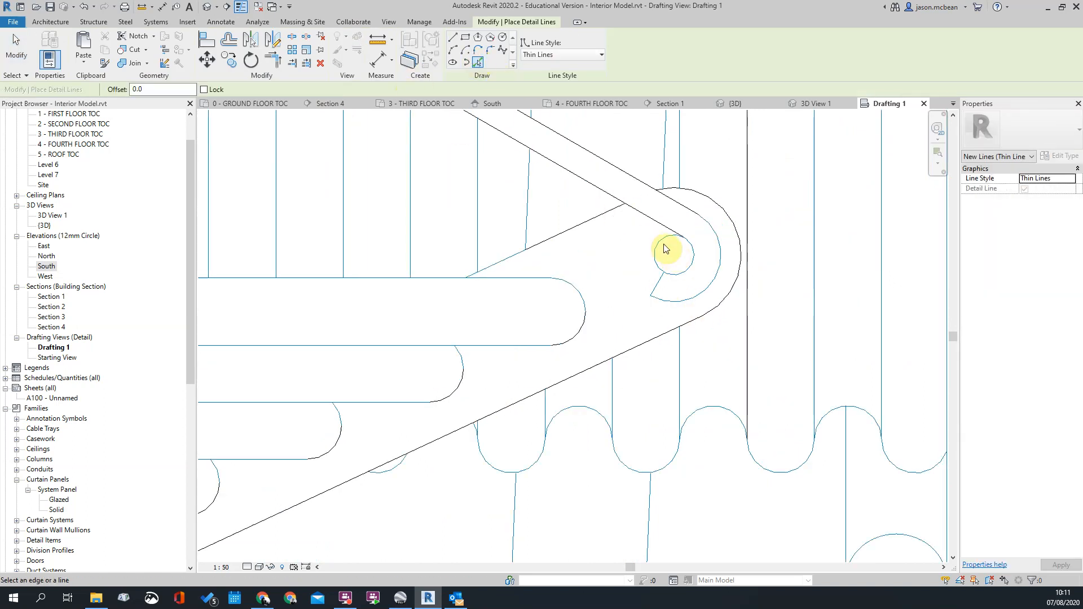
pyautogui.click(694, 294)
pyautogui.scroll(-3, 774, 280)
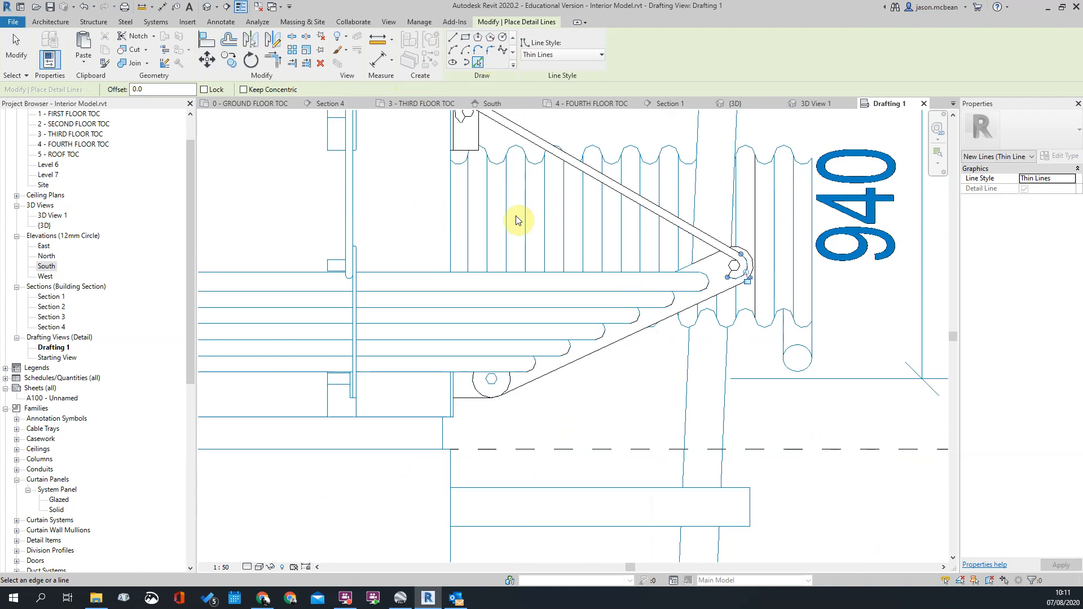
# Trace the wall face line below the upper mounting plate with a picked detail line and finish the command
pyautogui.moveTo(463, 196); pyautogui.dragTo(470, 292, button='middle')
pyautogui.click(456, 292)
pyautogui.scroll(-3, 495, 191)
pyautogui.scroll(3, 493, 357)
pyautogui.scroll(-3, 495, 316)
pyautogui.press('Escape')
pyautogui.press('Escape')
pyautogui.scroll(-2, 583, 356)
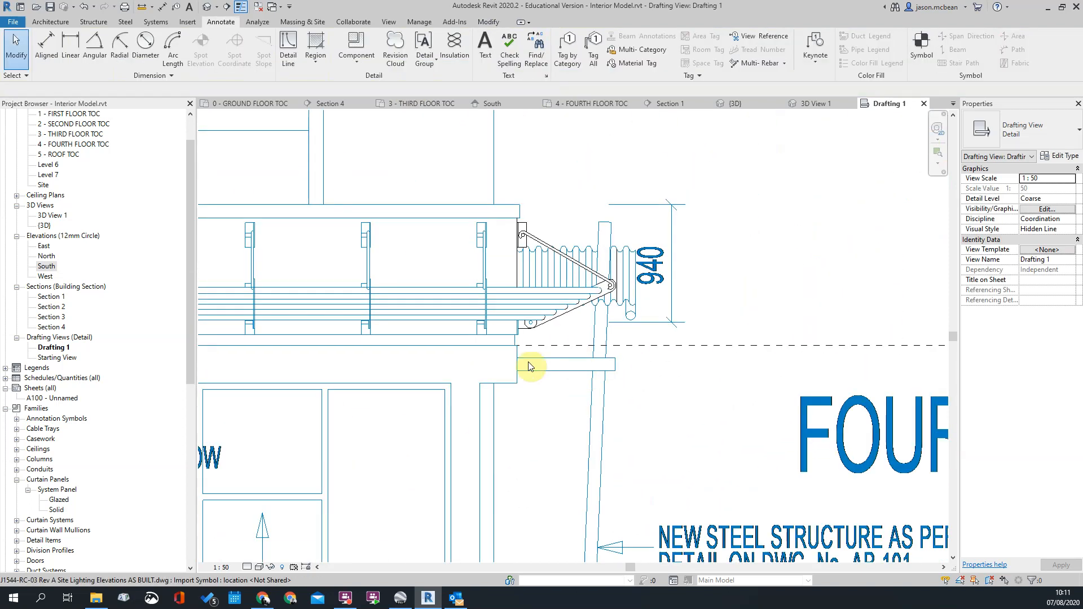
# Temporarily hide the imported elevation drawing in the drafting view, using the Hide Element option
pyautogui.scroll(3, 536, 375)
pyautogui.scroll(1, 501, 204)
pyautogui.scroll(-5, 575, 218)
pyautogui.scroll(2, 723, 232)
pyautogui.scroll(2, 615, 265)
pyautogui.scroll(3, 614, 265)
pyautogui.scroll(-3, 537, 273)
pyautogui.click(569, 172)
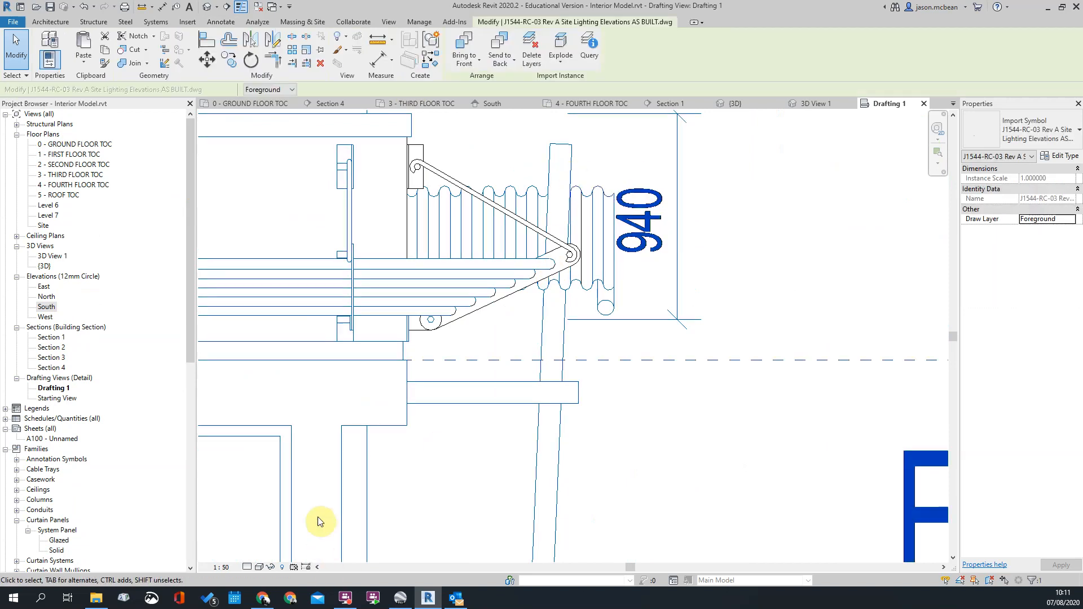
pyautogui.click(271, 567)
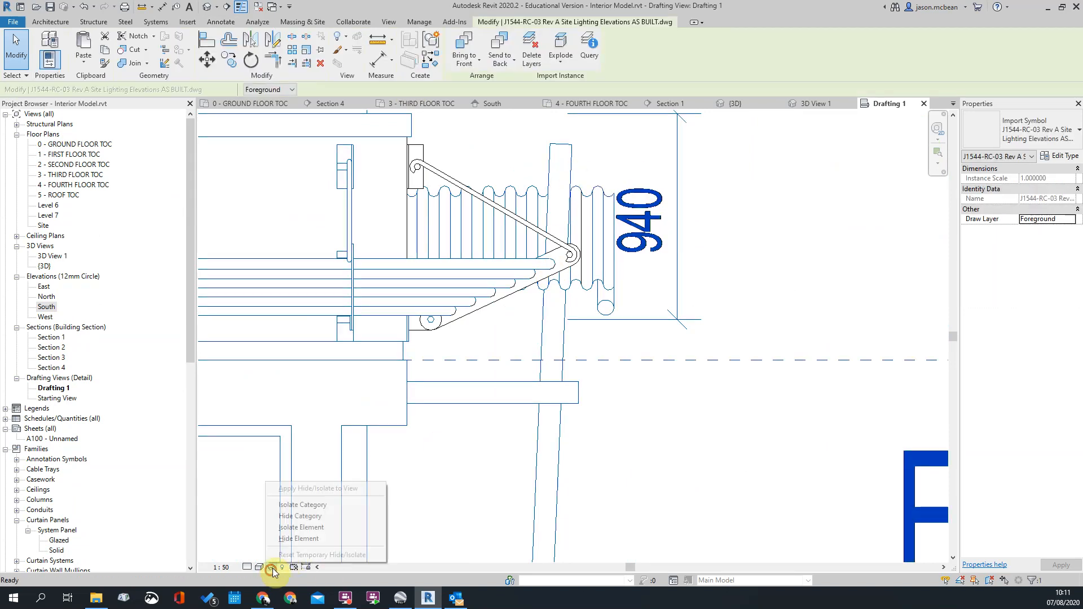
pyautogui.click(297, 541)
# Trim/extend the short upper edge line of the bracket arm to meet the rounded inner end arc
pyautogui.scroll(4, 623, 249)
pyautogui.scroll(-2, 640, 299)
pyautogui.scroll(3, 401, 386)
pyautogui.scroll(-2, 644, 218)
pyautogui.click(655, 206)
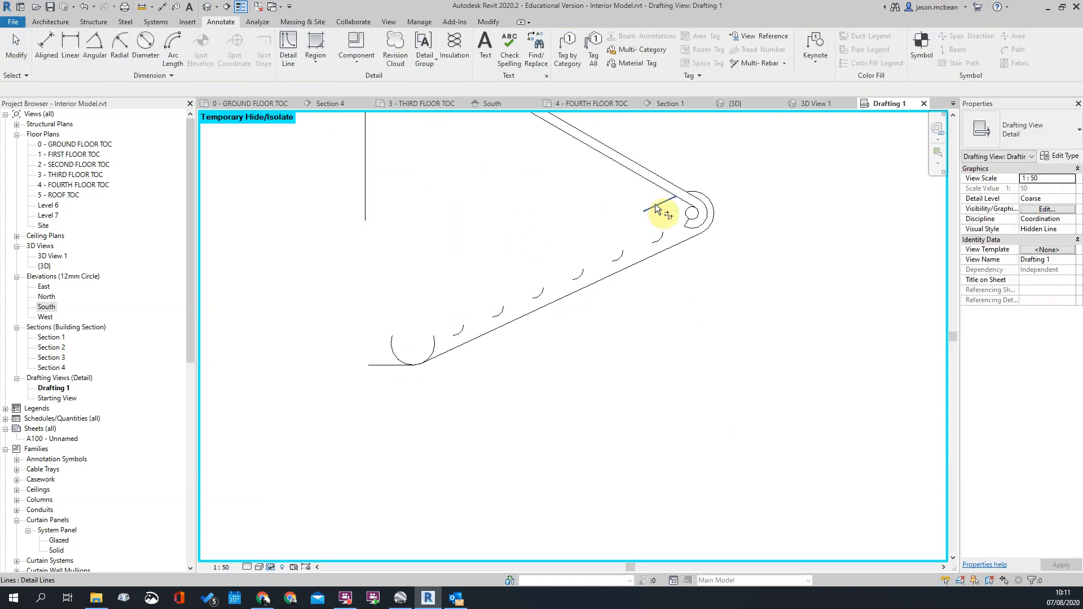
pyautogui.click(393, 348)
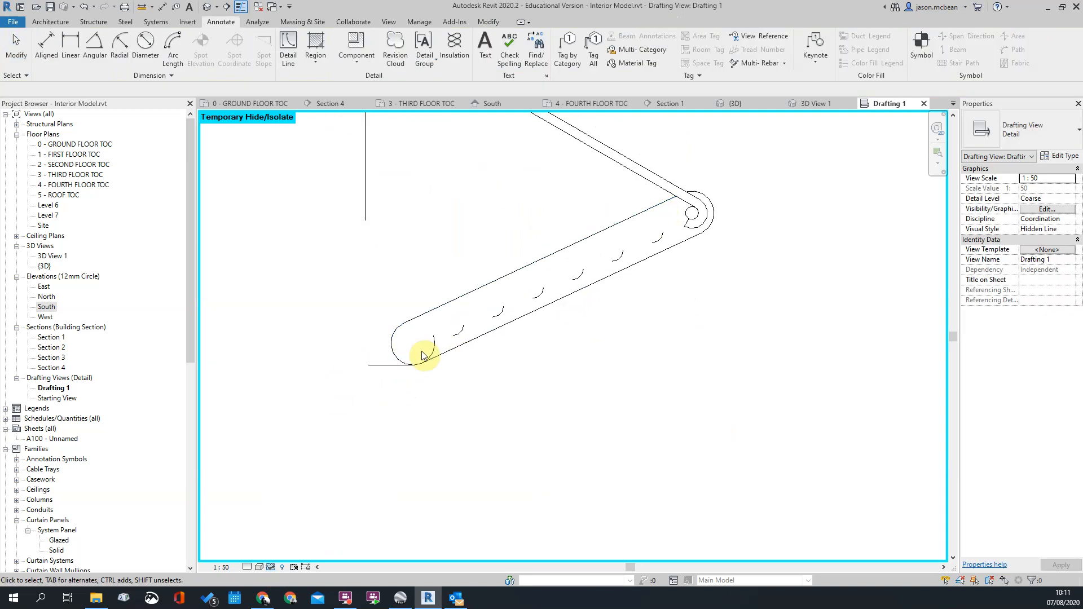
# Stretch the end of the bracket's inner arc around to its top so the rounded end forms a full circle
pyautogui.scroll(2, 401, 362)
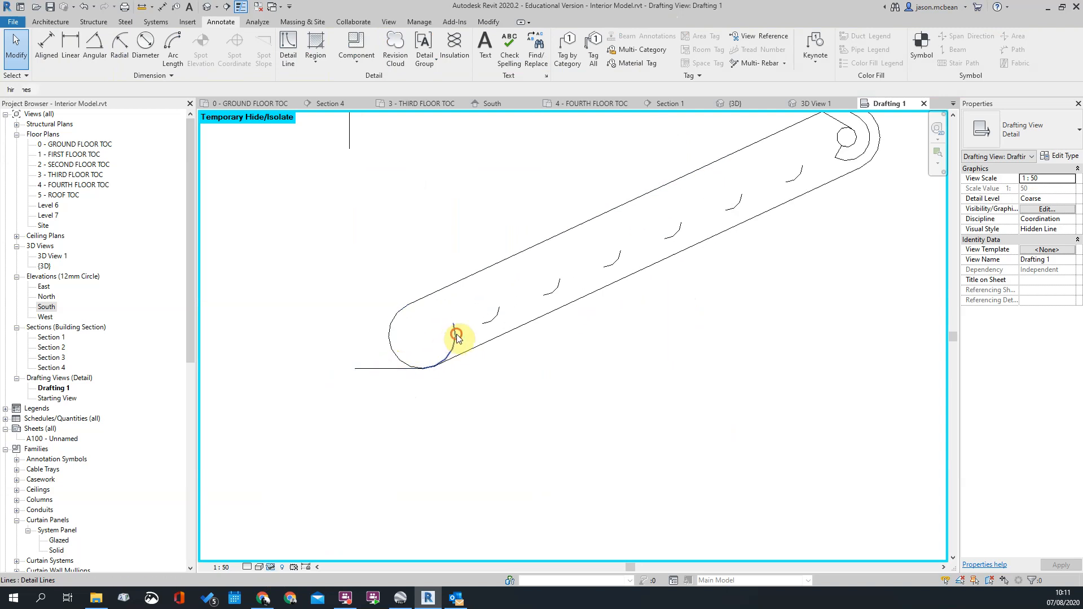
pyautogui.click(457, 334)
pyautogui.scroll(2, 458, 323)
pyautogui.moveTo(452, 324); pyautogui.dragTo(406, 279)
pyautogui.click(451, 329)
pyautogui.scroll(-2, 451, 330)
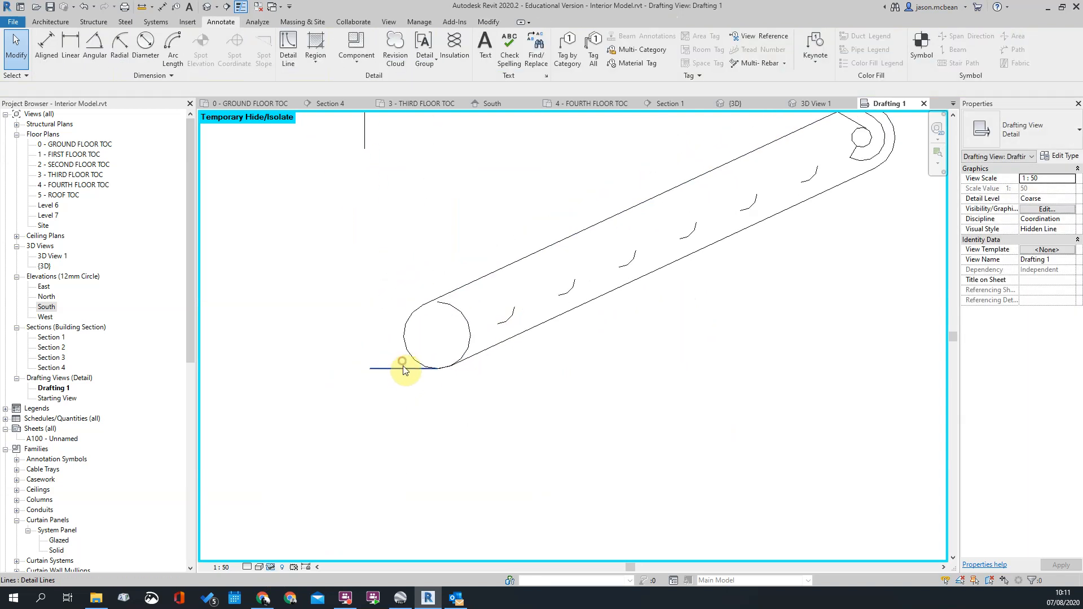
# Copy the short horizontal bottom edge line vertically up to near the top of the circle
pyautogui.click(400, 370)
pyautogui.scroll(2, 399, 370)
pyautogui.press('c')
pyautogui.press('o')
pyautogui.click(397, 372)
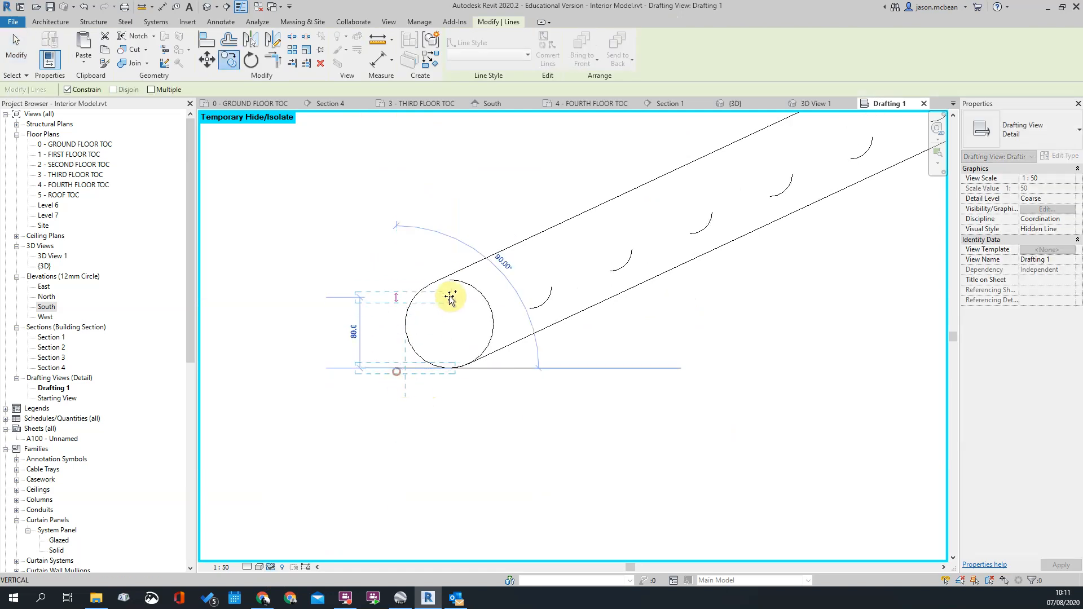
pyautogui.scroll(3, 449, 284)
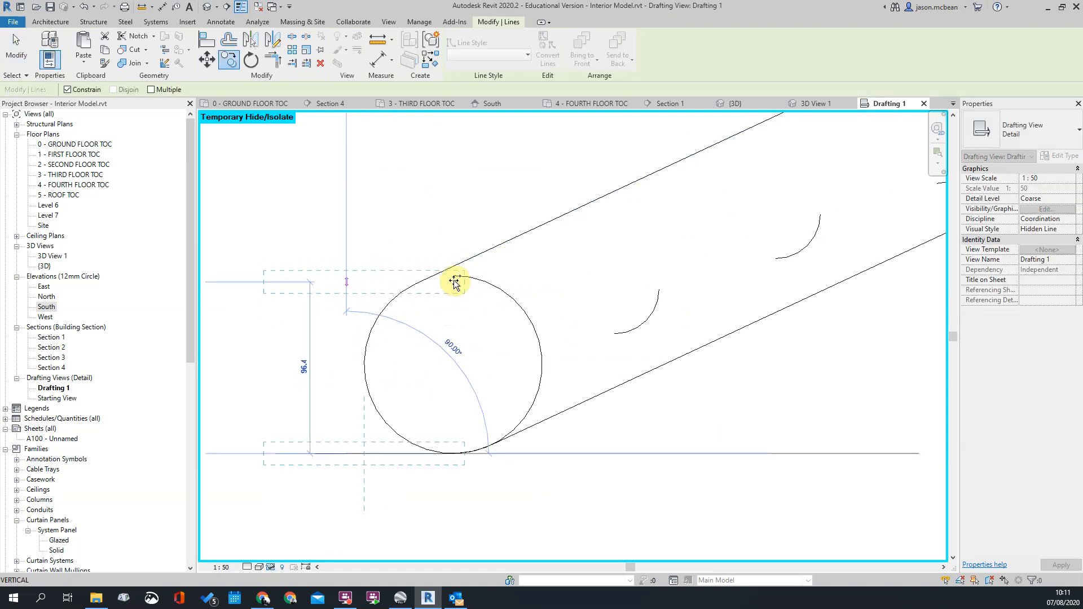
pyautogui.click(450, 292)
# Move the copied horizontal line up to align with the arc's endpoint at the top of the circle
pyautogui.scroll(2, 439, 283)
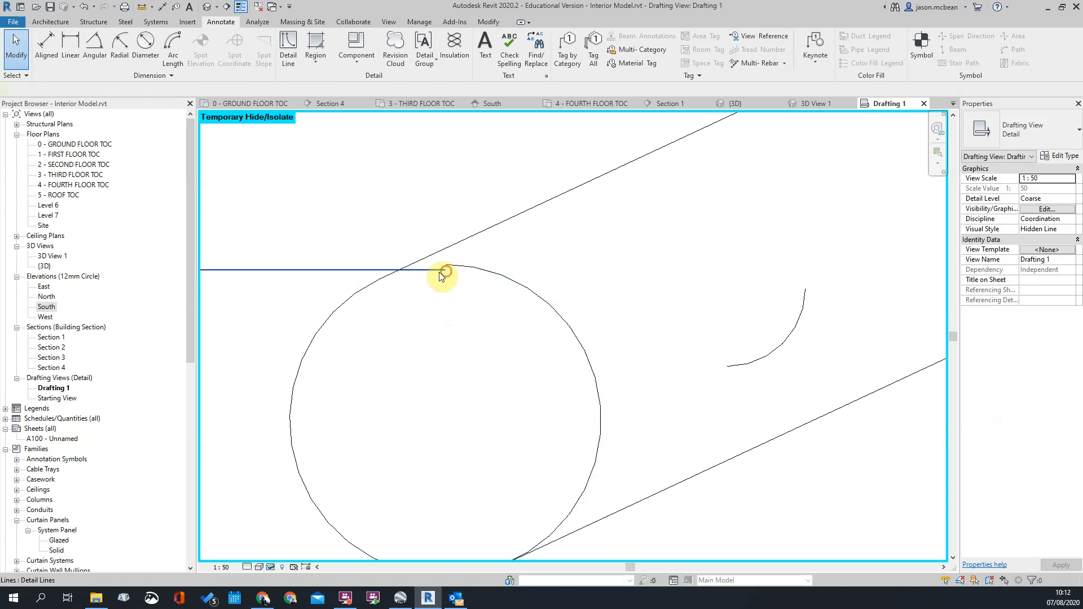
pyautogui.click(446, 272)
pyautogui.scroll(2, 445, 272)
pyautogui.press('m')
pyautogui.press('v')
pyautogui.click(452, 269)
pyautogui.click(452, 258)
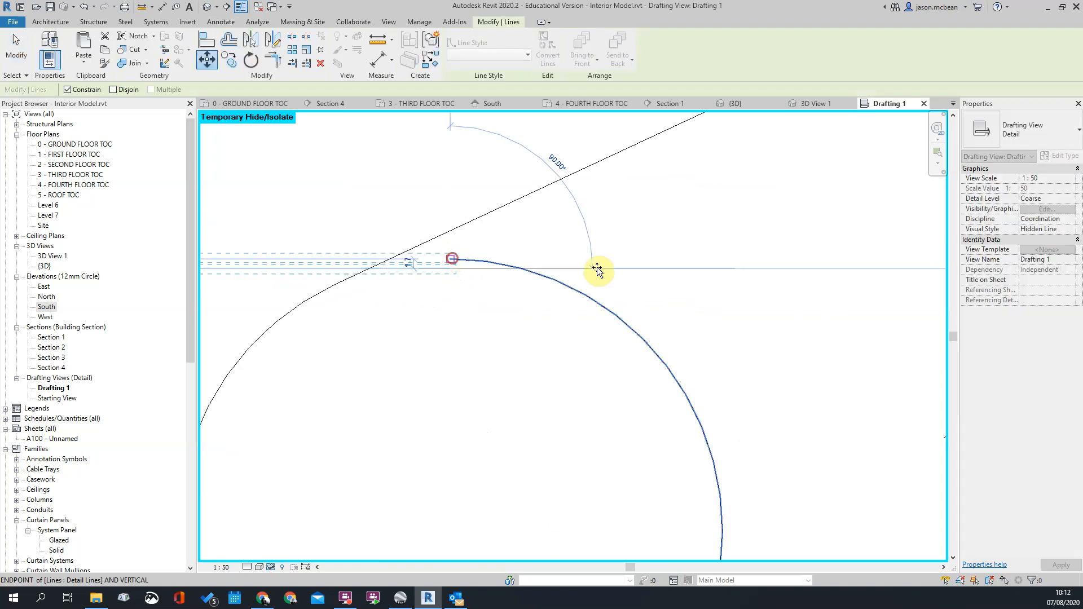
pyautogui.click(468, 260)
# Lengthen the vertical wall line downward past the lower bracket fixing
pyautogui.scroll(-8, 524, 299)
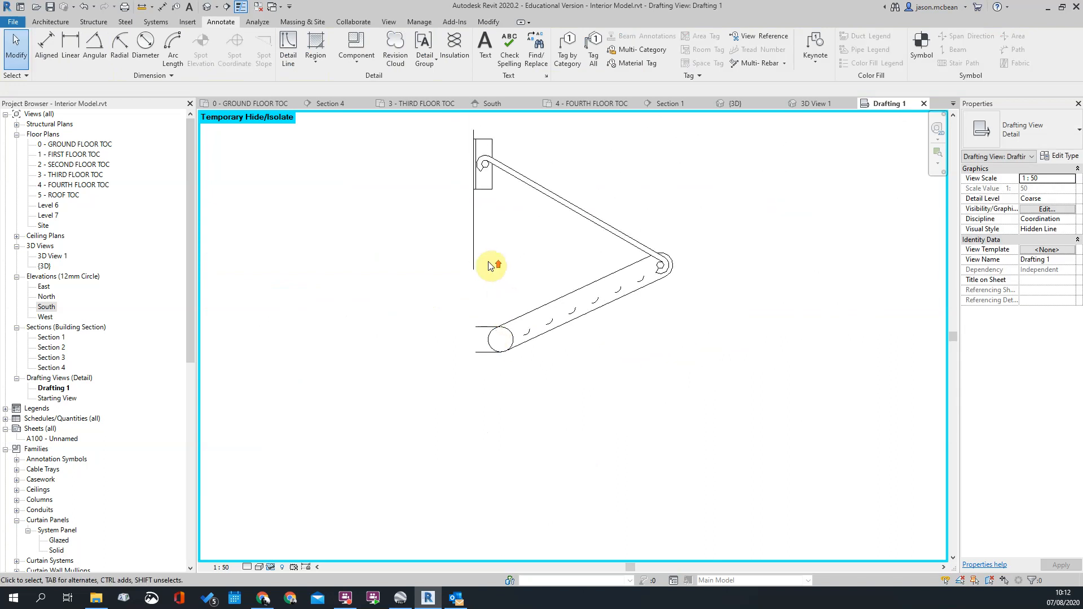
pyautogui.scroll(1, 495, 266)
pyautogui.click(467, 256)
pyautogui.moveTo(467, 272); pyautogui.dragTo(468, 413)
pyautogui.press('Escape')
# Copy the upper mounting plate's inner vertical line down to the end of the lower bracket's bottom edge
pyautogui.moveTo(503, 229); pyautogui.dragTo(489, 294, button='middle')
pyautogui.scroll(3, 440, 150)
pyautogui.click(469, 208)
pyautogui.press('Escape')
pyautogui.click(471, 204)
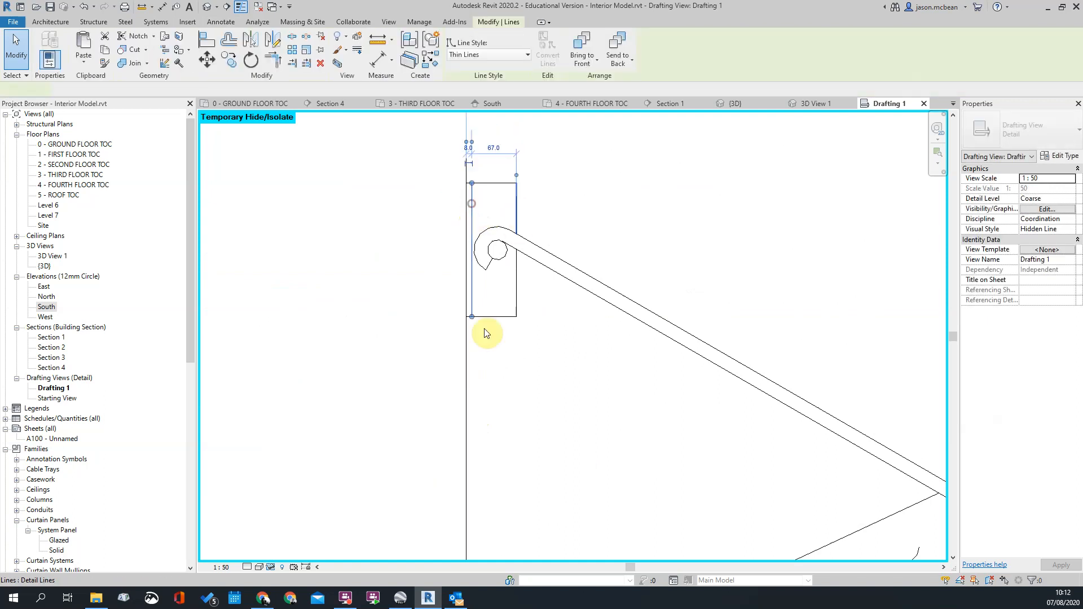
pyautogui.press('c')
pyautogui.press('c')
pyautogui.click(472, 316)
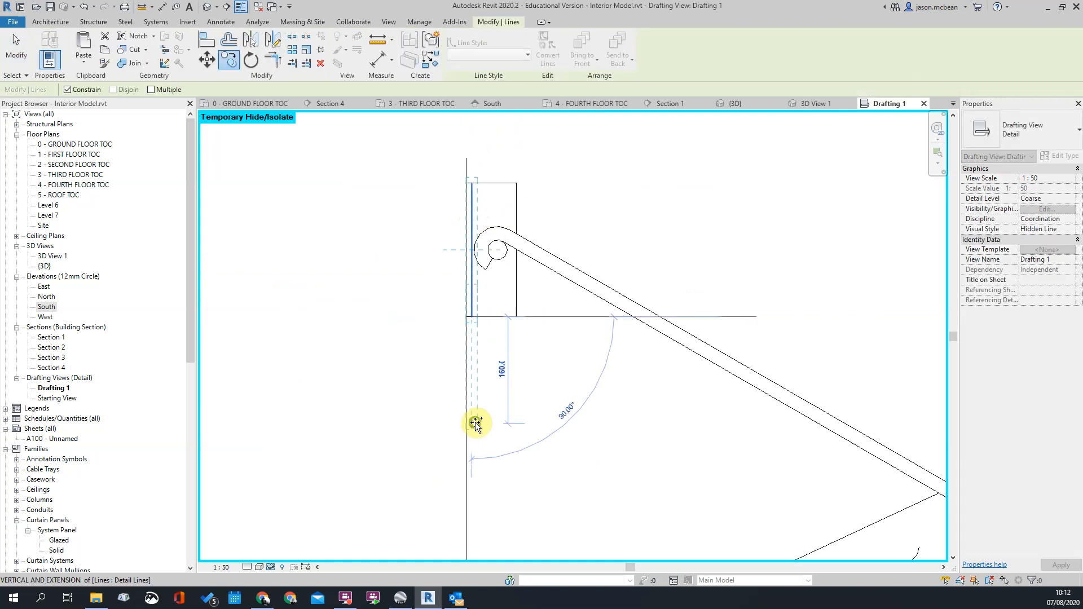
pyautogui.scroll(-5, 475, 425)
pyautogui.scroll(5, 474, 483)
pyautogui.moveTo(473, 484); pyautogui.dragTo(494, 265, button='middle')
pyautogui.click(549, 430)
pyautogui.press('Escape')
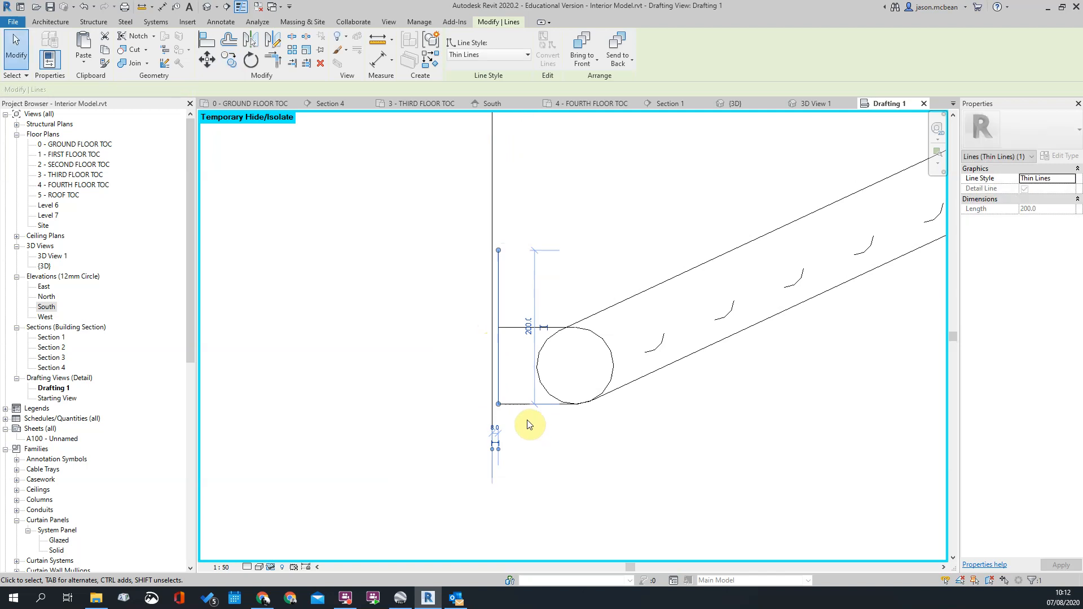
pyautogui.click(498, 355)
pyautogui.moveTo(498, 251); pyautogui.dragTo(509, 325)
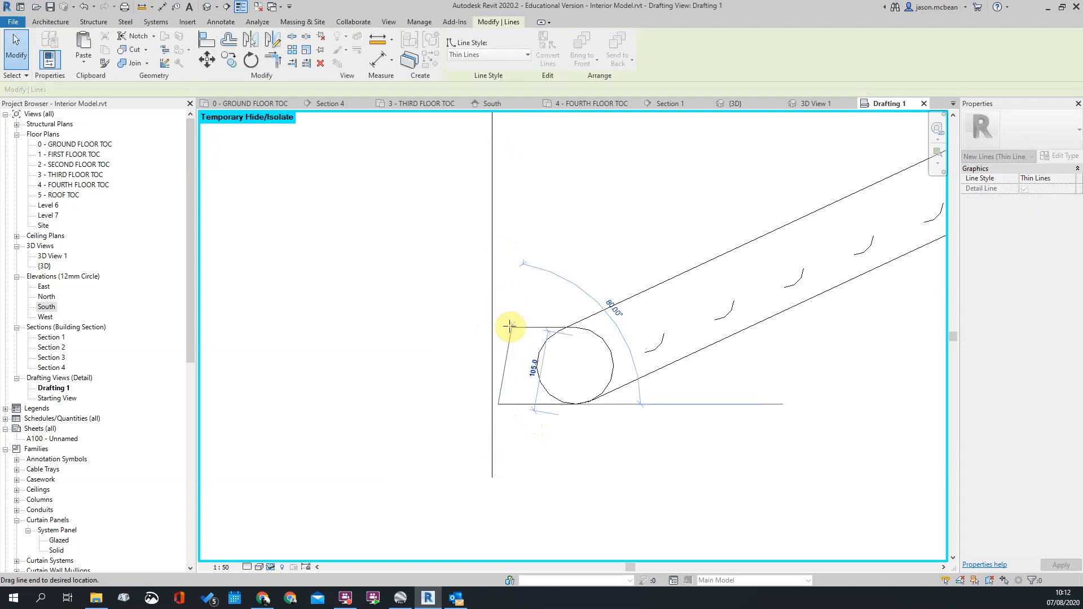
pyautogui.press('Escape')
pyautogui.press('Escape')
# Extend the upper and lower horizontal edges of the lower fixing to the wall line
pyautogui.scroll(1, 514, 351)
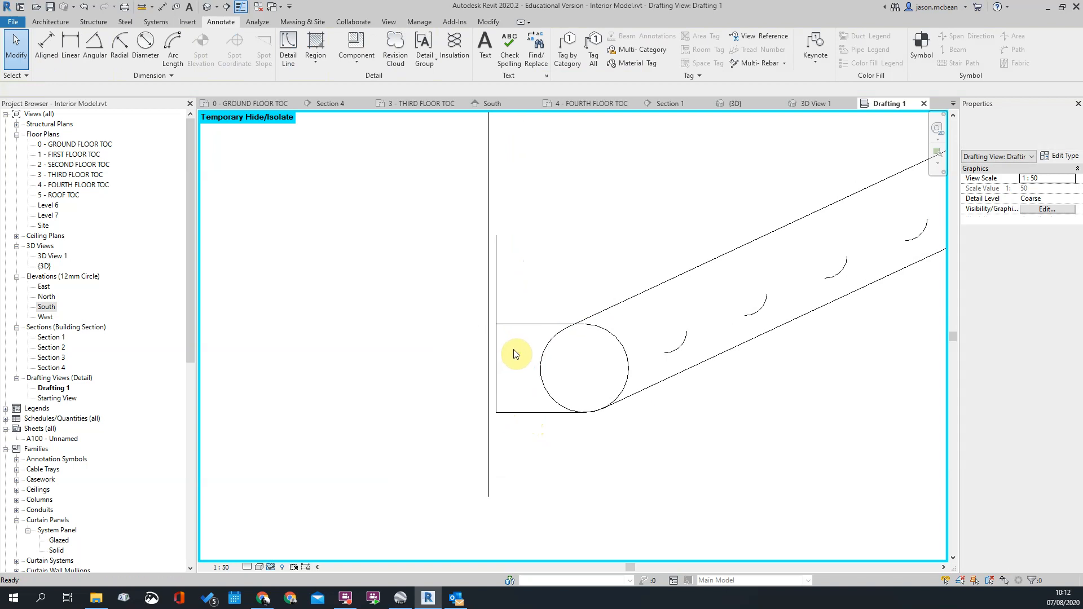
pyautogui.click(482, 342)
pyautogui.click(502, 324)
pyautogui.click(513, 413)
pyautogui.press('Escape')
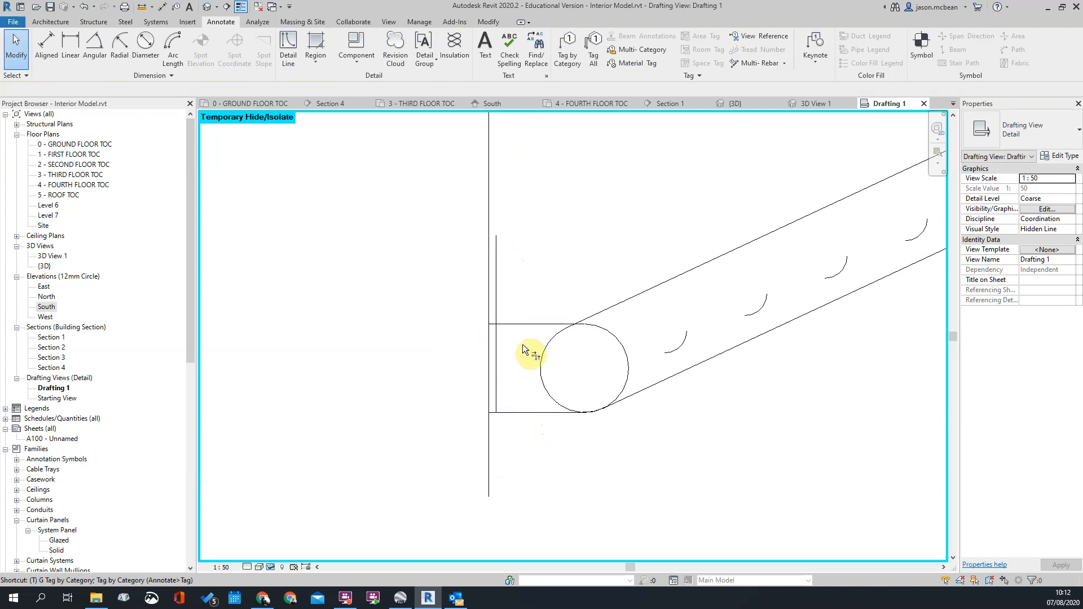
# Trim the copied vertical plate line back to the upper horizontal edge of the lower fixing
pyautogui.click(495, 336)
pyautogui.press('Escape')
pyautogui.scroll(-3, 521, 347)
pyautogui.scroll(3, 506, 320)
pyautogui.scroll(3, 533, 361)
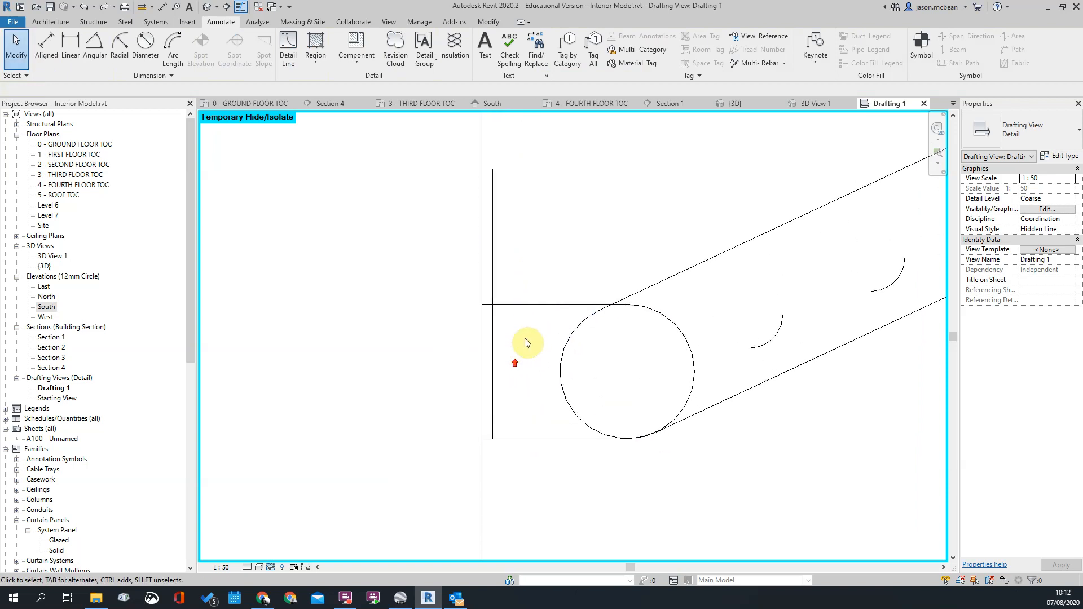
pyautogui.click(506, 286)
pyautogui.click(479, 308)
pyautogui.press('Escape')
# Inspect the inner arc of the hook at the tie rod's outer end
pyautogui.scroll(-3, 481, 313)
pyautogui.scroll(-2, 530, 356)
pyautogui.scroll(3, 765, 238)
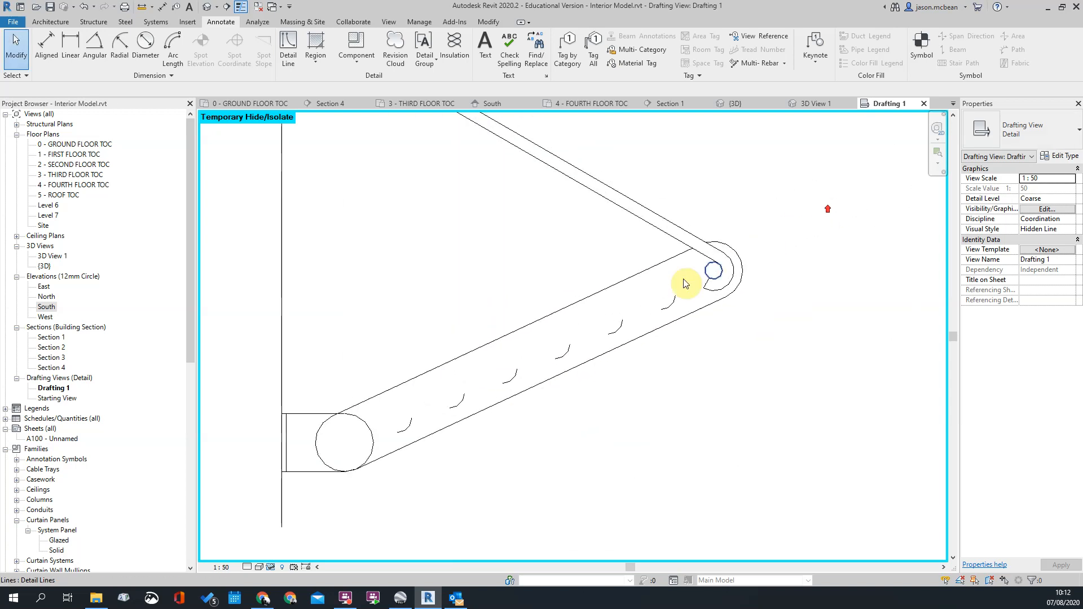
pyautogui.click(740, 269)
pyautogui.scroll(-3, 781, 268)
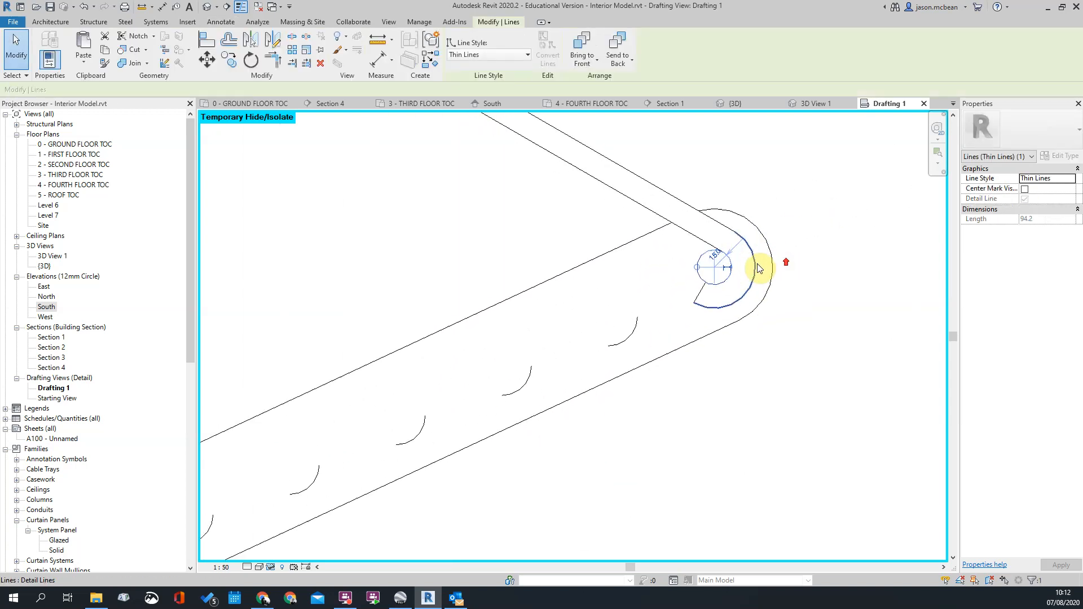
pyautogui.press('Escape')
# Draw a small concentric detail-line circle for the pin inside the bracket arm's rounded inner end
pyautogui.scroll(3, 431, 406)
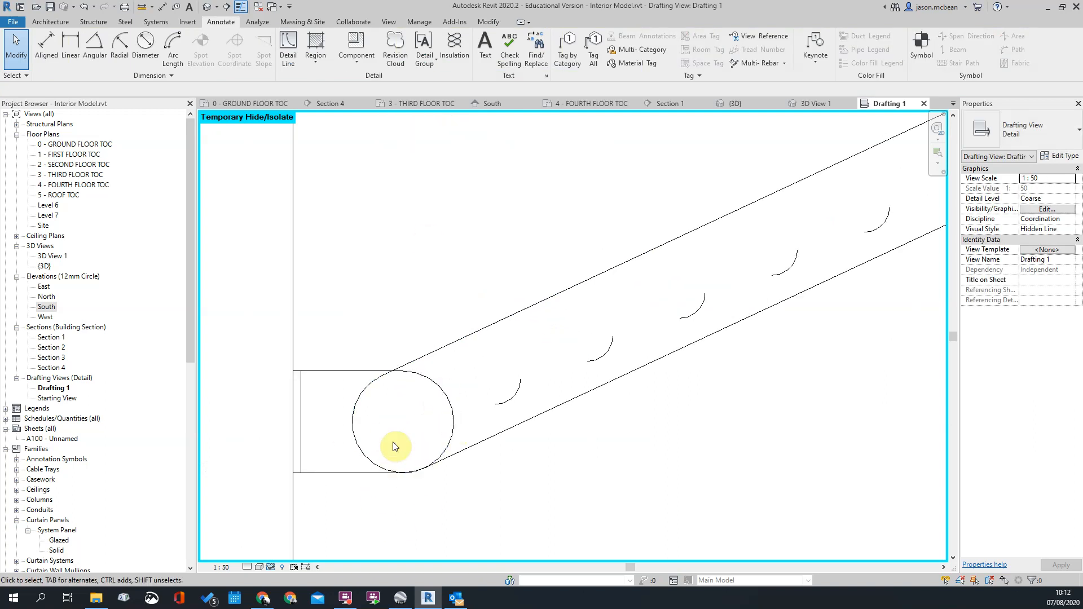
pyautogui.click(382, 377)
pyautogui.rightClick(381, 377)
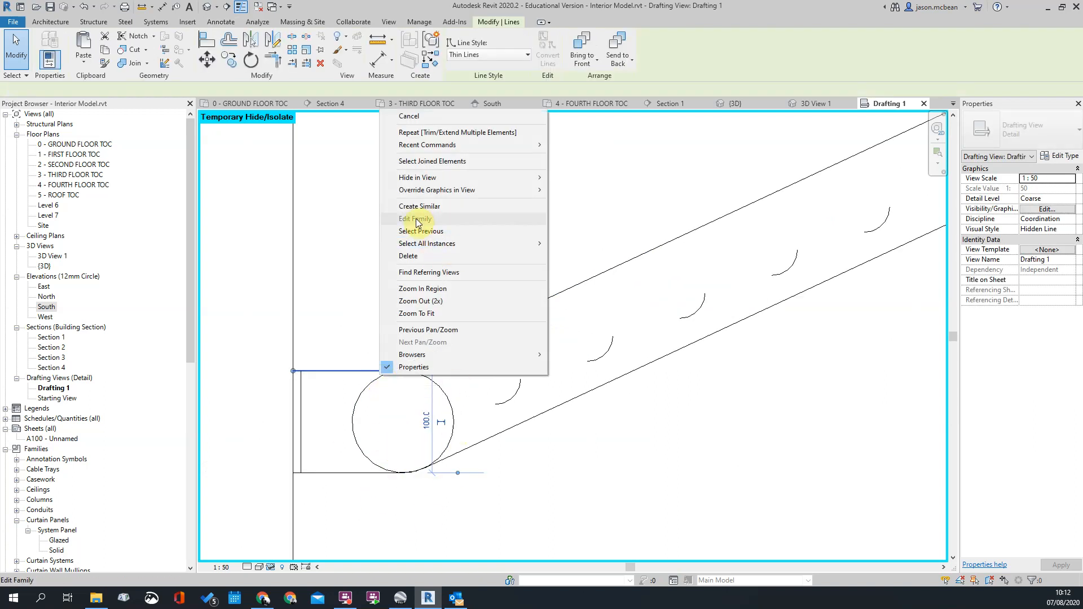
pyautogui.click(420, 207)
pyautogui.click(502, 39)
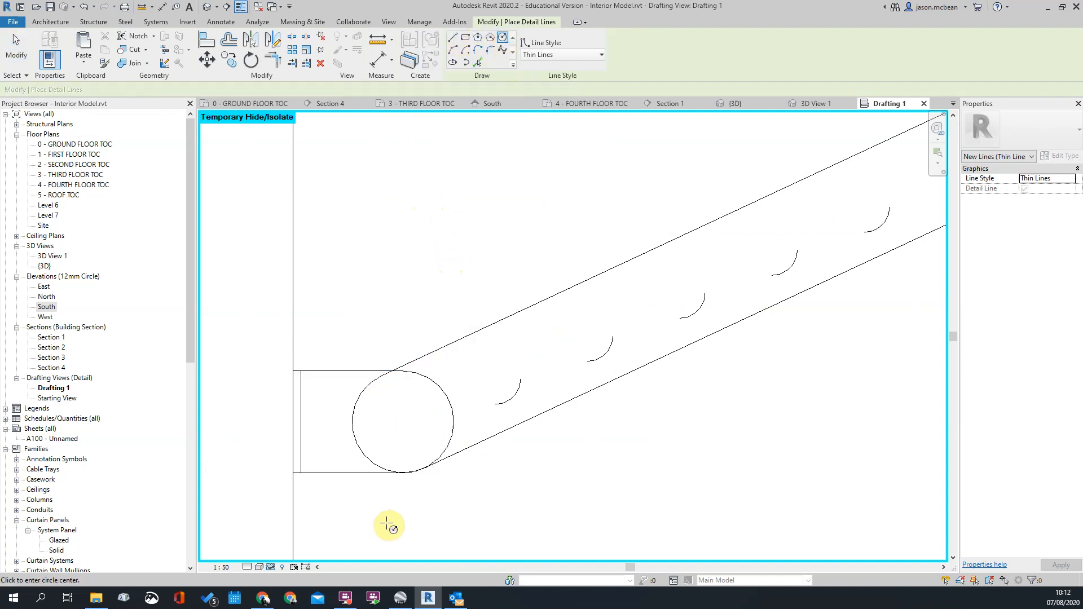
pyautogui.click(372, 458)
pyautogui.scroll(2, 385, 434)
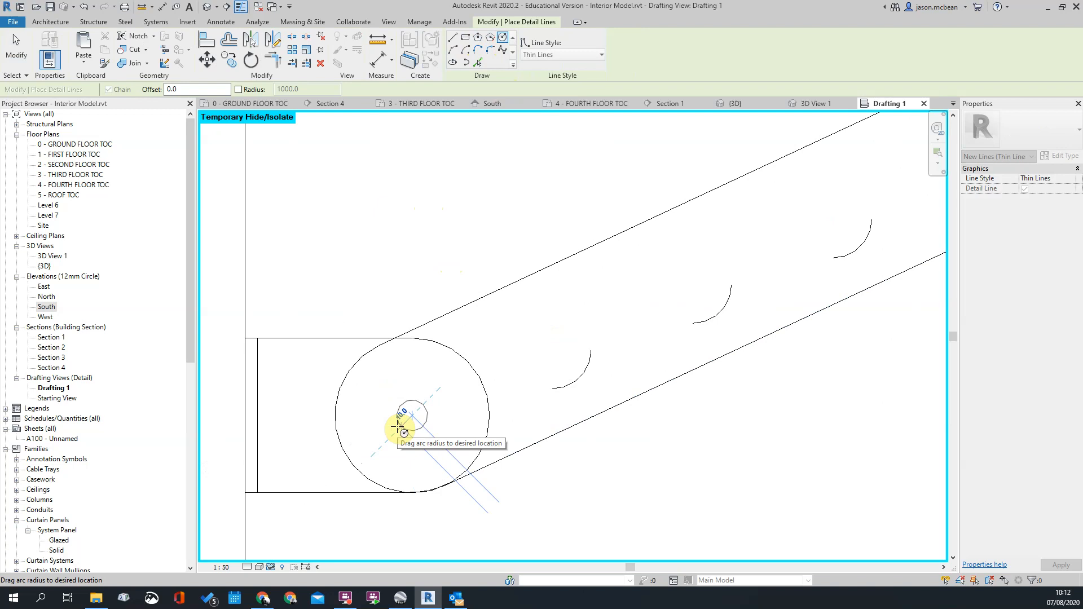
pyautogui.click(403, 432)
pyautogui.scroll(-3, 505, 410)
pyautogui.press('Escape')
pyautogui.press('Escape')
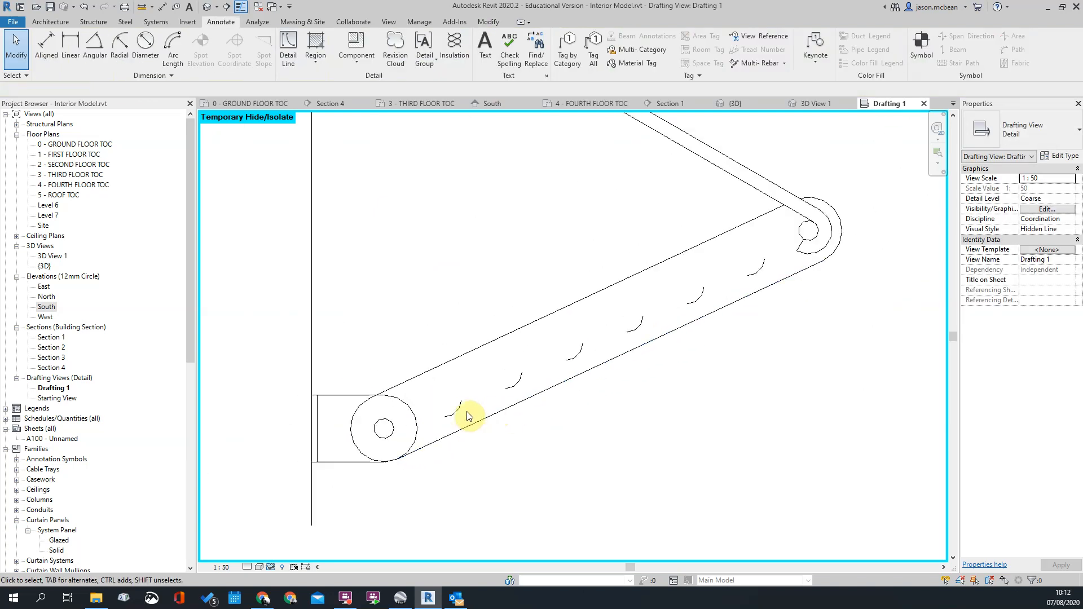
# Stretch the upper ends of the three lowest louvre slat arcs so each forms a fuller curve
pyautogui.click(459, 410)
pyautogui.scroll(2, 460, 404)
pyautogui.moveTo(462, 401); pyautogui.dragTo(462, 372)
pyautogui.click(581, 384)
pyautogui.click(539, 369)
pyautogui.moveTo(537, 363); pyautogui.dragTo(525, 344)
pyautogui.click(586, 346)
pyautogui.click(616, 342)
pyautogui.moveTo(623, 324); pyautogui.dragTo(605, 303)
pyautogui.click(690, 305)
pyautogui.scroll(-2, 429, 410)
pyautogui.scroll(2, 429, 410)
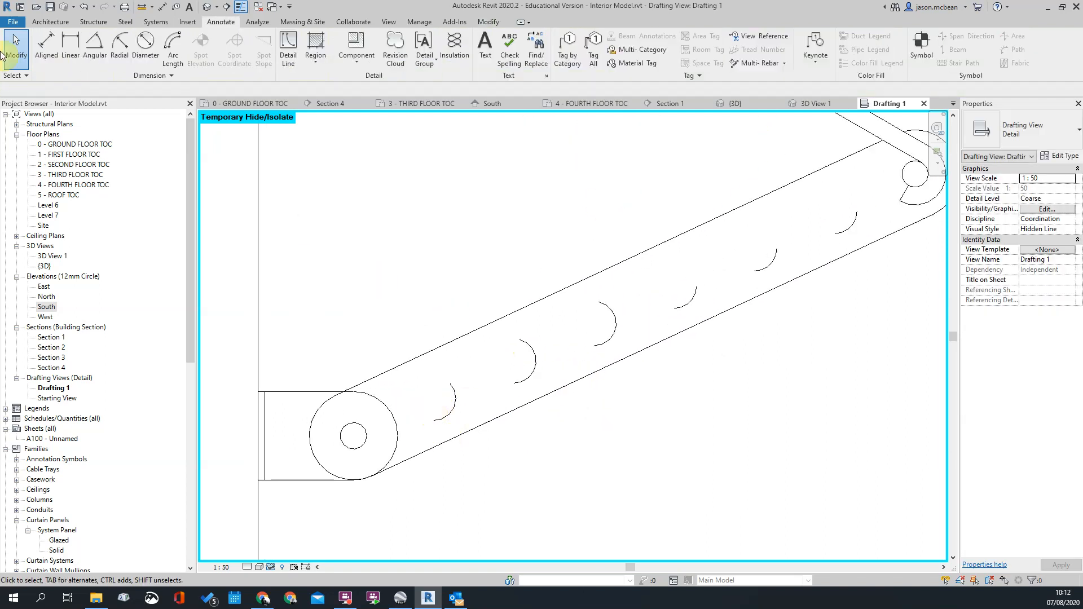
# Draw a reference plane along the bracket arm from the lower pin's centre to the outer pin's centre
pyautogui.click(65, 20)
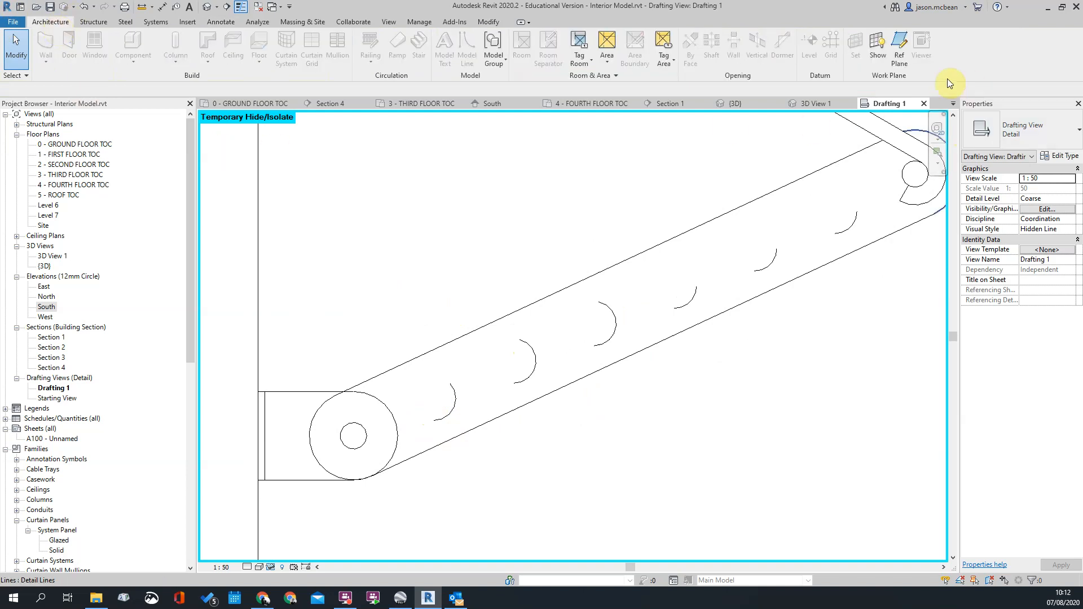
pyautogui.click(899, 47)
pyautogui.scroll(-3, 564, 339)
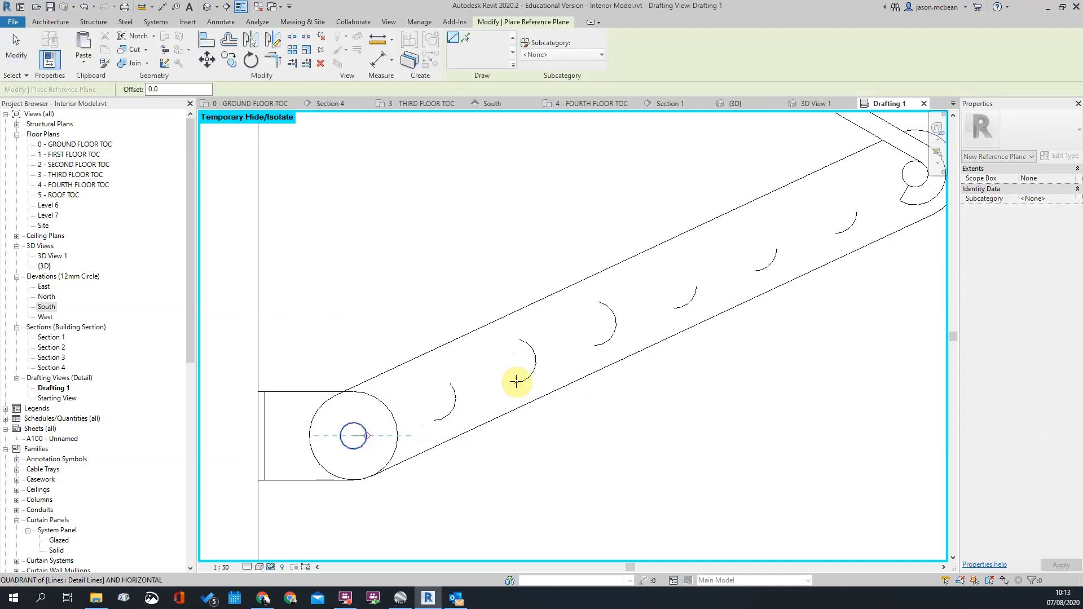
pyautogui.scroll(3, 734, 237)
pyautogui.click(704, 236)
pyautogui.scroll(-2, 805, 243)
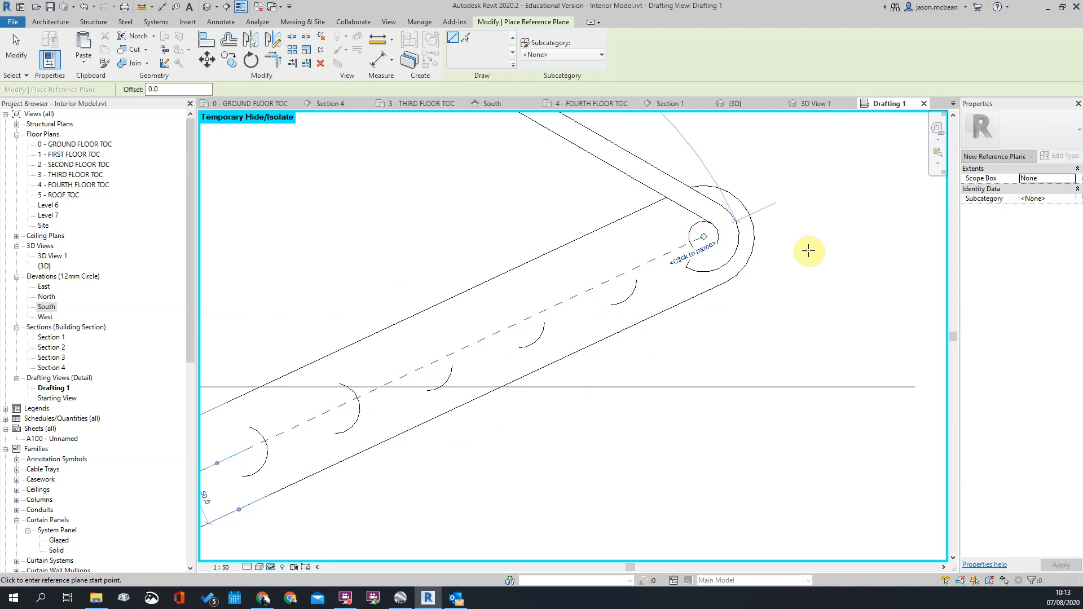
# Draw a horizontal reference plane outward from the lower pin's centre and finish the command
pyautogui.click(377, 410)
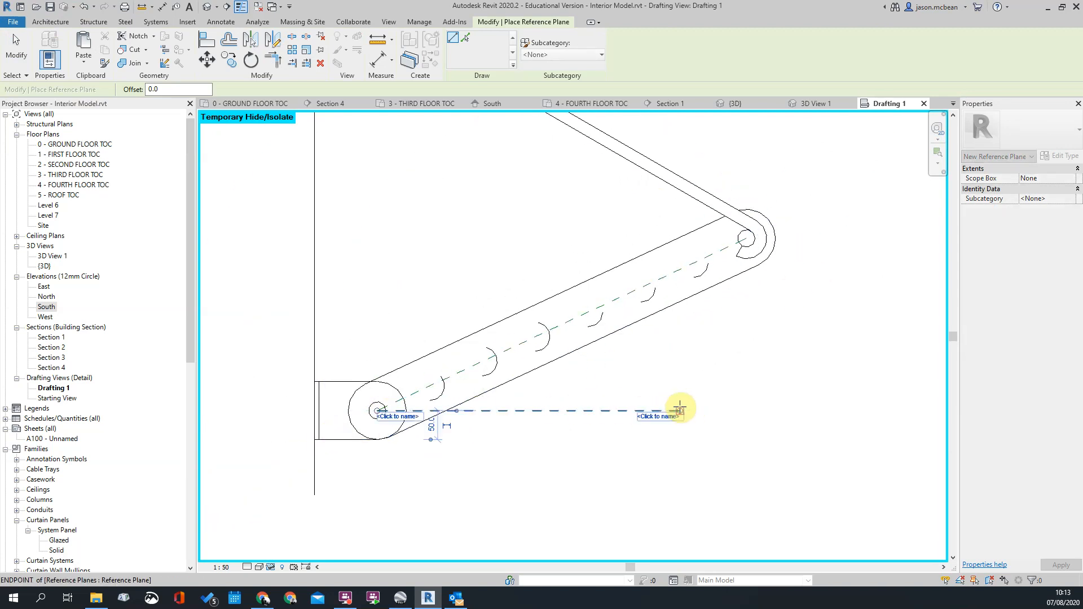
pyautogui.click(680, 408)
pyautogui.press('Escape')
pyautogui.press('Escape')
# Place an angular dimension between the sloping and horizontal reference planes, beyond the bracket's outer end
pyautogui.press('d')
pyautogui.press('i')
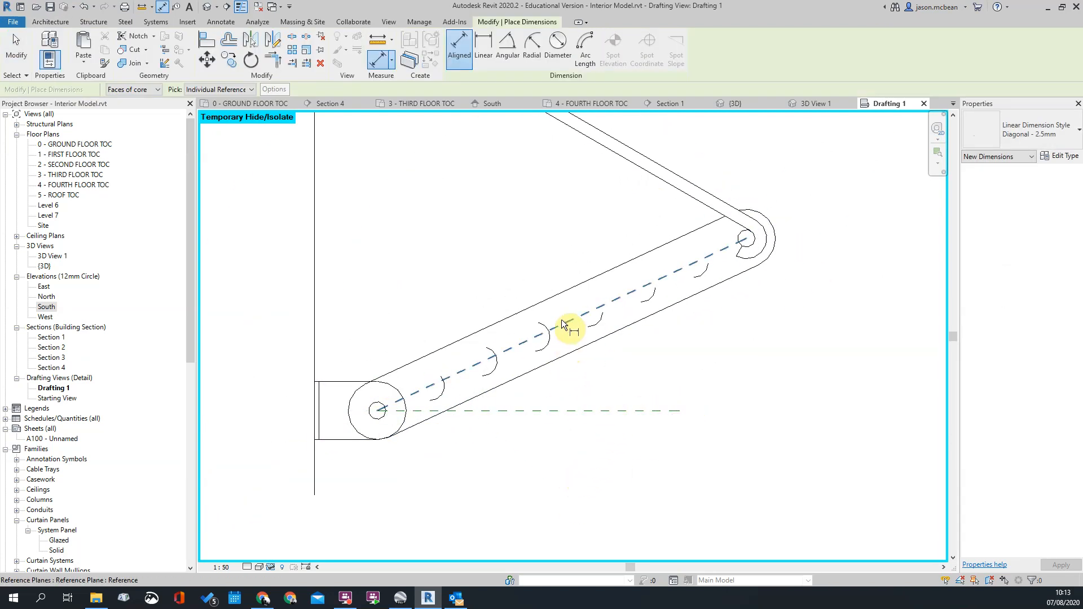
pyautogui.click(516, 55)
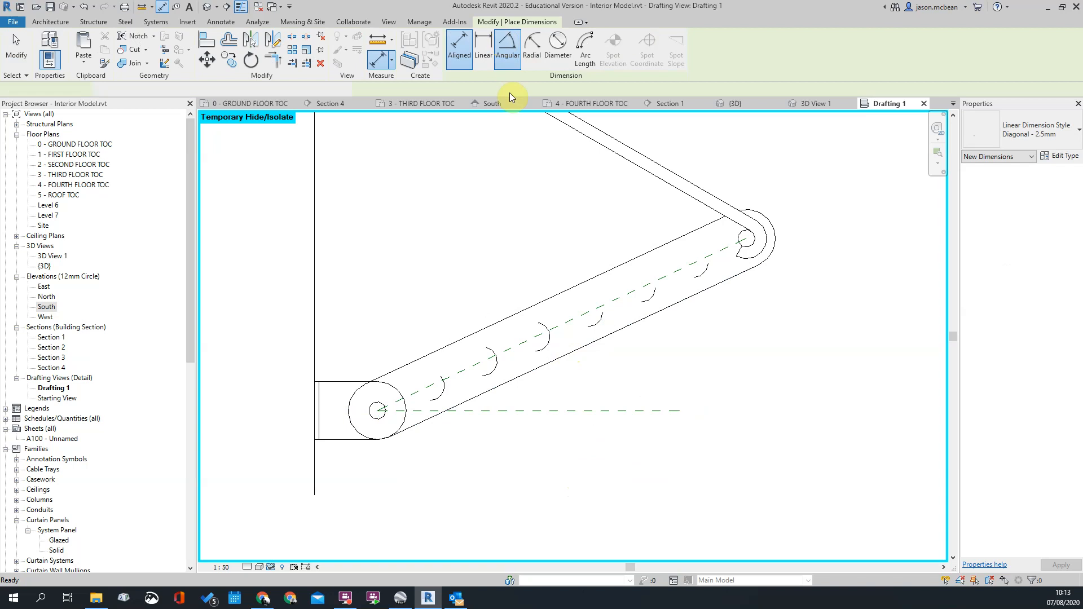
pyautogui.click(568, 322)
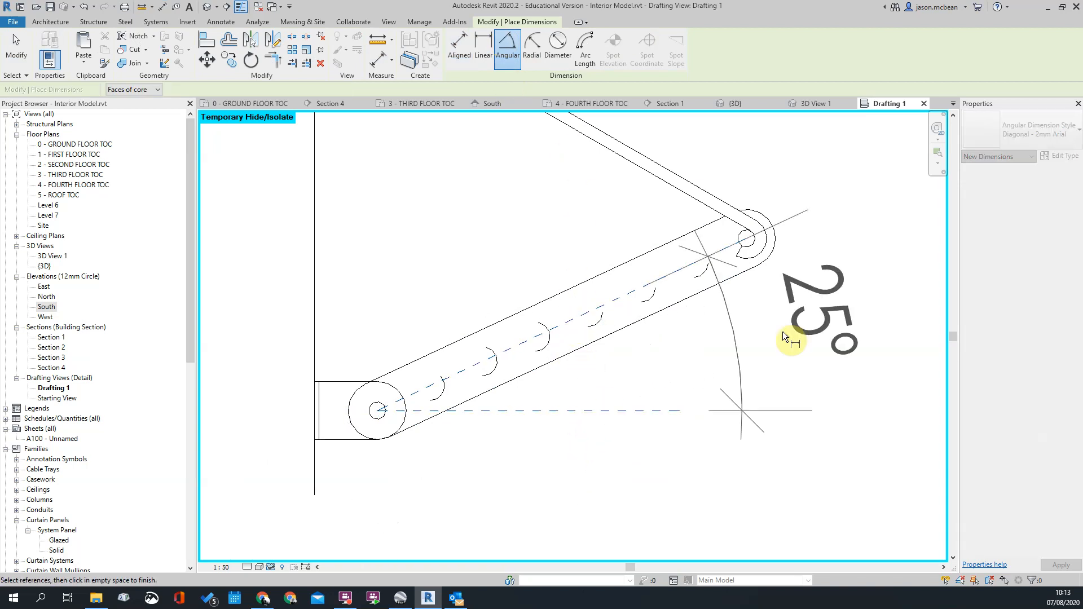
pyautogui.scroll(-2, 736, 343)
pyautogui.click(823, 334)
pyautogui.press('Escape')
pyautogui.press('Escape')
# Delete the angular dimension between the sloping and horizontal reference planes
pyautogui.click(678, 389)
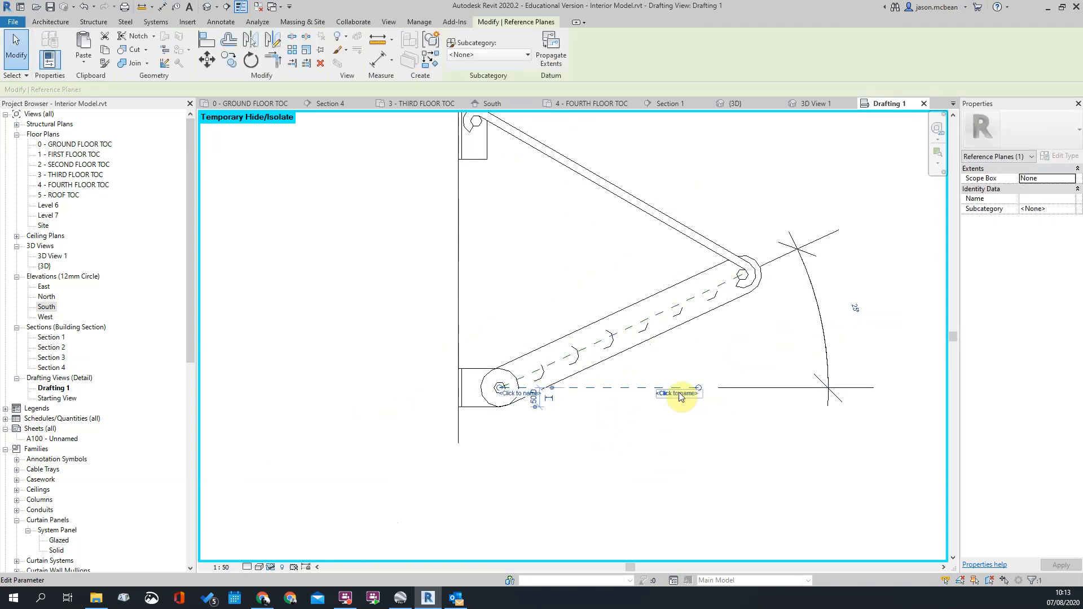
pyautogui.press('Escape')
pyautogui.click(746, 283)
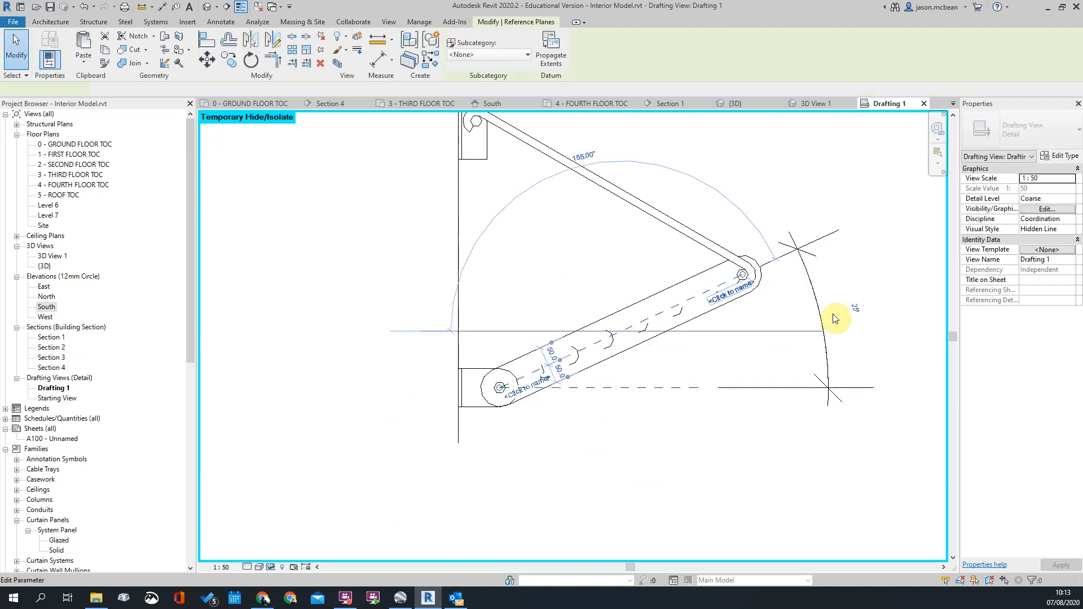
pyautogui.click(853, 310)
pyautogui.press('Return')
pyautogui.press('Escape')
pyautogui.moveTo(800, 269); pyautogui.dragTo(699, 332, button='middle')
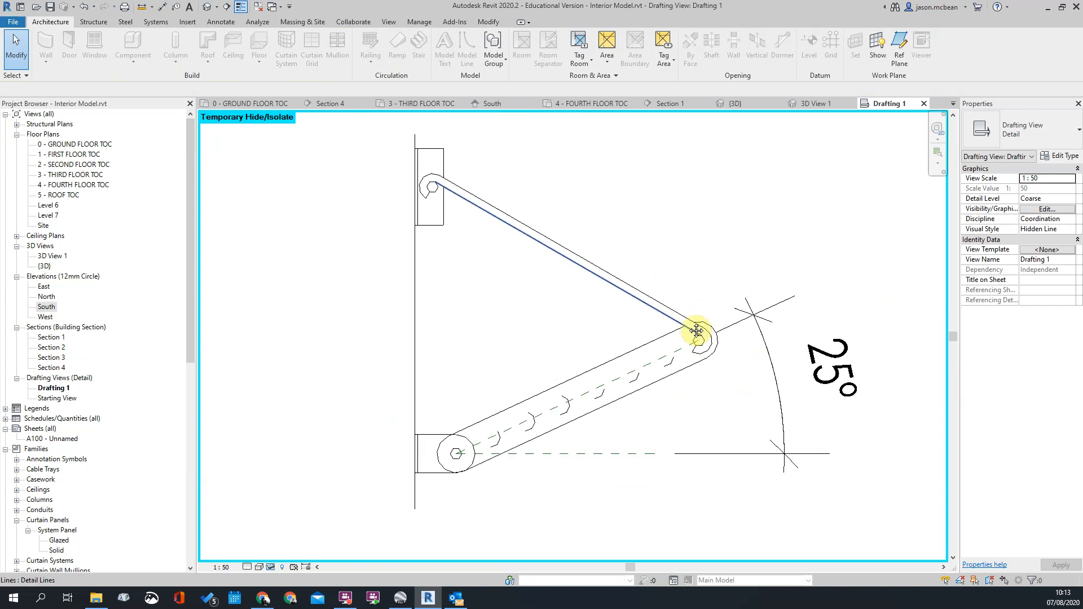
pyautogui.click(759, 329)
pyautogui.press('Delete')
# Stretch the upper ends of the three outermost louvre slat arcs up towards the arm's sloping reference plane
pyautogui.scroll(3, 523, 461)
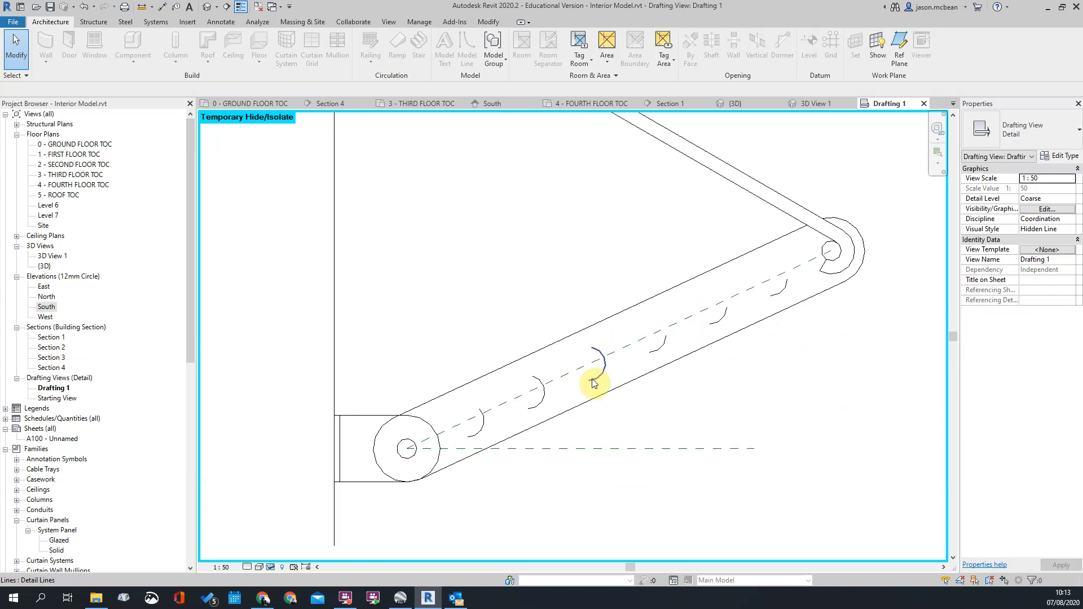
pyautogui.click(658, 347)
pyautogui.moveTo(666, 335); pyautogui.dragTo(783, 263)
pyautogui.click(721, 317)
pyautogui.click(718, 315)
pyautogui.click(797, 284)
pyautogui.click(787, 282)
pyautogui.click(755, 307)
# Stretch the upper end of the lowest slat arc, nearest the lower pin, beyond the sloping reference plane
pyautogui.scroll(2, 492, 414)
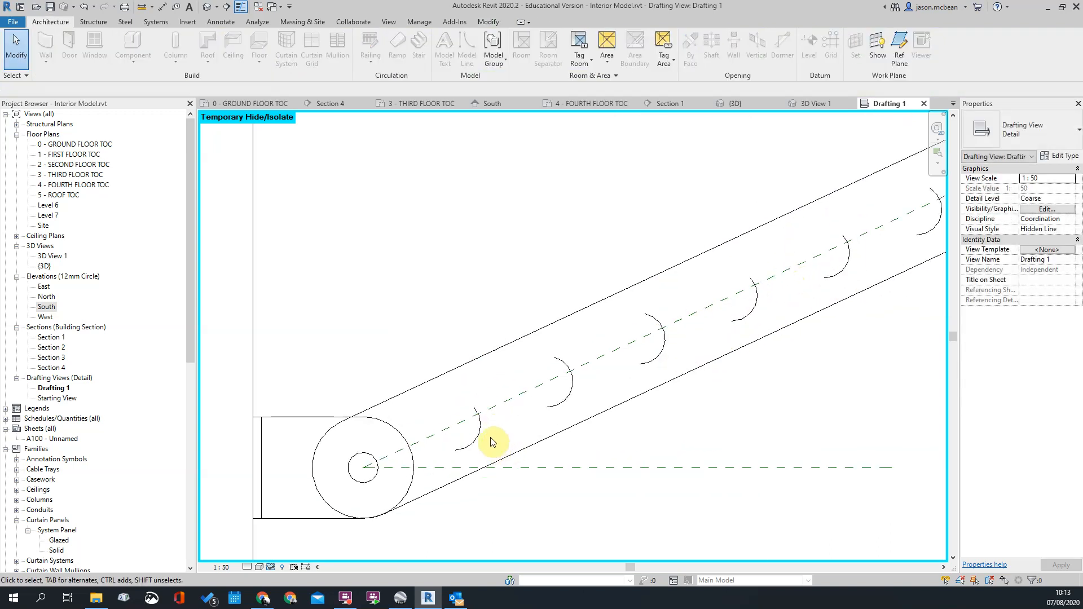
pyautogui.click(480, 429)
pyautogui.moveTo(476, 409); pyautogui.dragTo(439, 405)
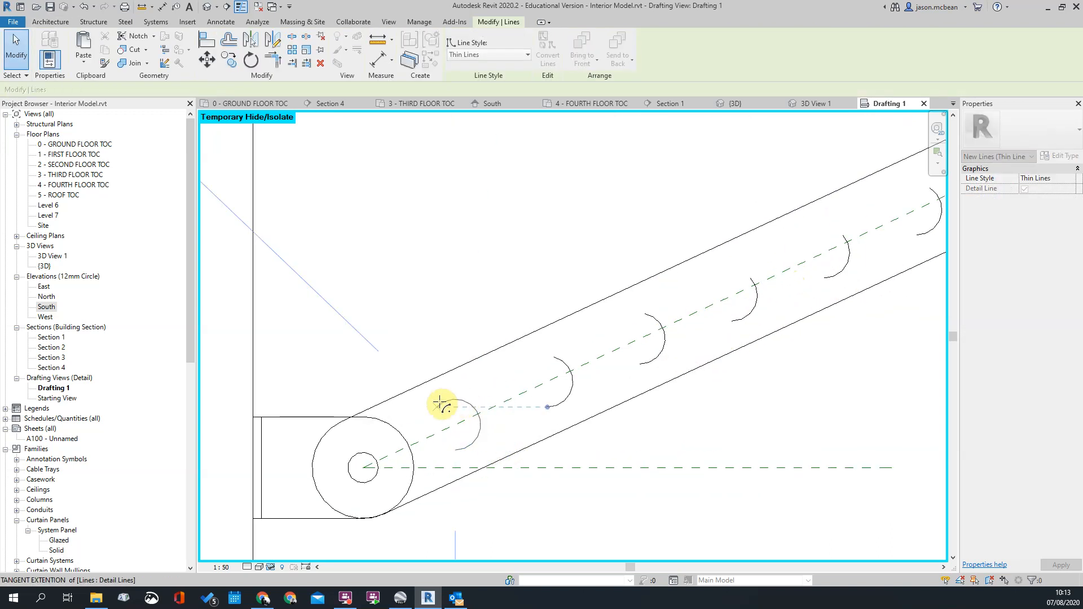
pyautogui.press('Escape')
pyautogui.scroll(-2, 468, 389)
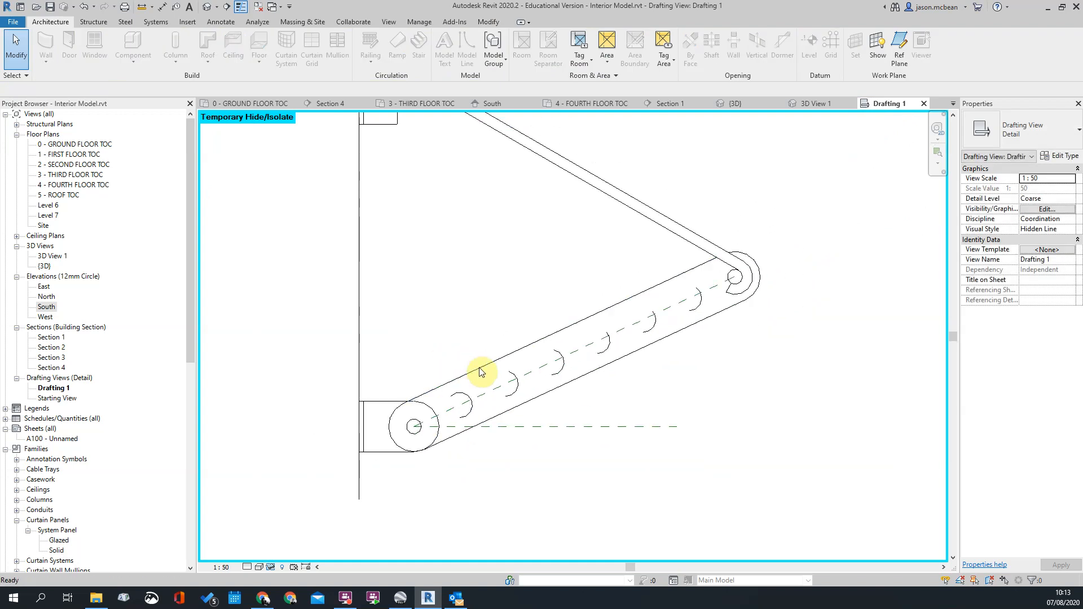
# Draw a detail-line circle of about 17 mm radius on the centre of the lowest slat arc
pyautogui.press('l')
pyautogui.click(502, 41)
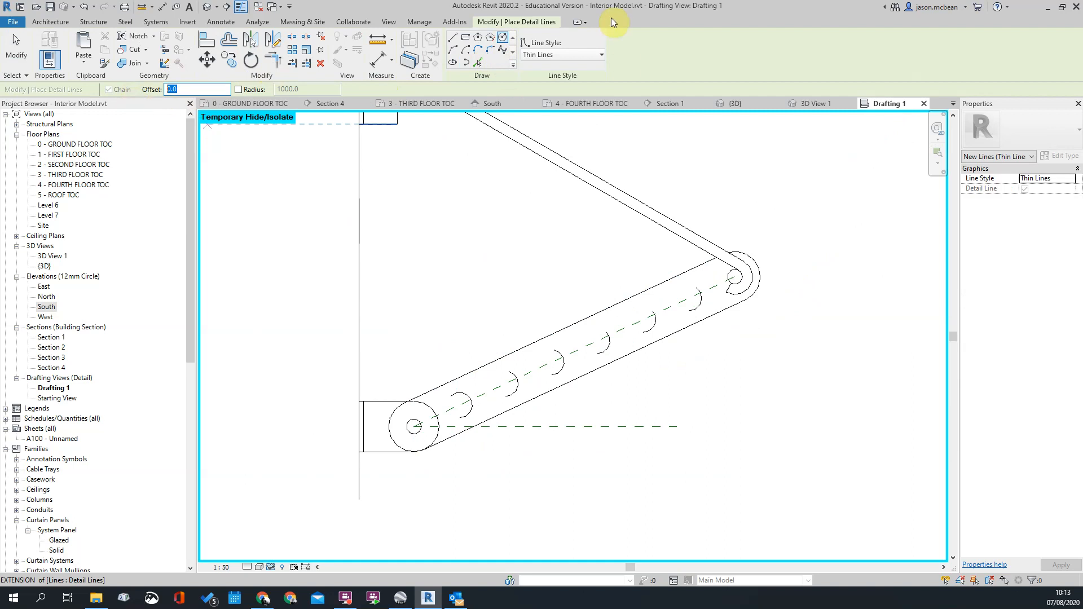
pyautogui.scroll(2, 464, 404)
pyautogui.click(454, 406)
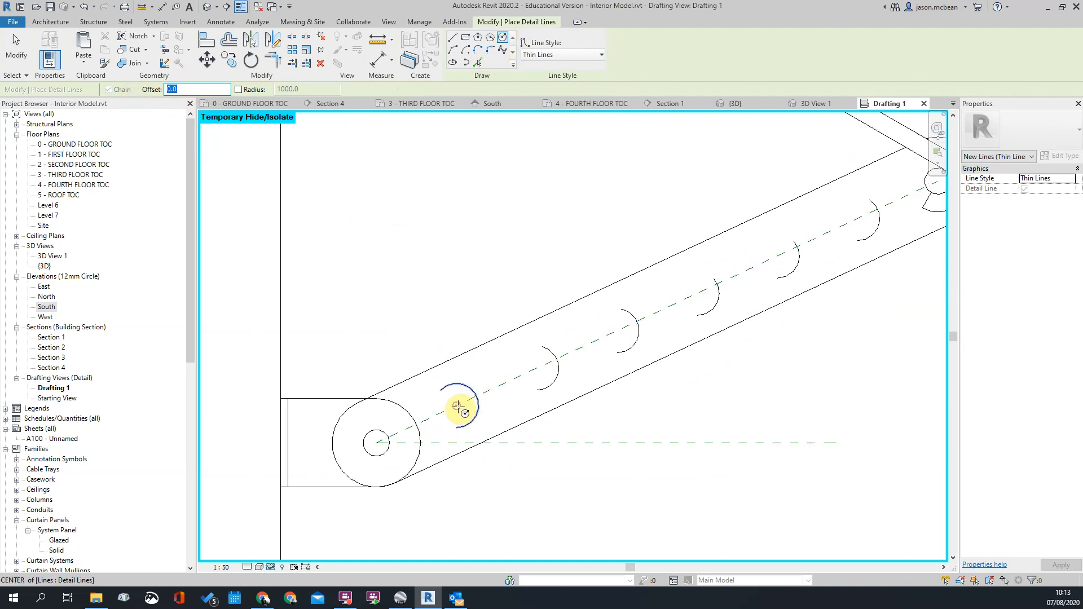
pyautogui.scroll(2, 460, 402)
pyautogui.click(462, 391)
pyautogui.press('Escape')
pyautogui.press('Escape')
# Copy the circle, unconstrained and in multiple, from its centre onto the centres of the next two slat arcs
pyautogui.click(460, 434)
pyautogui.press('c')
pyautogui.press('o')
pyautogui.click(455, 408)
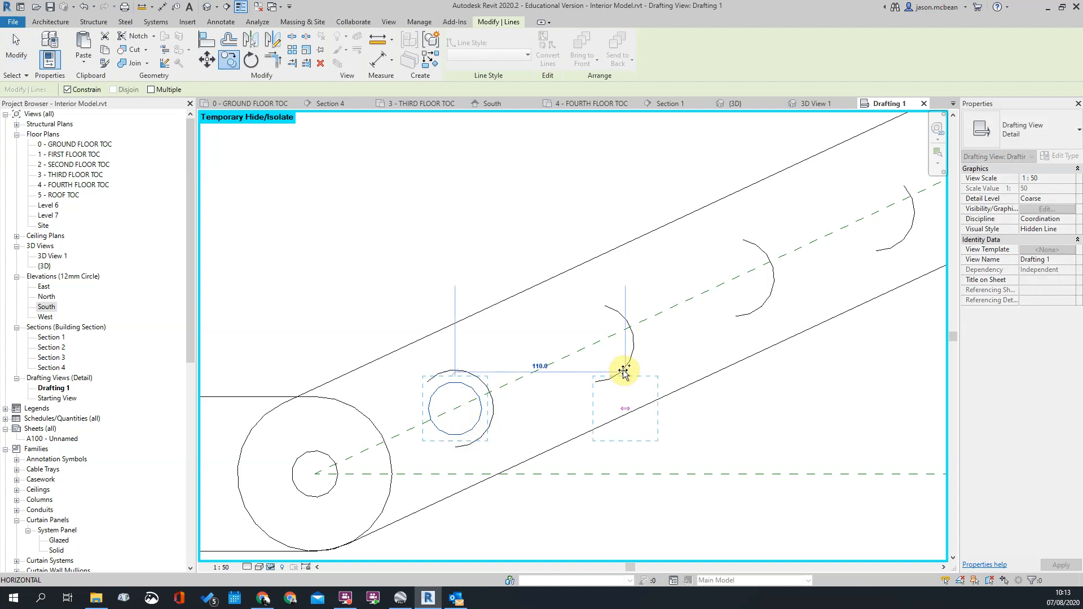
pyautogui.click(477, 427)
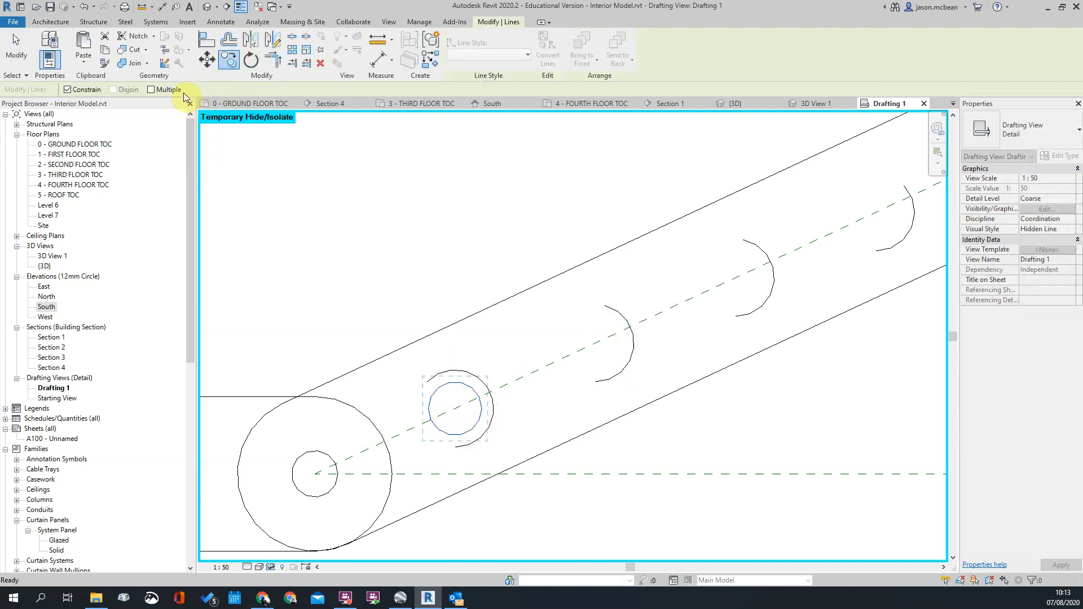
pyautogui.click(455, 408)
pyautogui.click(68, 90)
pyautogui.click(594, 342)
pyautogui.click(742, 275)
# Place further copies of the circle on the centres of the three outermost slat arcs and finish copying
pyautogui.scroll(-2, 742, 275)
pyautogui.click(766, 256)
pyautogui.scroll(-1, 608, 317)
pyautogui.scroll(1, 806, 265)
pyautogui.click(757, 243)
pyautogui.scroll(-1, 660, 302)
pyautogui.scroll(1, 804, 260)
pyautogui.click(776, 230)
pyautogui.scroll(-1, 734, 281)
pyautogui.press('Escape')
pyautogui.press('Escape')
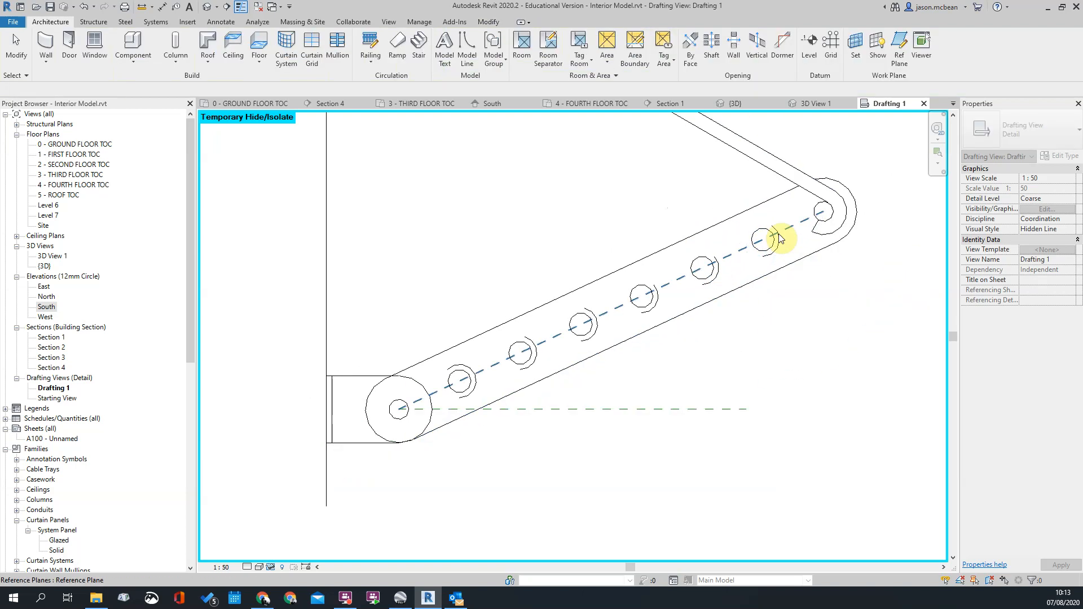
# Delete all the slat arcs around the six circles along the bracket arm
pyautogui.scroll(1, 790, 240)
pyautogui.click(777, 257)
pyautogui.scroll(2, 780, 257)
pyautogui.press('Escape')
pyautogui.click(778, 255)
pyautogui.scroll(-2, 780, 255)
pyautogui.press('Delete')
pyautogui.click(688, 296)
pyautogui.press('Delete')
pyautogui.click(599, 340)
pyautogui.press('Delete')
pyautogui.click(503, 371)
pyautogui.press('Delete')
pyautogui.click(411, 424)
pyautogui.press('Delete')
pyautogui.scroll(-2, 326, 450)
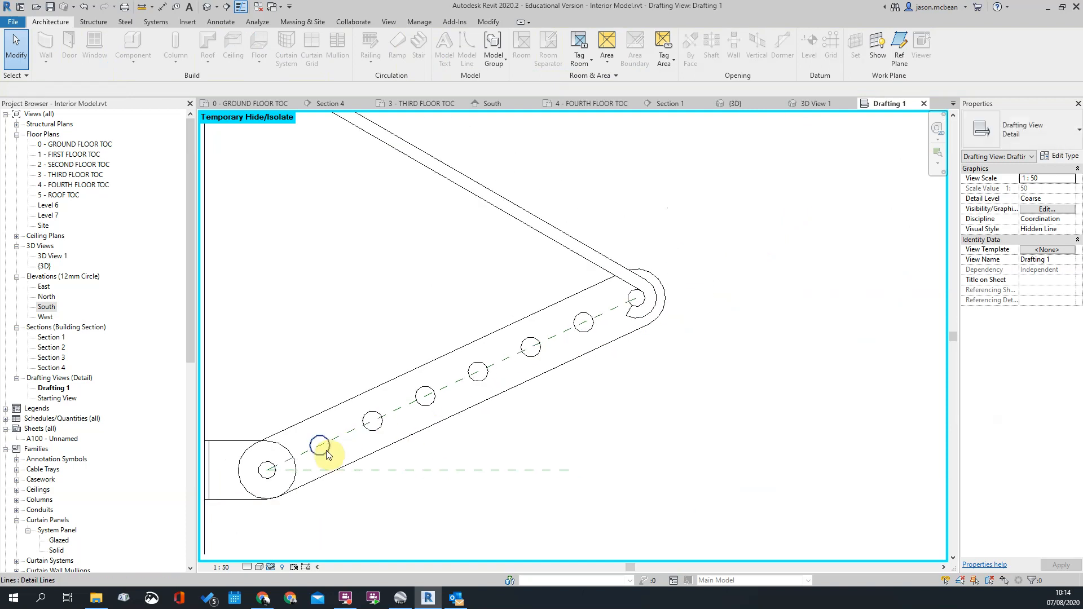
pyautogui.click(380, 449)
pyautogui.keyDown('ctrl'); pyautogui.click(381, 425); pyautogui.keyUp('ctrl')
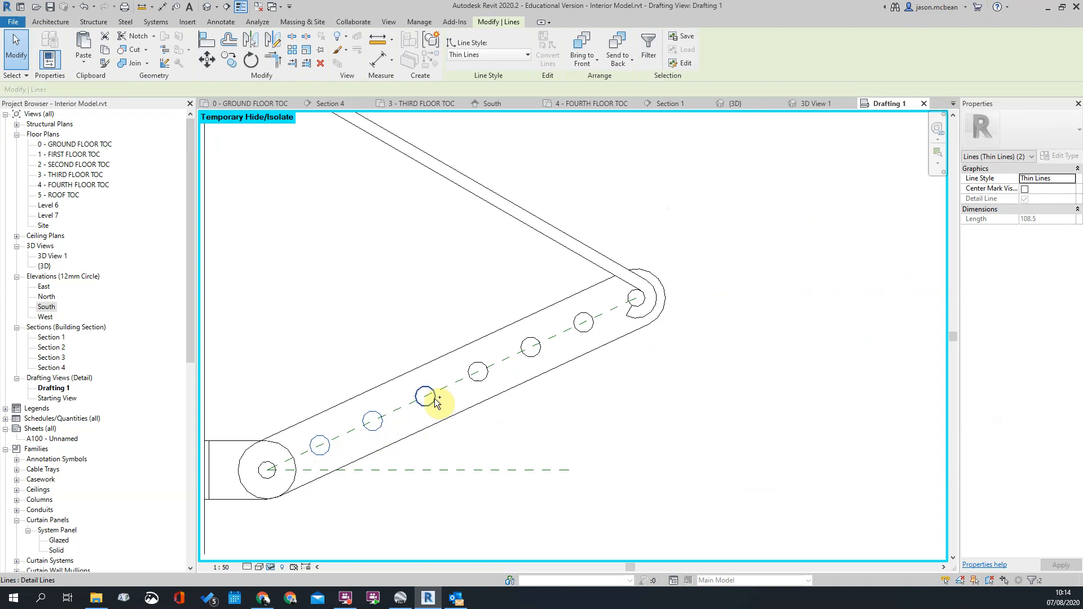
pyautogui.keyDown('ctrl'); pyautogui.click(486, 385); pyautogui.keyUp('ctrl')
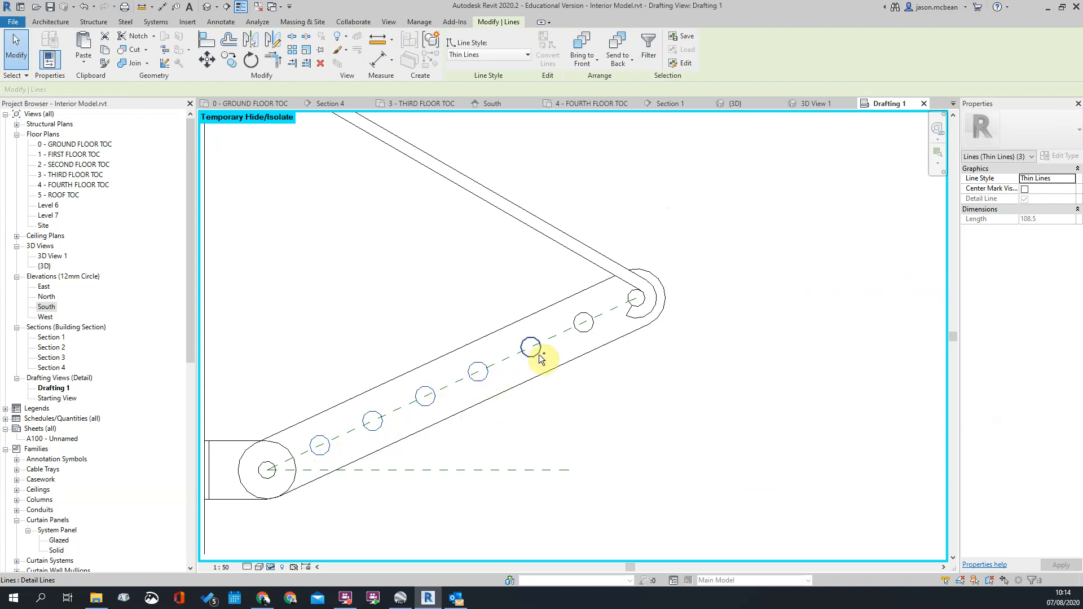
pyautogui.keyDown('ctrl'); pyautogui.click(592, 329); pyautogui.keyUp('ctrl')
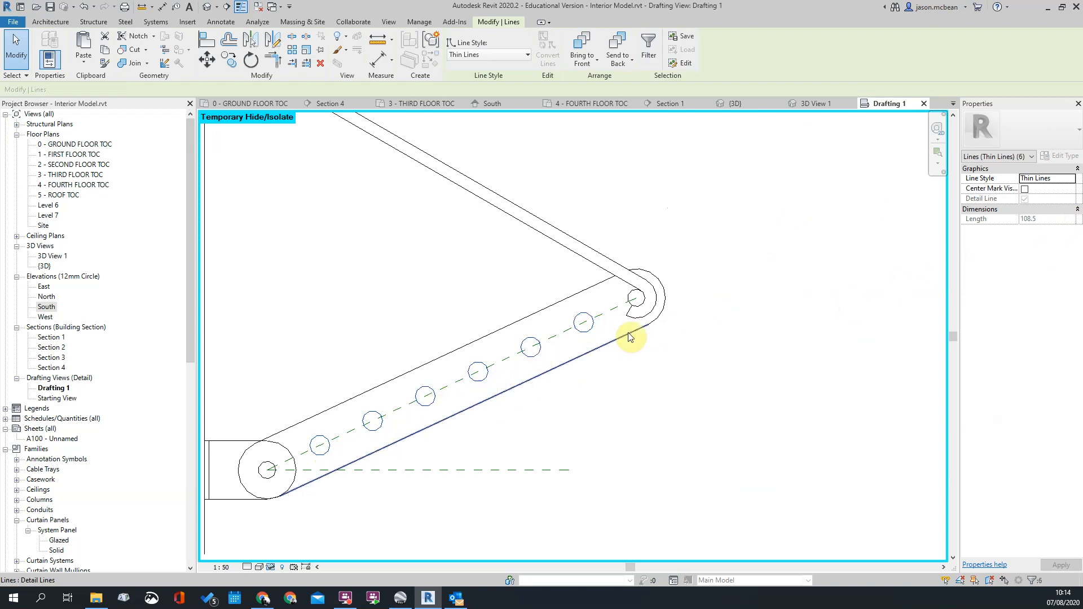
pyautogui.scroll(1, 269, 448)
pyautogui.scroll(1, 292, 452)
pyautogui.press('Escape')
# Set the radius of each of the three circles nearest the lower pin to 25 mm
pyautogui.click(339, 441)
pyautogui.write('25')
pyautogui.press('Return')
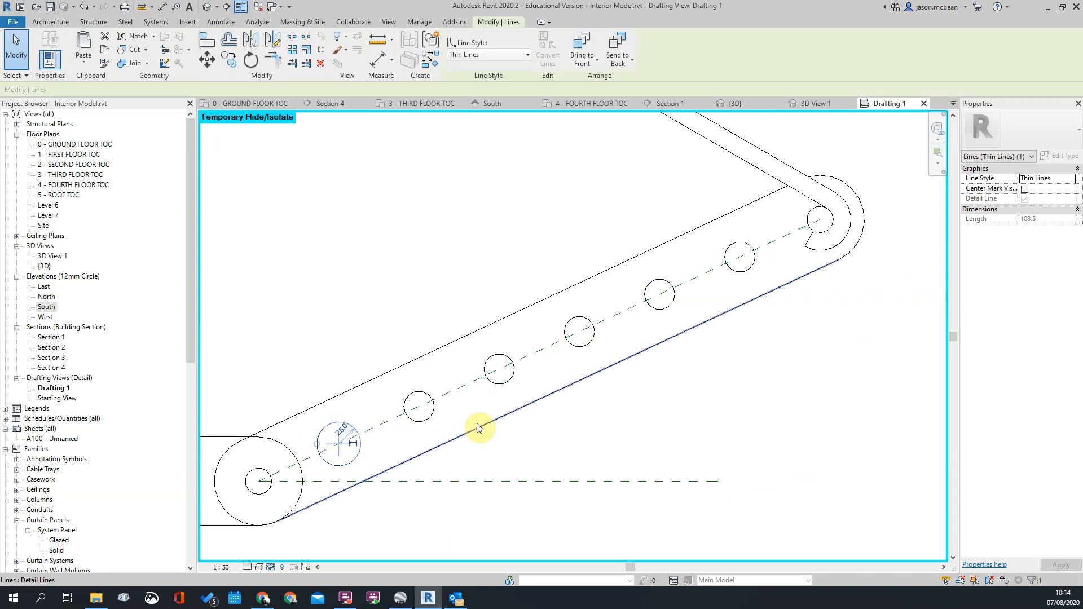
pyautogui.press('Escape')
pyautogui.click(430, 394)
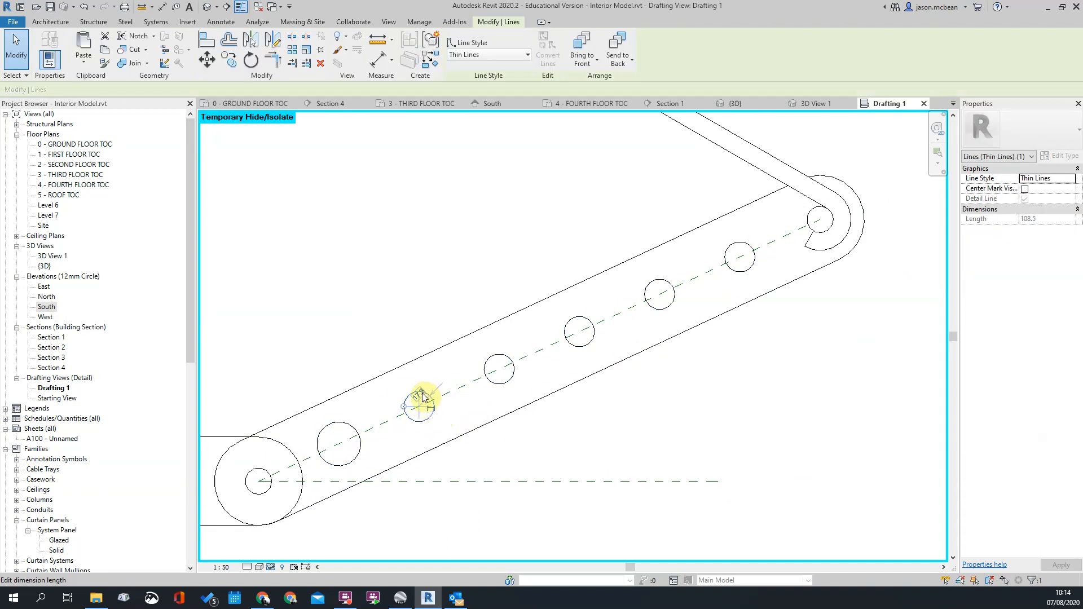
pyautogui.write('25')
pyautogui.press('Return')
pyautogui.press('Escape')
pyautogui.click(495, 368)
pyautogui.click(499, 356)
pyautogui.write('2')
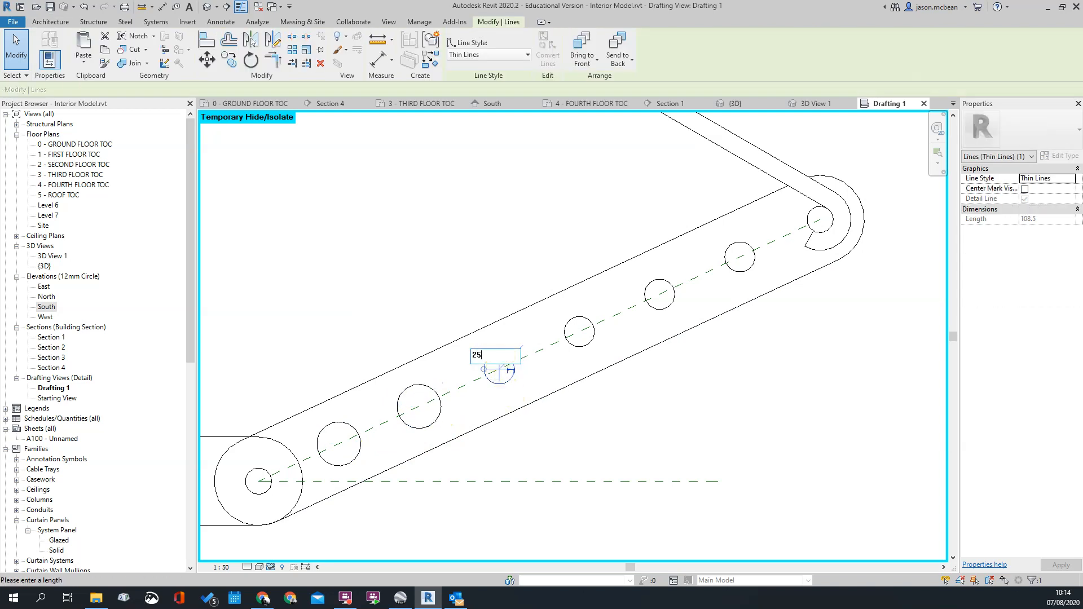
pyautogui.write('5')
pyautogui.press('Return')
pyautogui.press('Escape')
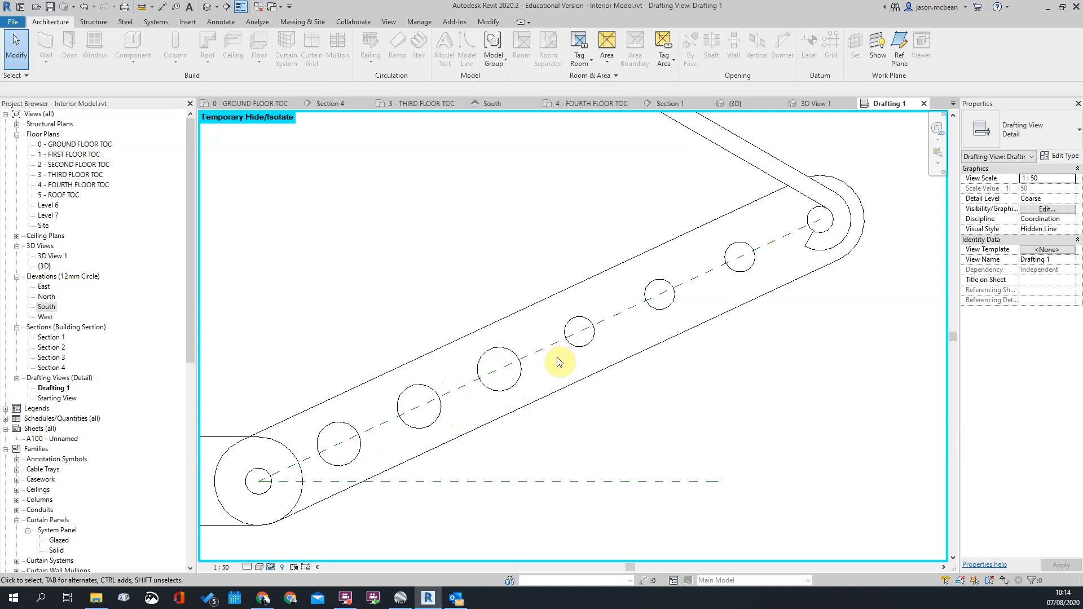
# Set the radius of each of the three circles nearest the outer pin to 25 mm
pyautogui.click(576, 346)
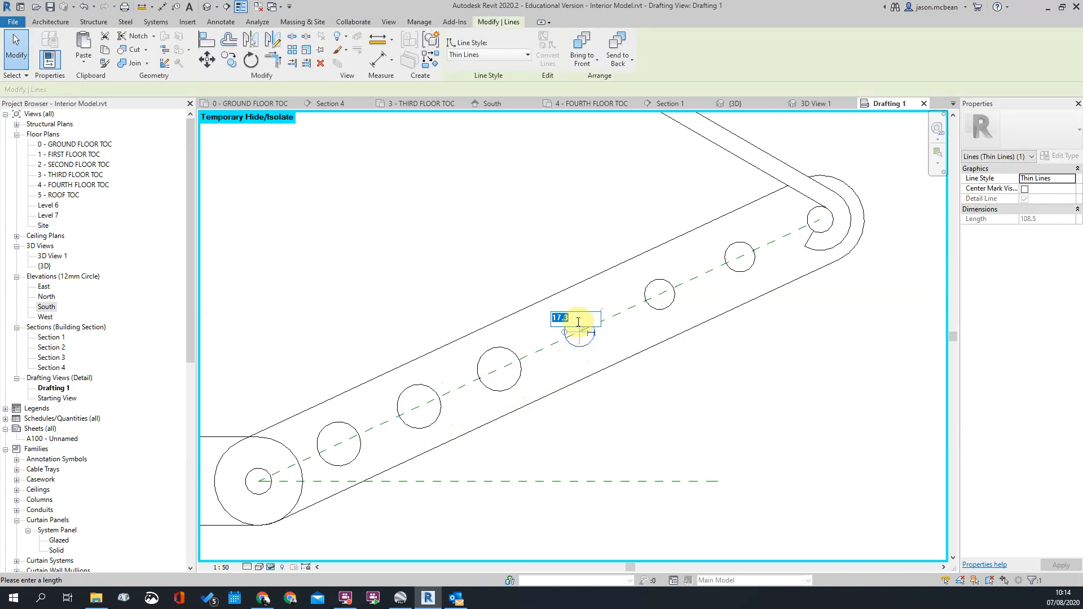
pyautogui.press('Return')
pyautogui.press('Escape')
pyautogui.click(662, 286)
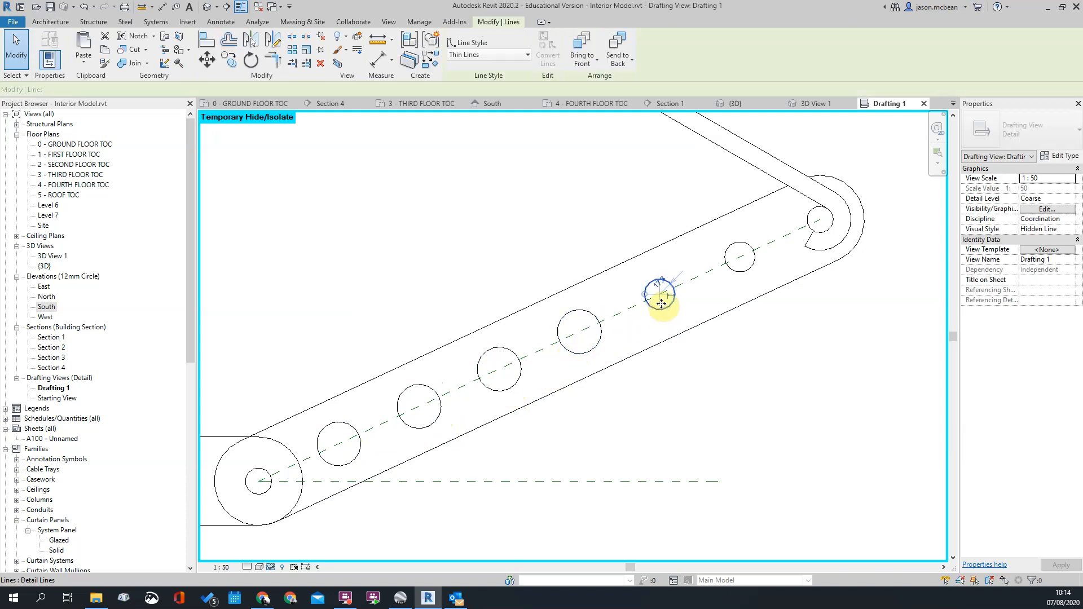
pyautogui.write('25')
pyautogui.press('Return')
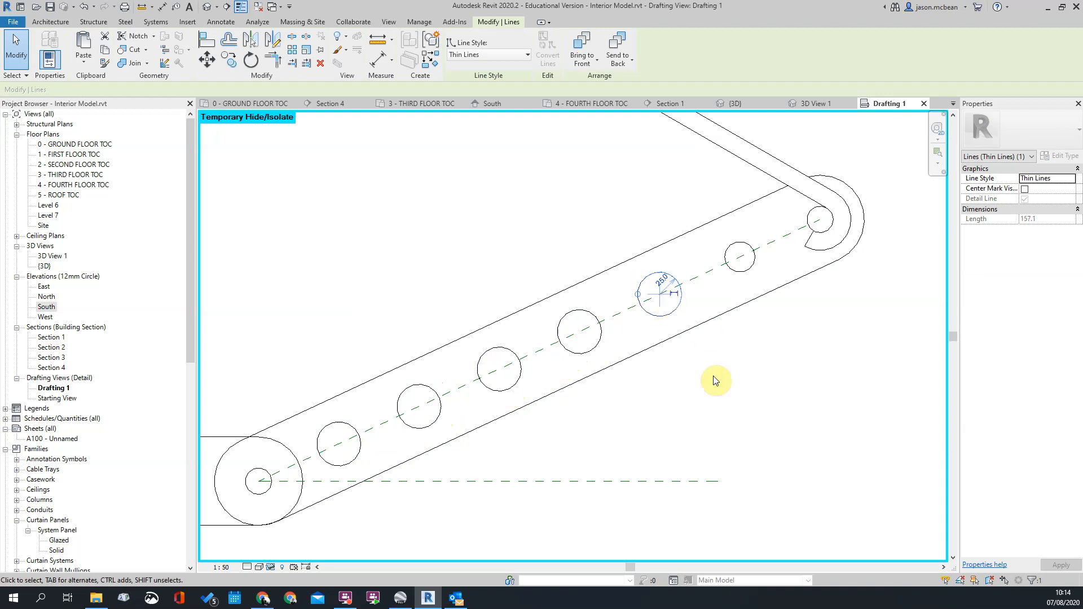
pyautogui.press('Escape')
pyautogui.click(731, 265)
pyautogui.click(741, 246)
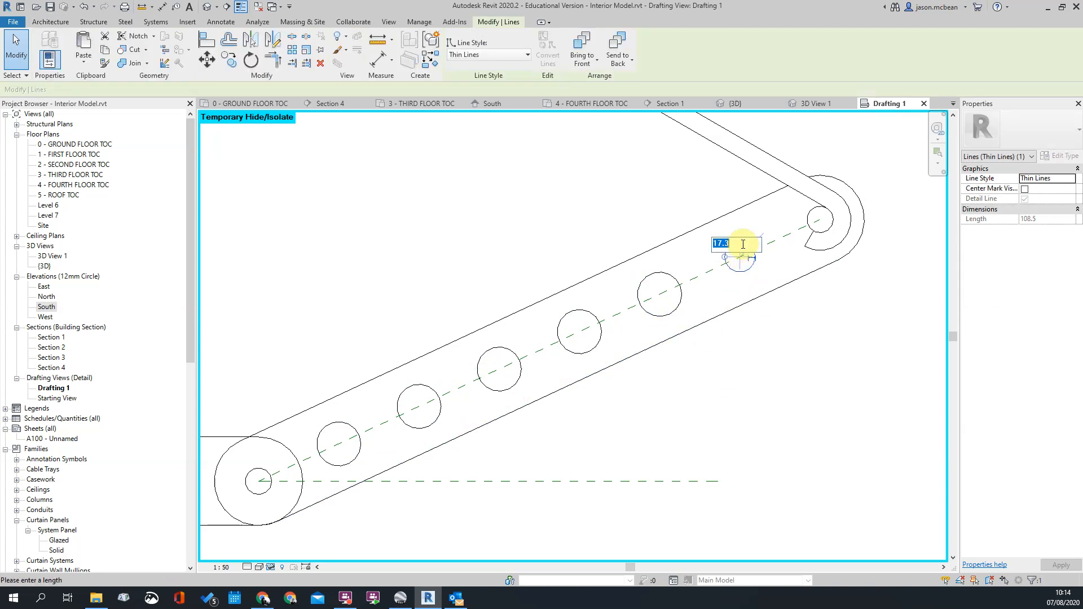
pyautogui.write('25')
pyautogui.press('Return')
pyautogui.press('Escape')
pyautogui.scroll(-3, 846, 350)
pyautogui.scroll(2, 749, 324)
pyautogui.scroll(-3, 582, 348)
pyautogui.scroll(2, 471, 380)
pyautogui.scroll(3, 485, 364)
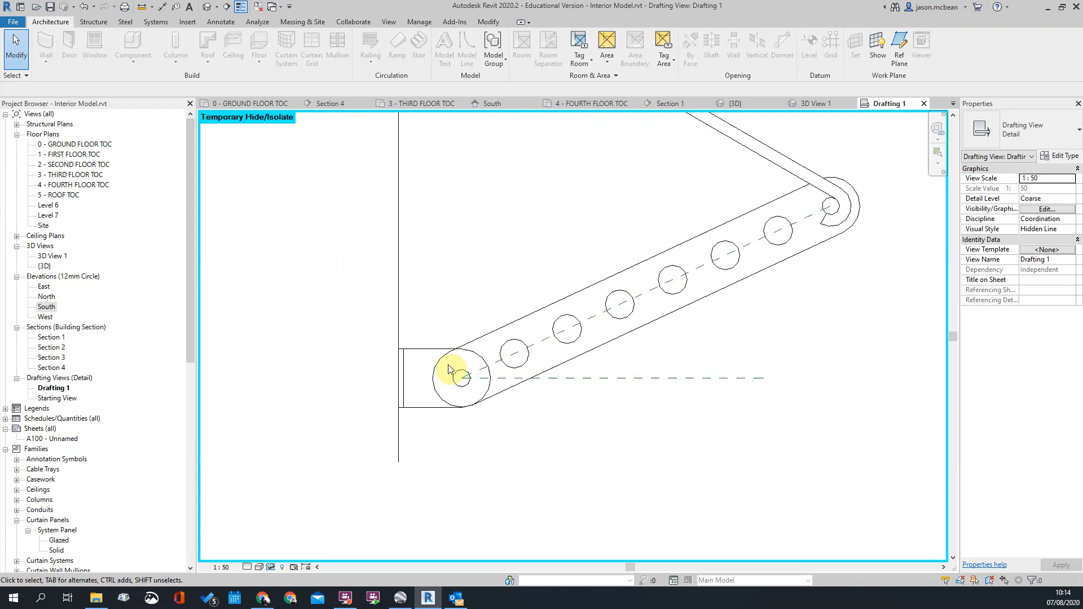
pyautogui.press('i')
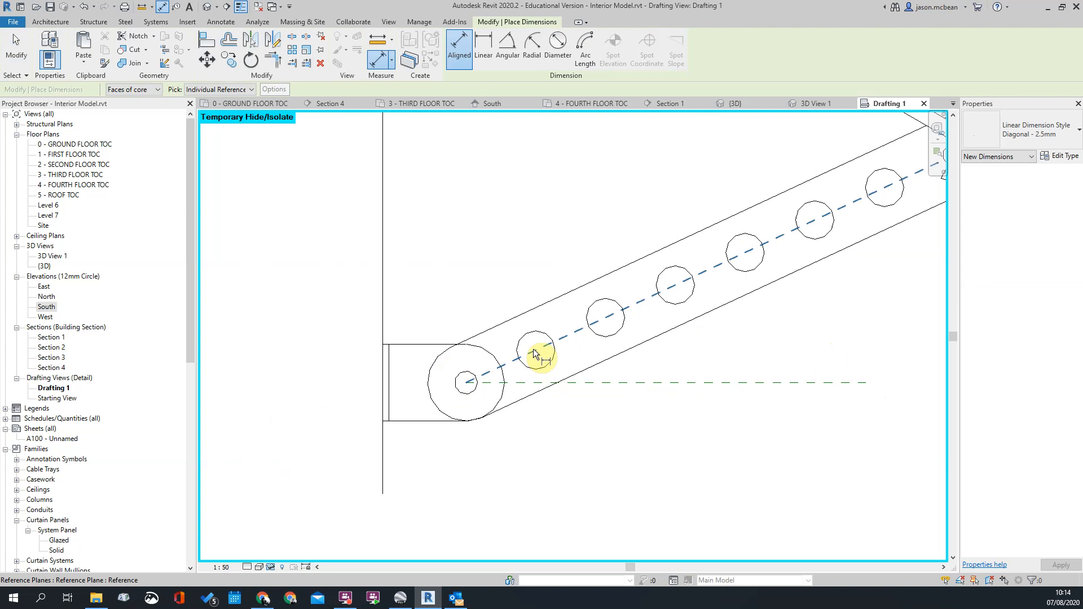
pyautogui.press('Escape')
pyautogui.scroll(-2, 541, 334)
# Make the centre marks visible for all six circles along the bracket arm
pyautogui.click(540, 334)
pyautogui.keyDown('ctrl'); pyautogui.click(614, 300); pyautogui.keyUp('ctrl')
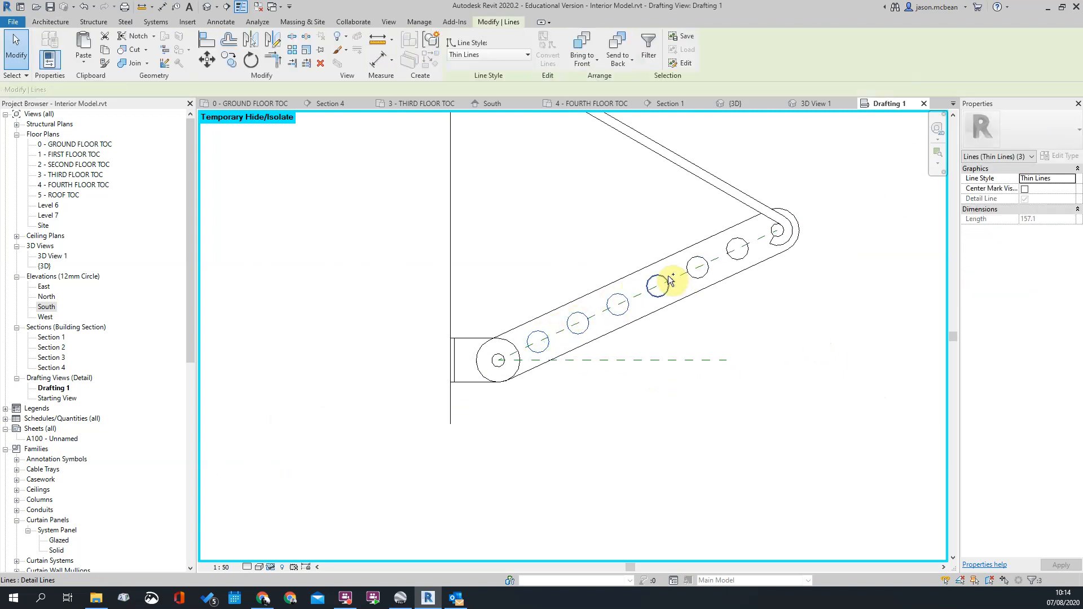
pyautogui.keyDown('ctrl'); pyautogui.click(690, 262); pyautogui.keyUp('ctrl')
pyautogui.keyDown('ctrl'); pyautogui.click(734, 245); pyautogui.keyUp('ctrl')
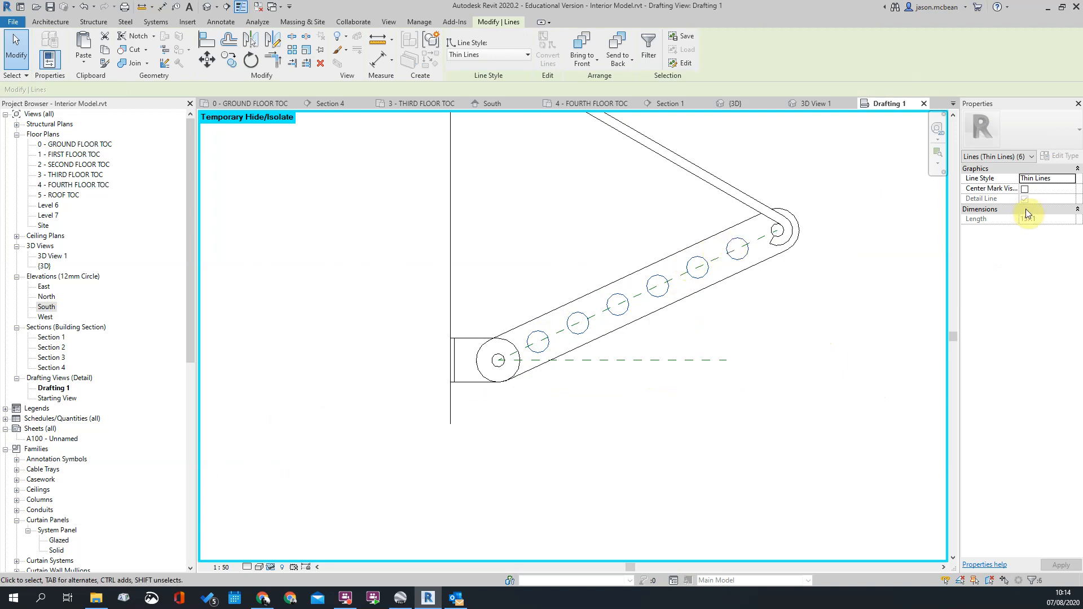
pyautogui.click(772, 337)
pyautogui.scroll(2, 770, 234)
# Place a string of aligned dimensions between the centre marks of the six circles, offset above the arm
pyautogui.press('d')
pyautogui.press('i')
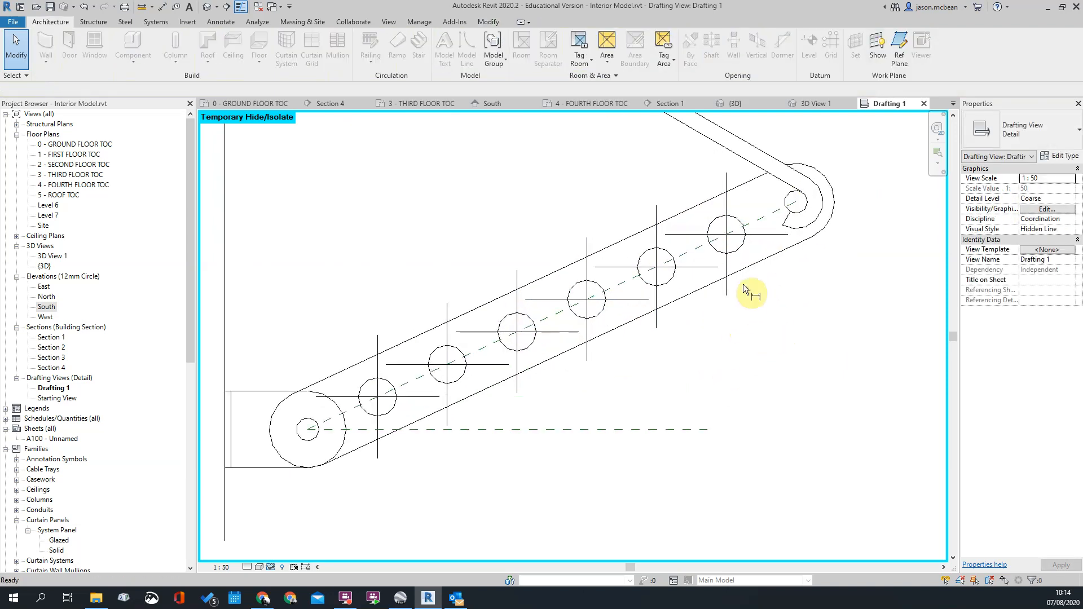
pyautogui.click(728, 241)
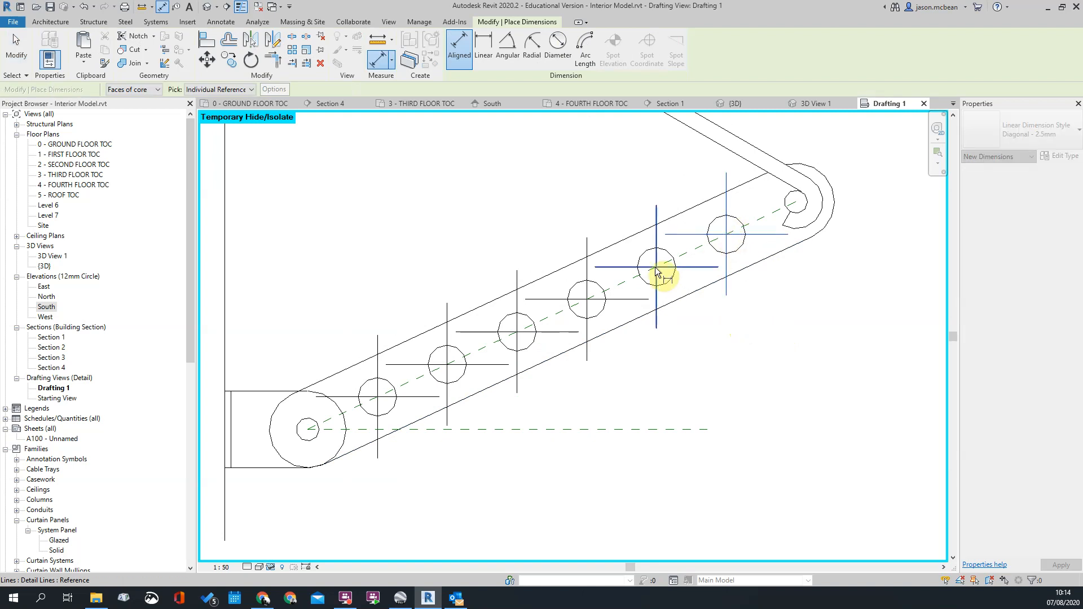
pyautogui.click(657, 268)
pyautogui.click(587, 300)
pyautogui.click(517, 331)
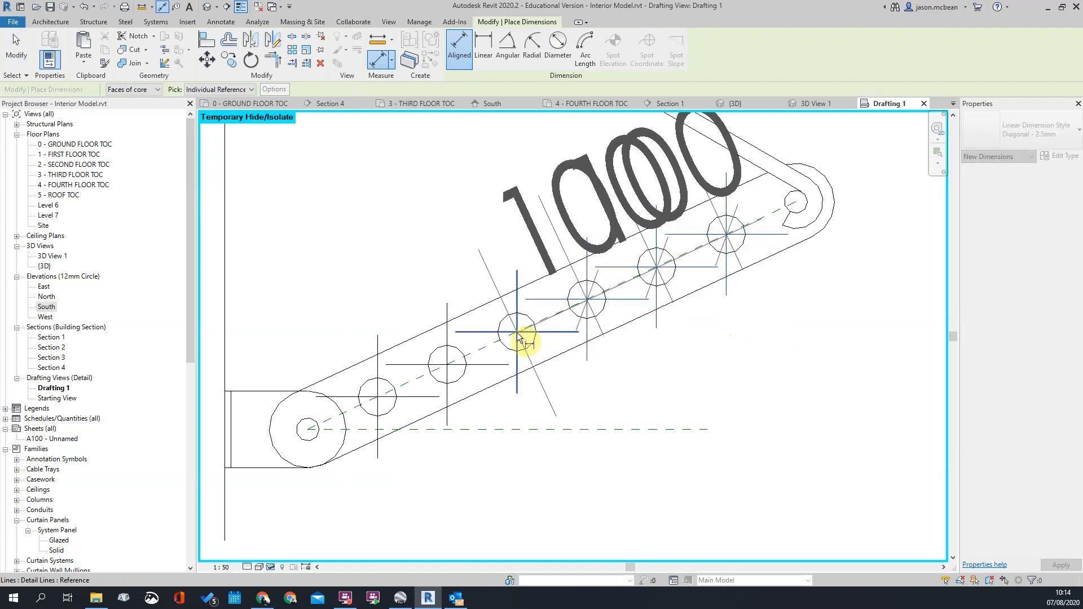
pyautogui.click(447, 364)
pyautogui.click(378, 396)
pyautogui.click(378, 396)
pyautogui.click(340, 274)
pyautogui.scroll(-2, 460, 364)
pyautogui.press('Escape')
pyautogui.press('Escape')
# Delete the aligned dimension string that runs between the circle centres
pyautogui.scroll(-3, 557, 334)
pyautogui.click(523, 283)
pyautogui.press('Delete')
pyautogui.scroll(3, 649, 327)
pyautogui.scroll(4, 429, 417)
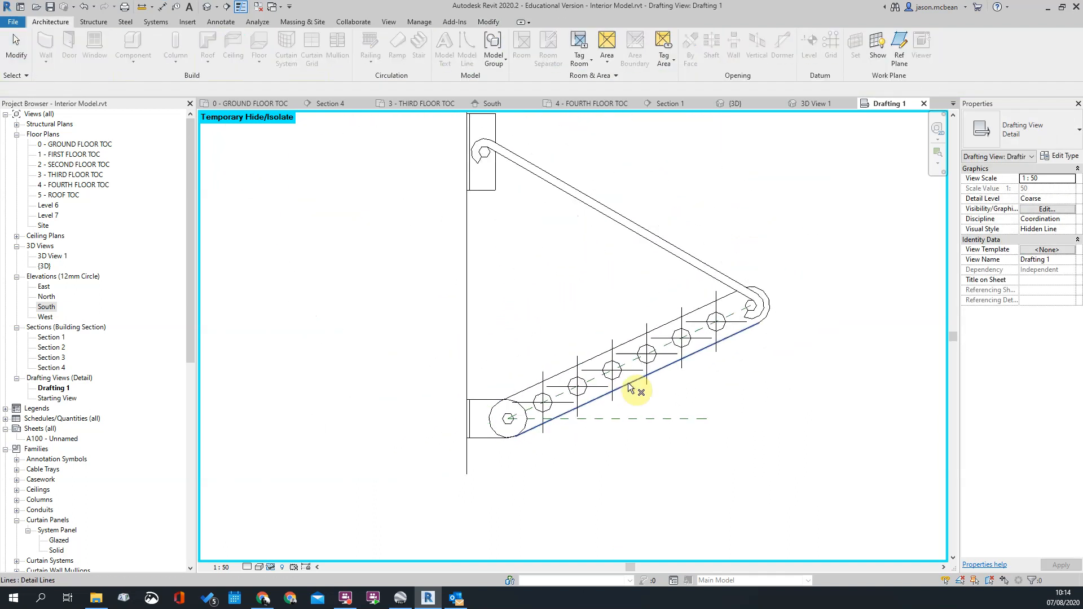
# Turn off the visible centre marks on all six circles along the bracket arm
pyautogui.scroll(-3, 578, 400)
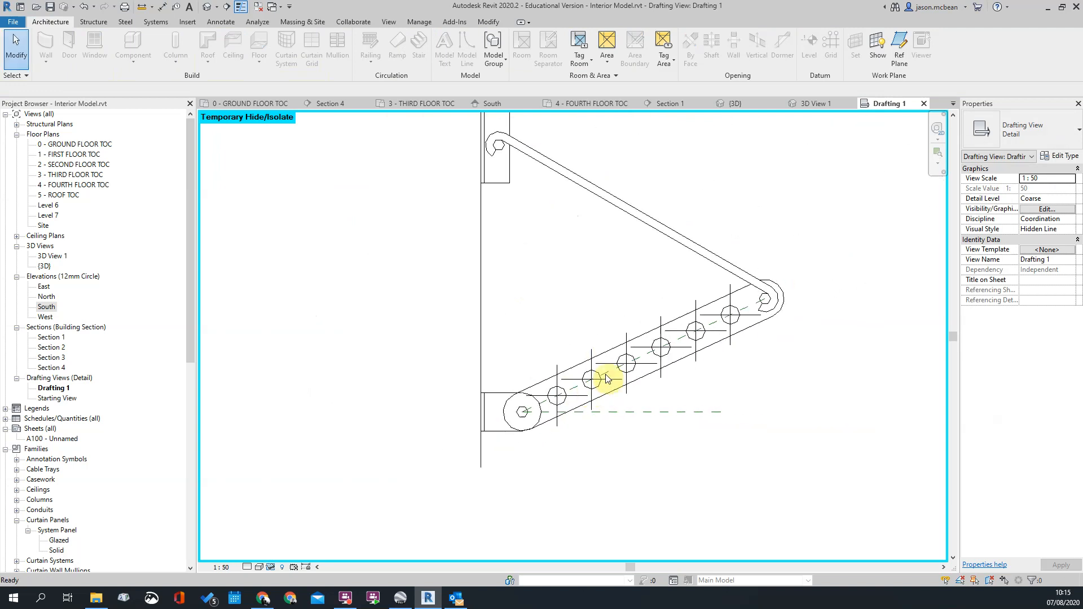
pyautogui.click(565, 397)
pyautogui.keyDown('ctrl'); pyautogui.click(606, 375); pyautogui.keyUp('ctrl')
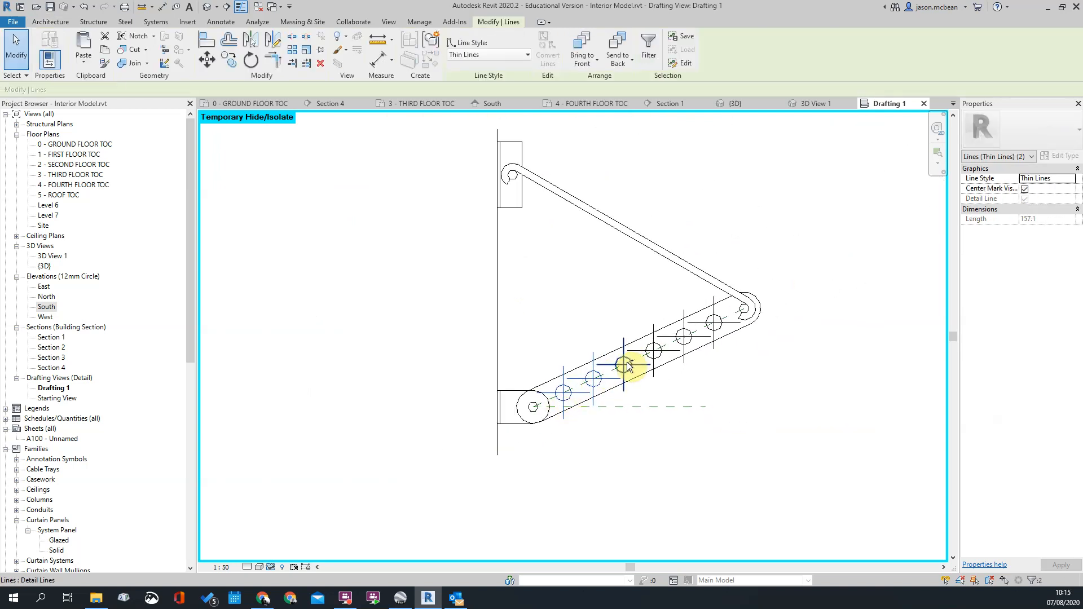
pyautogui.keyDown('ctrl'); pyautogui.click(663, 354); pyautogui.keyUp('ctrl')
pyautogui.keyDown('ctrl'); pyautogui.click(693, 337); pyautogui.keyUp('ctrl')
pyautogui.keyDown('ctrl'); pyautogui.click(724, 321); pyautogui.keyUp('ctrl')
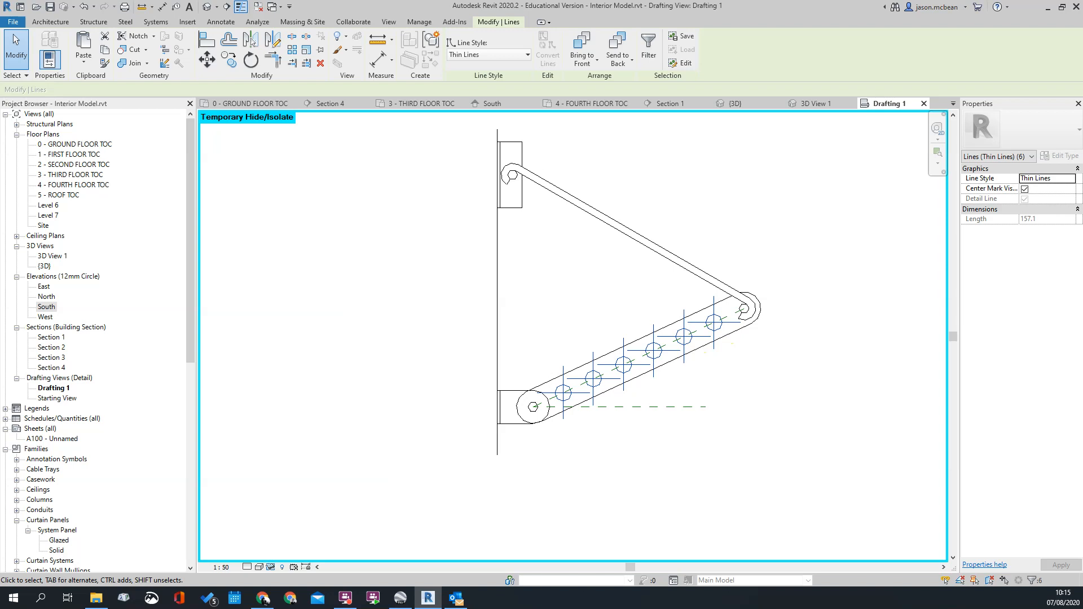
pyautogui.click(1025, 190)
pyautogui.click(816, 370)
# Examine the cleaned-up bracket detail, from the circles and outer pin to the upper wall plate
pyautogui.scroll(-3, 778, 340)
pyautogui.scroll(4, 612, 357)
pyautogui.moveTo(726, 395); pyautogui.dragTo(438, 367, button='middle')
pyautogui.click(451, 375)
pyautogui.scroll(-2, 599, 324)
pyautogui.click(494, 176)
pyautogui.scroll(3, 372, 161)
pyautogui.scroll(-2, 418, 266)
pyautogui.scroll(3, 399, 191)
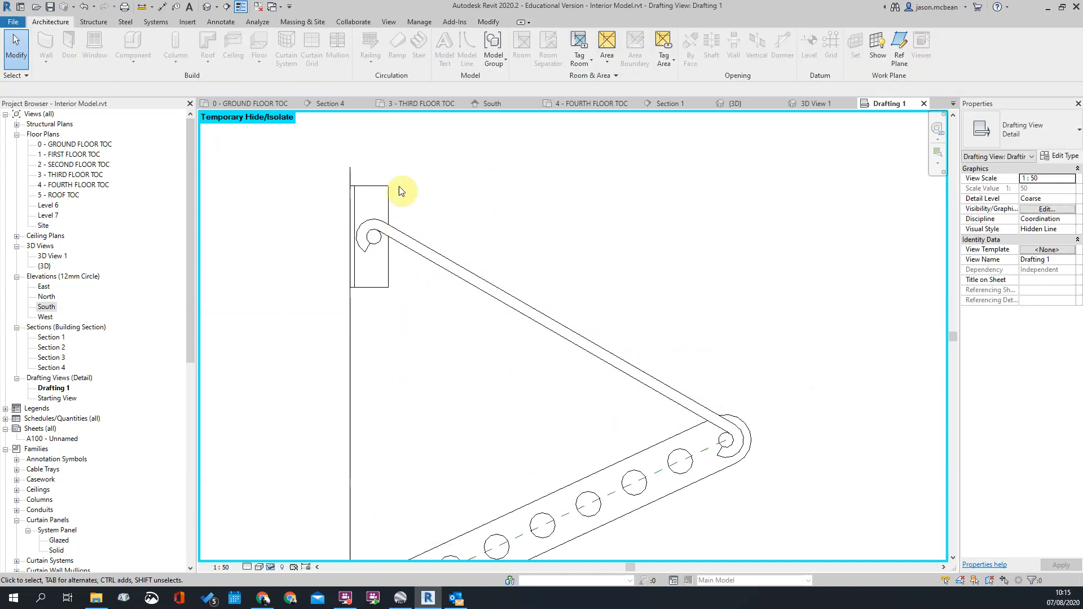
pyautogui.scroll(-4, 399, 191)
pyautogui.scroll(3, 373, 358)
pyautogui.scroll(-3, 590, 418)
pyautogui.scroll(2, 558, 414)
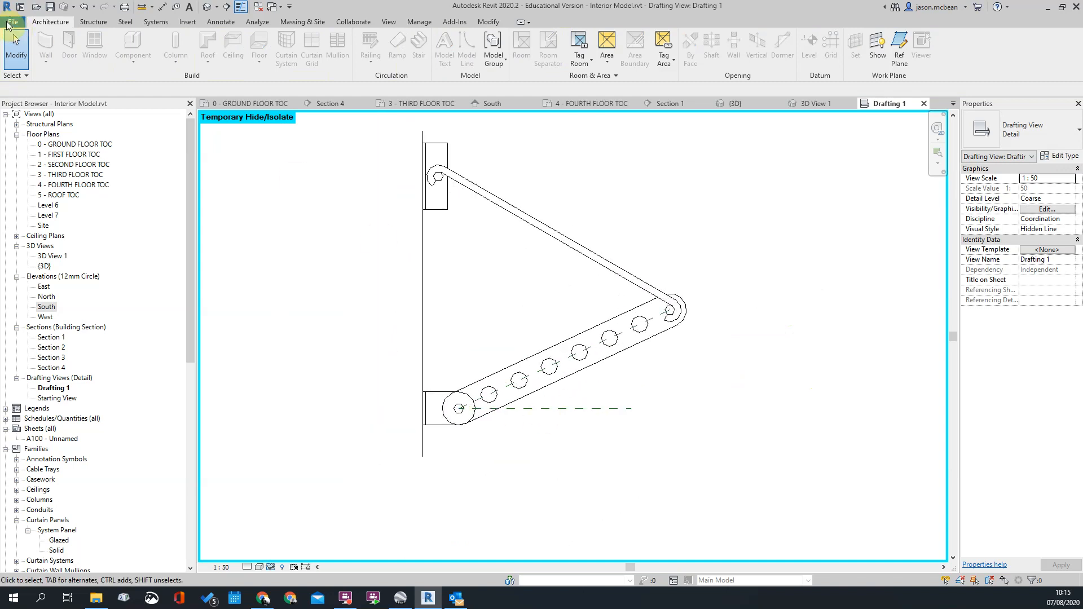
# Create a new family from the Metric Generic Model.rft template
pyautogui.click(10, 22)
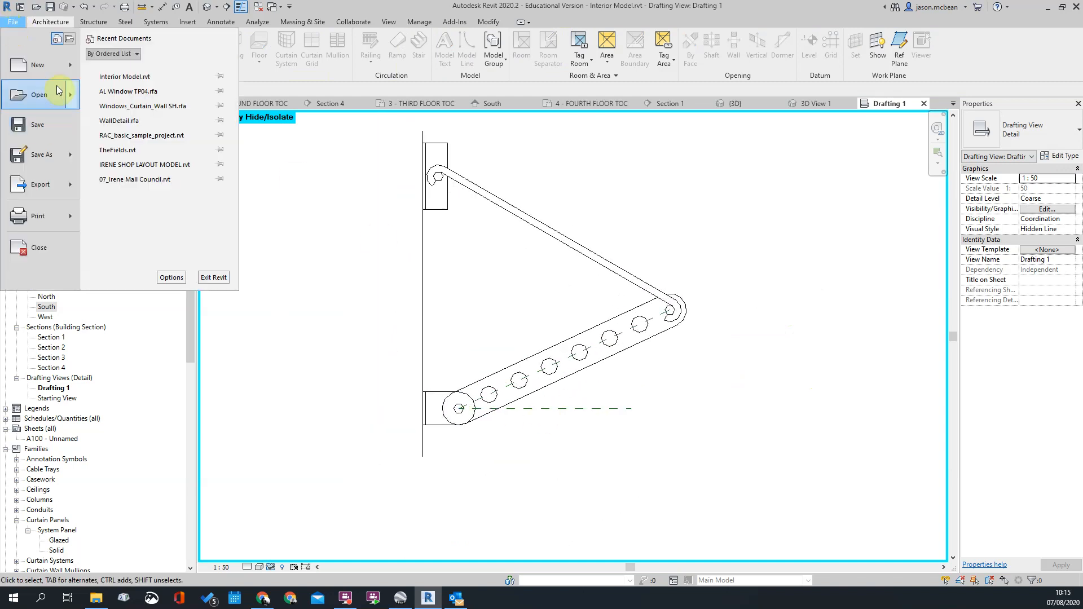
pyautogui.moveTo(69, 72)
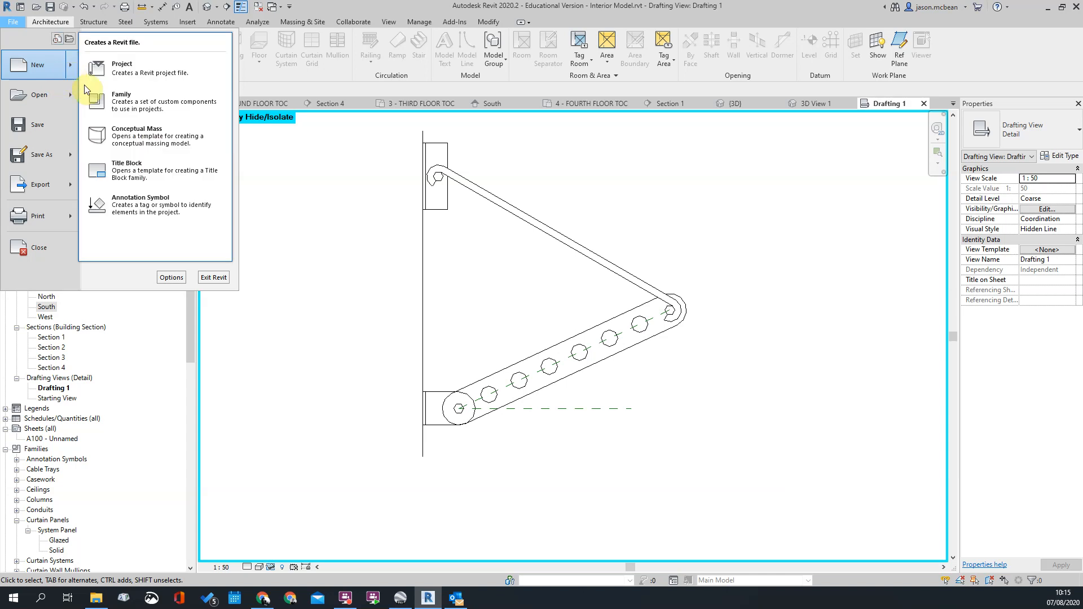
pyautogui.click(117, 107)
pyautogui.click(265, 246)
pyautogui.scroll(-8, 222, 246)
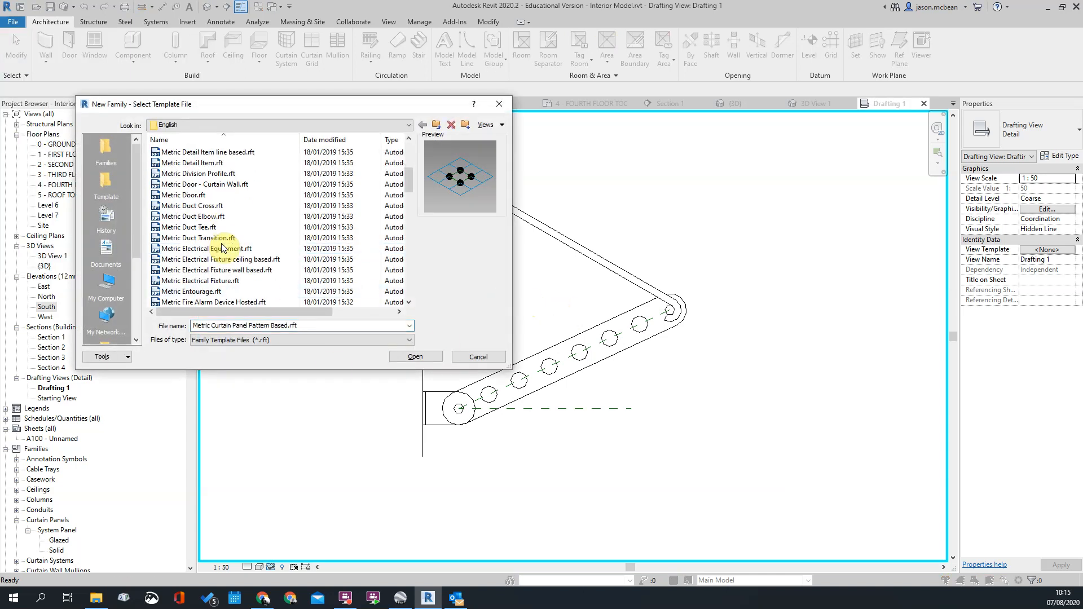
pyautogui.scroll(-3, 222, 249)
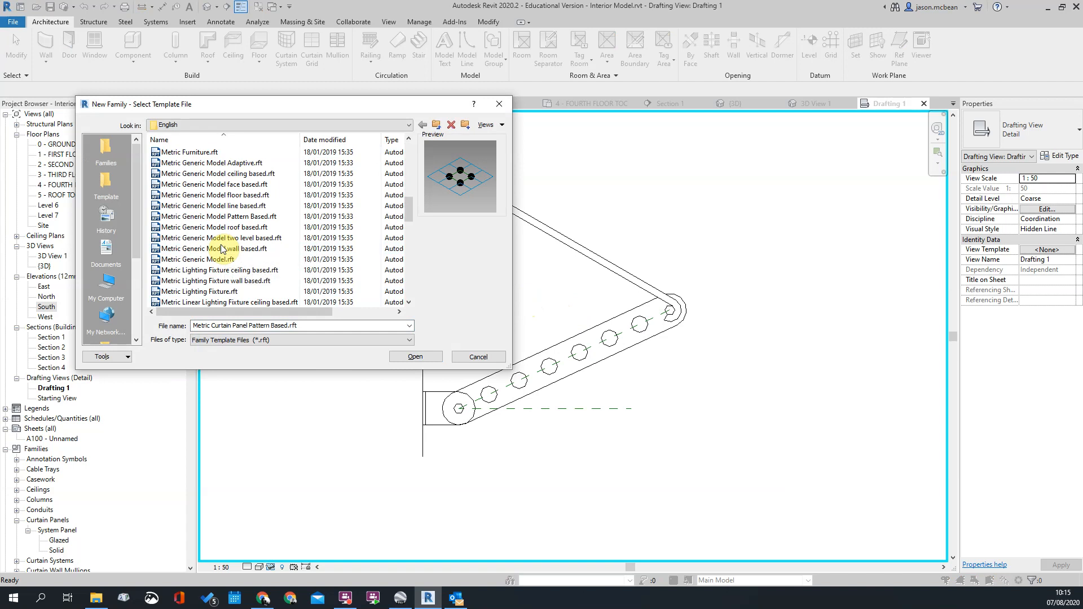
pyautogui.scroll(-2, 222, 248)
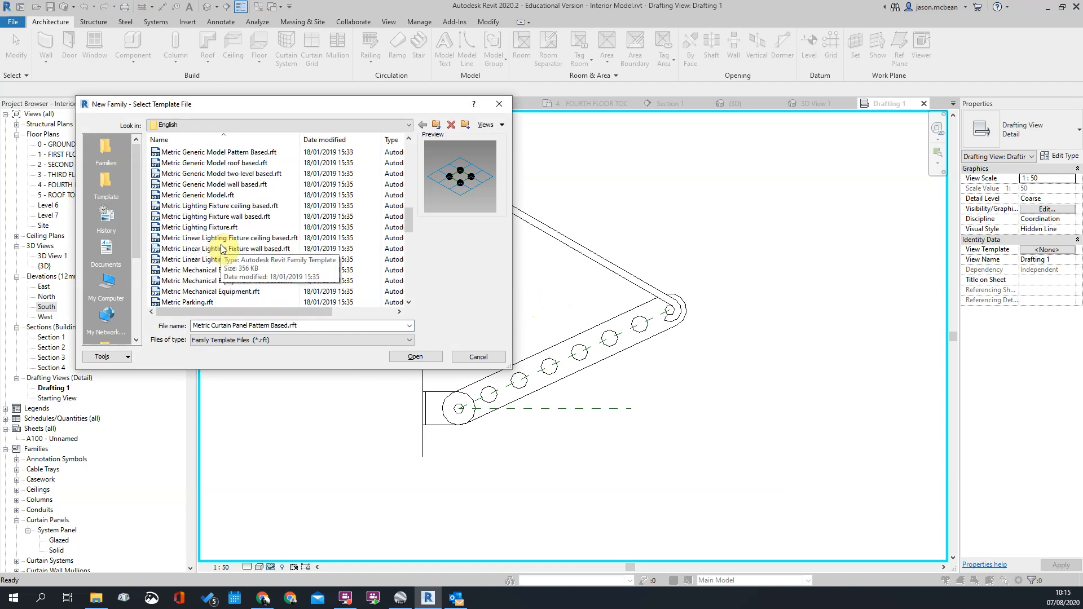
pyautogui.scroll(-5, 222, 249)
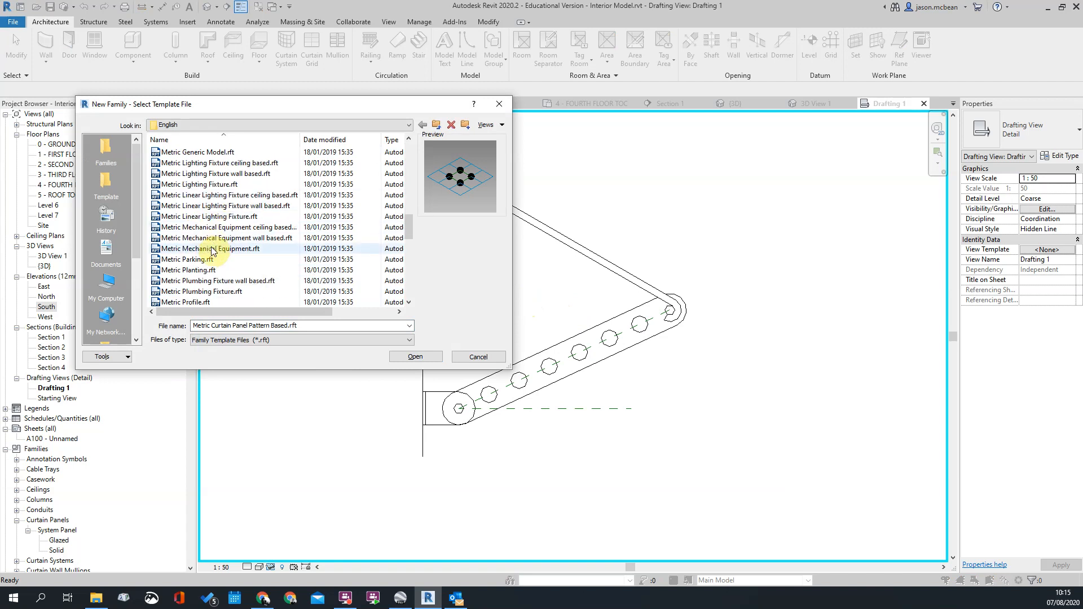
pyautogui.click(214, 244)
pyautogui.scroll(-2, 213, 243)
pyautogui.scroll(12, 214, 243)
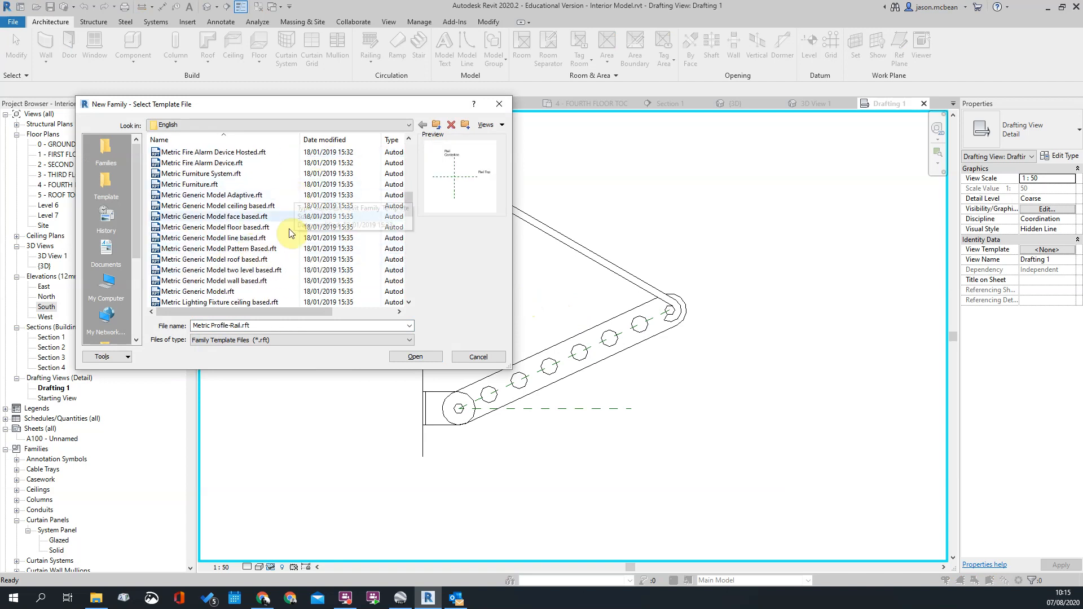
pyautogui.click(259, 227)
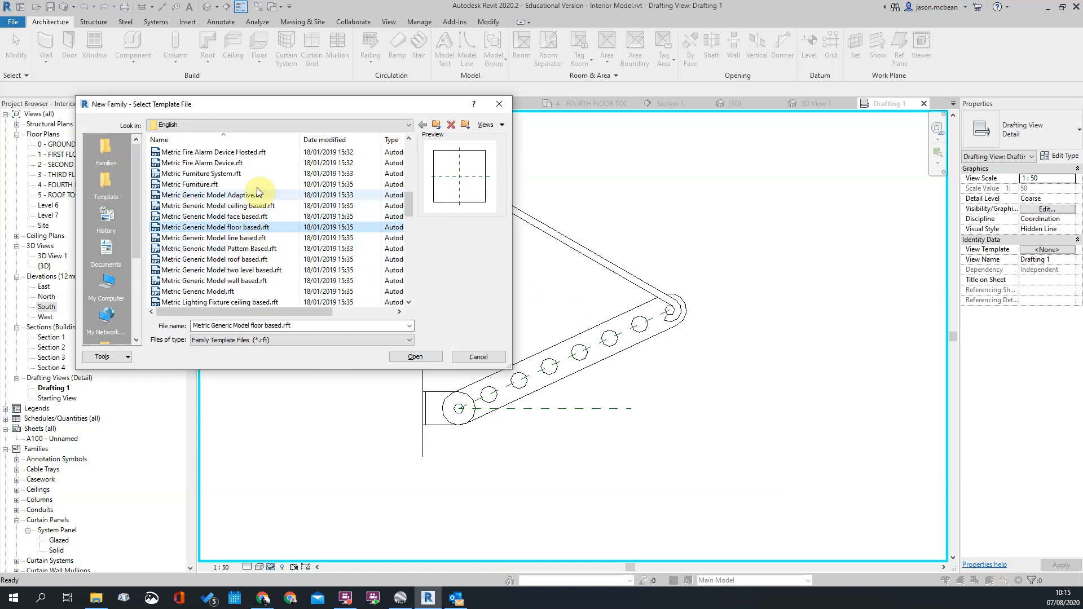
pyautogui.click(226, 292)
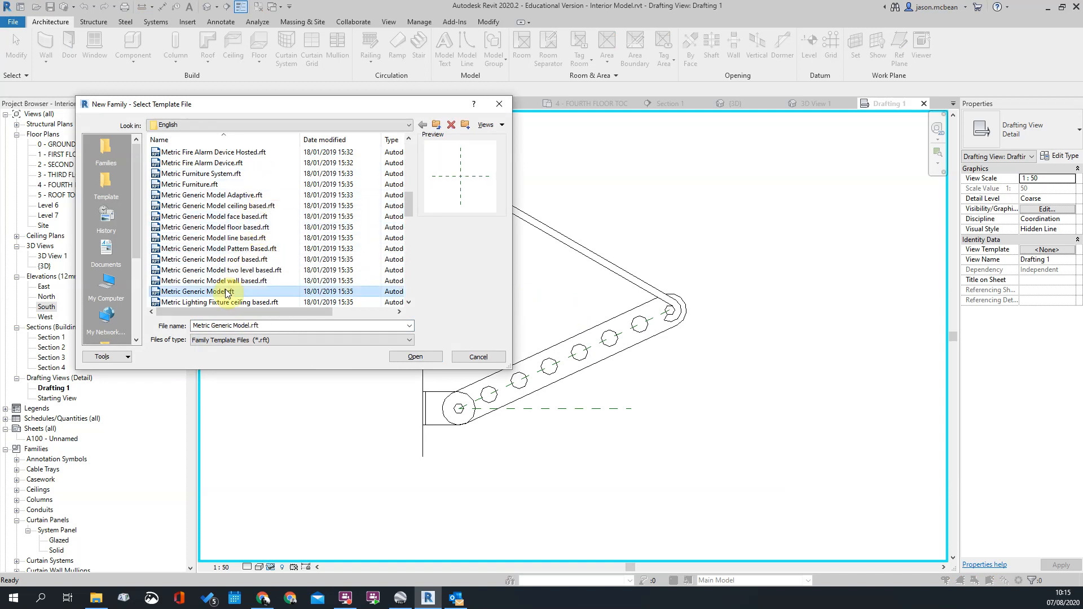
pyautogui.click(422, 359)
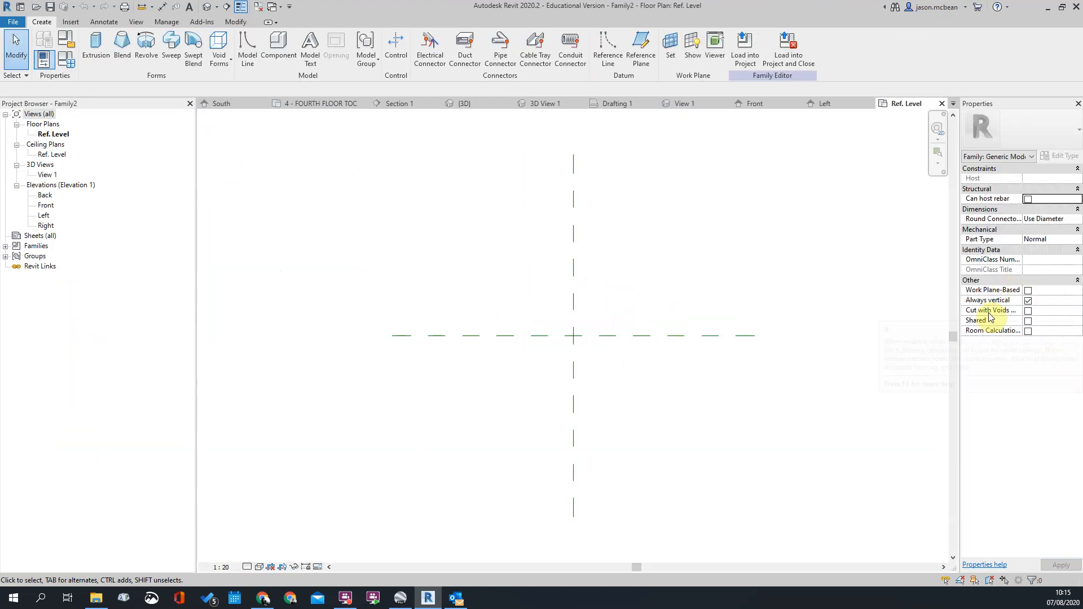
# Make the new family work plane-based and turn off its Always vertical option
pyautogui.click(1028, 290)
pyautogui.click(1029, 301)
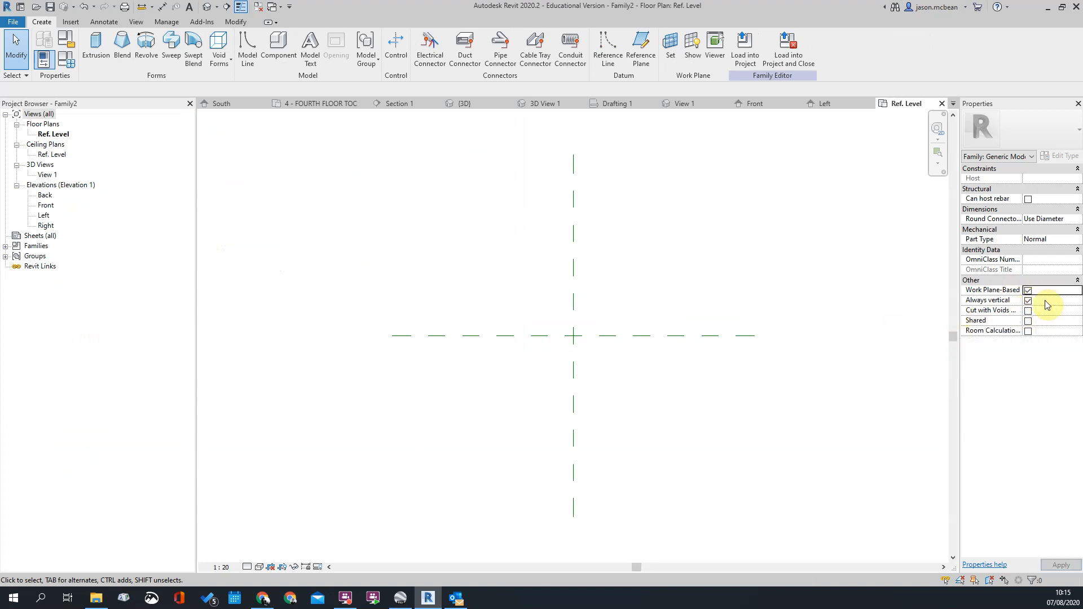
pyautogui.click(1029, 301)
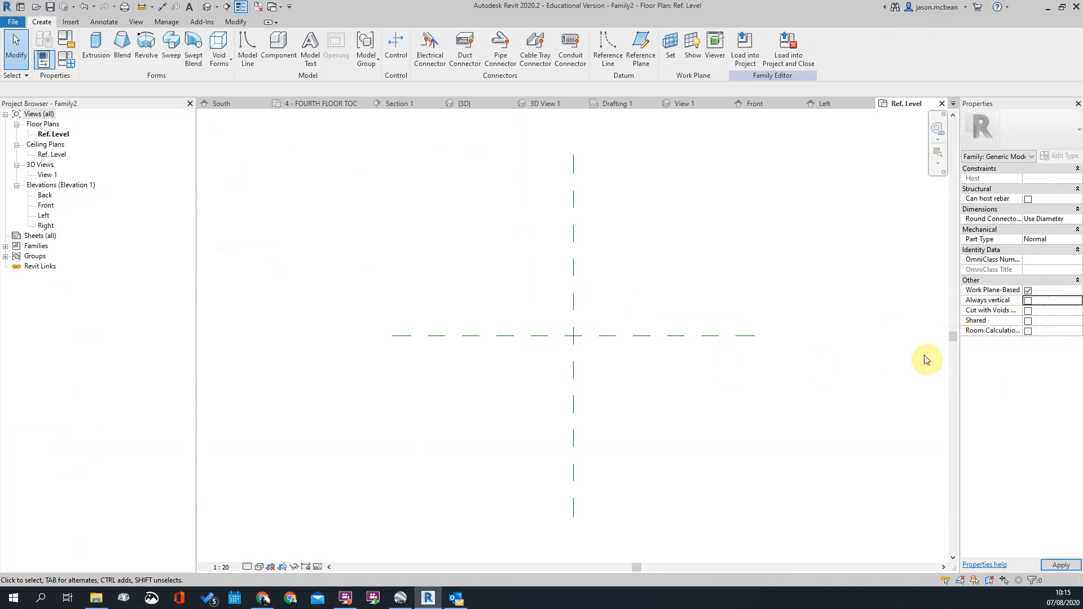
# Open the new family's Right elevation and switch to its Left elevation
pyautogui.scroll(-3, 512, 327)
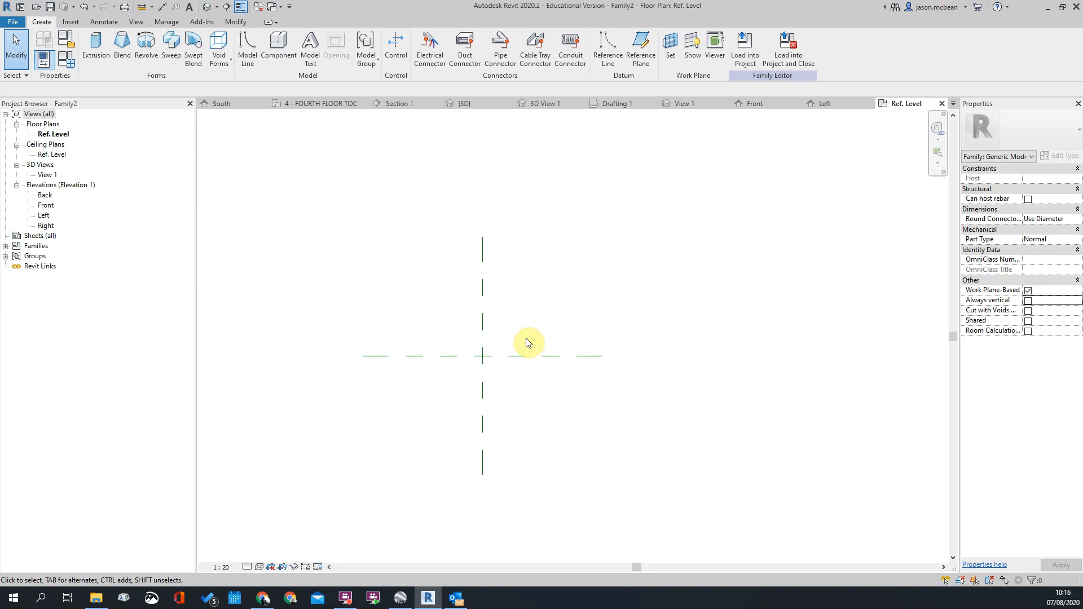
pyautogui.scroll(4, 482, 353)
pyautogui.moveTo(536, 384); pyautogui.dragTo(521, 387, button='middle')
pyautogui.scroll(-4, 401, 285)
pyautogui.scroll(3, 418, 318)
pyautogui.scroll(-3, 465, 335)
pyautogui.click(46, 226)
pyautogui.doubleClick(47, 226)
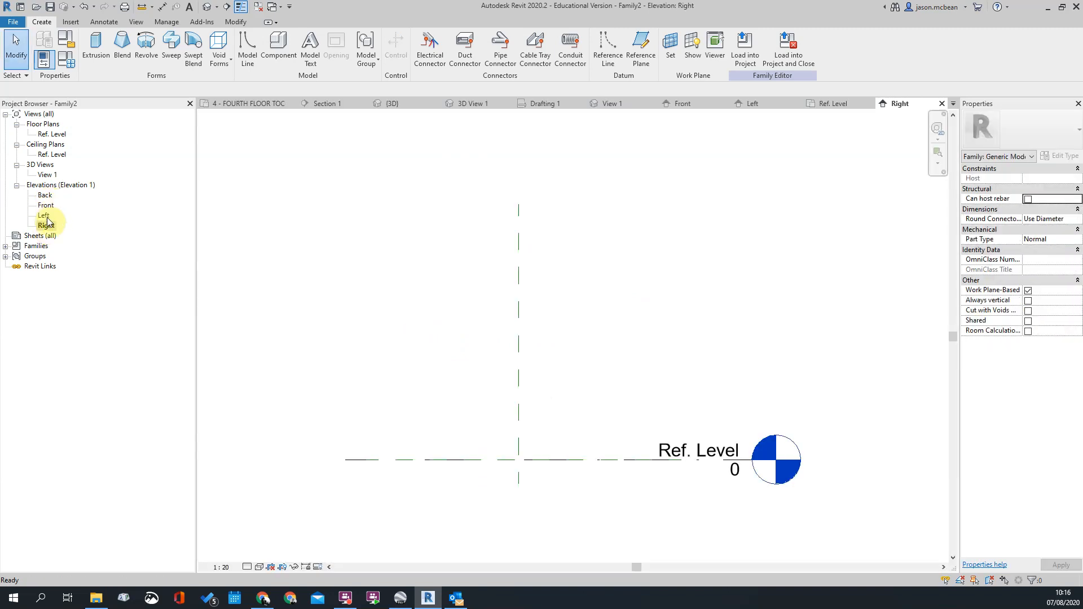
pyautogui.doubleClick(45, 215)
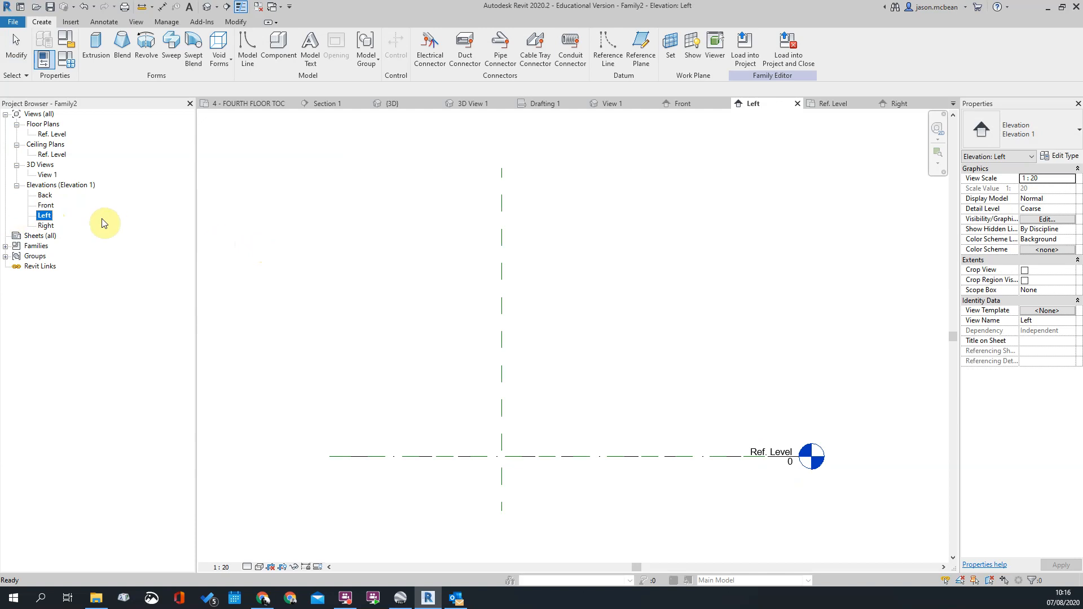
pyautogui.click(577, 319)
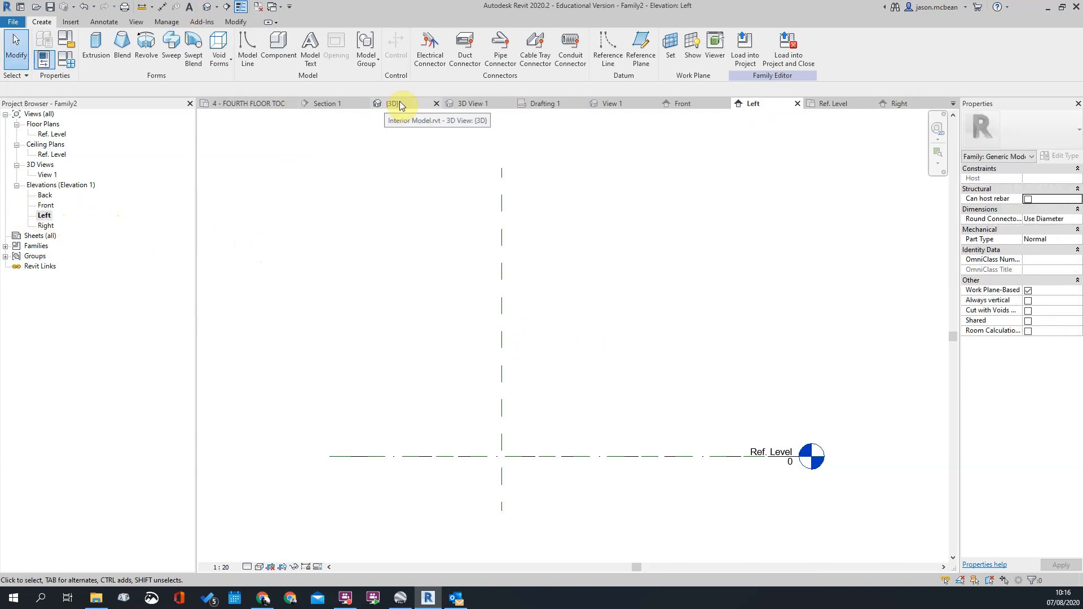
# Select the whole bracket in Drafting 1 and filter the selection to Lines (Thin Lines), leaving out the reference planes
pyautogui.click(573, 106)
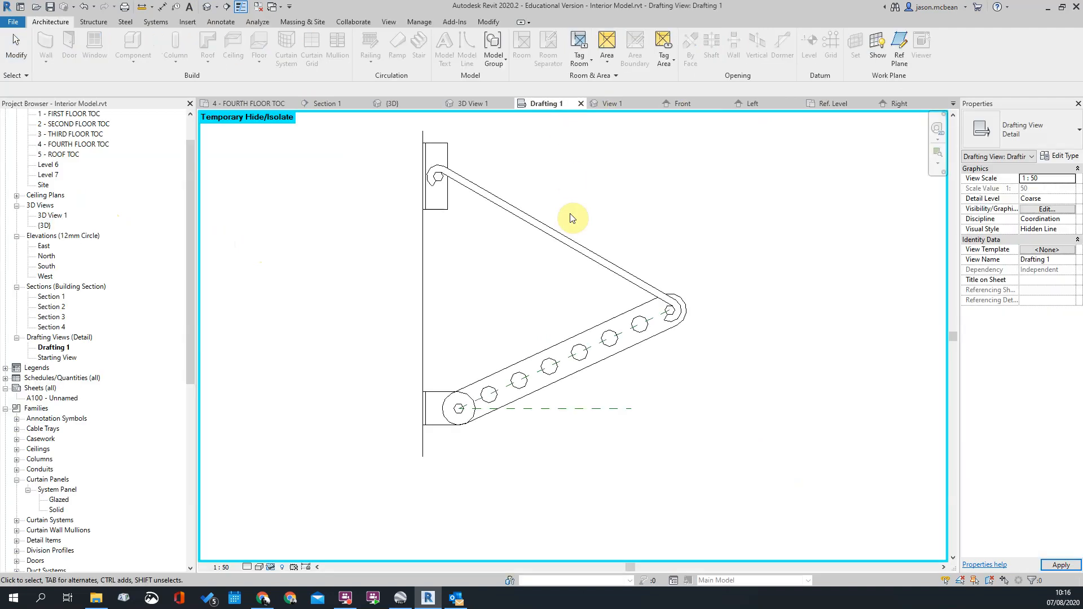
pyautogui.moveTo(471, 246); pyautogui.dragTo(705, 440)
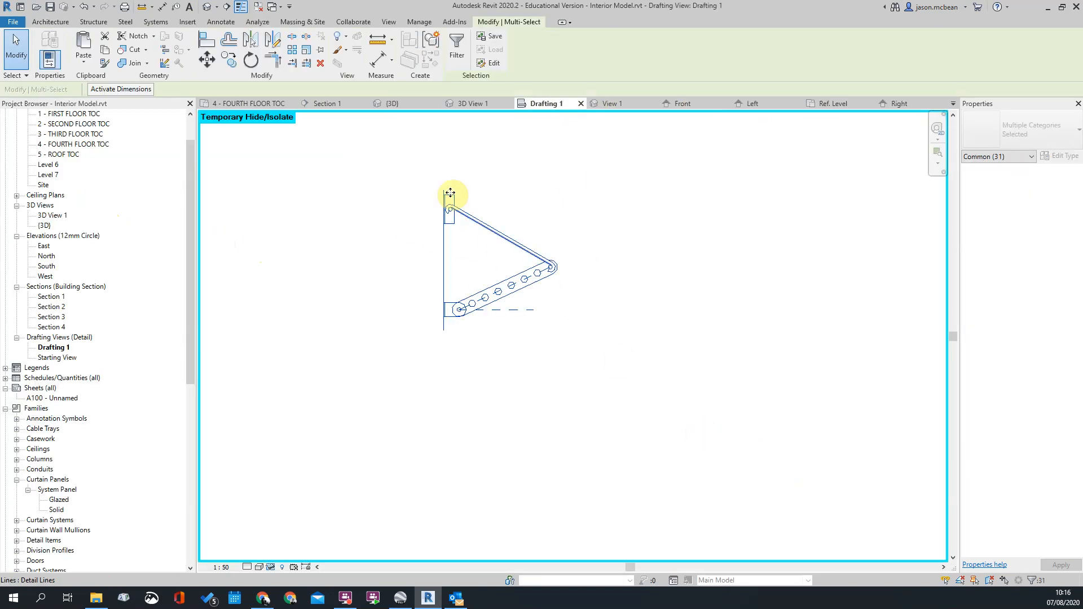
pyautogui.click(1033, 581)
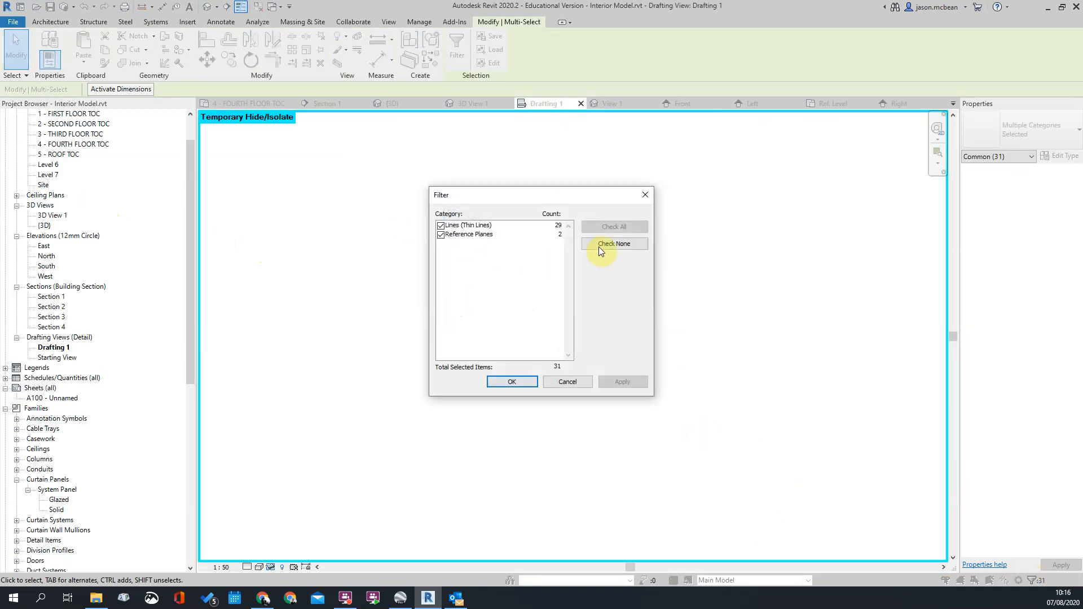
pyautogui.click(629, 244)
pyautogui.click(441, 226)
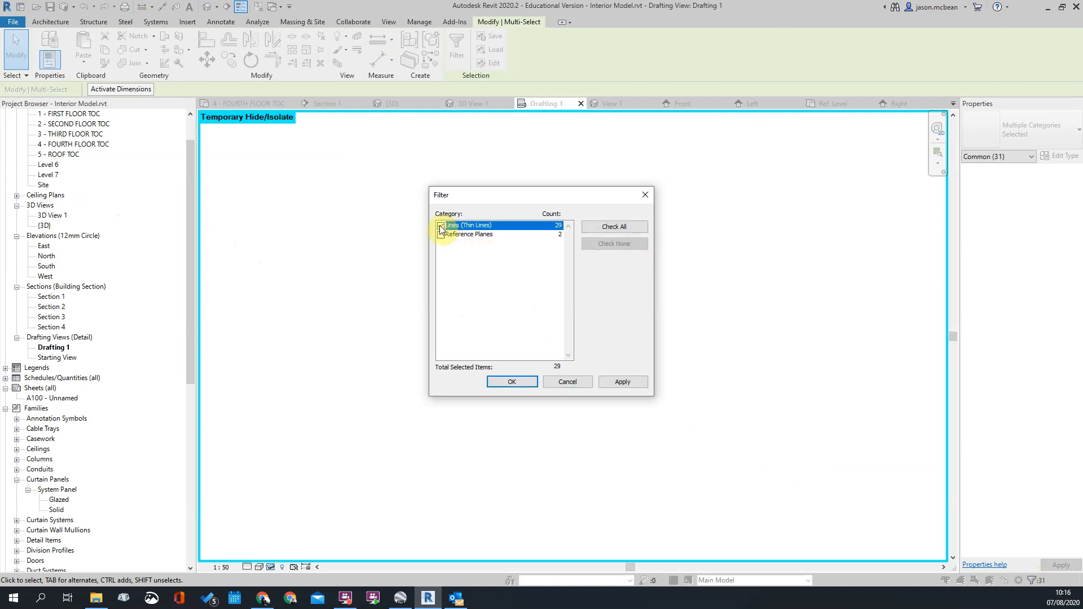
pyautogui.click(511, 383)
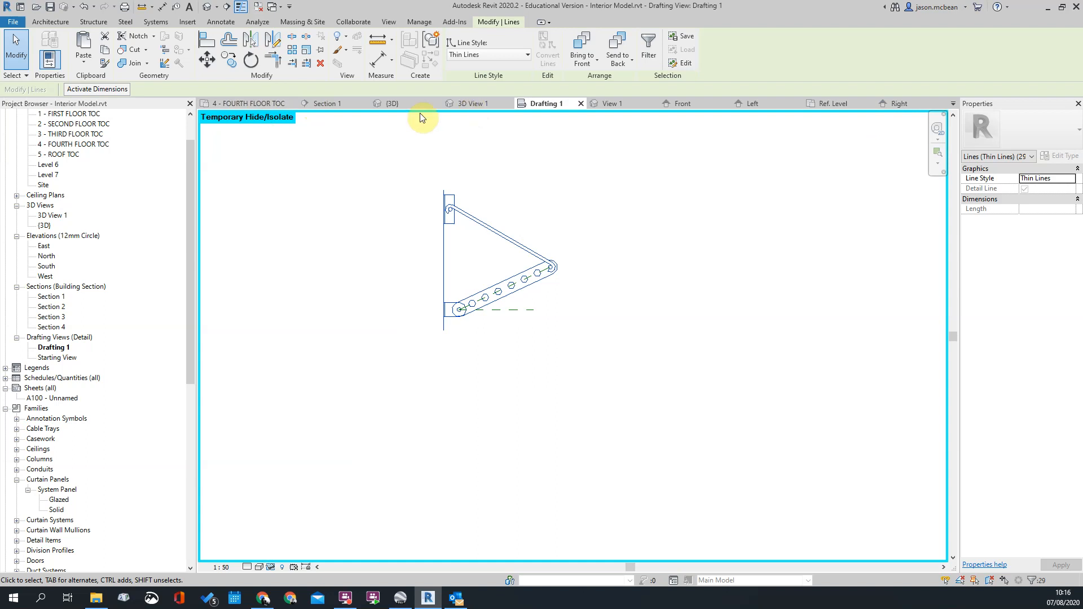
# Try to paste the bracket's detail lines into the new family's Left elevation
pyautogui.click(465, 105)
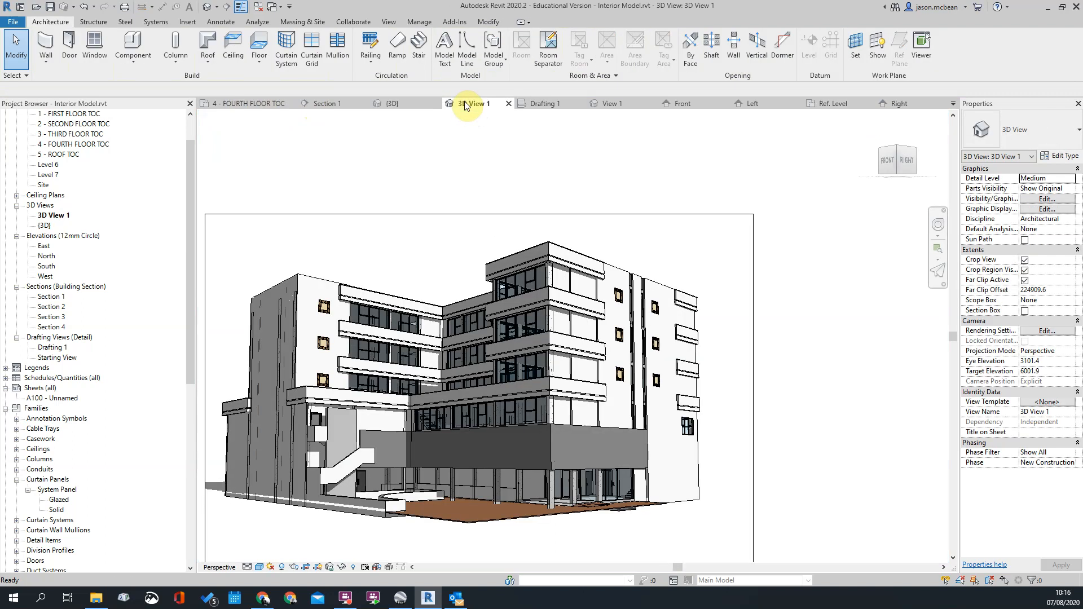
pyautogui.click(614, 107)
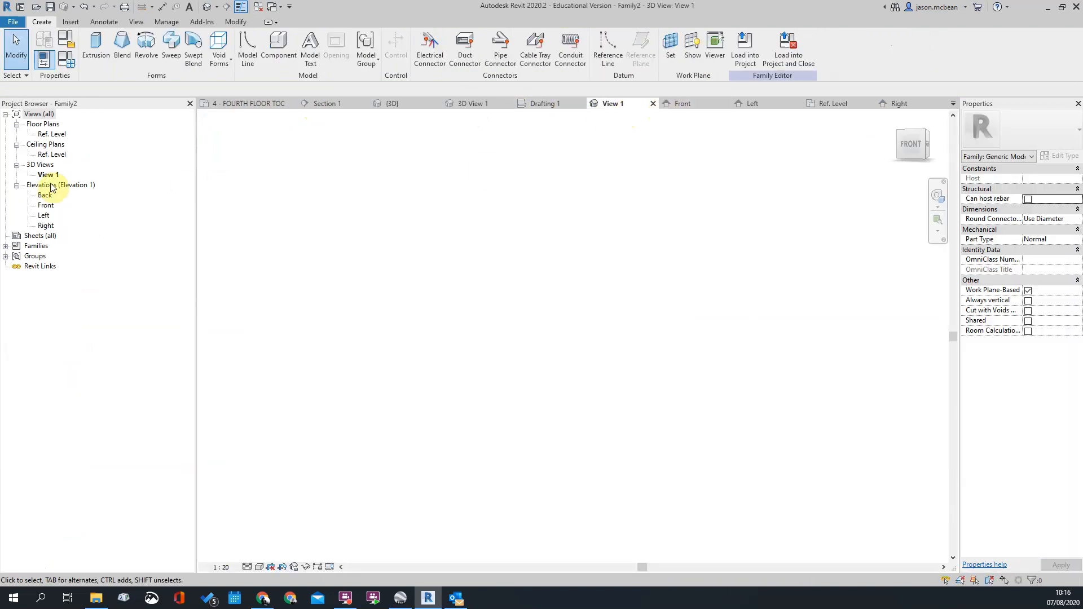
pyautogui.doubleClick(44, 217)
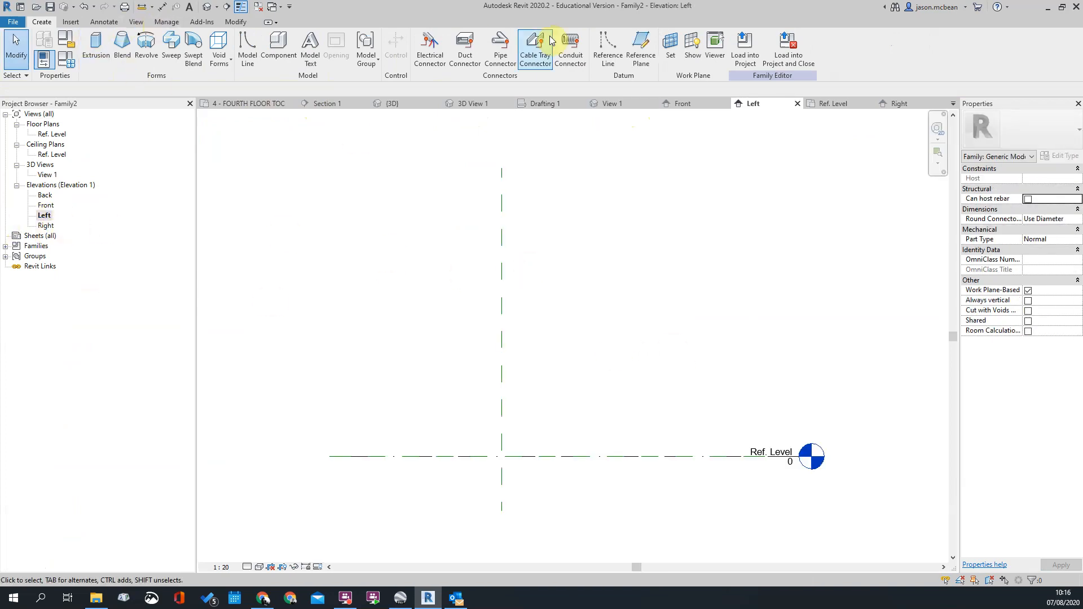
pyautogui.click(221, 22)
pyautogui.click(93, 50)
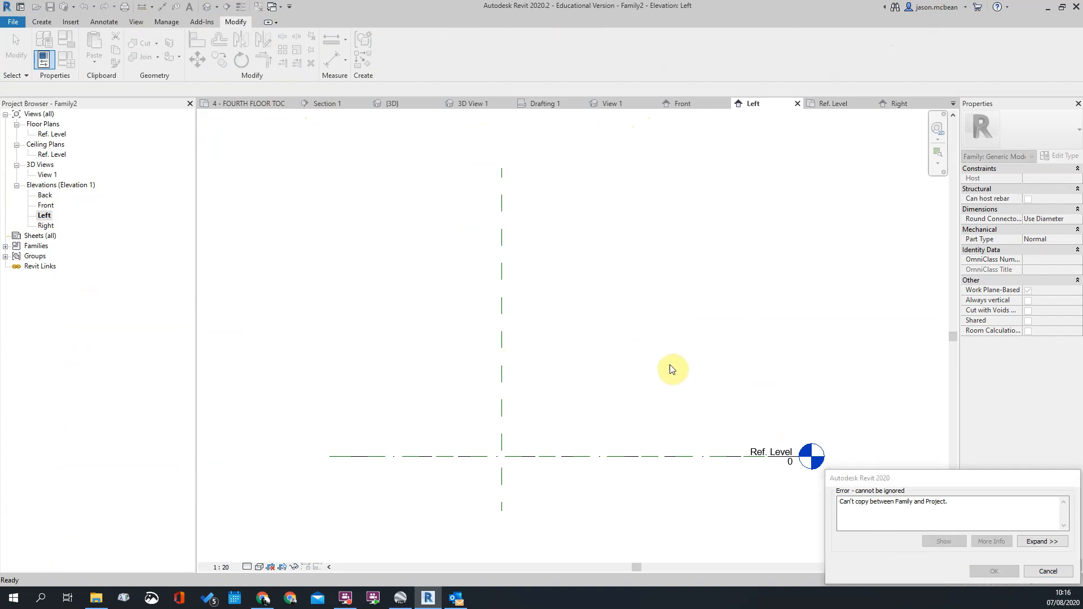
pyautogui.scroll(-3, 669, 365)
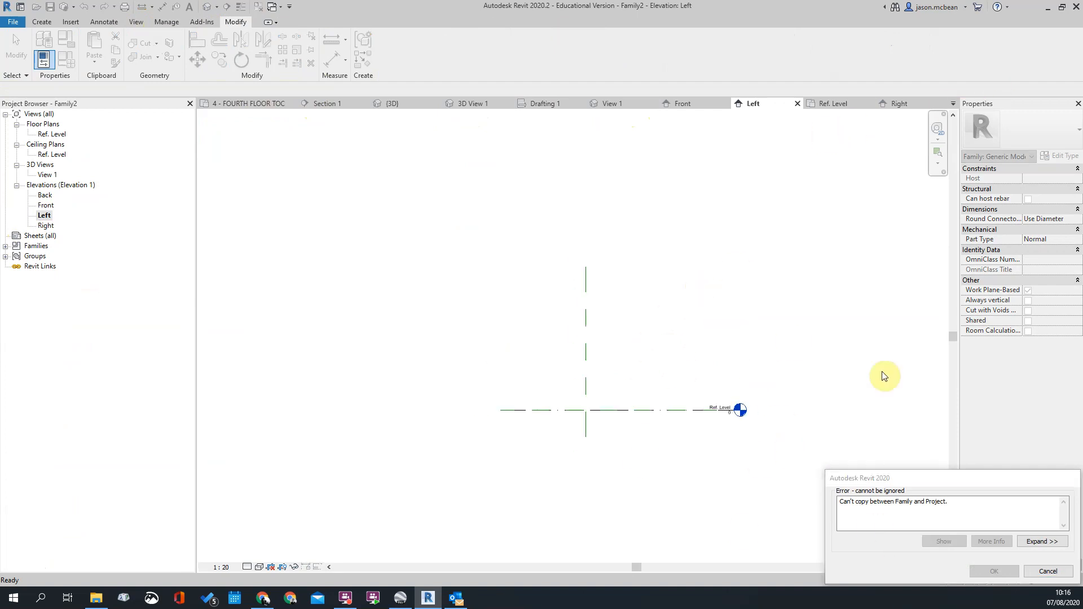
pyautogui.moveTo(793, 343); pyautogui.dragTo(696, 325, button='middle')
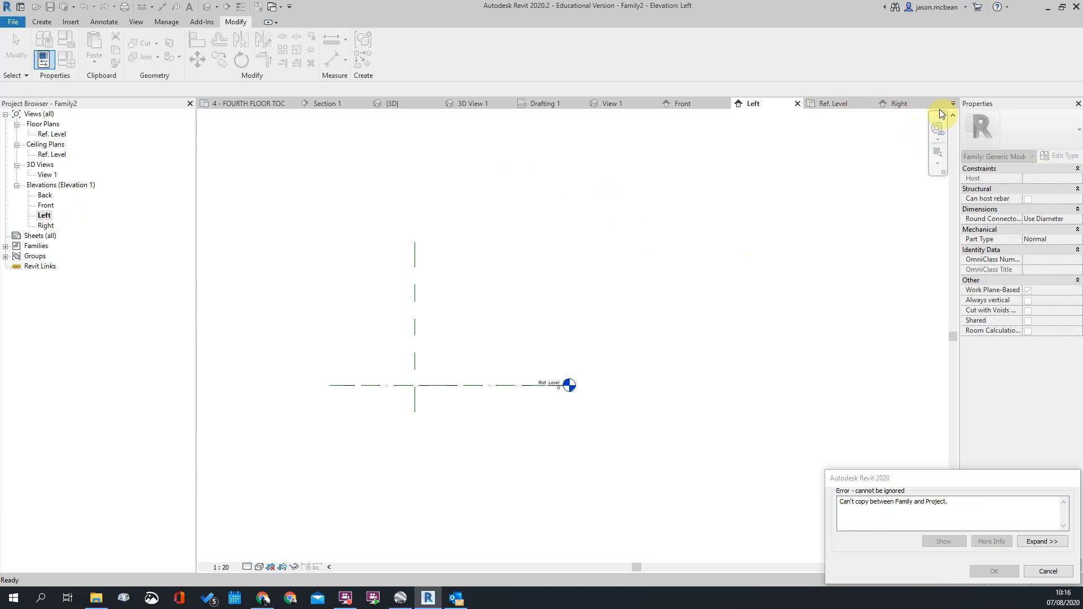
# Return from the family views to the bracket detail in the project's Drafting 1 view
pyautogui.click(909, 103)
pyautogui.click(848, 103)
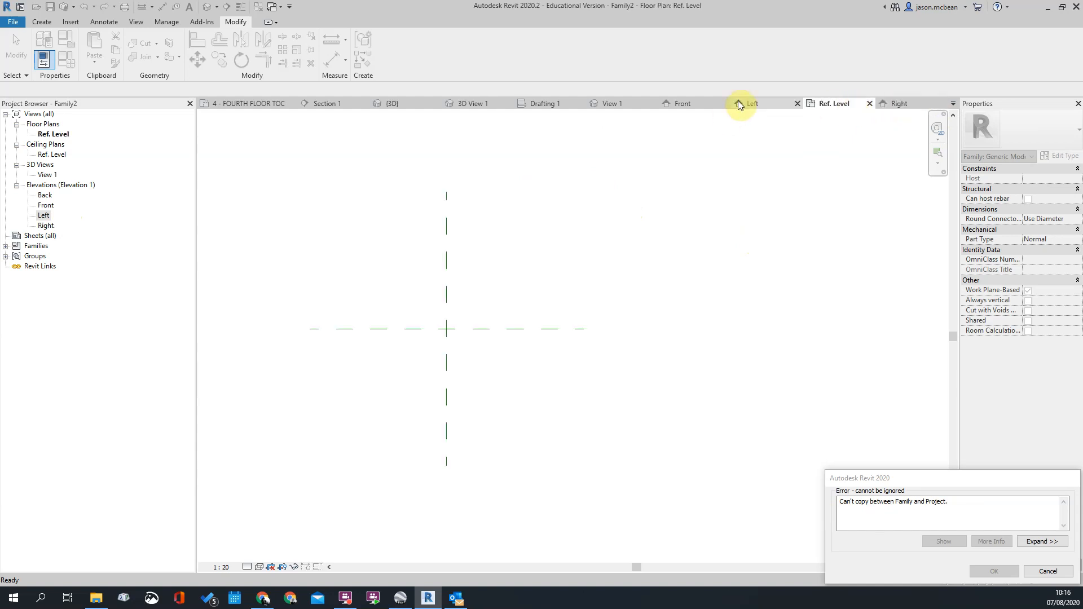
pyautogui.click(685, 103)
pyautogui.click(612, 103)
pyautogui.click(538, 103)
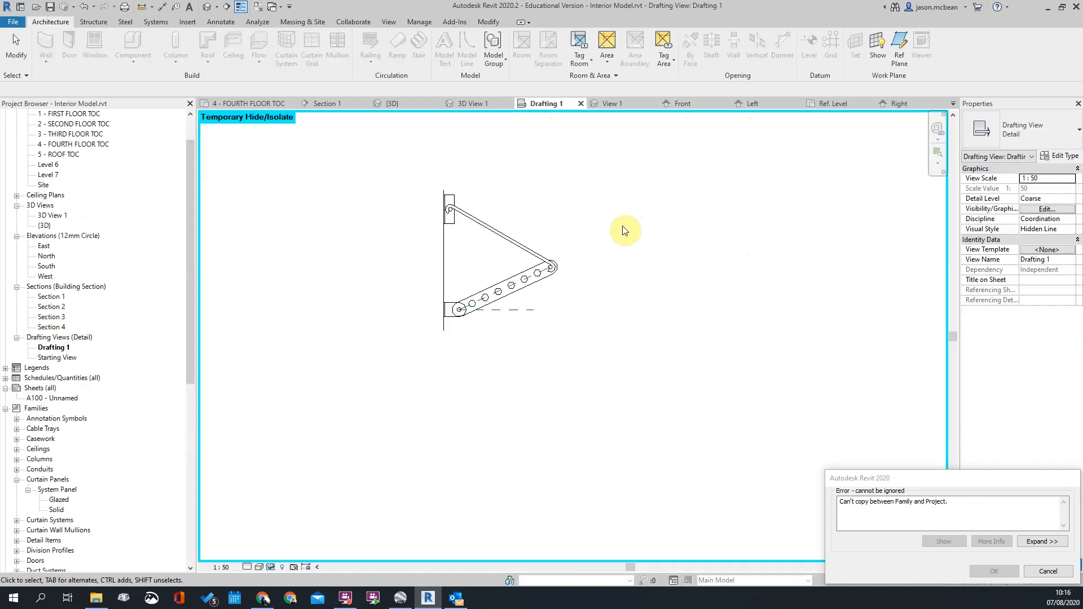
pyautogui.scroll(1, 398, 257)
pyautogui.moveTo(489, 300); pyautogui.dragTo(457, 351, button='middle')
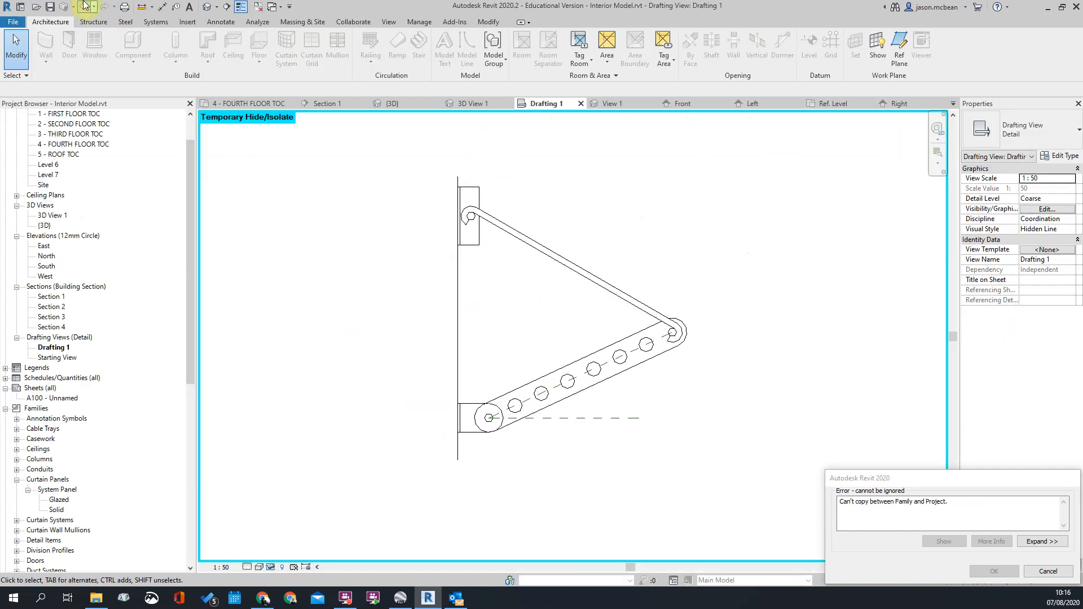
# Start a DWG export of the Drafting 1 view with views on sheets and links not exported as external references
pyautogui.click(14, 22)
pyautogui.moveTo(65, 162)
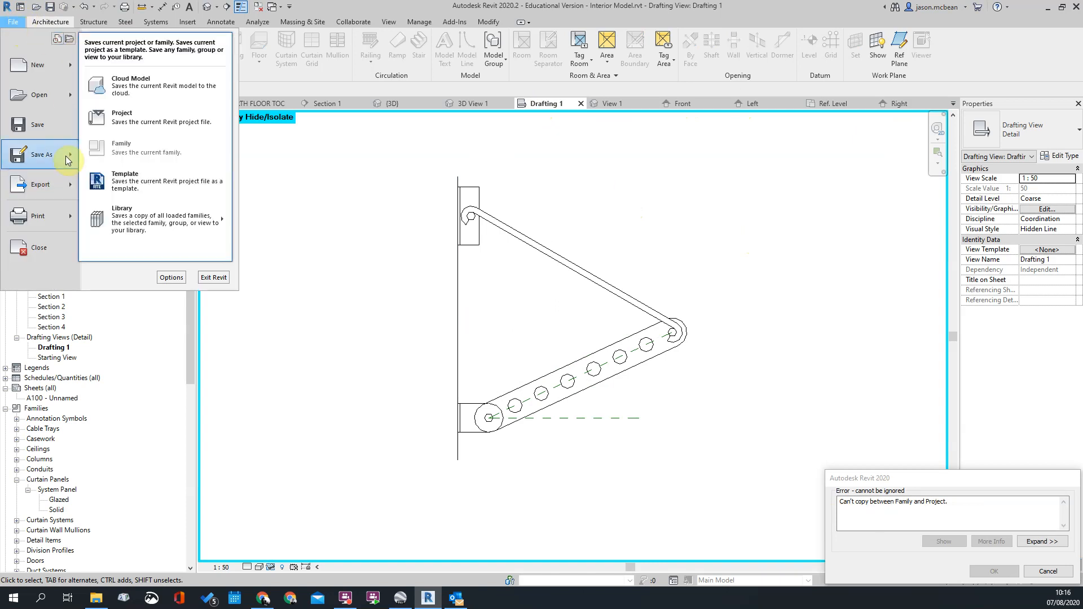
pyautogui.moveTo(43, 185)
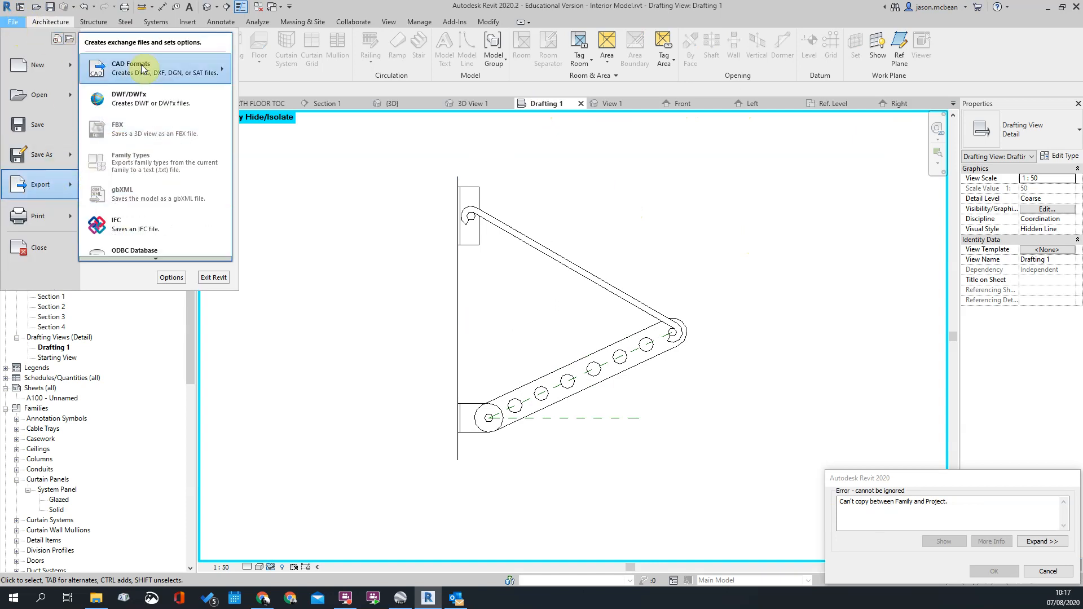
pyautogui.moveTo(169, 68)
pyautogui.click(274, 65)
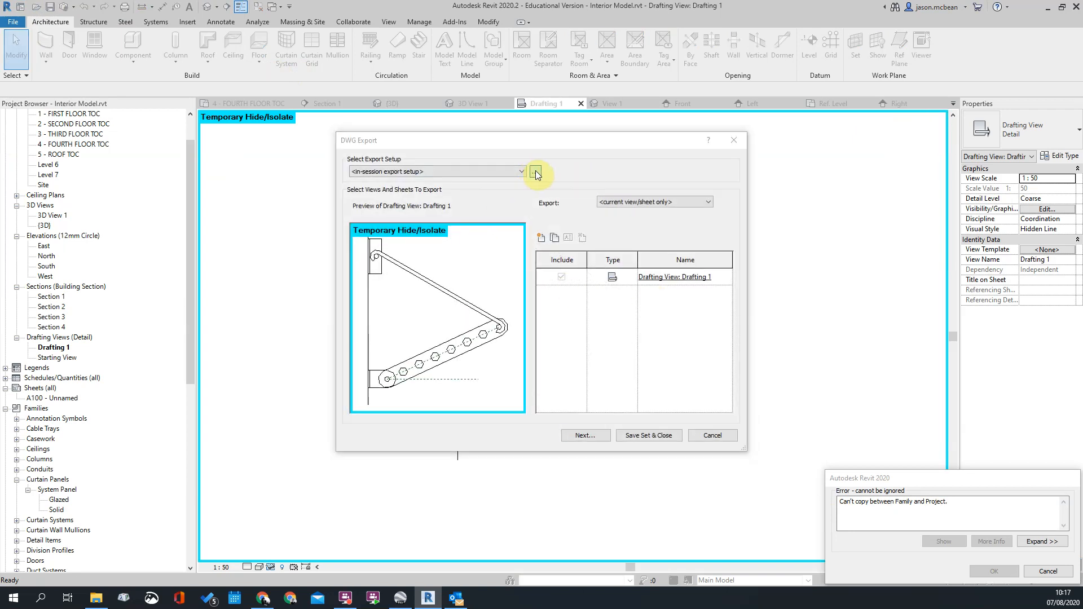
pyautogui.click(536, 172)
pyautogui.click(608, 174)
pyautogui.click(639, 173)
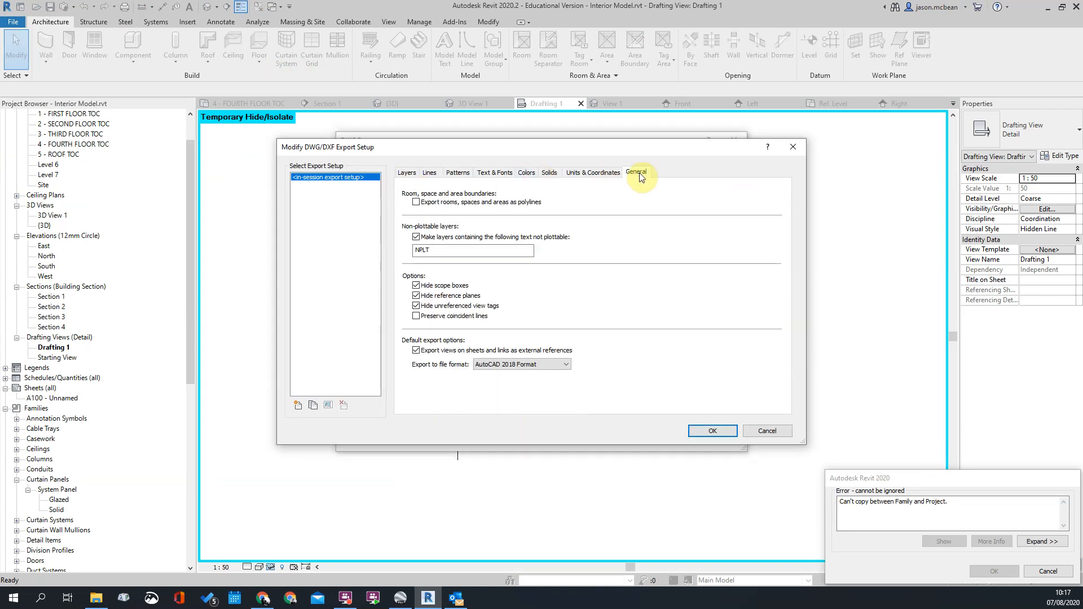
pyautogui.click(415, 353)
pyautogui.click(722, 434)
# Export the view to the Desktop as an AutoCAD 2018 DWG named ROOF DETAIL, leaving Temporary Hide/Isolate mode on
pyautogui.click(584, 436)
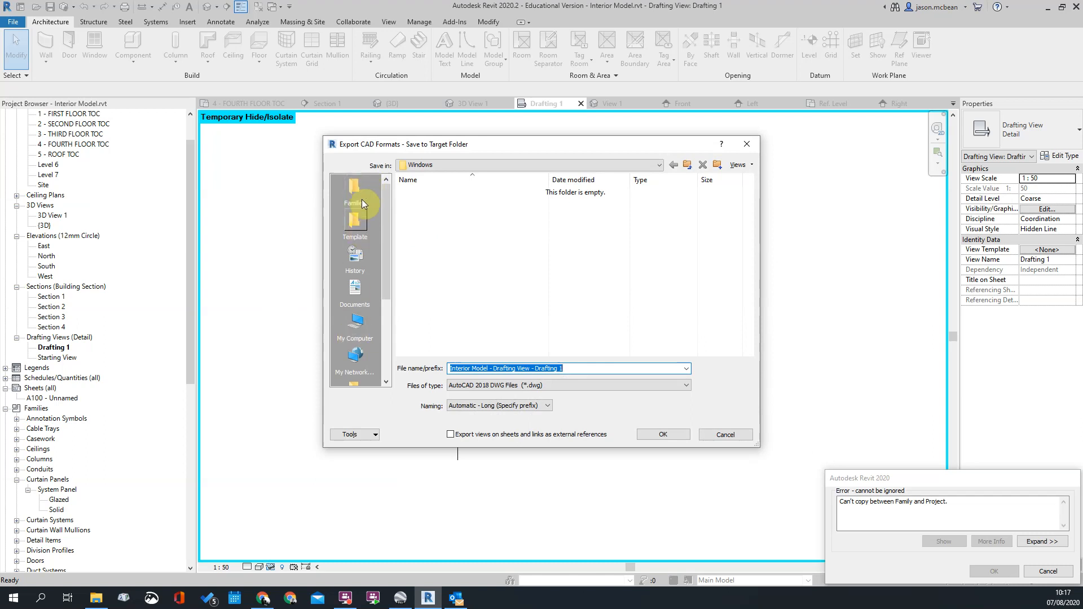
pyautogui.moveTo(386, 249); pyautogui.dragTo(387, 361)
pyautogui.click(354, 290)
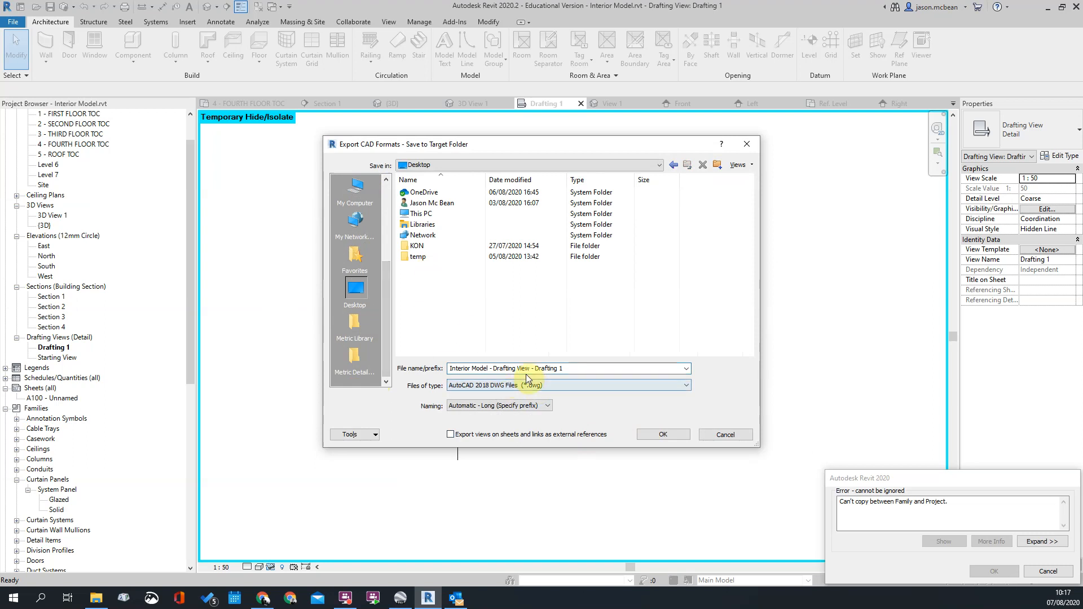
pyautogui.click(584, 370)
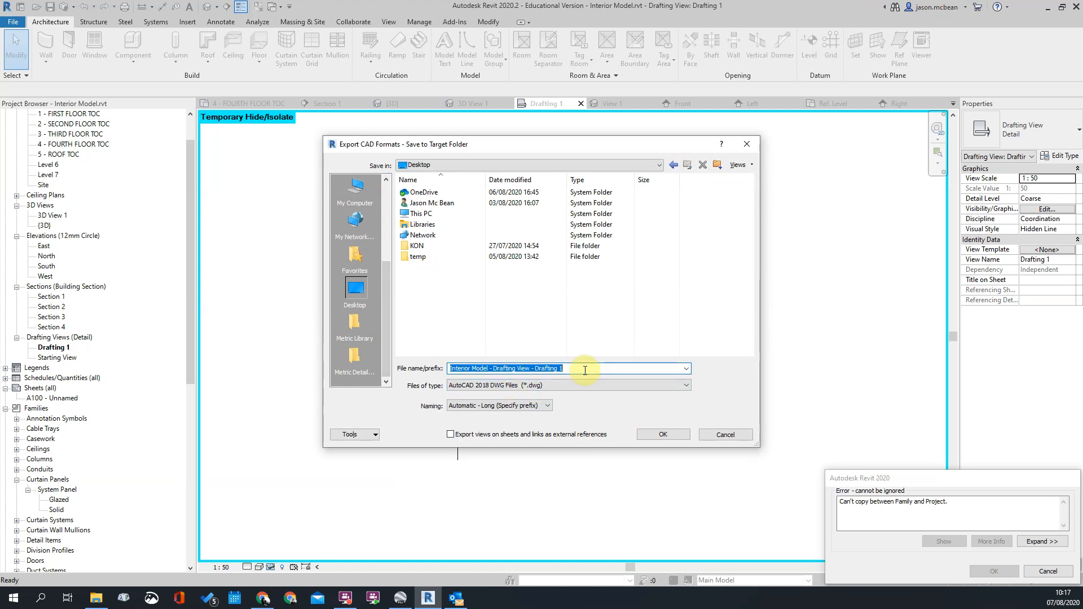
pyautogui.write('ROOF DET')
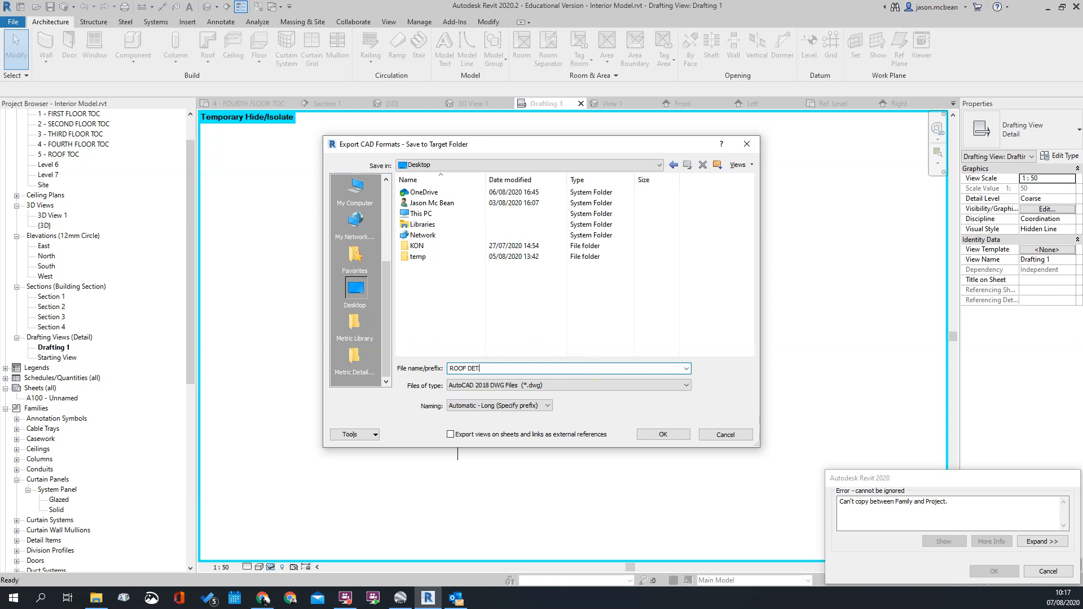
pyautogui.write('AI')
pyautogui.press('Return')
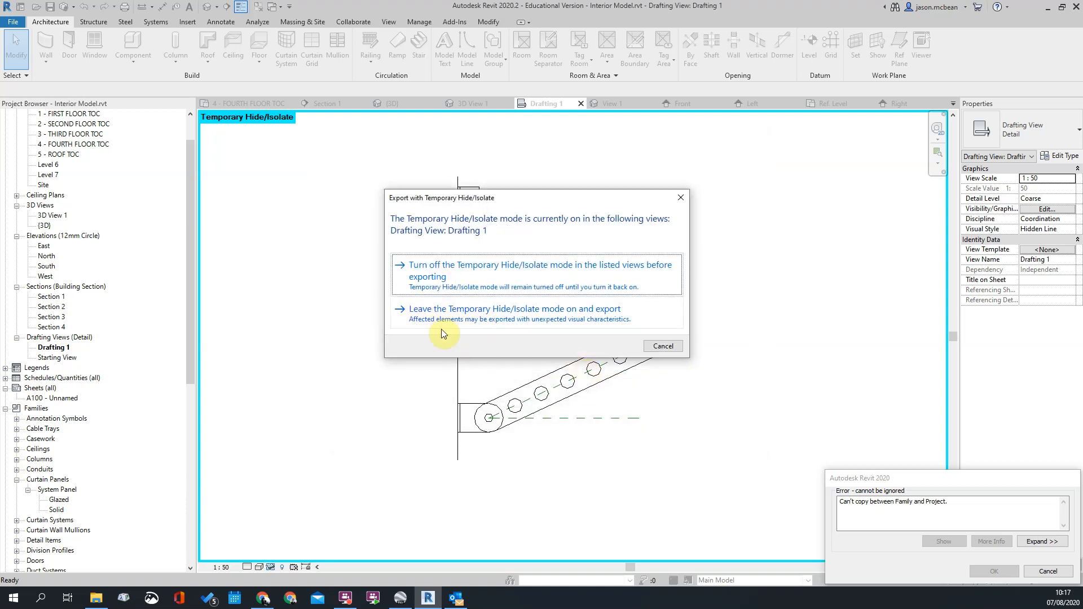
pyautogui.click(457, 327)
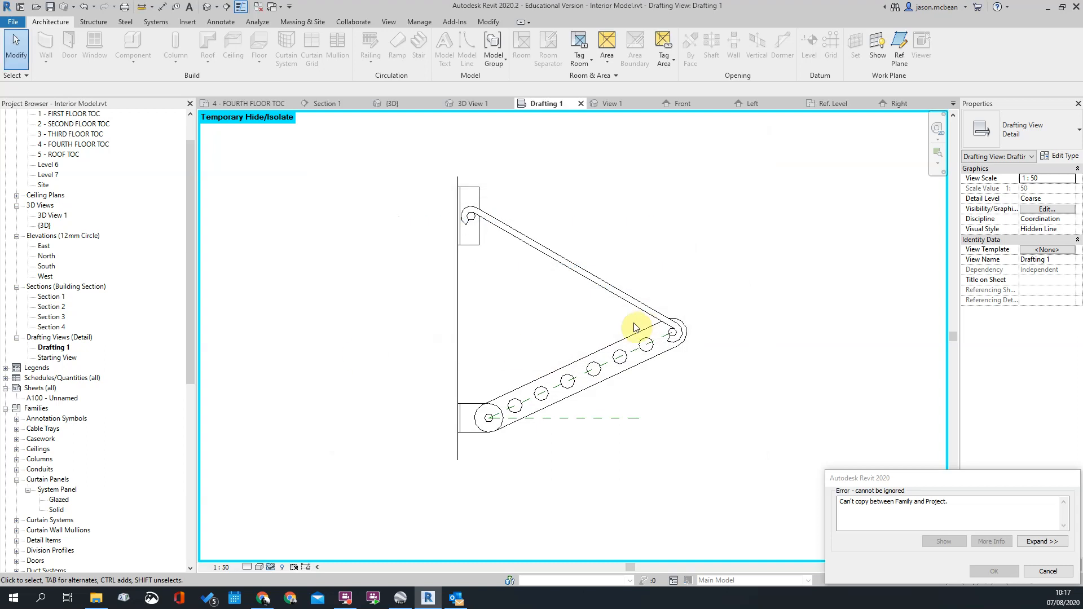
# Close the inactive views and the AL Window TP01 family, saving it over its existing file
pyautogui.scroll(-2, 620, 316)
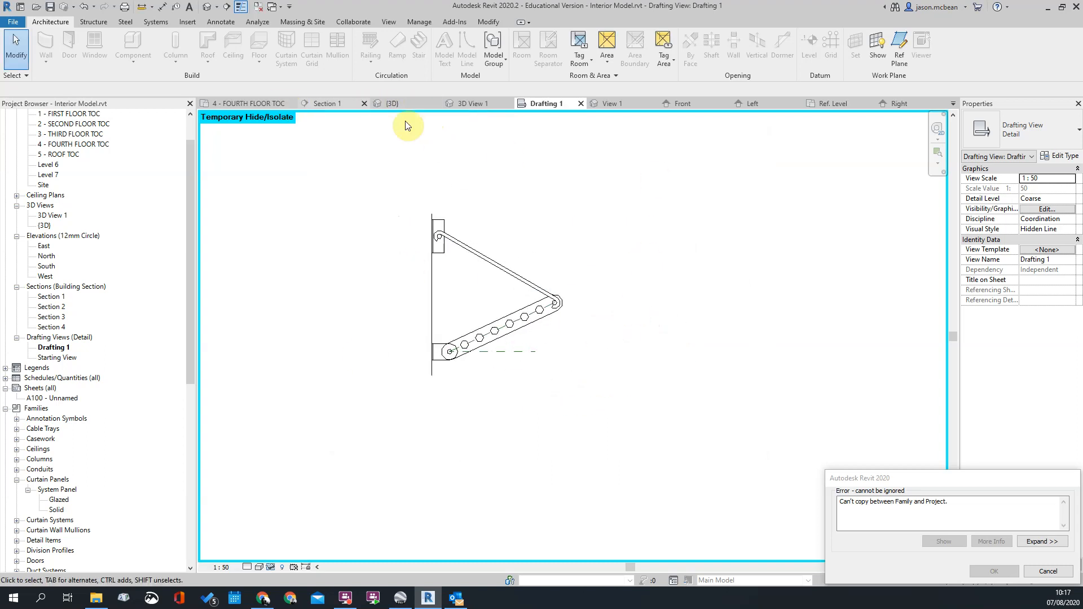
pyautogui.click(389, 22)
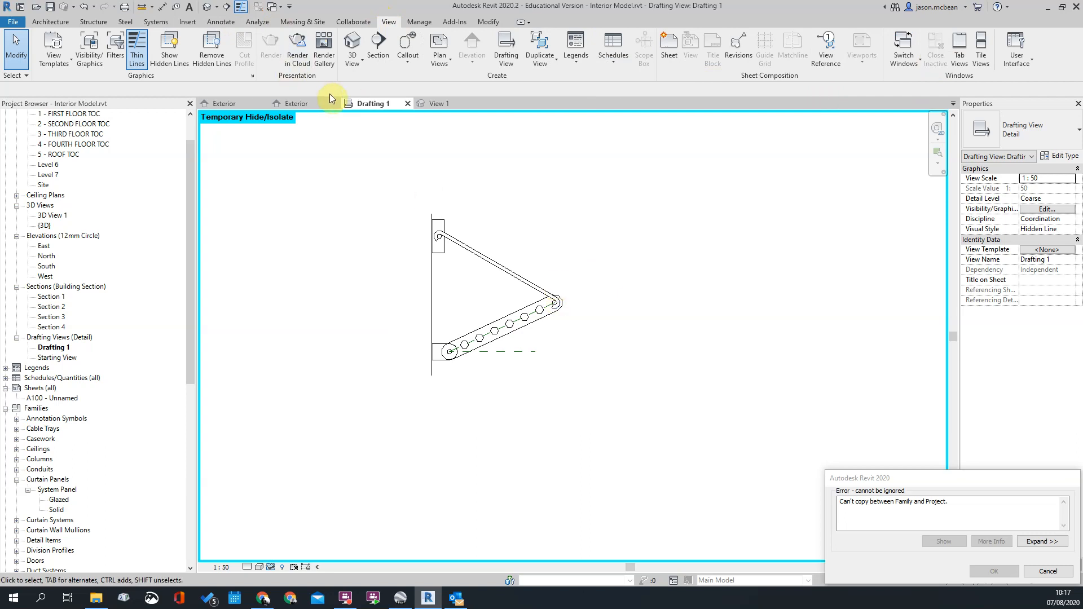
pyautogui.click(303, 103)
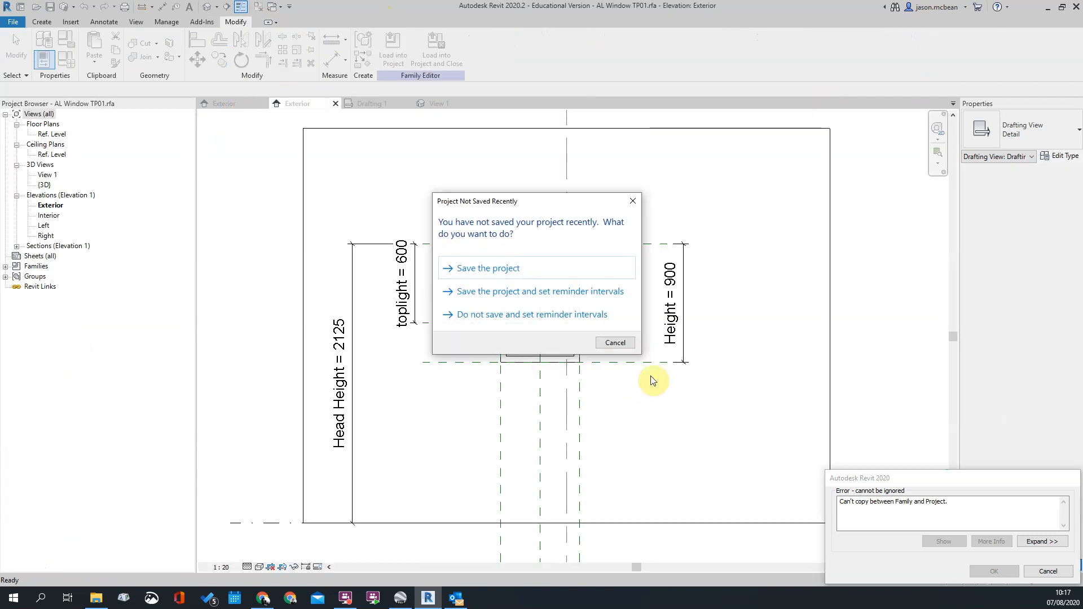
pyautogui.click(513, 310)
pyautogui.click(335, 104)
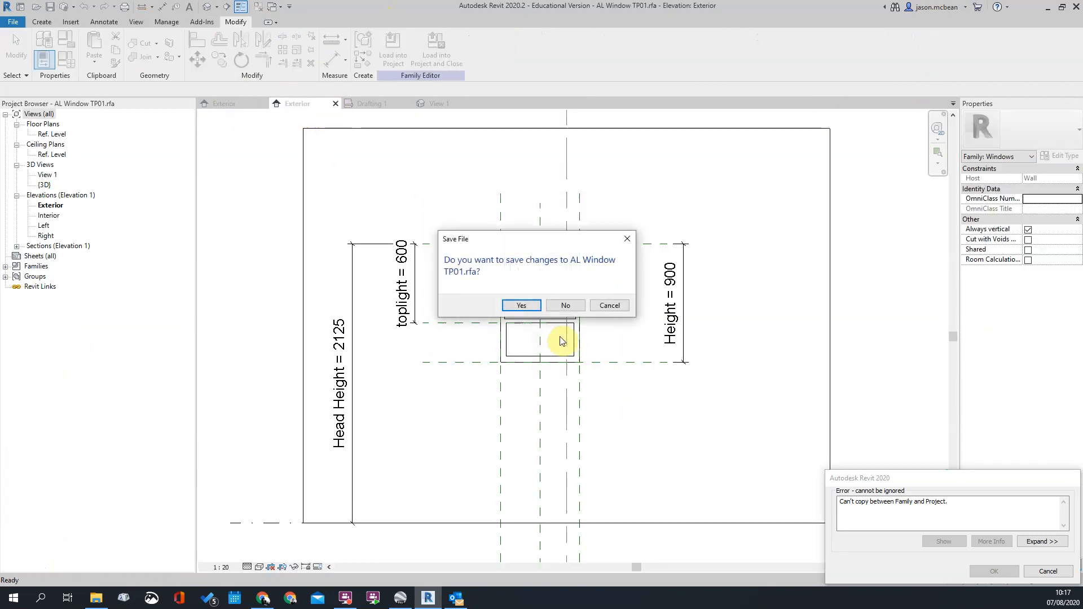
pyautogui.click(535, 305)
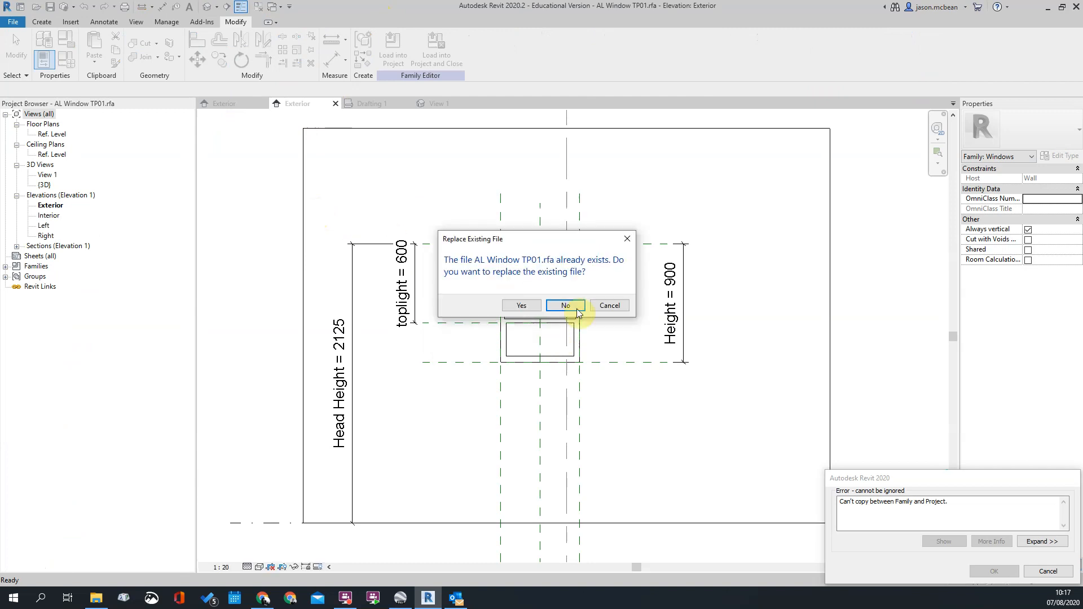
pyautogui.click(529, 304)
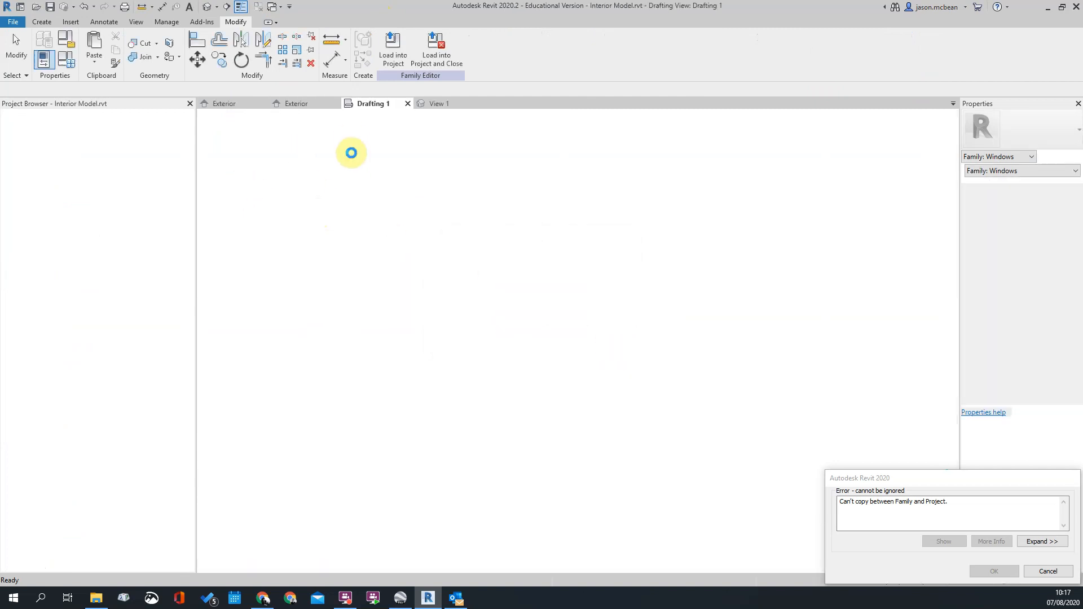
# Close the remaining window family, AL Window TP04
pyautogui.click(235, 104)
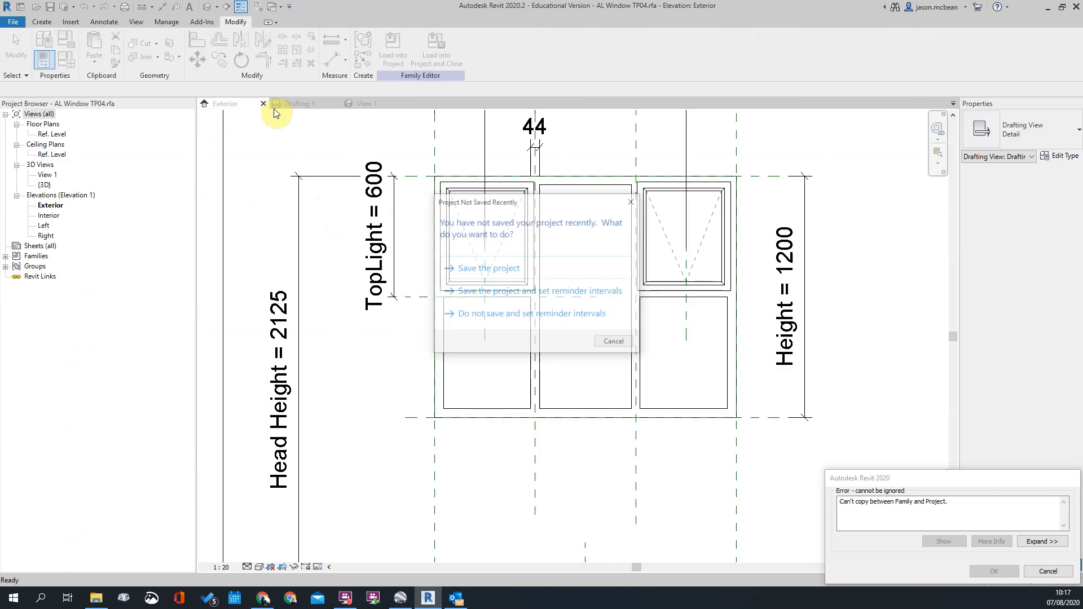
pyautogui.click(525, 291)
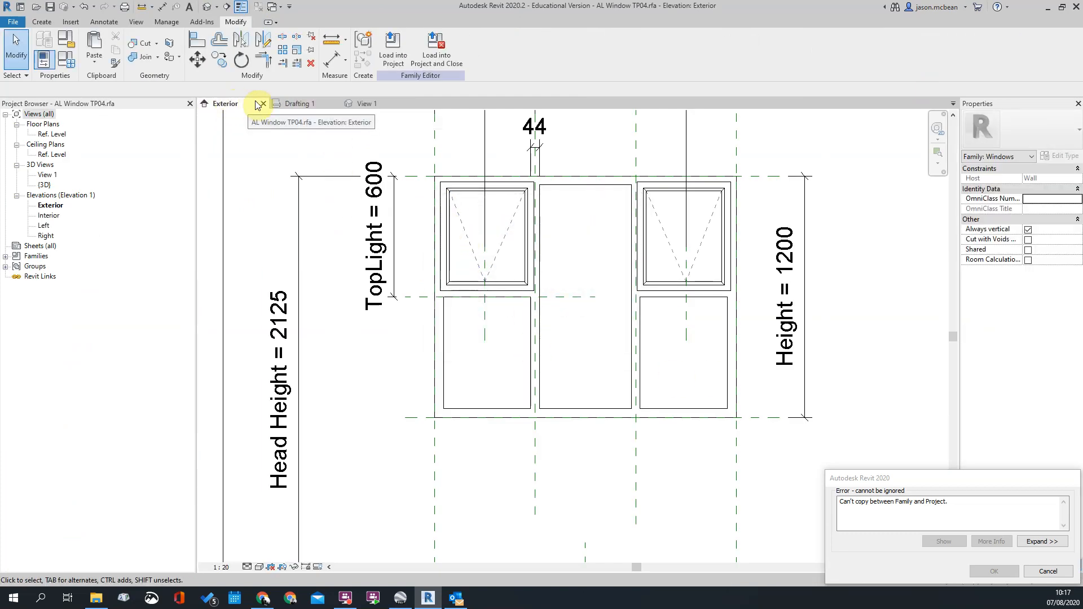
pyautogui.click(279, 106)
# Switch to the new generic model family and open its Front and Left elevations
pyautogui.click(289, 104)
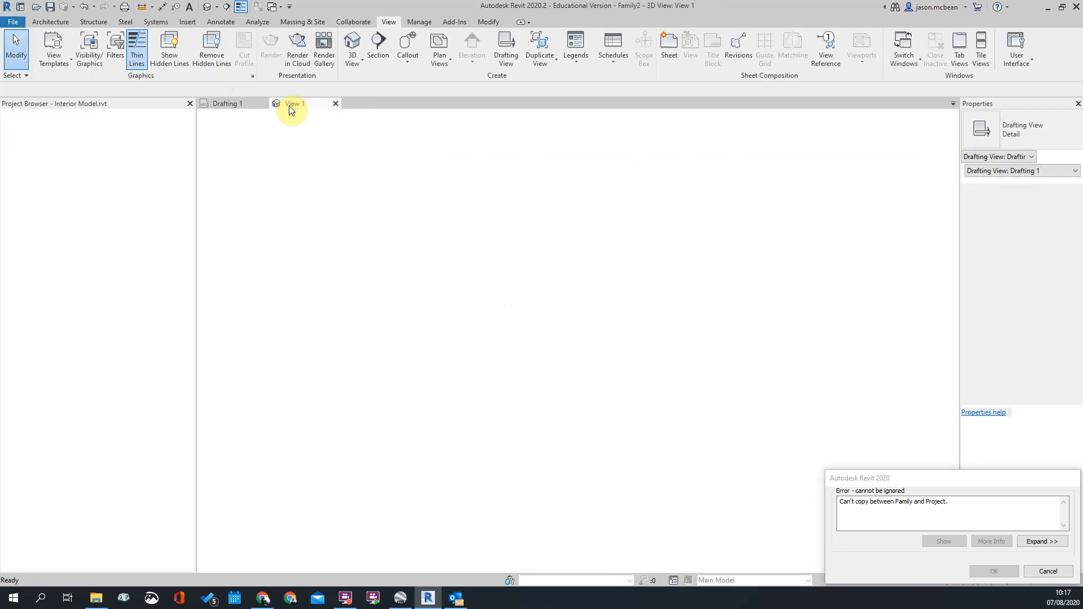
pyautogui.middleClick(578, 293)
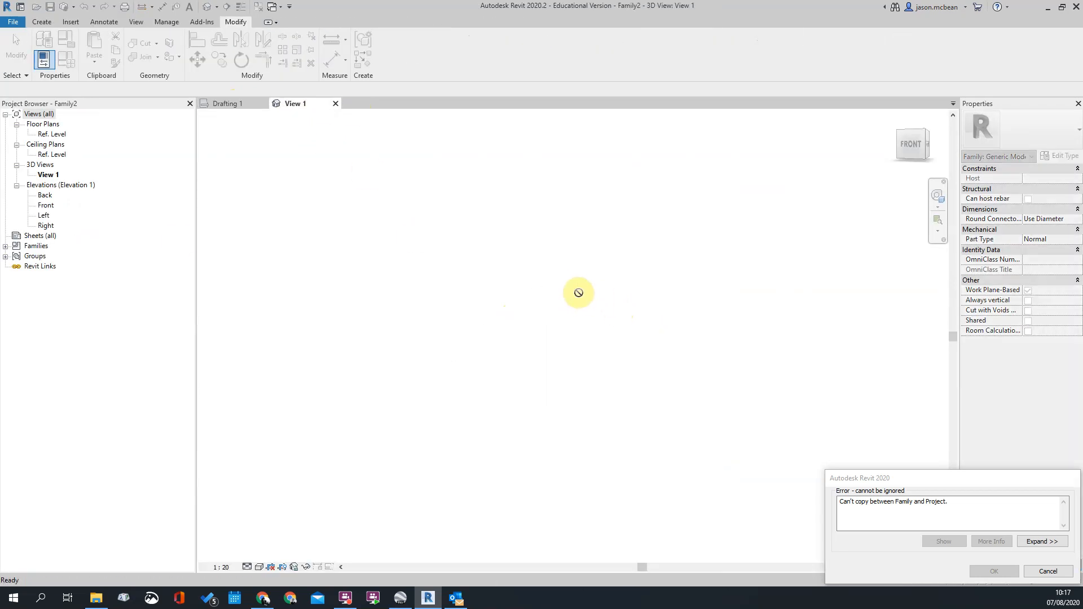
pyautogui.click(46, 205)
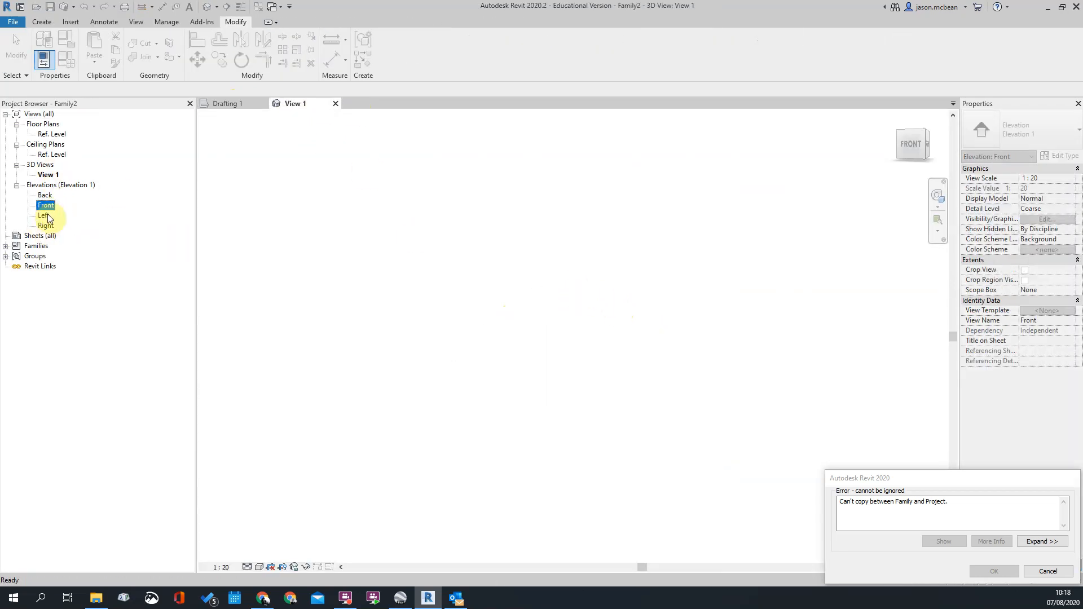
pyautogui.doubleClick(45, 205)
pyautogui.doubleClick(44, 215)
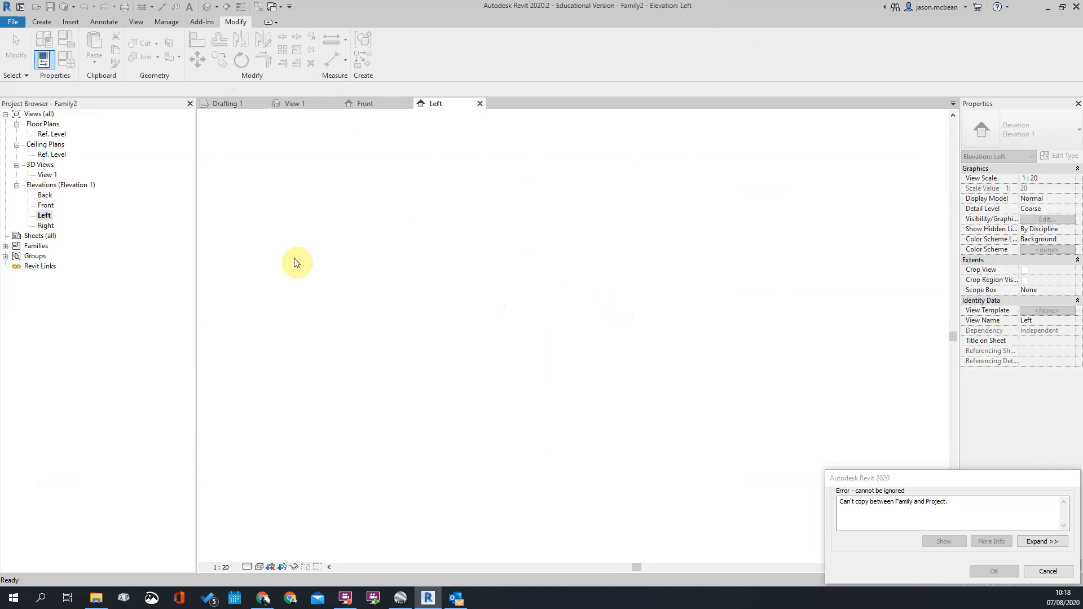
pyautogui.moveTo(627, 287); pyautogui.dragTo(545, 240, button='middle')
# Dismiss the copy error and import ROOF DETAIL.dwg from the Desktop into the Left elevation, positioned Auto - Origin to Internal Origin
pyautogui.click(70, 22)
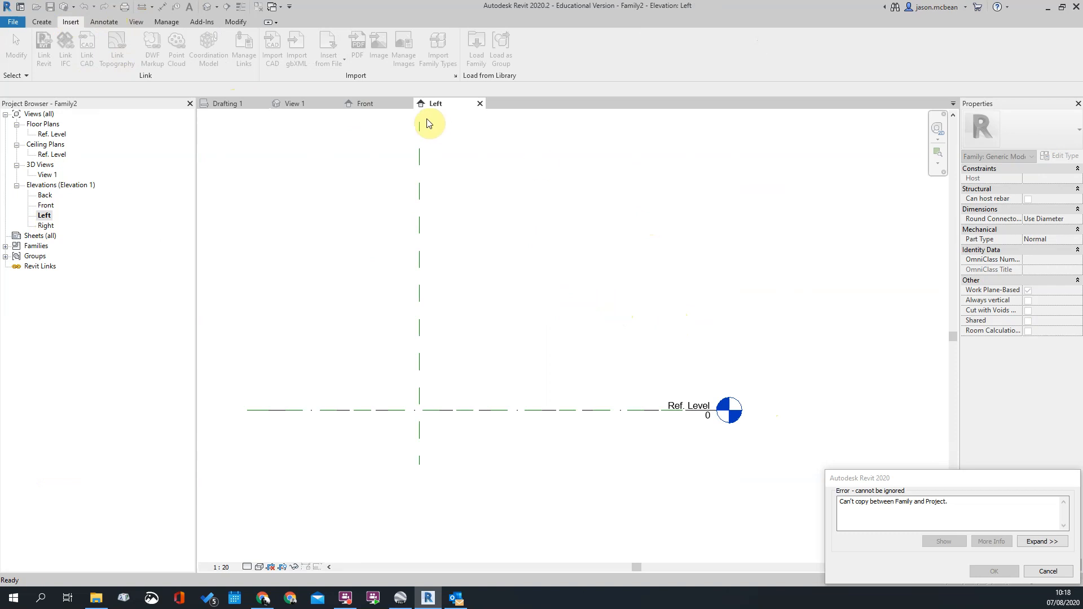
pyautogui.scroll(-3, 541, 310)
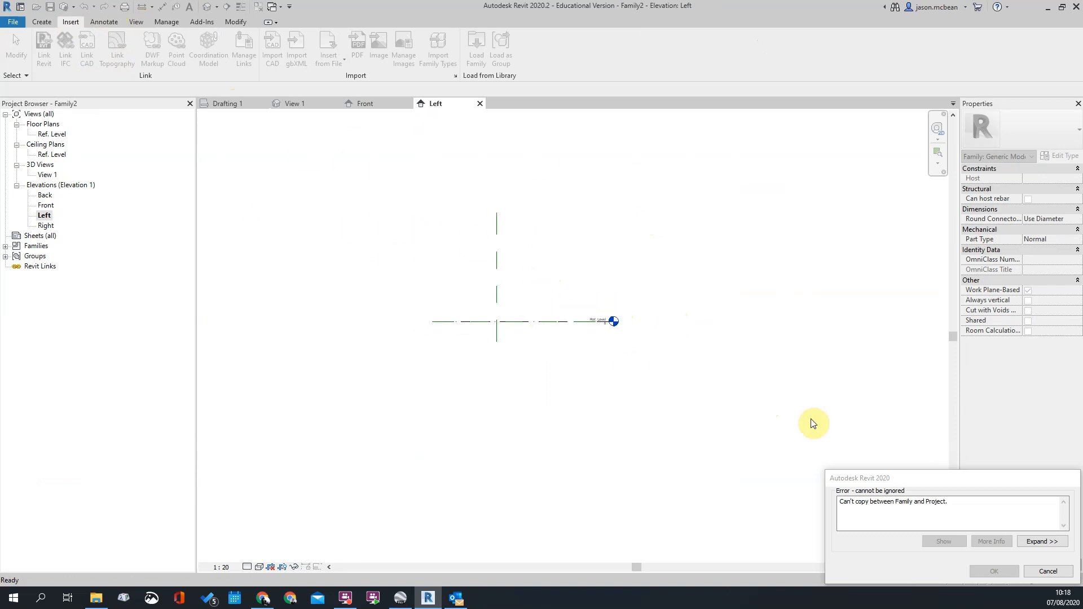
pyautogui.click(1048, 571)
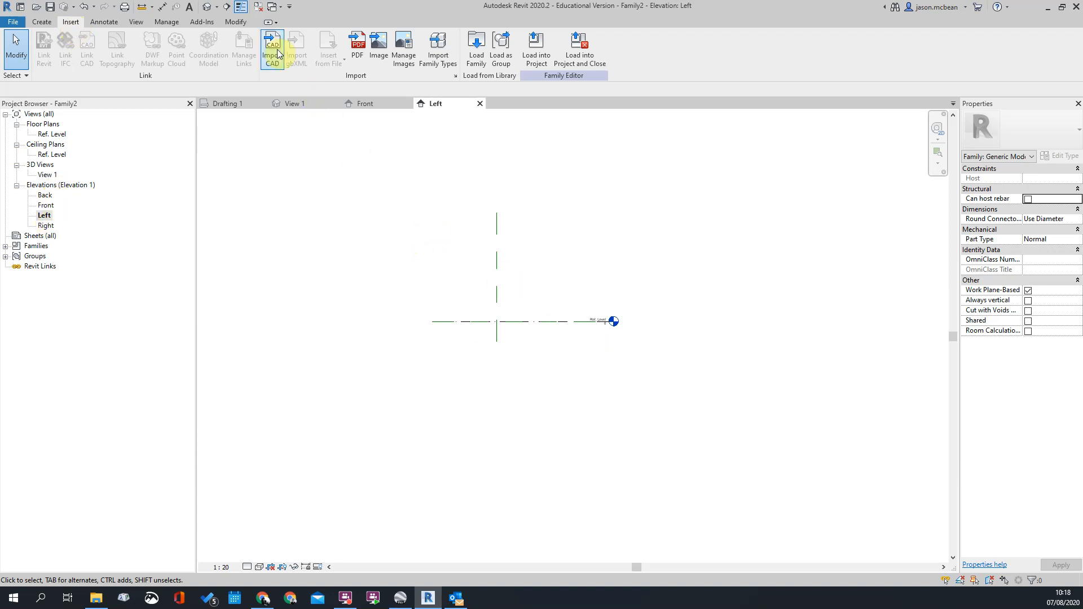
pyautogui.click(426, 261)
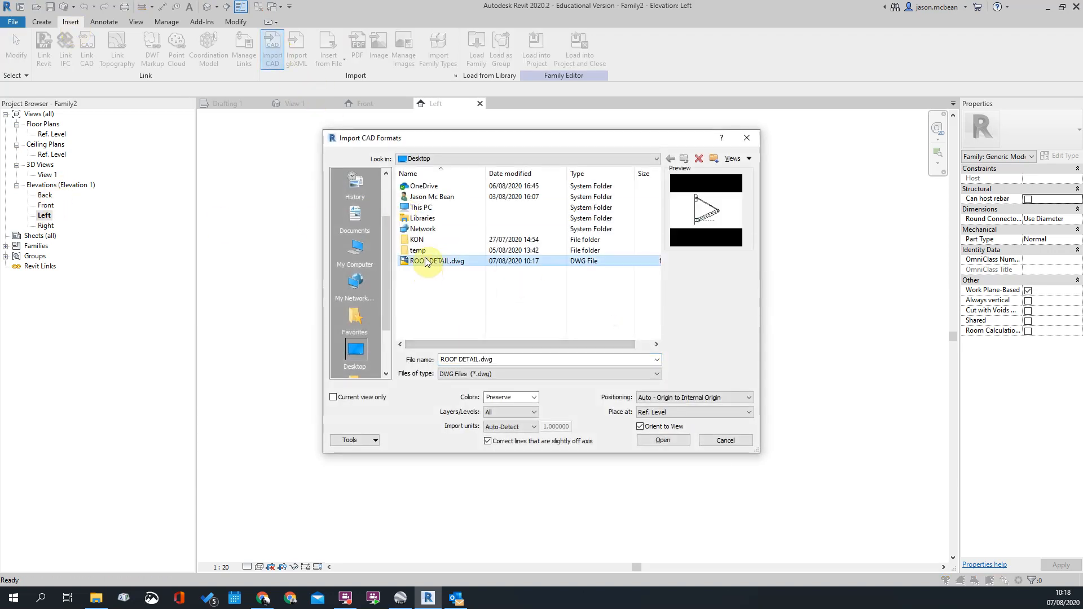
pyautogui.click(662, 442)
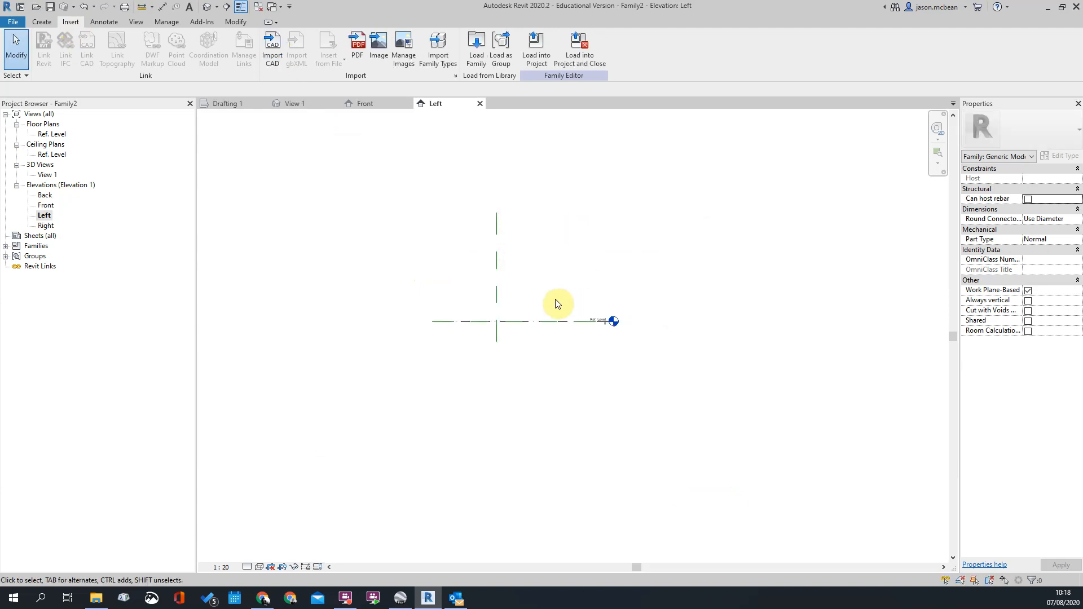
# Locate the imported bracket drawing and bring it close to the family's reference planes
pyautogui.scroll(-5, 526, 321)
pyautogui.middleClick(535, 354)
pyautogui.middleClick(534, 353)
pyautogui.moveTo(422, 460); pyautogui.dragTo(454, 436, button='middle')
pyautogui.scroll(-3, 694, 303)
pyautogui.scroll(3, 847, 219)
pyautogui.click(750, 214)
pyautogui.moveTo(749, 215); pyautogui.dragTo(350, 429)
pyautogui.click(782, 186)
pyautogui.scroll(-1, 767, 214)
pyautogui.scroll(4, 350, 395)
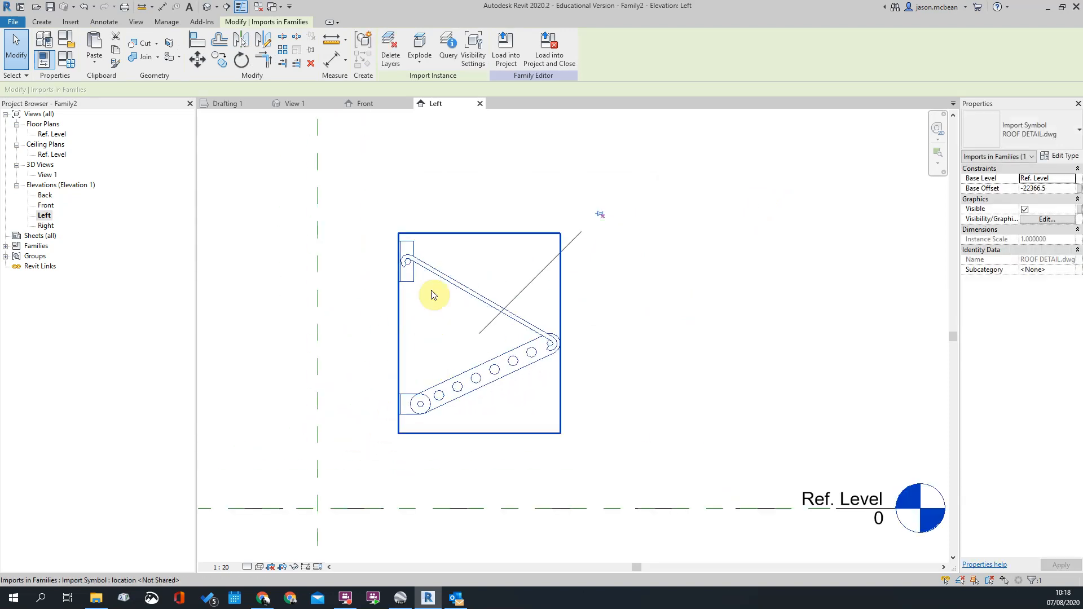
# Rotate the imported bracket 90° counter-clockwise about the lower end of its wall line
pyautogui.click(241, 59)
pyautogui.moveTo(479, 336); pyautogui.dragTo(398, 433)
pyautogui.click(401, 358)
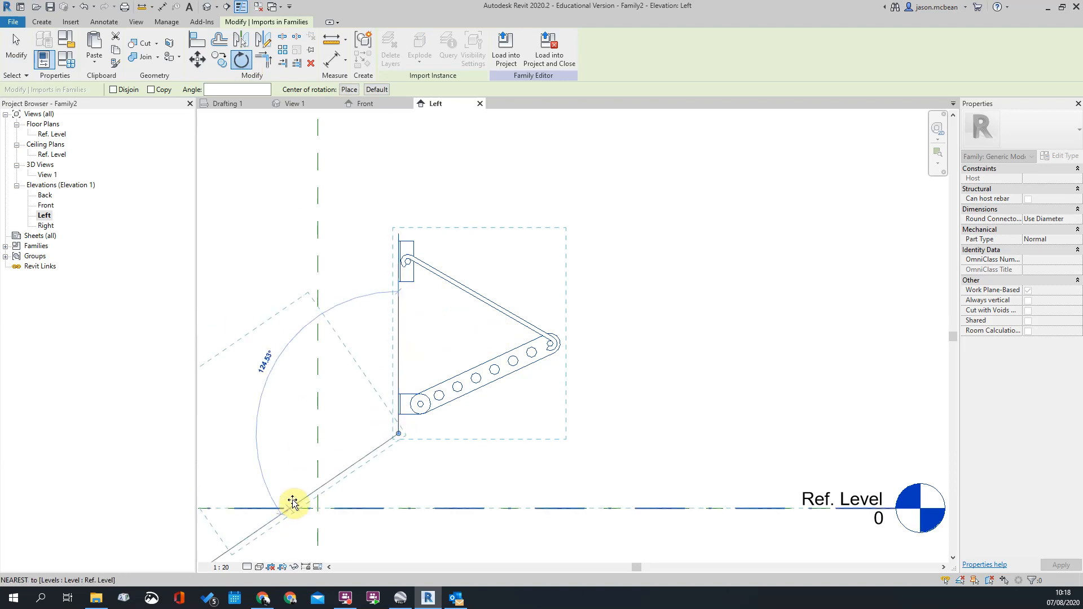
pyautogui.click(293, 434)
# Move the rotated bracket by its corner to the intersection of the vertical reference plane and Ref. Level
pyautogui.scroll(-3, 426, 427)
pyautogui.scroll(-5, 512, 396)
pyautogui.middleClick(499, 393)
pyautogui.middleClick(499, 393)
pyautogui.moveTo(571, 153); pyautogui.dragTo(516, 200, button='middle')
pyautogui.press('m')
pyautogui.press('v')
pyautogui.click(499, 175)
pyautogui.scroll(-1, 512, 153)
pyautogui.scroll(-2, 535, 293)
pyautogui.moveTo(536, 305); pyautogui.dragTo(489, 192, button='middle')
pyautogui.scroll(3, 472, 341)
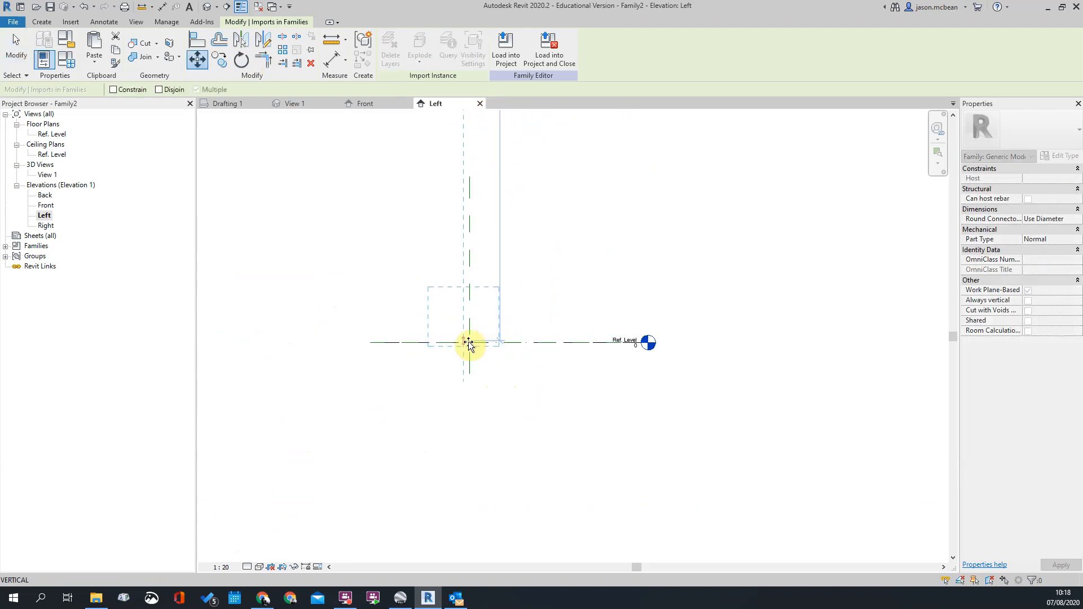
pyautogui.click(469, 342)
pyautogui.press('Escape')
pyautogui.scroll(3, 478, 337)
# Adjust the bracket's position so its base sits at Ref. Level and the perforated arm's pivot edge meets the vertical reference plane
pyautogui.click(486, 314)
pyautogui.scroll(2, 469, 320)
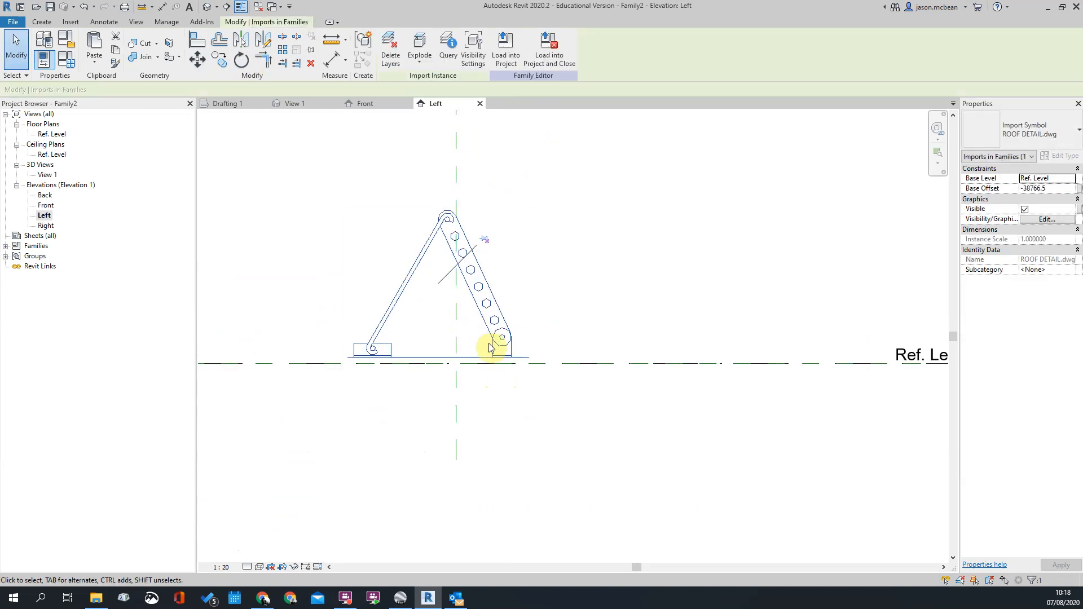
pyautogui.moveTo(513, 333); pyautogui.dragTo(425, 330)
pyautogui.press('Escape')
pyautogui.click(404, 307)
pyautogui.scroll(3, 441, 354)
pyautogui.moveTo(441, 355); pyautogui.dragTo(492, 378)
pyautogui.scroll(-3, 541, 340)
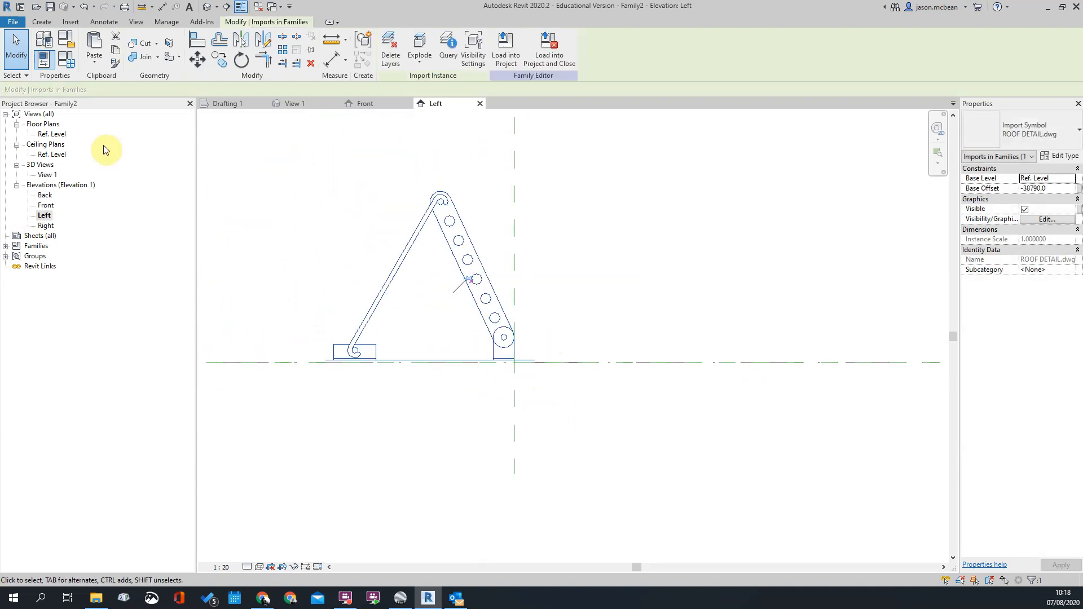
# Check the imported bracket's position in the Ref. Level floor plan and return to the Left elevation
pyautogui.doubleClick(51, 134)
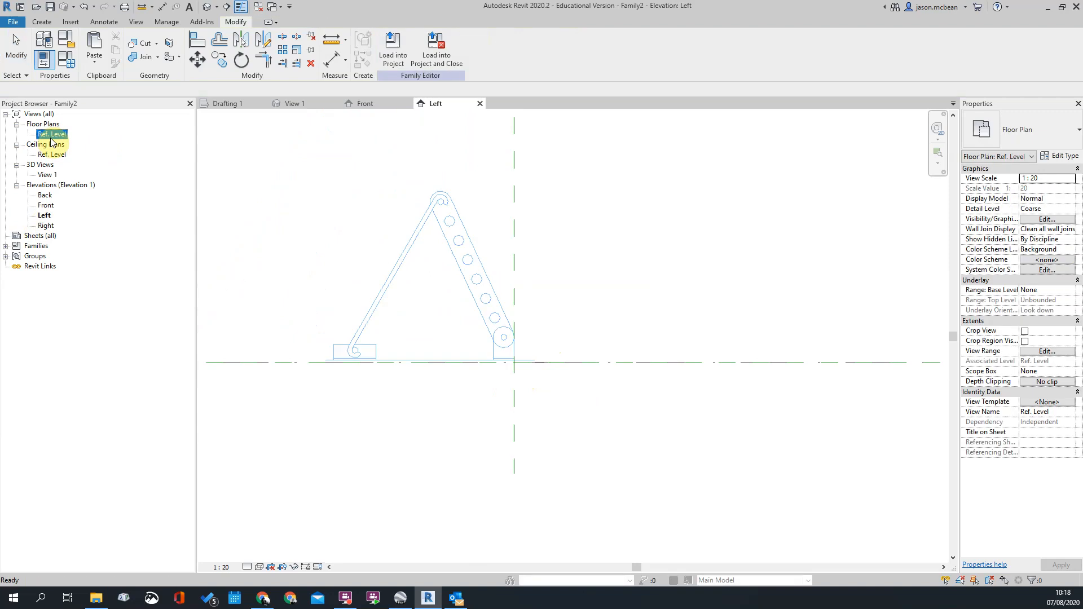
pyautogui.scroll(3, 521, 272)
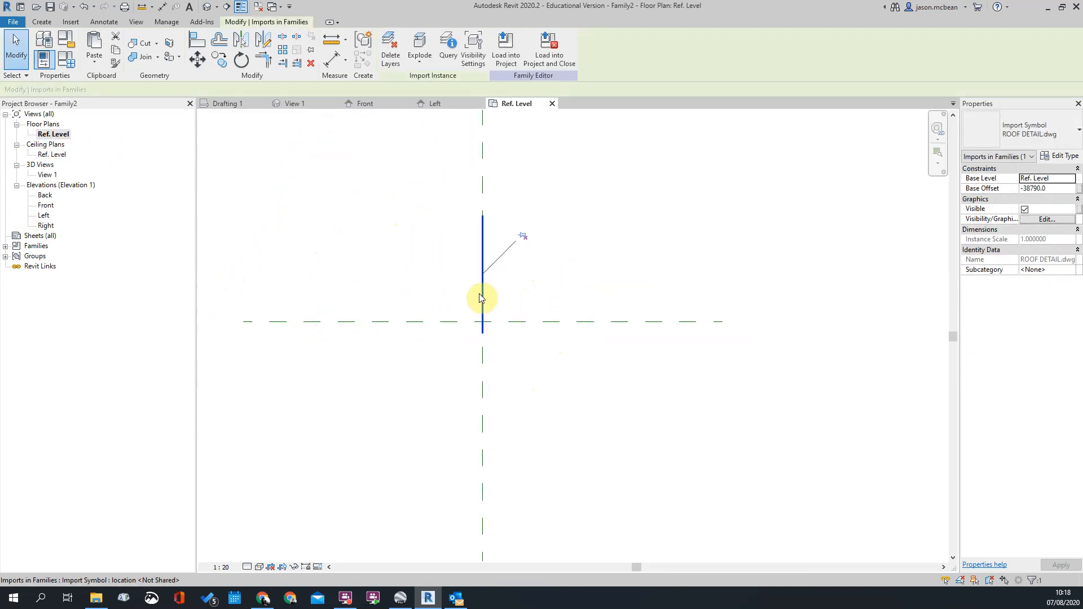
pyautogui.click(556, 284)
pyautogui.doubleClick(45, 215)
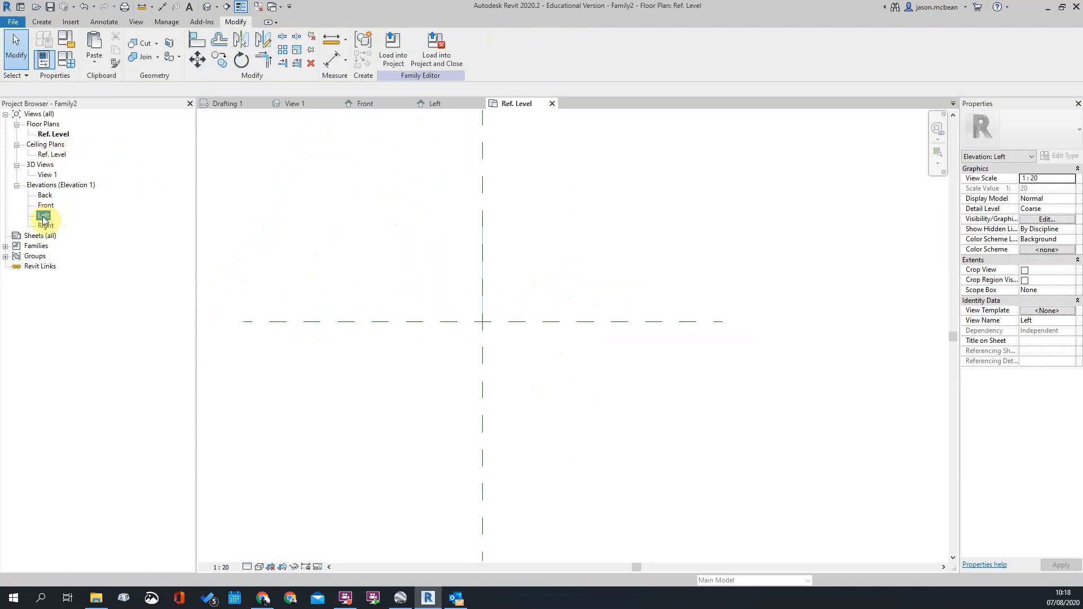
# Move the imported bracket by its base corner down to the intersection of the vertical reference plane and Ref. Level in the Left elevation
pyautogui.scroll(2, 472, 322)
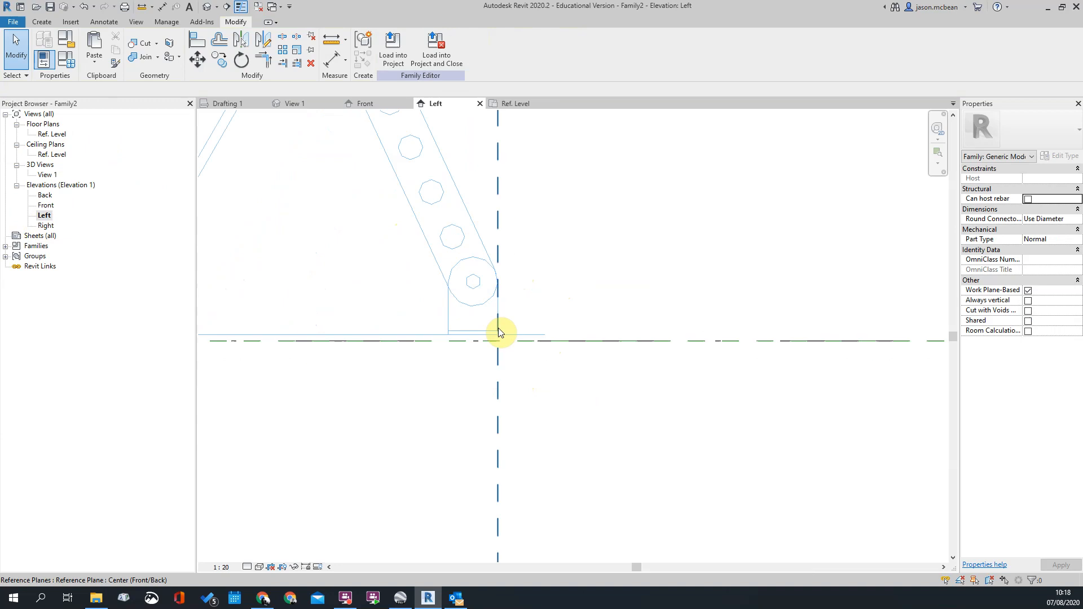
pyautogui.click(489, 300)
pyautogui.scroll(2, 496, 344)
pyautogui.press('m')
pyautogui.press('v')
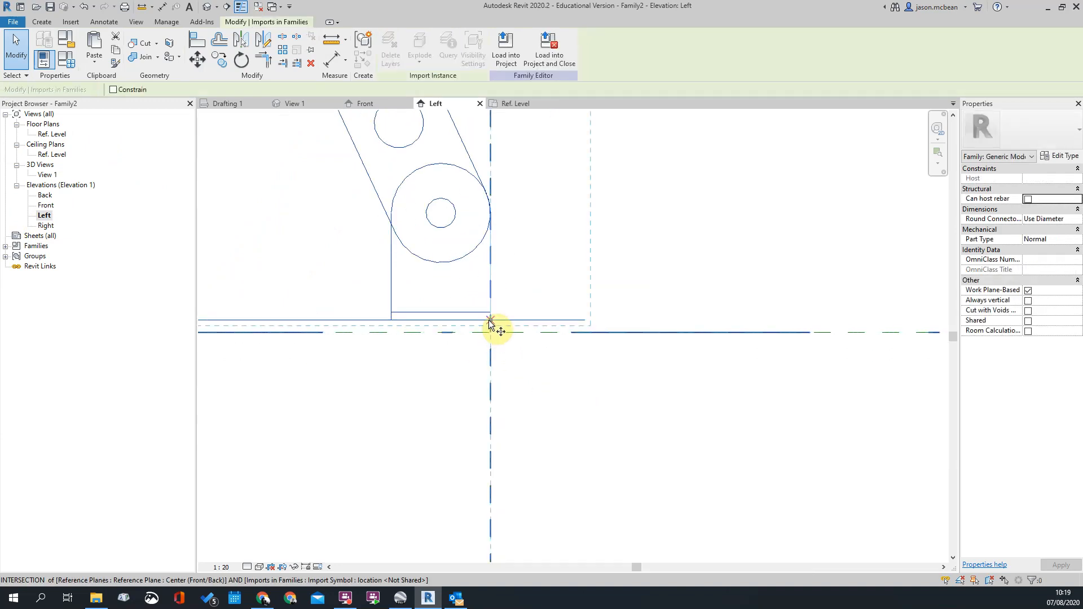
pyautogui.click(490, 334)
pyautogui.click(491, 334)
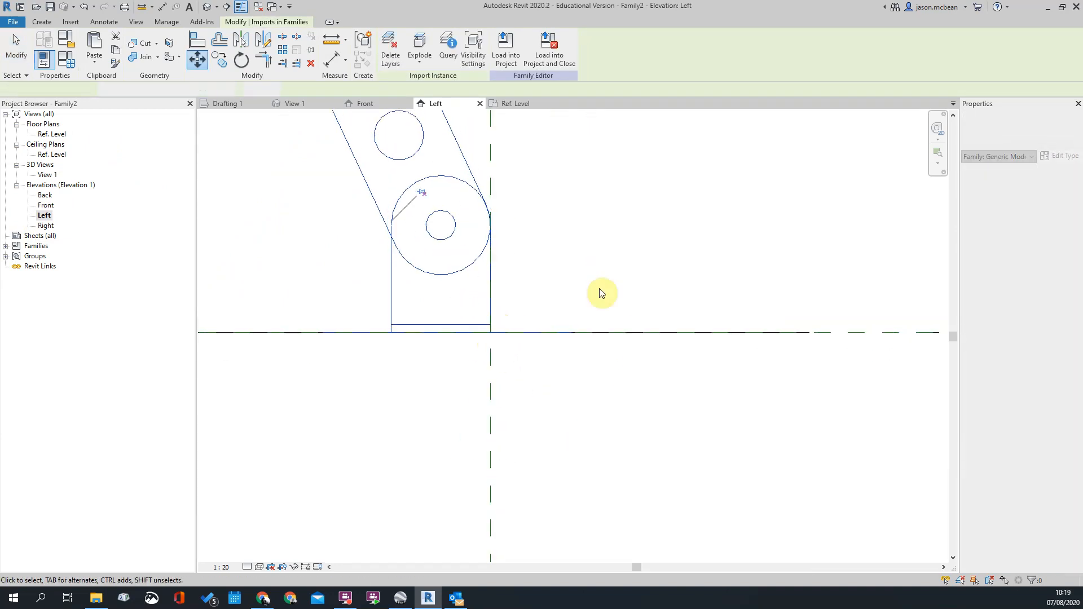
pyautogui.scroll(-3, 606, 293)
pyautogui.scroll(1, 595, 313)
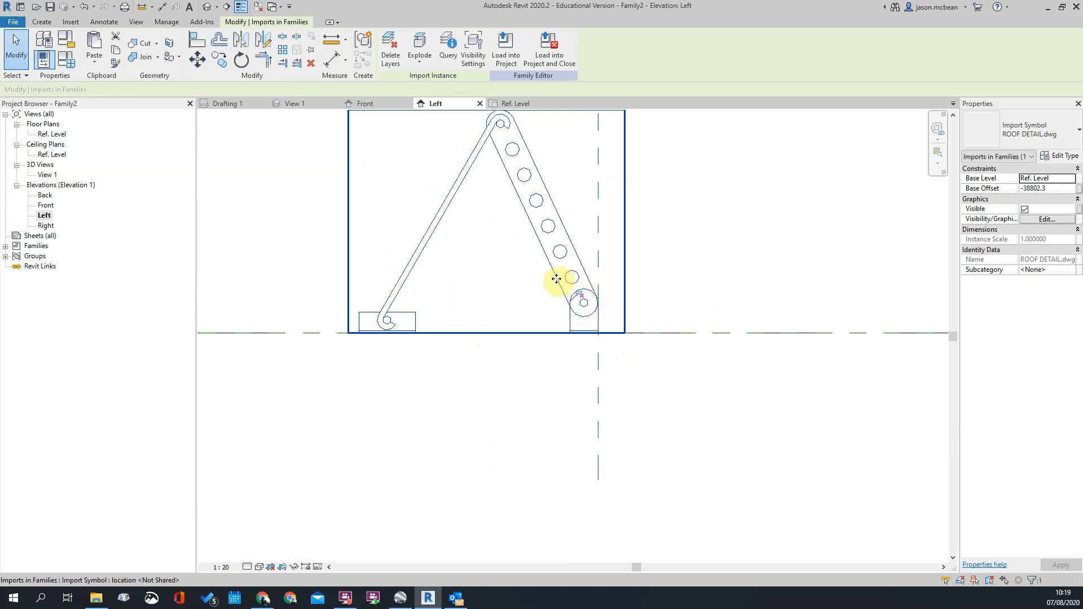
pyautogui.moveTo(692, 282); pyautogui.dragTo(581, 331, button='middle')
pyautogui.scroll(-3, 580, 331)
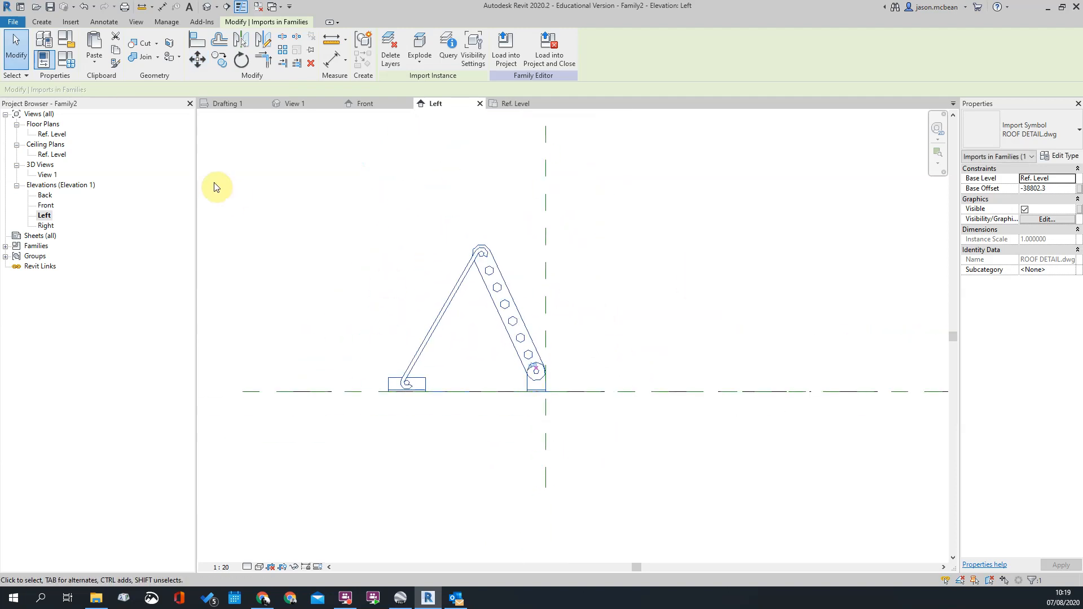
# Nudge the imported bracket sideways in the Right elevation until its apex lines up with the Center (Front/Back) reference plane
pyautogui.doubleClick(51, 136)
pyautogui.scroll(-3, 490, 342)
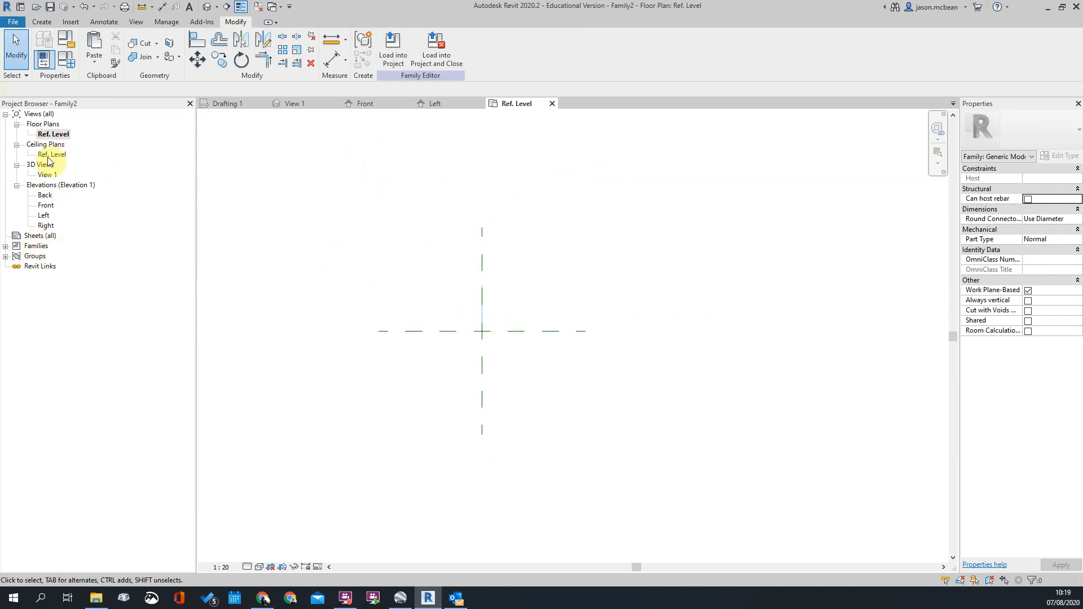
pyautogui.doubleClick(47, 226)
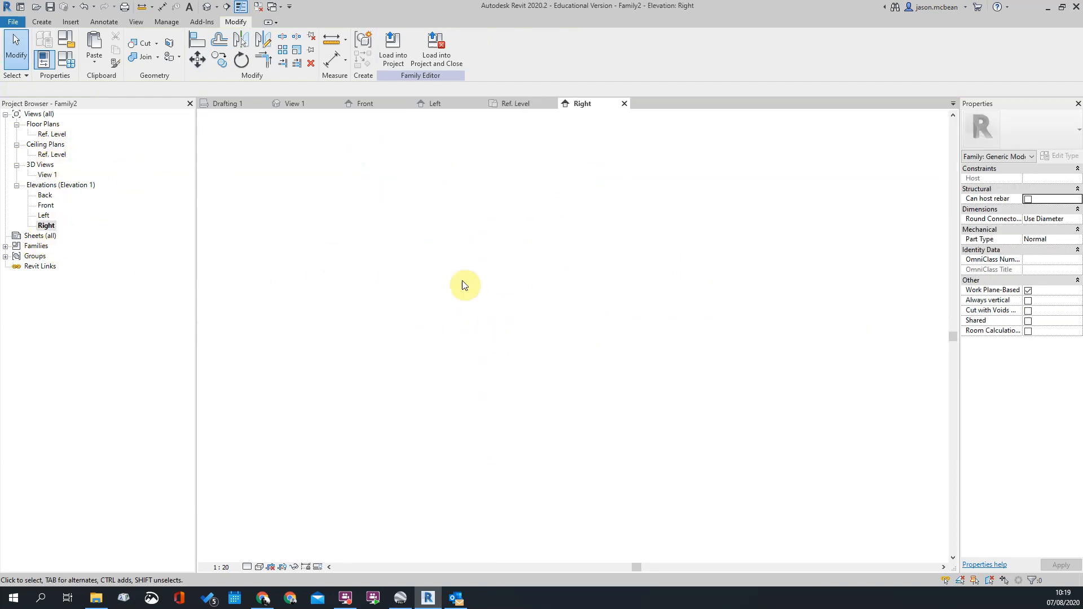
pyautogui.click(604, 318)
pyautogui.scroll(-2, 603, 327)
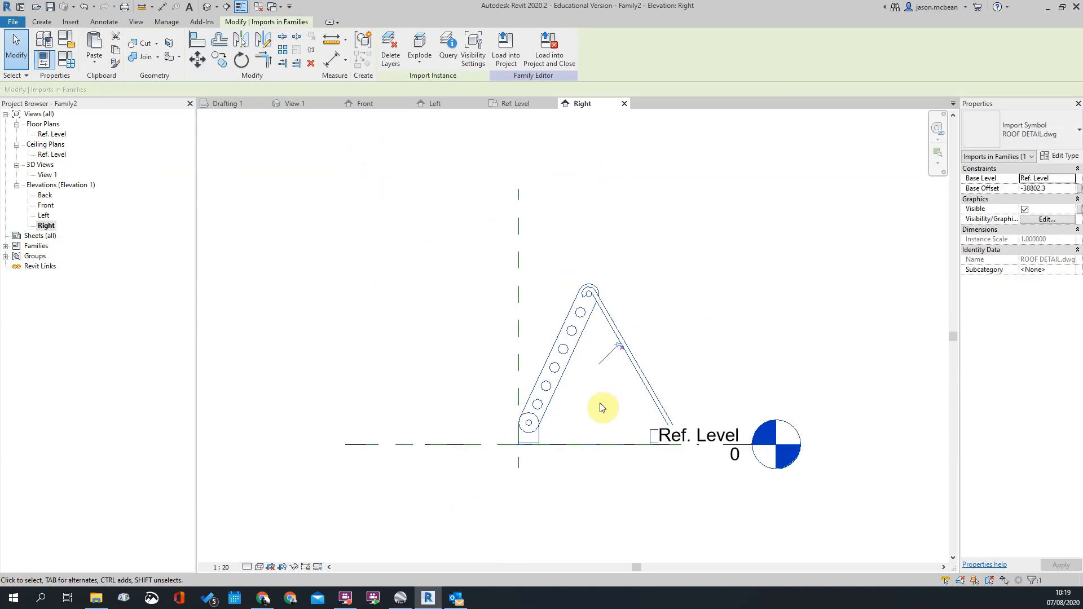
pyautogui.press('Left')
pyautogui.press('Left')
pyautogui.press('Left')
pyautogui.press('Left')
pyautogui.press('Left')
pyautogui.press('Left')
pyautogui.press('Left')
pyautogui.press('Left')
pyautogui.press('Left')
pyautogui.press('Left')
pyautogui.press('Left')
pyautogui.press('Left')
pyautogui.press('Left')
pyautogui.press('Left')
pyautogui.press('Left')
pyautogui.press('Left')
pyautogui.press('Left')
pyautogui.press('Left')
pyautogui.press('Left')
pyautogui.press('Left')
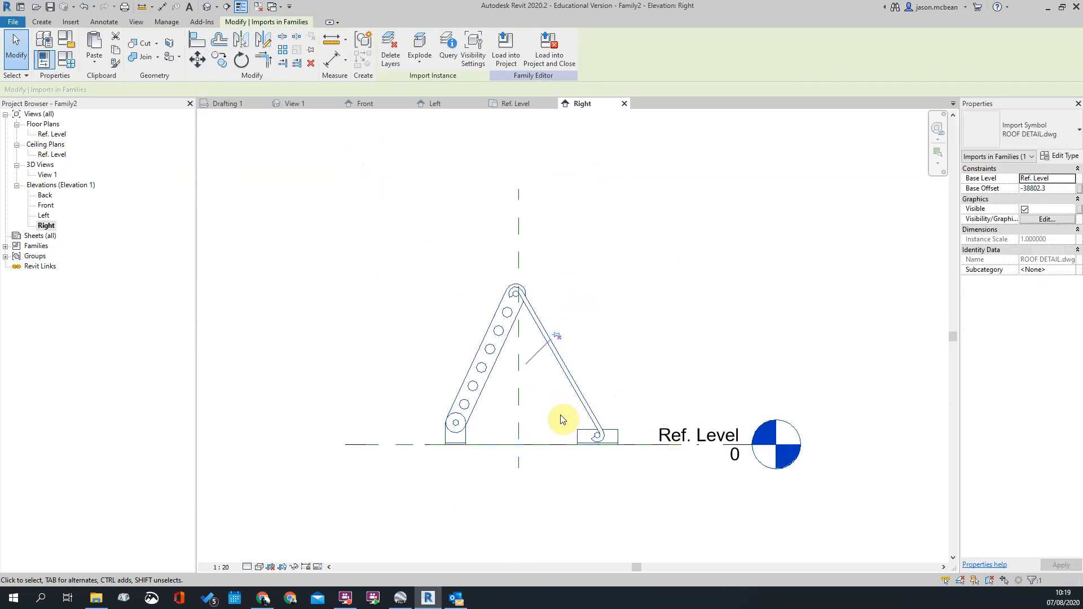
pyautogui.press('Right')
pyautogui.press('Right')
pyautogui.press('Right')
pyautogui.press('Right')
pyautogui.click(614, 362)
pyautogui.scroll(3, 519, 367)
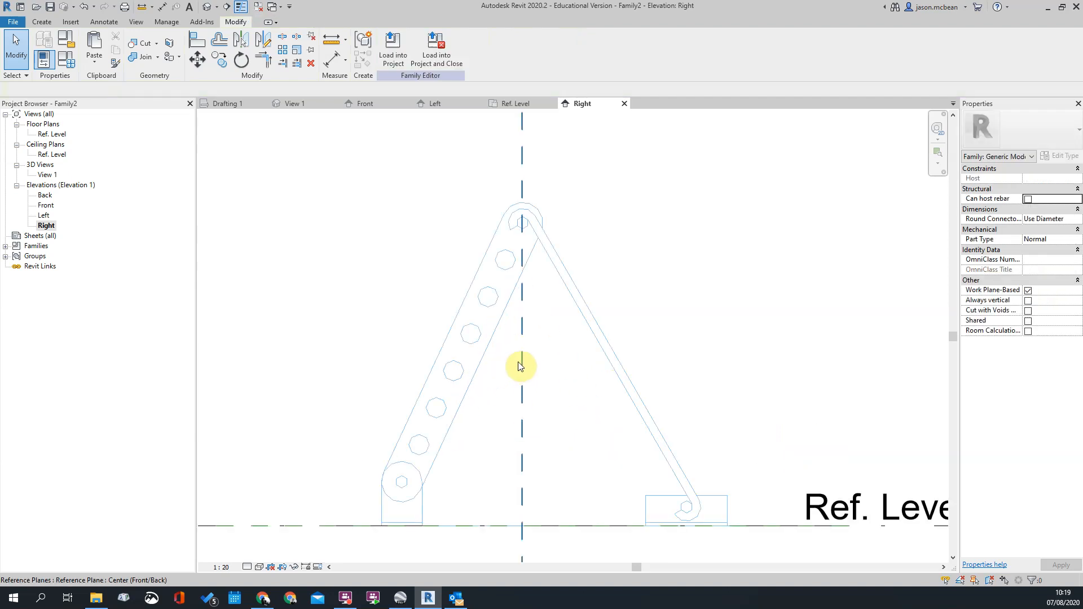
pyautogui.click(507, 306)
pyautogui.click(739, 278)
pyautogui.scroll(1, 739, 337)
pyautogui.moveTo(739, 337); pyautogui.dragTo(715, 322, button='middle')
pyautogui.scroll(-2, 605, 308)
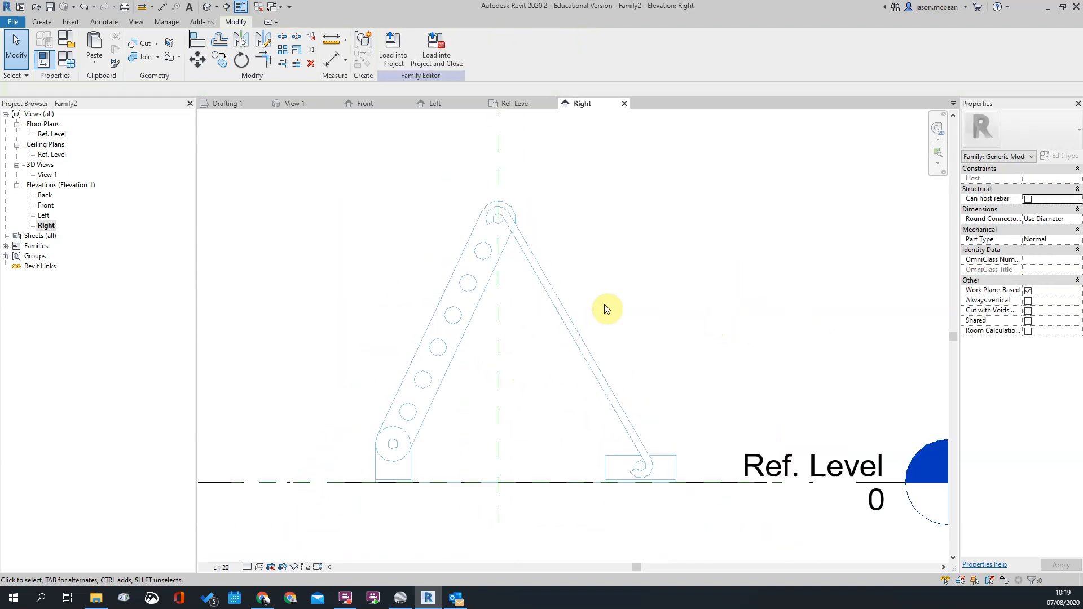
# Examine the Center (Left/Right) reference plane in the Ref. Level floor plan and return to the Right elevation
pyautogui.doubleClick(54, 135)
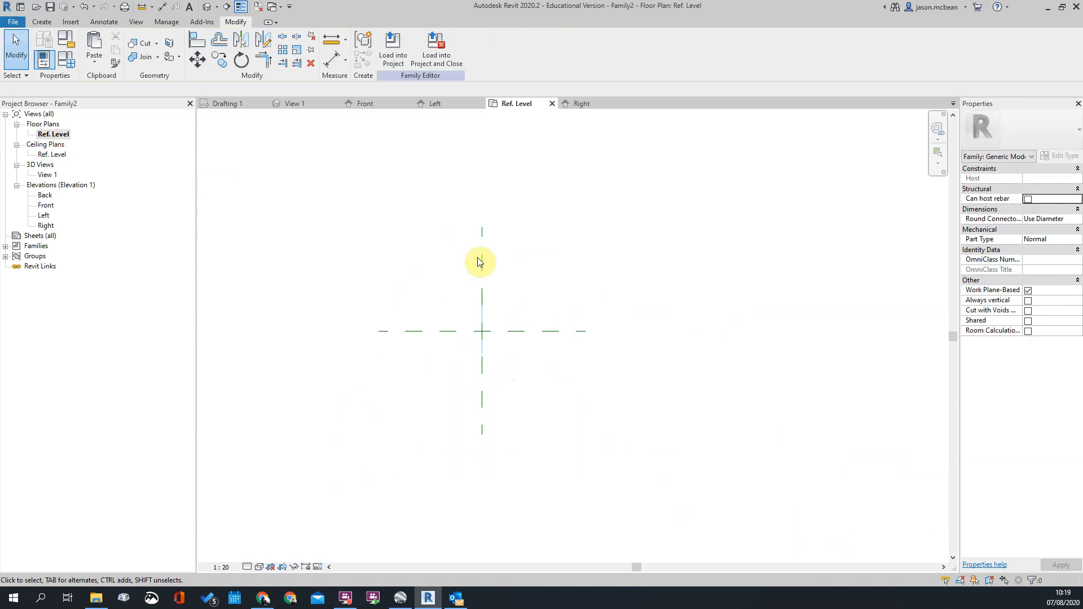
pyautogui.click(482, 261)
pyautogui.click(655, 320)
pyautogui.click(482, 276)
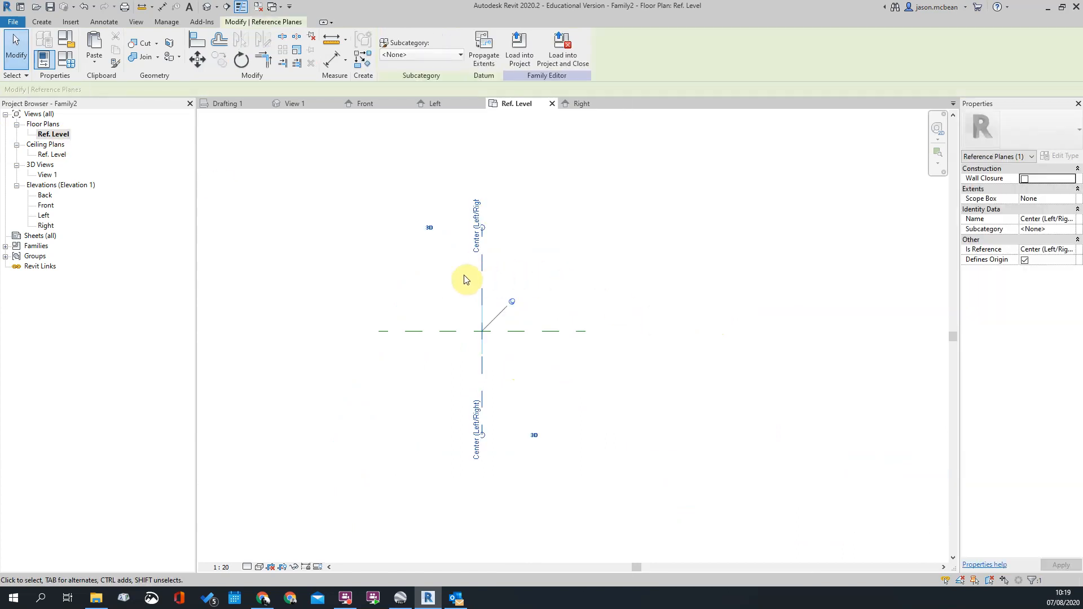
pyautogui.click(536, 276)
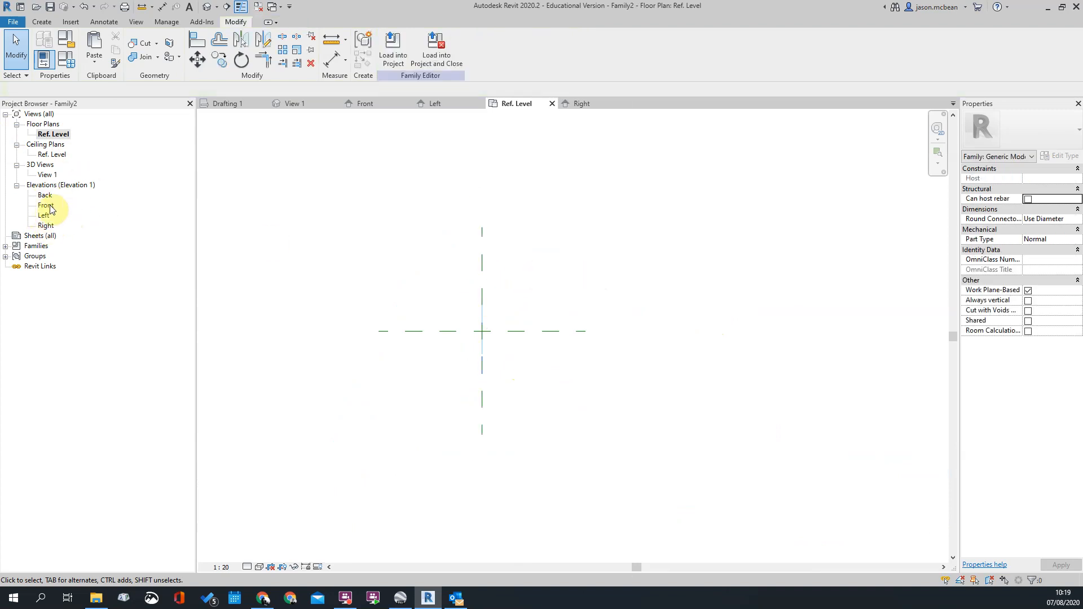
pyautogui.doubleClick(47, 226)
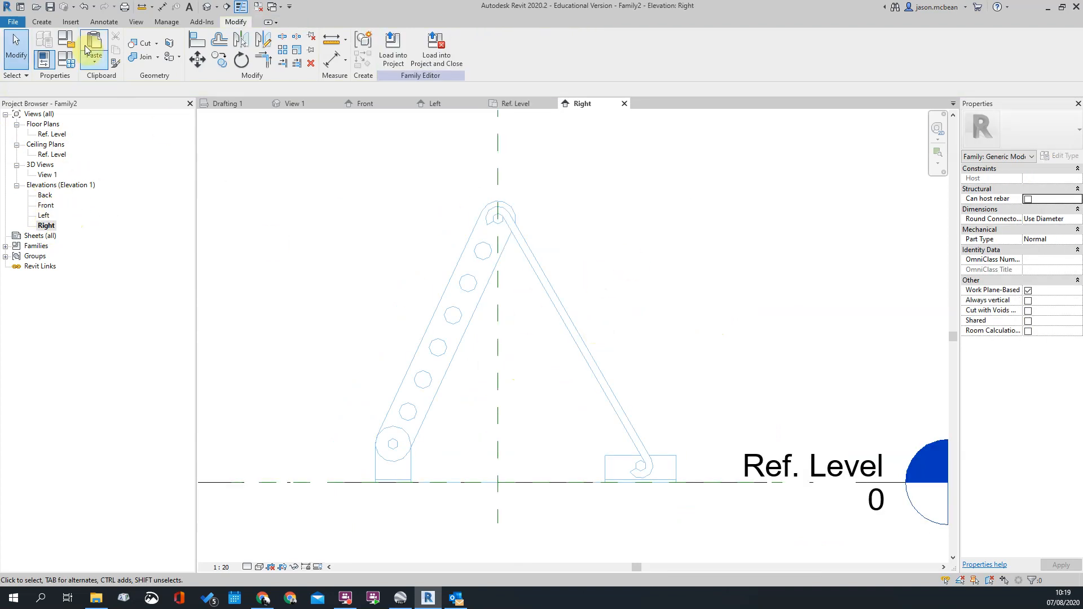
pyautogui.click(41, 22)
pyautogui.click(93, 45)
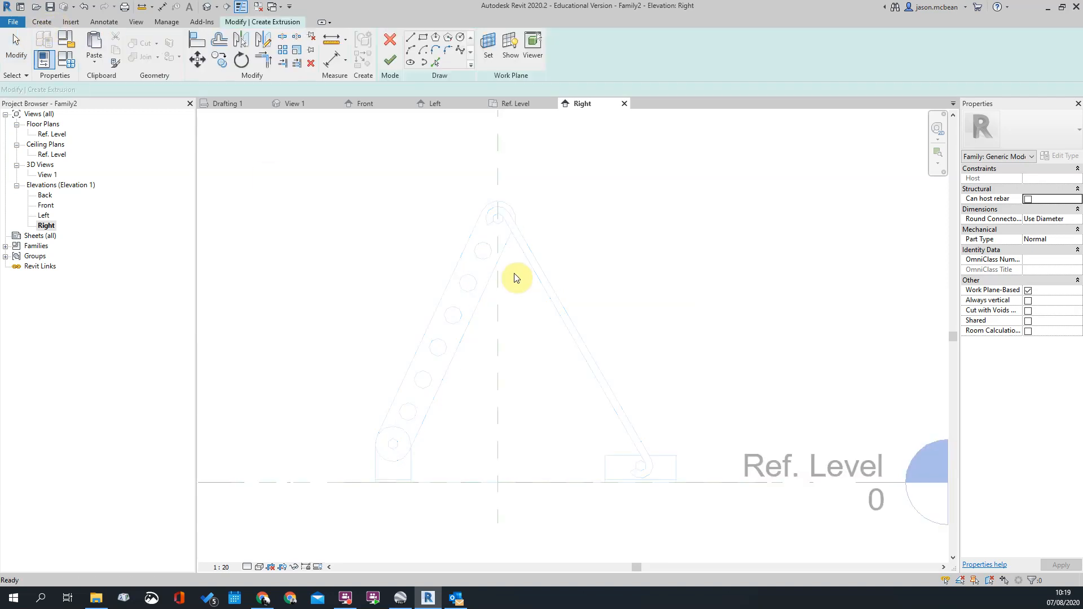
pyautogui.click(1051, 177)
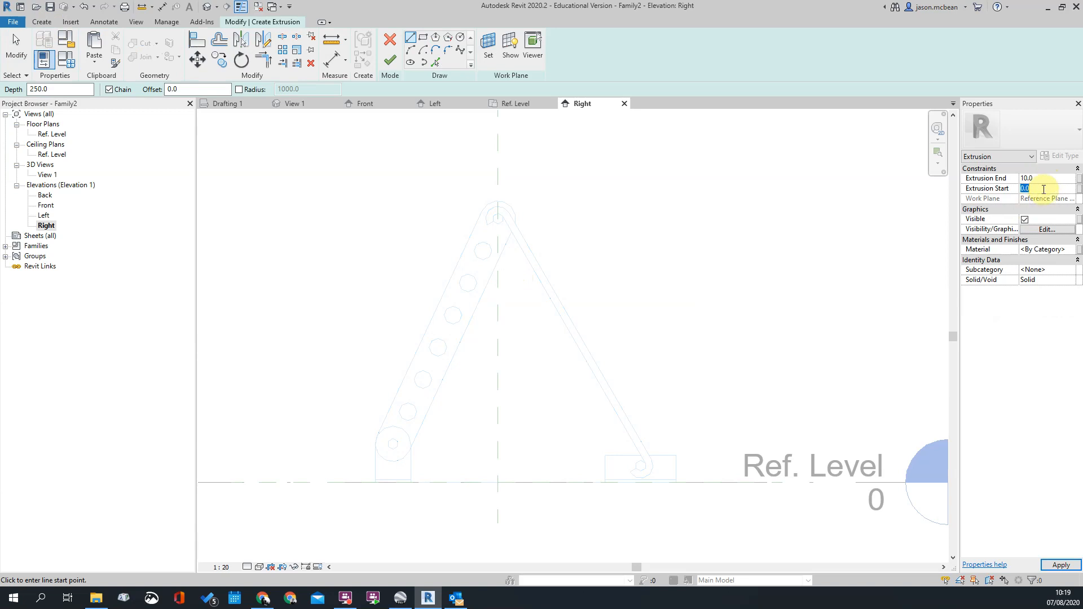
pyautogui.press('Return')
pyautogui.scroll(-1, 619, 218)
pyautogui.click(437, 61)
pyautogui.scroll(4, 556, 307)
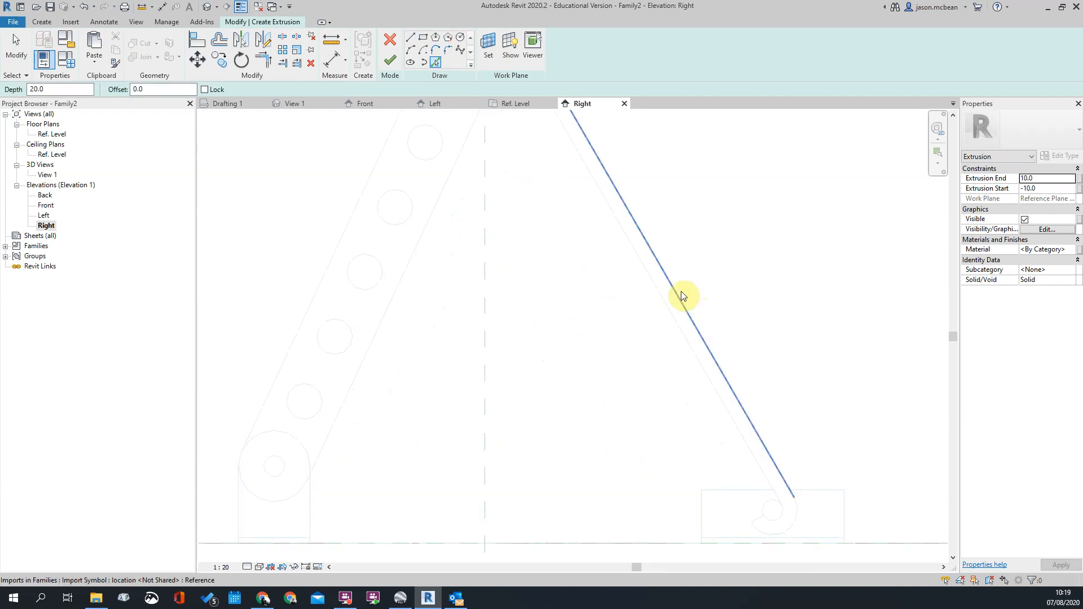
pyautogui.scroll(-5, 515, 306)
pyautogui.scroll(4, 564, 384)
pyautogui.scroll(-2, 475, 347)
pyautogui.click(386, 69)
pyautogui.press('Escape')
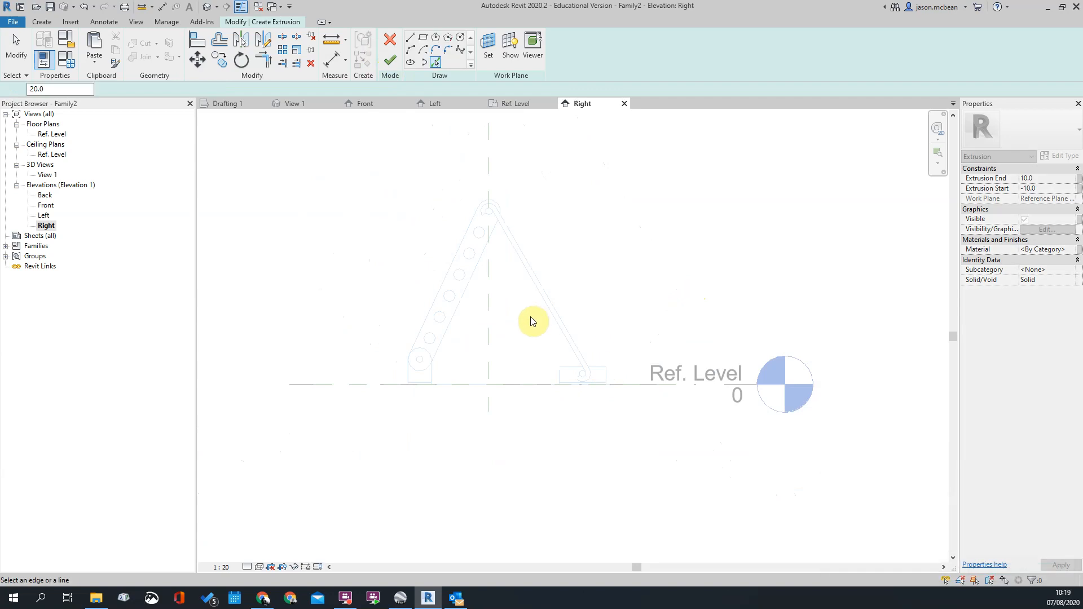
pyautogui.press('Escape')
pyautogui.scroll(-1, 582, 369)
pyautogui.scroll(3, 530, 299)
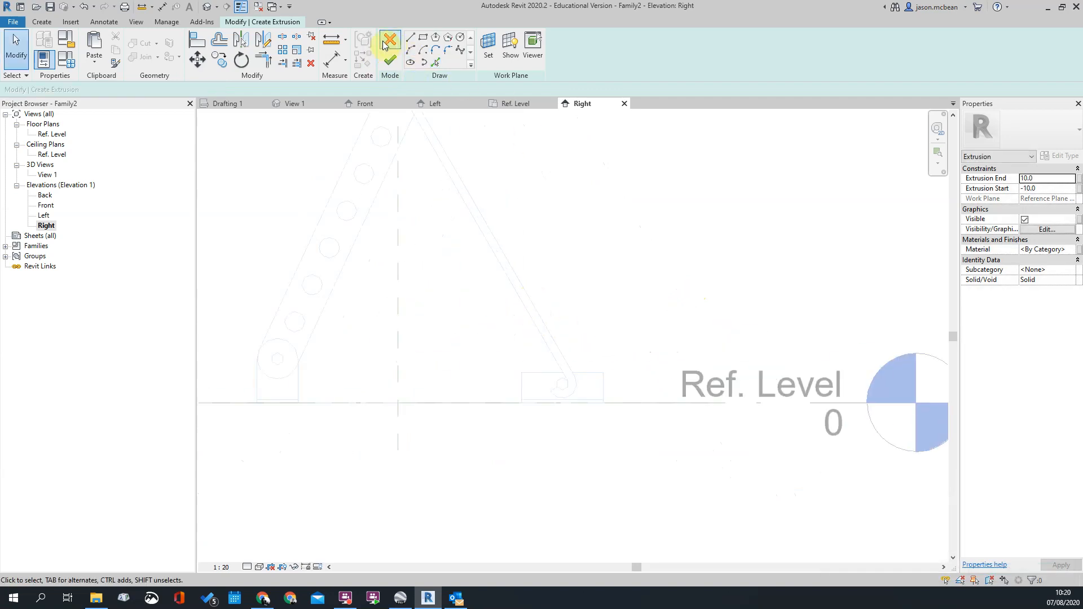
pyautogui.click(401, 46)
# Set the line color of the imported A-DETL-THIN layer to Red in the family's object styles
pyautogui.click(576, 309)
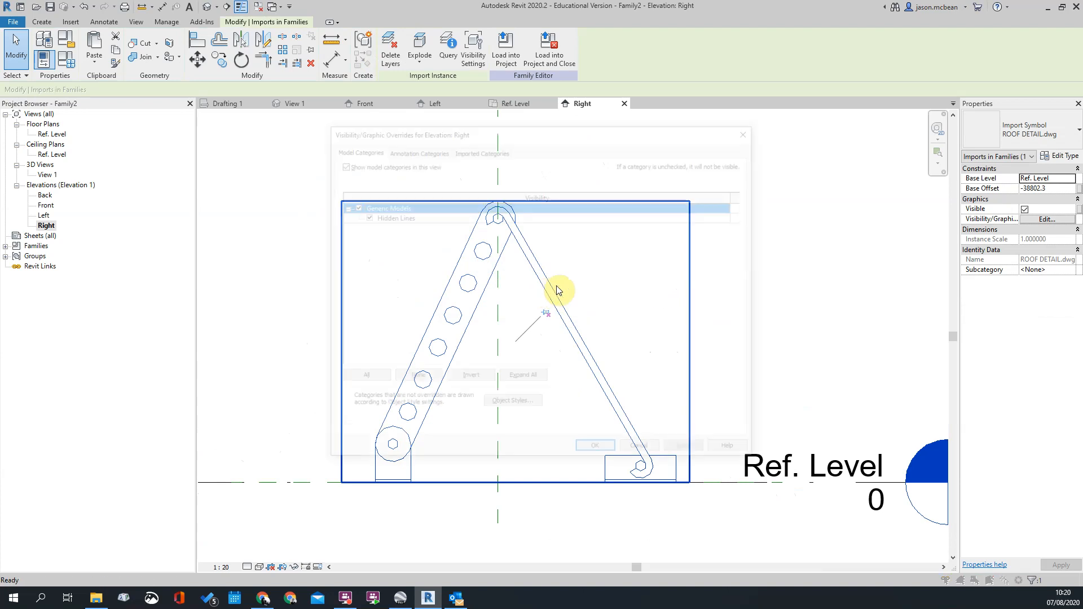
pyautogui.press('v')
pyautogui.press('g')
pyautogui.click(471, 149)
pyautogui.click(384, 209)
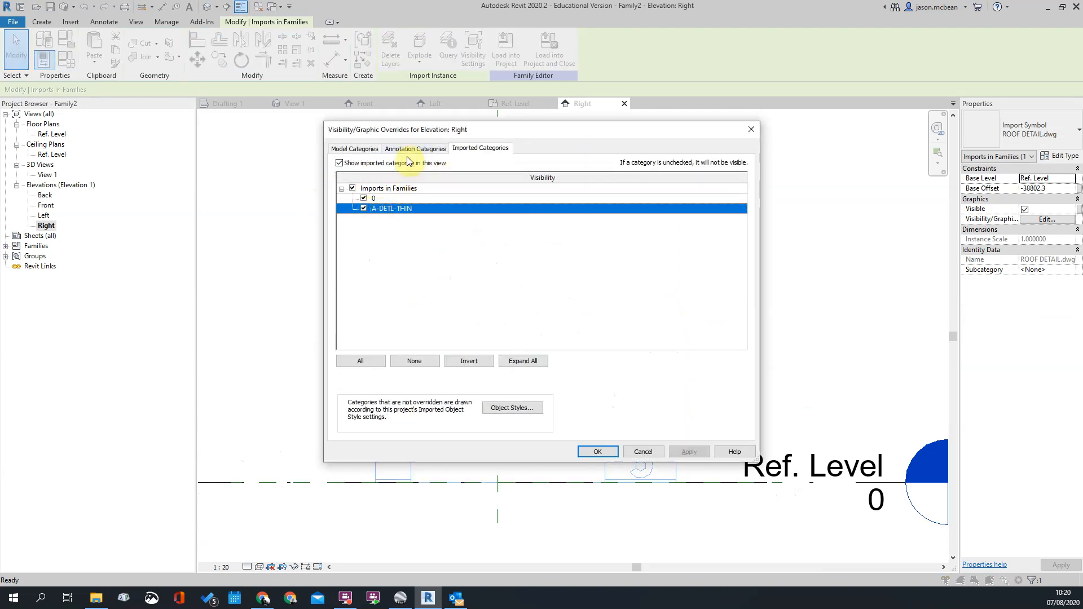
pyautogui.click(507, 409)
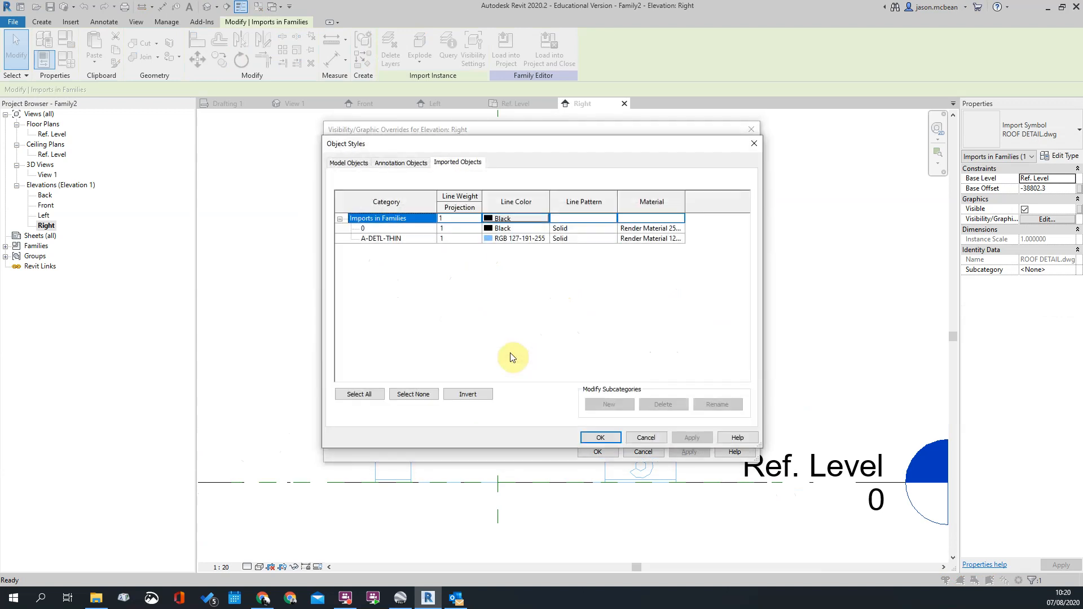
pyautogui.click(490, 239)
pyautogui.click(489, 238)
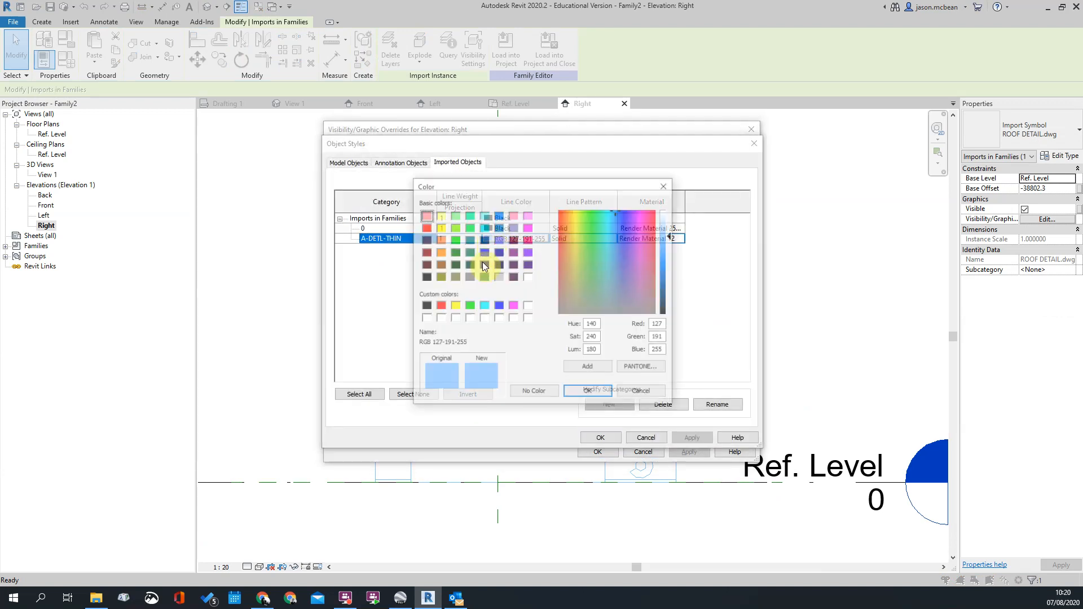
pyautogui.click(424, 228)
pyautogui.click(588, 391)
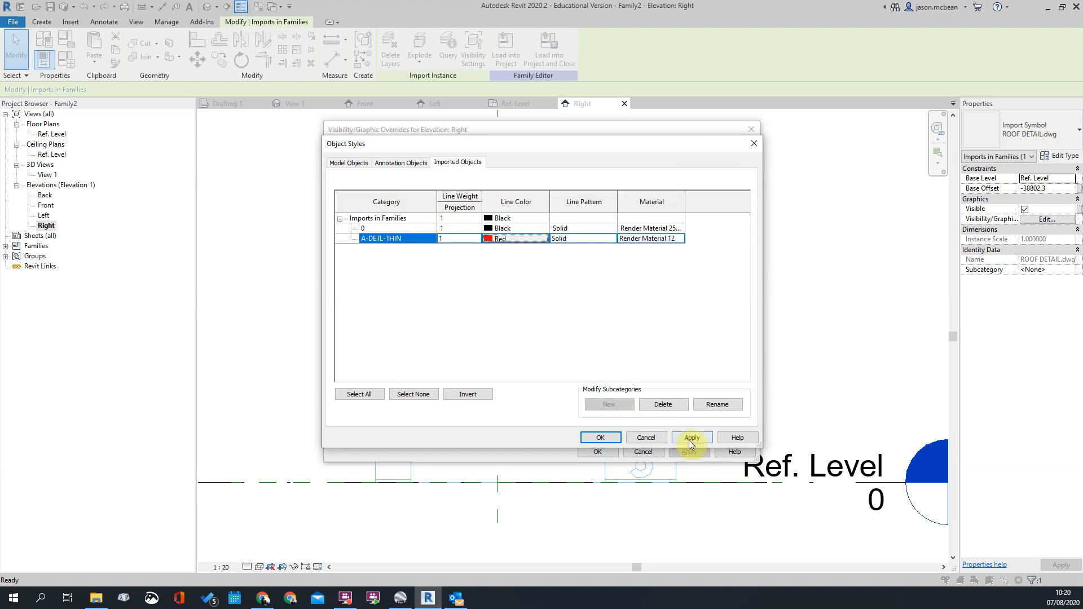
pyautogui.click(690, 438)
pyautogui.click(601, 438)
pyautogui.click(597, 452)
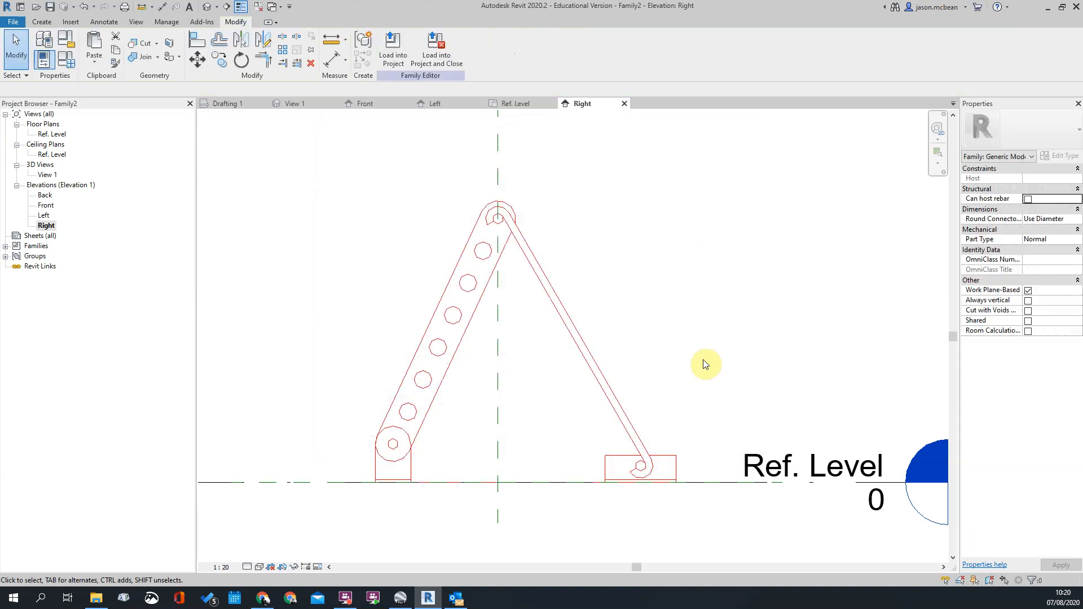
# Start an extrusion in the Right elevation with Extrusion End 10 and Extrusion Start -10
pyautogui.click(45, 23)
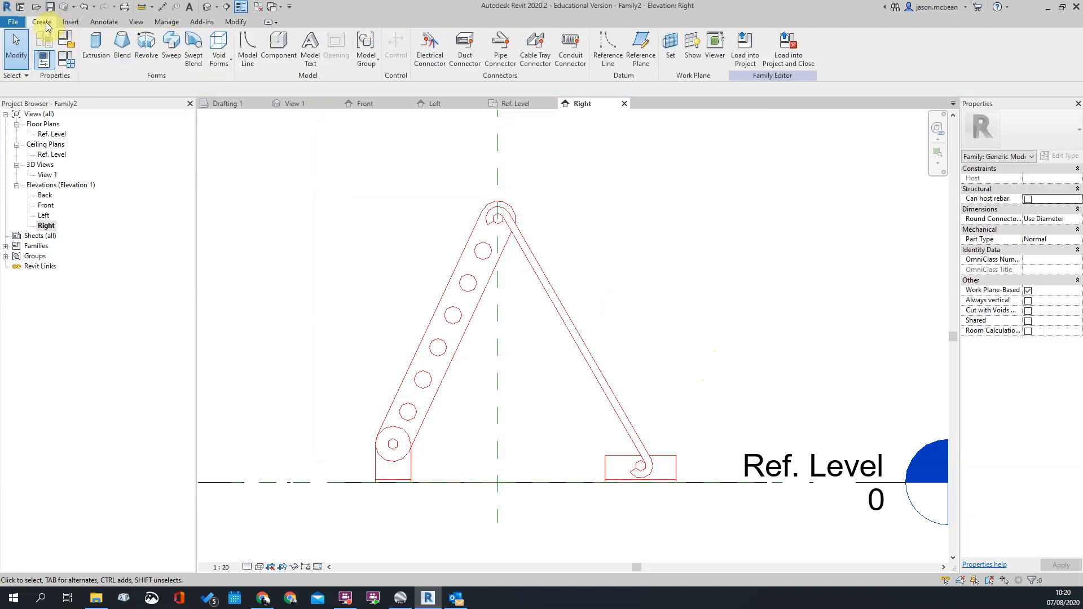
pyautogui.click(94, 41)
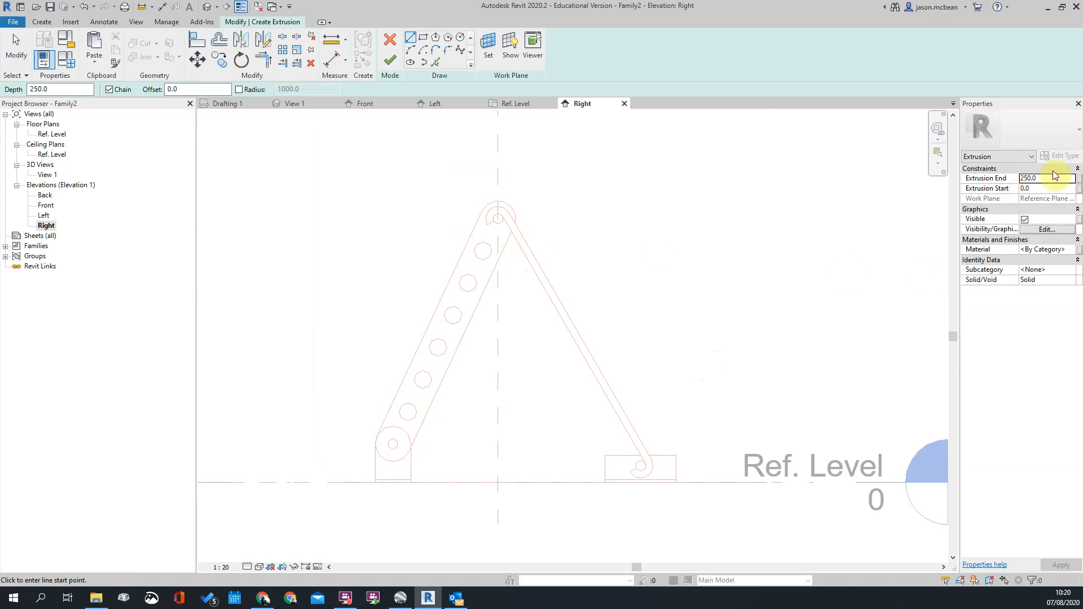
pyautogui.click(1046, 209)
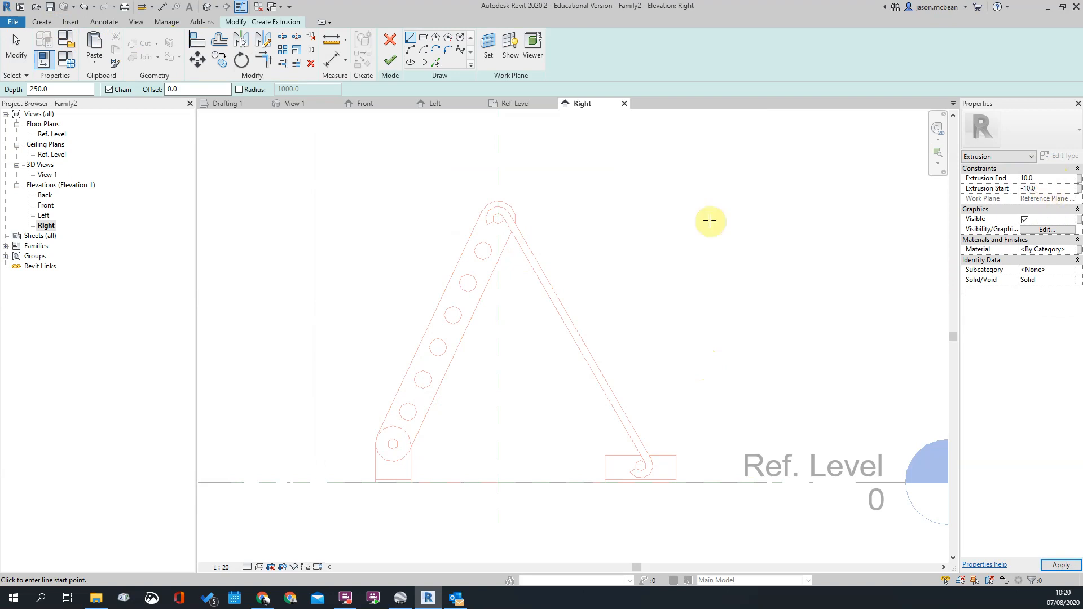
pyautogui.press('Escape')
# Trace the perforated arm's outline into the extrusion sketch by picking its two long edges and rounded ends from the import
pyautogui.click(435, 62)
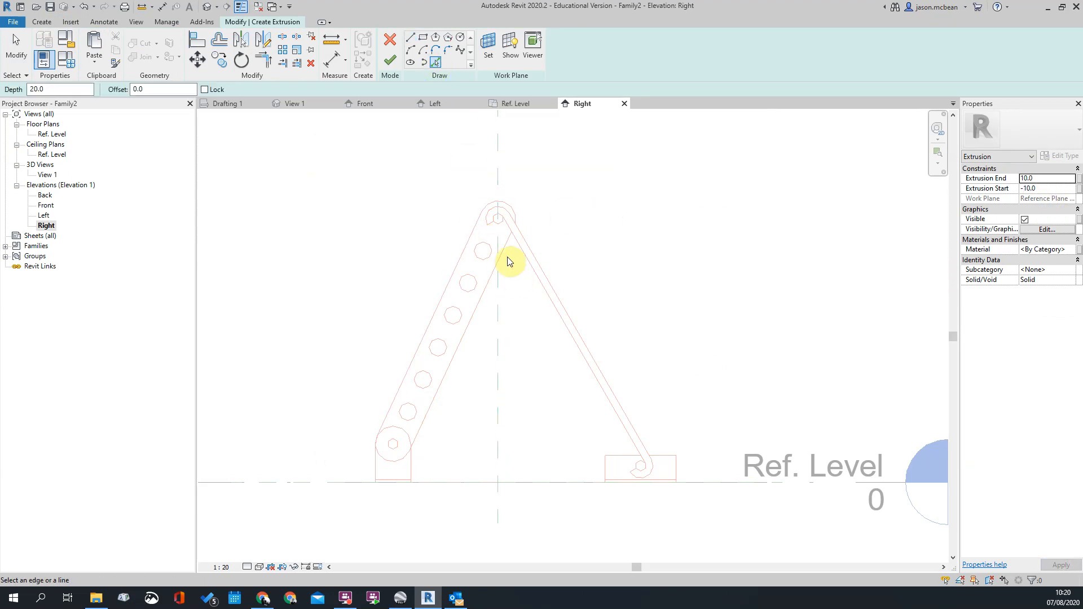
pyautogui.click(506, 254)
pyautogui.click(468, 231)
pyautogui.scroll(2, 491, 204)
pyautogui.click(487, 202)
pyautogui.scroll(-3, 449, 472)
pyautogui.scroll(2, 488, 411)
pyautogui.scroll(-2, 615, 292)
pyautogui.press('Escape')
pyautogui.scroll(2, 579, 197)
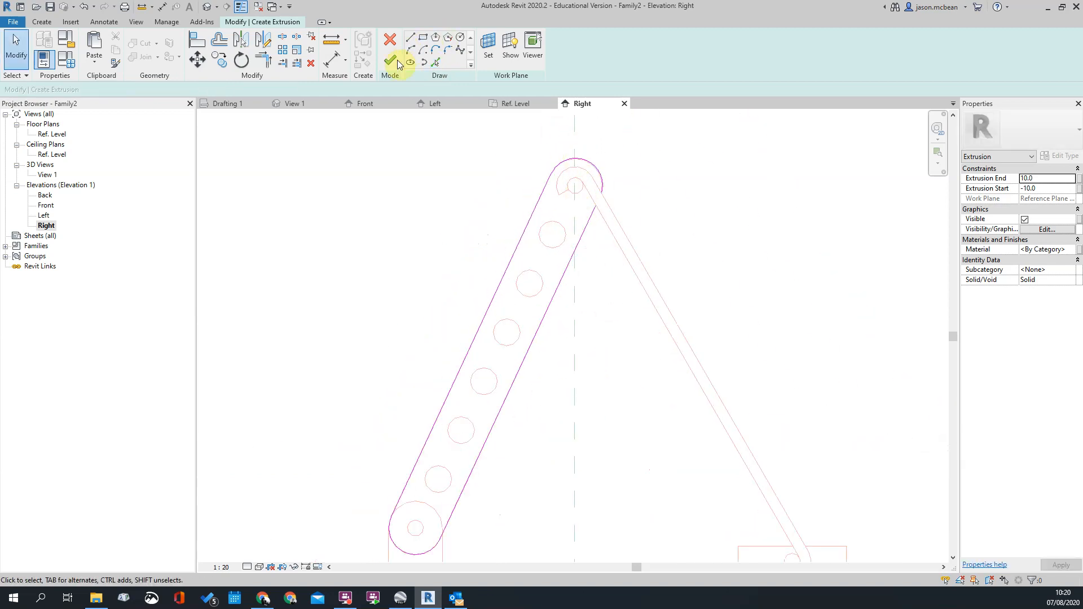
# Trim the arm's inner long edge and upper arc to a corner so the sketched outline closes
pyautogui.scroll(2, 615, 197)
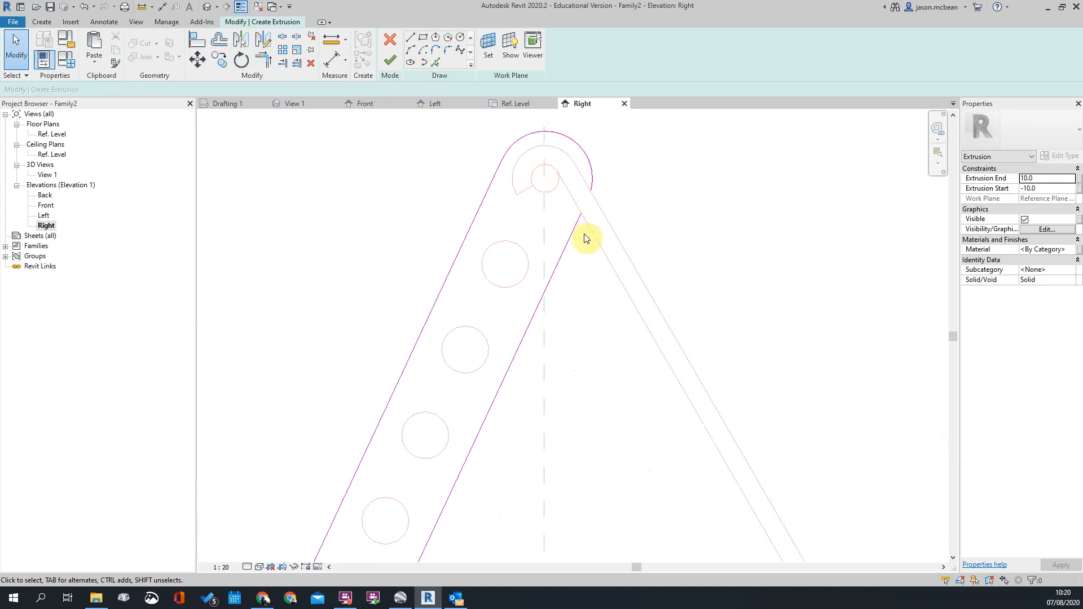
pyautogui.press('t')
pyautogui.press('r')
pyautogui.scroll(-3, 616, 197)
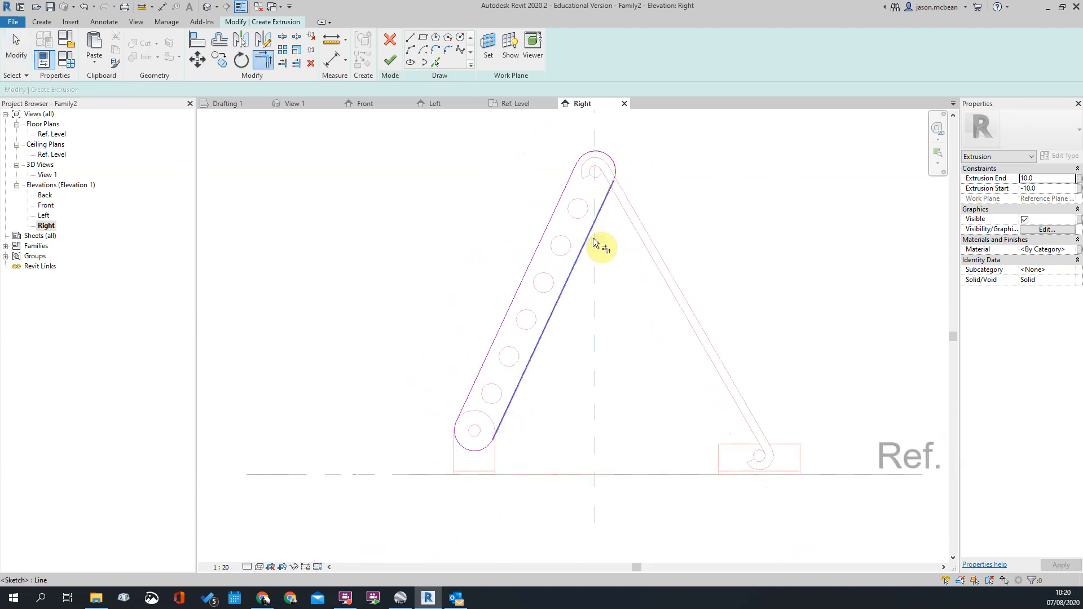
pyautogui.press('Escape')
pyautogui.scroll(3, 485, 428)
pyautogui.scroll(-1, 417, 412)
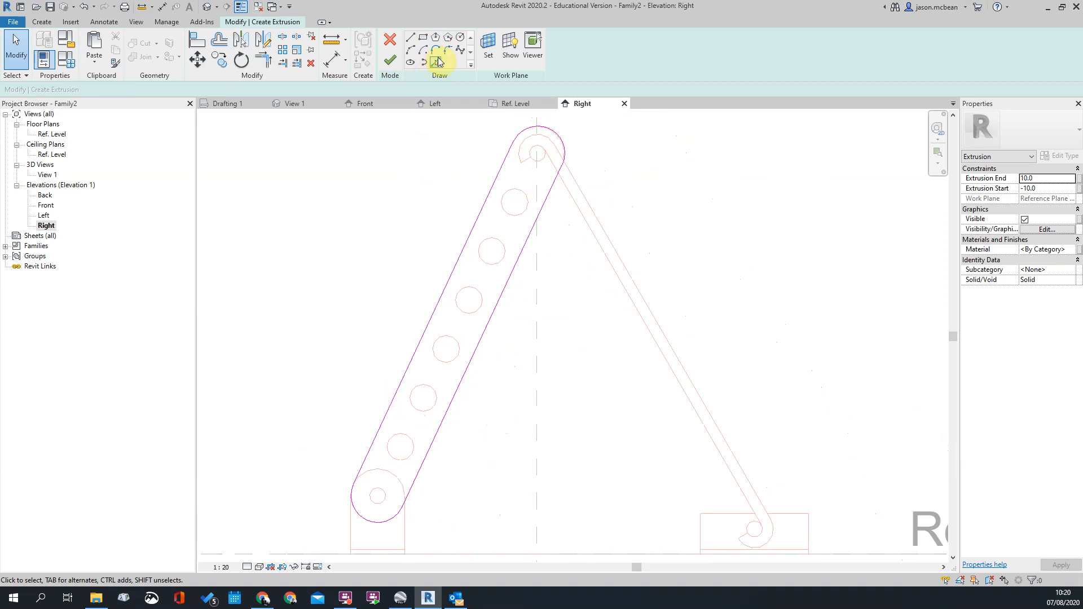
# Add the arm's six perforation circles to the extrusion sketch by picking them from the import
pyautogui.click(437, 62)
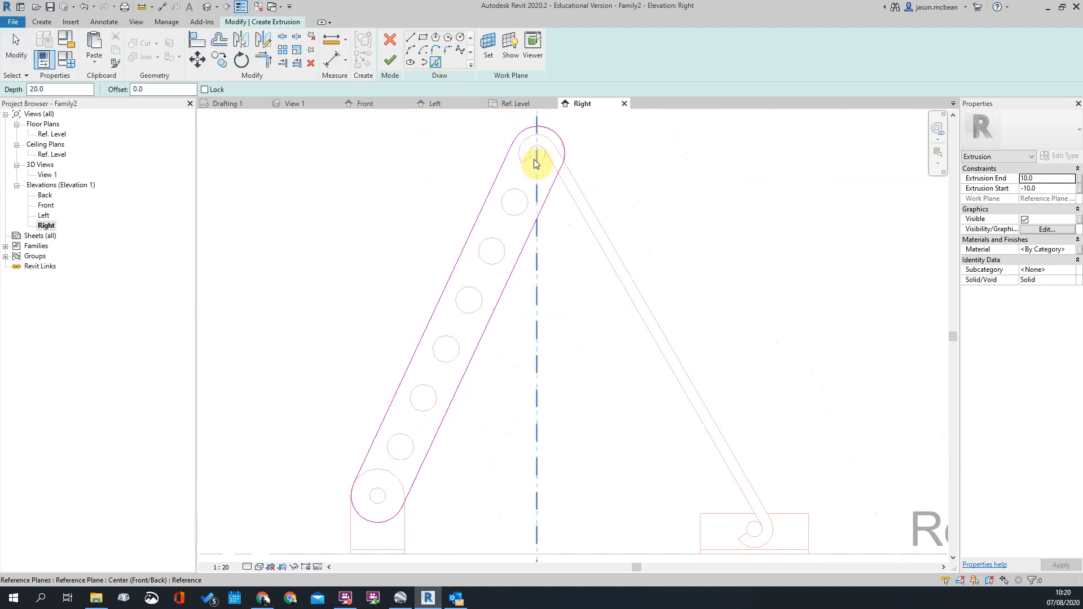
pyautogui.scroll(2, 536, 162)
pyautogui.click(515, 218)
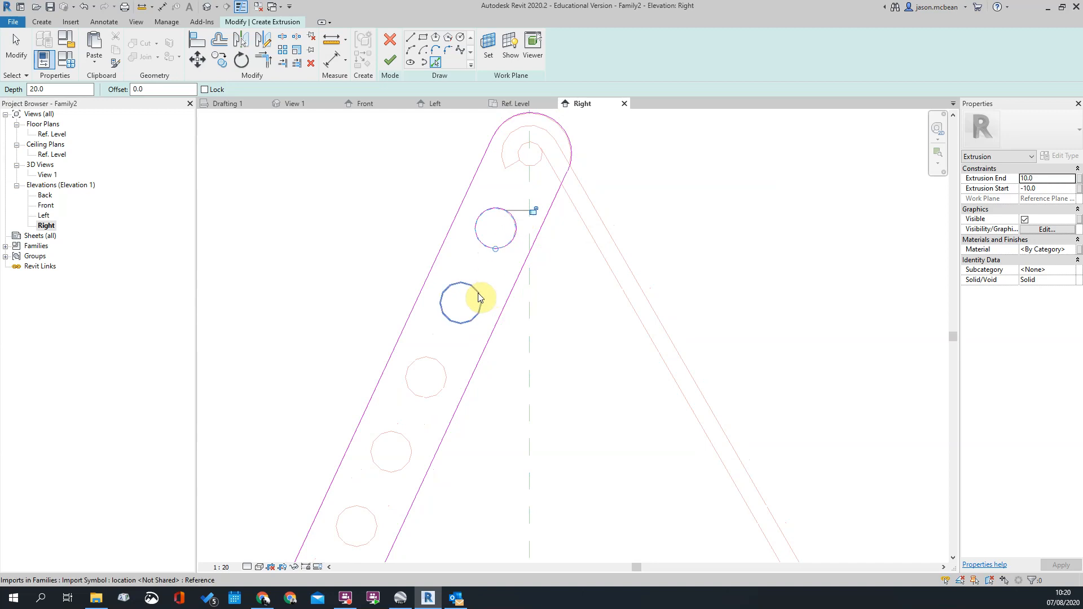
pyautogui.click(479, 297)
pyautogui.scroll(-2, 469, 273)
pyautogui.click(456, 320)
pyautogui.click(434, 373)
pyautogui.click(413, 418)
pyautogui.click(396, 455)
pyautogui.scroll(1, 393, 489)
pyautogui.press('Escape')
pyautogui.scroll(2, 397, 468)
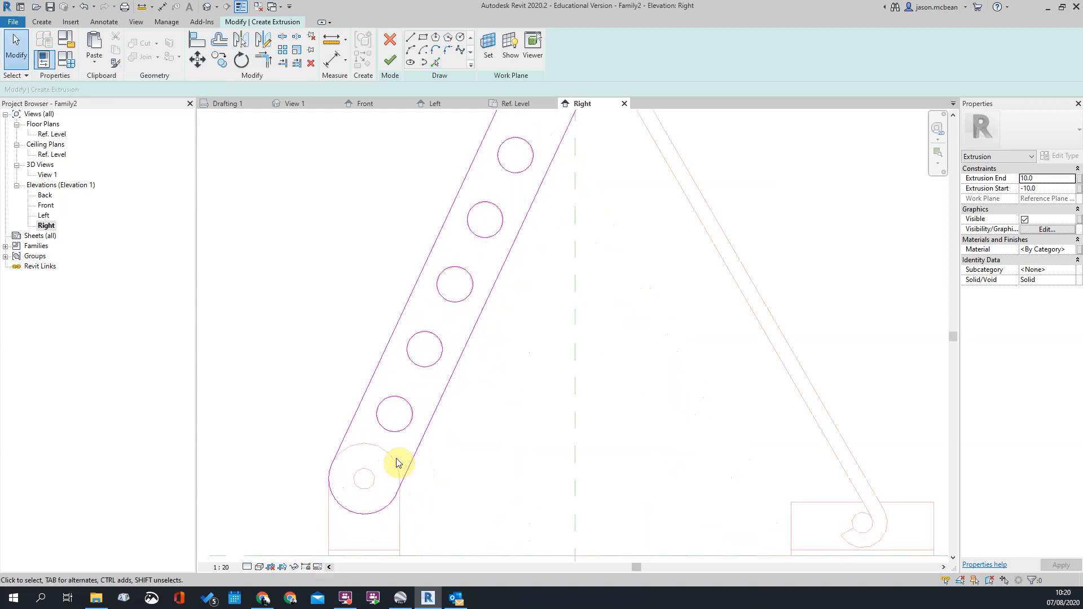
# Pick the small pivot hole at the arm's lower end into the sketch and finish the extrusion
pyautogui.scroll(1, 398, 464)
pyautogui.press('p')
pyautogui.press('l')
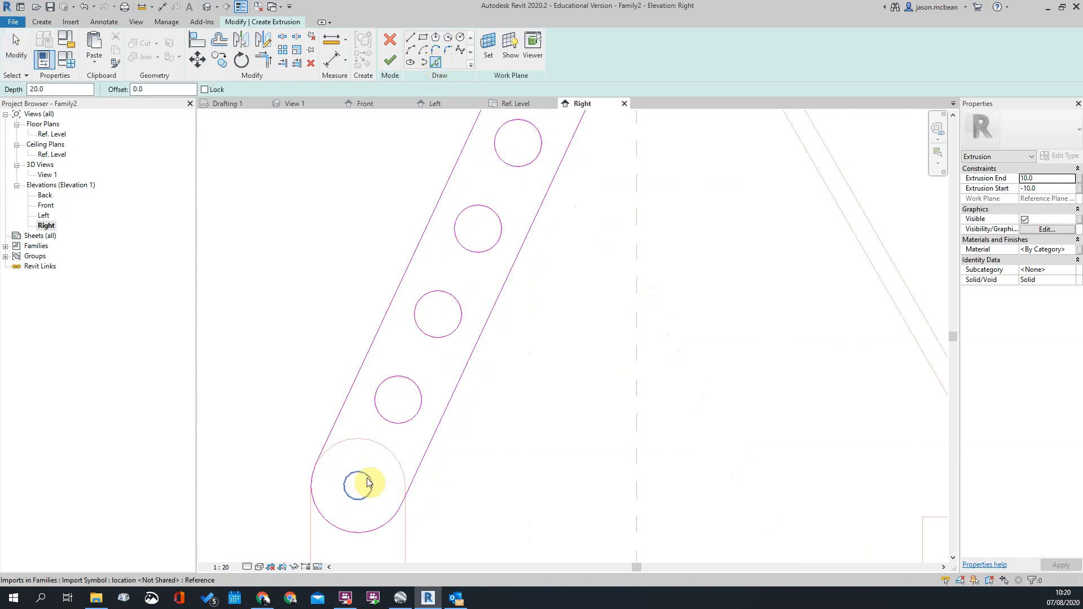
pyautogui.scroll(-2, 509, 388)
pyautogui.press('Escape')
pyautogui.click(391, 61)
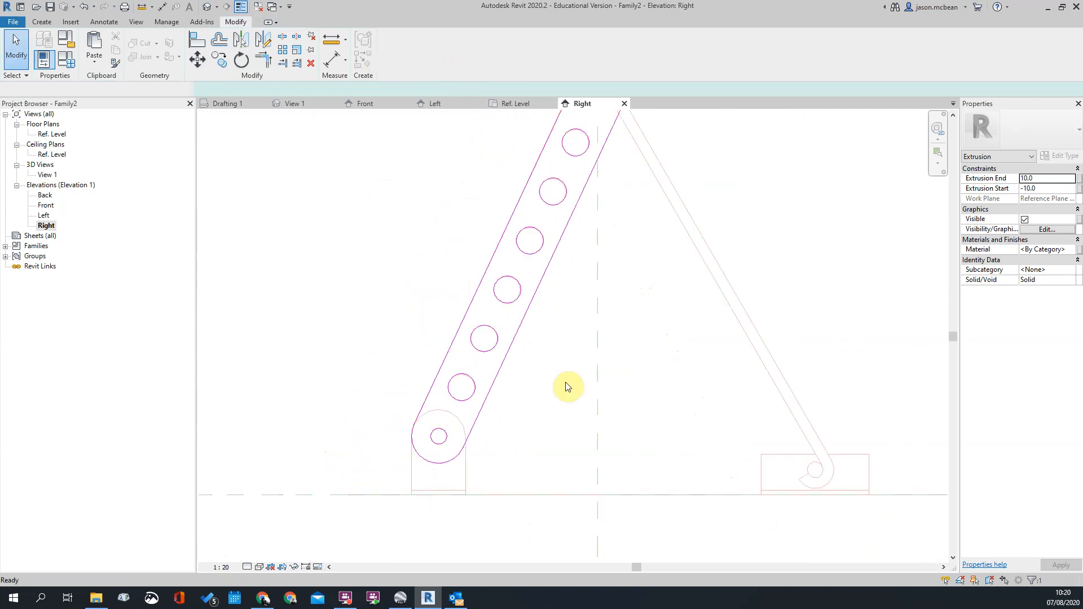
# Examine the extruded arm against the imported linework from several angles in the {3D} view
pyautogui.click(209, 10)
pyautogui.keyDown('shift'); pyautogui.moveTo(580, 315); pyautogui.dragTo(720, 434, button='middle'); pyautogui.keyUp('shift')
pyautogui.click(614, 284)
pyautogui.keyDown('shift'); pyautogui.moveTo(585, 441); pyautogui.dragTo(580, 451, button='middle'); pyautogui.keyUp('shift')
pyautogui.click(631, 448)
pyautogui.scroll(1, 632, 444)
pyautogui.keyDown('shift'); pyautogui.moveTo(697, 475); pyautogui.dragTo(603, 455, button='middle'); pyautogui.keyUp('shift')
pyautogui.scroll(3, 738, 443)
pyautogui.scroll(-3, 742, 454)
pyautogui.scroll(2, 571, 460)
pyautogui.scroll(1, 569, 466)
pyautogui.moveTo(659, 475); pyautogui.dragTo(487, 463, button='middle')
pyautogui.scroll(-1, 451, 445)
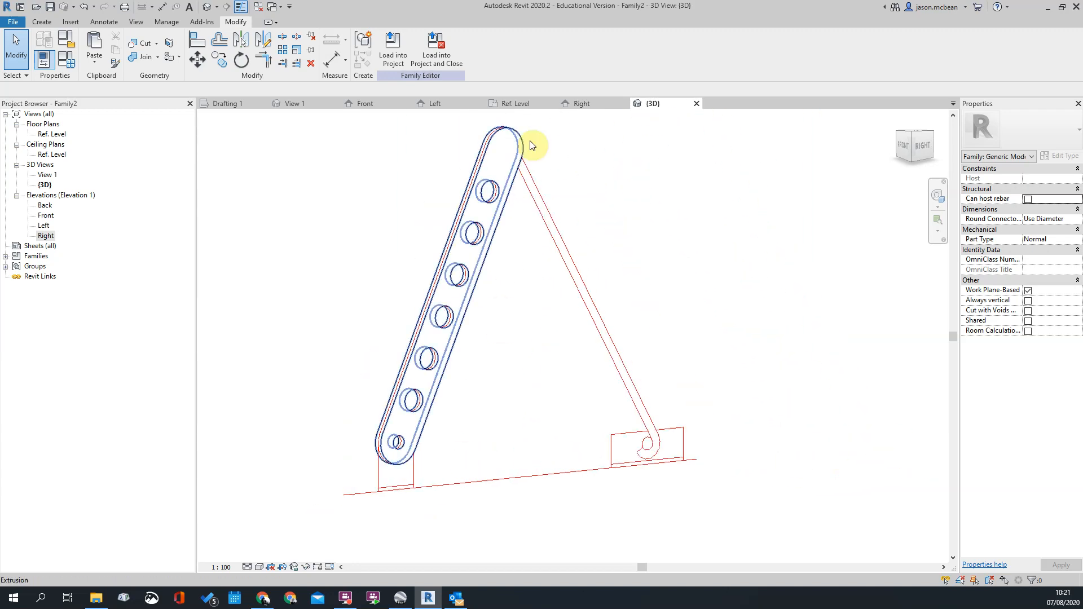
pyautogui.scroll(-2, 615, 242)
pyautogui.keyDown('shift'); pyautogui.moveTo(570, 287); pyautogui.dragTo(467, 217, button='middle'); pyautogui.keyUp('shift')
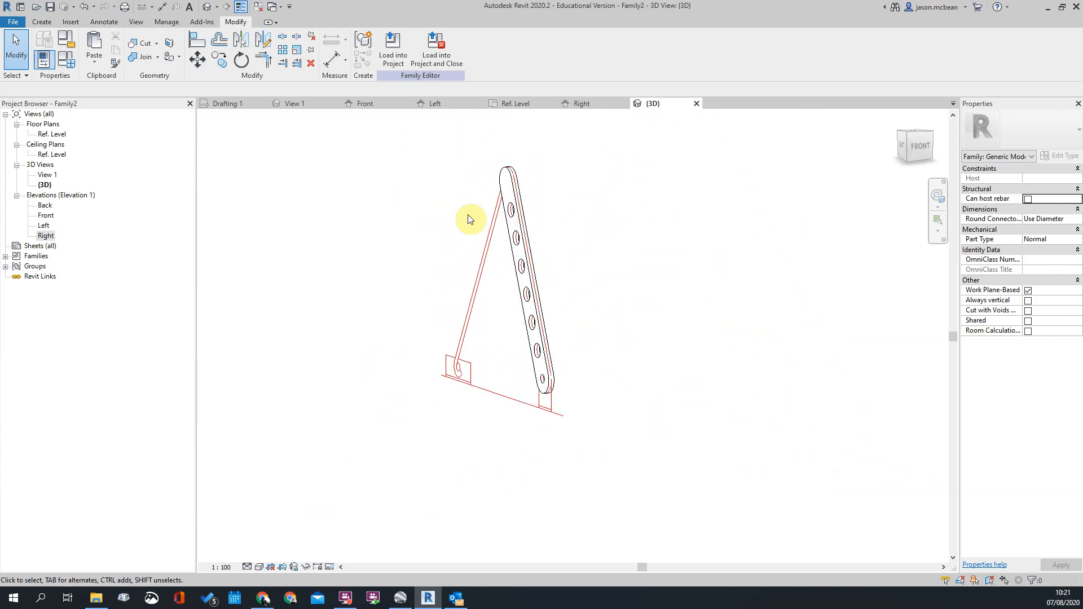
pyautogui.click(496, 239)
pyautogui.press('Escape')
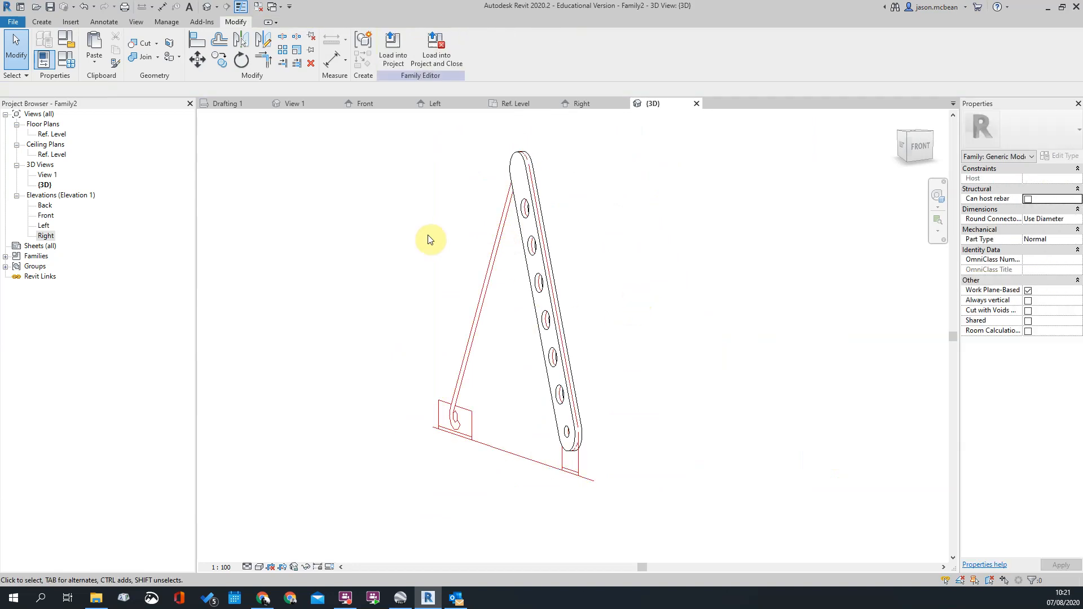
pyautogui.click(493, 273)
pyautogui.click(718, 283)
# Check the Ref. Level floor and ceiling plans and the Front elevation, ending in the Left elevation
pyautogui.doubleClick(52, 134)
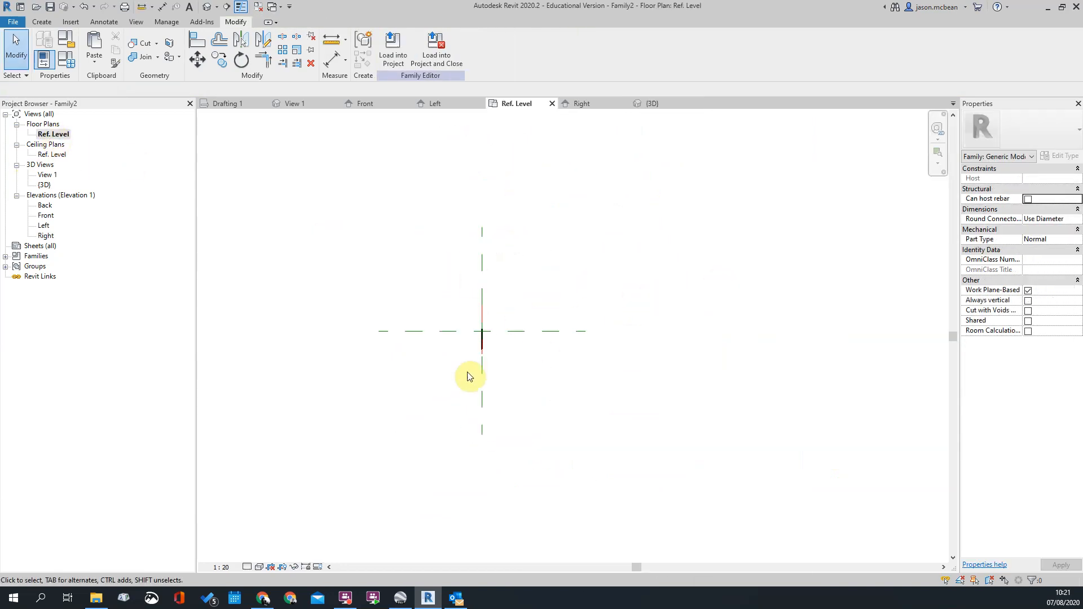
pyautogui.doubleClick(52, 155)
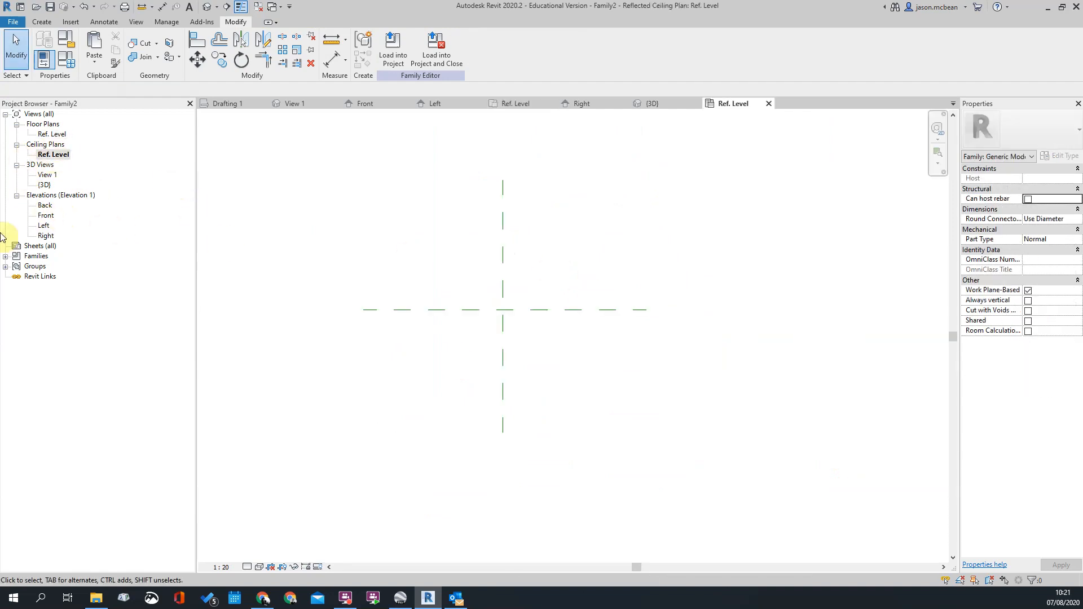
pyautogui.doubleClick(45, 217)
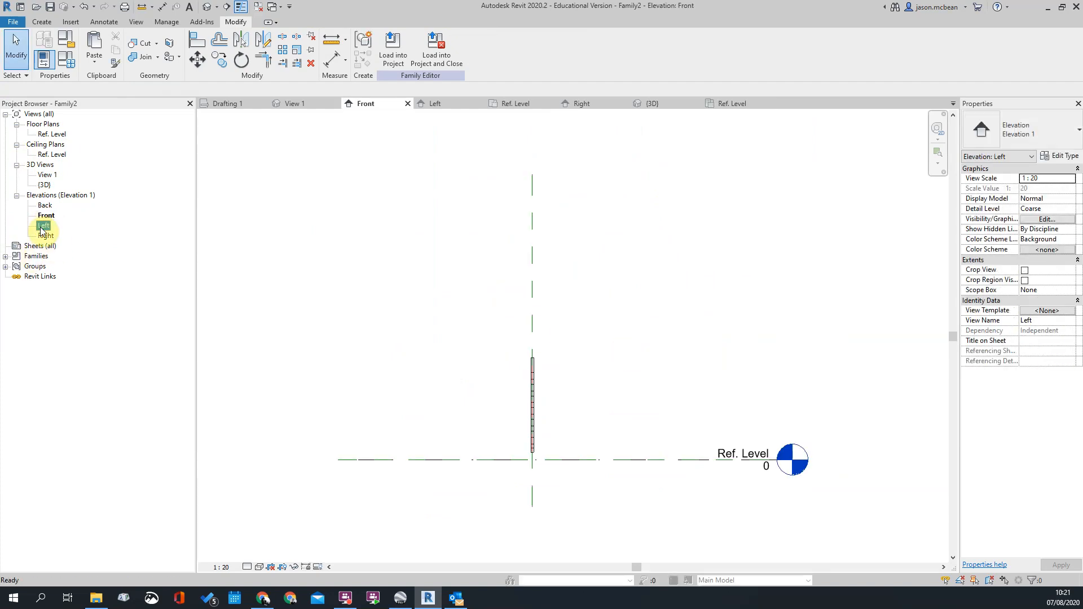
pyautogui.doubleClick(44, 226)
pyautogui.scroll(5, 508, 316)
pyautogui.scroll(-4, 490, 349)
pyautogui.scroll(3, 473, 389)
pyautogui.scroll(-3, 451, 367)
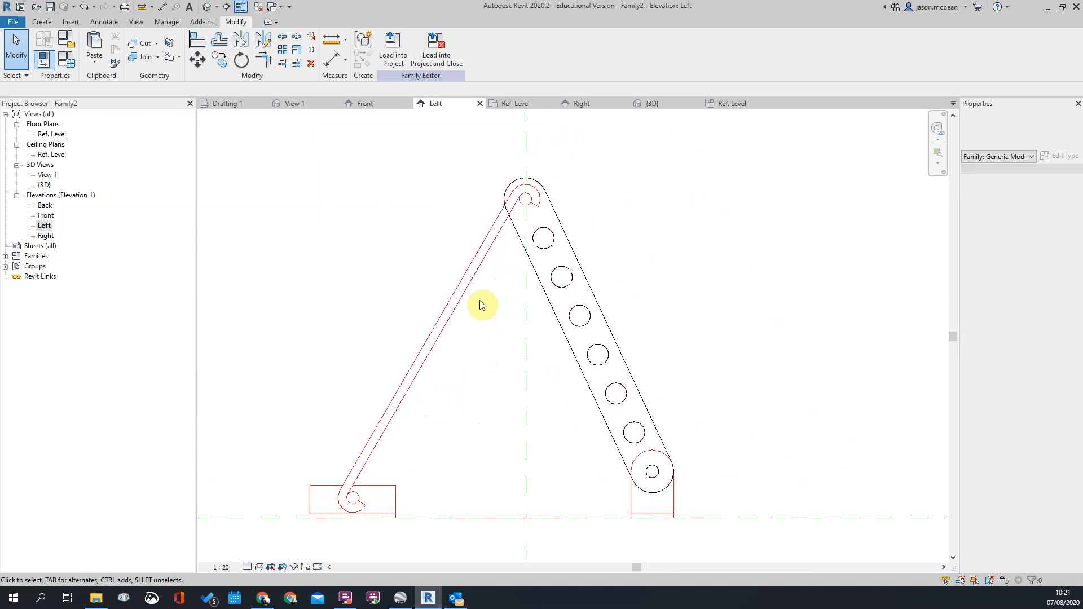
# Start a sweep in the Left elevation with a sketched path, abandoning the Pick Path option
pyautogui.click(39, 24)
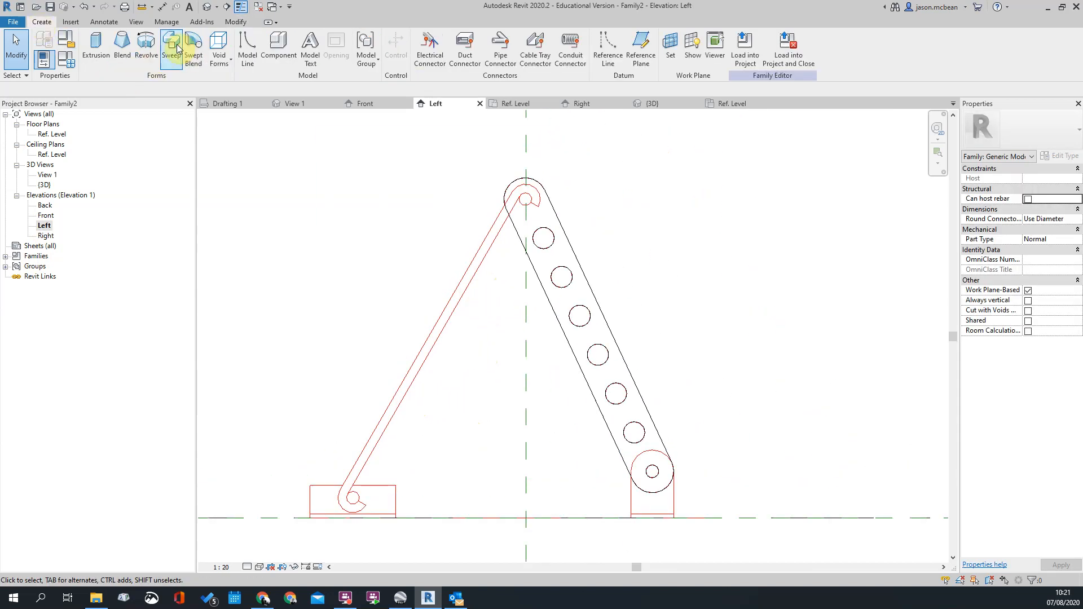
pyautogui.click(177, 48)
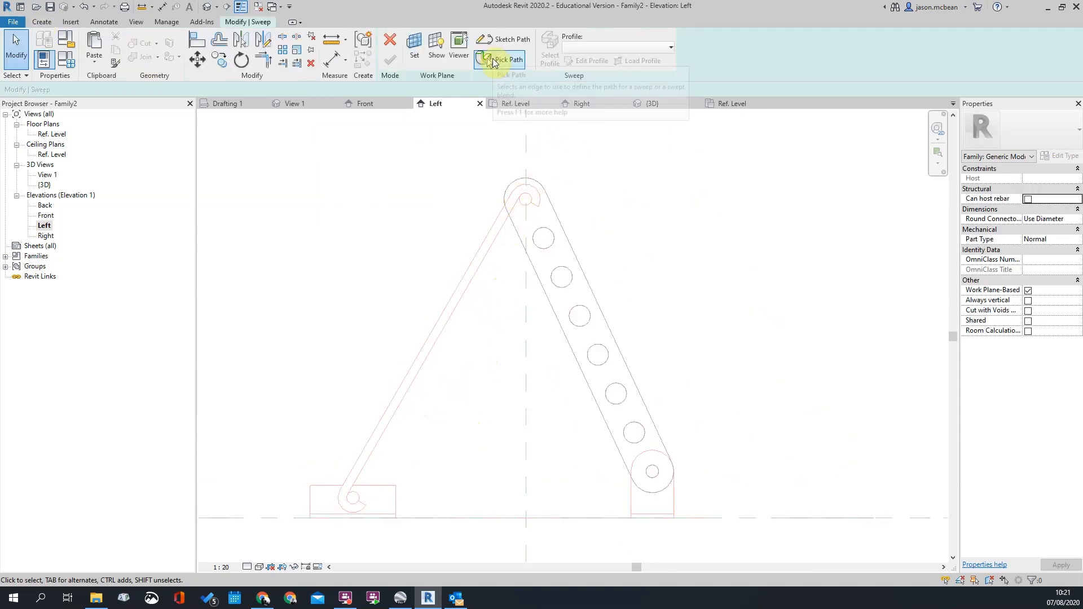
pyautogui.click(493, 60)
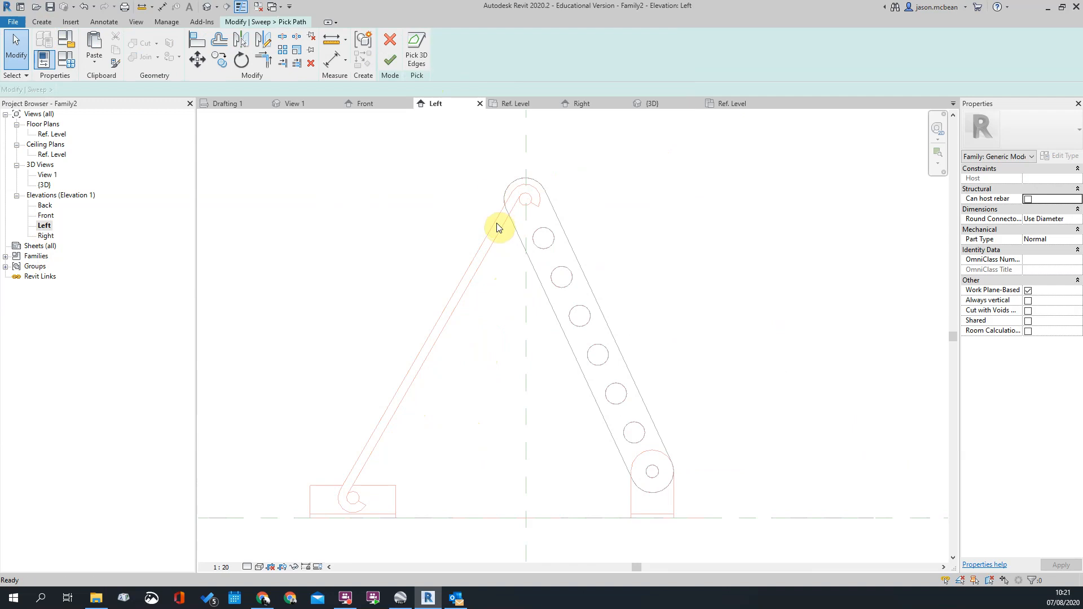
pyautogui.click(390, 39)
pyautogui.click(500, 47)
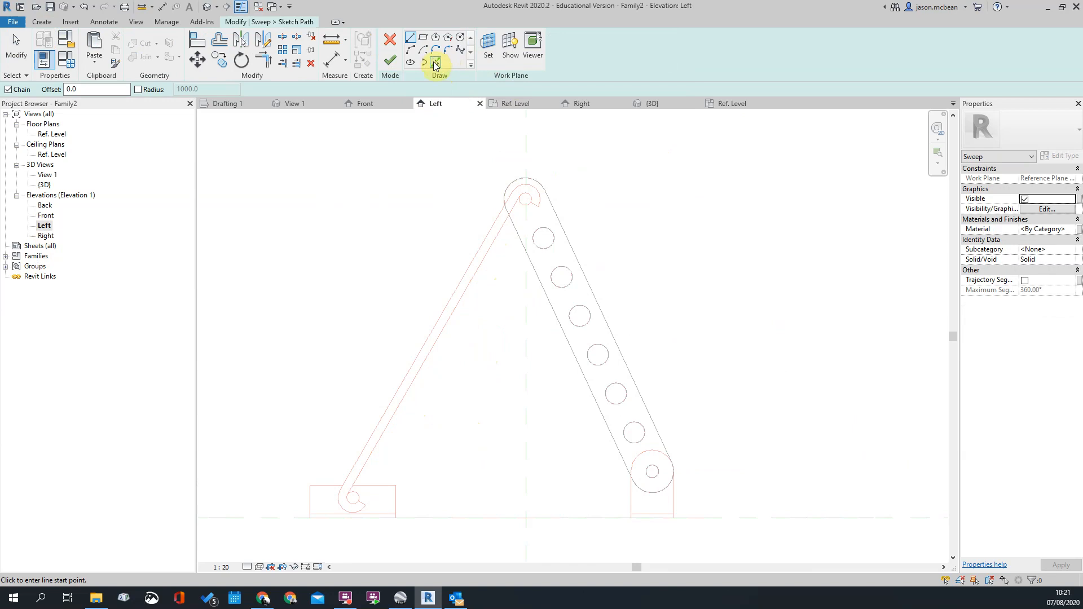
# Trace the diagonal rod's outer edge and both hooked end arcs from the import as the sweep path and finish it
pyautogui.click(434, 62)
pyautogui.click(489, 229)
pyautogui.scroll(4, 526, 197)
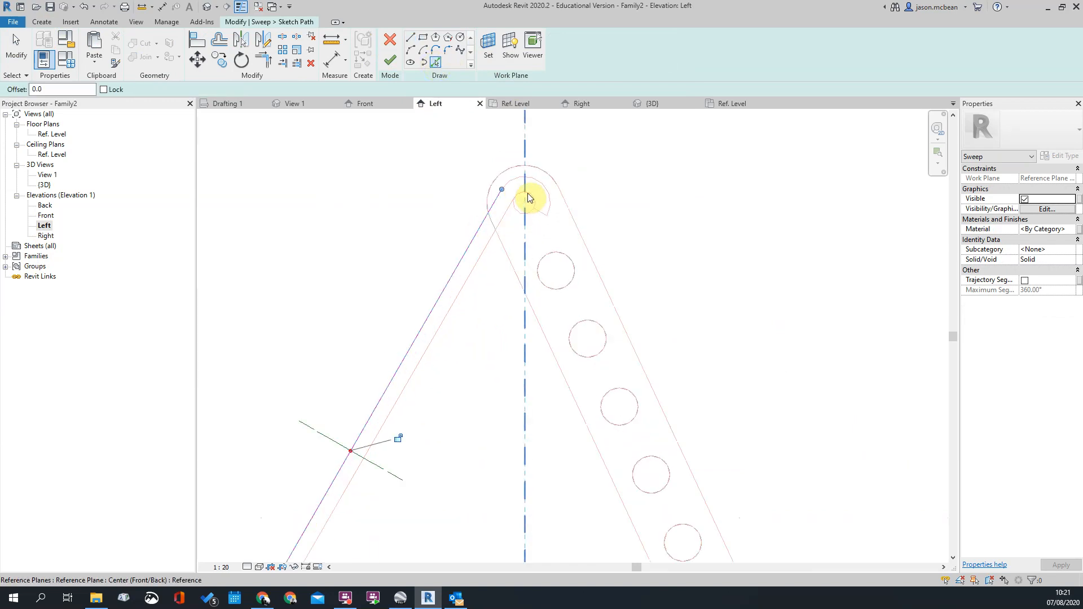
pyautogui.click(510, 178)
pyautogui.scroll(-4, 566, 204)
pyautogui.scroll(4, 429, 412)
pyautogui.click(444, 392)
pyautogui.scroll(-3, 496, 338)
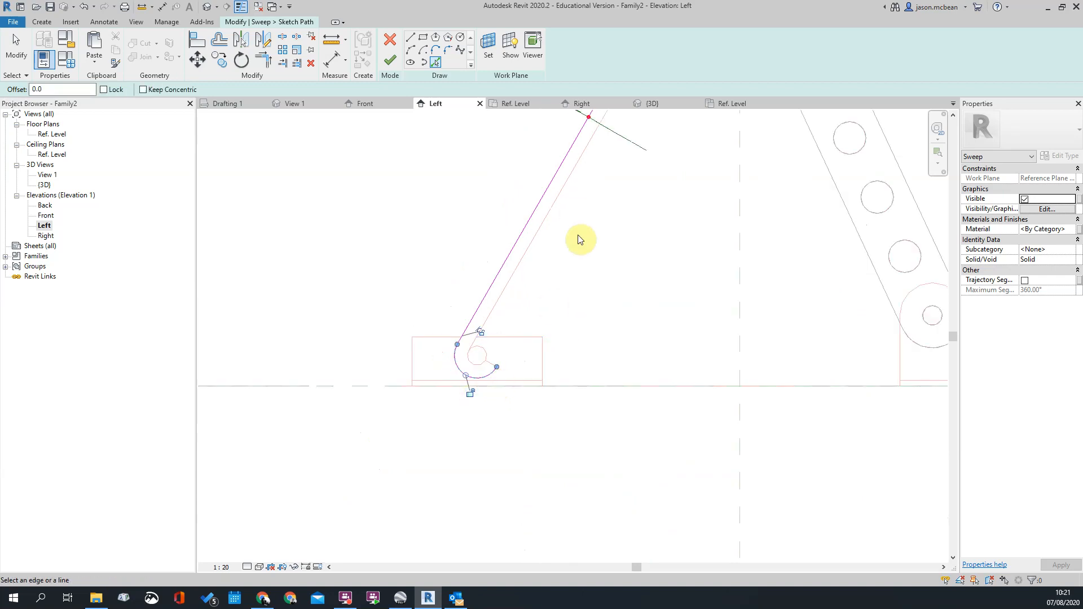
pyautogui.click(390, 60)
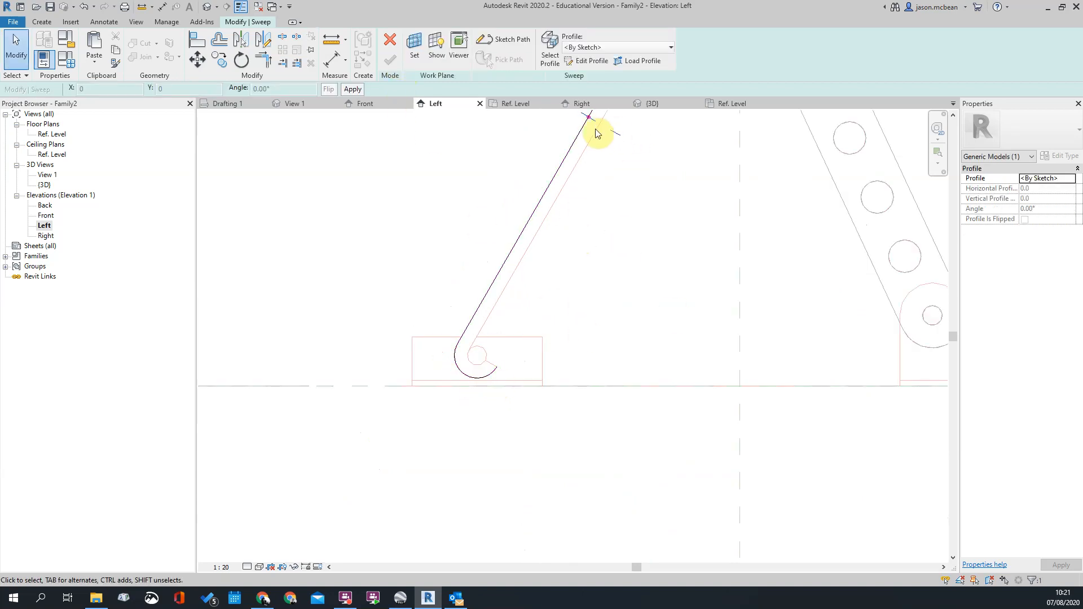
# Sketch a circular profile of radius 15 centred on the path in the {3D} view, and finish the sweep
pyautogui.click(577, 62)
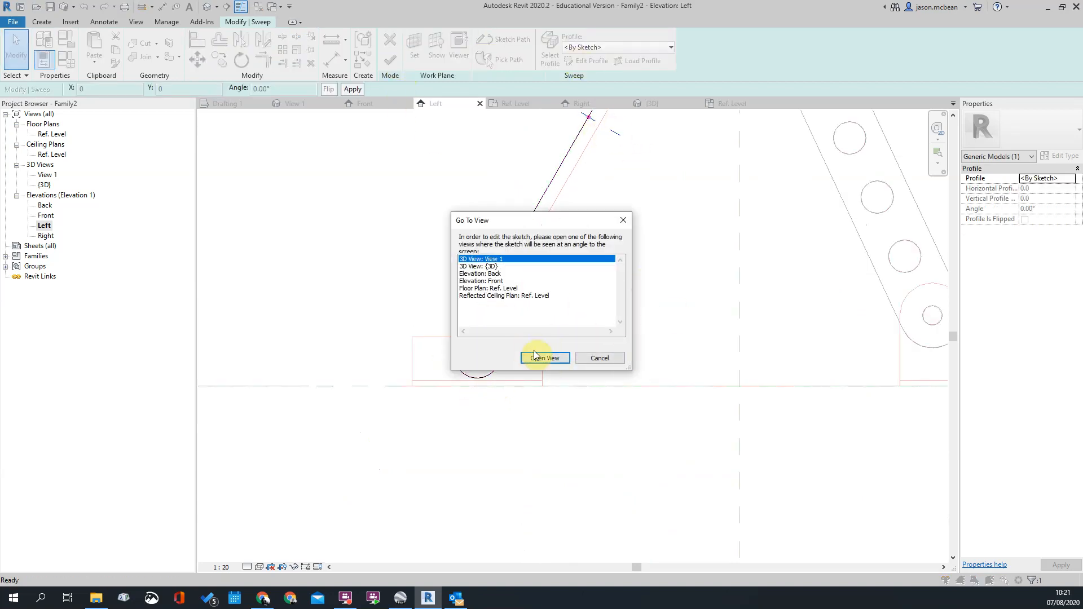
pyautogui.doubleClick(488, 266)
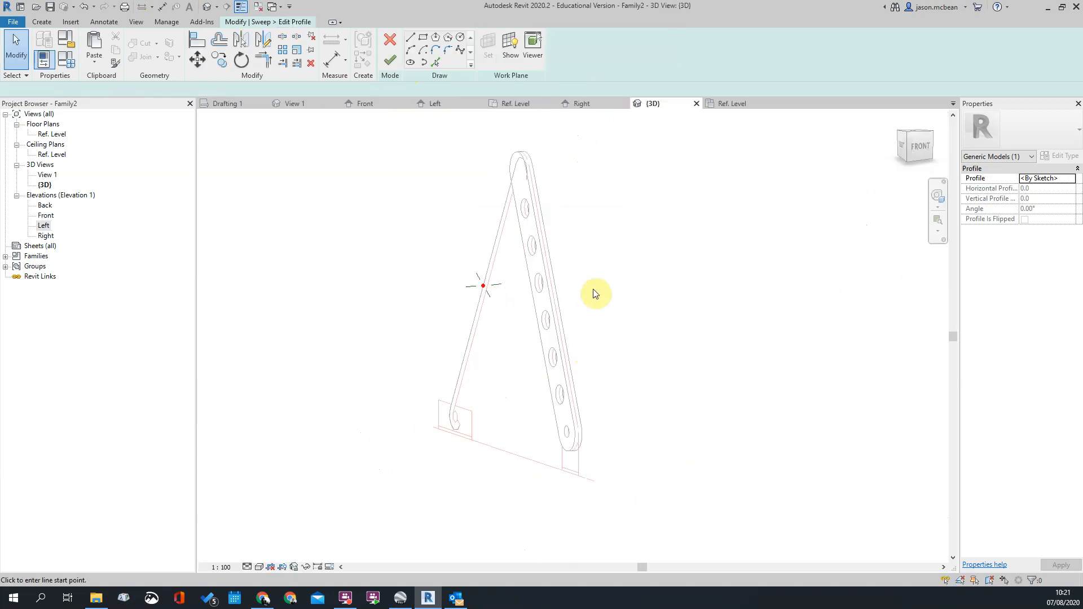
pyautogui.scroll(5, 480, 293)
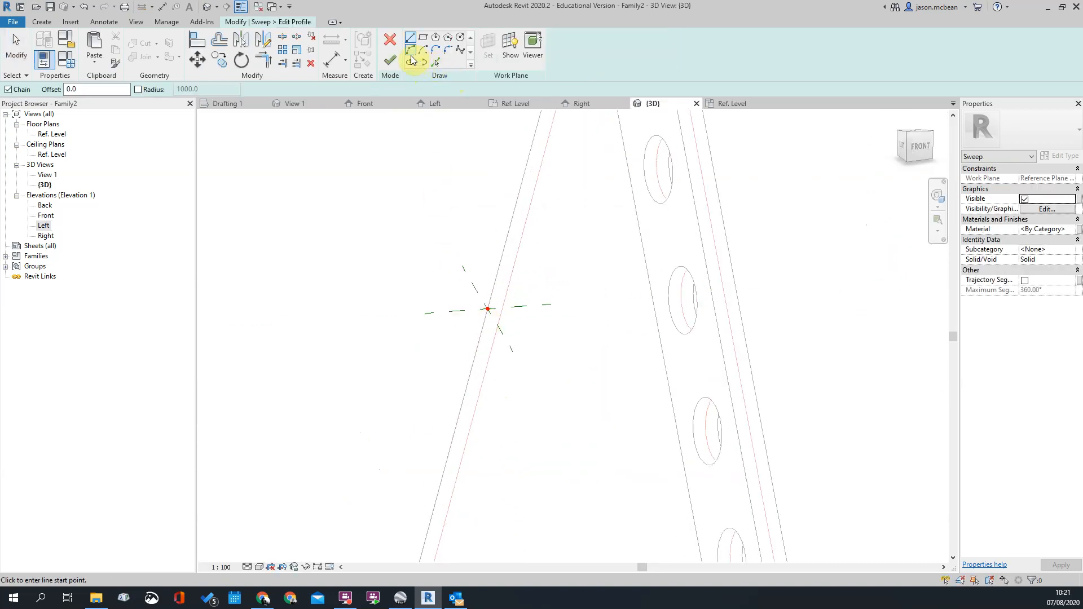
pyautogui.click(460, 45)
pyautogui.scroll(2, 480, 297)
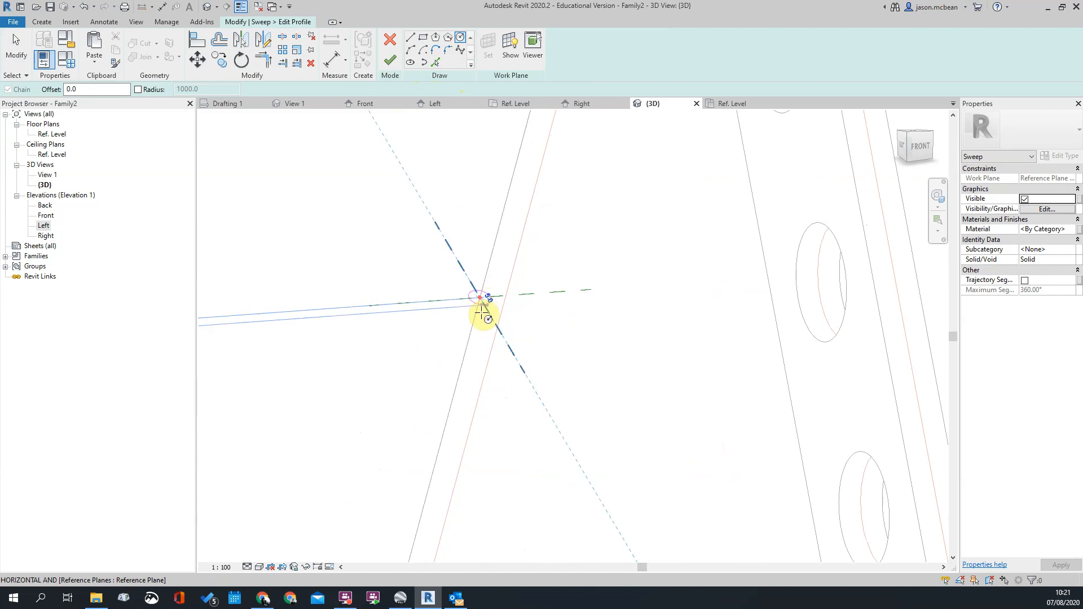
pyautogui.click(481, 312)
pyautogui.write('1')
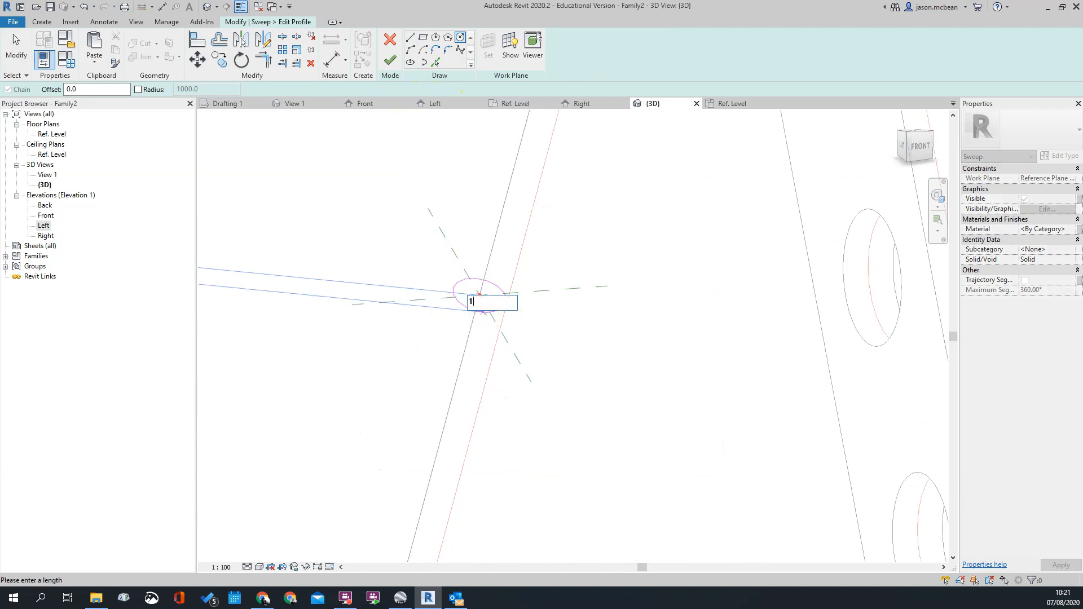
pyautogui.write('5')
pyautogui.press('Return')
pyautogui.scroll(-2, 560, 332)
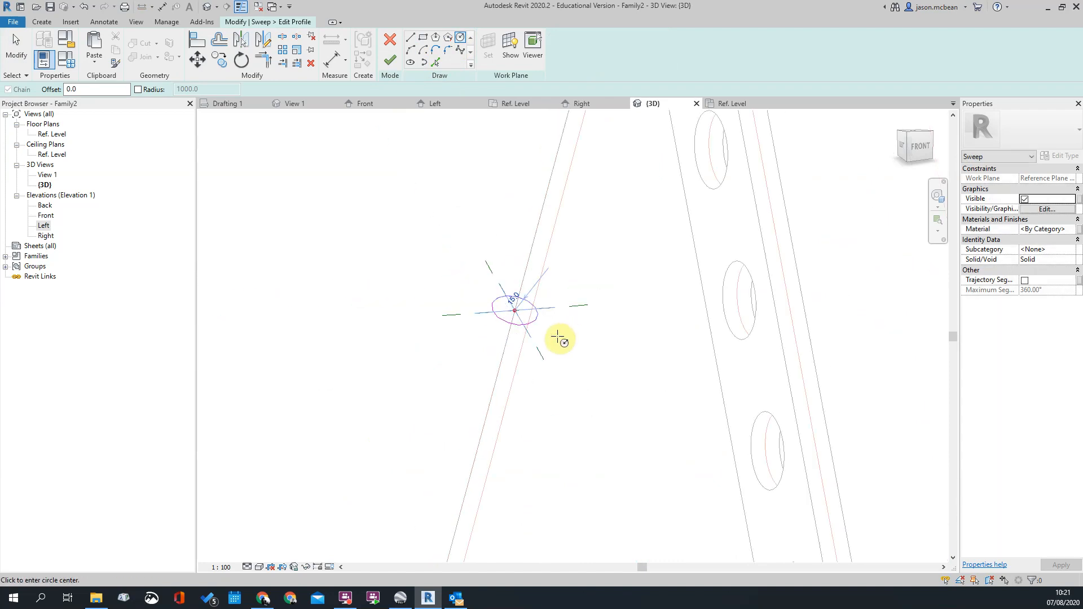
pyautogui.click(393, 63)
pyautogui.scroll(-2, 514, 297)
pyautogui.click(391, 61)
# Examine the swept rod and its hooked ends beside the perforated arm from several angles
pyautogui.scroll(-2, 536, 298)
pyautogui.keyDown('shift'); pyautogui.moveTo(501, 427); pyautogui.dragTo(198, 421, button='middle'); pyautogui.keyUp('shift')
pyautogui.keyDown('shift'); pyautogui.moveTo(337, 251); pyautogui.dragTo(606, 291, button='middle'); pyautogui.keyUp('shift')
pyautogui.keyDown('shift'); pyautogui.moveTo(587, 403); pyautogui.dragTo(656, 403, button='middle'); pyautogui.keyUp('shift')
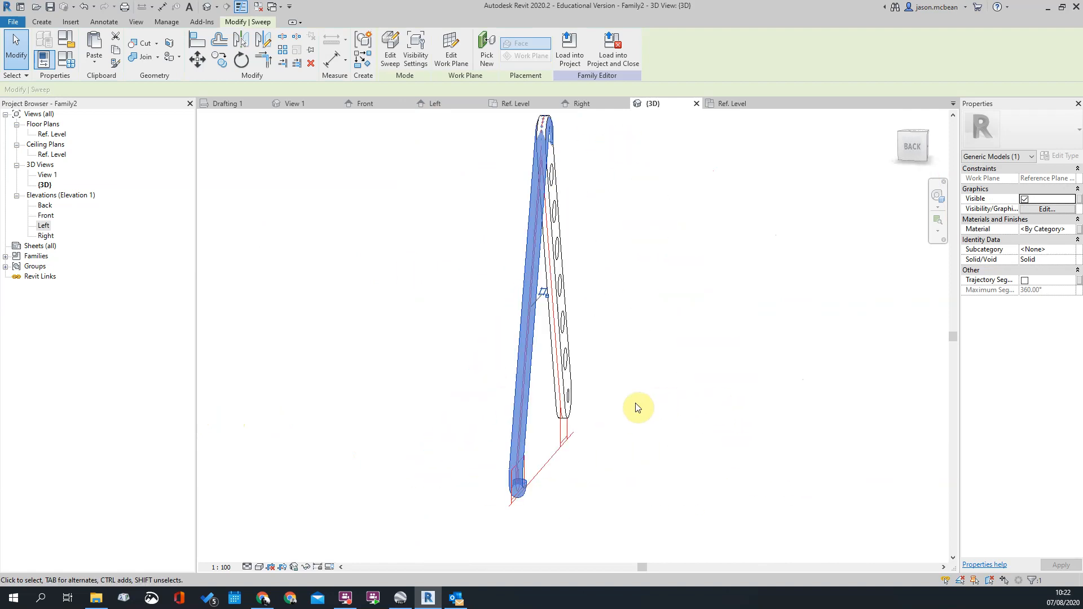
pyautogui.click(656, 403)
pyautogui.click(517, 432)
pyautogui.keyDown('shift'); pyautogui.moveTo(459, 410); pyautogui.dragTo(583, 416, button='middle'); pyautogui.keyUp('shift')
pyautogui.click(582, 356)
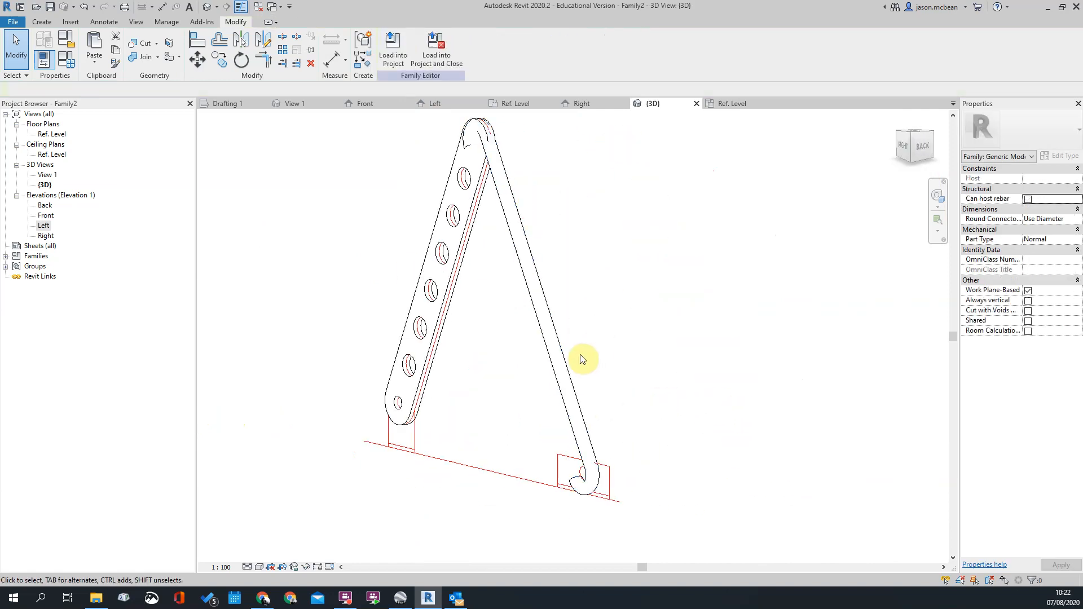
# Set the perforated arm's Extrusion End to 20 and Extrusion Start to 40
pyautogui.click(436, 305)
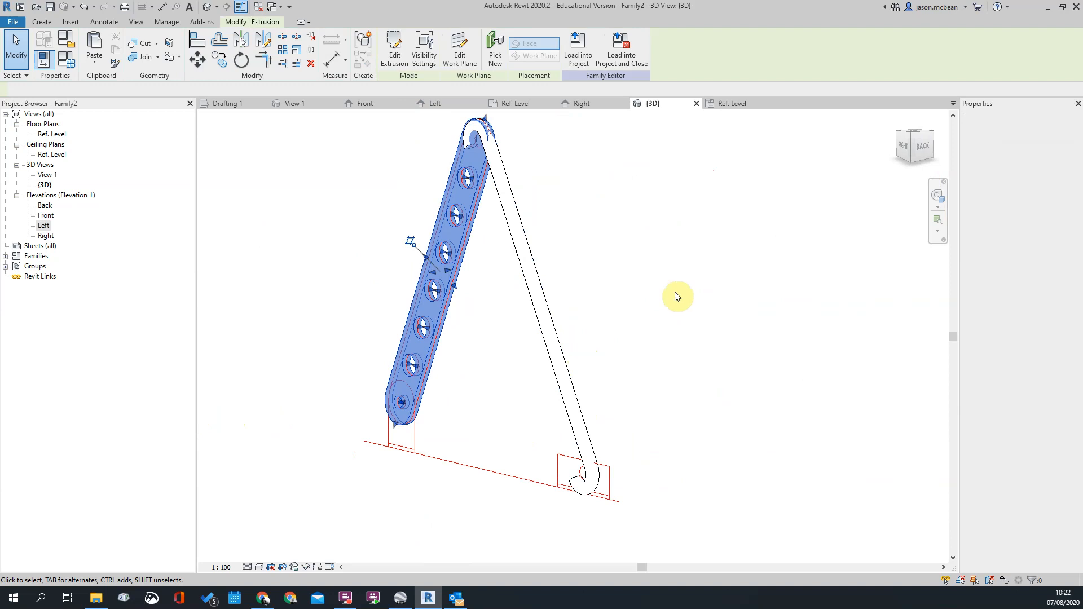
pyautogui.click(1049, 179)
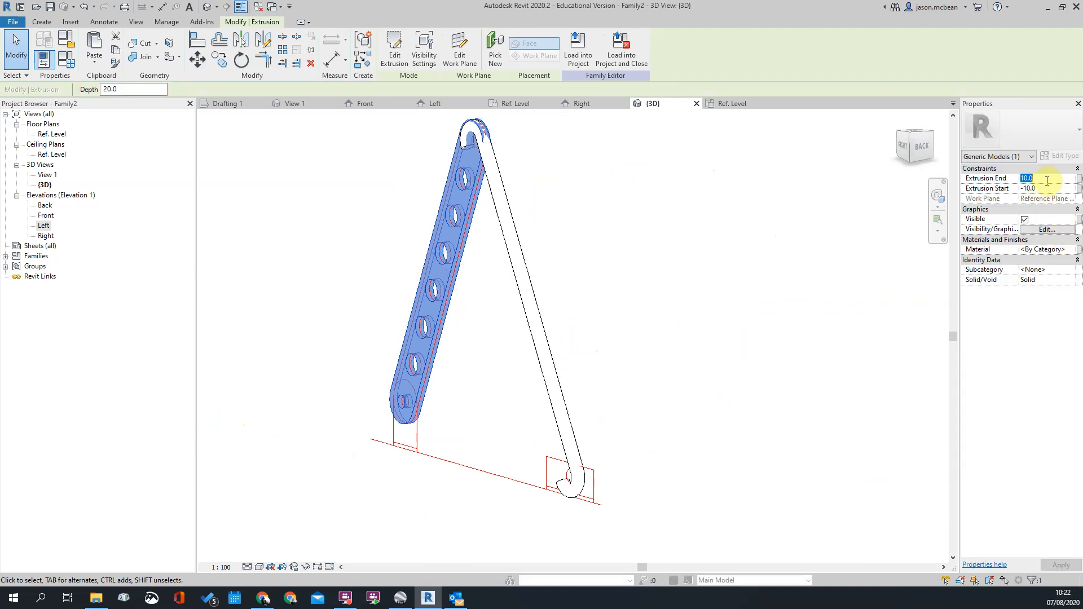
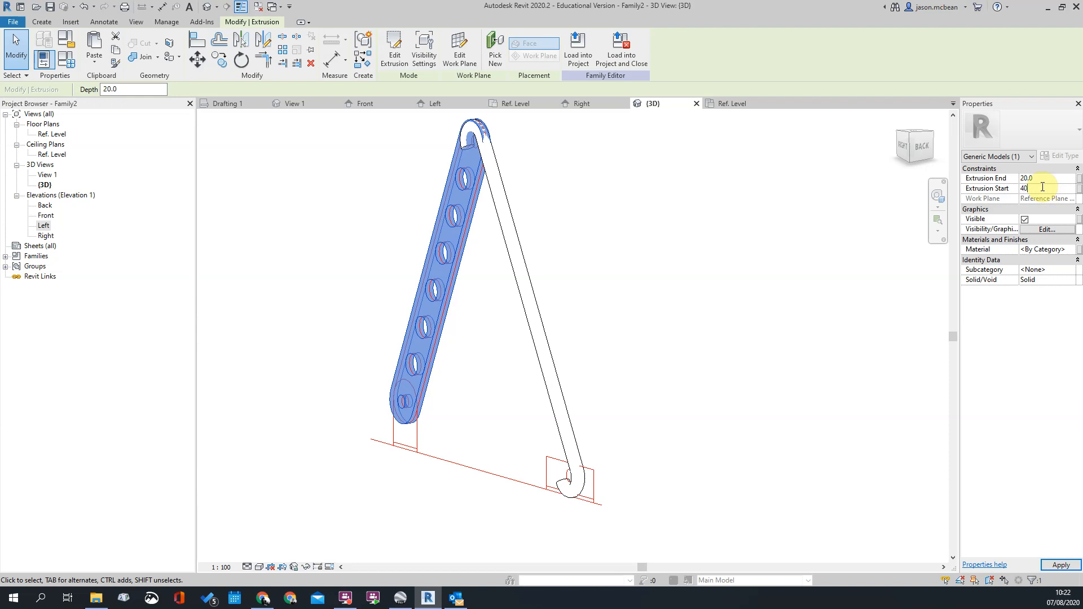
pyautogui.click(646, 239)
# Examine the position of the perforated arm relative to the rod and the rod's lower hook against the import
pyautogui.keyDown('shift'); pyautogui.moveTo(698, 266); pyautogui.dragTo(361, 454, button='middle'); pyautogui.keyUp('shift')
pyautogui.click(306, 442)
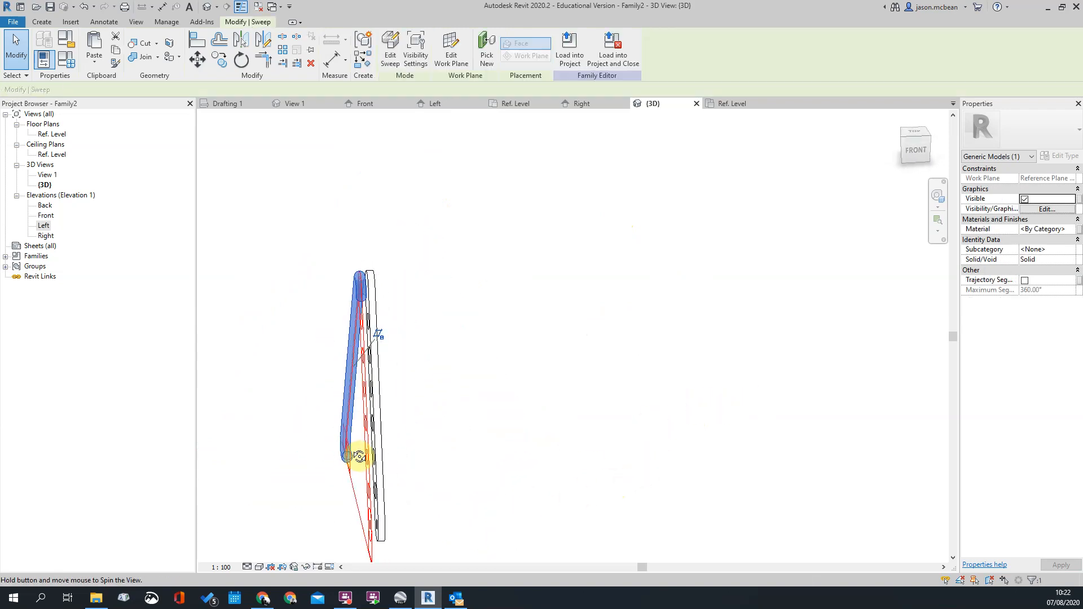
pyautogui.click(486, 415)
pyautogui.scroll(4, 324, 438)
pyautogui.click(382, 410)
pyautogui.click(524, 375)
pyautogui.scroll(-3, 524, 373)
pyautogui.scroll(2, 409, 316)
pyautogui.keyDown('shift'); pyautogui.moveTo(492, 314); pyautogui.dragTo(485, 381, button='middle'); pyautogui.keyUp('shift')
pyautogui.keyDown('shift'); pyautogui.moveTo(438, 413); pyautogui.dragTo(408, 426, button='middle'); pyautogui.keyUp('shift')
pyautogui.scroll(5, 400, 477)
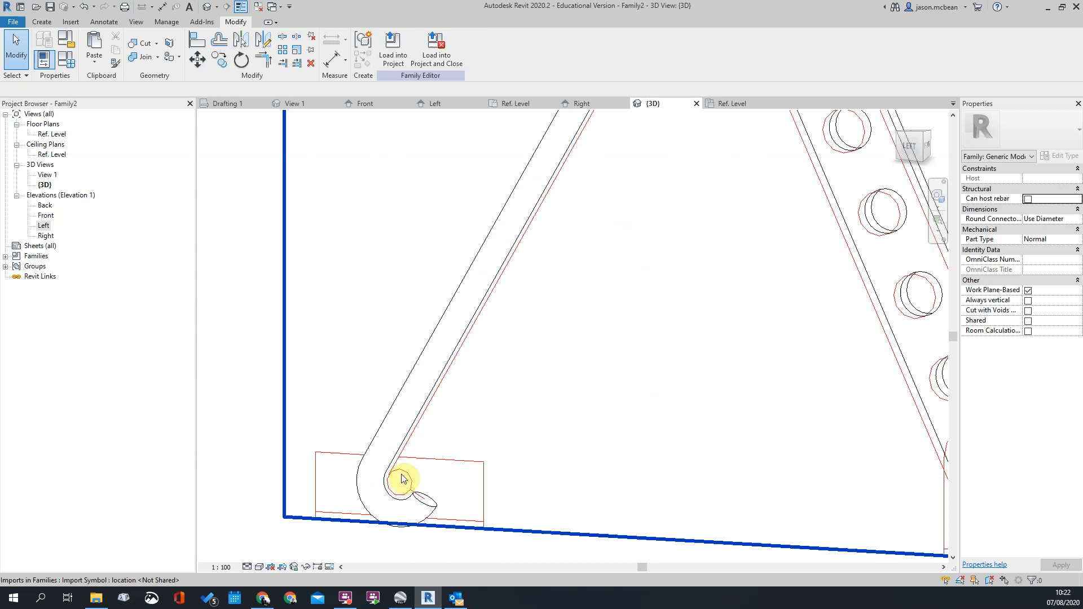
# Edit the swept rod's profile sketch and set the circle's radius to 10
pyautogui.click(400, 443)
pyautogui.scroll(-3, 547, 370)
pyautogui.moveTo(600, 356); pyautogui.dragTo(560, 455, button='middle')
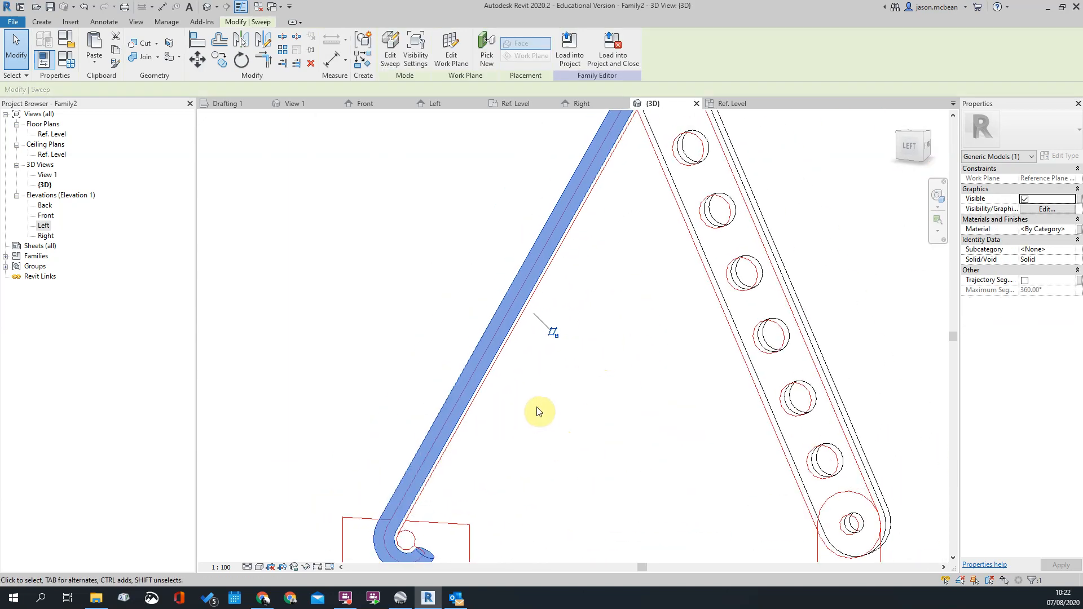
pyautogui.scroll(-1, 537, 411)
pyautogui.scroll(-1, 519, 426)
pyautogui.moveTo(599, 380); pyautogui.dragTo(555, 376, button='middle')
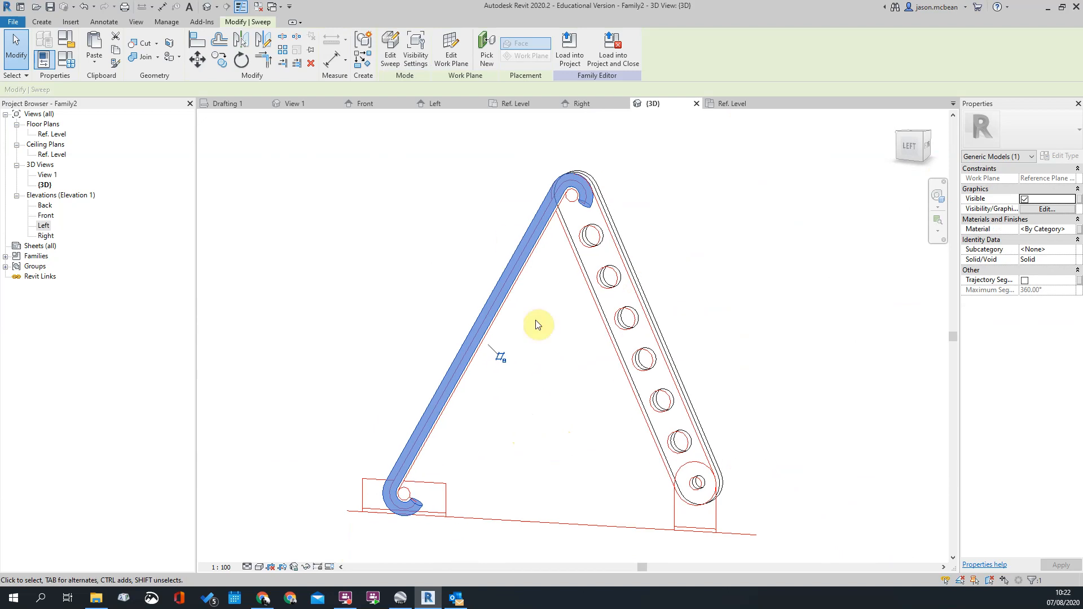
pyautogui.click(389, 52)
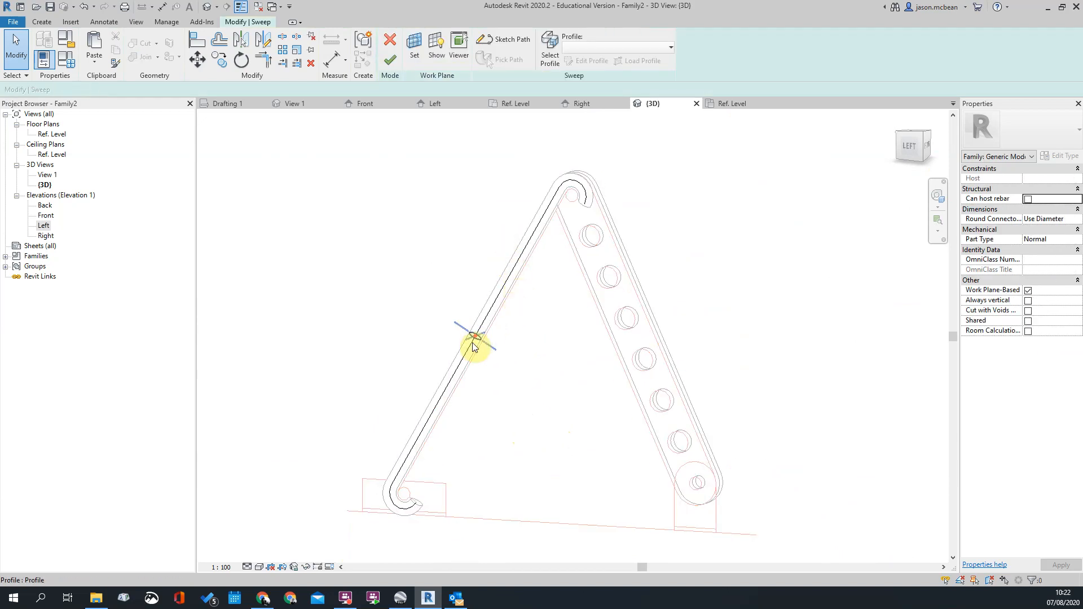
pyautogui.scroll(5, 476, 344)
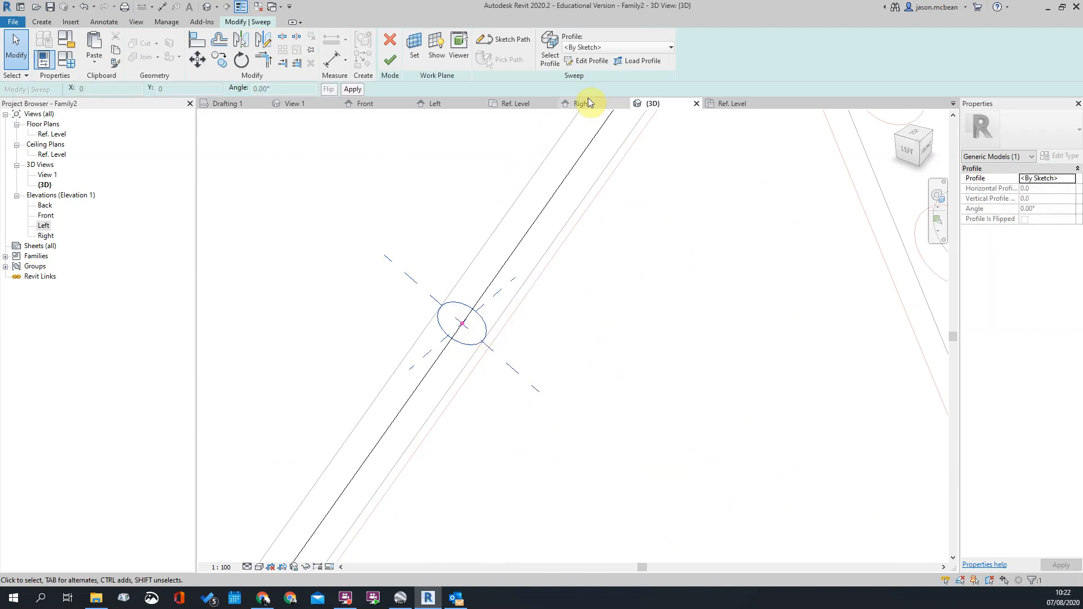
pyautogui.click(585, 63)
pyautogui.click(475, 318)
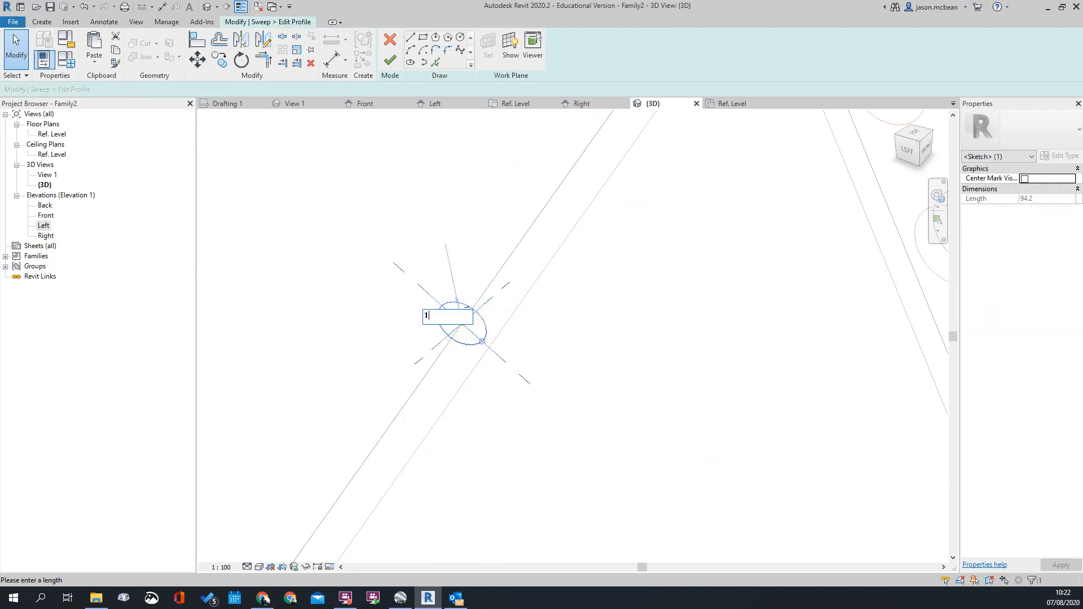
pyautogui.press('Return')
pyautogui.click(626, 360)
# Move the rod's profile circle off-centre so its edge touches the path, and finish the sweep
pyautogui.scroll(2, 452, 335)
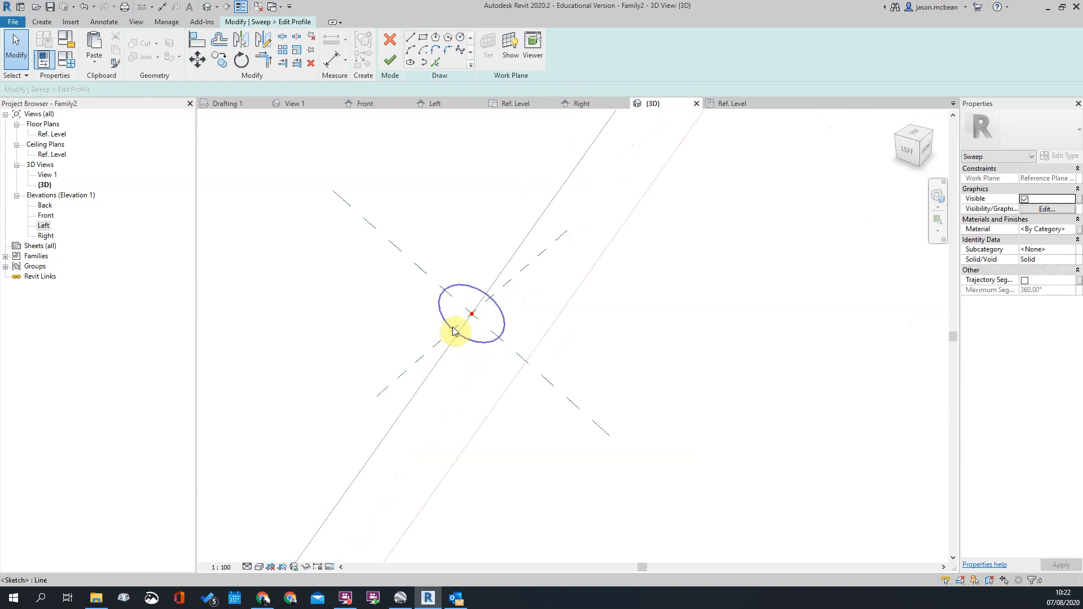
pyautogui.scroll(1, 442, 296)
pyautogui.press('m')
pyautogui.press('v')
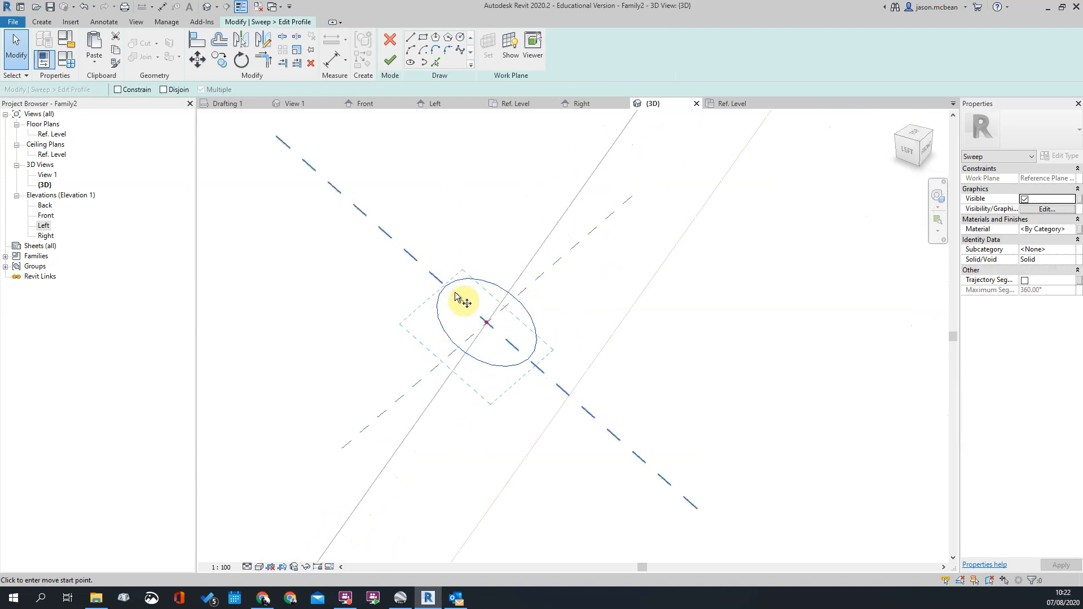
pyautogui.moveTo(467, 305)
pyautogui.keyDown('shift'); pyautogui.mouseDown(button='middle')
pyautogui.moveTo(745, 341)
pyautogui.moveTo(694, 440)
pyautogui.moveTo(614, 355)
pyautogui.moveTo(519, 305)
pyautogui.moveTo(544, 375)
pyautogui.moveTo(643, 398)
pyautogui.mouseUp(button='middle'); pyautogui.keyUp('shift')
pyautogui.click(520, 305)
pyautogui.click(515, 331)
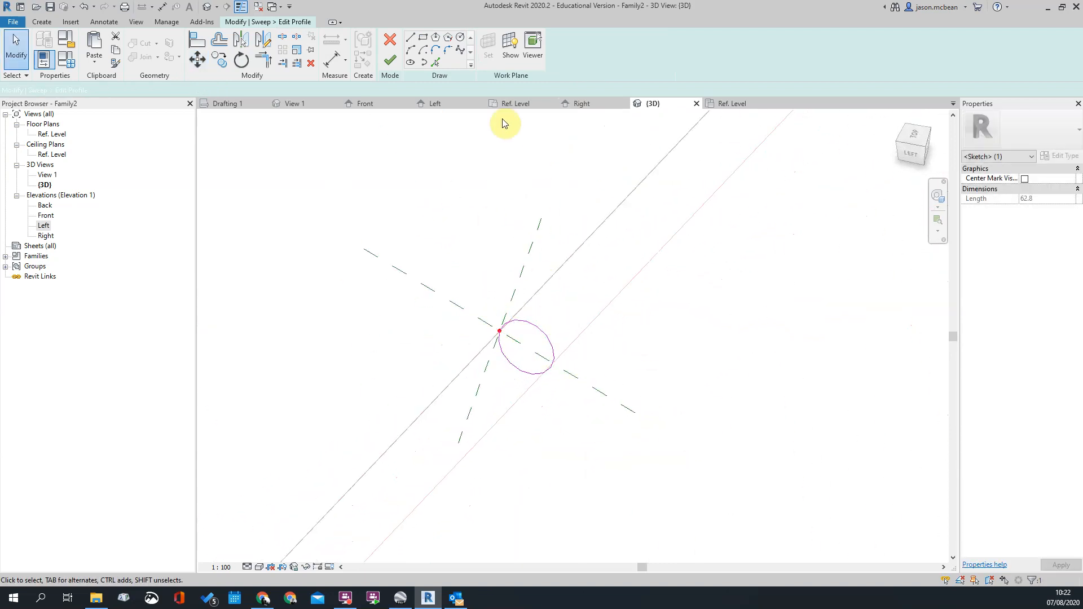
pyautogui.click(390, 59)
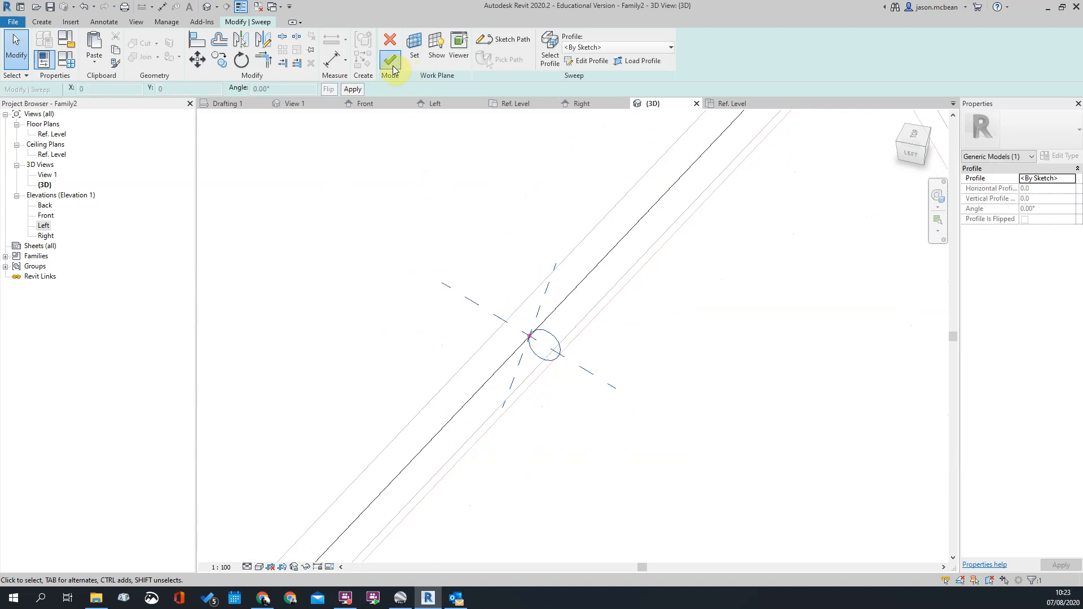
pyautogui.click(392, 65)
pyautogui.moveTo(556, 285)
pyautogui.keyDown('shift'); pyautogui.mouseDown(button='middle')
pyautogui.moveTo(594, 434)
pyautogui.moveTo(660, 331)
pyautogui.moveTo(667, 261)
pyautogui.moveTo(568, 282)
pyautogui.mouseUp(button='middle'); pyautogui.keyUp('shift')
pyautogui.click(576, 386)
# Set the perforated arm's Extrusion End to 15 and Extrusion Start to 30
pyautogui.keyDown('shift'); pyautogui.moveTo(743, 342); pyautogui.dragTo(590, 237, button='middle'); pyautogui.keyUp('shift')
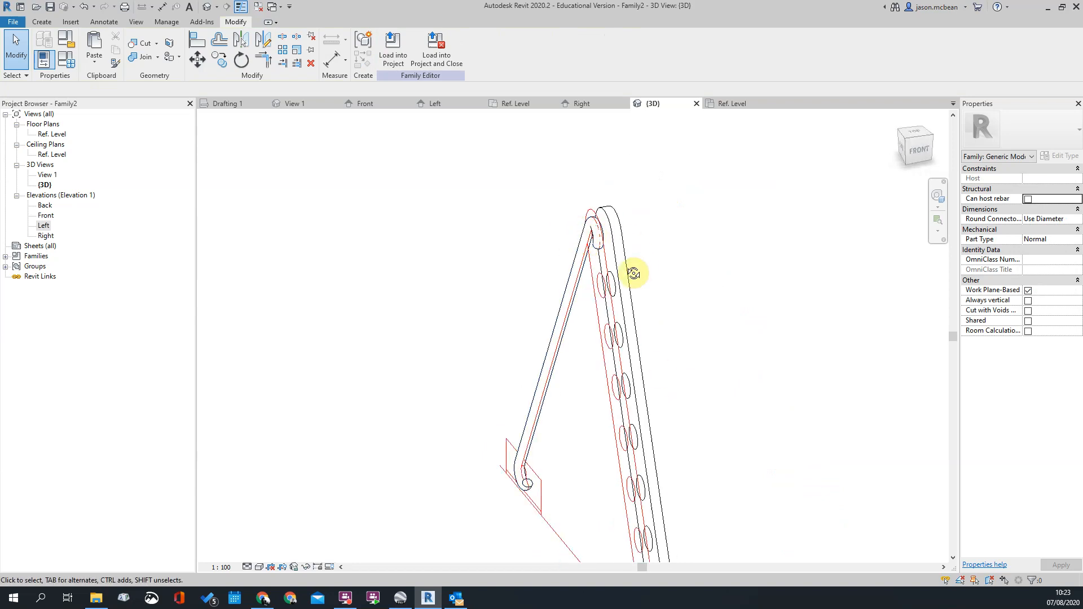
pyautogui.keyDown('shift'); pyautogui.moveTo(640, 267); pyautogui.dragTo(590, 251, button='middle'); pyautogui.keyUp('shift')
pyautogui.click(590, 252)
pyautogui.click(1055, 178)
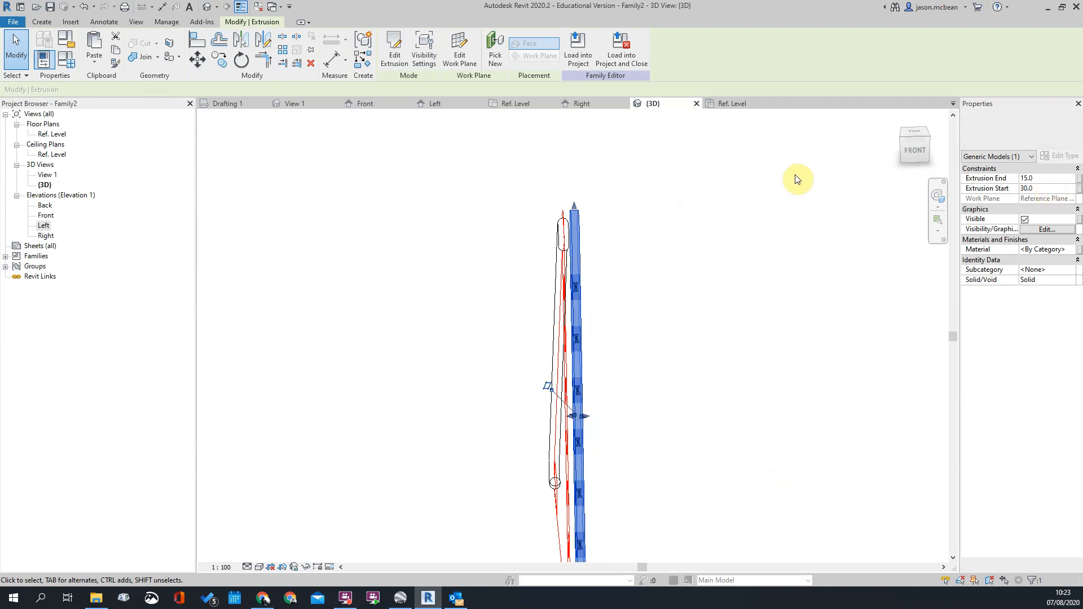
pyautogui.click(691, 259)
pyautogui.keyDown('shift'); pyautogui.moveTo(684, 295); pyautogui.dragTo(563, 303, button='middle'); pyautogui.keyUp('shift')
pyautogui.keyDown('shift'); pyautogui.moveTo(796, 282); pyautogui.dragTo(660, 219, button='middle'); pyautogui.keyUp('shift')
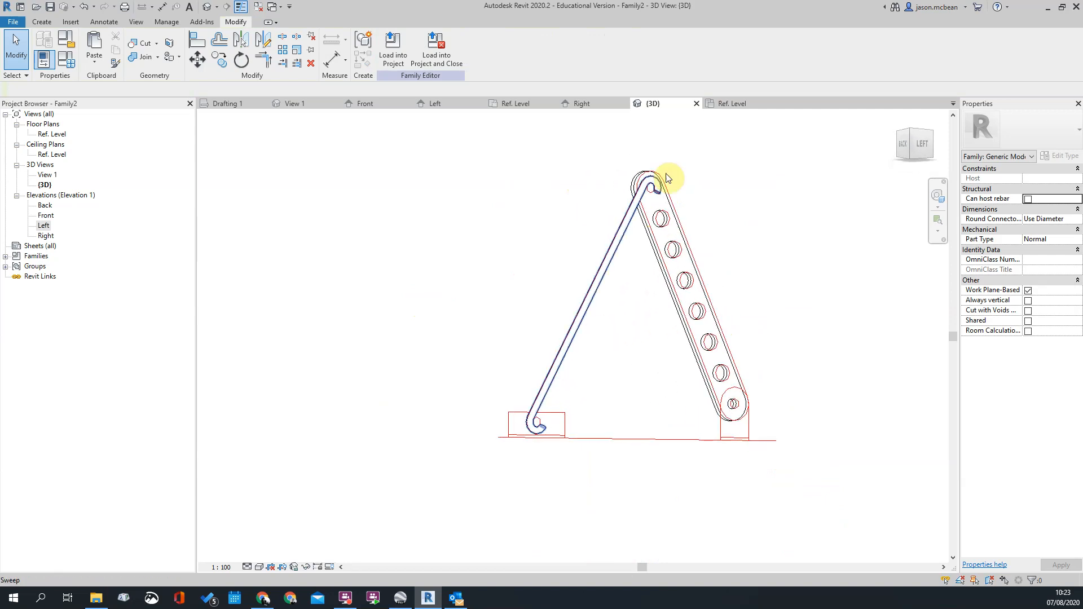
pyautogui.scroll(5, 657, 205)
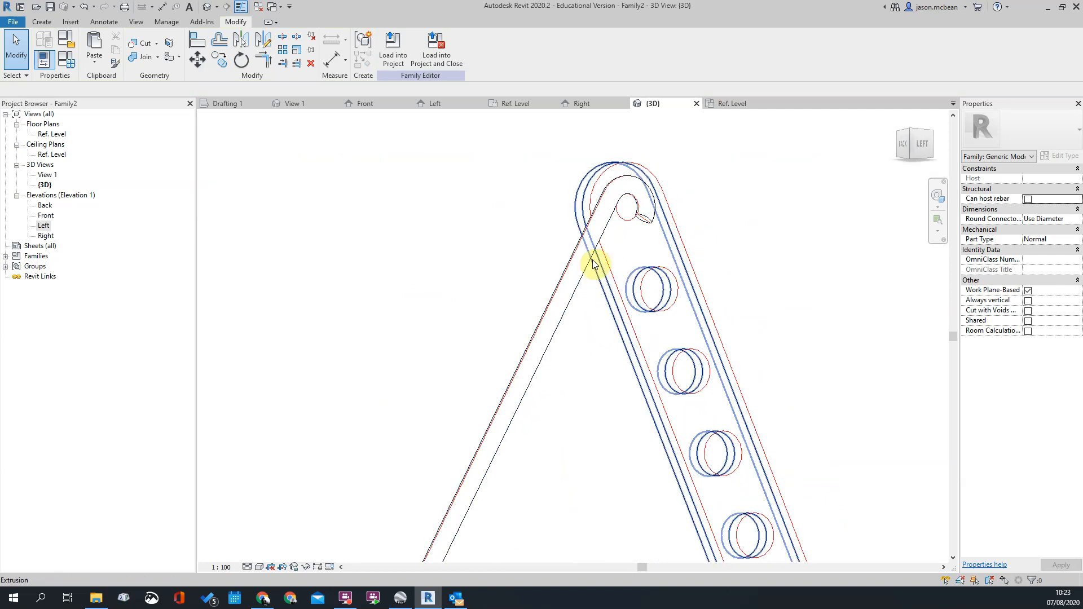
pyautogui.click(594, 261)
pyautogui.scroll(-3, 598, 264)
pyautogui.keyDown('shift'); pyautogui.moveTo(718, 242); pyautogui.dragTo(636, 273, button='middle'); pyautogui.keyUp('shift')
pyautogui.click(219, 202)
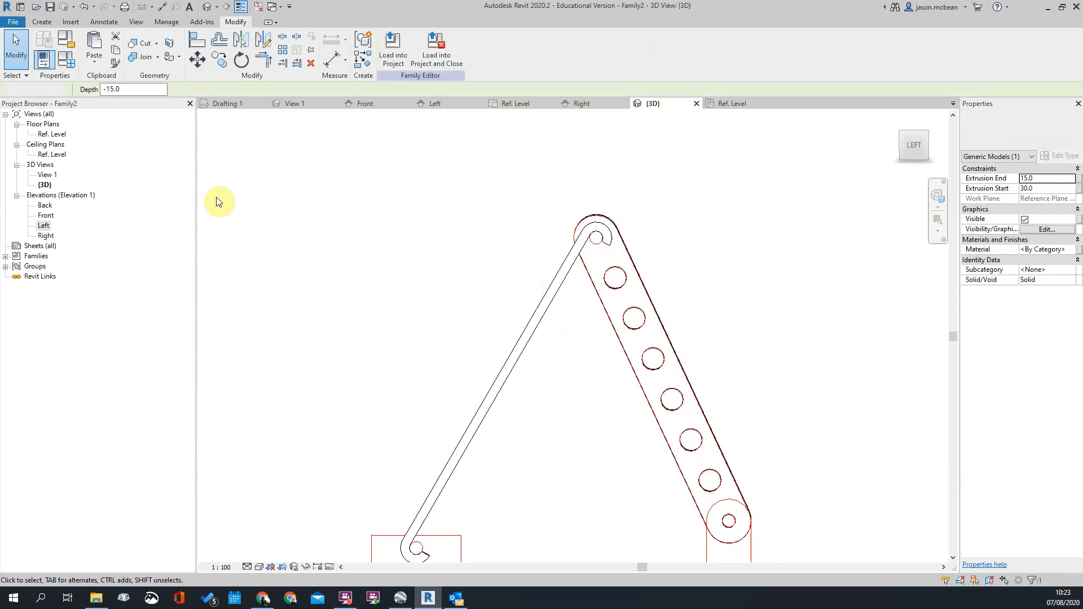
# In the Left elevation, extrude the imported circles inside the rod's upper and lower hooks from -10 to 10 as pins
pyautogui.doubleClick(52, 134)
pyautogui.doubleClick(43, 225)
pyautogui.scroll(-2, 576, 306)
pyautogui.scroll(1, 665, 297)
pyautogui.moveTo(665, 297); pyautogui.dragTo(486, 426, button='middle')
pyautogui.scroll(3, 467, 154)
pyautogui.moveTo(466, 154); pyautogui.dragTo(355, 199, button='middle')
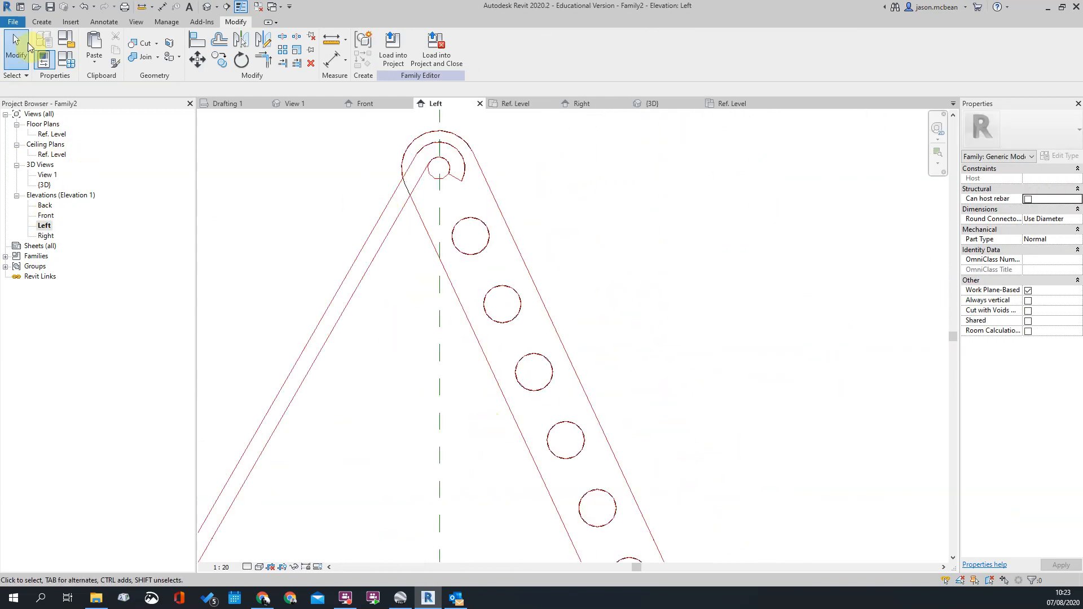
pyautogui.click(43, 23)
pyautogui.scroll(3, 417, 164)
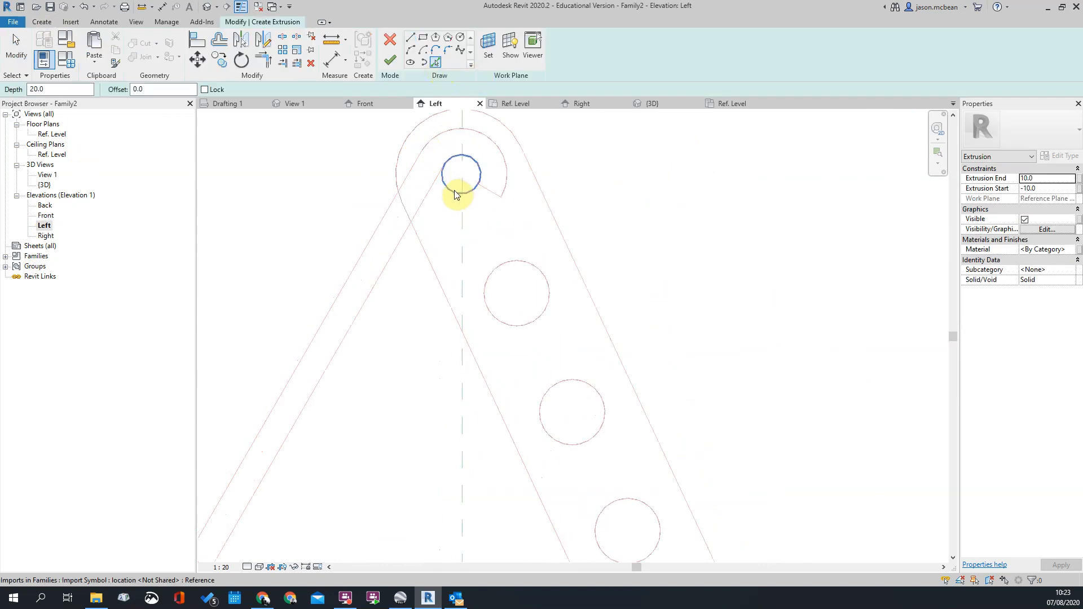
pyautogui.scroll(-3, 599, 180)
pyautogui.click(385, 416)
pyautogui.scroll(-3, 496, 339)
pyautogui.click(390, 61)
pyautogui.click(509, 252)
pyautogui.moveTo(391, 295); pyautogui.dragTo(575, 339, button='middle')
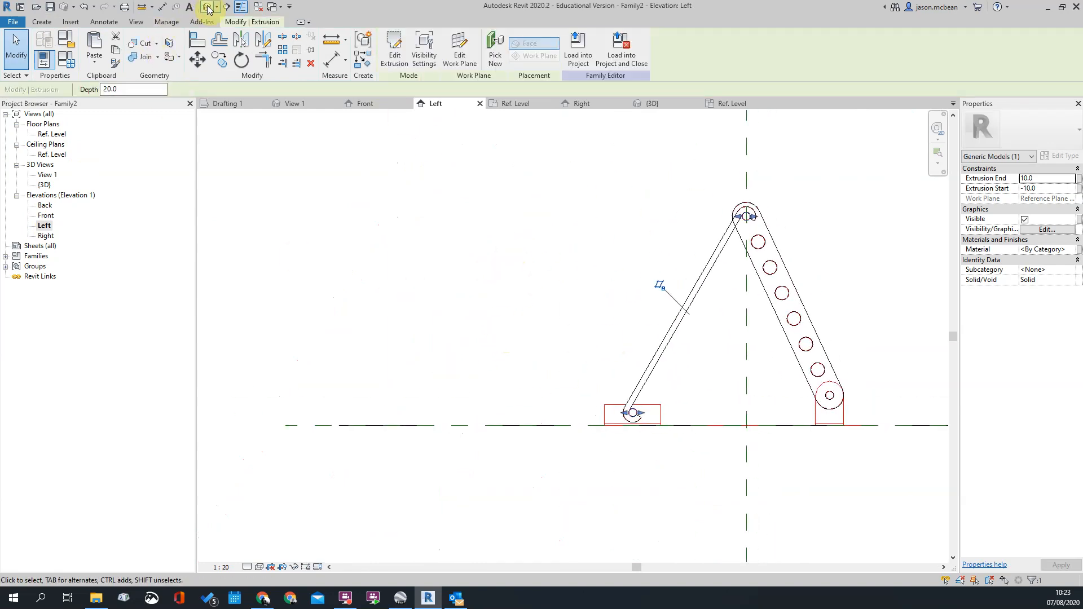
# In the {3D} view, extend the pin extrusion's end to 15 so it meets the perforated arm
pyautogui.click(207, 8)
pyautogui.keyDown('shift'); pyautogui.moveTo(423, 290); pyautogui.dragTo(635, 224, button='middle'); pyautogui.keyUp('shift')
pyautogui.click(653, 225)
pyautogui.keyDown('shift'); pyautogui.moveTo(720, 295); pyautogui.dragTo(709, 266, button='middle'); pyautogui.keyUp('shift')
pyautogui.click(652, 440)
pyautogui.press('a')
pyautogui.press('l')
pyautogui.press('Escape')
# Examine the pins and the gap between the rod and the perforated arm from several angles
pyautogui.scroll(-2, 709, 266)
pyautogui.keyDown('shift'); pyautogui.moveTo(751, 425); pyautogui.dragTo(795, 478, button='middle'); pyautogui.keyUp('shift')
pyautogui.scroll(4, 645, 411)
pyautogui.keyDown('shift'); pyautogui.moveTo(718, 423); pyautogui.dragTo(745, 470, button='middle'); pyautogui.keyUp('shift')
pyautogui.scroll(-2, 755, 328)
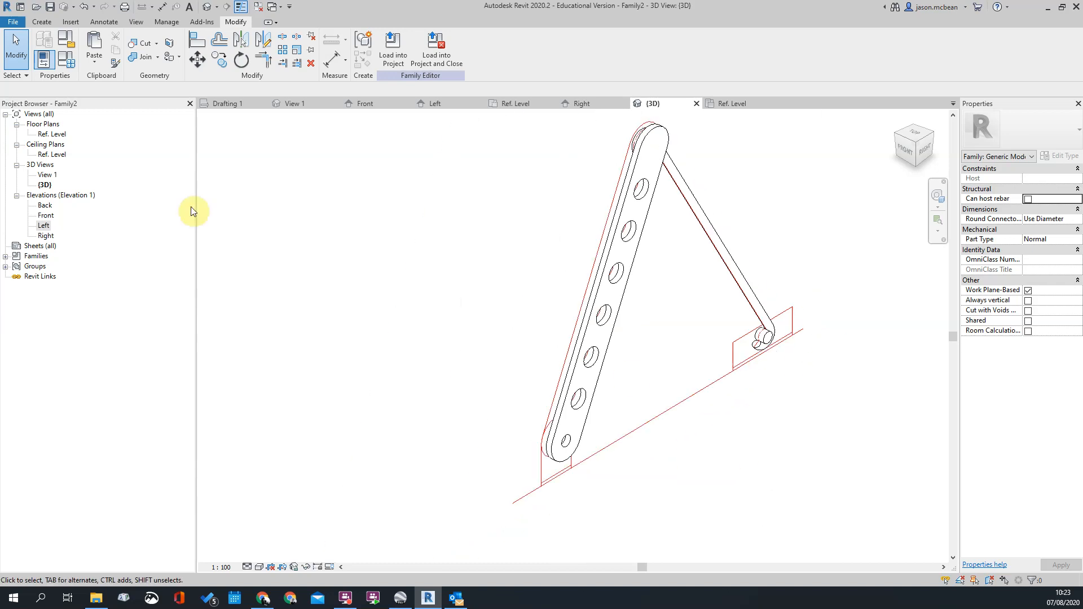
pyautogui.doubleClick(42, 124)
pyautogui.scroll(2, 573, 442)
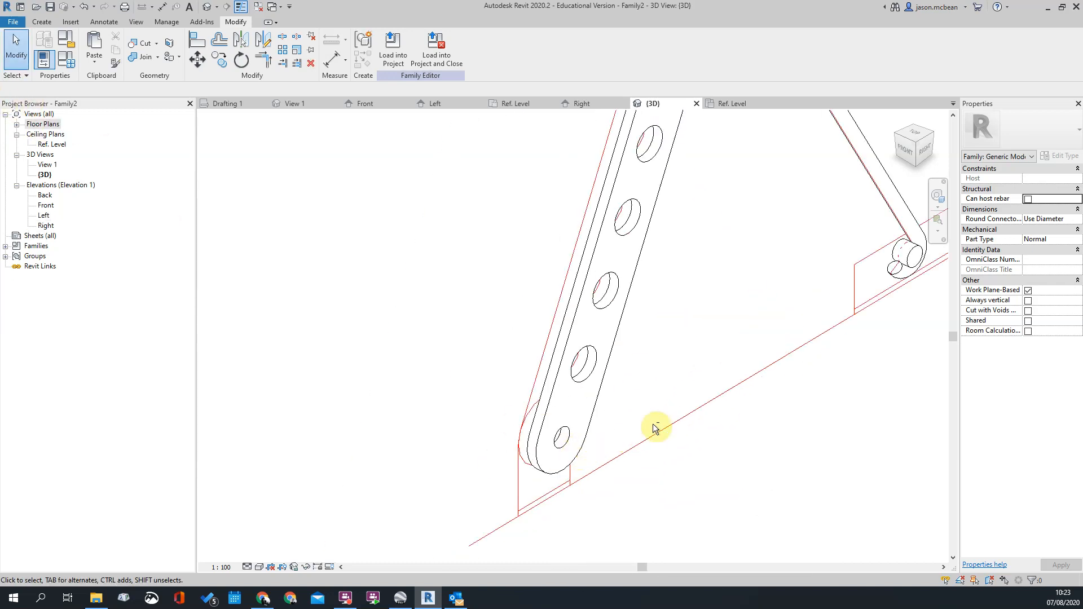
pyautogui.keyDown('shift'); pyautogui.moveTo(604, 428); pyautogui.dragTo(715, 431, button='middle'); pyautogui.keyUp('shift')
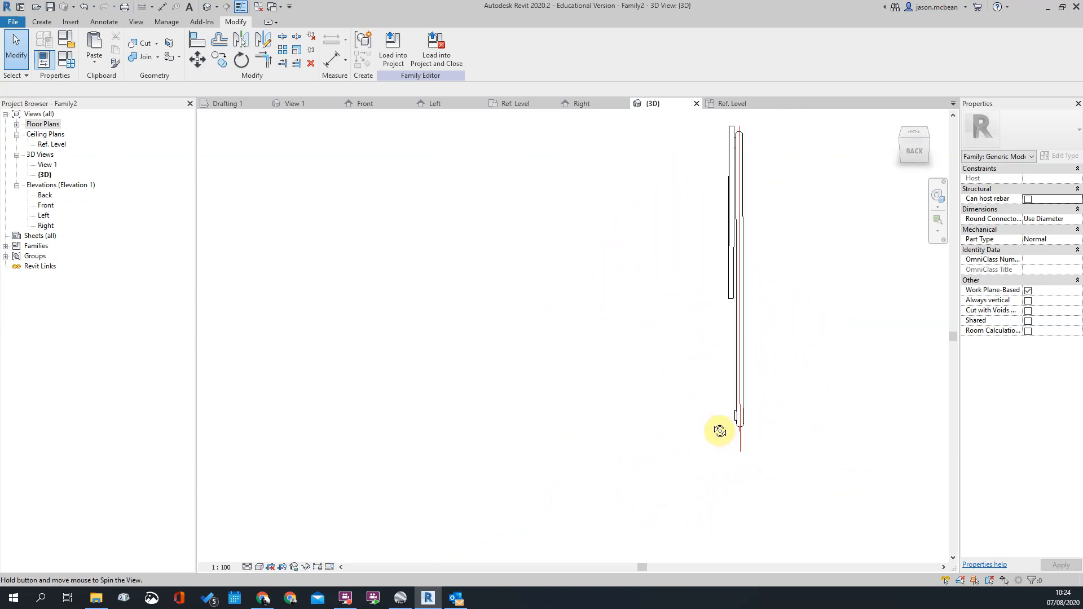
pyautogui.keyDown('shift'); pyautogui.moveTo(732, 446); pyautogui.dragTo(629, 450, button='middle'); pyautogui.keyUp('shift')
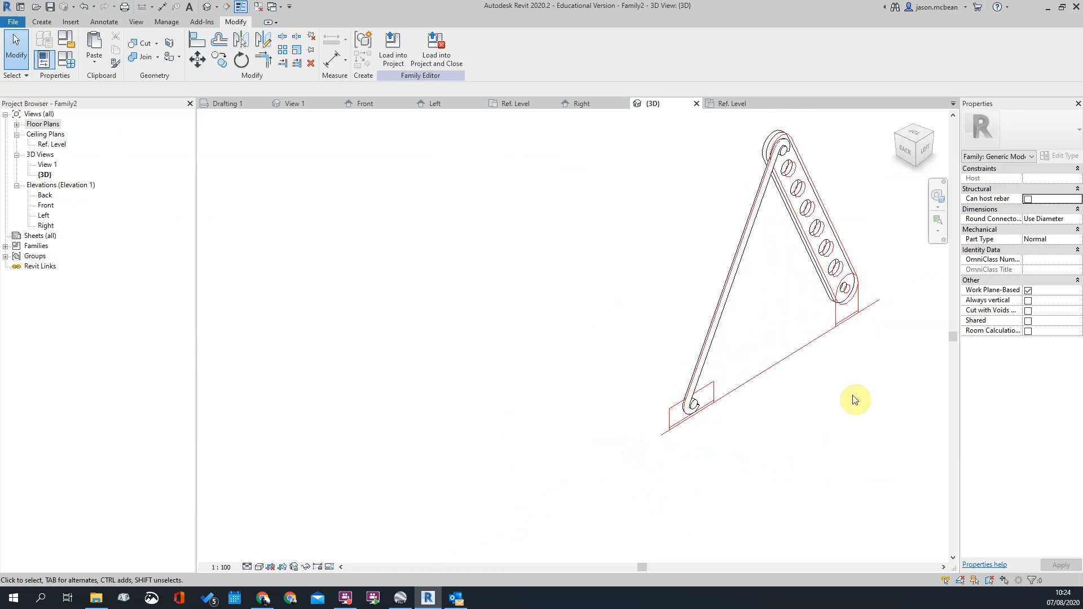
# Set the perforated arm's Extrusion Start to 25
pyautogui.scroll(2, 883, 353)
pyautogui.keyDown('shift'); pyautogui.moveTo(856, 343); pyautogui.dragTo(762, 333, button='middle'); pyautogui.keyUp('shift')
pyautogui.scroll(4, 684, 244)
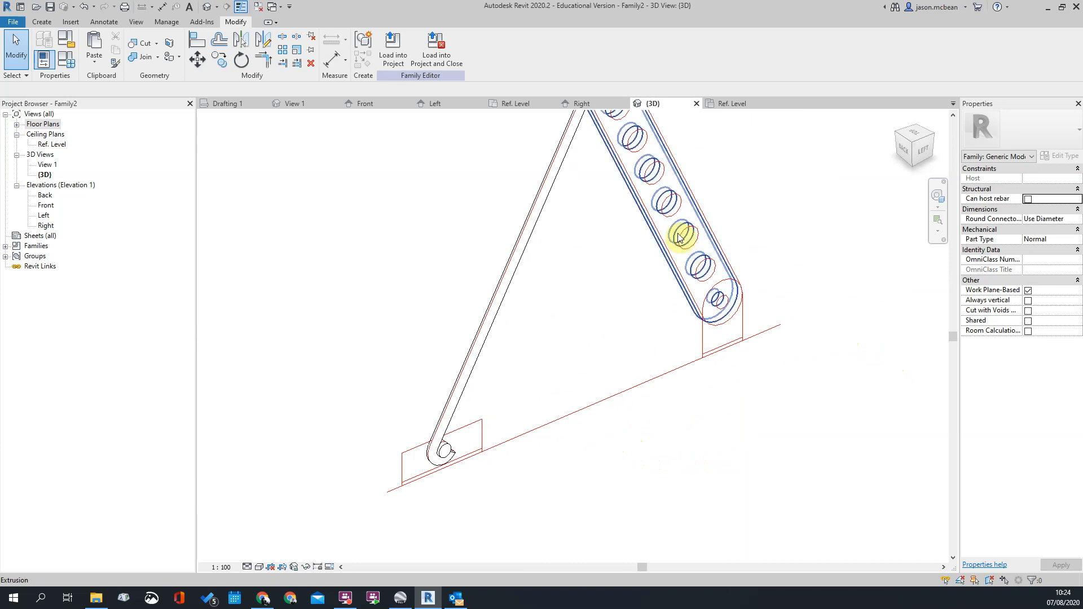
pyautogui.click(658, 272)
pyautogui.keyDown('shift'); pyautogui.moveTo(658, 272); pyautogui.dragTo(810, 314, button='middle'); pyautogui.keyUp('shift')
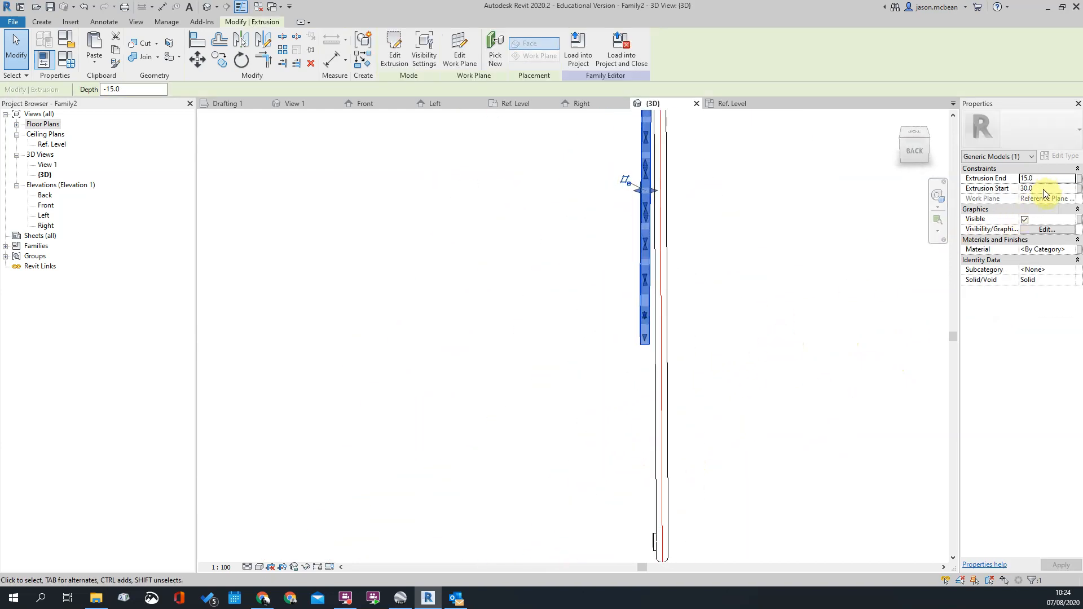
pyautogui.click(1043, 189)
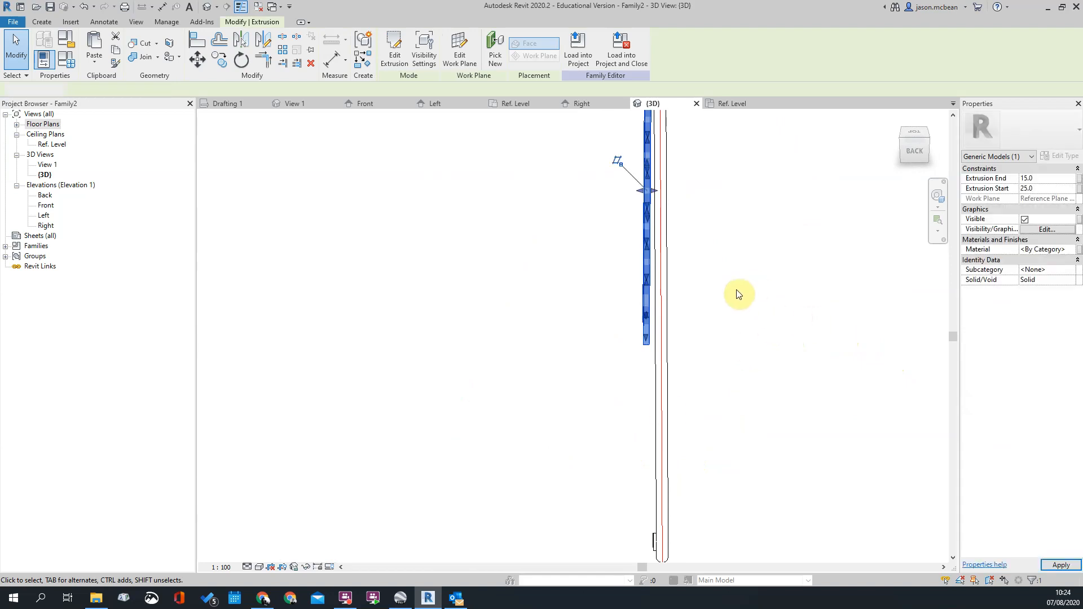
pyautogui.click(744, 327)
# Examine the pin extrusion at both hooks and the arm's position from the front and right sides
pyautogui.keyDown('shift'); pyautogui.moveTo(695, 147); pyautogui.dragTo(686, 330, button='middle'); pyautogui.keyUp('shift')
pyautogui.keyDown('shift'); pyautogui.moveTo(672, 476); pyautogui.dragTo(725, 374, button='middle'); pyautogui.keyUp('shift')
pyautogui.scroll(-2, 715, 358)
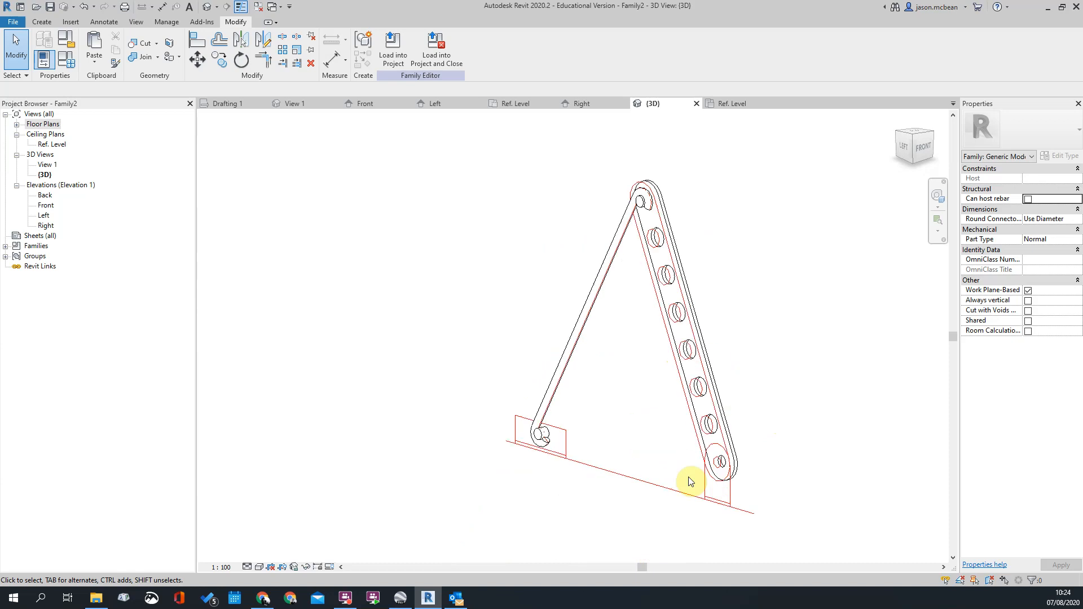
pyautogui.scroll(5, 508, 430)
pyautogui.click(510, 434)
pyautogui.scroll(-3, 593, 387)
pyautogui.keyDown('shift'); pyautogui.moveTo(593, 387); pyautogui.dragTo(455, 411, button='middle'); pyautogui.keyUp('shift')
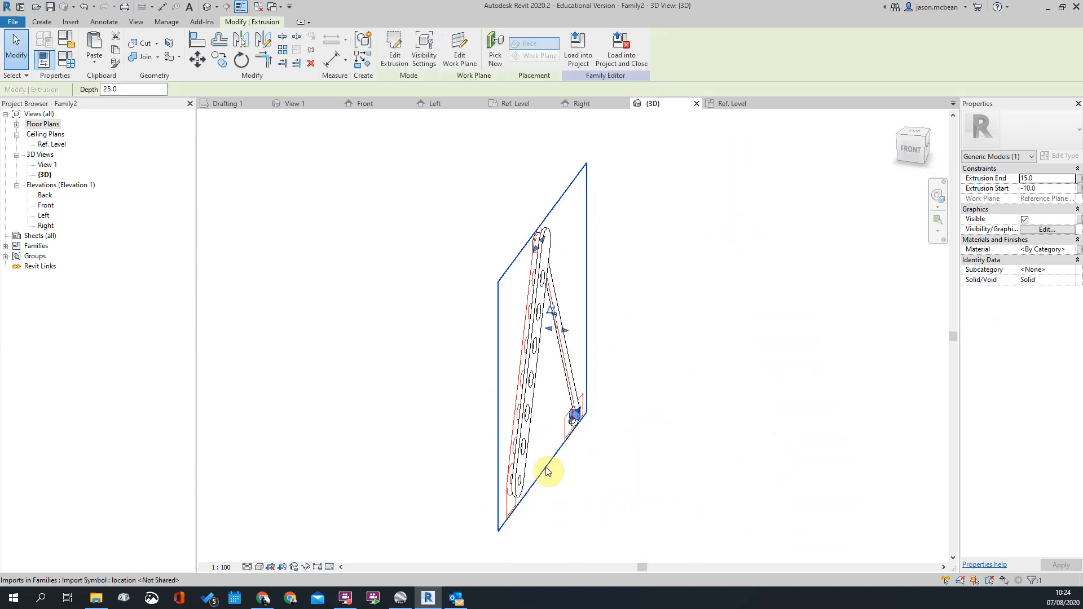
pyautogui.click(689, 363)
pyautogui.scroll(2, 686, 423)
pyautogui.keyDown('shift'); pyautogui.moveTo(686, 423); pyautogui.dragTo(643, 401, button='middle'); pyautogui.keyUp('shift')
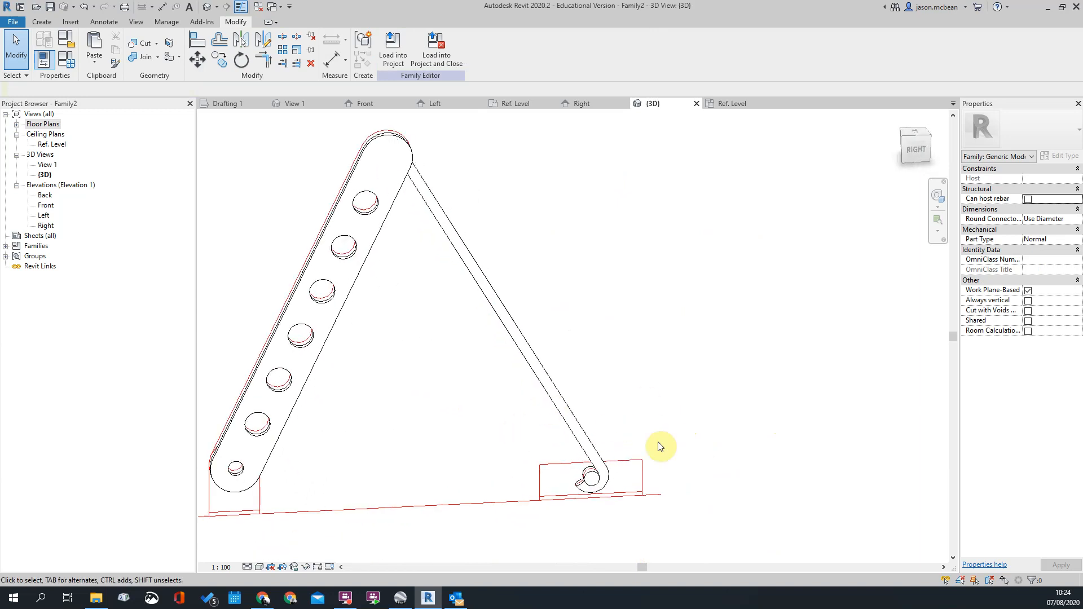
# Copy the pin extrusion and paste a duplicate aligned to the same place
pyautogui.click(600, 480)
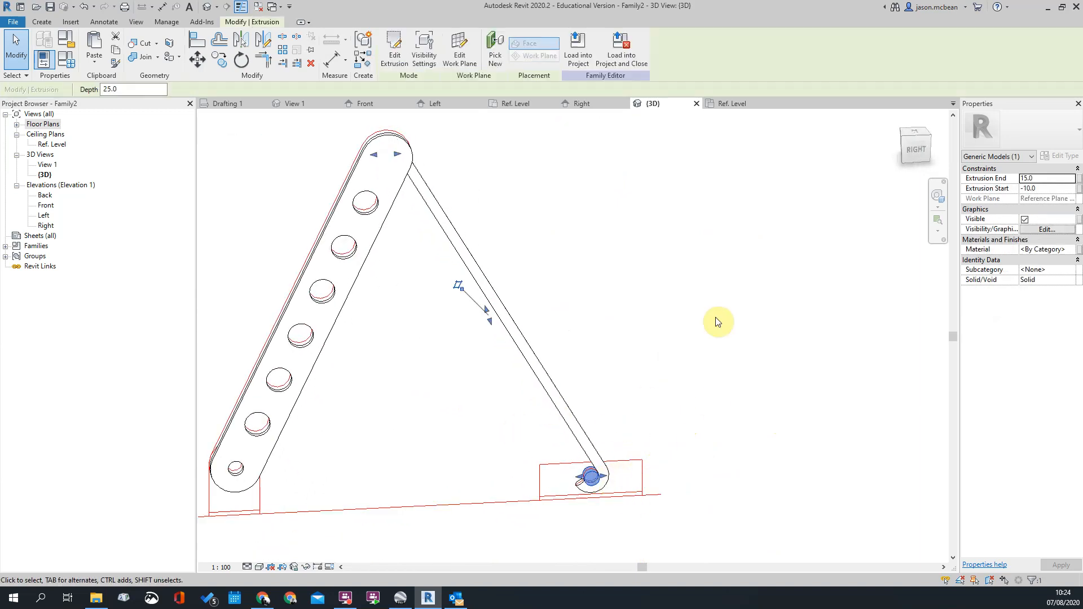
pyautogui.click(93, 65)
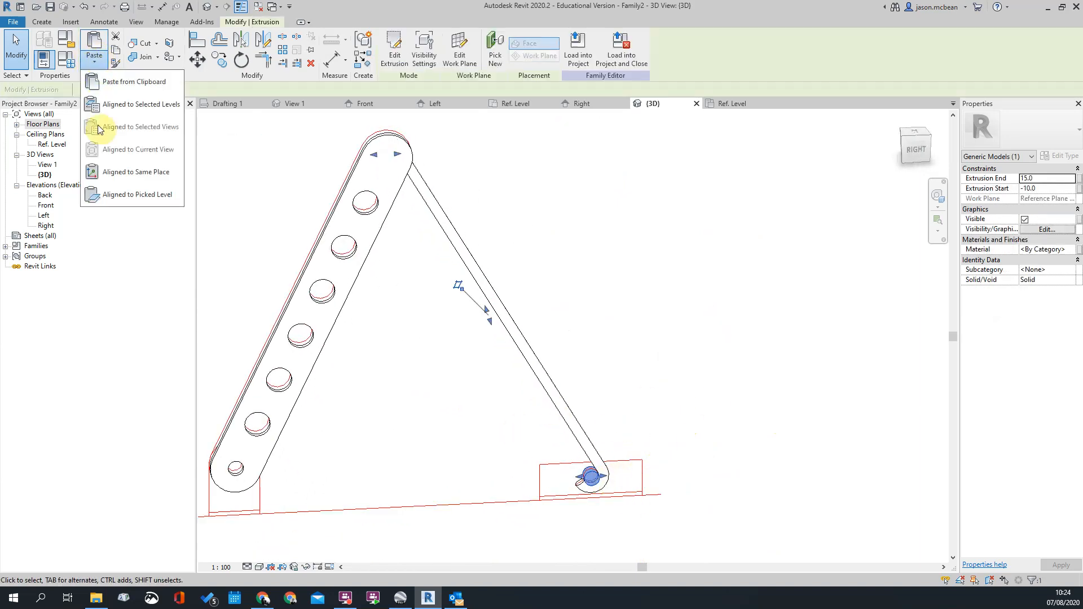
pyautogui.click(118, 179)
pyautogui.click(612, 395)
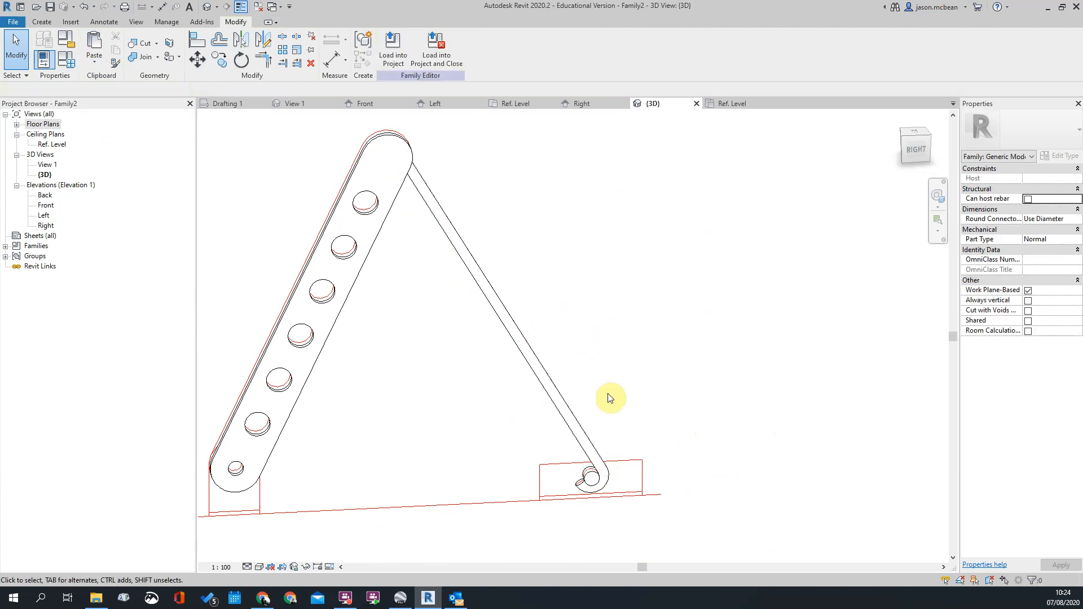
# Delete the lower hook's circle from the sketch of one pin extrusion and finish the edit
pyautogui.click(592, 481)
pyautogui.moveTo(533, 435); pyautogui.dragTo(682, 546)
pyautogui.press('Delete')
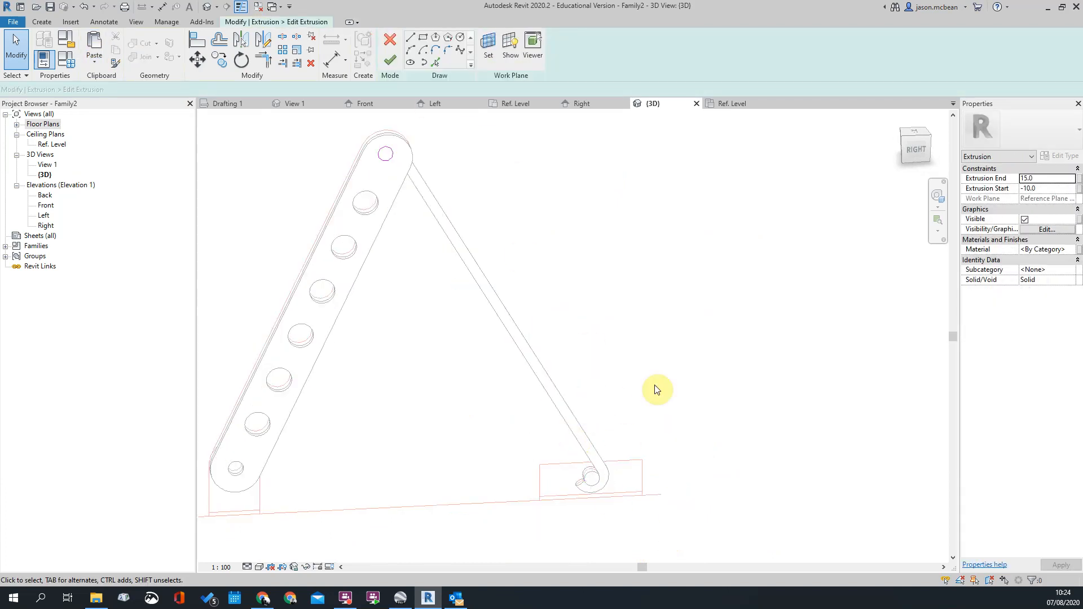
pyautogui.click(388, 62)
pyautogui.click(542, 224)
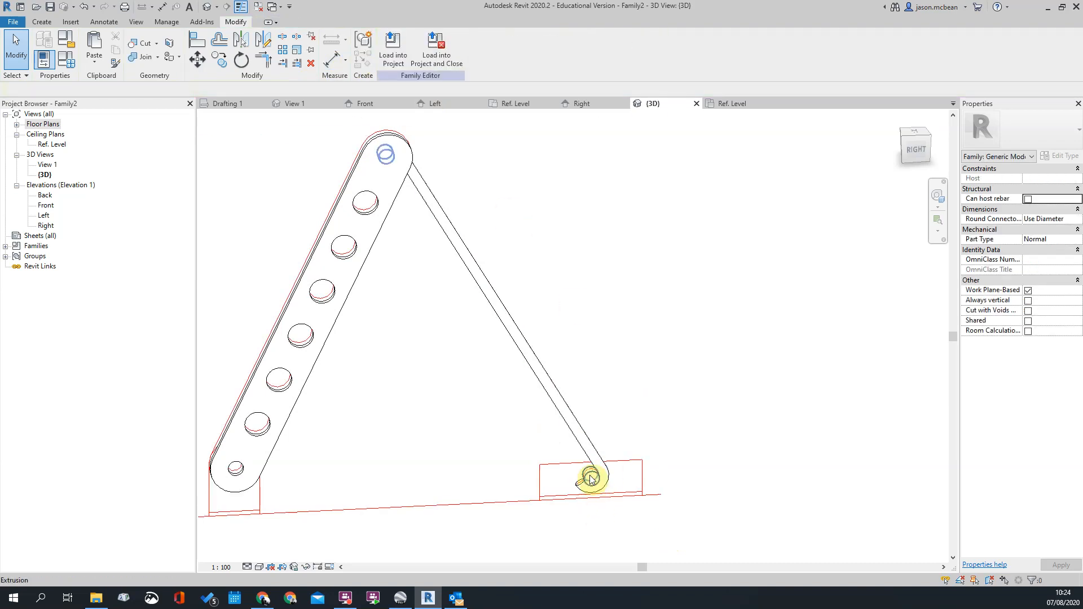
# Delete the upper hook's circle from the sketch of the other pin extrusion and finish the edit
pyautogui.click(590, 479)
pyautogui.click(390, 55)
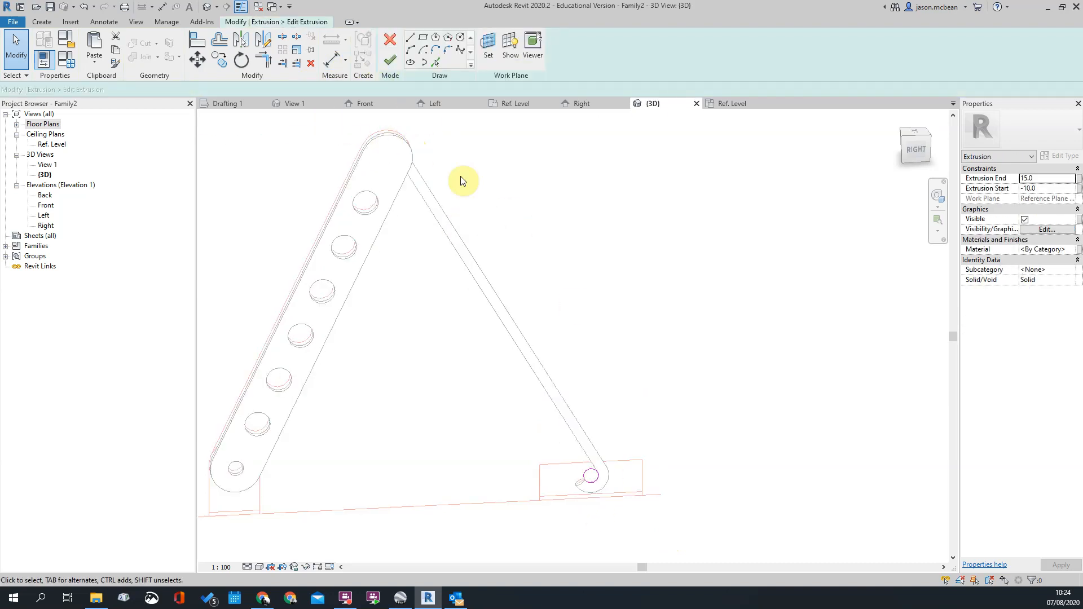
pyautogui.click(388, 65)
pyautogui.moveTo(763, 375)
pyautogui.keyDown('shift'); pyautogui.mouseDown(button='middle')
pyautogui.moveTo(684, 428)
pyautogui.moveTo(621, 413)
pyautogui.moveTo(688, 424)
pyautogui.moveTo(621, 416)
pyautogui.moveTo(691, 445)
pyautogui.moveTo(614, 387)
pyautogui.moveTo(720, 442)
pyautogui.mouseUp(button='middle'); pyautogui.keyUp('shift')
pyautogui.click(686, 426)
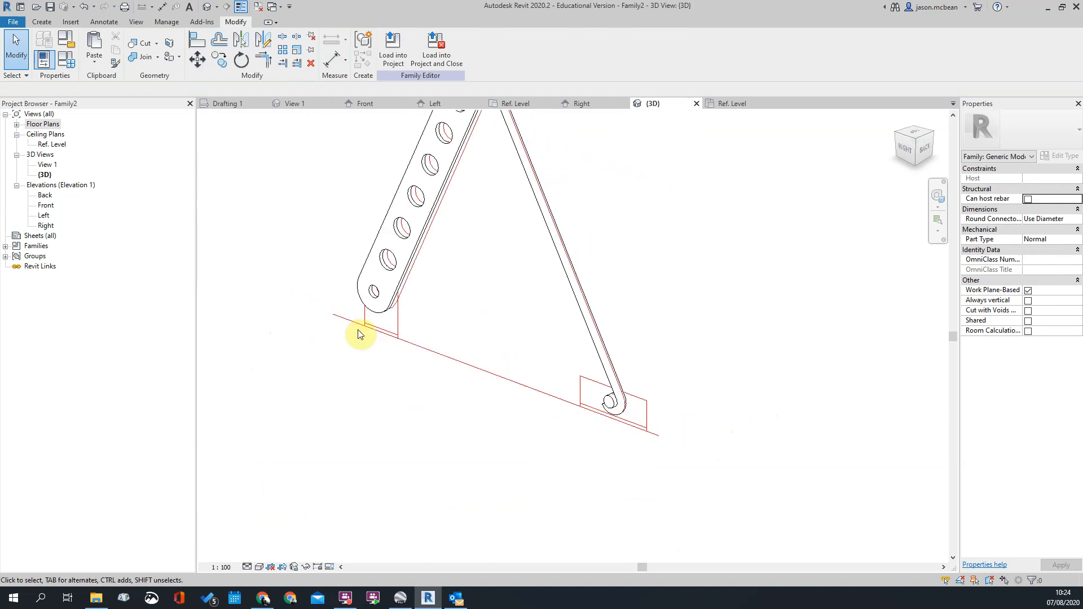
# In the front elevation, start an extrusion and sketch a rectangle about 55 by 50 mm standing on the reference level around the lower hook
pyautogui.doubleClick(47, 208)
pyautogui.scroll(5, 588, 457)
pyautogui.scroll(2, 571, 373)
pyautogui.scroll(-4, 569, 371)
pyautogui.scroll(4, 558, 438)
pyautogui.click(41, 22)
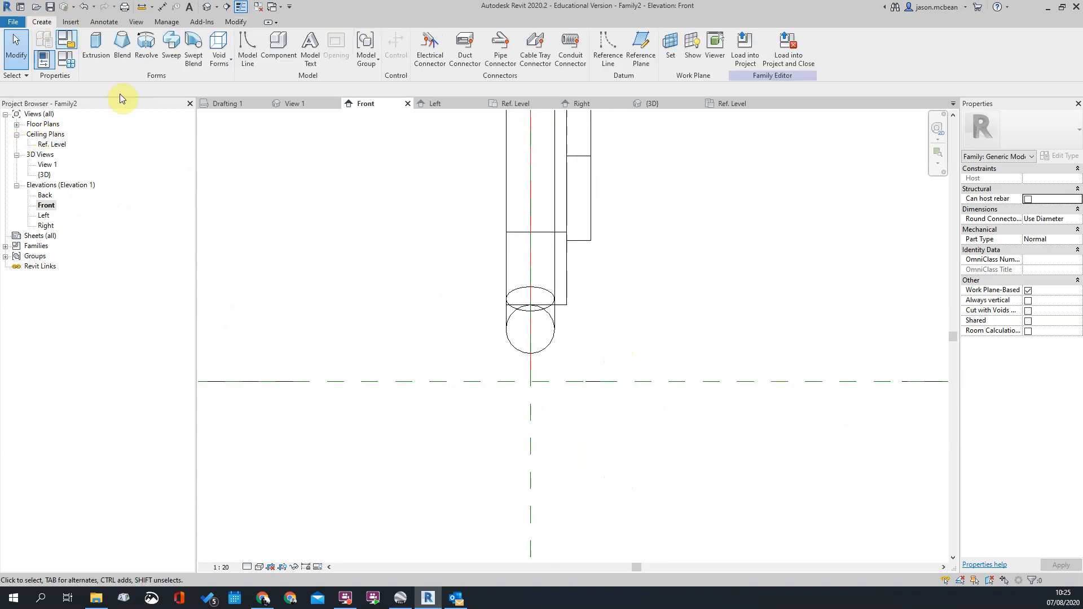
pyautogui.click(94, 48)
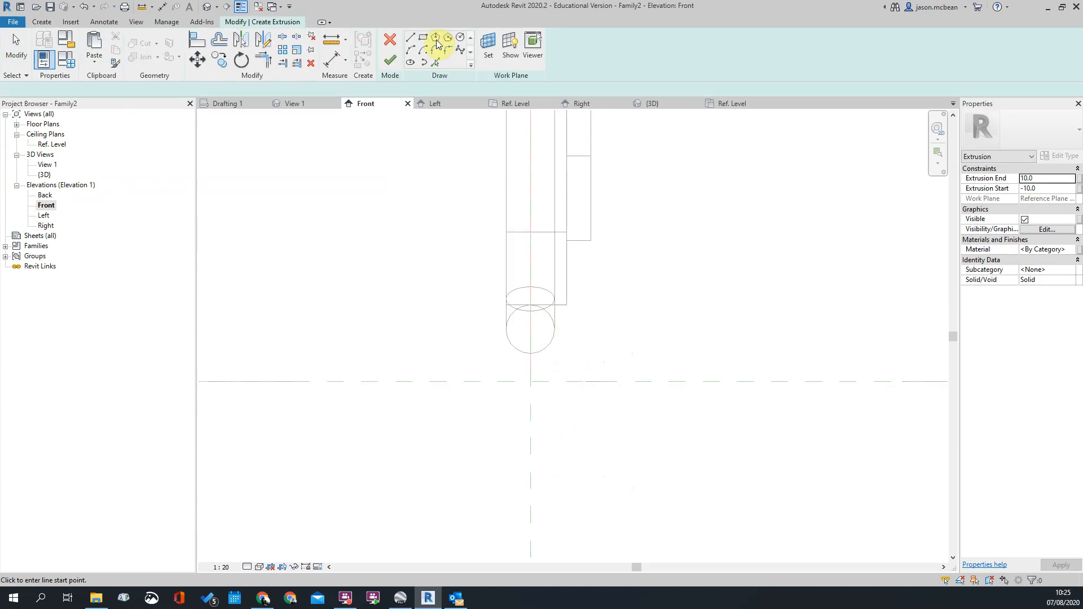
pyautogui.scroll(2, 607, 384)
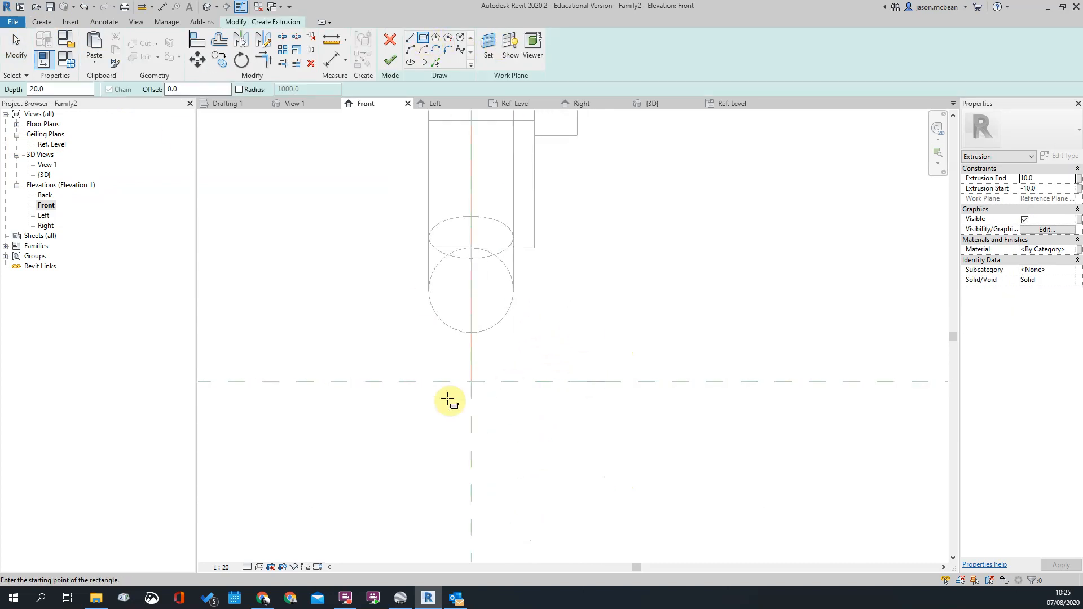
pyautogui.click(395, 381)
pyautogui.click(627, 169)
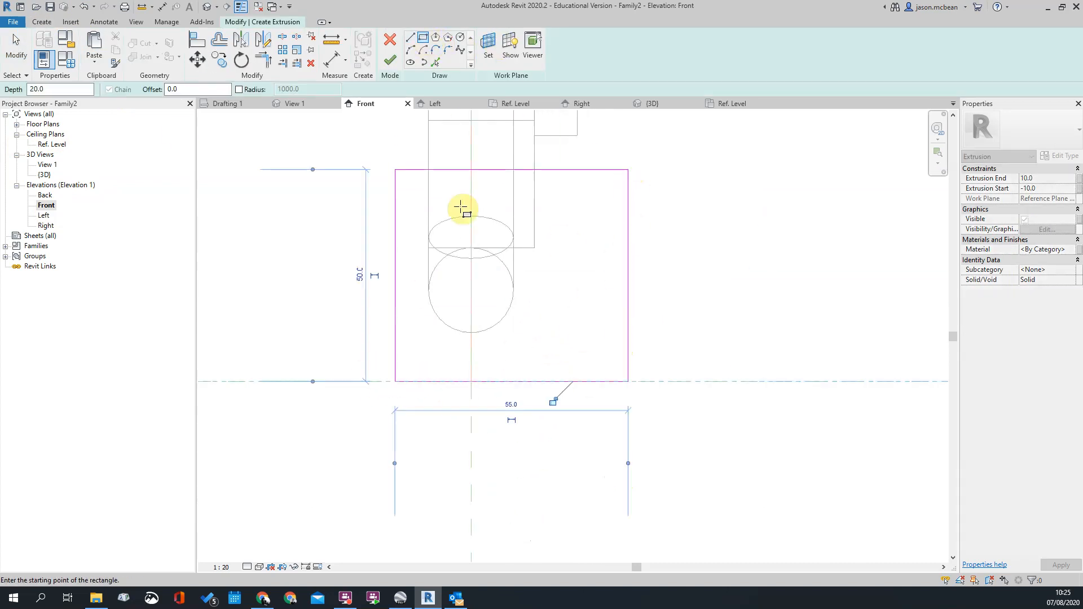
# Sketch a second overlapping rectangle offset up from the first and trim both into one L-shaped profile
pyautogui.click(362, 141)
pyautogui.click(565, 338)
pyautogui.scroll(-3, 625, 345)
pyautogui.press('Escape')
pyautogui.press('Escape')
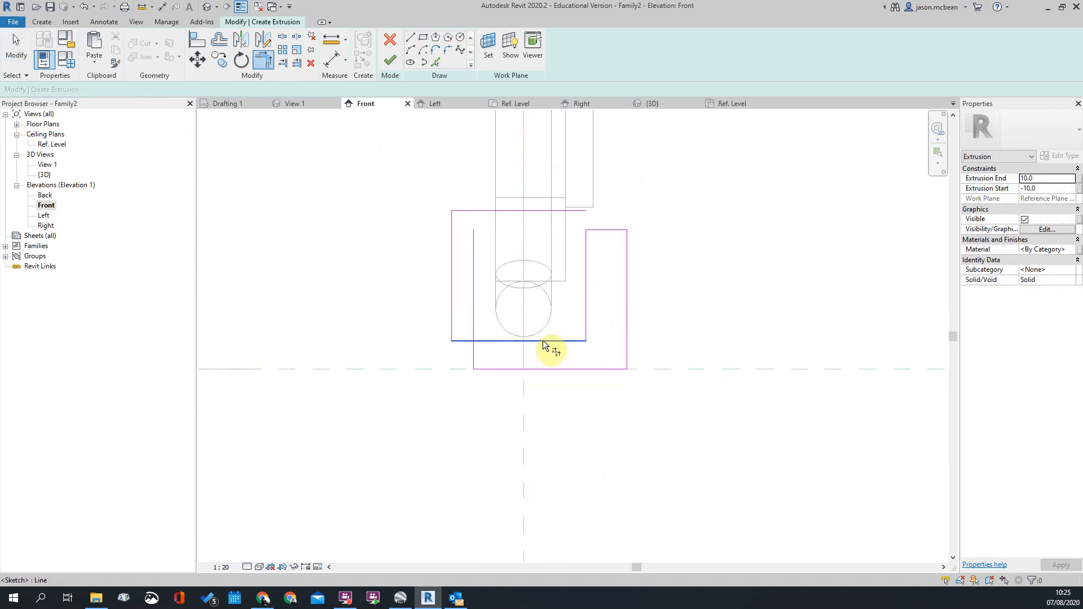
pyautogui.press('Escape')
pyautogui.click(451, 315)
pyautogui.press('Delete')
pyautogui.click(524, 211)
pyautogui.press('Delete')
# Set both legs of the L-shaped profile to 10 mm thick and finish the extrusion
pyautogui.click(611, 360)
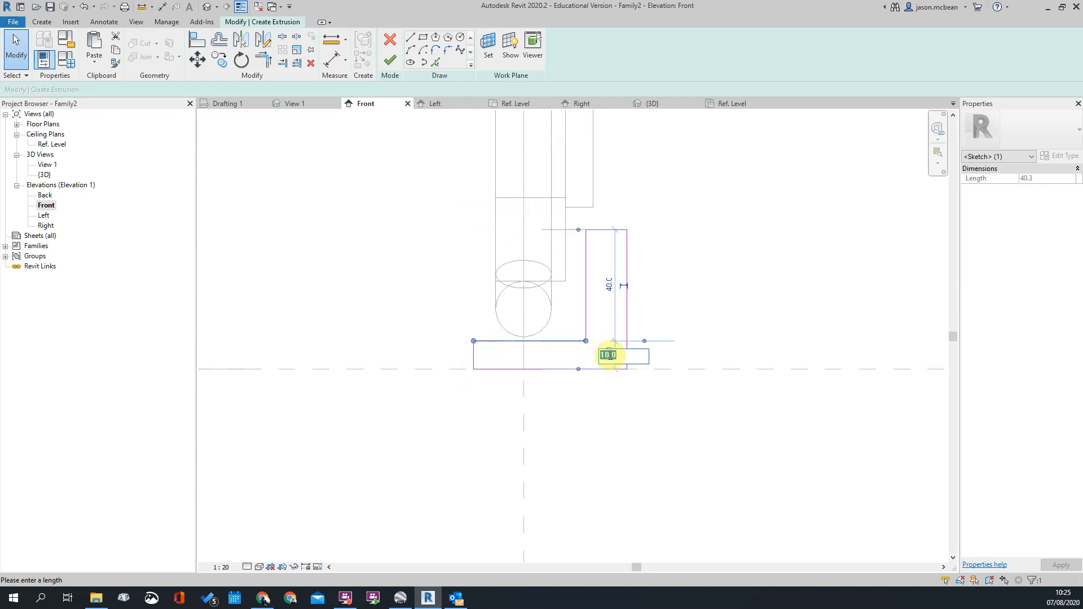
pyautogui.click(740, 287)
pyautogui.click(586, 278)
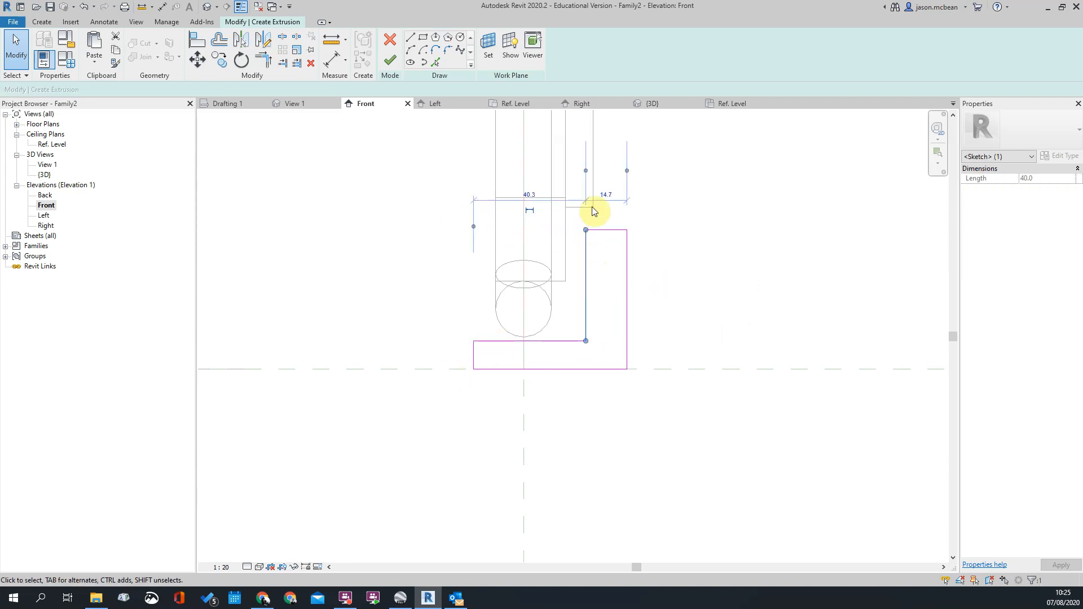
pyautogui.scroll(-3, 743, 414)
pyautogui.click(742, 305)
pyautogui.moveTo(743, 305); pyautogui.dragTo(604, 306, button='middle')
pyautogui.click(390, 60)
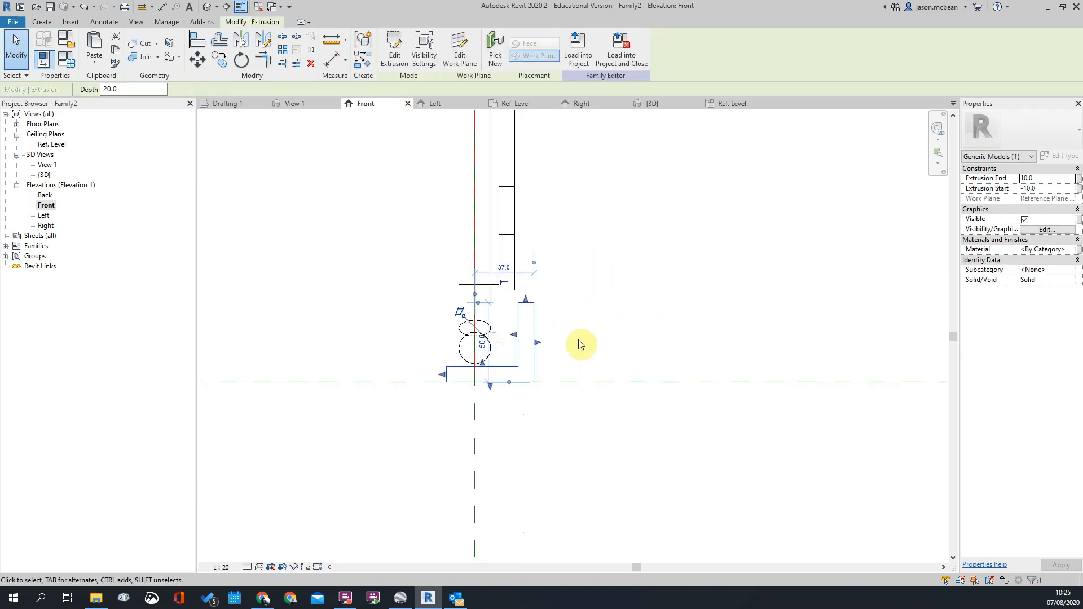
# Stretch the vertical leg of the angle extrusion up to about 64 mm high
pyautogui.click(578, 339)
pyautogui.scroll(3, 531, 295)
pyautogui.click(527, 307)
pyautogui.moveTo(525, 305); pyautogui.dragTo(528, 273)
pyautogui.click(676, 304)
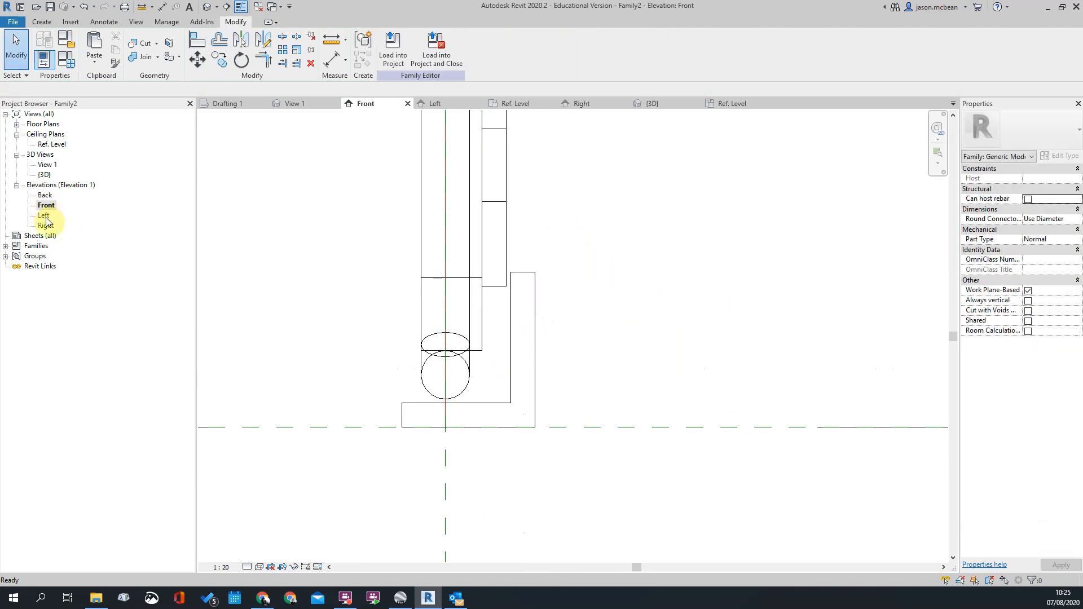
# In the left elevation, stretch the angle's ends and top to the imported base outline at the lower hook, 200 mm long and 75 mm high
pyautogui.doubleClick(45, 217)
pyautogui.scroll(2, 679, 437)
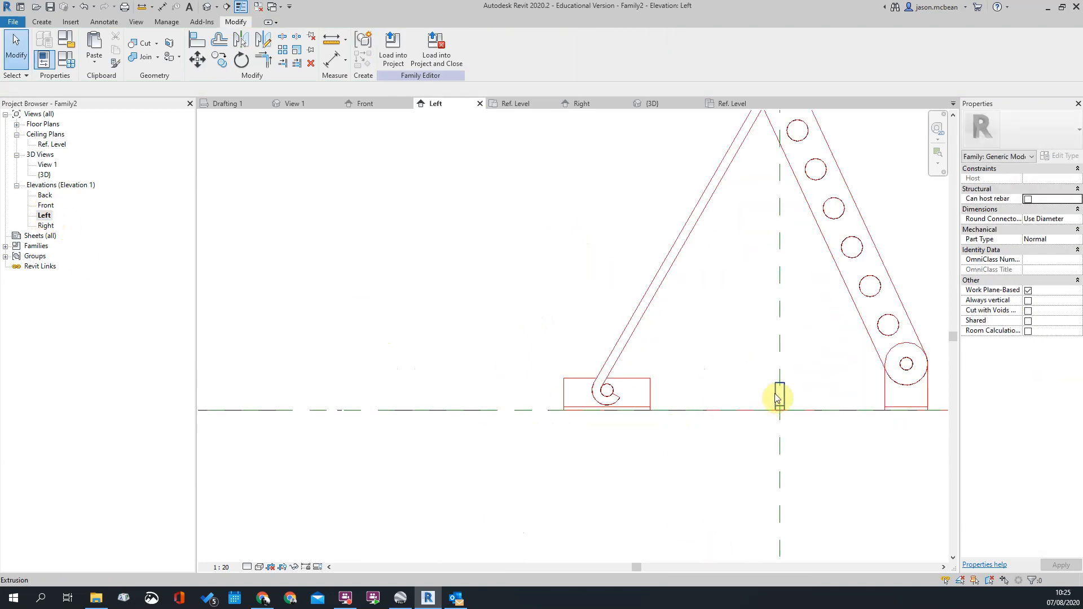
pyautogui.click(776, 398)
pyautogui.moveTo(771, 396); pyautogui.dragTo(565, 389)
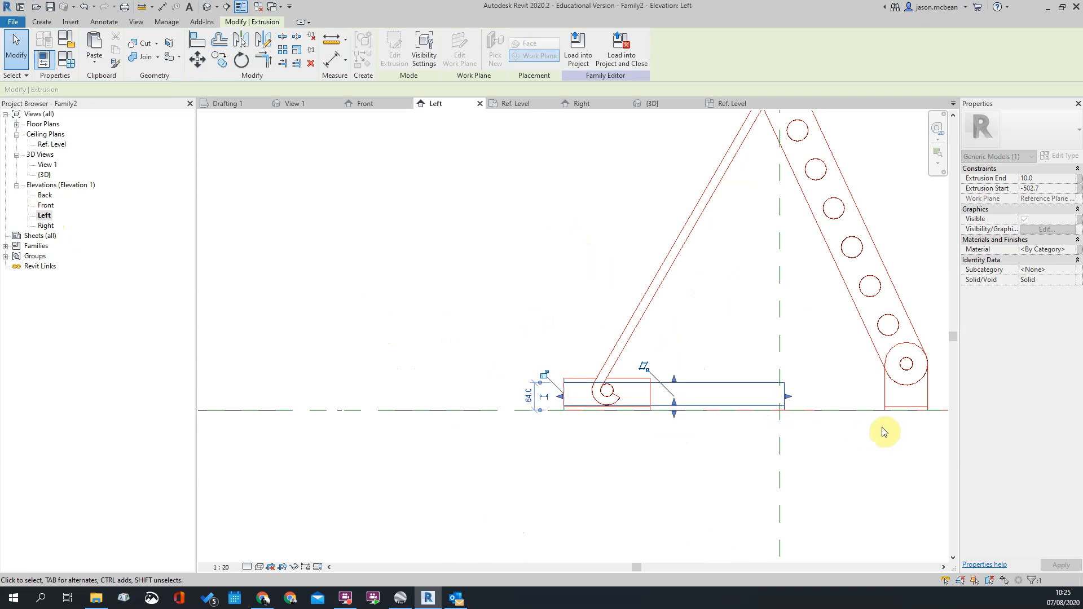
pyautogui.scroll(1, 890, 435)
pyautogui.moveTo(757, 386); pyautogui.dragTo(562, 363)
pyautogui.scroll(2, 474, 365)
pyautogui.click(635, 376)
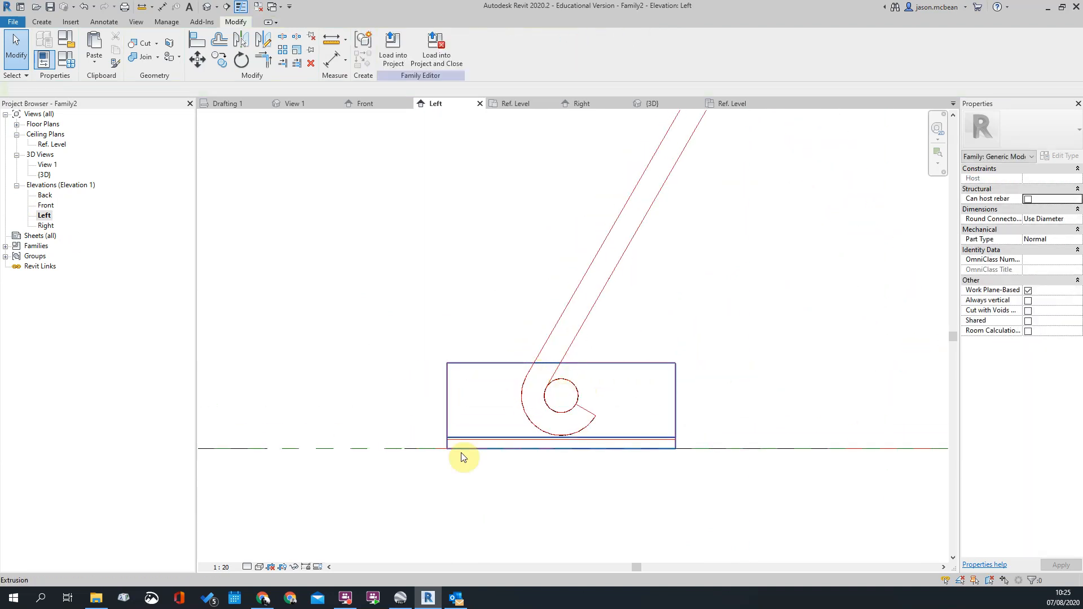
# Examine how the angle sits against the rod hook and pin in 3D and in the side and front elevations
pyautogui.click(207, 8)
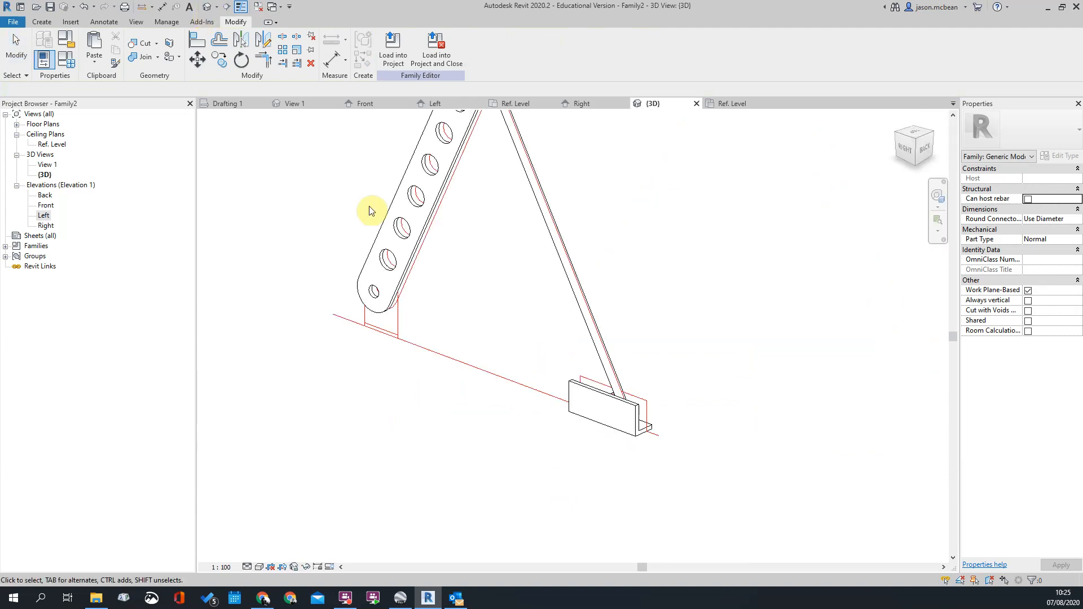
pyautogui.scroll(3, 606, 413)
pyautogui.keyDown('shift'); pyautogui.moveTo(606, 414); pyautogui.dragTo(671, 429, button='middle'); pyautogui.keyUp('shift')
pyautogui.doubleClick(43, 215)
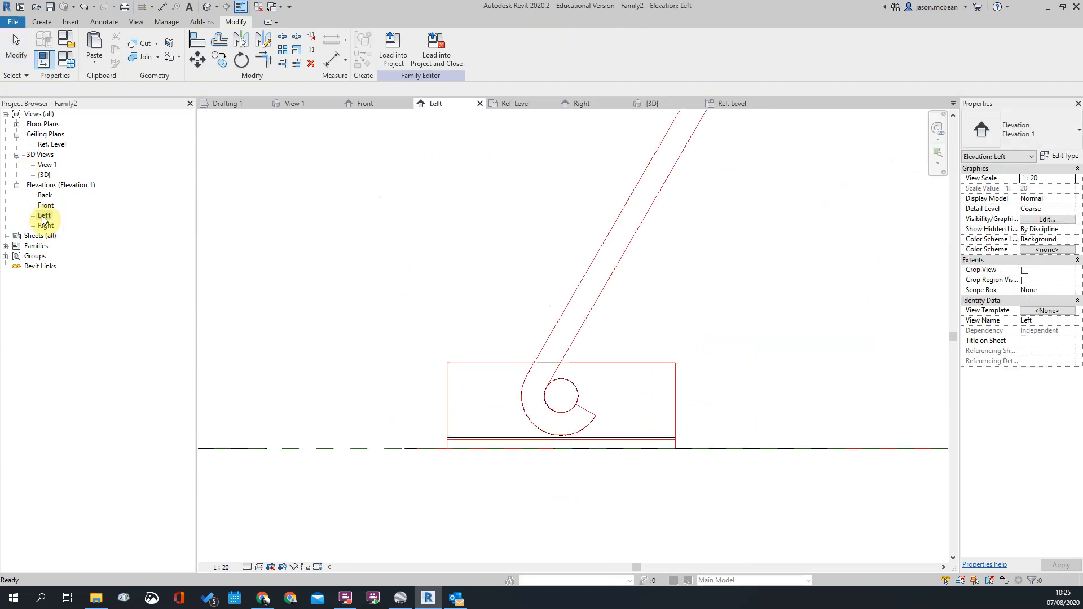
pyautogui.doubleClick(45, 206)
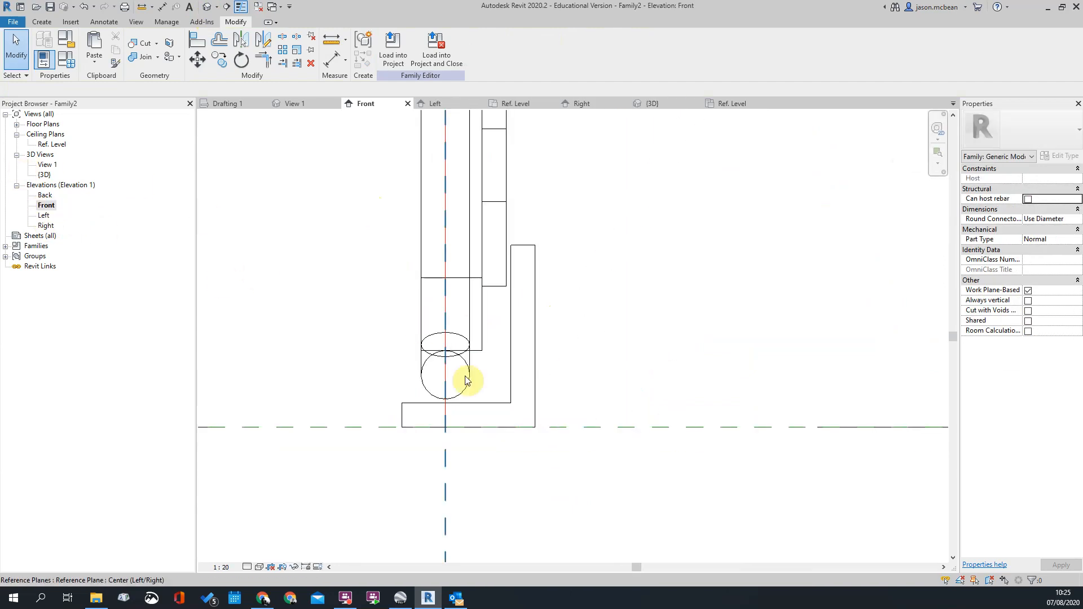
pyautogui.click(480, 346)
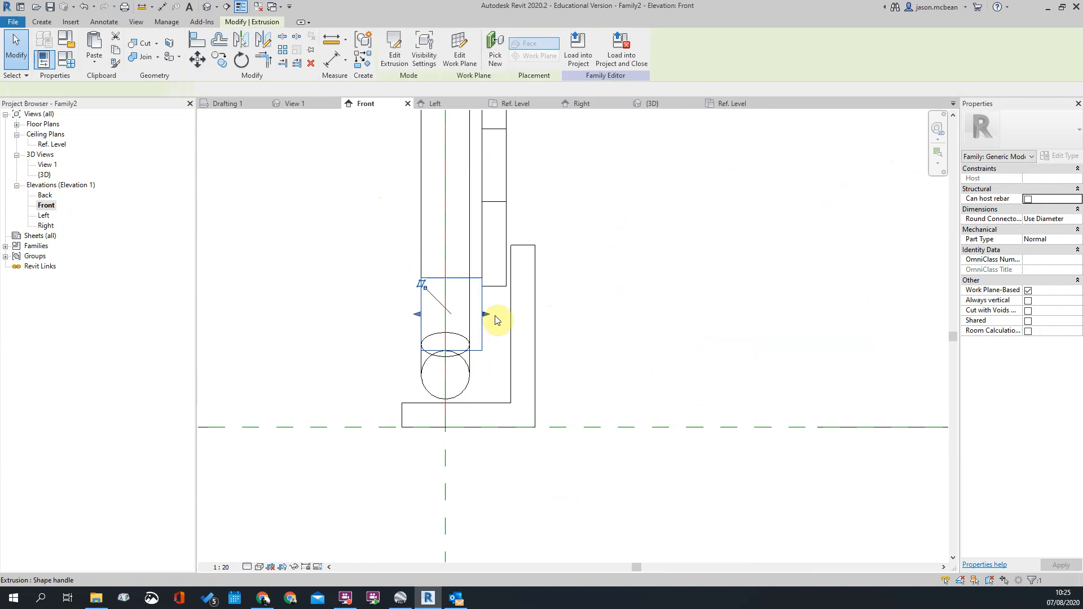
pyautogui.scroll(1, 486, 320)
pyautogui.click(562, 333)
pyautogui.scroll(-1, 524, 345)
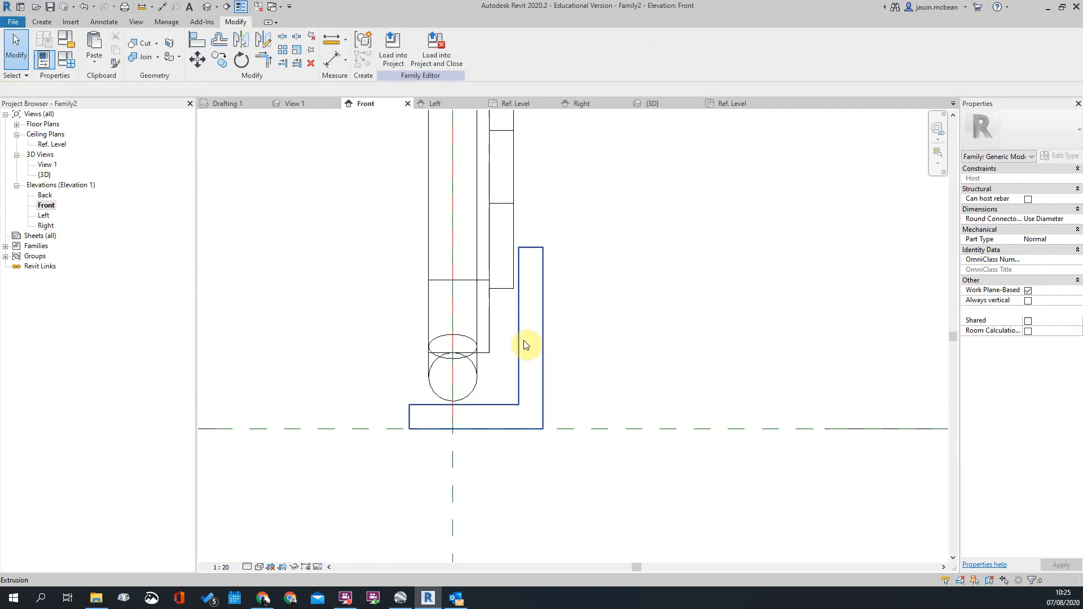
# Edit the angle's profile to extend its horizontal leg about 75 mm from the vertical leg's inner face, and finish the edit
pyautogui.click(520, 345)
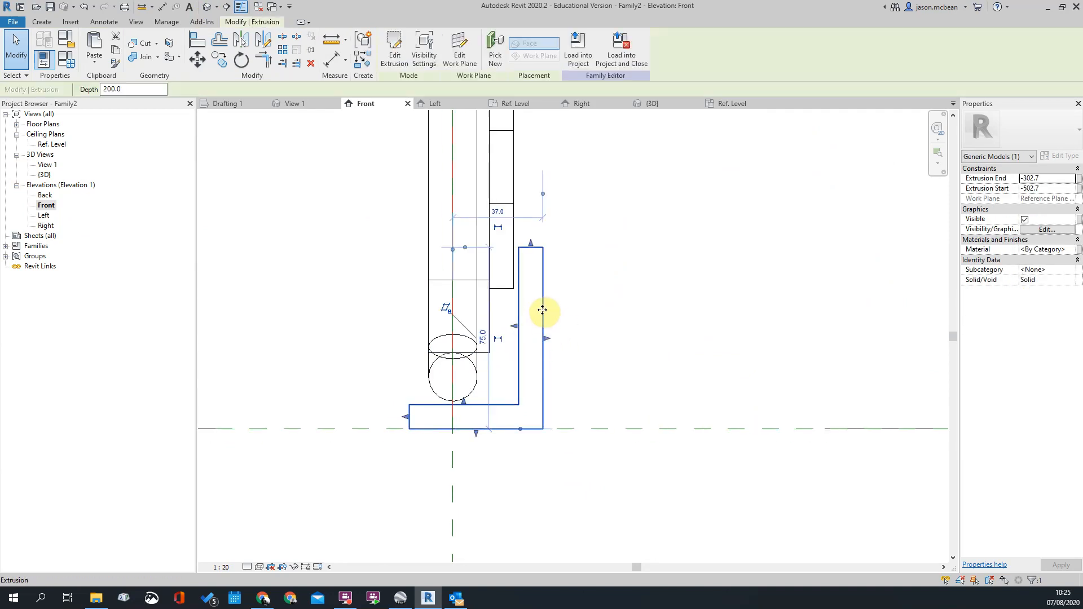
pyautogui.click(394, 51)
pyautogui.click(410, 419)
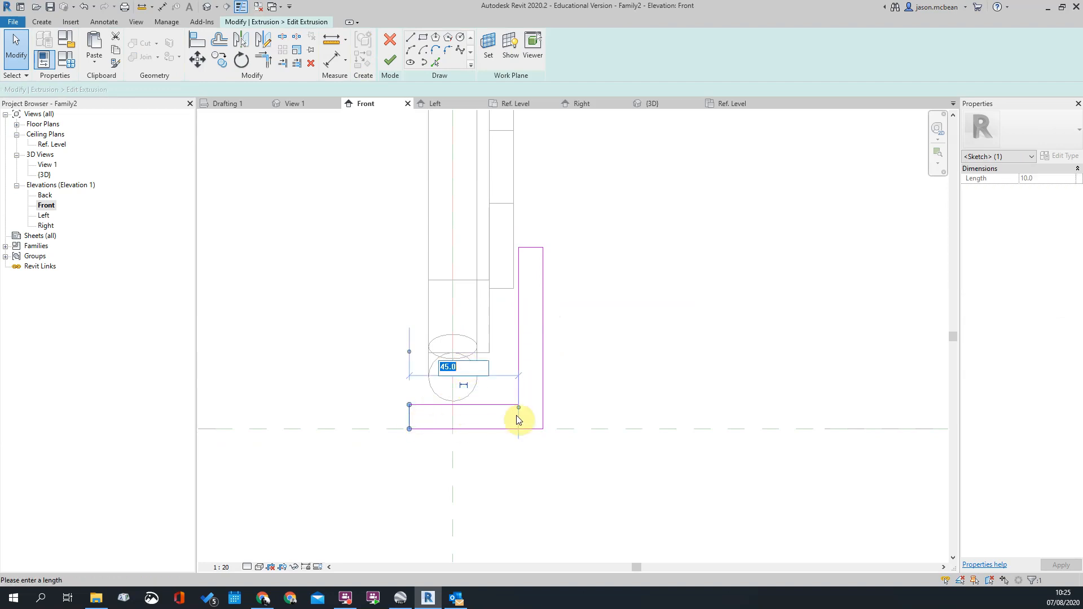
pyautogui.press('Return')
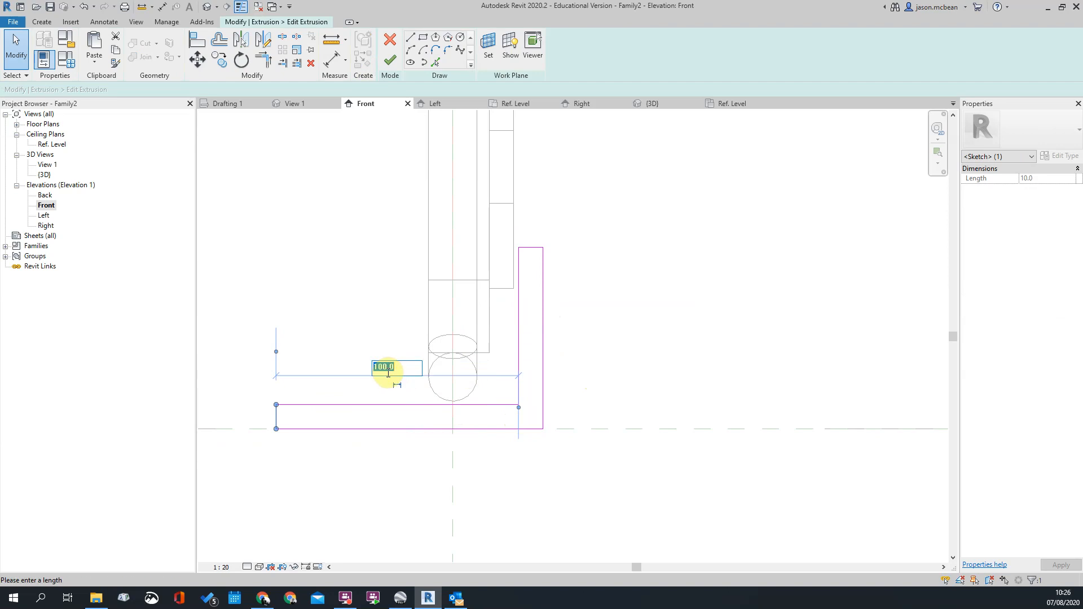
pyautogui.click(551, 383)
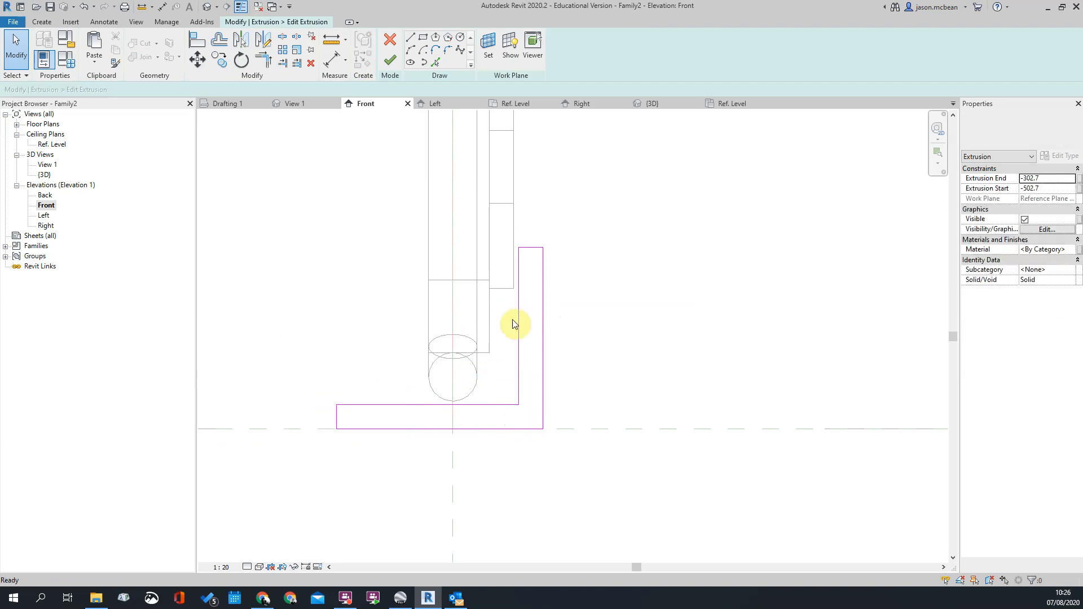
pyautogui.scroll(-2, 562, 308)
pyautogui.scroll(2, 526, 270)
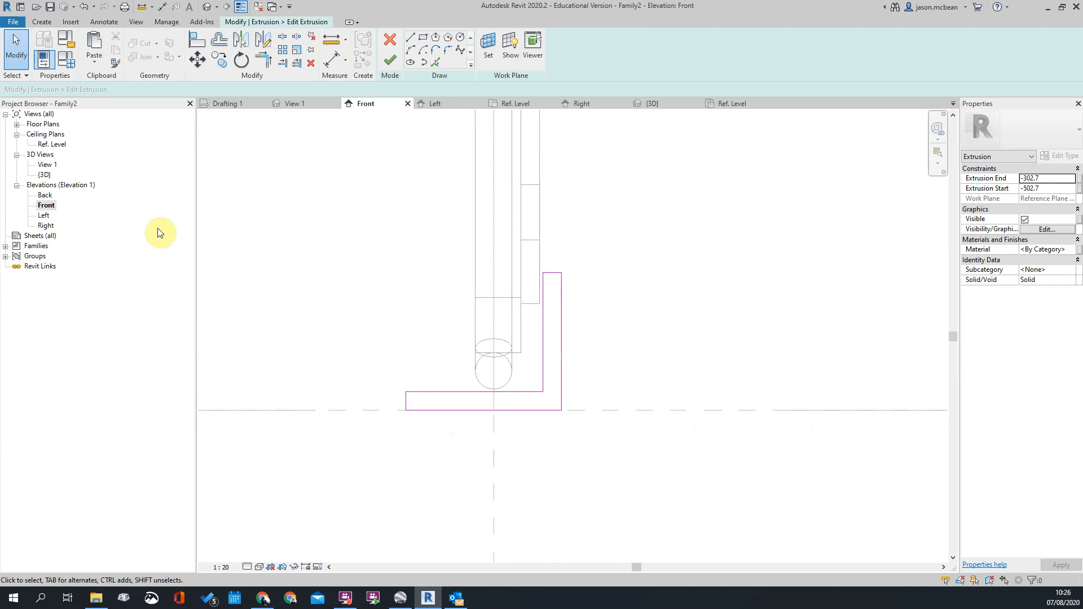
pyautogui.doubleClick(45, 226)
pyautogui.scroll(2, 853, 500)
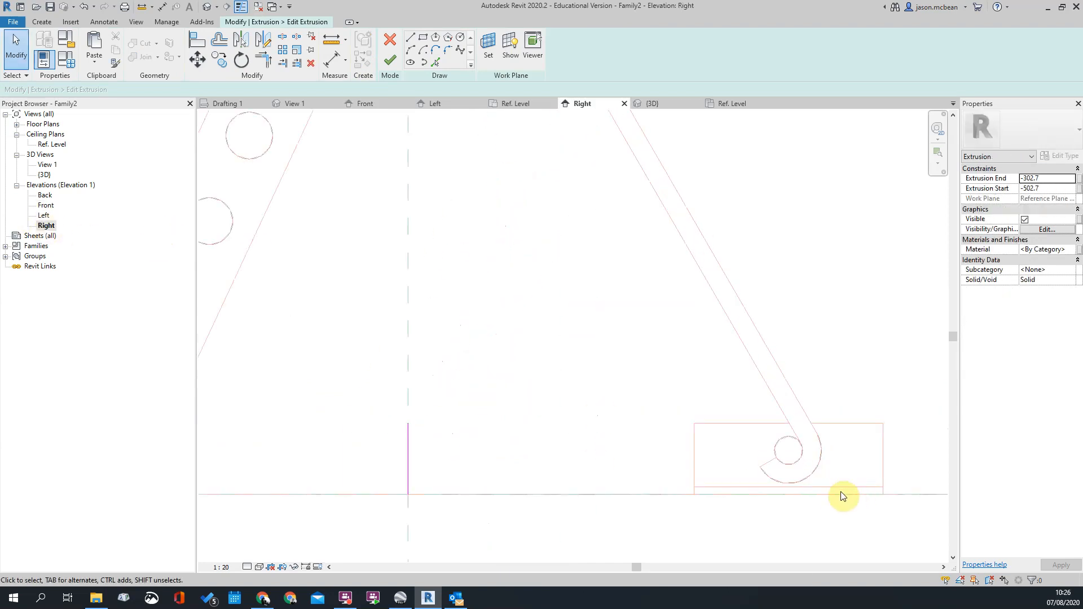
pyautogui.scroll(-1, 439, 422)
pyautogui.click(392, 61)
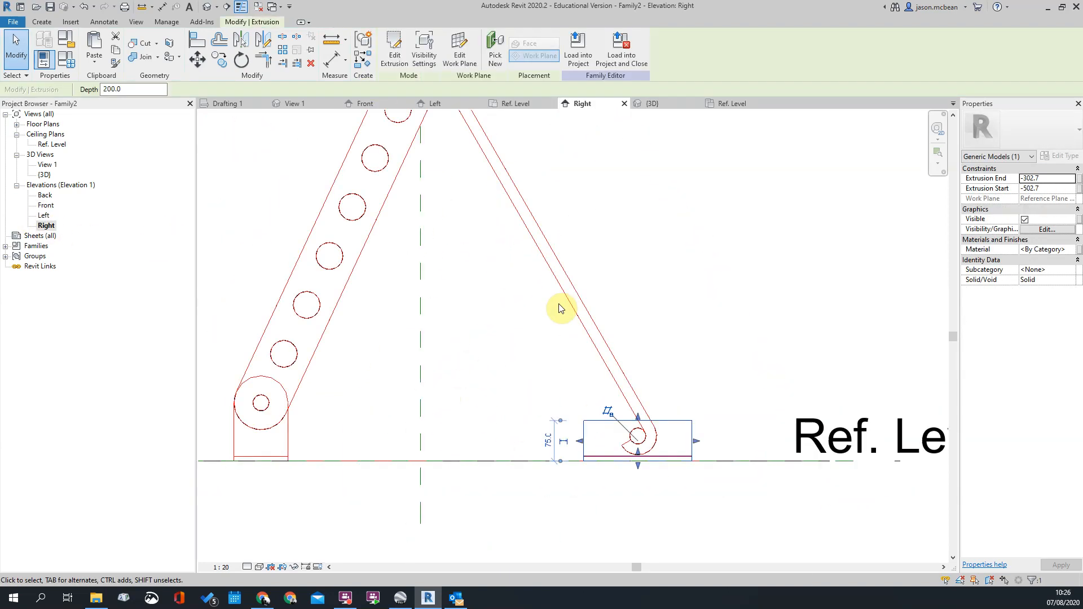
pyautogui.scroll(2, 673, 451)
pyautogui.press('Escape')
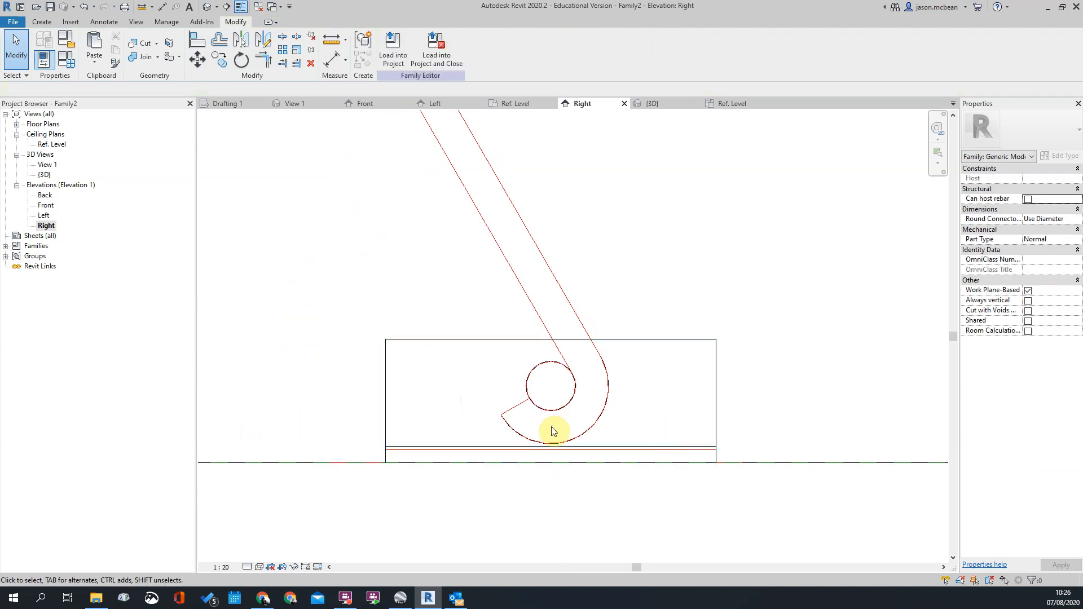
pyautogui.scroll(-2, 570, 396)
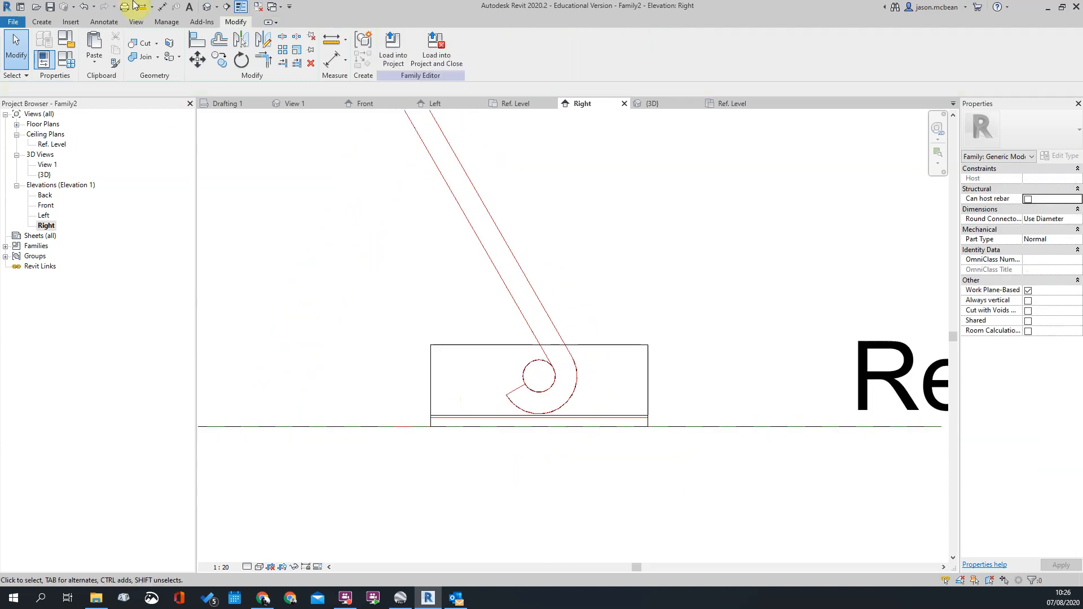
# In the 3D view, extend the lower hook's pin to the inner face of the angle's vertical leg
pyautogui.click(215, 8)
pyautogui.keyDown('shift'); pyautogui.moveTo(645, 420); pyautogui.dragTo(575, 382, button='middle'); pyautogui.keyUp('shift')
pyautogui.click(561, 387)
pyautogui.moveTo(561, 387); pyautogui.dragTo(553, 379)
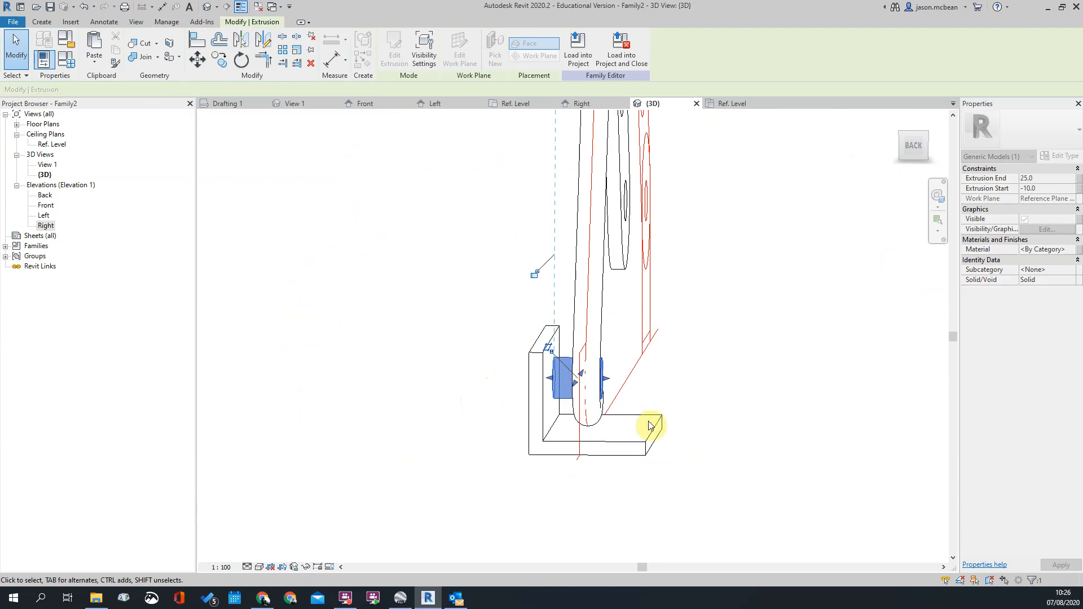
pyautogui.click(783, 421)
# In the Ref. Level floor plan, move the angle so its horizontal leg's edge midpoint lies on the Center (Left/Right) reference plane
pyautogui.keyDown('shift'); pyautogui.moveTo(633, 395); pyautogui.dragTo(455, 403, button='middle'); pyautogui.keyUp('shift')
pyautogui.scroll(-4, 455, 403)
pyautogui.keyDown('shift'); pyautogui.moveTo(796, 438); pyautogui.dragTo(635, 545, button='middle'); pyautogui.keyUp('shift')
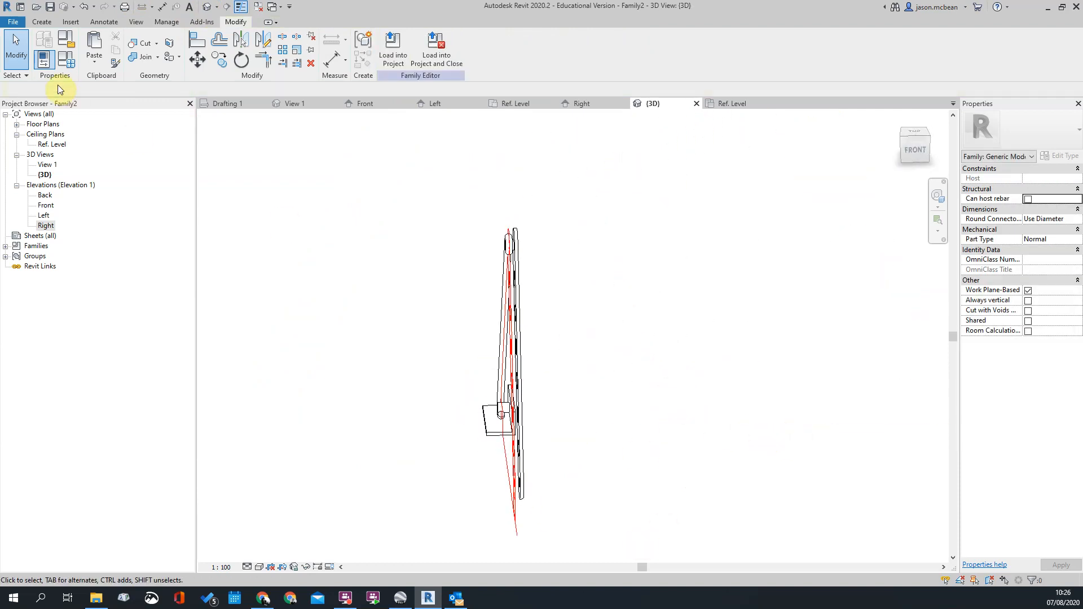
pyautogui.doubleClick(43, 124)
pyautogui.click(52, 134)
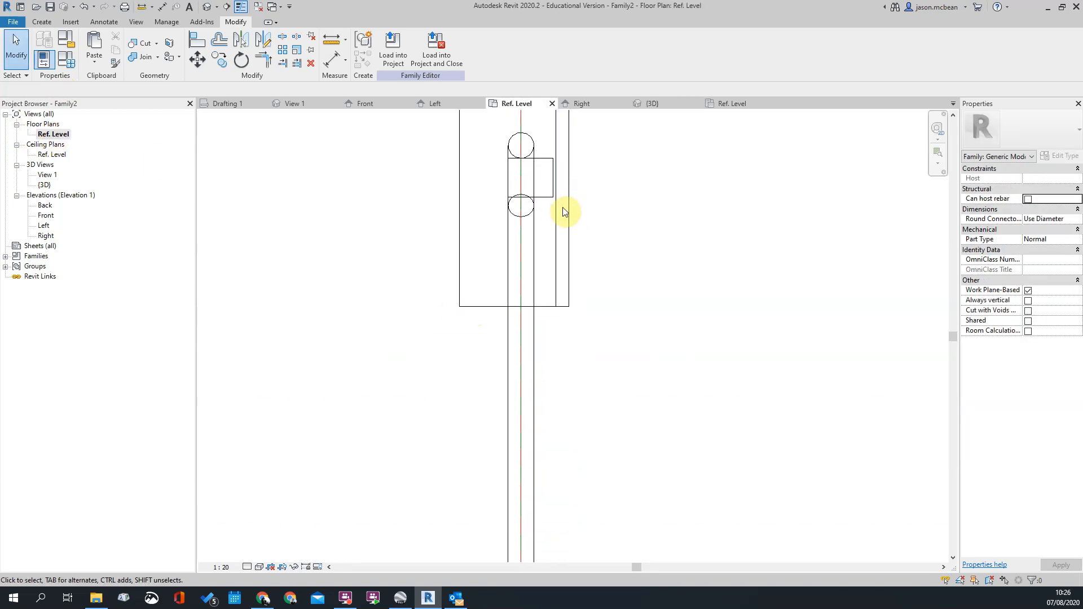
pyautogui.click(556, 209)
pyautogui.scroll(3, 628, 299)
pyautogui.scroll(-5, 560, 266)
pyautogui.scroll(3, 576, 369)
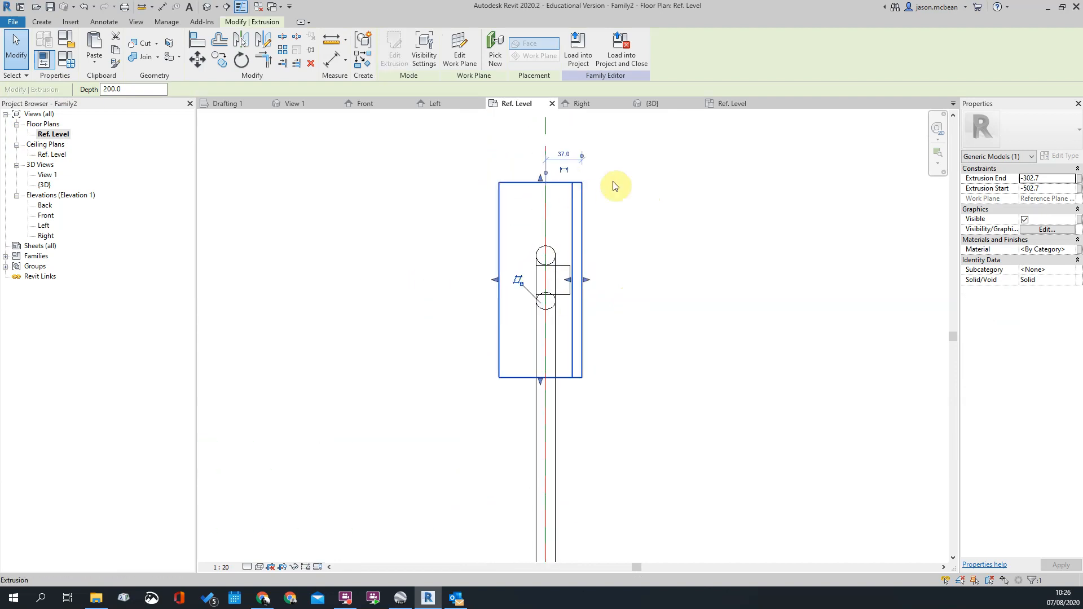
pyautogui.scroll(2, 615, 186)
pyautogui.press('m')
pyautogui.press('v')
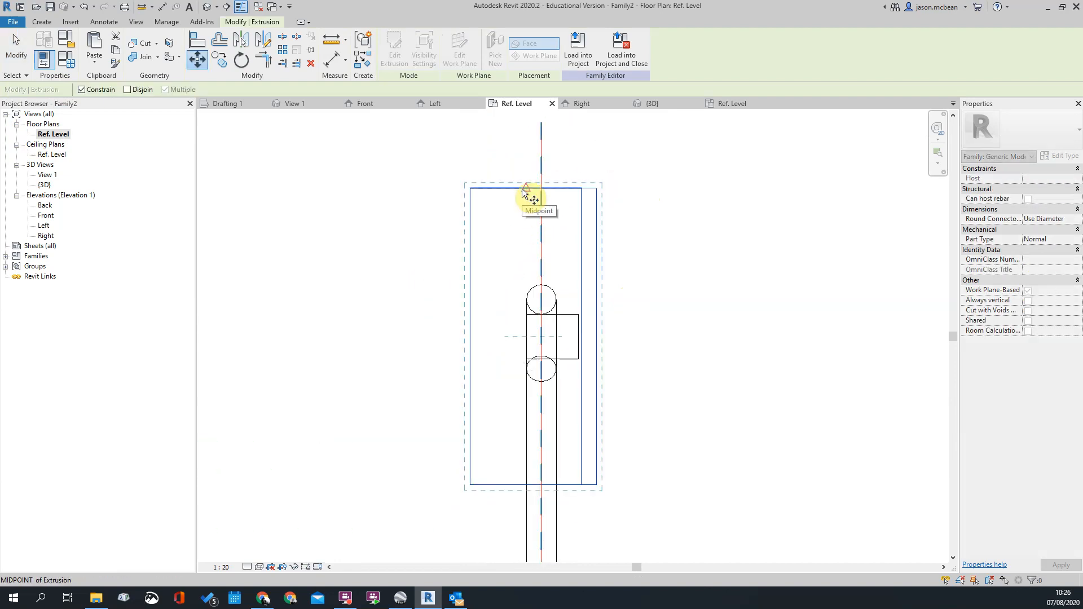
pyautogui.click(525, 188)
pyautogui.click(541, 189)
pyautogui.scroll(-2, 576, 187)
pyautogui.click(640, 291)
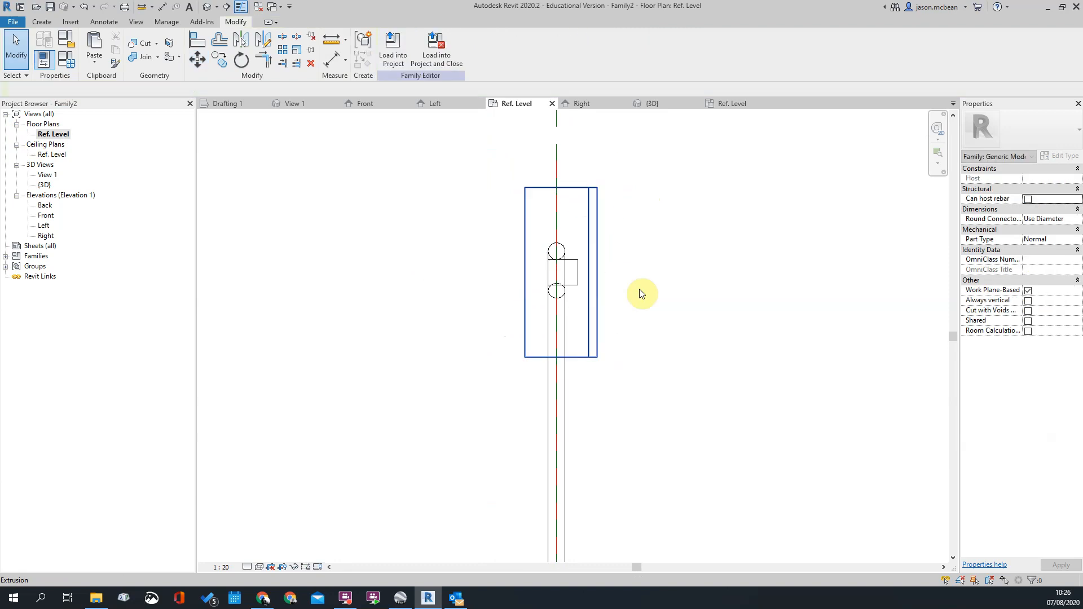
# Stretch the free end of the lower hook's pin outward past the rod, away from the angle's vertical leg
pyautogui.click(578, 275)
pyautogui.scroll(2, 578, 274)
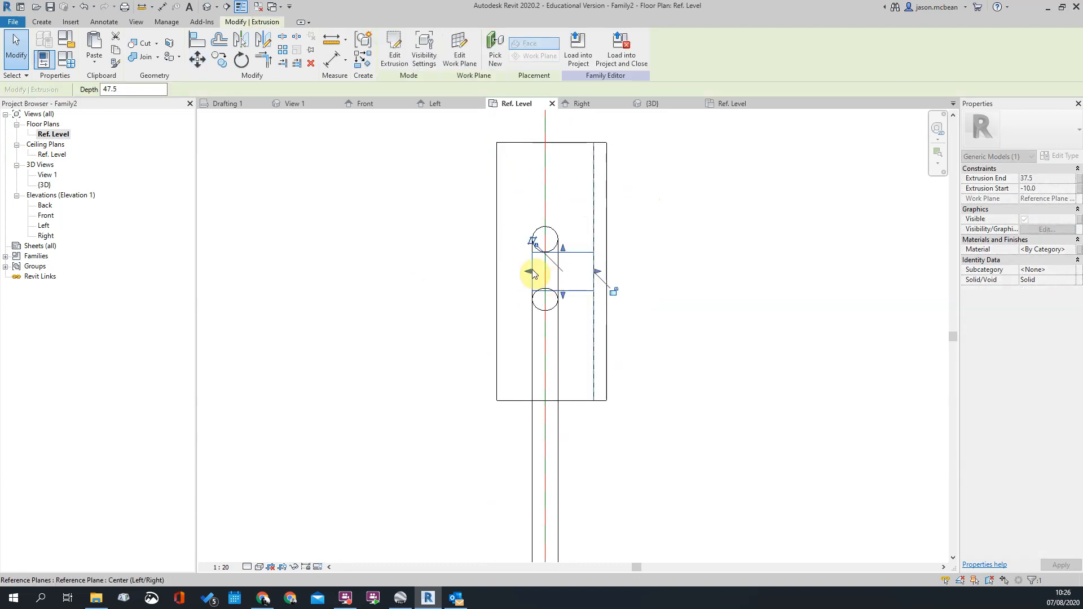
pyautogui.moveTo(527, 271); pyautogui.dragTo(514, 271)
pyautogui.scroll(-2, 584, 239)
pyautogui.click(642, 299)
pyautogui.moveTo(687, 326); pyautogui.dragTo(632, 204, button='middle')
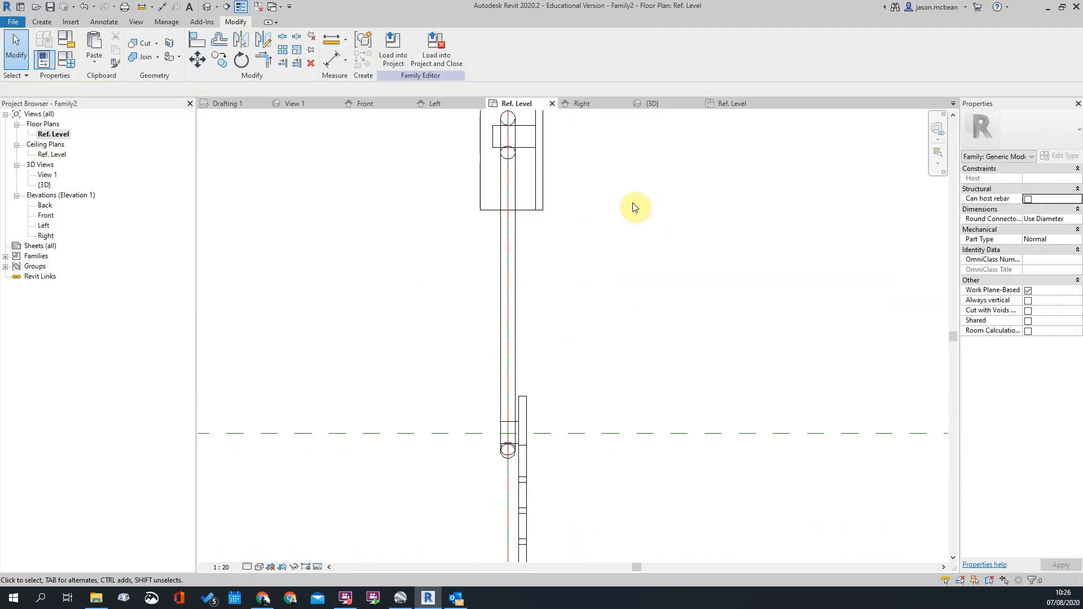
pyautogui.scroll(-4, 619, 247)
pyautogui.moveTo(623, 374); pyautogui.dragTo(608, 326, button='middle')
pyautogui.scroll(5, 546, 286)
pyautogui.scroll(-3, 543, 358)
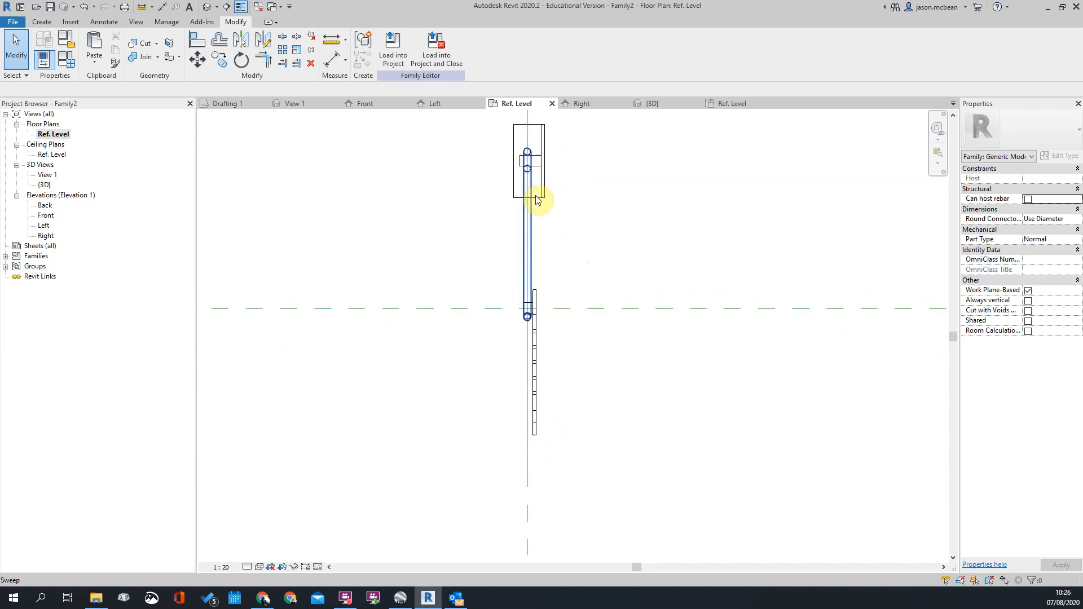
# In the Back elevation, edit the angle's profile so its horizontal leg extends 50 mm from the vertical leg's inner face, and finish the edit
pyautogui.scroll(2, 539, 428)
pyautogui.scroll(-3, 539, 429)
pyautogui.scroll(3, 537, 430)
pyautogui.scroll(1, 548, 435)
pyautogui.scroll(-2, 527, 415)
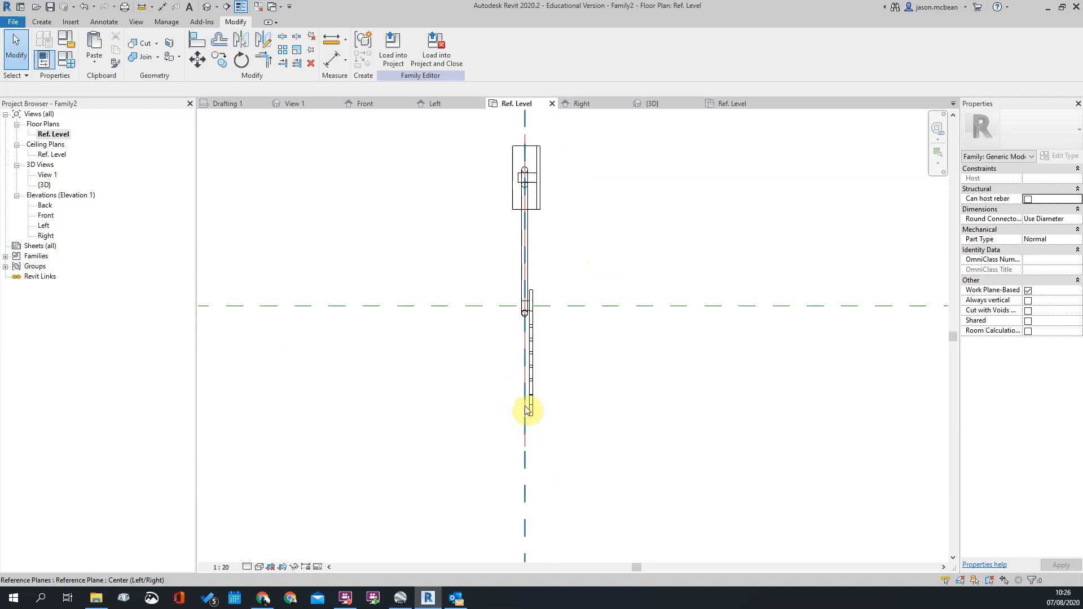
pyautogui.scroll(2, 531, 366)
pyautogui.scroll(4, 552, 229)
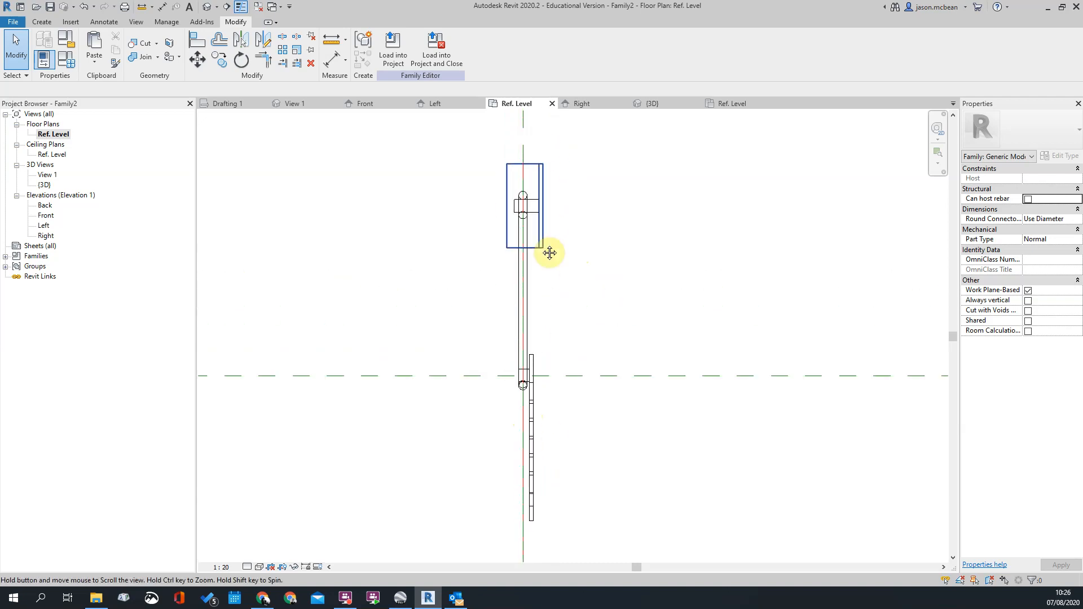
pyautogui.click(532, 157)
pyautogui.scroll(2, 508, 158)
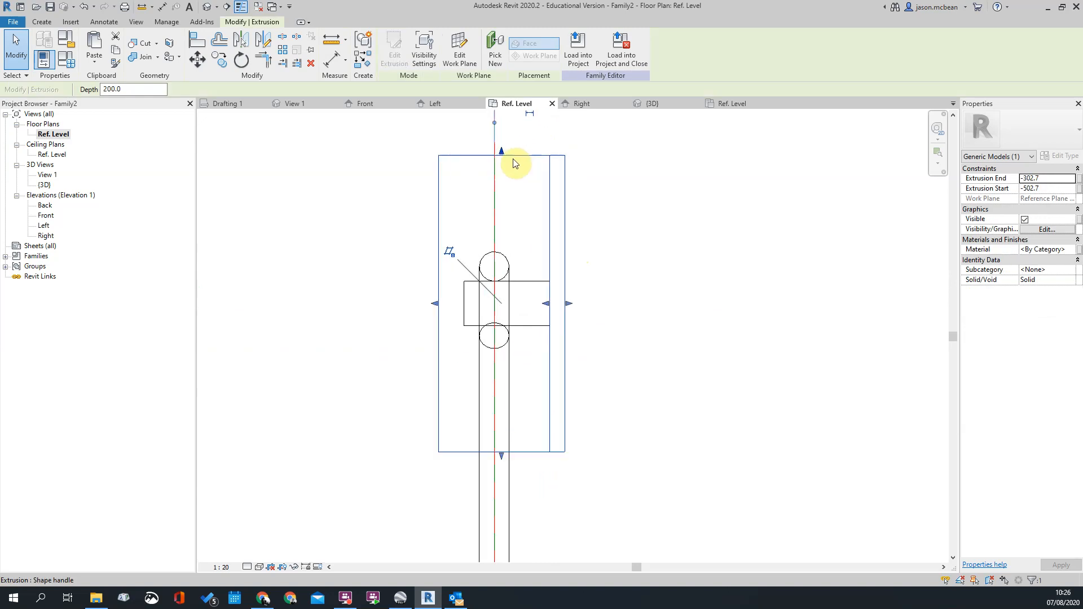
pyautogui.click(394, 55)
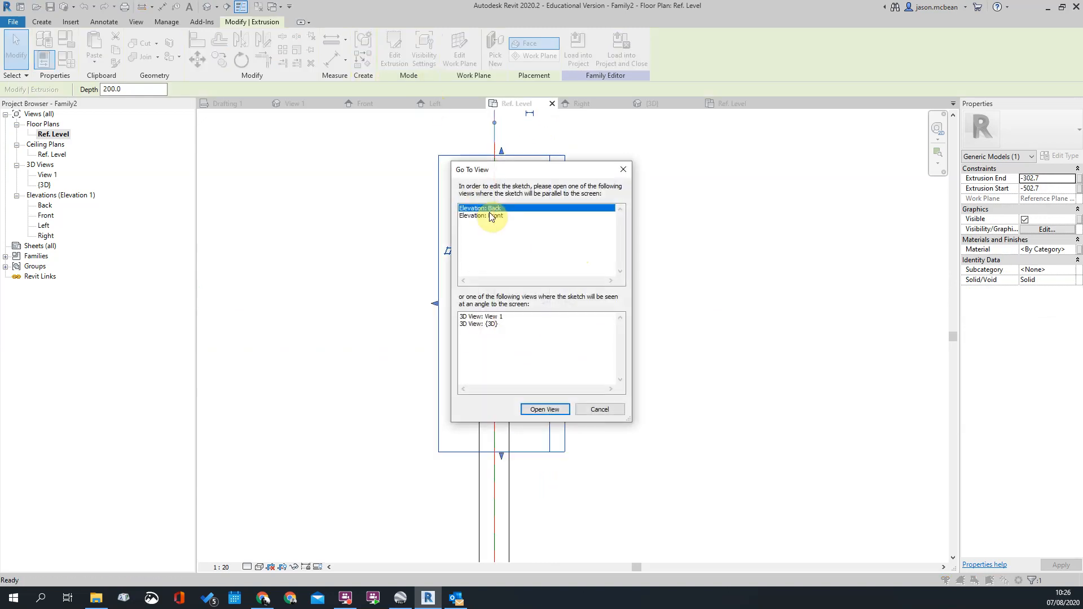
pyautogui.click(532, 408)
pyautogui.scroll(3, 526, 423)
pyautogui.scroll(2, 523, 418)
pyautogui.click(536, 393)
pyautogui.scroll(3, 460, 346)
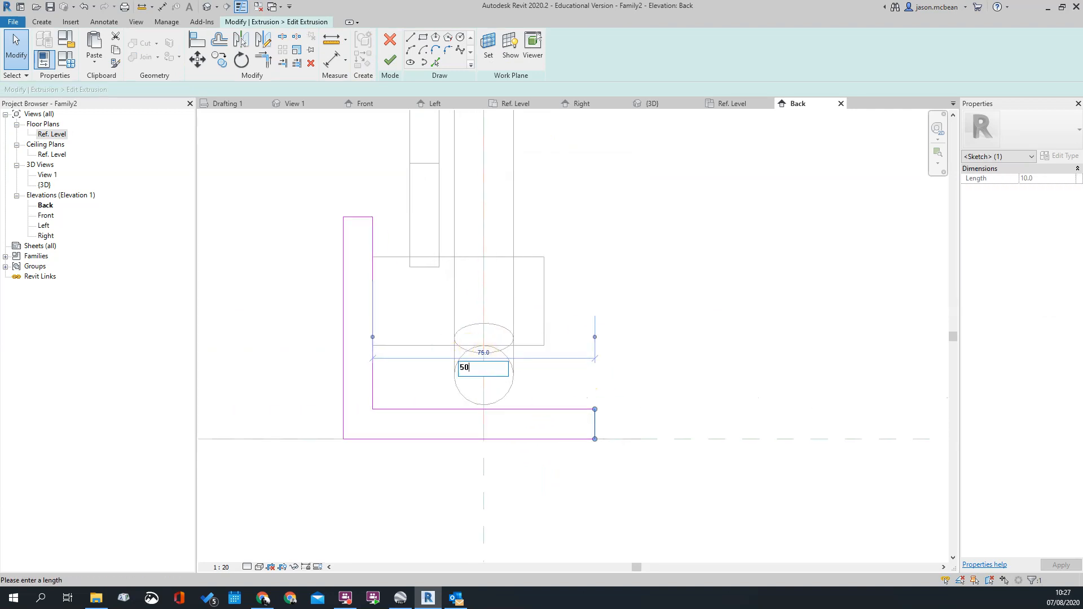
pyautogui.write('50')
pyautogui.press('Return')
pyautogui.press('Escape')
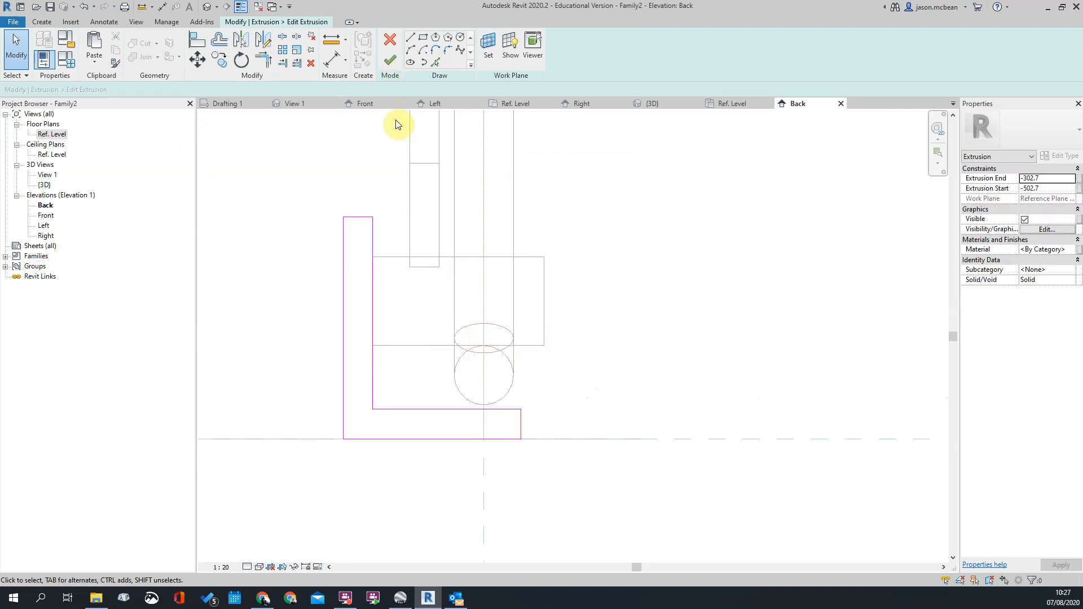
pyautogui.click(394, 64)
# In the Ref. Level floor plan, move the angle sideways so it is centred on the Center (Left/Right) reference plane
pyautogui.doubleClick(64, 135)
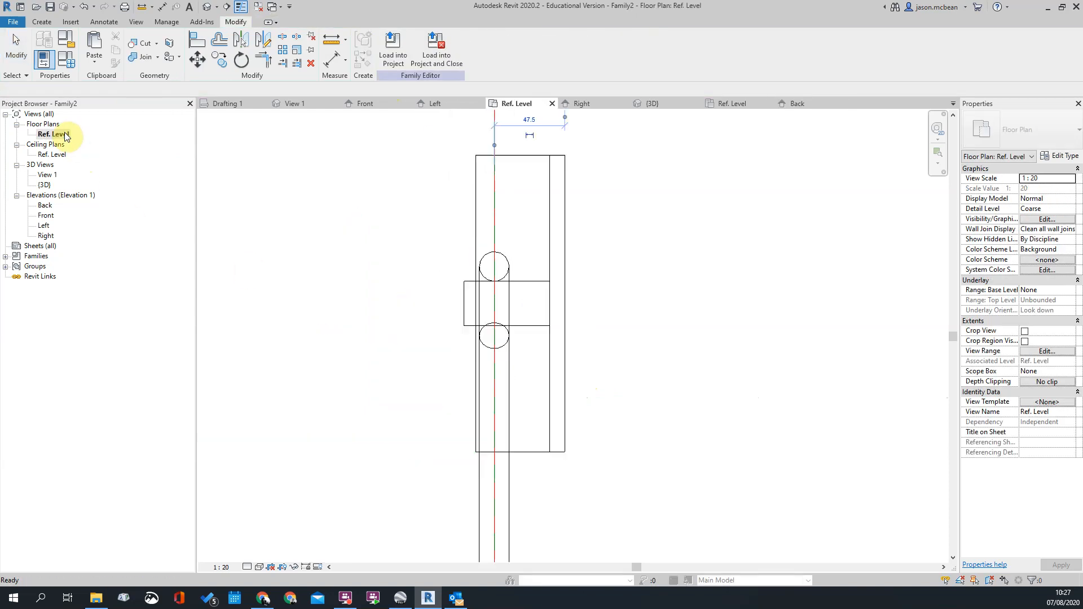
pyautogui.click(557, 239)
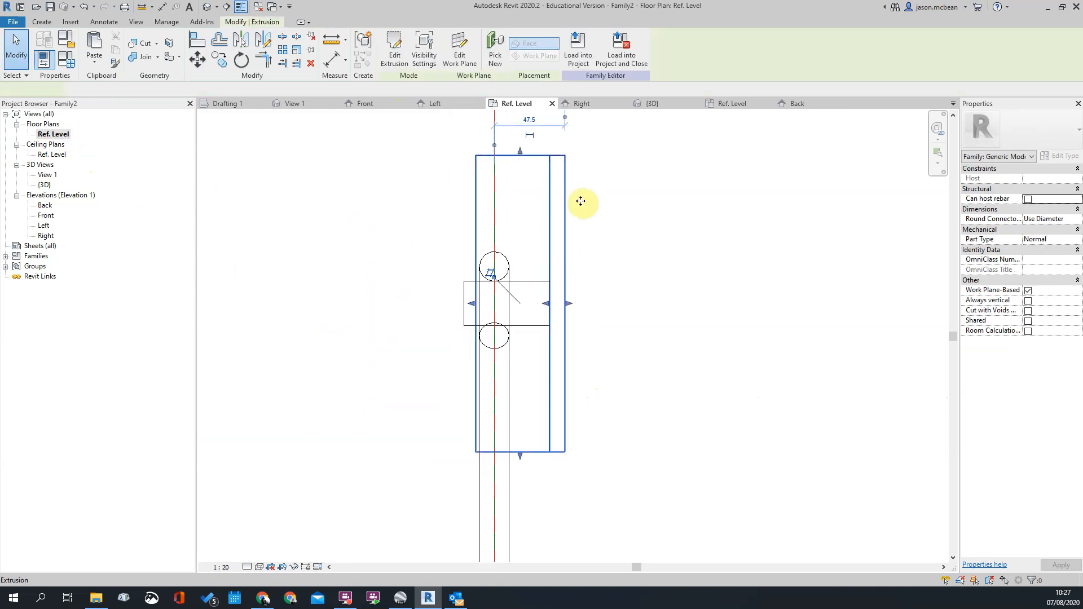
pyautogui.scroll(2, 607, 280)
pyautogui.moveTo(529, 204); pyautogui.dragTo(499, 209)
pyautogui.click(597, 292)
# Pull the lower hook pin's end back to the inner face of the angle's vertical leg
pyautogui.click(554, 363)
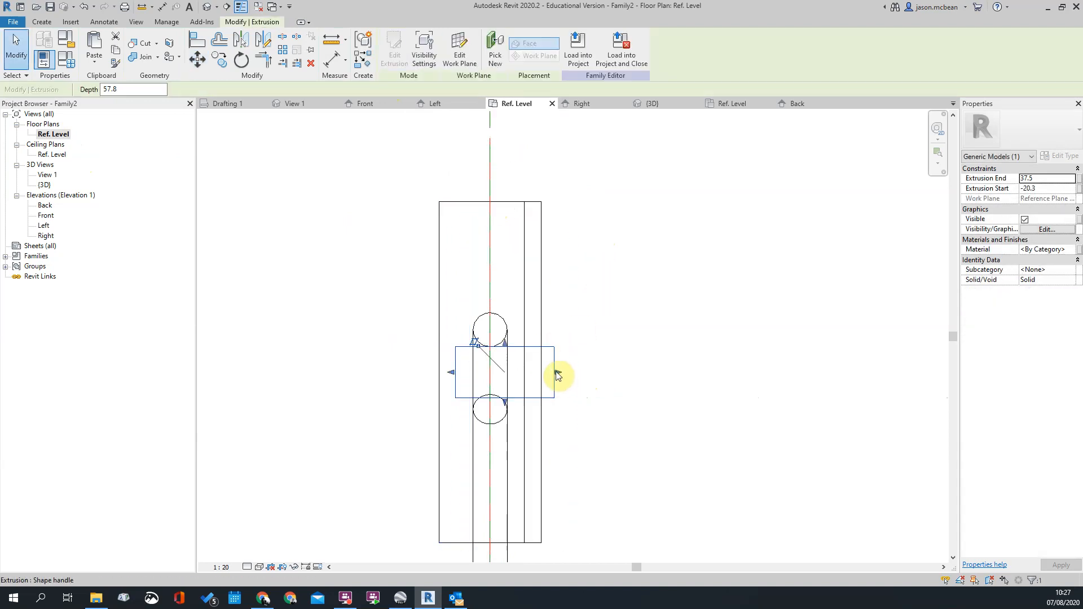
pyautogui.moveTo(555, 374); pyautogui.dragTo(524, 374)
pyautogui.click(600, 353)
pyautogui.scroll(-3, 595, 331)
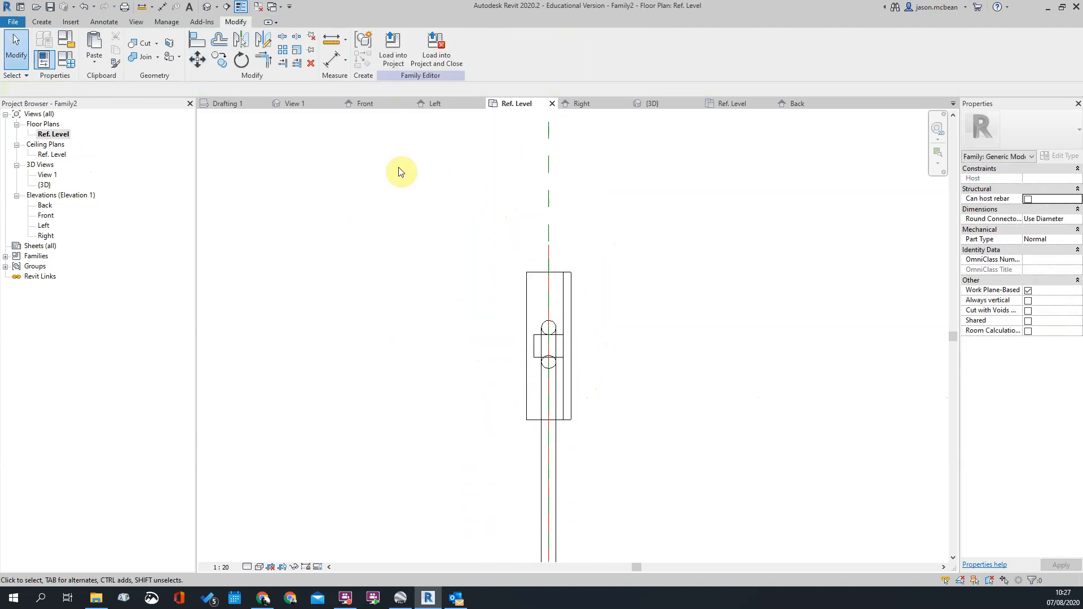
pyautogui.scroll(-2, 564, 276)
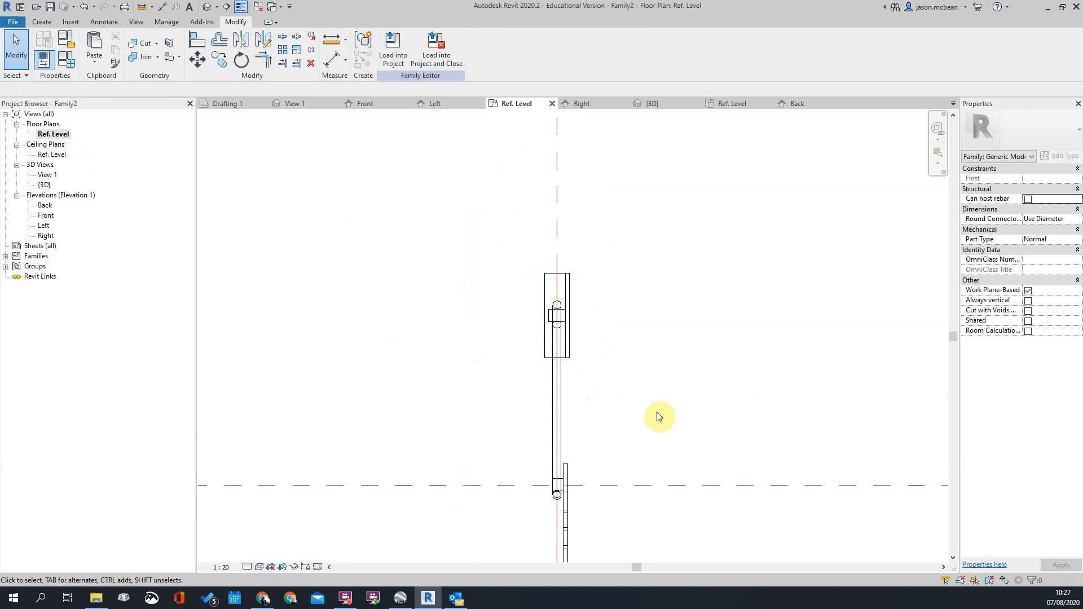
pyautogui.scroll(-1, 659, 420)
pyautogui.moveTo(621, 323); pyautogui.dragTo(570, 220, button='middle')
pyautogui.scroll(2, 553, 209)
pyautogui.scroll(-2, 520, 253)
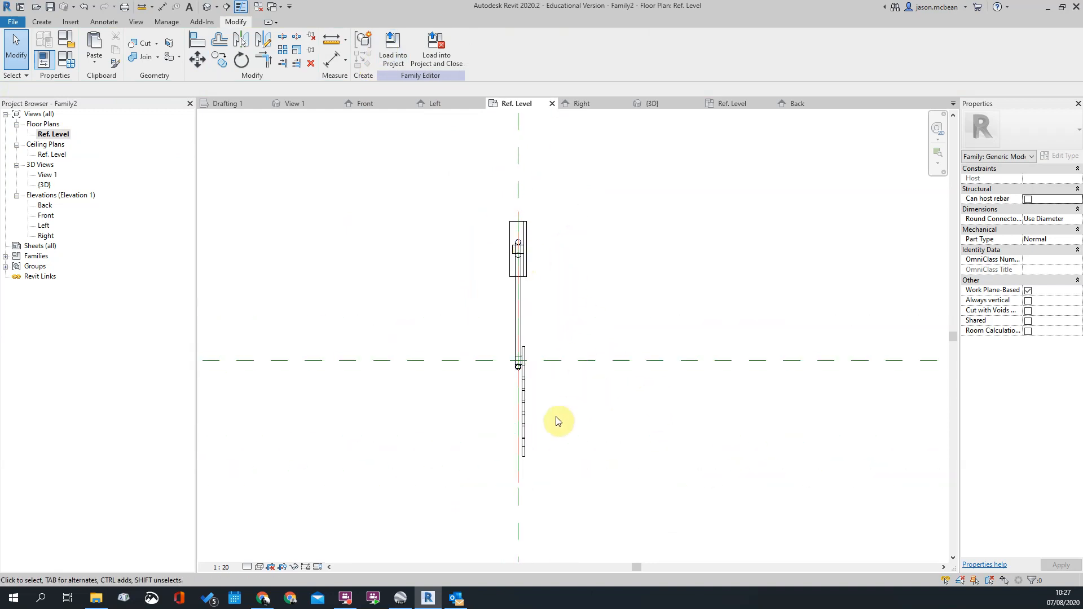
pyautogui.scroll(2, 558, 421)
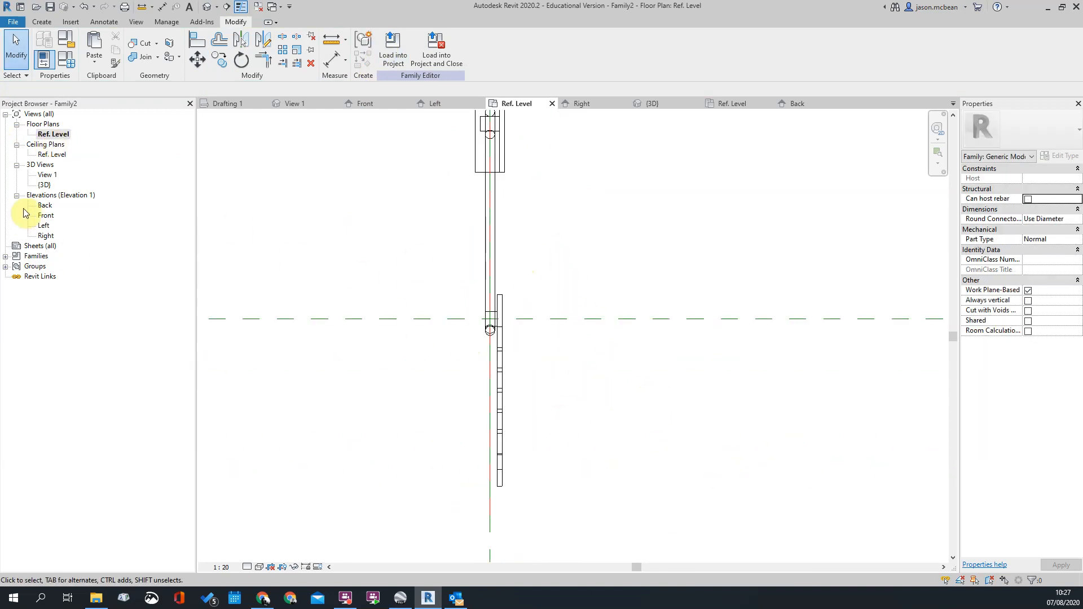
pyautogui.doubleClick(52, 155)
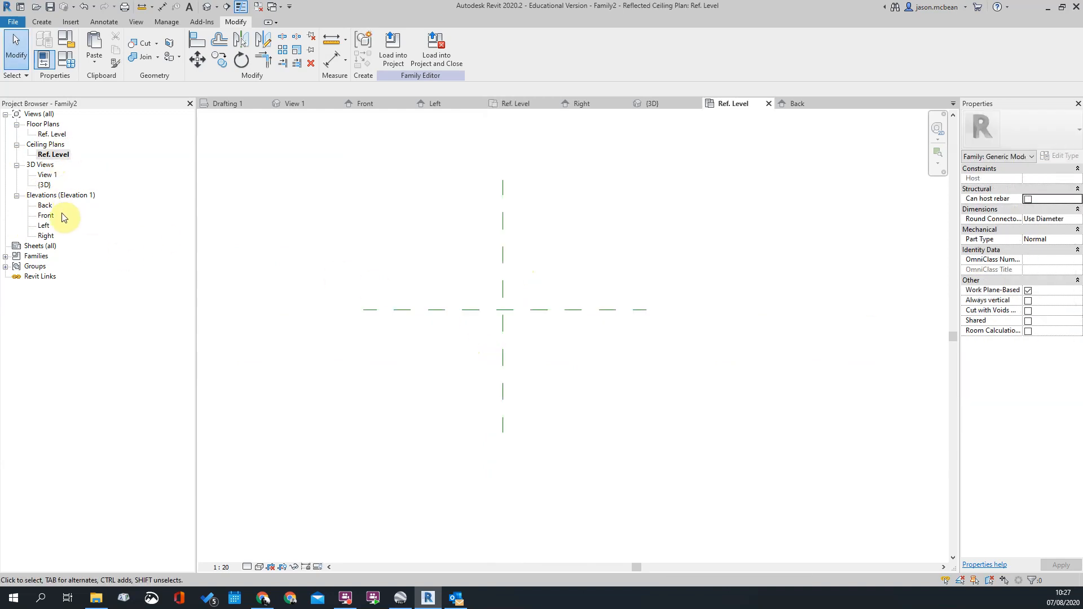
# In the Left elevation, create an extrusion similar to the arm from the imported round-topped end plate outline, trimming its corners, and finish it
pyautogui.doubleClick(43, 227)
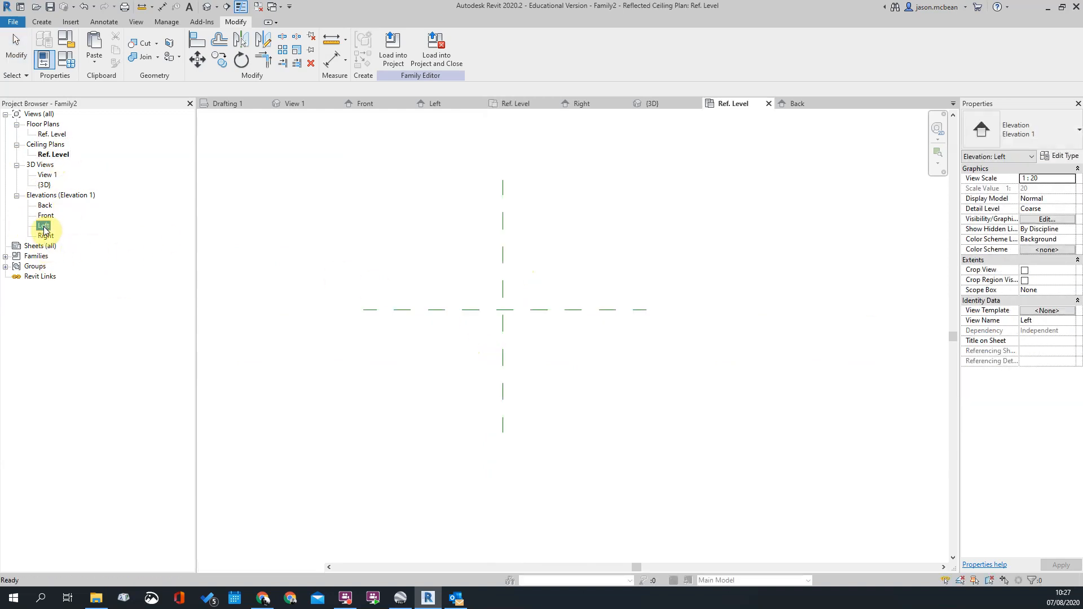
pyautogui.scroll(-3, 421, 358)
pyautogui.scroll(4, 716, 359)
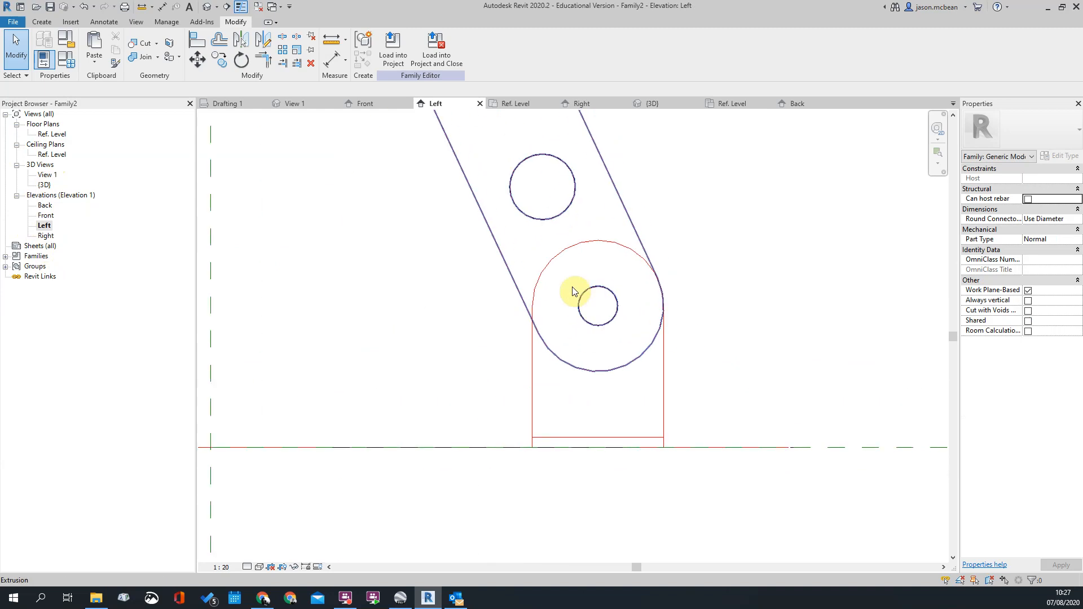
pyautogui.click(507, 261)
pyautogui.rightClick(507, 261)
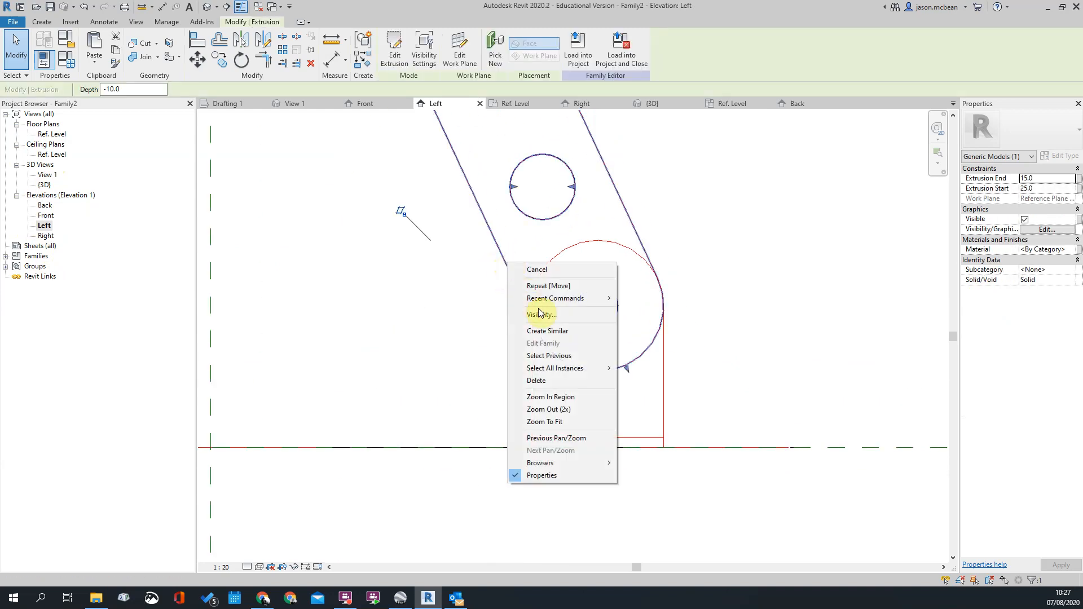
pyautogui.click(544, 333)
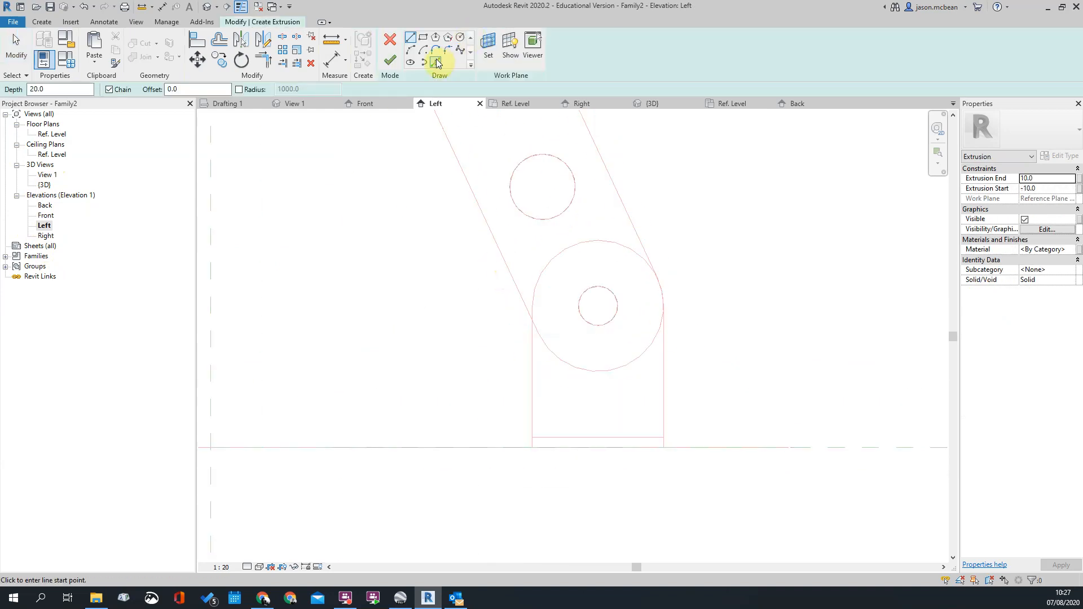
pyautogui.click(438, 63)
pyautogui.click(528, 372)
pyautogui.click(551, 261)
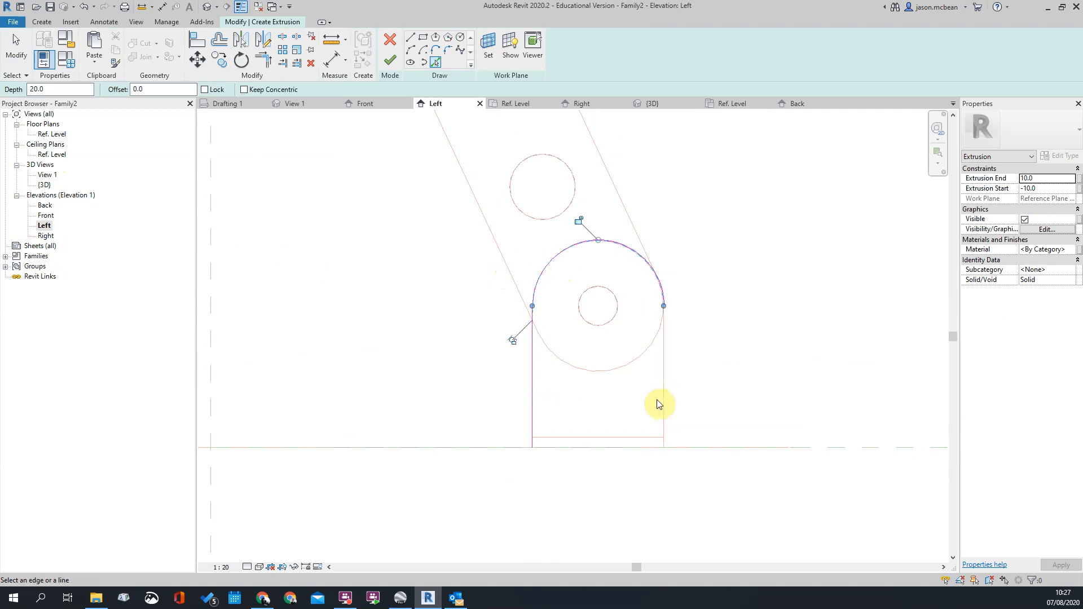
pyautogui.click(664, 402)
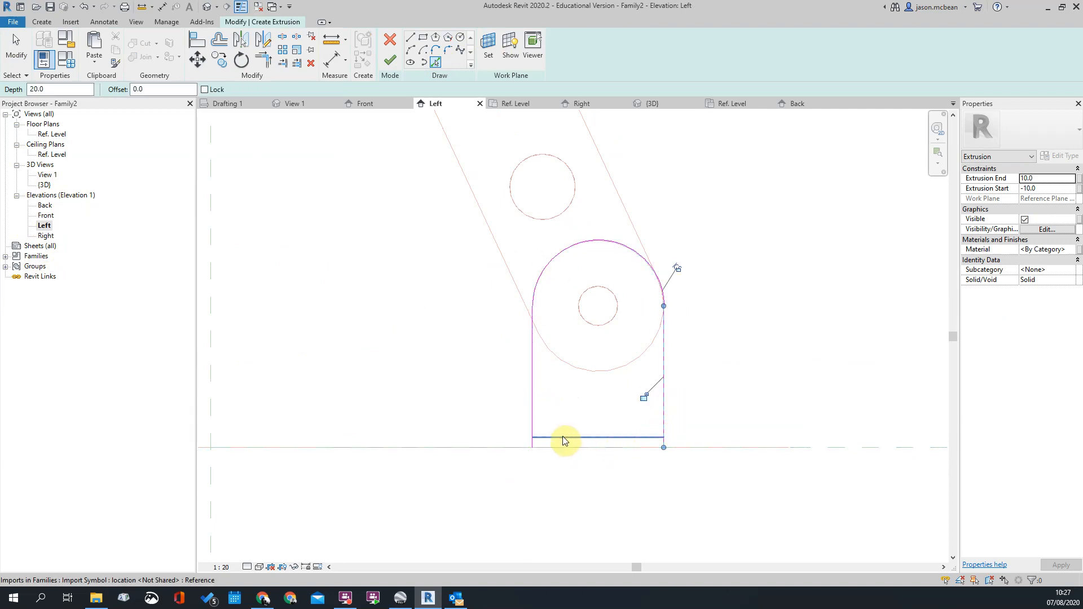
pyautogui.press('t')
pyautogui.press('r')
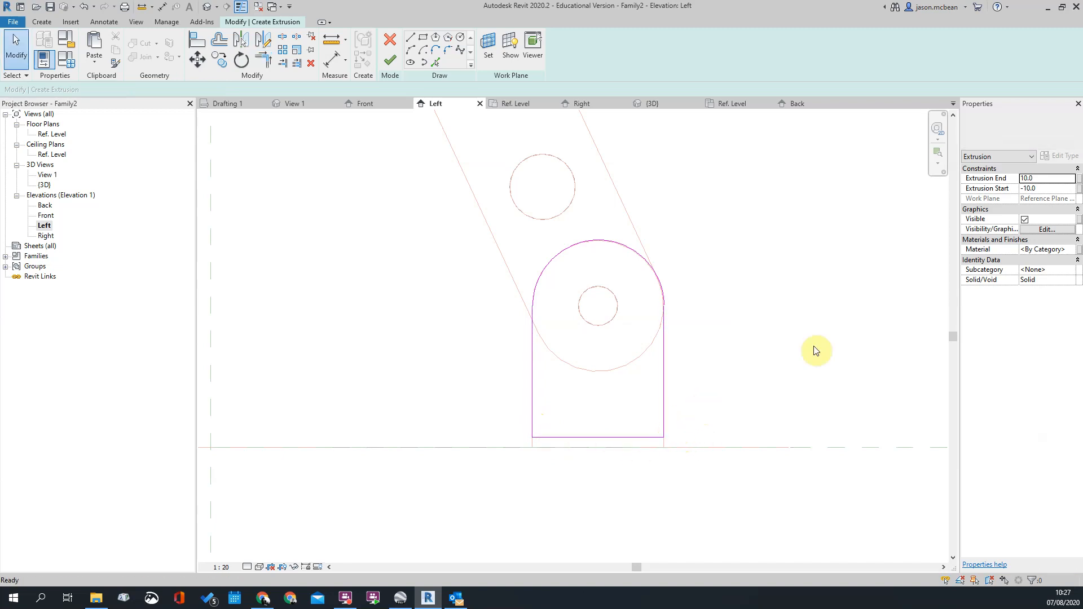
pyautogui.click(1051, 190)
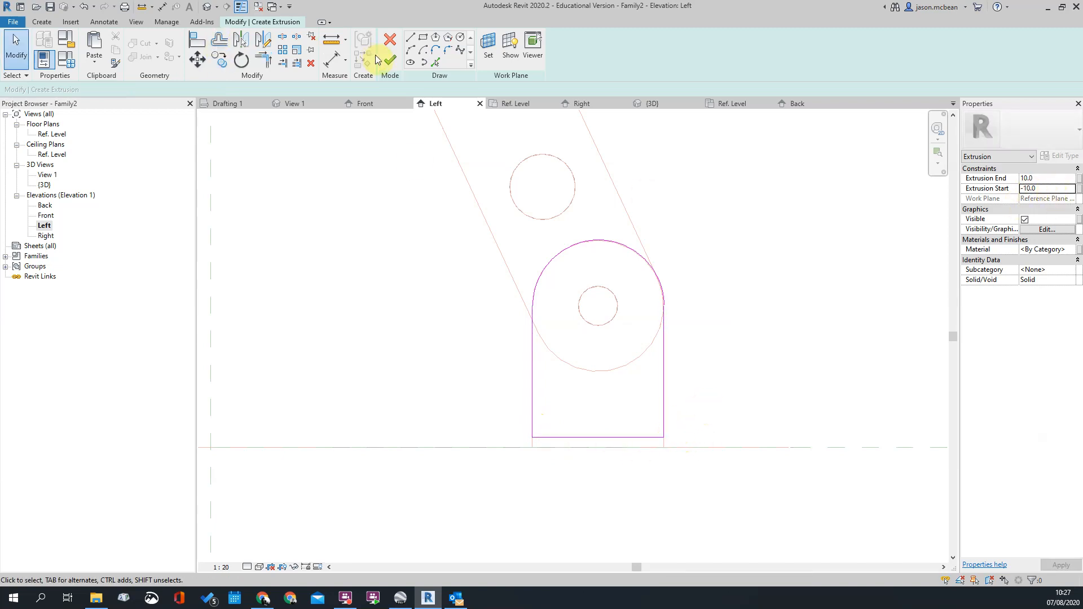
pyautogui.click(390, 60)
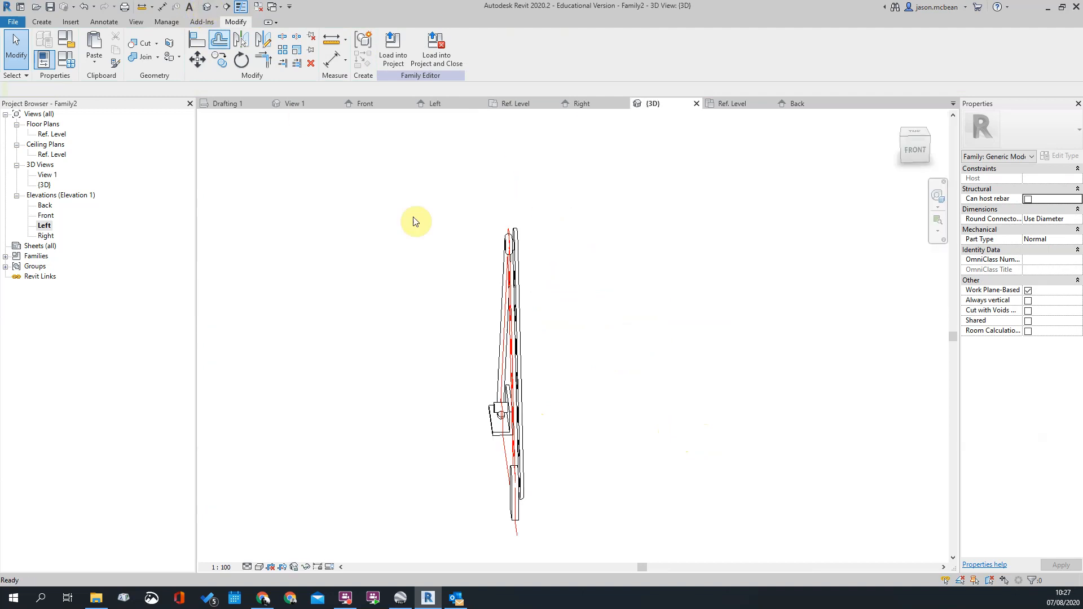
# In the 3D view, edit the end plate's profile to add the imported pin hole circle, and finish the edit
pyautogui.scroll(4, 524, 499)
pyautogui.keyDown('shift'); pyautogui.moveTo(491, 474); pyautogui.dragTo(684, 415, button='middle'); pyautogui.keyUp('shift')
pyautogui.click(712, 412)
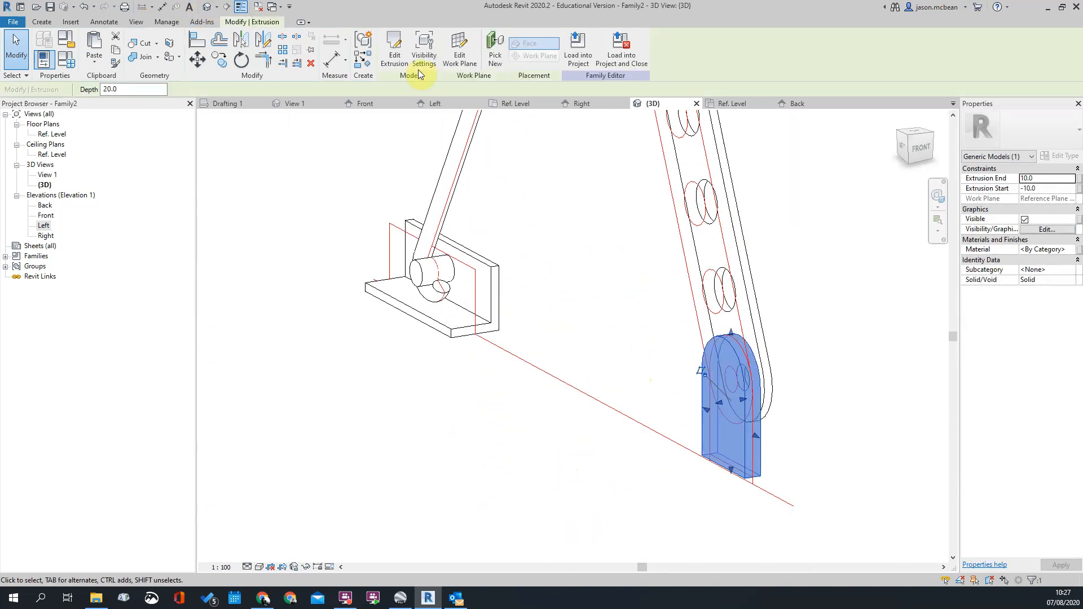
pyautogui.click(394, 57)
pyautogui.scroll(3, 748, 406)
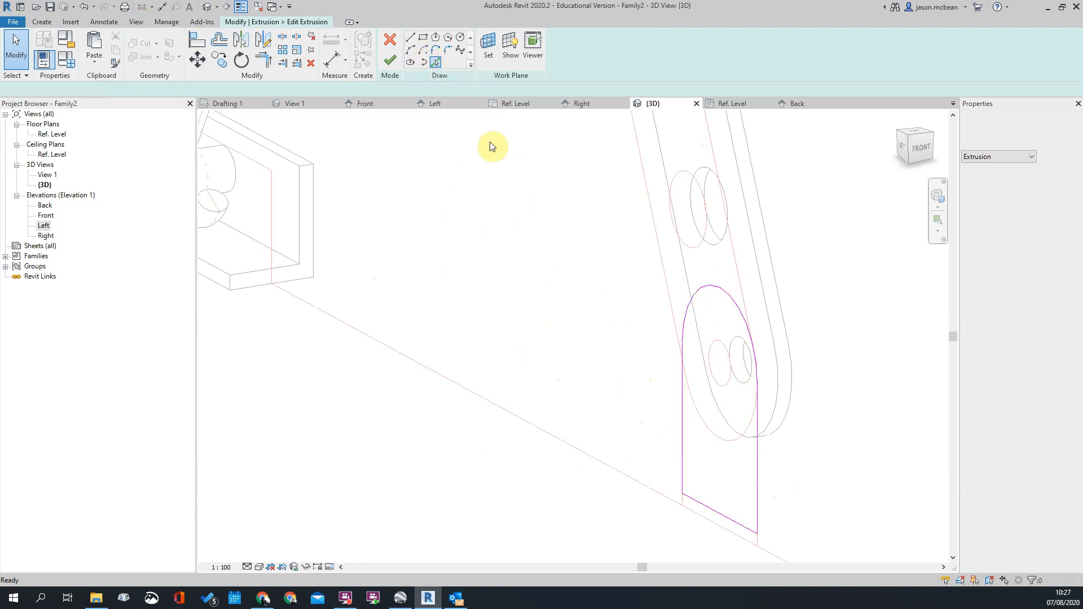
pyautogui.click(435, 64)
pyautogui.click(727, 384)
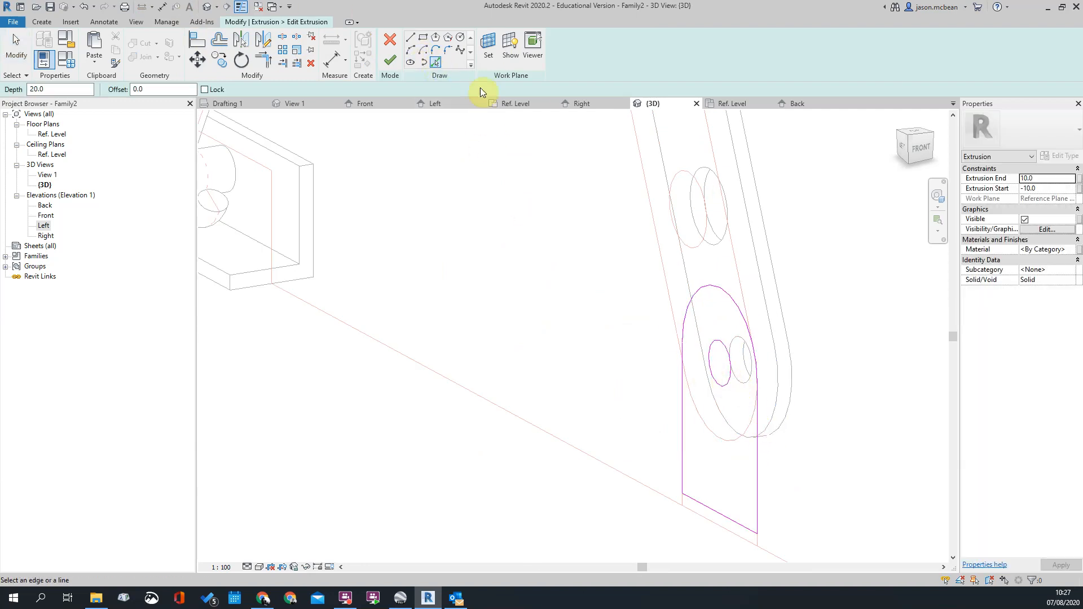
pyautogui.click(390, 61)
pyautogui.click(517, 317)
# Set the end plate's extrusion start to -5 and its extrusion end to 5
pyautogui.scroll(-3, 564, 310)
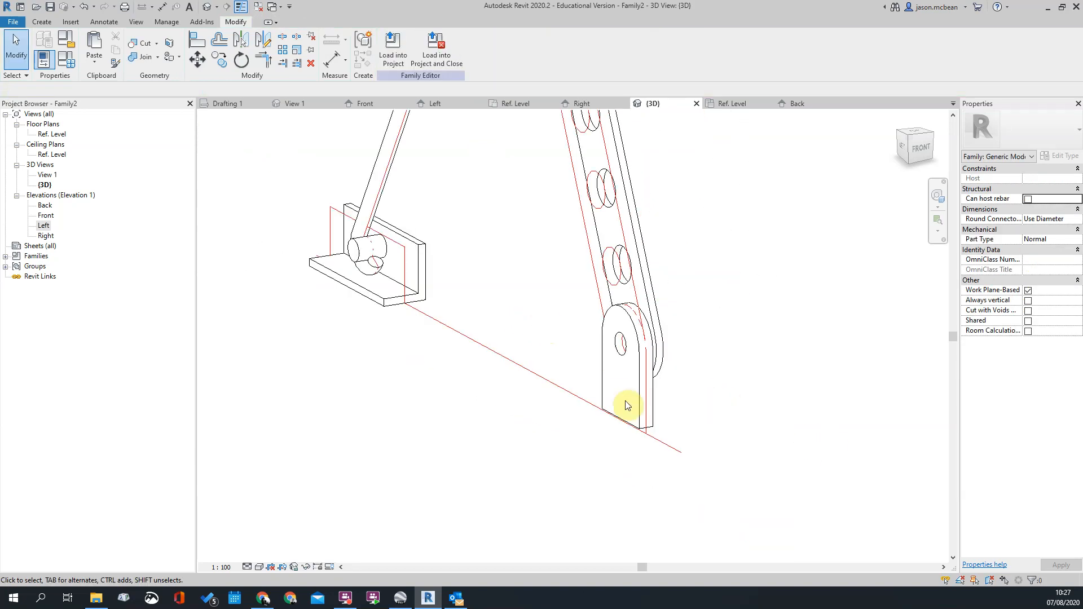
pyautogui.click(641, 396)
pyautogui.click(1056, 188)
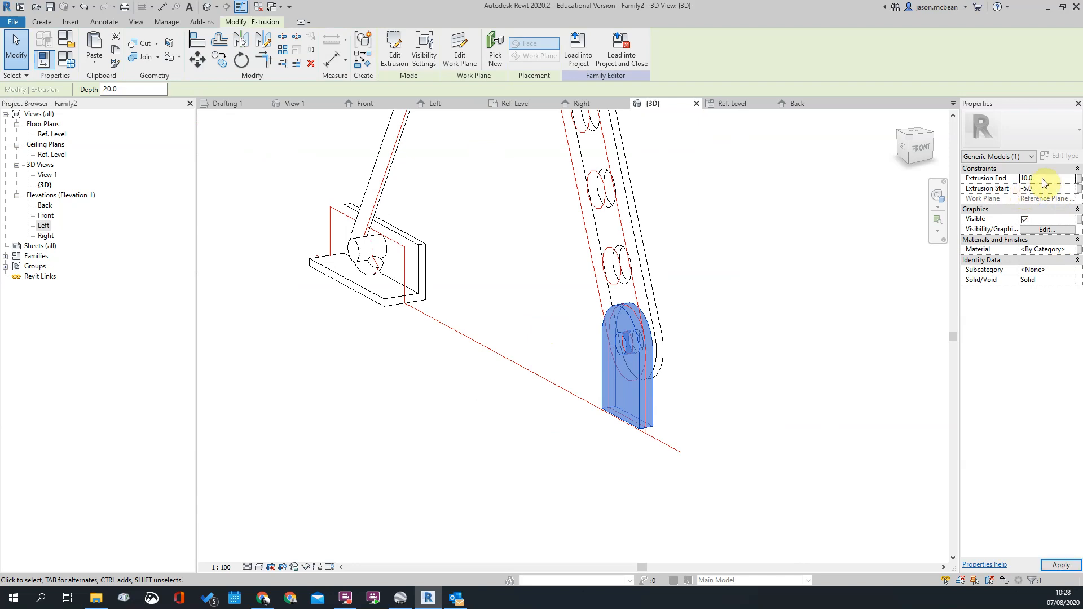
pyautogui.press('Return')
pyautogui.click(749, 308)
# Examine the end plate, the perforated arm and the angle connection from several directions in 3D
pyautogui.keyDown('shift'); pyautogui.moveTo(500, 335); pyautogui.dragTo(551, 395, button='middle'); pyautogui.keyUp('shift')
pyautogui.scroll(3, 486, 271)
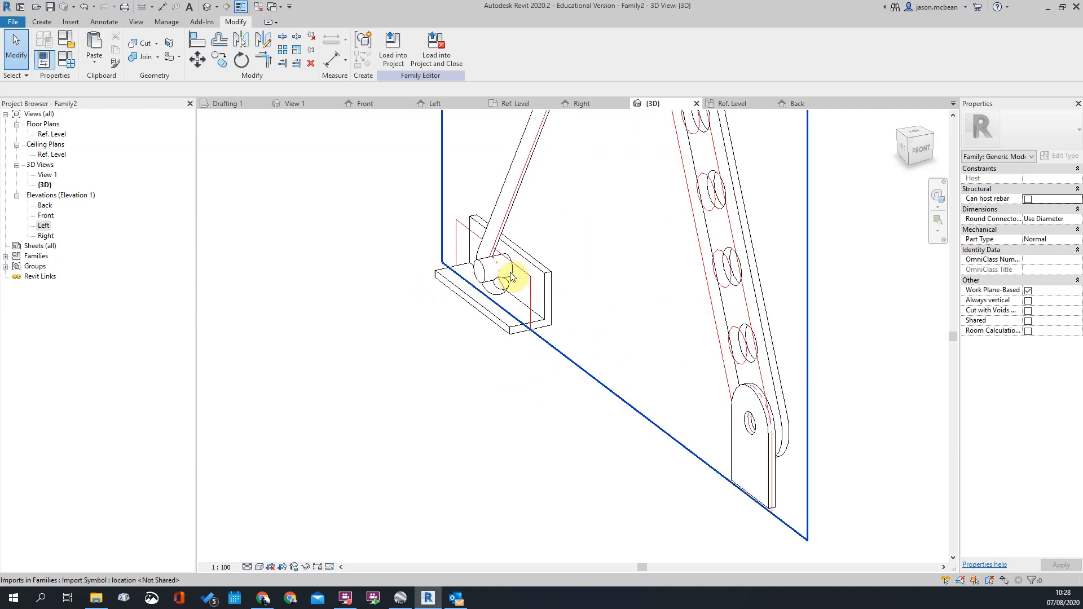
pyautogui.keyDown('shift'); pyautogui.moveTo(571, 343); pyautogui.dragTo(677, 399, button='middle'); pyautogui.keyUp('shift')
pyautogui.scroll(4, 768, 295)
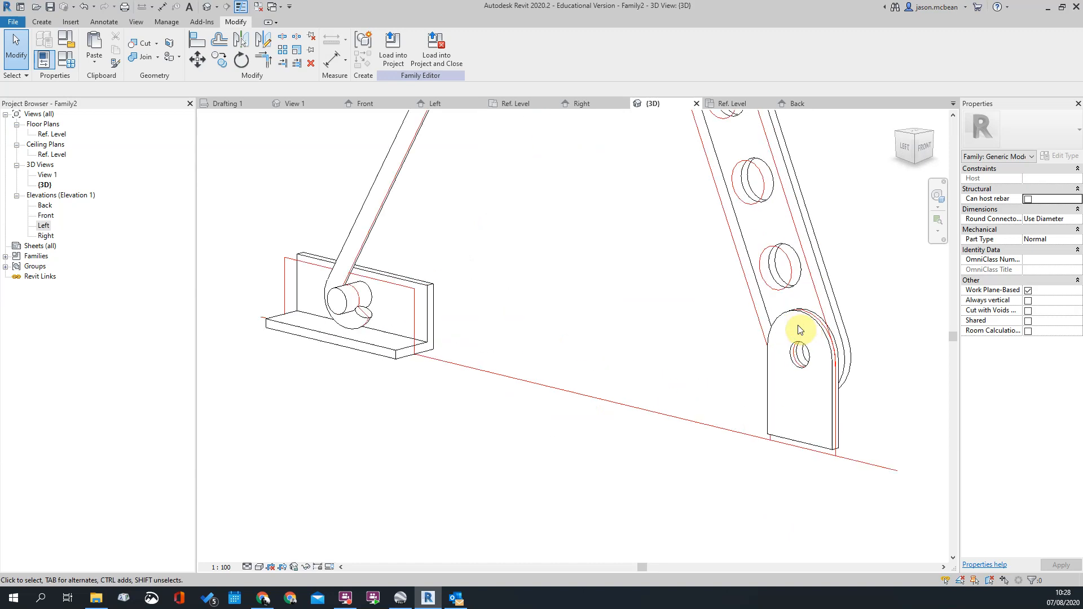
pyautogui.scroll(-3, 734, 383)
pyautogui.keyDown('shift'); pyautogui.moveTo(827, 420); pyautogui.dragTo(628, 402, button='middle'); pyautogui.keyUp('shift')
pyautogui.scroll(-3, 491, 375)
pyautogui.keyDown('shift'); pyautogui.moveTo(491, 375); pyautogui.dragTo(689, 402, button='middle'); pyautogui.keyUp('shift')
pyautogui.scroll(5, 624, 416)
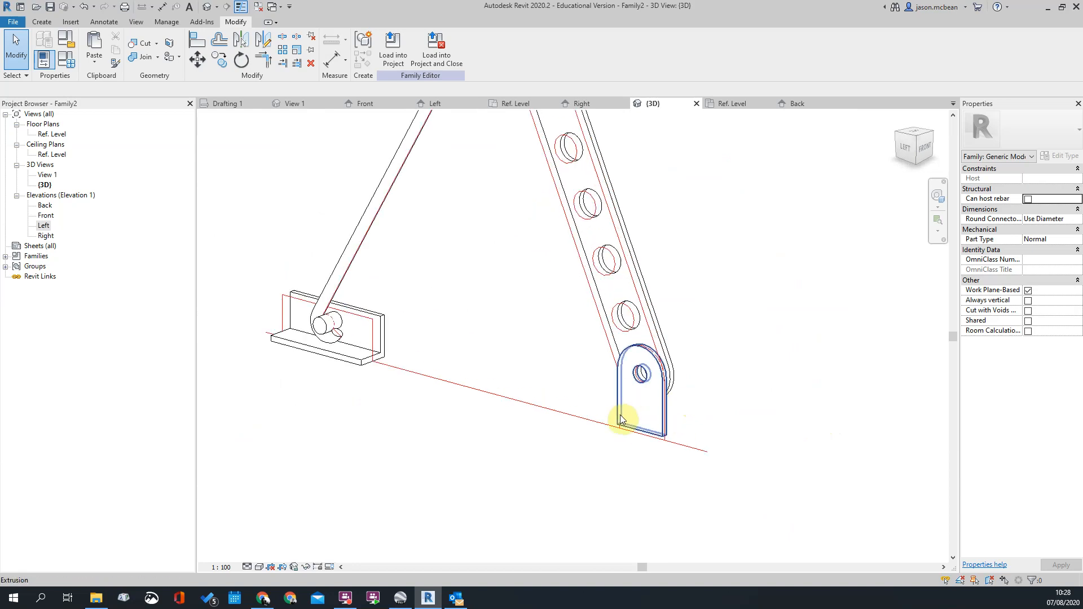
# Edit the end plate's profile to delete the pin hole circle, and finish the edit
pyautogui.click(695, 394)
pyautogui.keyDown('shift'); pyautogui.moveTo(718, 435); pyautogui.dragTo(586, 370, button='middle'); pyautogui.keyUp('shift')
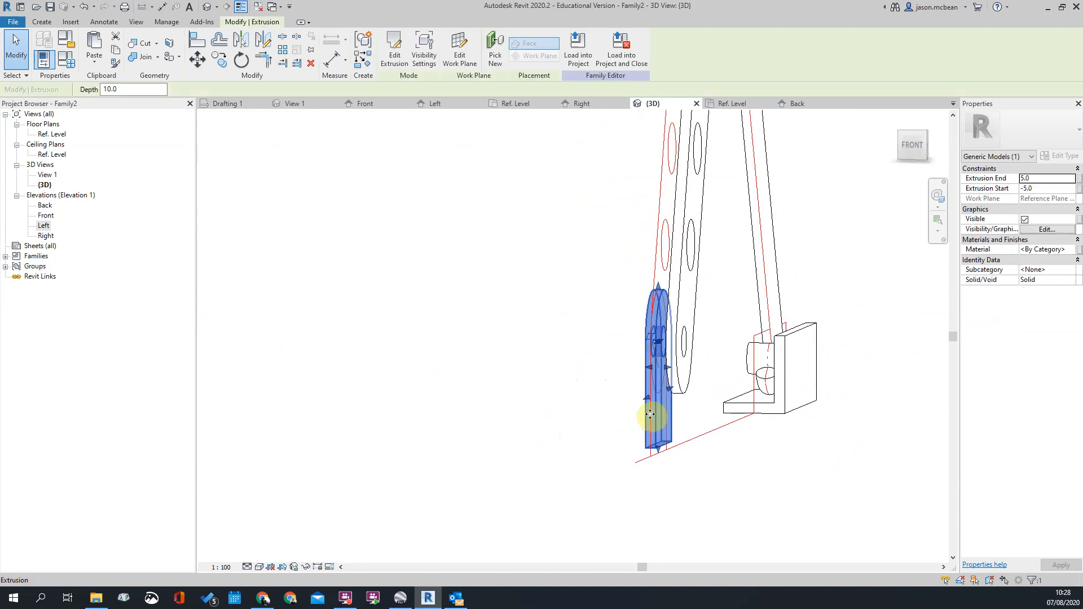
pyautogui.moveTo(648, 421); pyautogui.dragTo(538, 410, button='middle')
pyautogui.click(394, 54)
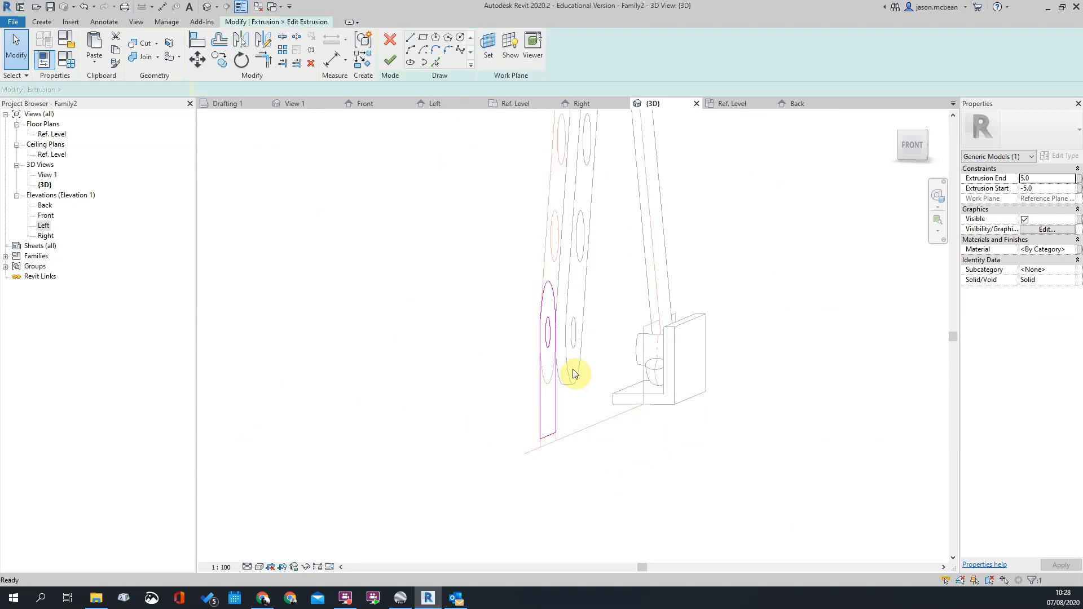
pyautogui.press('Delete')
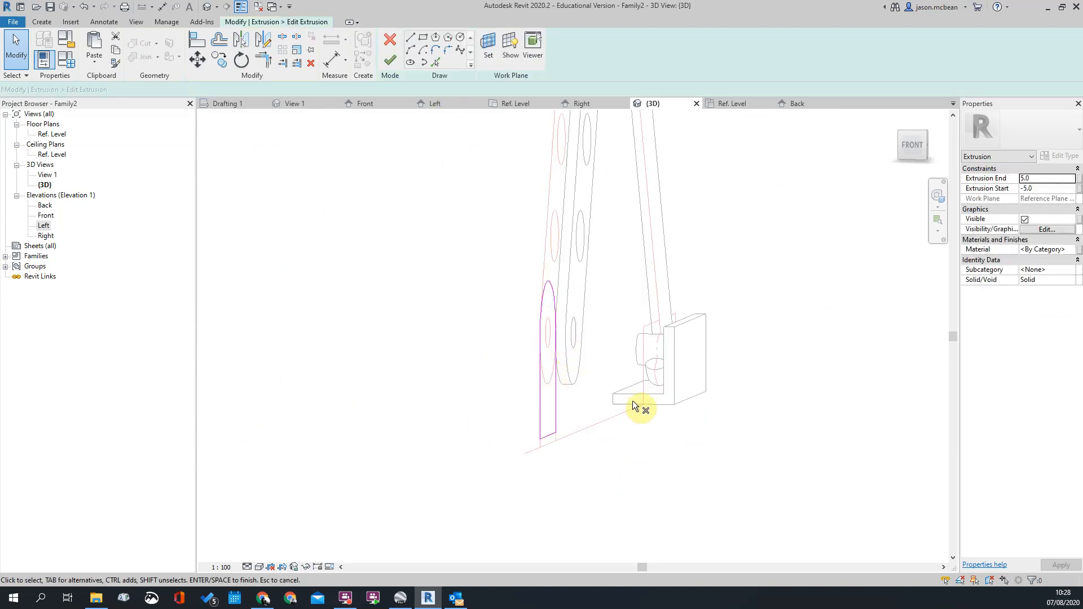
pyautogui.click(397, 64)
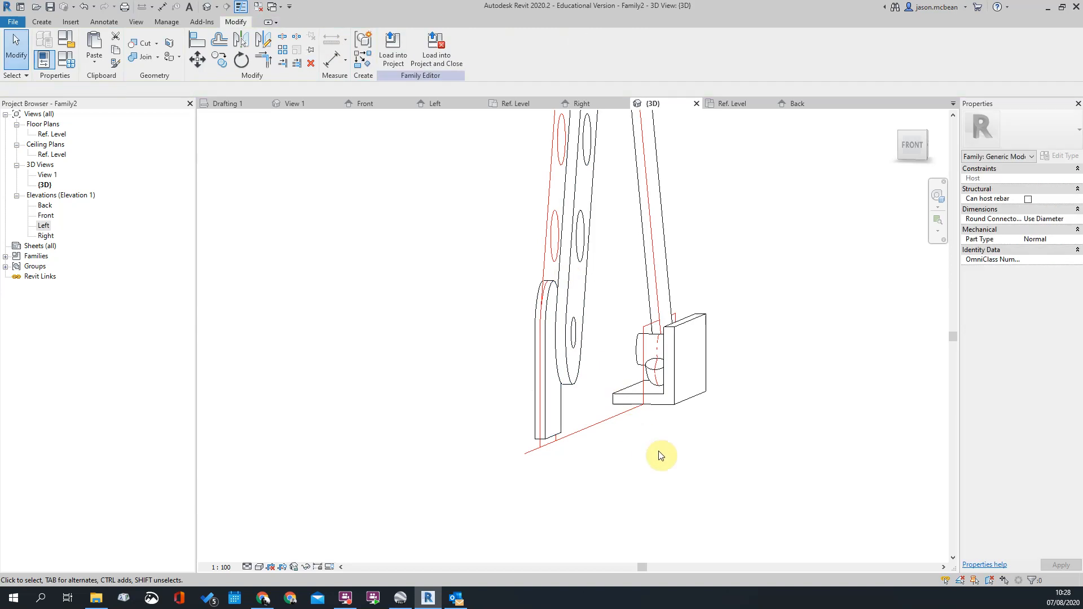
pyautogui.click(41, 22)
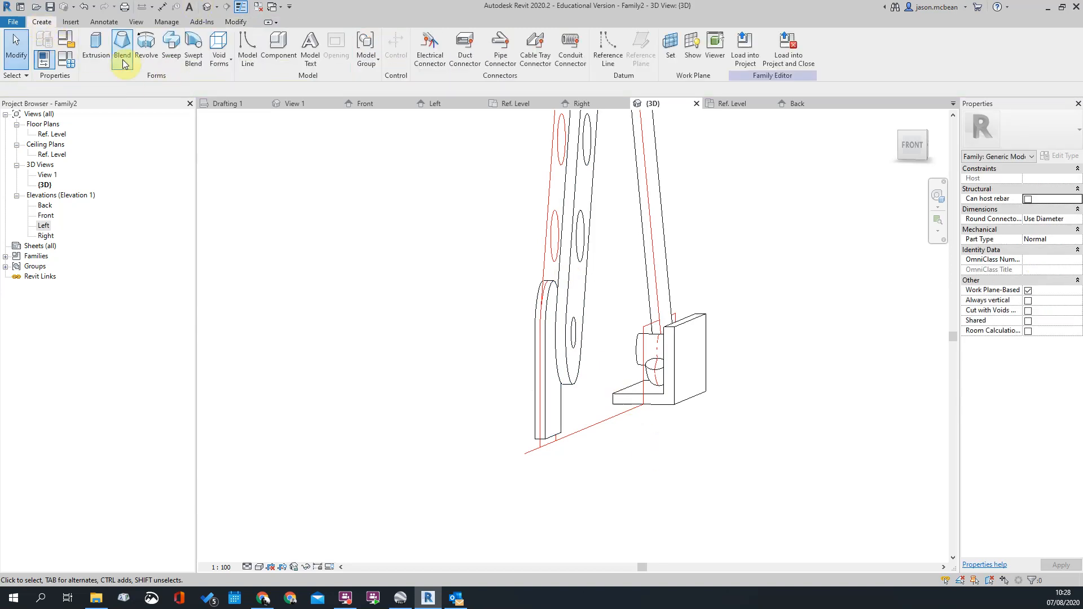
pyautogui.click(95, 45)
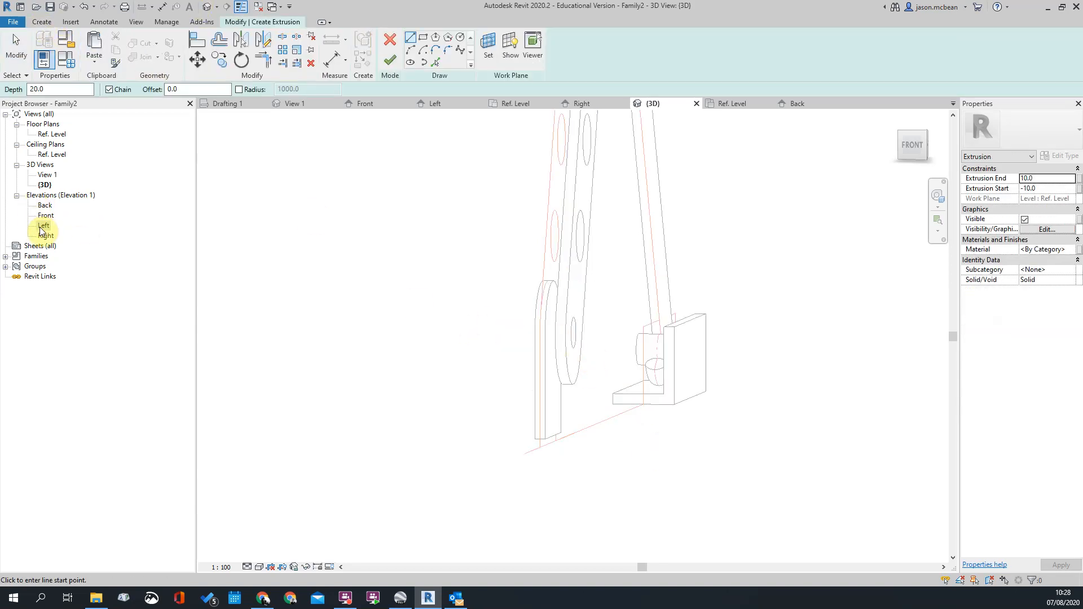
pyautogui.scroll(-3, 587, 385)
pyautogui.press('Escape')
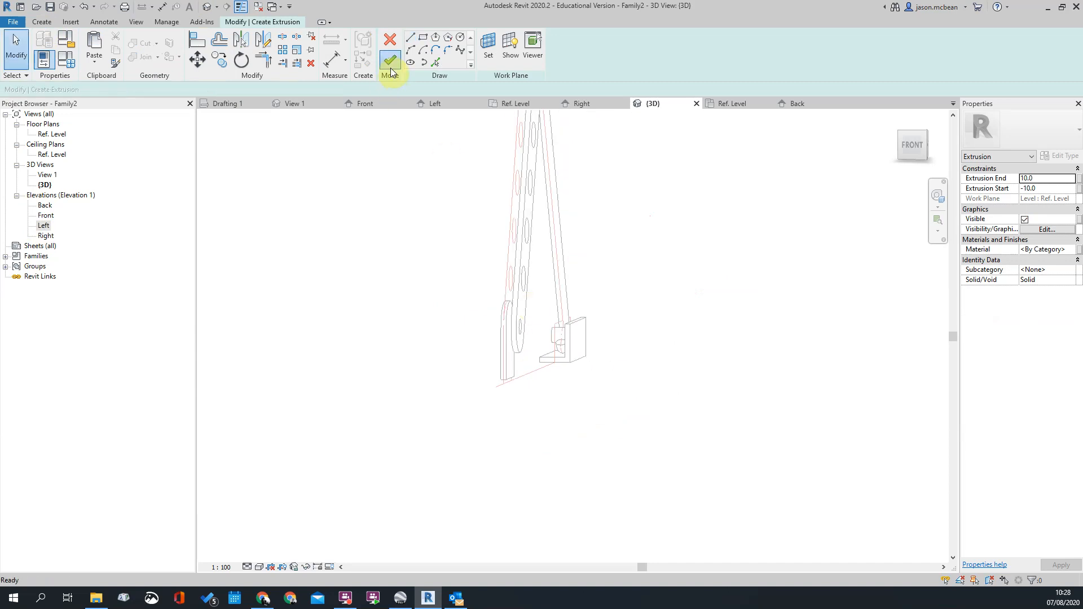
pyautogui.click(390, 60)
pyautogui.press('Return')
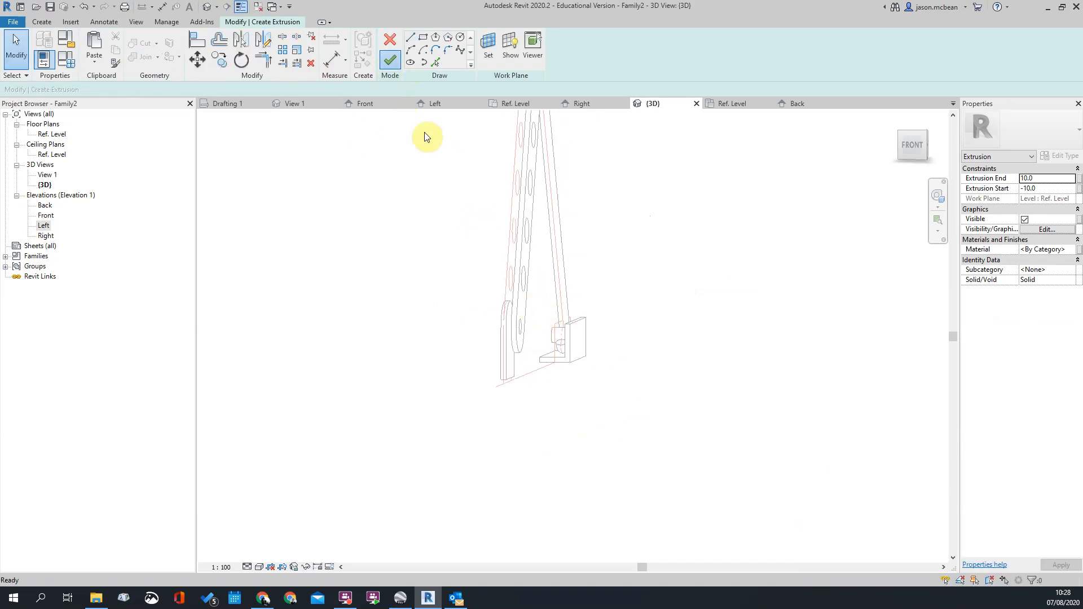
pyautogui.moveTo(695, 354)
pyautogui.keyDown('shift'); pyautogui.mouseDown(button='middle')
pyautogui.moveTo(608, 336)
pyautogui.moveTo(599, 345)
pyautogui.moveTo(687, 331)
pyautogui.moveTo(381, 332)
pyautogui.mouseUp(button='middle'); pyautogui.keyUp('shift')
pyautogui.click(390, 39)
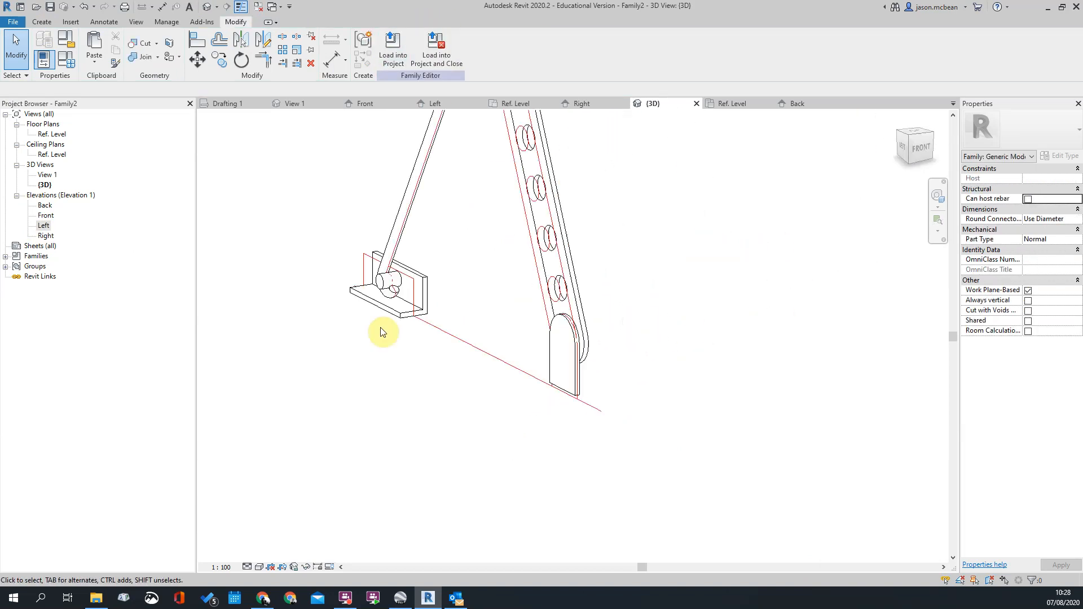
# Copy the pin at the angle connection over to the end plate in the 3D view
pyautogui.click(382, 288)
pyautogui.scroll(3, 382, 287)
pyautogui.press('c')
pyautogui.press('o')
pyautogui.click(485, 340)
pyautogui.click(769, 459)
pyautogui.press('Escape')
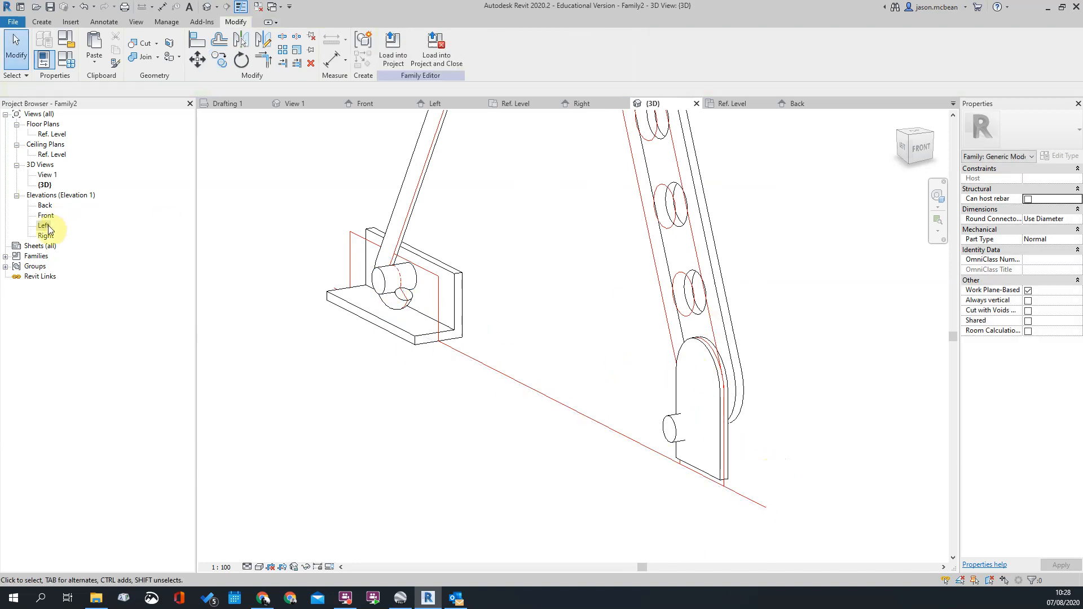
# In the Left elevation, move the copied pin onto the pin hole at the arm's lower end with the Constrain option off
pyautogui.doubleClick(46, 226)
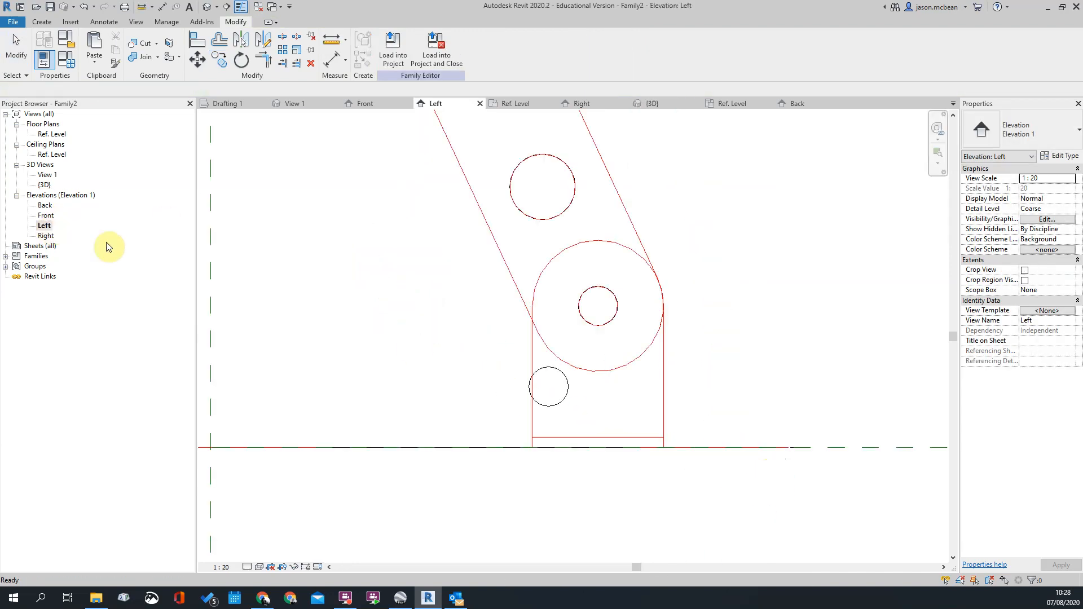
pyautogui.click(550, 370)
pyautogui.press('m')
pyautogui.press('v')
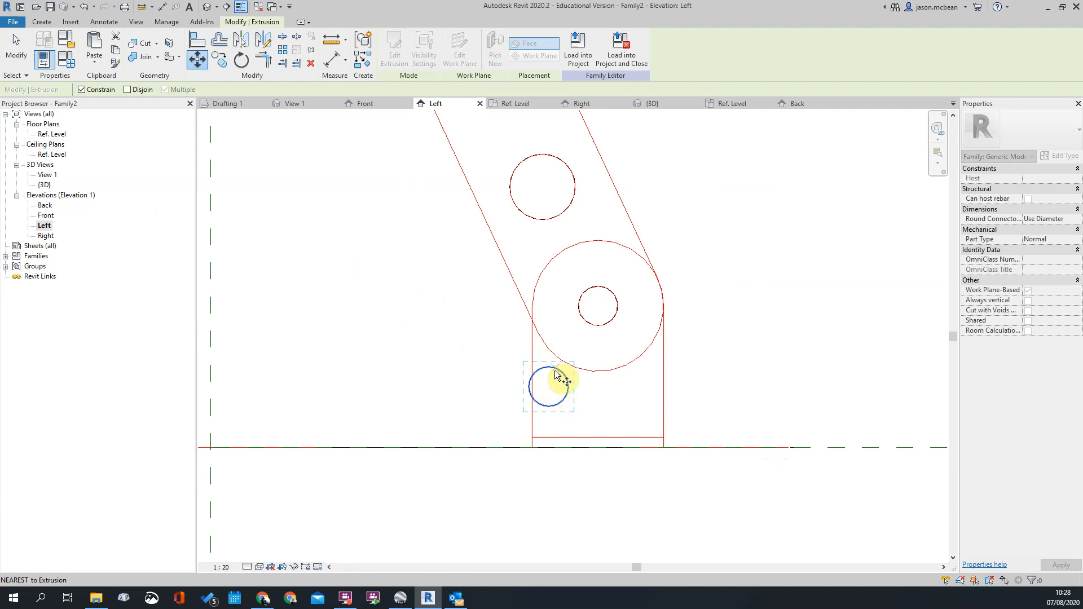
pyautogui.click(572, 367)
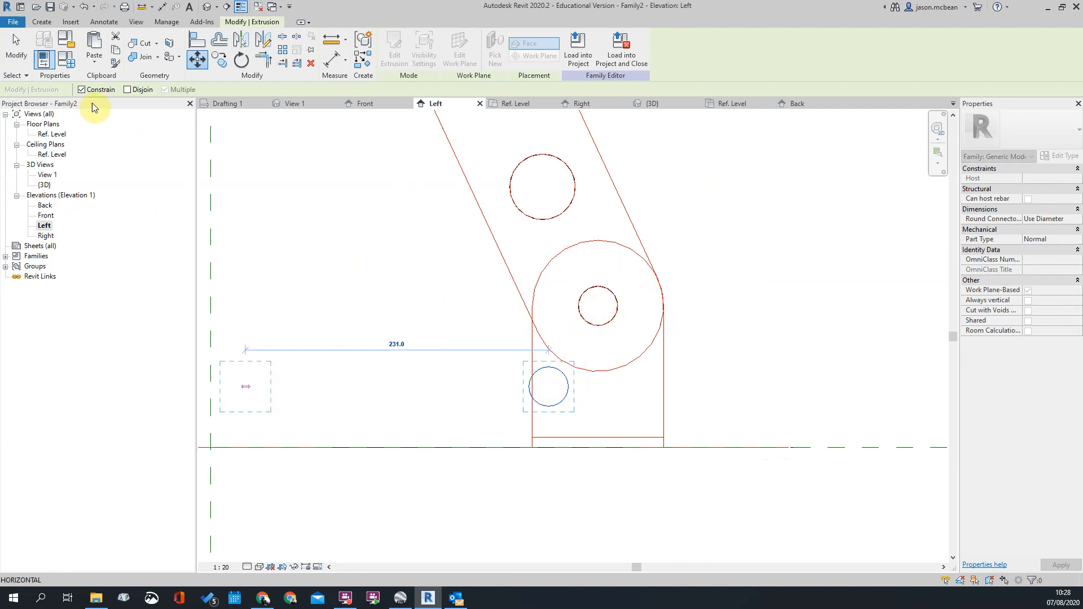
pyautogui.click(81, 90)
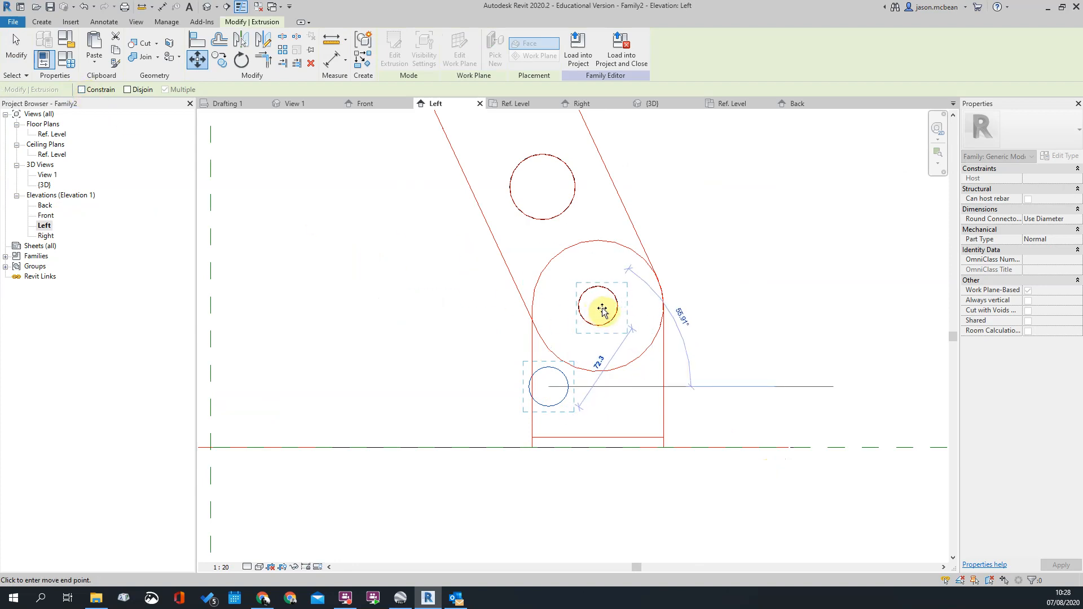
pyautogui.click(613, 319)
pyautogui.press('Escape')
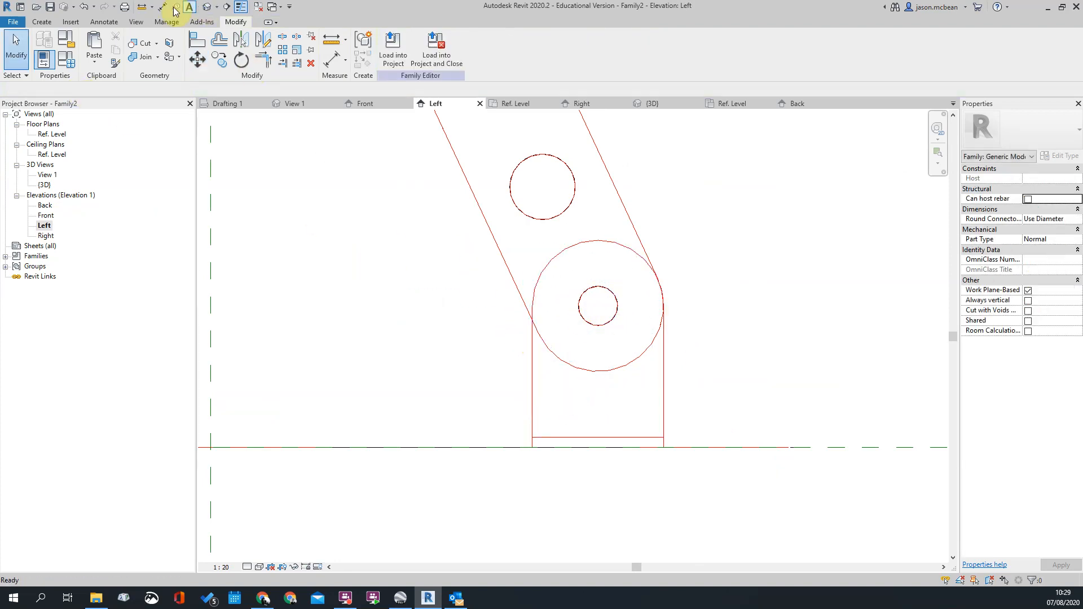
# In the 3D view, stretch the copied pin's outer end to the outer face of the perforated arm
pyautogui.click(207, 8)
pyautogui.keyDown('shift'); pyautogui.moveTo(375, 186); pyautogui.dragTo(614, 387, button='middle'); pyautogui.keyUp('shift')
pyautogui.click(615, 347)
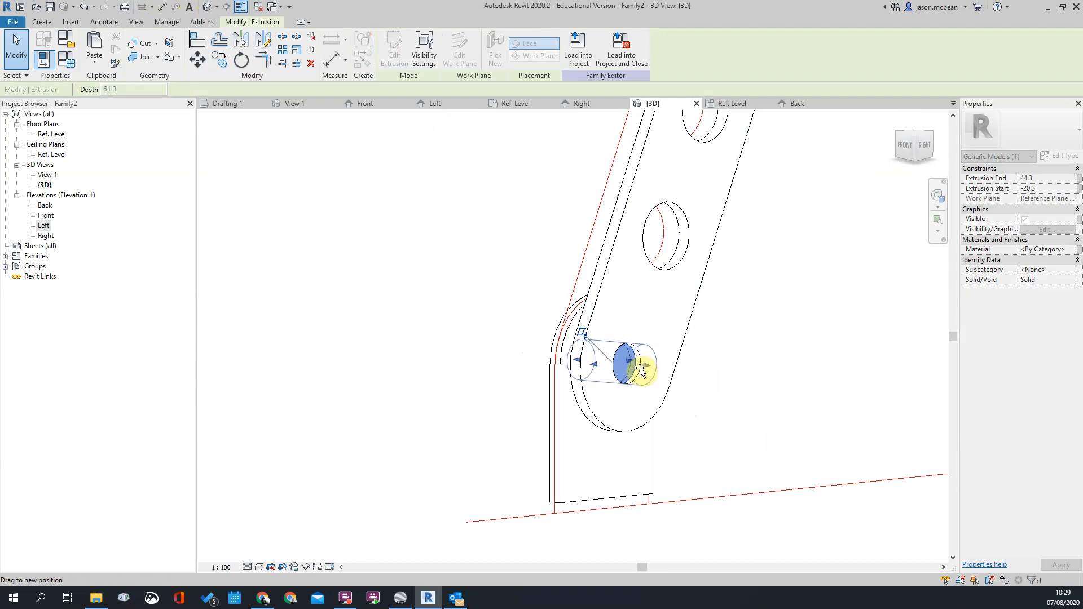
pyautogui.press('Escape')
pyautogui.moveTo(625, 367)
pyautogui.keyDown('shift'); pyautogui.mouseDown(button='middle')
pyautogui.moveTo(645, 382)
pyautogui.moveTo(624, 357)
pyautogui.moveTo(635, 395)
pyautogui.moveTo(721, 398)
pyautogui.moveTo(628, 348)
pyautogui.mouseUp(button='middle'); pyautogui.keyUp('shift')
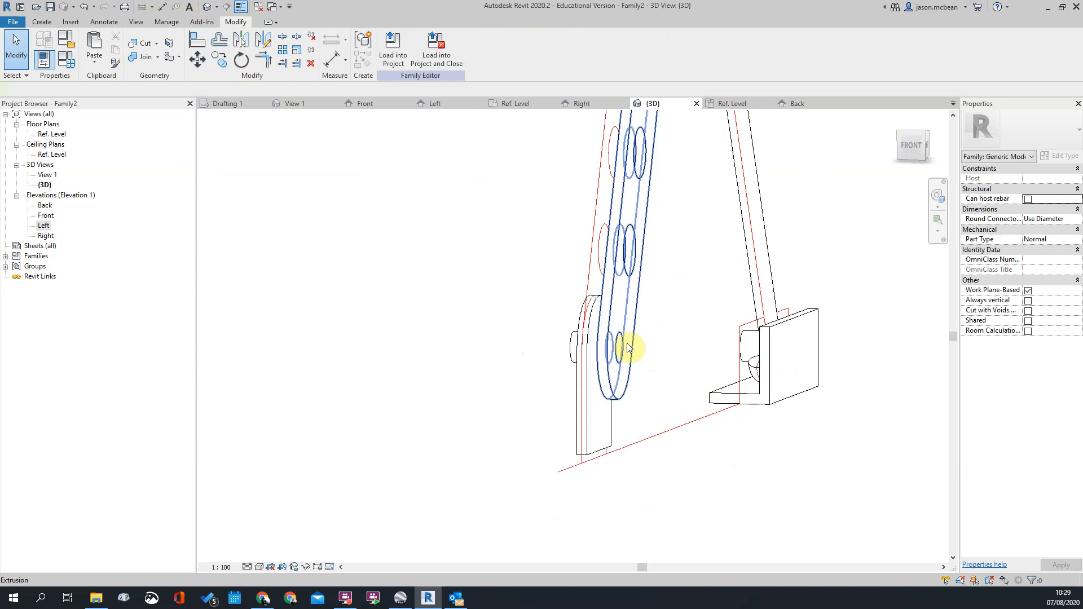
pyautogui.doubleClick(628, 348)
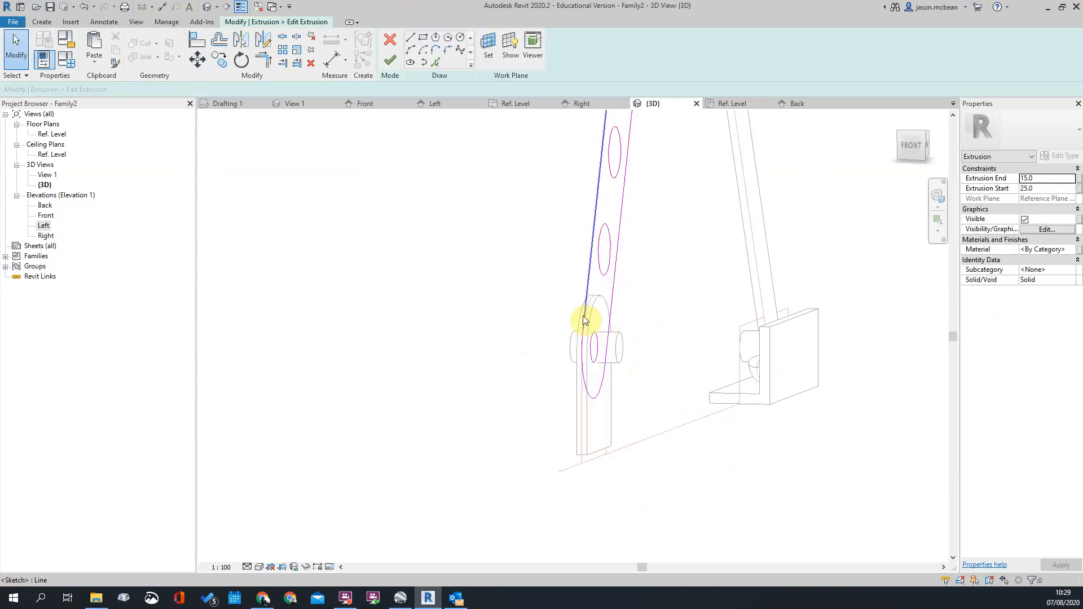
pyautogui.click(612, 354)
pyautogui.click(647, 363)
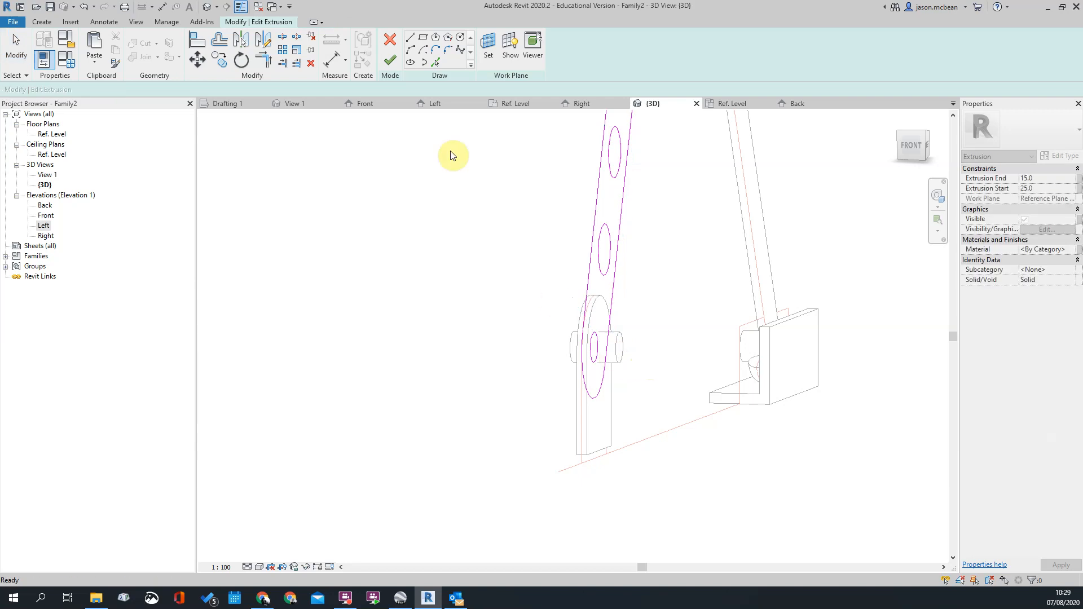
pyautogui.click(390, 60)
pyautogui.press('Escape')
# Align the copied pin's protruding end with the outer face of the end plate
pyautogui.moveTo(624, 377)
pyautogui.keyDown('shift'); pyautogui.mouseDown(button='middle')
pyautogui.moveTo(624, 423)
pyautogui.moveTo(634, 421)
pyautogui.moveTo(616, 394)
pyautogui.mouseUp(button='middle'); pyautogui.keyUp('shift')
pyautogui.press('a')
pyautogui.press('l')
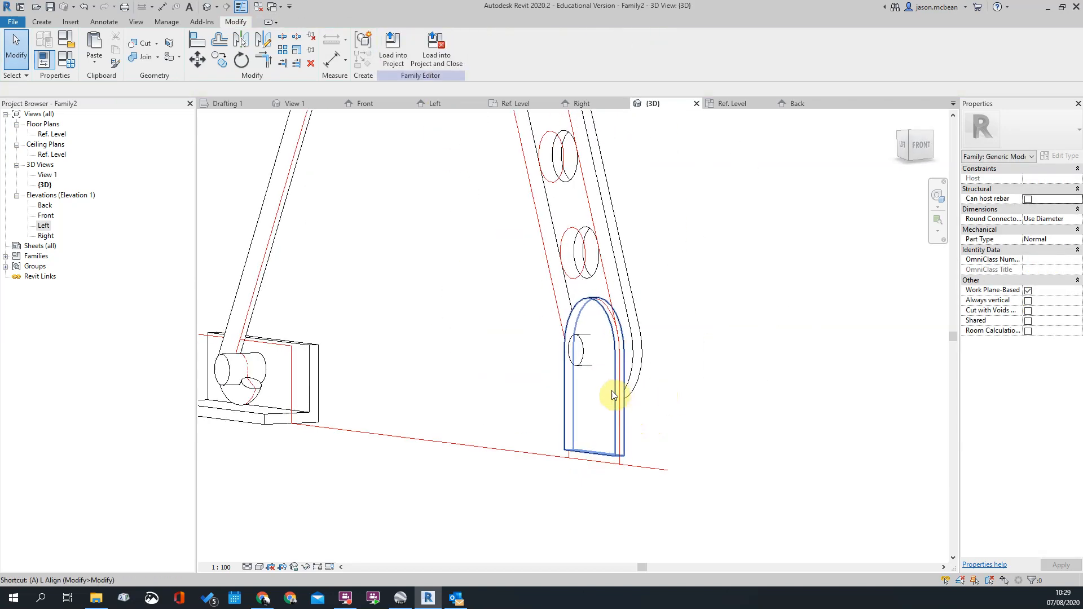
pyautogui.click(615, 389)
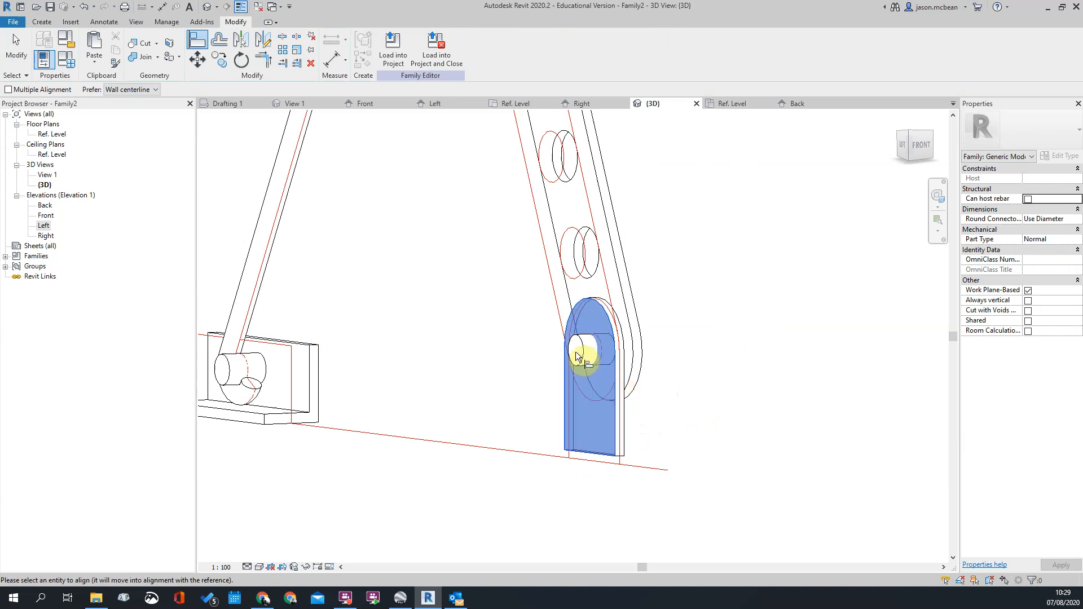
pyautogui.click(583, 356)
pyautogui.press('Escape')
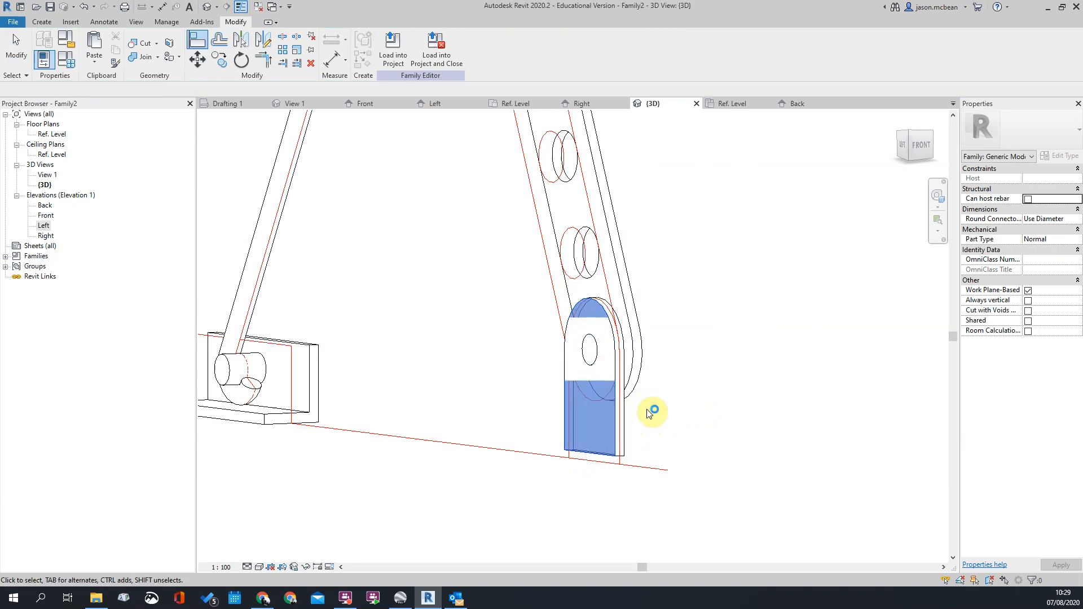
# Align the copied pin's plate-side end with the inner face of the end plate
pyautogui.scroll(-2, 712, 410)
pyautogui.keyDown('shift'); pyautogui.moveTo(713, 411); pyautogui.dragTo(616, 389, button='middle'); pyautogui.keyUp('shift')
pyautogui.scroll(3, 677, 410)
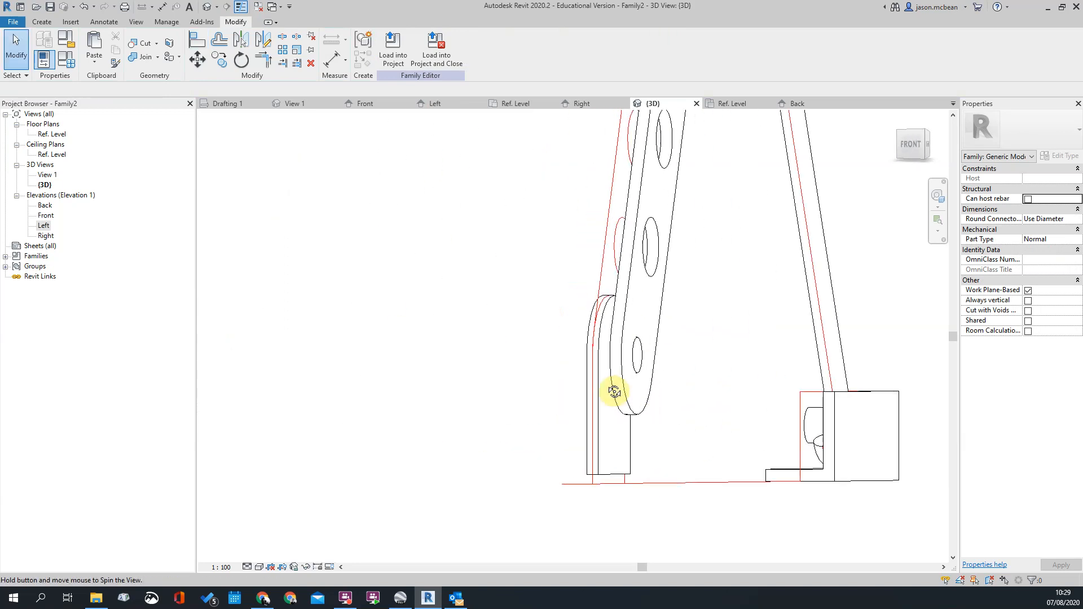
pyautogui.press('a')
pyautogui.press('l')
pyautogui.keyDown('shift'); pyautogui.moveTo(560, 430); pyautogui.dragTo(688, 381, button='middle'); pyautogui.keyUp('shift')
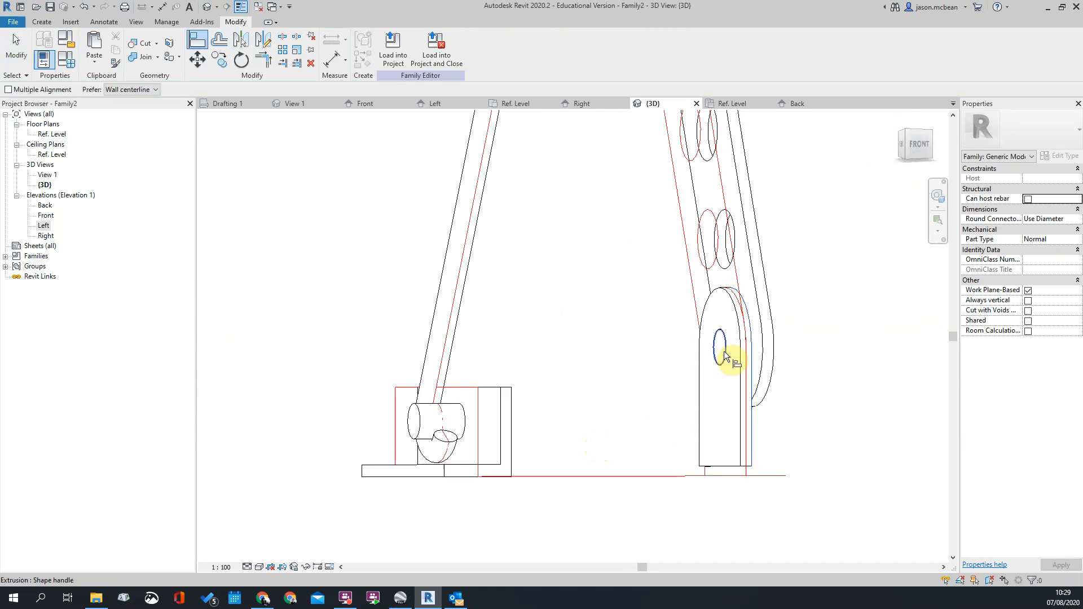
pyautogui.scroll(-3, 706, 414)
pyautogui.press('Escape')
pyautogui.press('Escape')
# Extend the copied pin so that it projects beyond the outer face of the perforated arm
pyautogui.keyDown('shift'); pyautogui.moveTo(925, 468); pyautogui.dragTo(878, 488); pyautogui.keyUp('shift')
pyautogui.keyDown('shift'); pyautogui.moveTo(877, 489); pyautogui.dragTo(843, 492, button='middle'); pyautogui.keyUp('shift')
pyautogui.scroll(-2, 636, 432)
pyautogui.keyDown('shift'); pyautogui.moveTo(692, 411); pyautogui.dragTo(671, 433, button='middle'); pyautogui.keyUp('shift')
pyautogui.scroll(3, 671, 433)
pyautogui.scroll(2, 705, 383)
pyautogui.click(702, 395)
pyautogui.scroll(2, 697, 385)
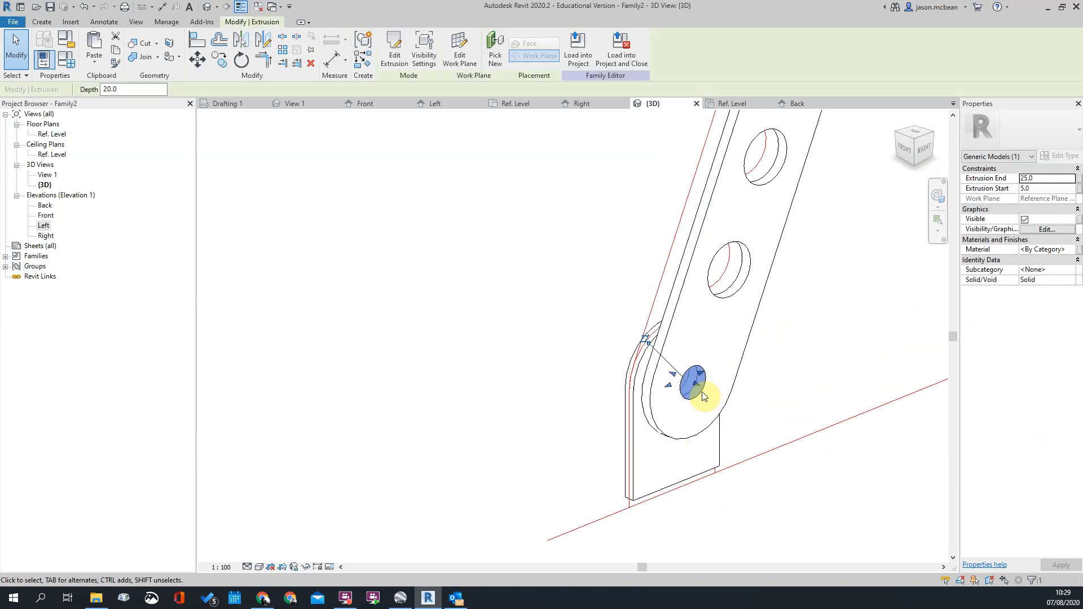
pyautogui.scroll(-3, 697, 385)
pyautogui.press('Escape')
pyautogui.scroll(-2, 725, 423)
pyautogui.keyDown('shift'); pyautogui.moveTo(536, 476); pyautogui.dragTo(670, 422, button='middle'); pyautogui.keyUp('shift')
pyautogui.scroll(-2, 732, 470)
pyautogui.scroll(4, 719, 475)
pyautogui.moveTo(705, 472)
pyautogui.keyDown('shift'); pyautogui.mouseDown(button='middle')
pyautogui.moveTo(701, 454)
pyautogui.moveTo(713, 464)
pyautogui.mouseUp(button='middle'); pyautogui.keyUp('shift')
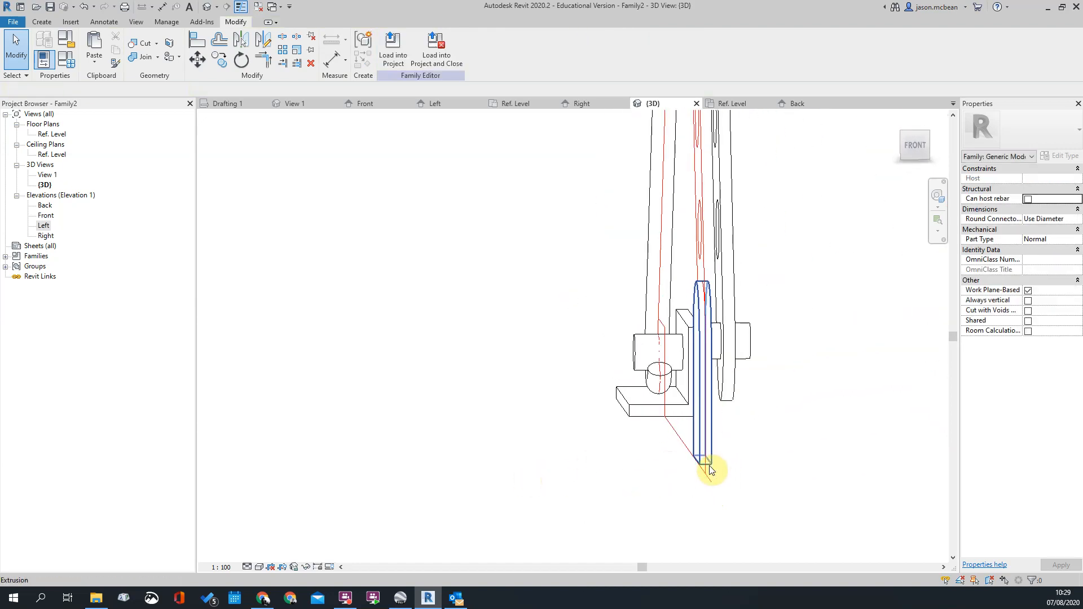
# In the Front elevation, dimension the angle base's two outer edges from the vertical reference plane, and delete the dimension
pyautogui.doubleClick(45, 235)
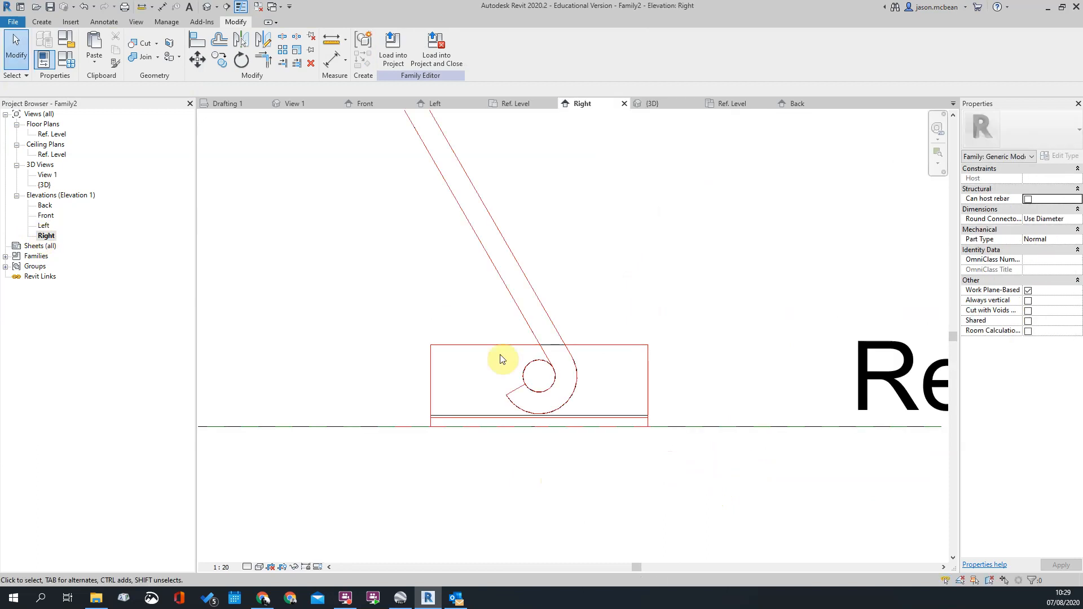
pyautogui.doubleClick(45, 216)
pyautogui.scroll(1, 579, 332)
pyautogui.click(588, 354)
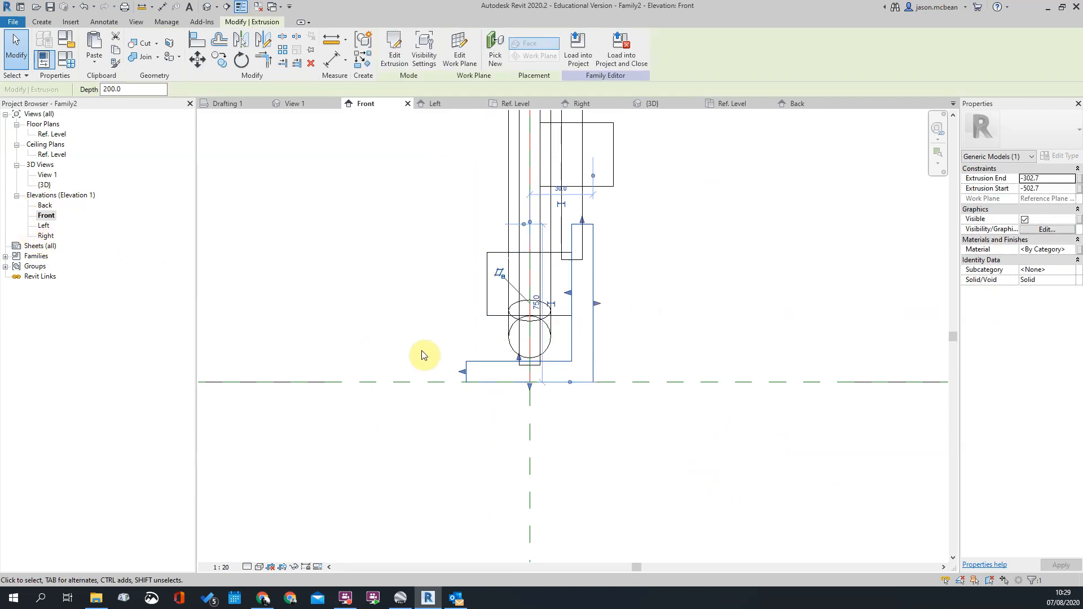
pyautogui.scroll(2, 649, 428)
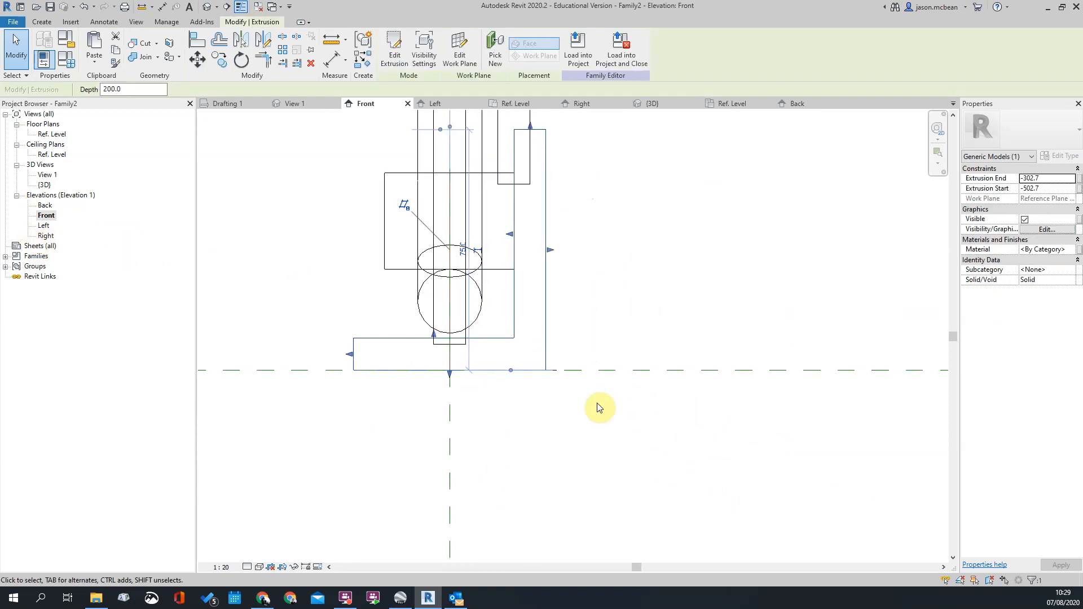
pyautogui.press('d')
pyautogui.press('i')
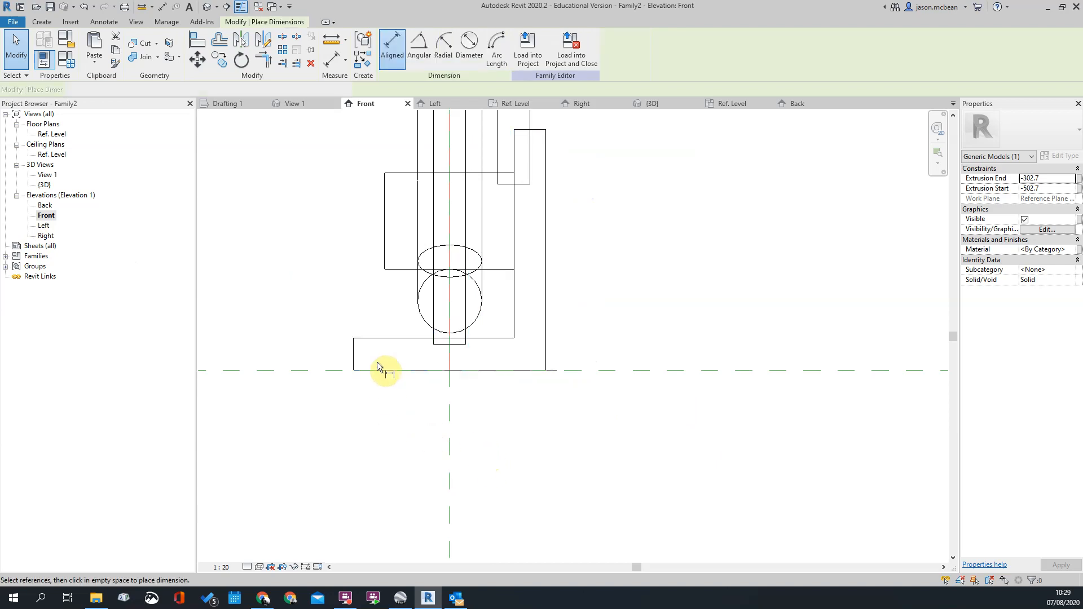
pyautogui.click(352, 354)
pyautogui.click(450, 420)
pyautogui.click(546, 362)
pyautogui.scroll(-2, 553, 388)
pyautogui.click(643, 445)
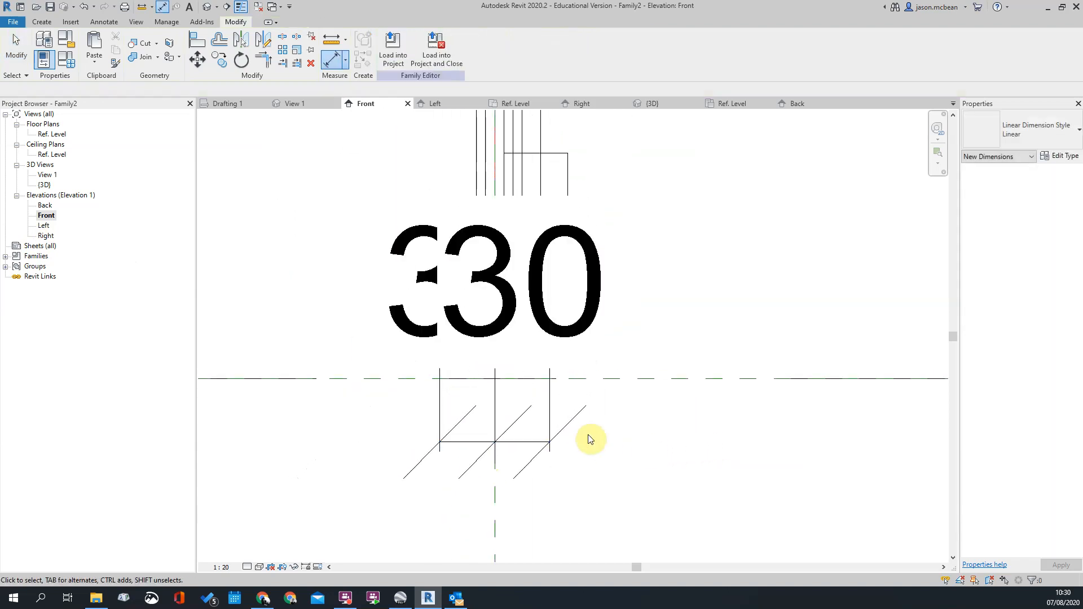
pyautogui.press('Escape')
pyautogui.press('Escape')
pyautogui.click(543, 446)
pyautogui.press('Delete')
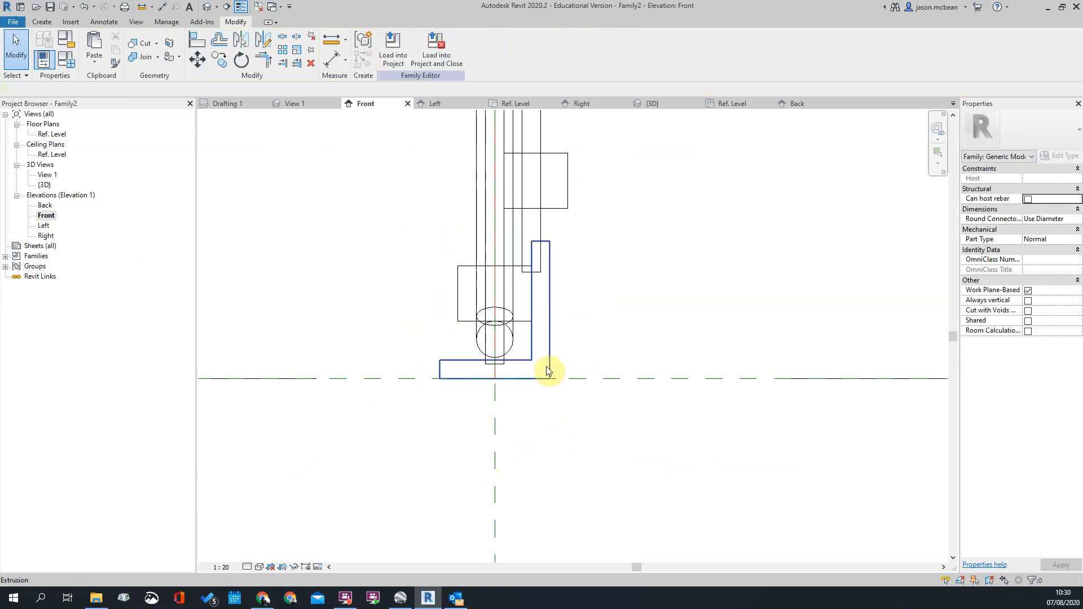
# In the Left elevation, copy the angle base horizontally to the foot of the end plate
pyautogui.doubleClick(44, 225)
pyautogui.scroll(-3, 658, 403)
pyautogui.scroll(1, 312, 448)
pyautogui.click(355, 433)
pyautogui.press('c')
pyautogui.press('o')
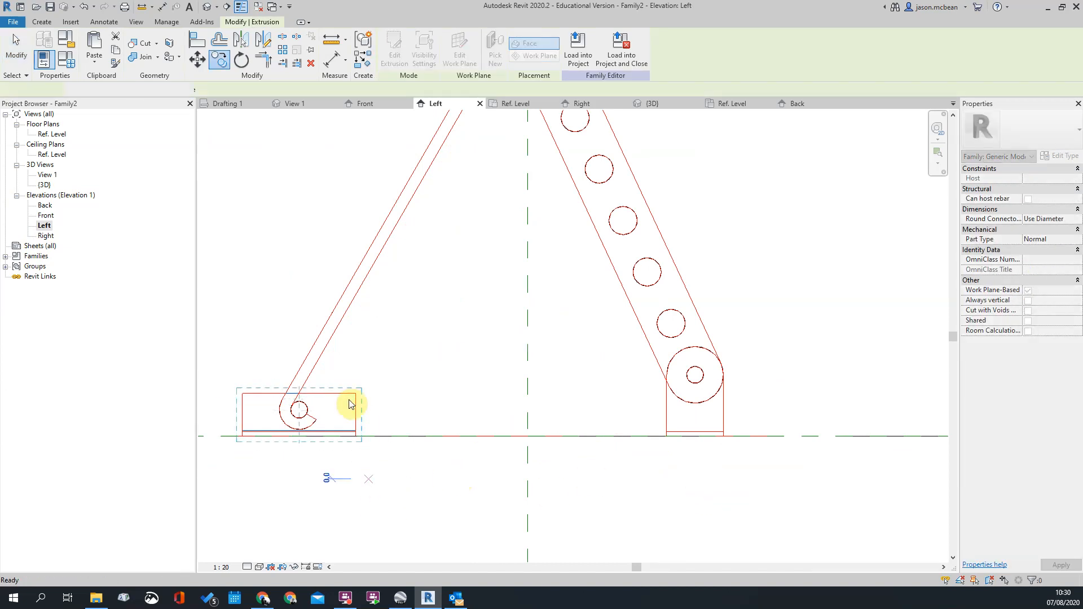
pyautogui.press('Escape')
pyautogui.press('Escape')
pyautogui.click(356, 435)
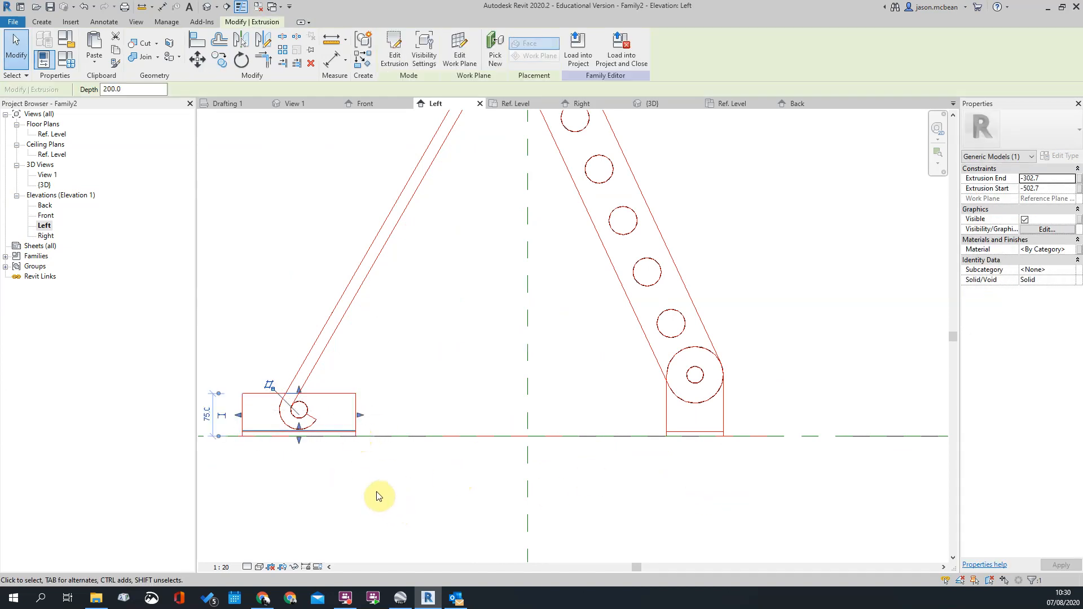
pyautogui.press('c')
pyautogui.press('o')
pyautogui.click(82, 90)
pyautogui.click(390, 496)
pyautogui.click(796, 498)
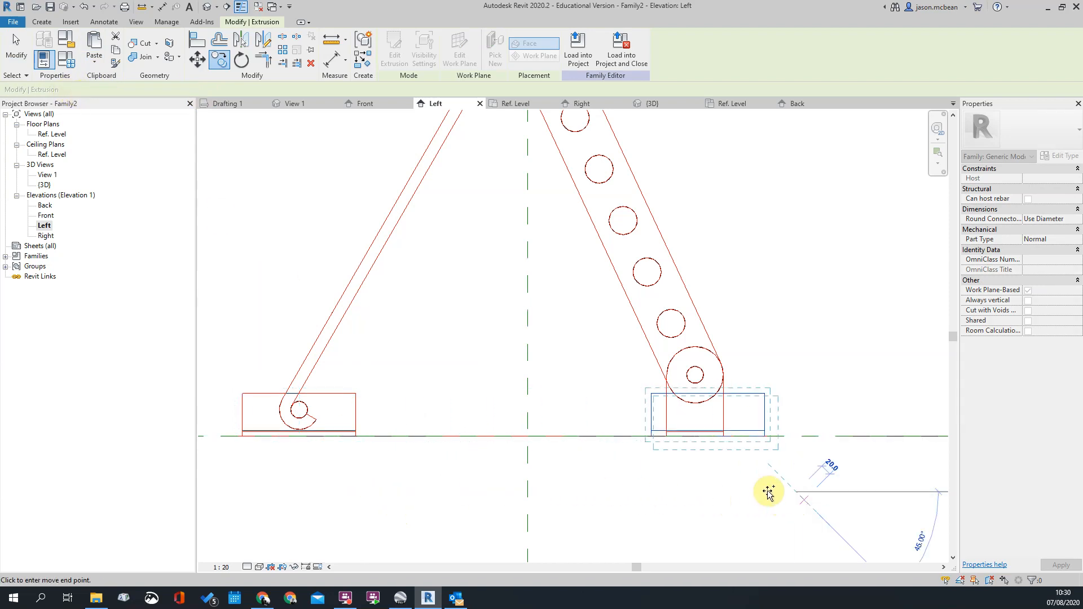
pyautogui.press('Escape')
pyautogui.press('Escape')
# Open the copied angle's profile for editing in the Back elevation and trim its outline to the horizontal leg
pyautogui.scroll(2, 724, 422)
pyautogui.click(770, 438)
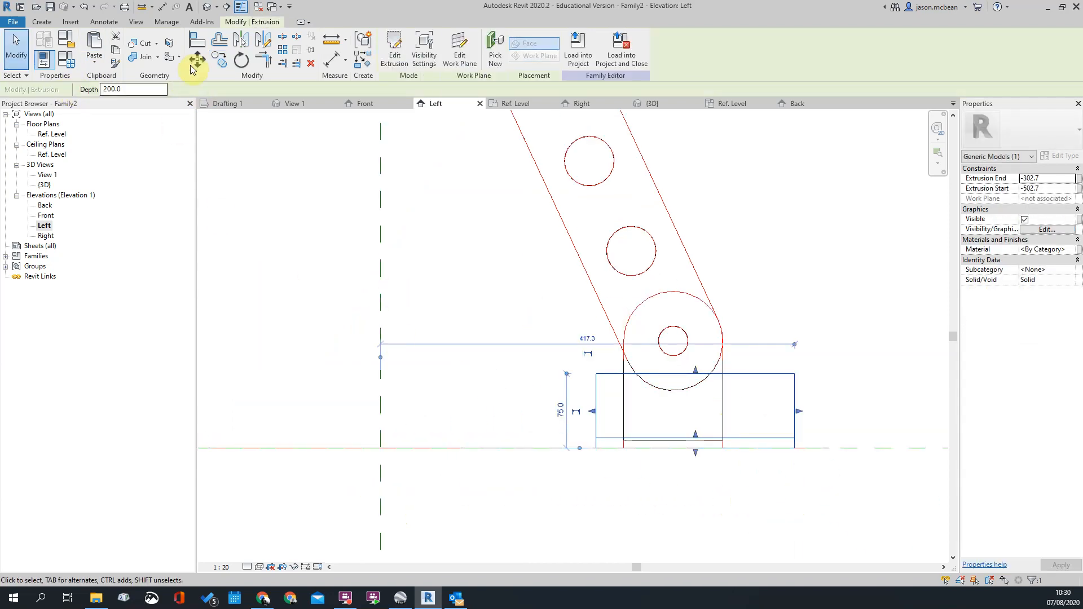
pyautogui.click(405, 58)
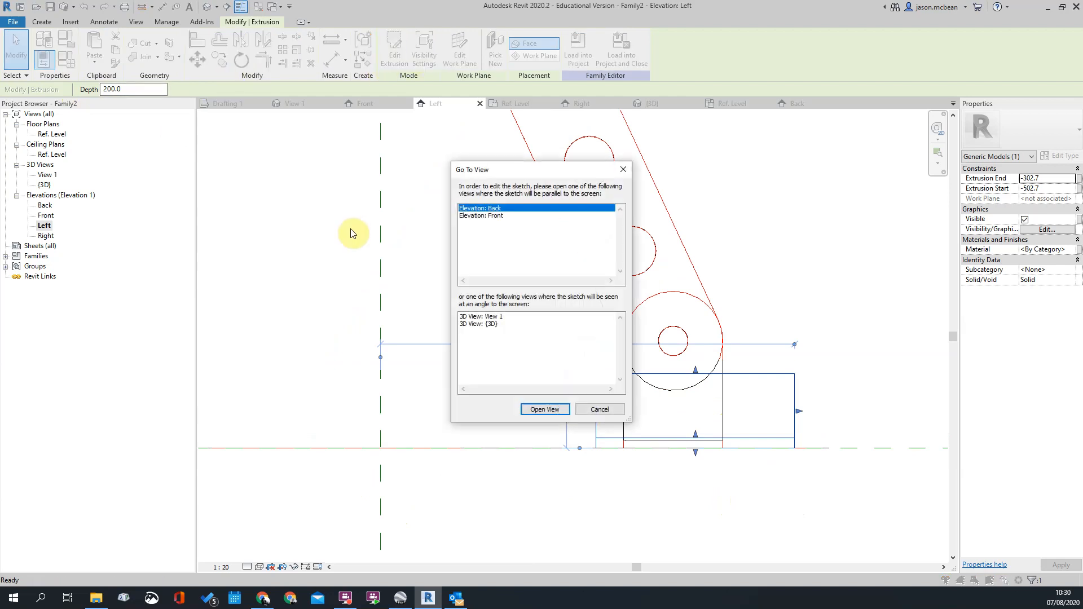
pyautogui.click(536, 411)
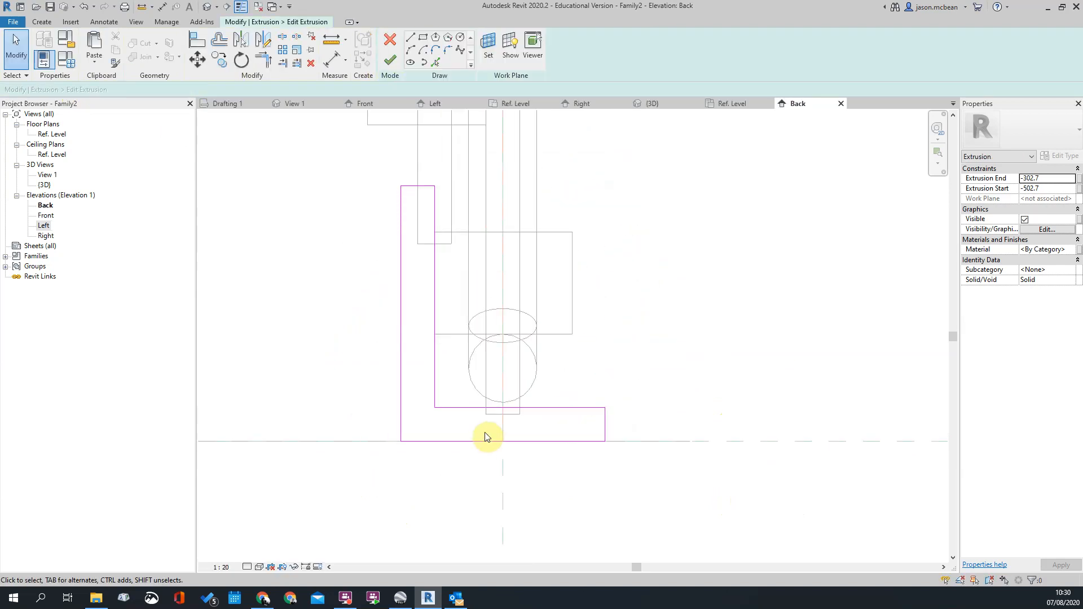
pyautogui.press('t')
pyautogui.press('r')
pyautogui.click(396, 424)
pyautogui.press('Escape')
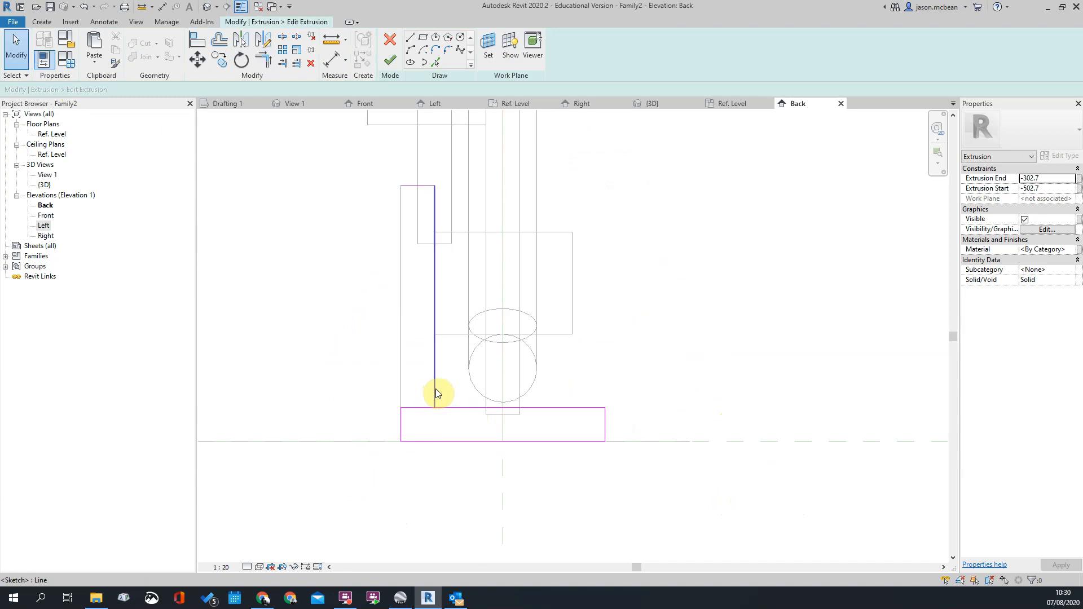
# Delete the upright's lines from the L-shaped extrusion sketch, keeping only the rectangular base plate, and finish the sketch
pyautogui.click(435, 388)
pyautogui.press('Delete')
pyautogui.moveTo(383, 155); pyautogui.dragTo(467, 230)
pyautogui.press('Delete')
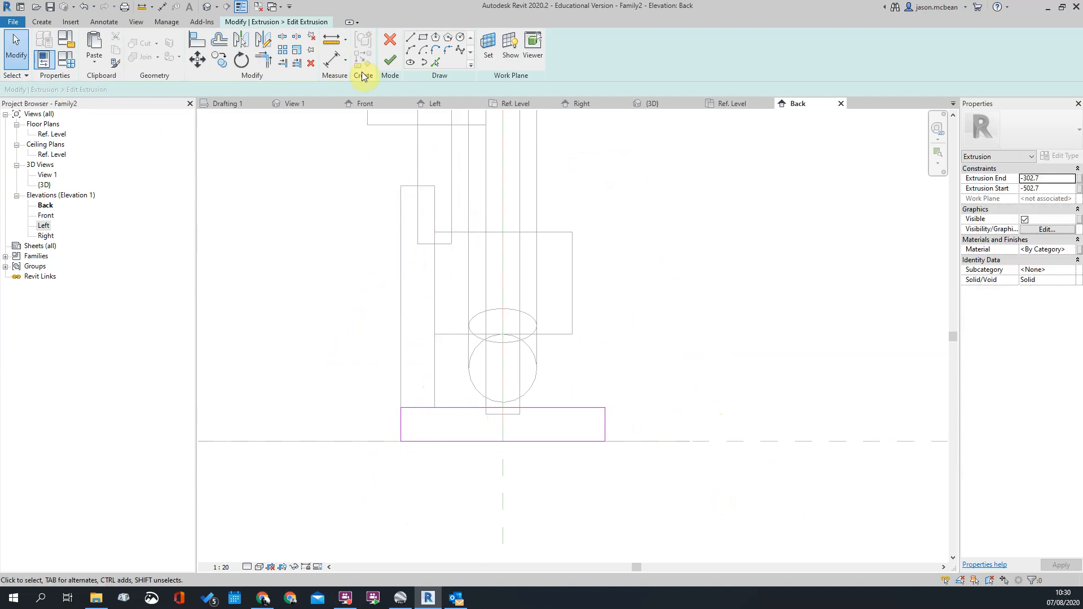
pyautogui.click(390, 61)
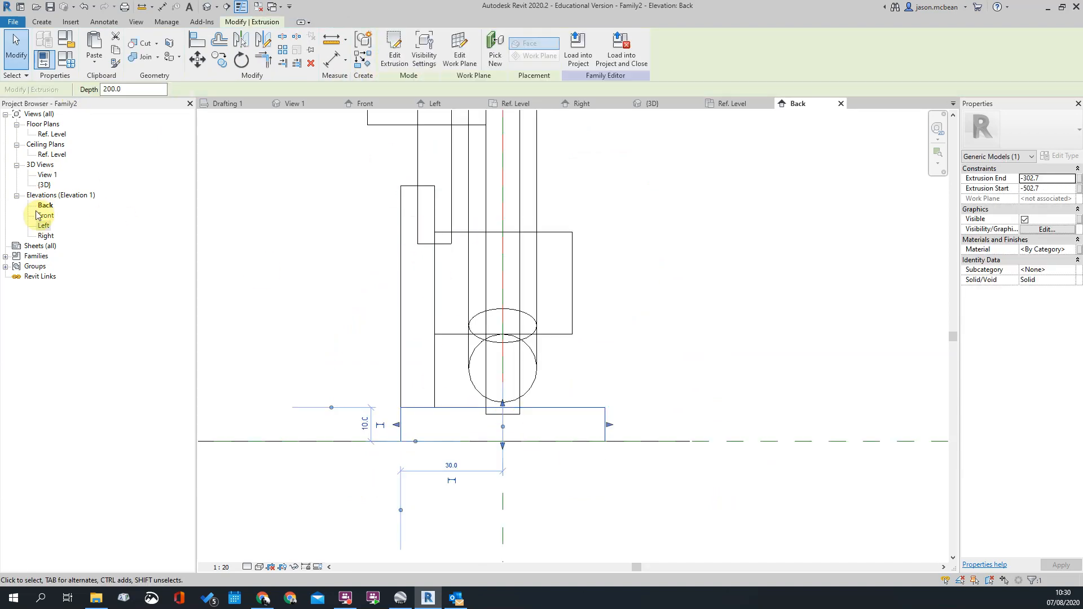
# In the Left elevation, shorten both ends of the base plate to line up with the sides of the 100 mm wide upright plate
pyautogui.doubleClick(44, 227)
pyautogui.click(728, 445)
pyautogui.scroll(3, 813, 453)
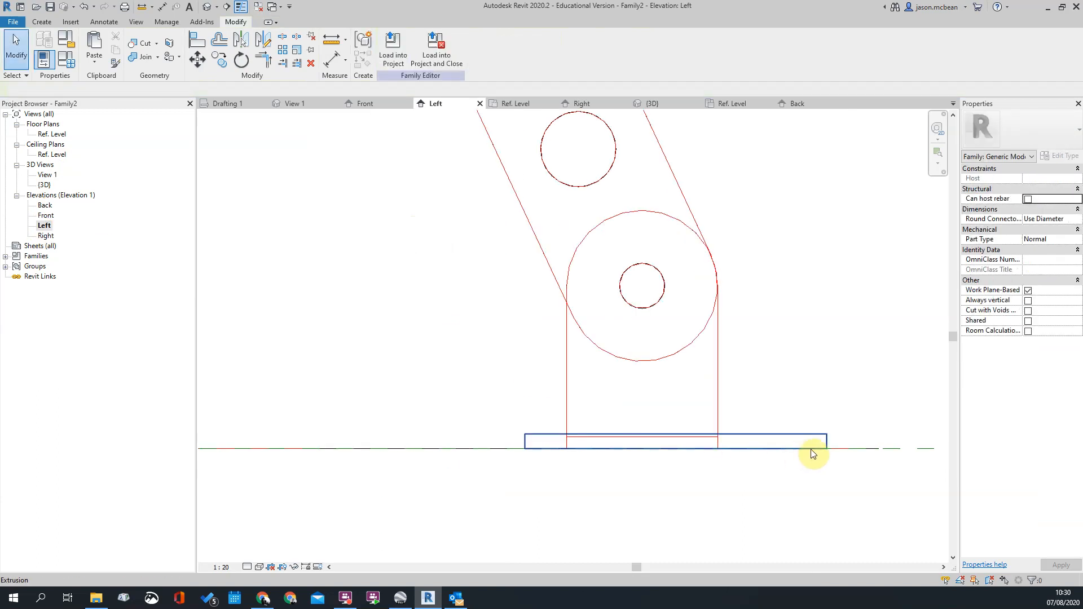
pyautogui.moveTo(829, 447); pyautogui.dragTo(718, 438)
pyautogui.scroll(3, 615, 417)
pyautogui.moveTo(457, 472); pyautogui.dragTo(536, 472)
# Raise the bottom edge of the round-topped upright plate to the base plate's top, 10 mm above the reference level
pyautogui.click(550, 417)
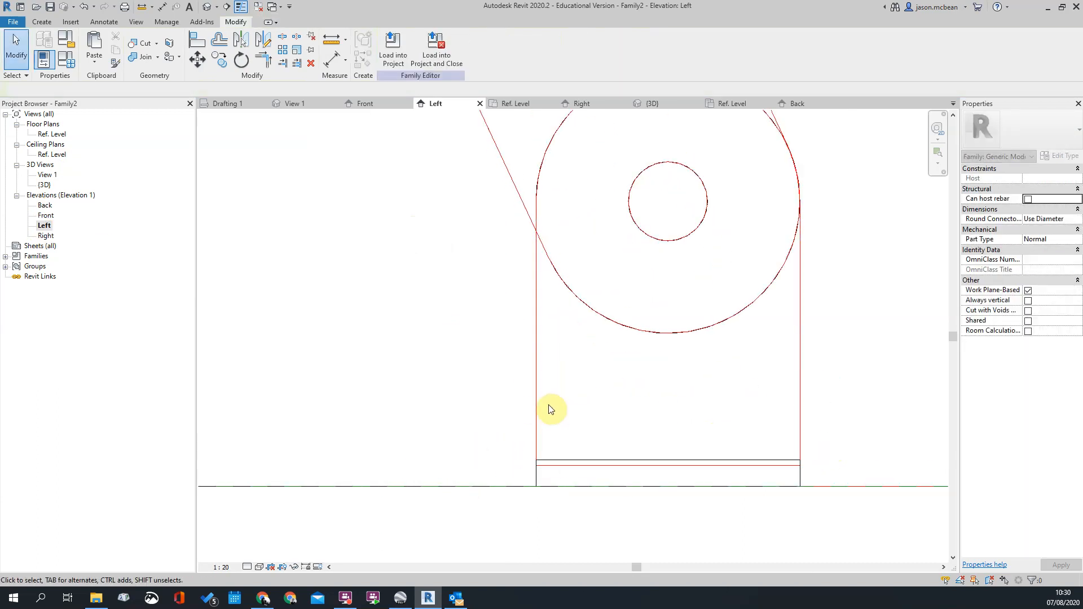
pyautogui.click(539, 405)
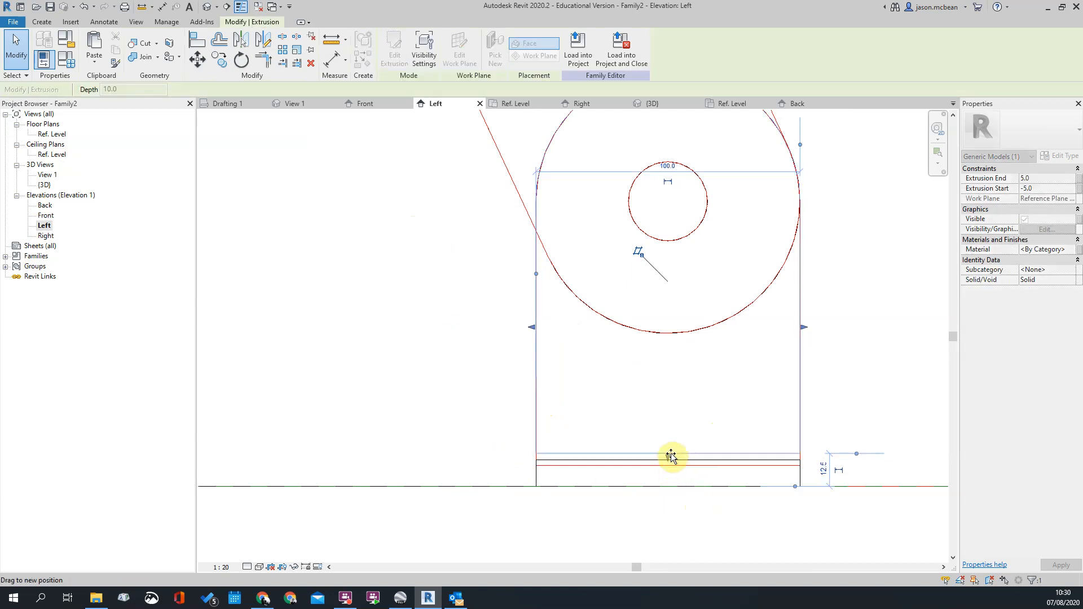
pyautogui.click(681, 444)
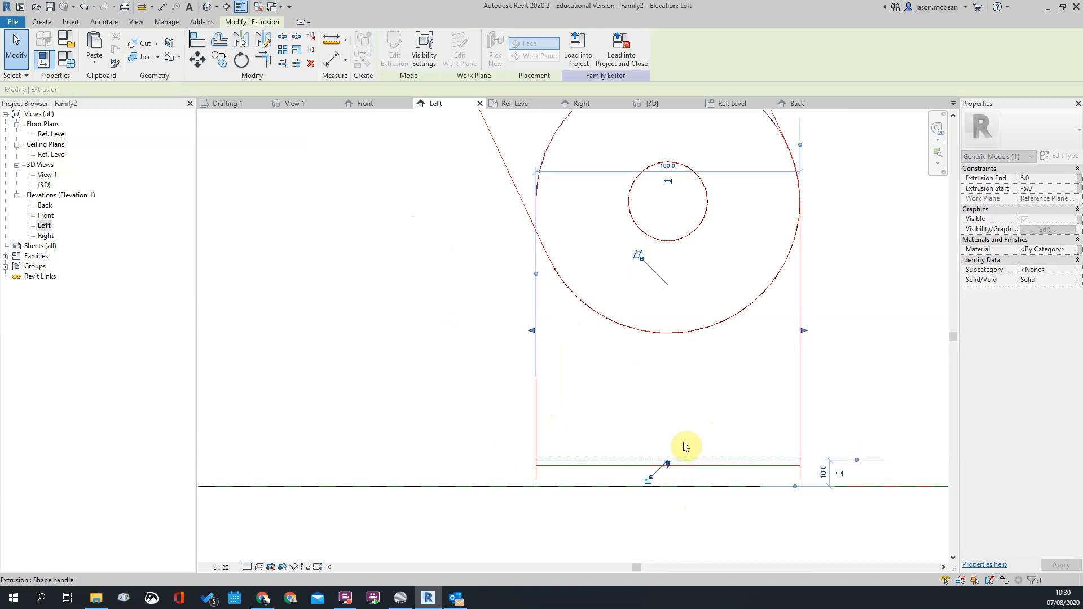
# In the 3D view, join the geometry of the round-topped upright plate with its base plate
pyautogui.click(206, 7)
pyautogui.keyDown('shift'); pyautogui.moveTo(891, 492); pyautogui.dragTo(655, 438, button='middle'); pyautogui.keyUp('shift')
pyautogui.press('j')
pyautogui.press('g')
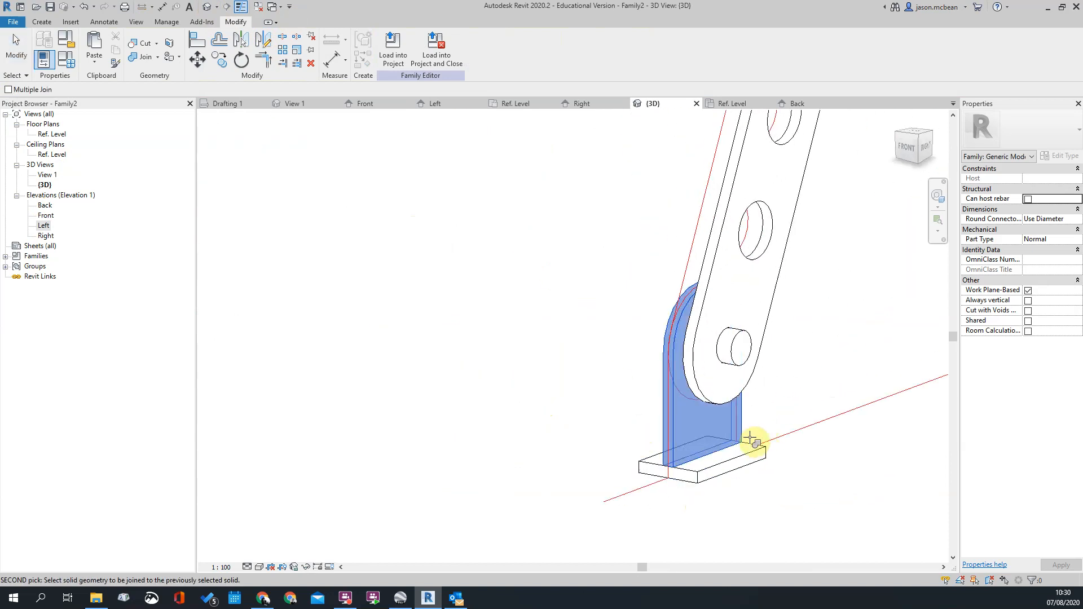
# Join the pin at the foot of the thin rod with the L-shaped bracket
pyautogui.keyDown('shift'); pyautogui.moveTo(588, 455); pyautogui.dragTo(811, 376, button='middle'); pyautogui.keyUp('shift')
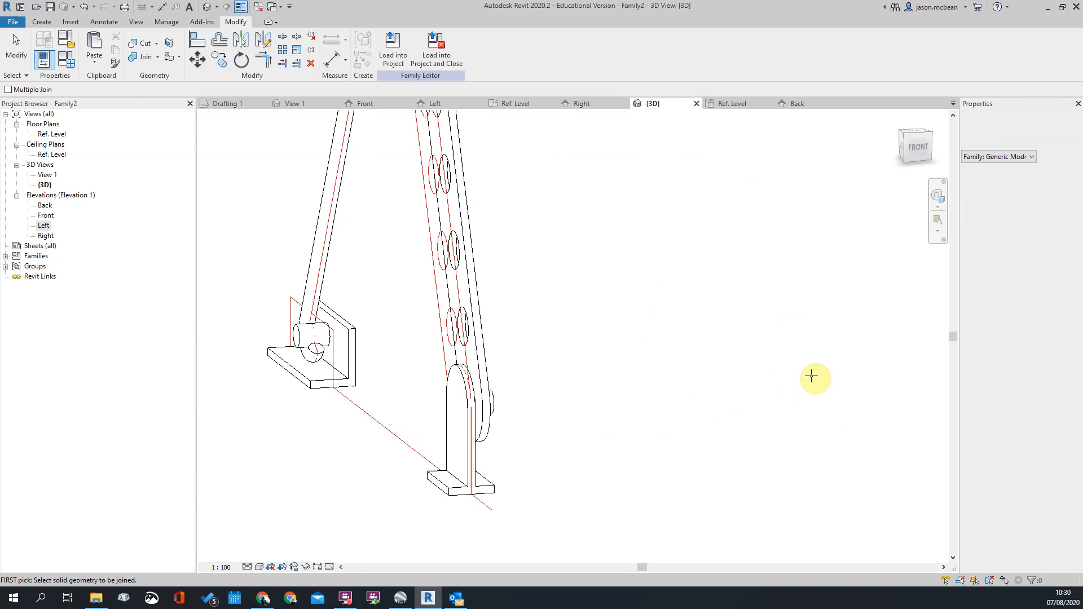
pyautogui.click(301, 331)
pyautogui.click(347, 336)
pyautogui.press('Escape')
pyautogui.scroll(-2, 495, 366)
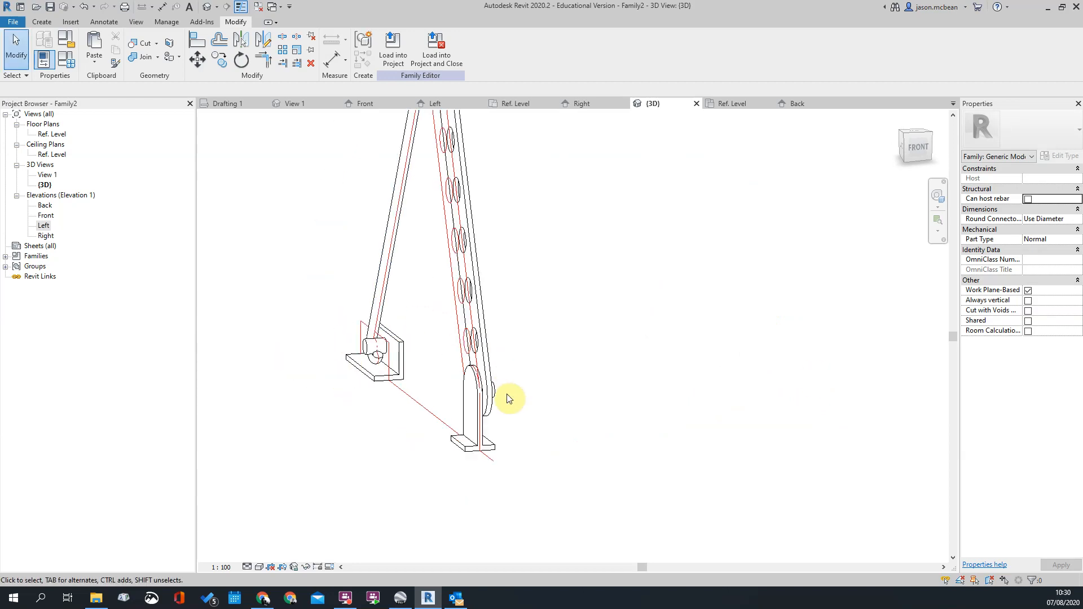
# Delete the red reference lines running through the assembly
pyautogui.keyDown('shift'); pyautogui.moveTo(564, 324); pyautogui.dragTo(419, 370, button='middle'); pyautogui.keyUp('shift')
pyautogui.click(435, 375)
pyautogui.press('Delete')
# Examine the whole assembly in the 3D view, including the upper pivot, the perforated arm and both feet
pyautogui.scroll(-1, 634, 396)
pyautogui.keyDown('shift'); pyautogui.moveTo(612, 455); pyautogui.dragTo(375, 260, button='middle'); pyautogui.keyUp('shift')
pyautogui.scroll(-3, 376, 261)
pyautogui.moveTo(440, 300); pyautogui.dragTo(627, 322, button='middle')
pyautogui.scroll(3, 527, 282)
pyautogui.scroll(2, 615, 245)
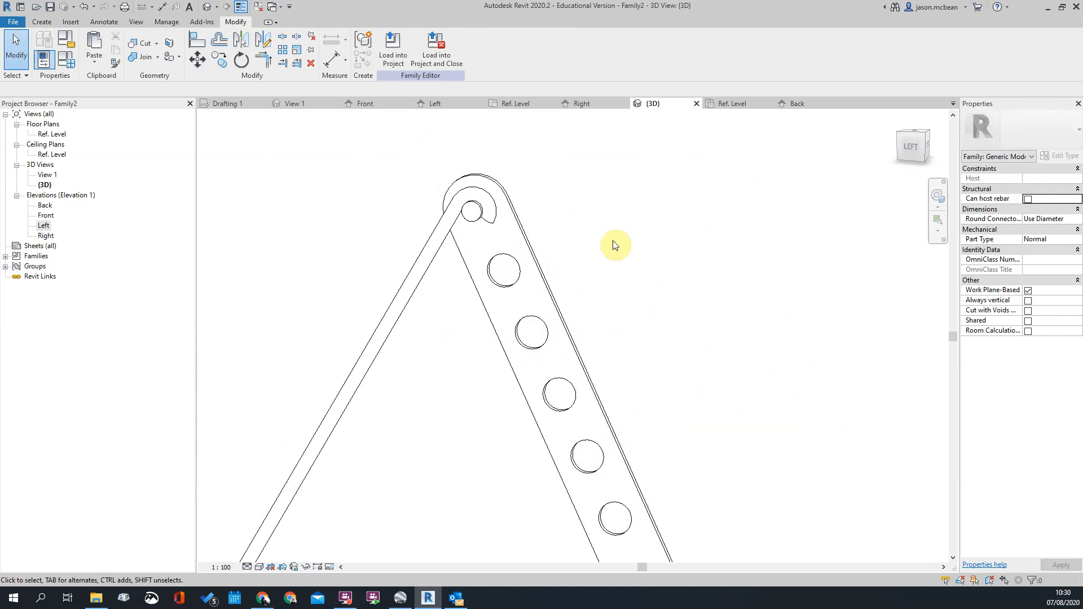
pyautogui.scroll(-3, 583, 261)
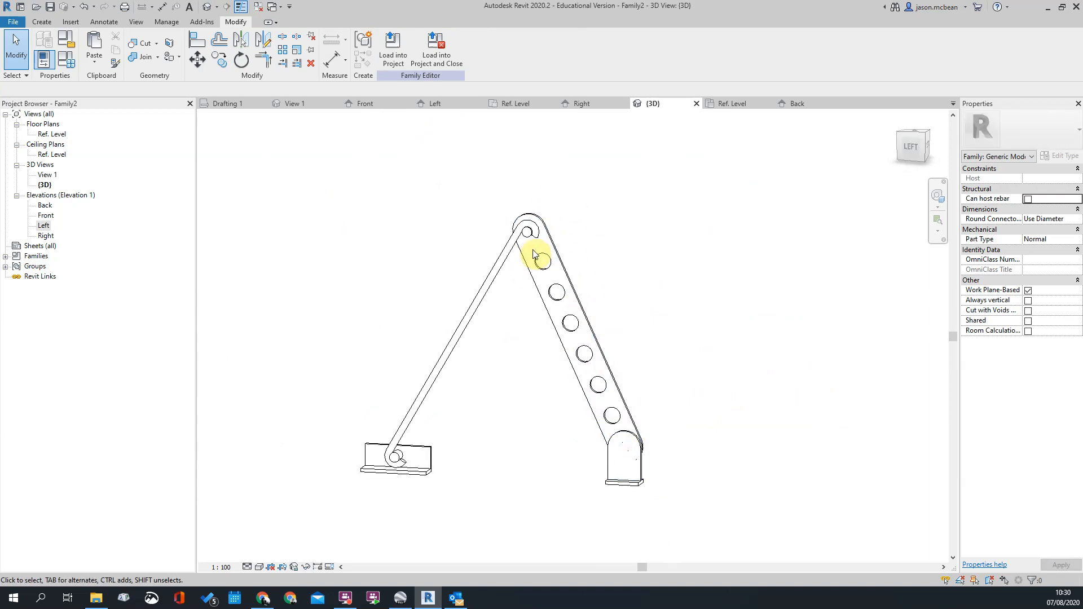
pyautogui.scroll(1, 633, 473)
pyautogui.scroll(3, 633, 473)
pyautogui.scroll(-3, 648, 479)
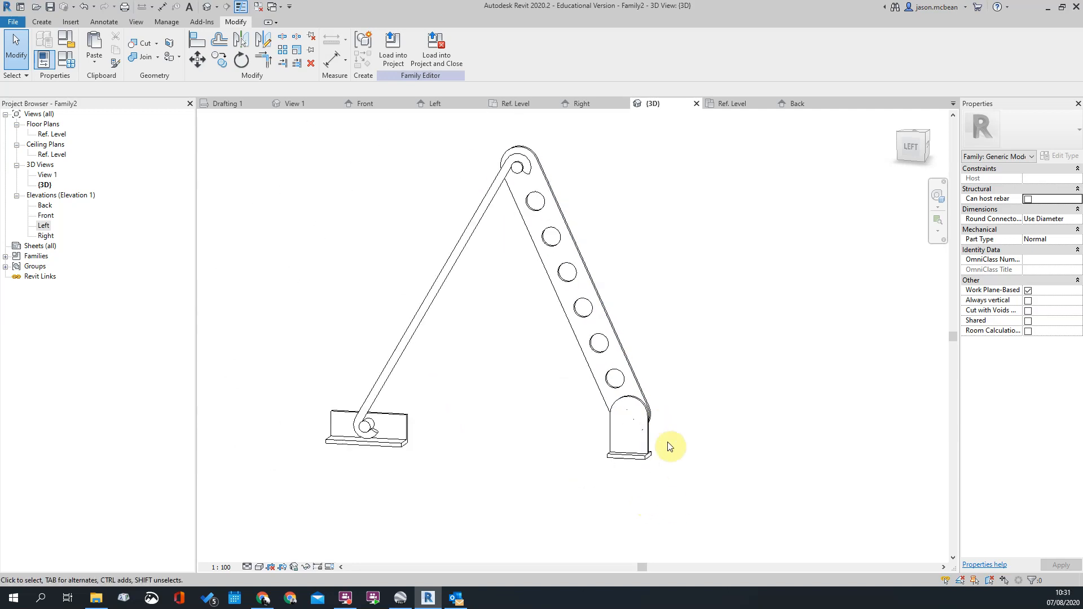
# Join the pivot pin at the foot of the perforated arm with the round-topped upright plate
pyautogui.keyDown('shift'); pyautogui.moveTo(726, 450); pyautogui.dragTo(496, 451, button='middle'); pyautogui.keyUp('shift')
pyautogui.scroll(6, 628, 380)
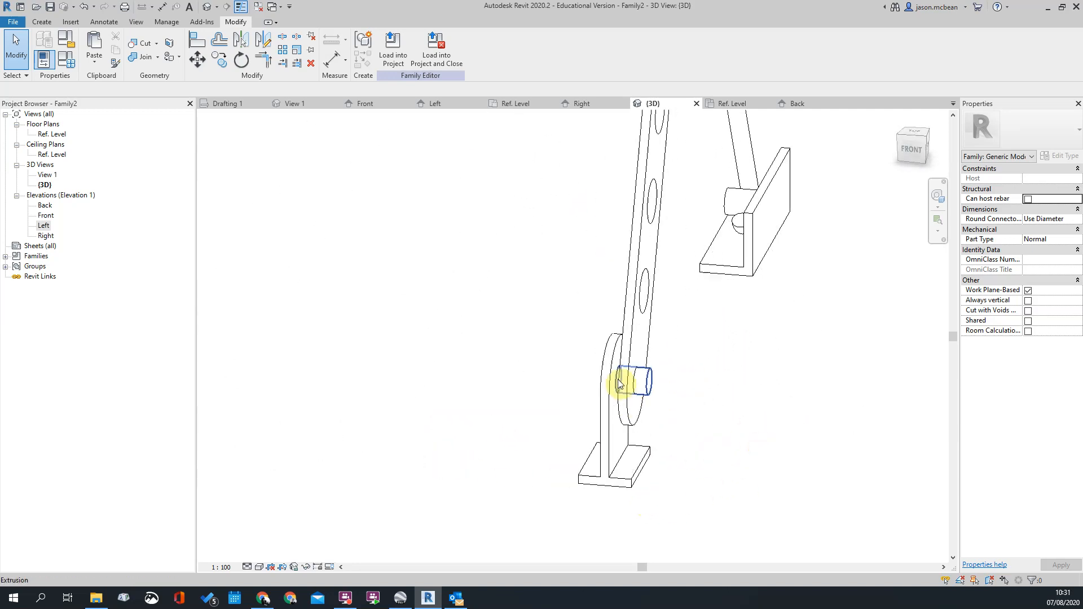
pyautogui.scroll(-8, 632, 384)
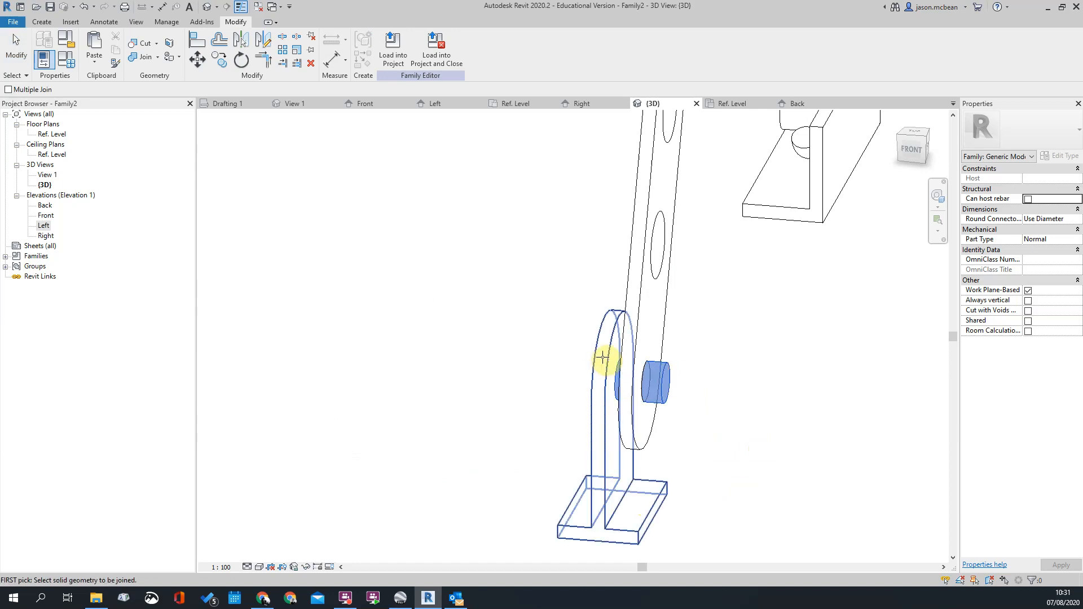
pyautogui.press('Escape')
# Select all the solids and, for their material, duplicate the Default material under the name Steel
pyautogui.moveTo(581, 220); pyautogui.dragTo(736, 502)
pyautogui.click(1076, 229)
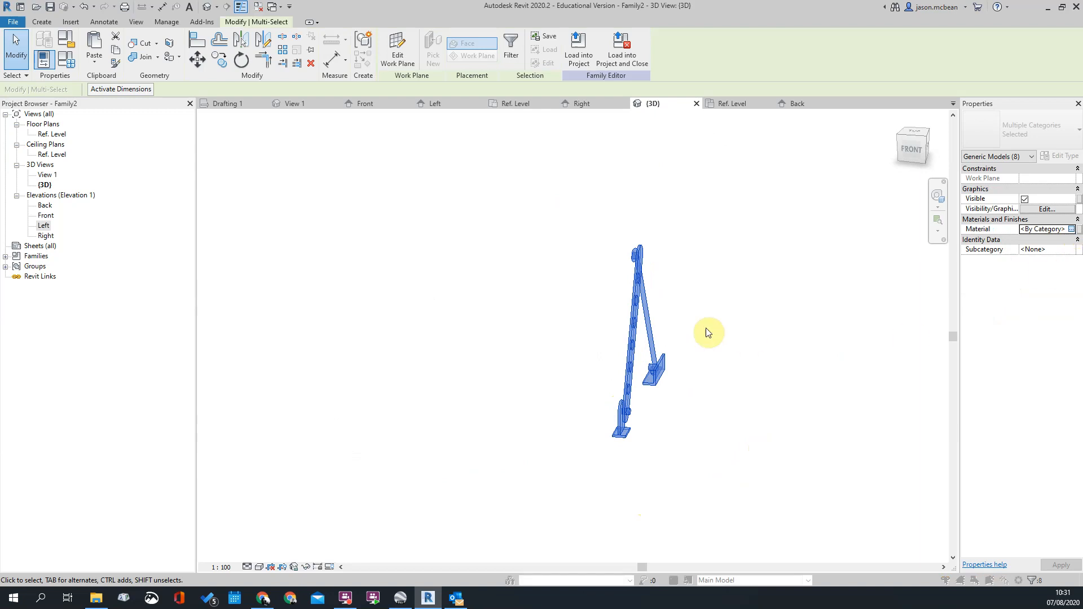
pyautogui.scroll(-3, 350, 318)
pyautogui.scroll(-2, 351, 320)
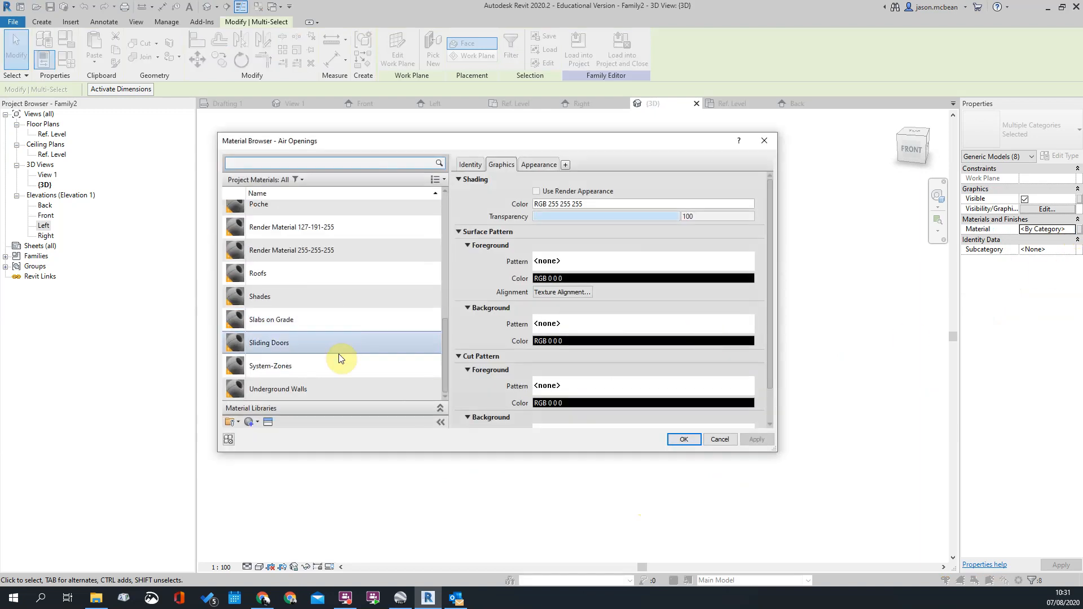
pyautogui.scroll(6, 360, 384)
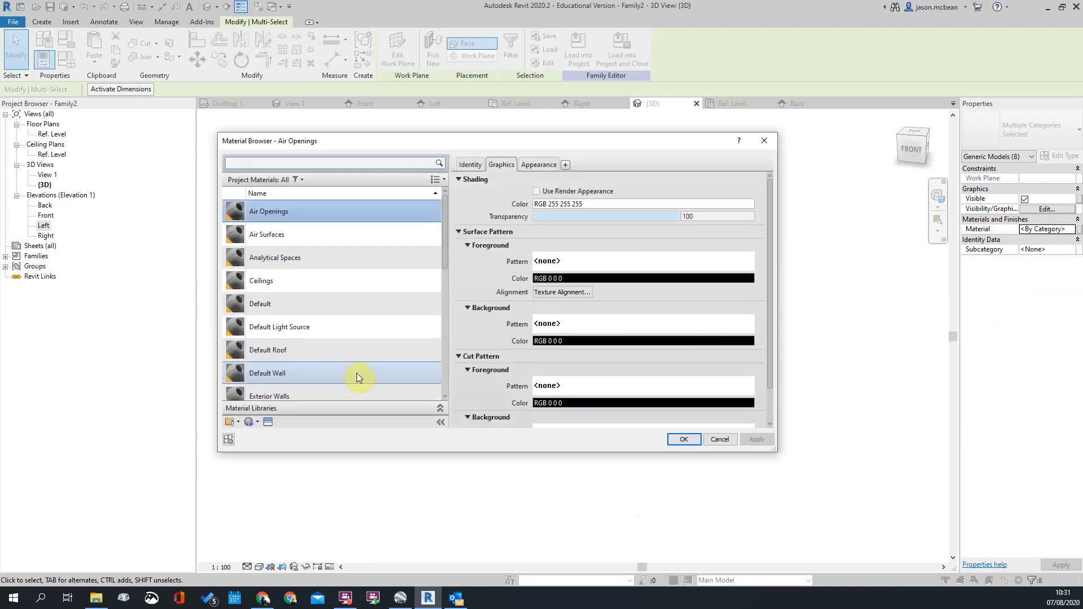
pyautogui.click(276, 309)
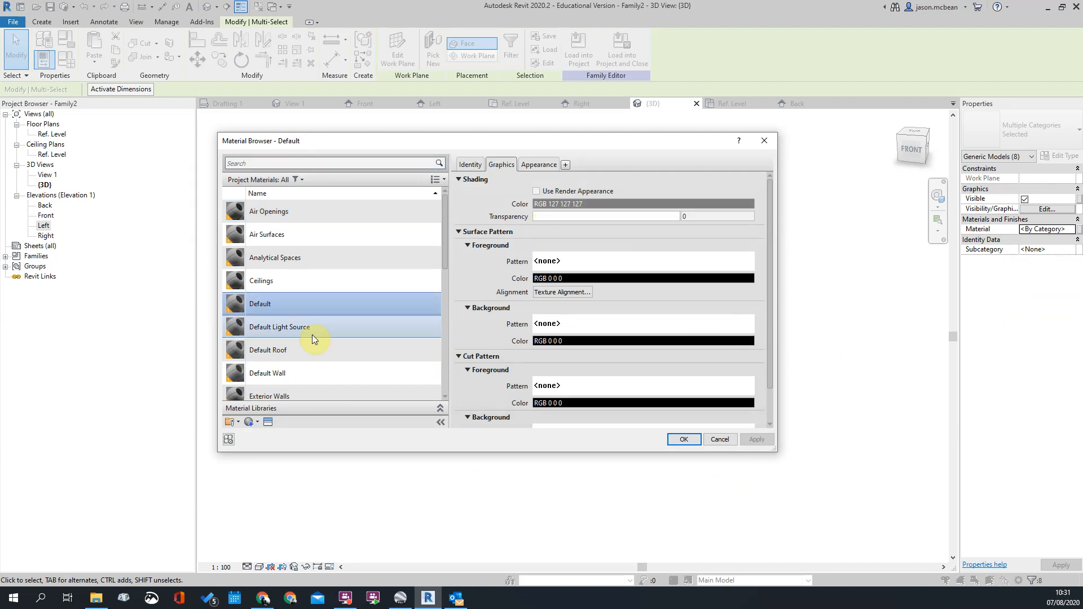
pyautogui.scroll(-1, 338, 282)
pyautogui.rightClick(274, 294)
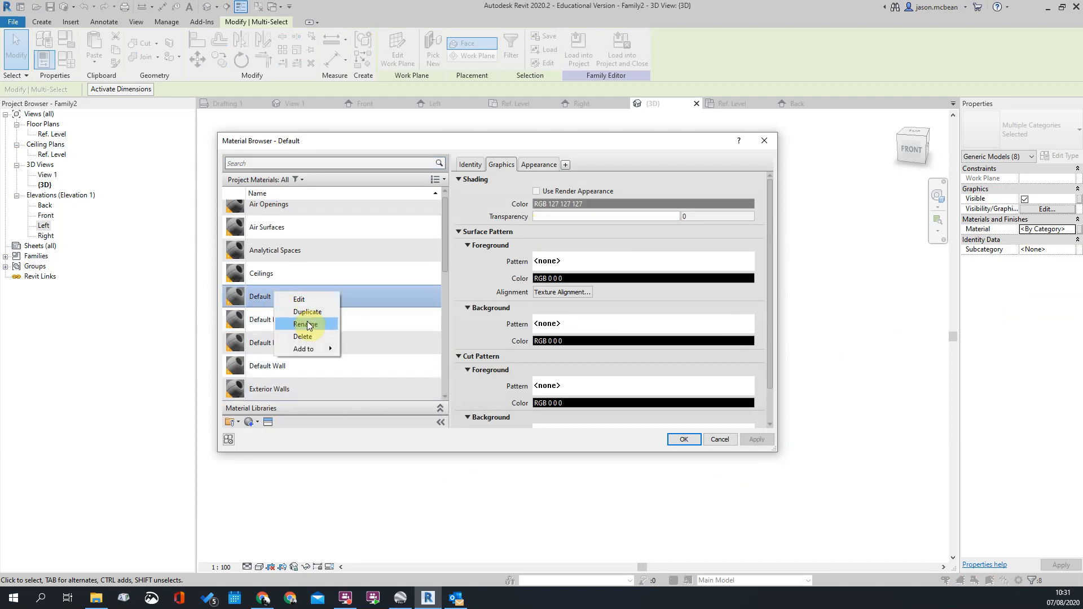
pyautogui.click(308, 312)
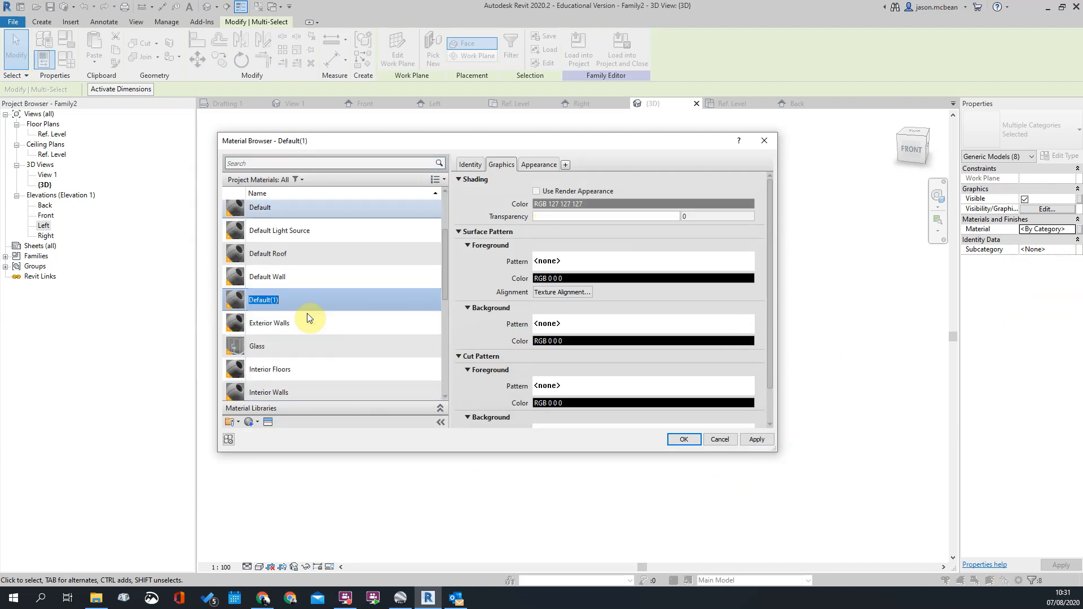
pyautogui.write('Steel')
pyautogui.press('Return')
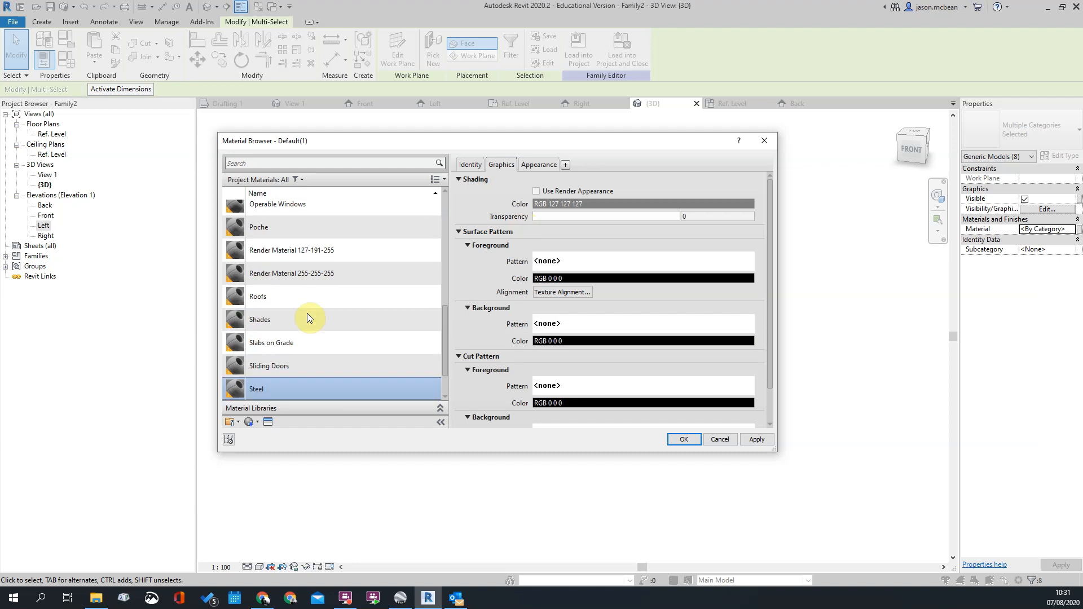
# Replace Steel's appearance with Flaked Satin - Black from the Metallic Paint library and assign the material to the selected solids
pyautogui.click(535, 167)
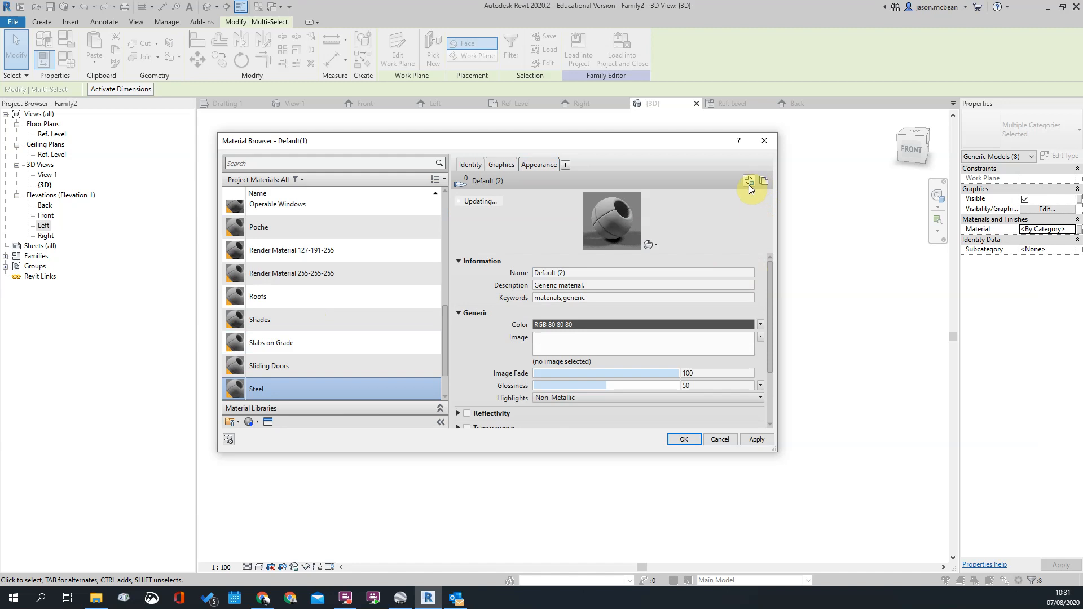
pyautogui.click(749, 186)
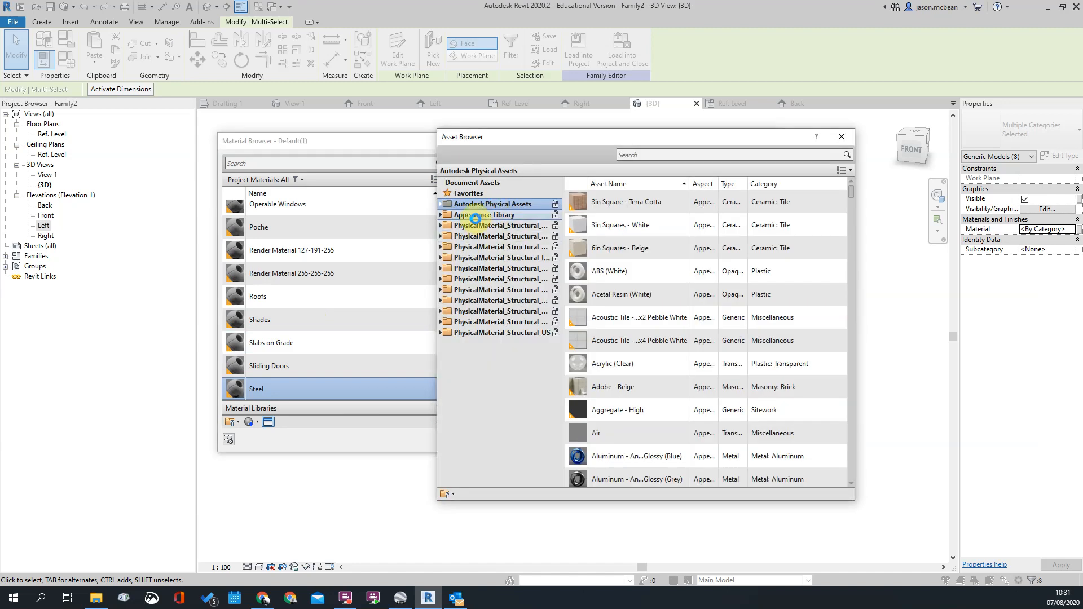
pyautogui.click(444, 216)
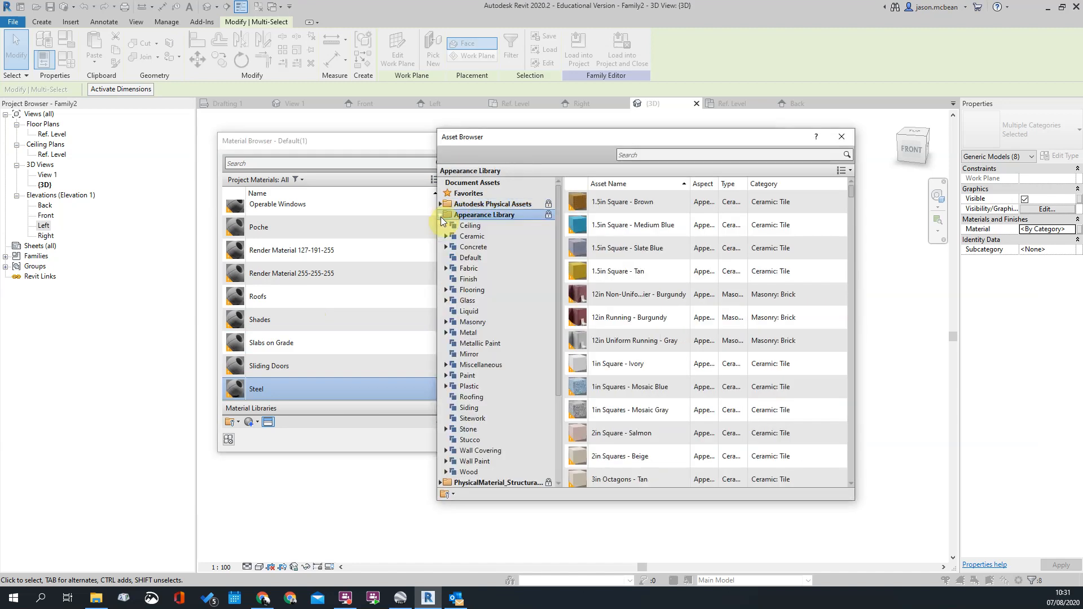
pyautogui.click(474, 462)
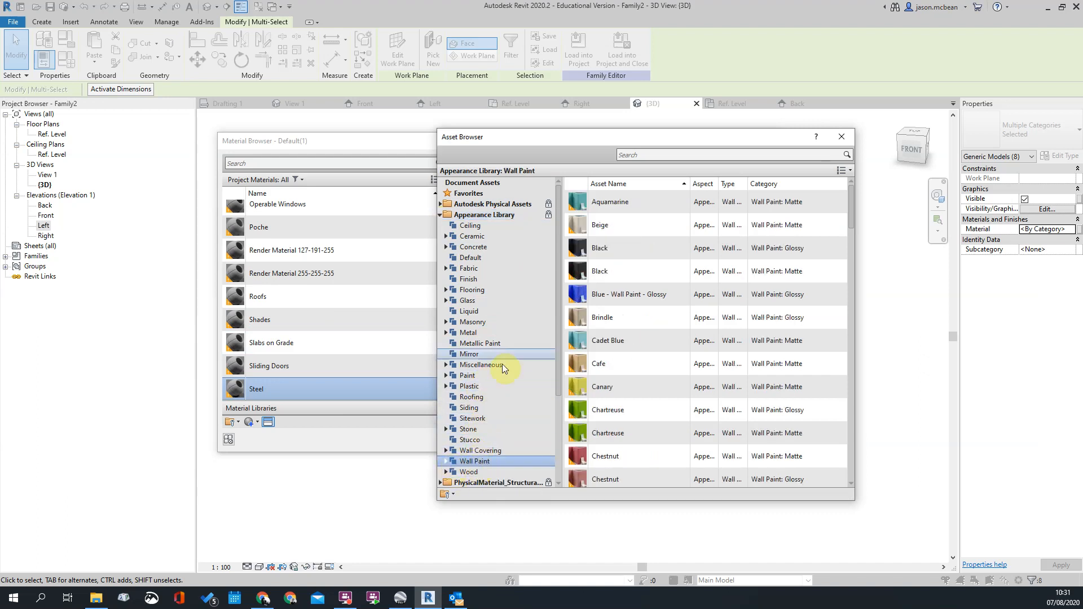
pyautogui.click(474, 344)
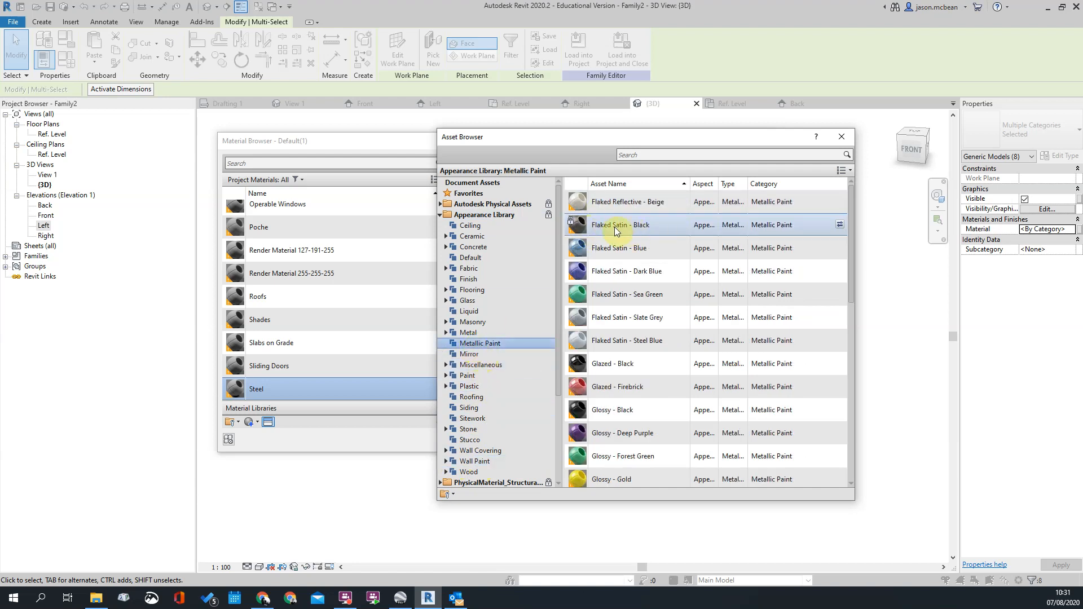
pyautogui.click(842, 136)
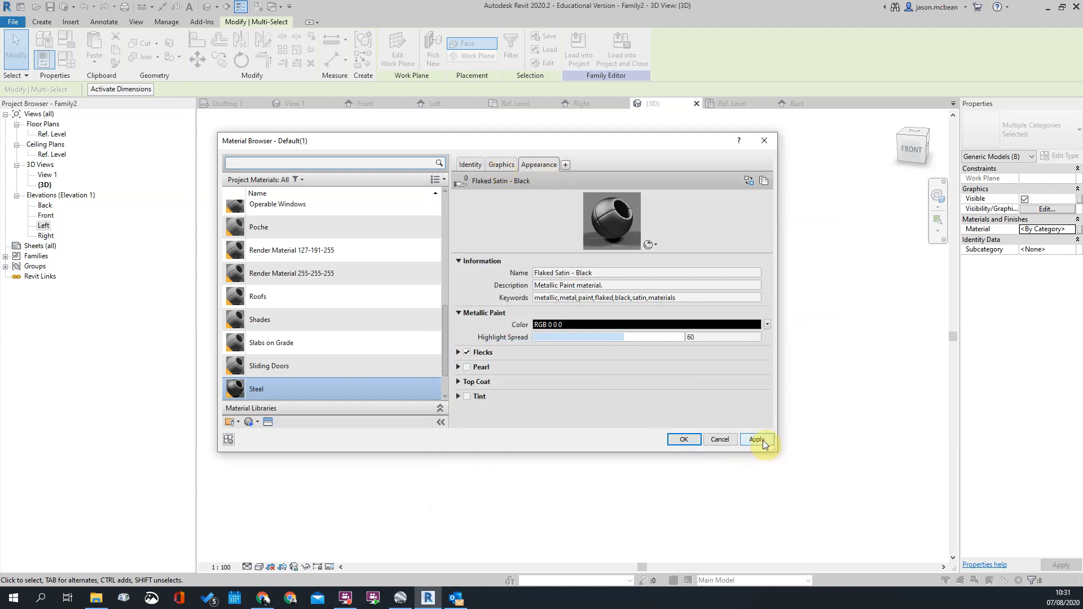
pyautogui.click(684, 439)
pyautogui.click(721, 459)
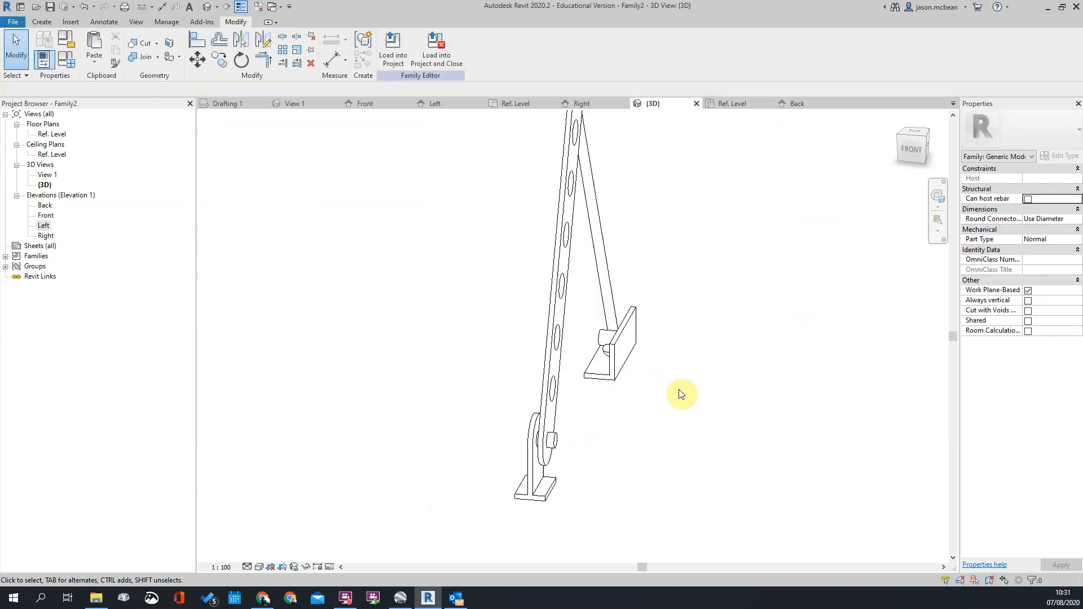
# Set the 3D view's visual style to Shaded and check the material on the L-shaped bracket
pyautogui.click(259, 568)
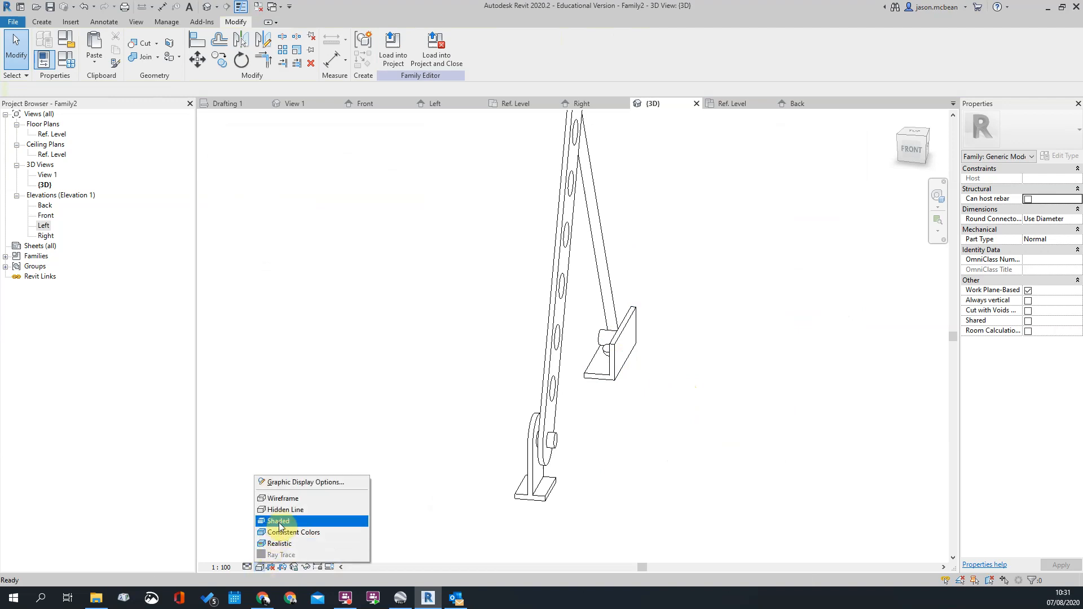
pyautogui.click(278, 524)
pyautogui.click(620, 351)
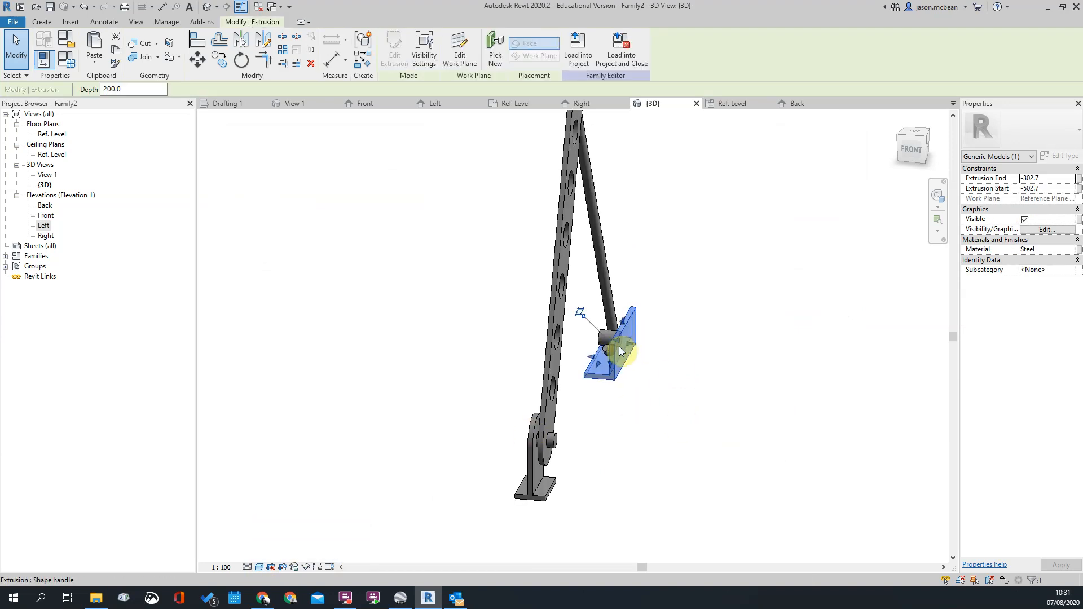
pyautogui.click(705, 395)
pyautogui.scroll(-2, 706, 393)
pyautogui.keyDown('shift'); pyautogui.moveTo(582, 264); pyautogui.dragTo(642, 352, button='middle'); pyautogui.keyUp('shift')
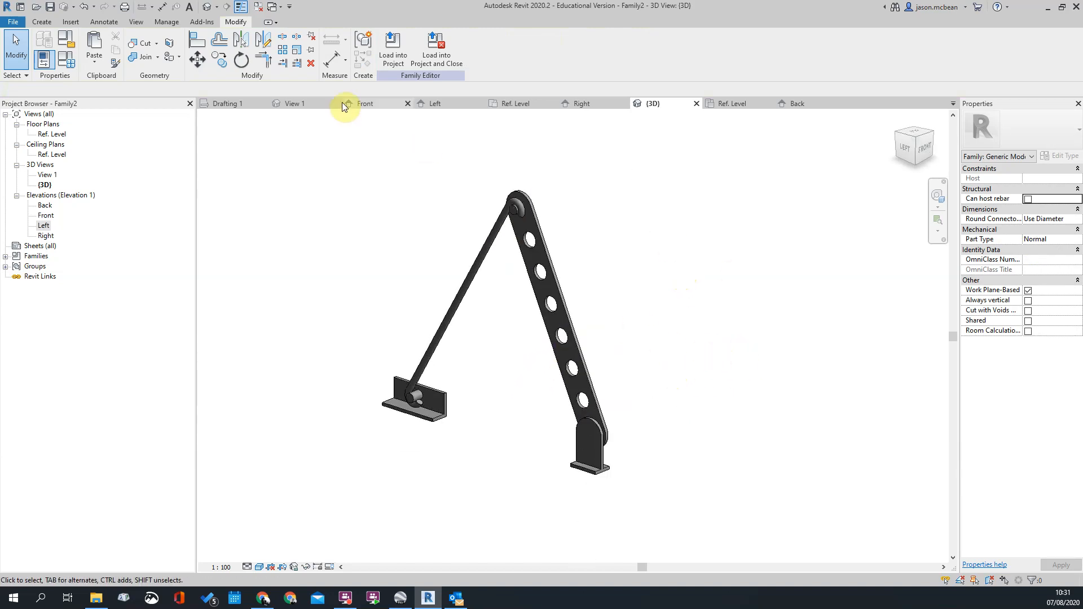
# Save the family as Wall detail in the Generic Models folder of the Families library
pyautogui.click(12, 23)
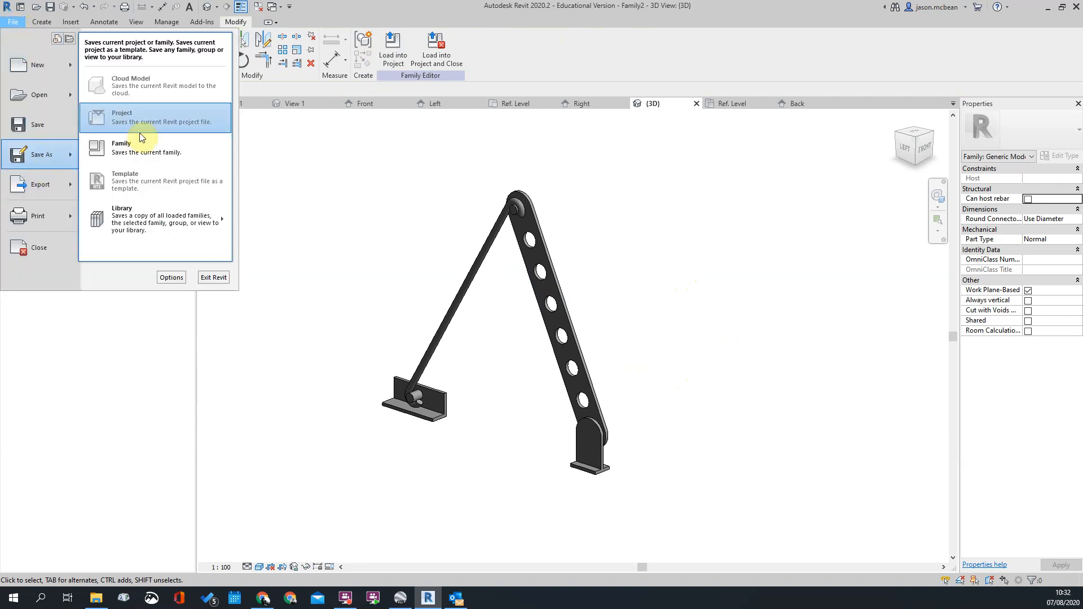
pyautogui.click(349, 222)
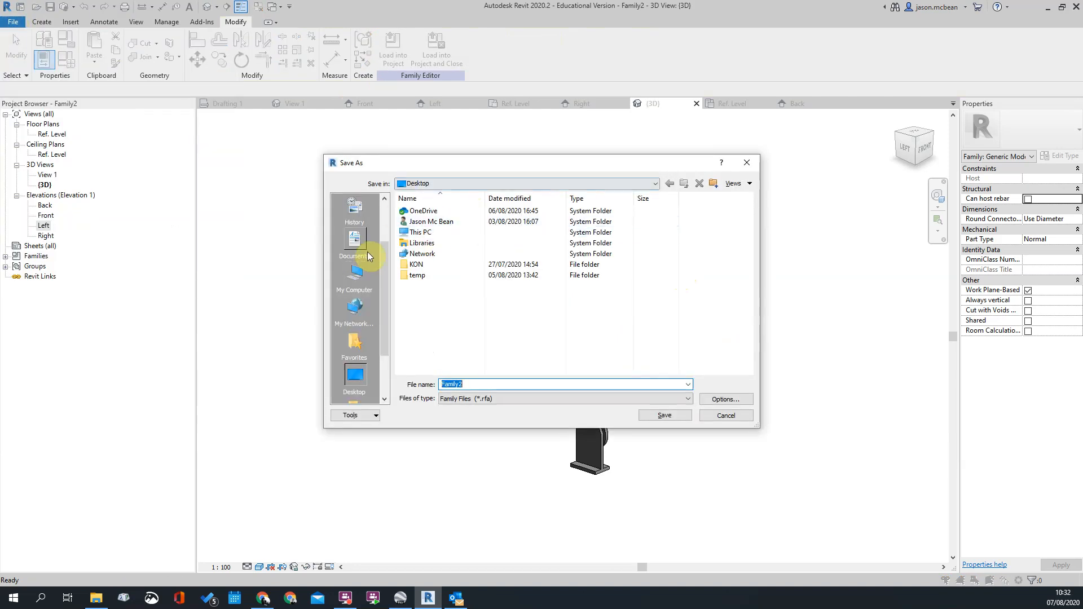
pyautogui.click(356, 225)
pyautogui.scroll(-3, 452, 300)
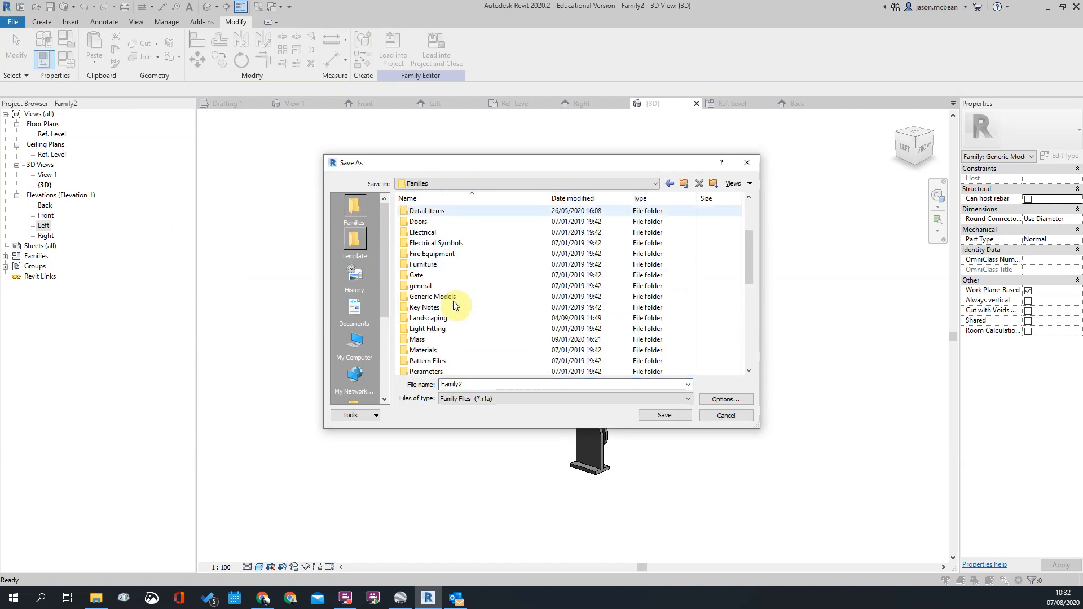
pyautogui.doubleClick(432, 296)
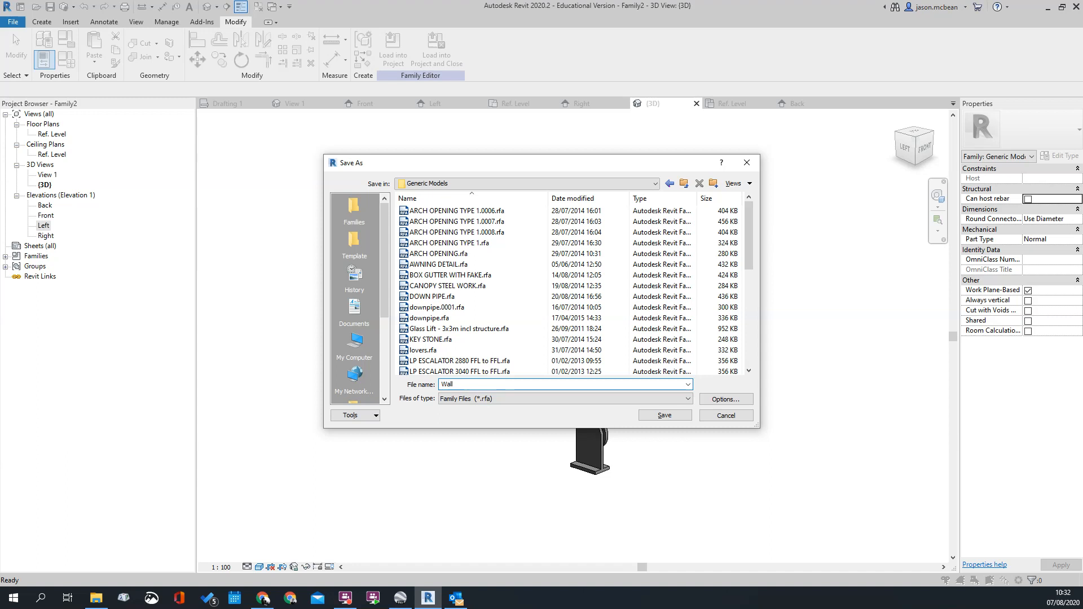
pyautogui.press('Return')
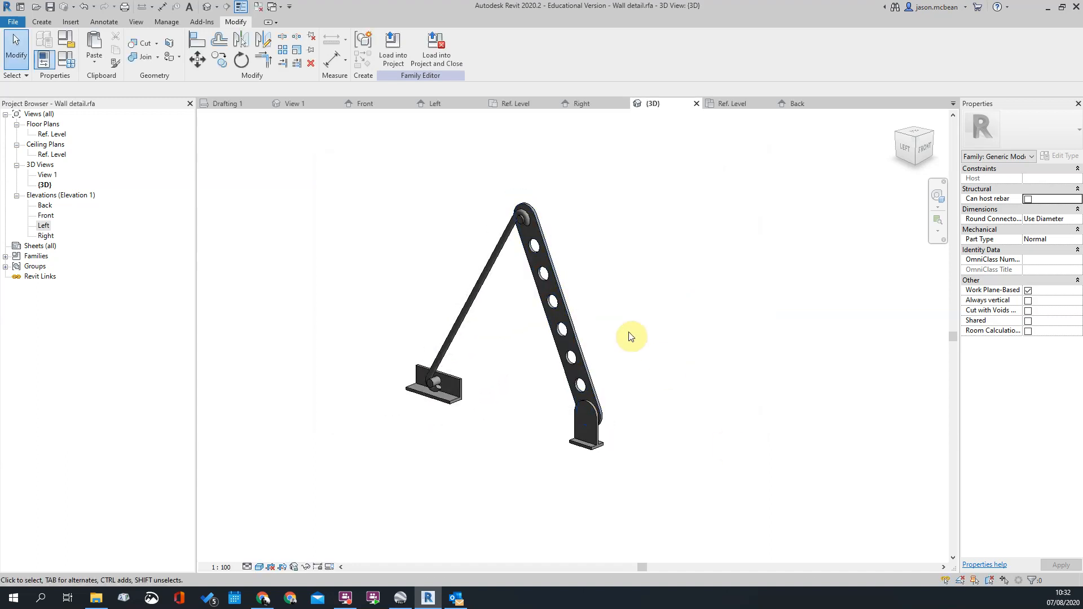
# Load the Wall detail family into the Interior Model project and open the project's default 3D view
pyautogui.click(398, 64)
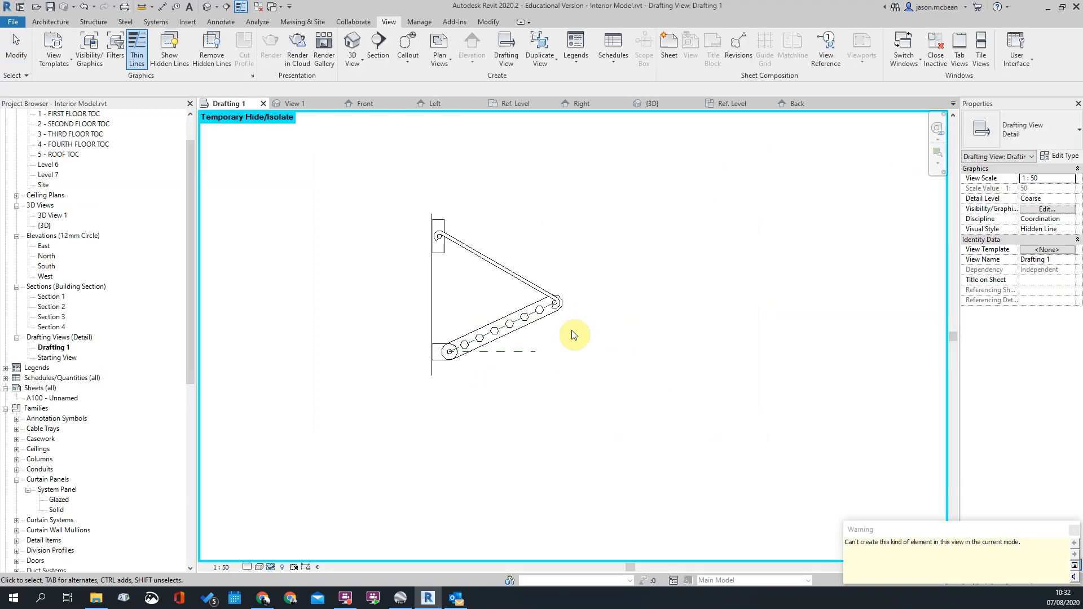
pyautogui.scroll(-3, 620, 227)
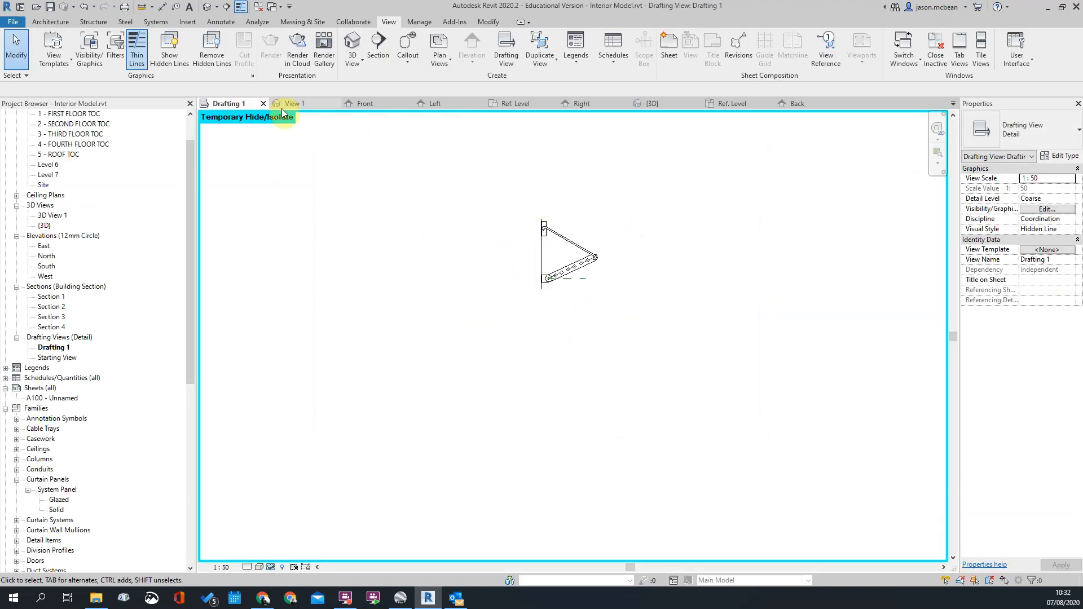
pyautogui.click(207, 8)
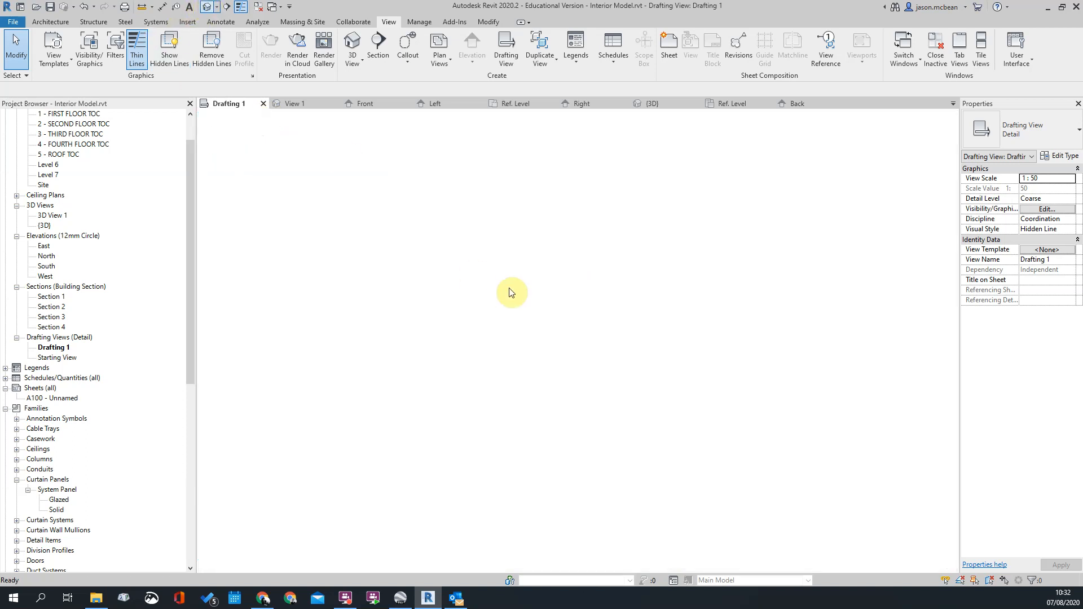
pyautogui.scroll(5, 751, 395)
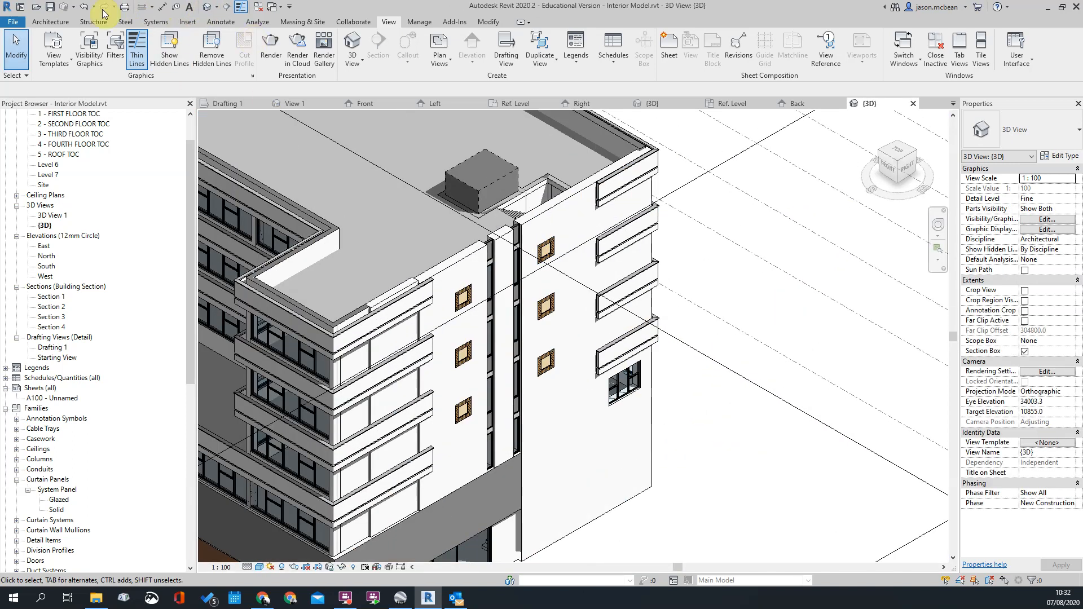
# Place one Wall detail component on the outer face of the top-floor balcony wall, near the building's corner
pyautogui.click(54, 24)
pyautogui.click(123, 44)
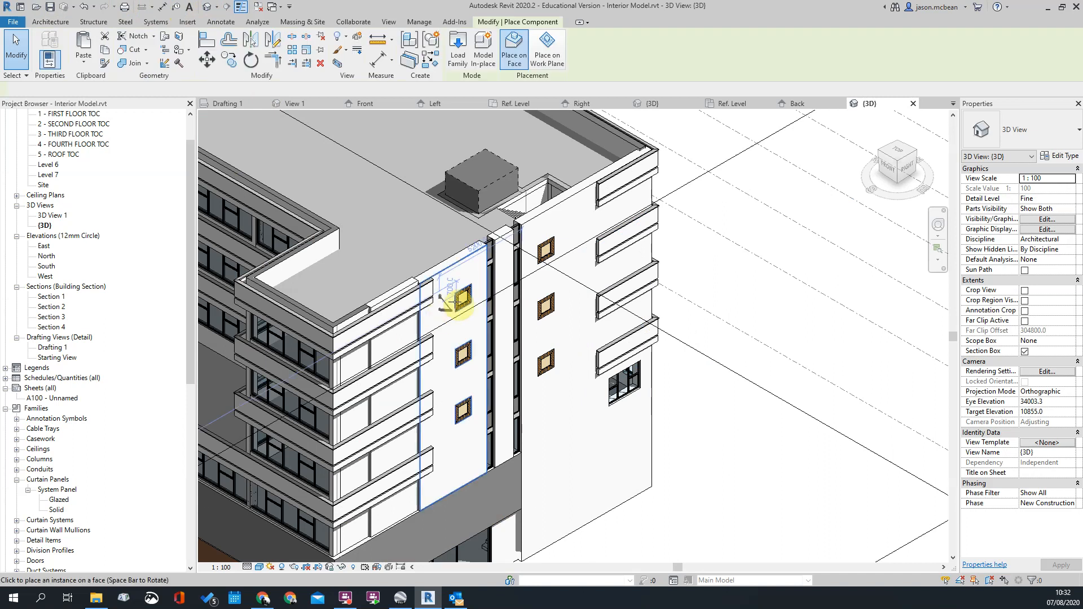
pyautogui.scroll(5, 430, 302)
pyautogui.scroll(2, 423, 293)
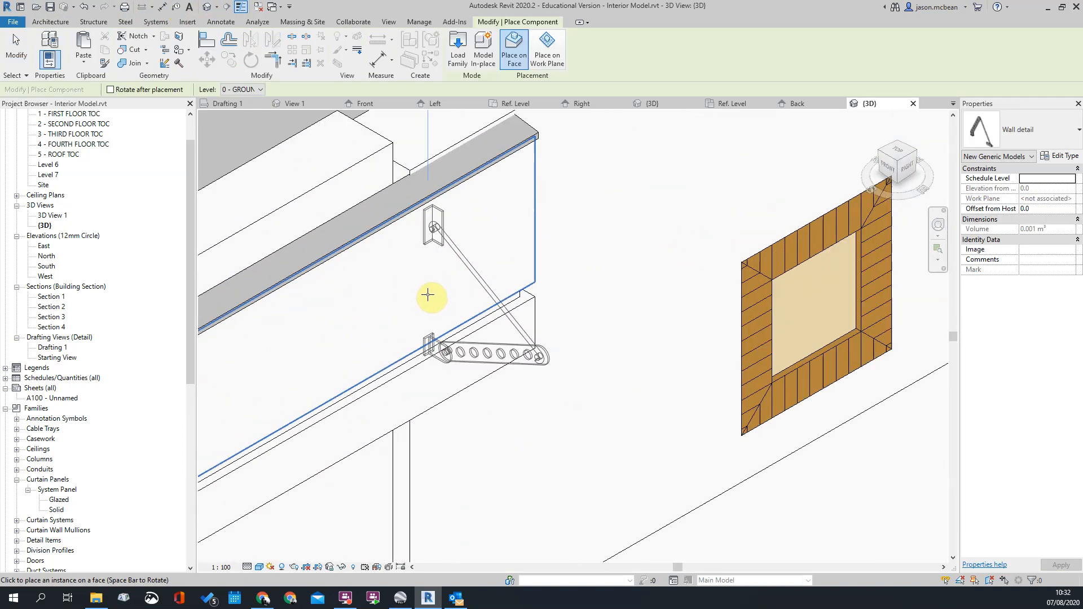
pyautogui.scroll(-2, 527, 237)
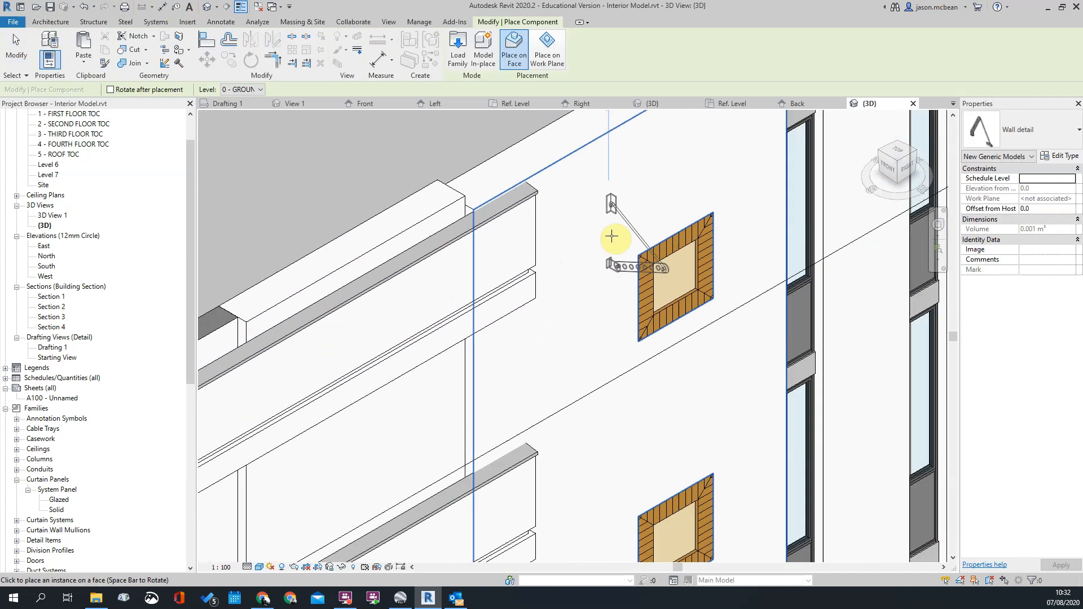
pyautogui.scroll(-1, 728, 378)
pyautogui.scroll(-1, 555, 288)
pyautogui.scroll(-2, 516, 164)
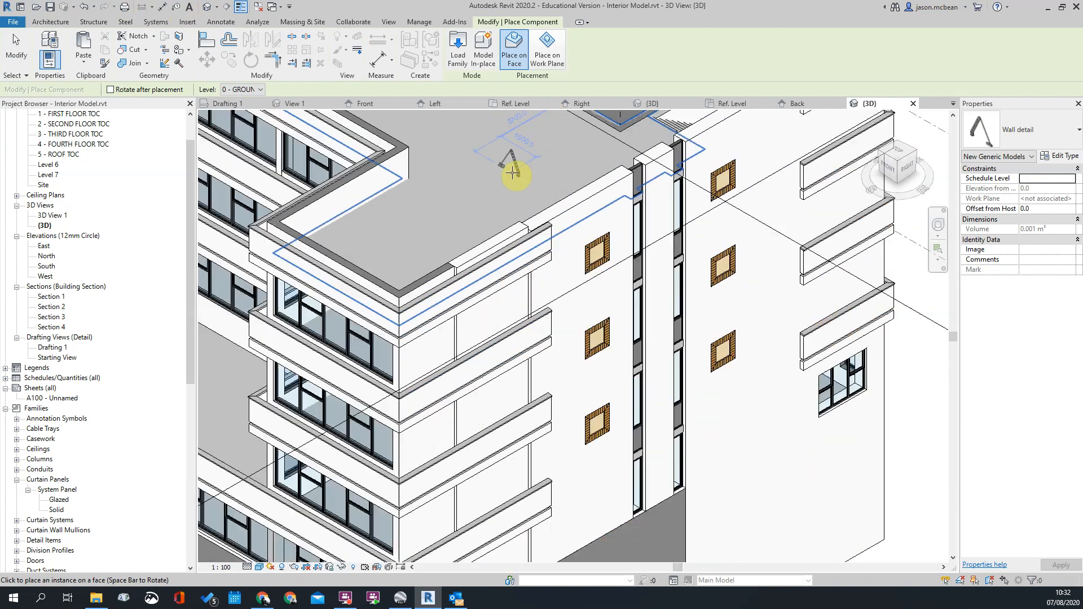
pyautogui.scroll(3, 423, 309)
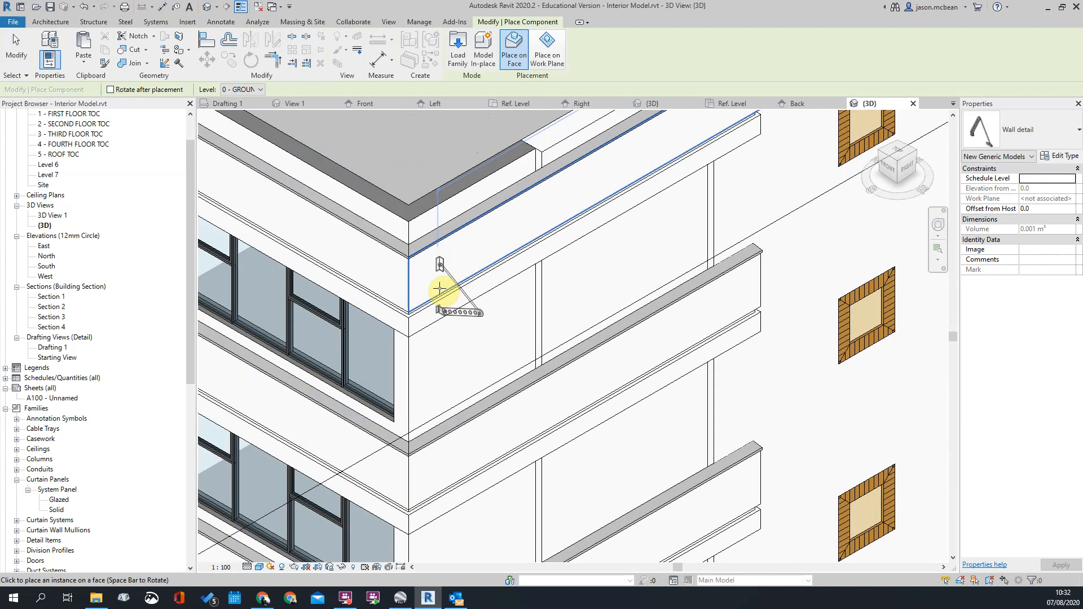
pyautogui.scroll(1, 439, 280)
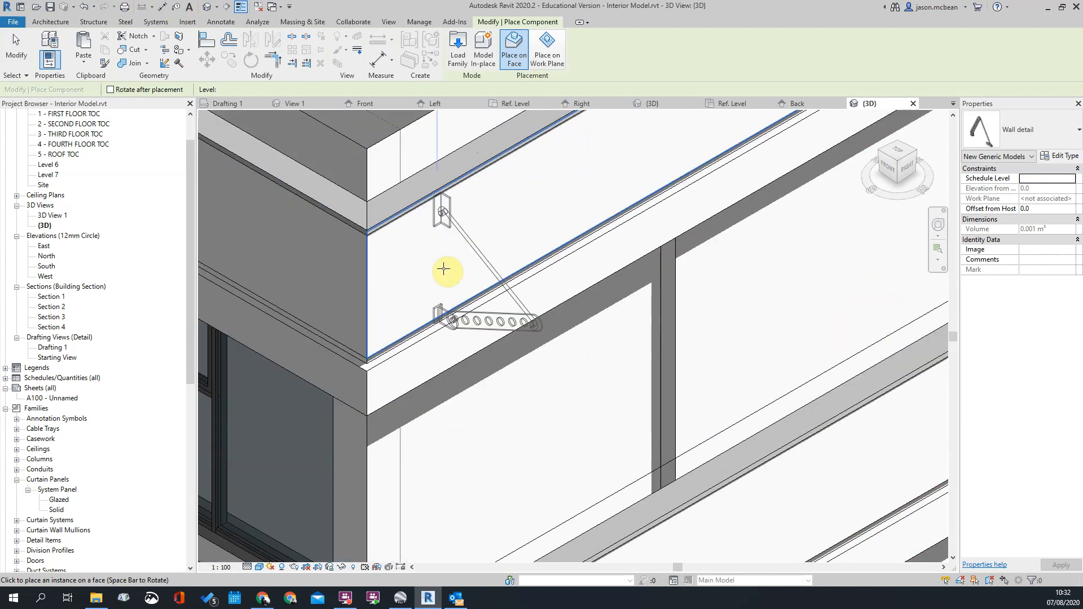
pyautogui.click(459, 240)
pyautogui.scroll(2, 519, 276)
pyautogui.press('Escape')
# From the Right view, move the bracket up so its lower plate rests on the bottom edge of the balcony wall face
pyautogui.scroll(-2, 576, 280)
pyautogui.keyDown('shift'); pyautogui.moveTo(623, 370); pyautogui.dragTo(584, 350, button='middle'); pyautogui.keyUp('shift')
pyautogui.scroll(-4, 646, 389)
pyautogui.click(904, 171)
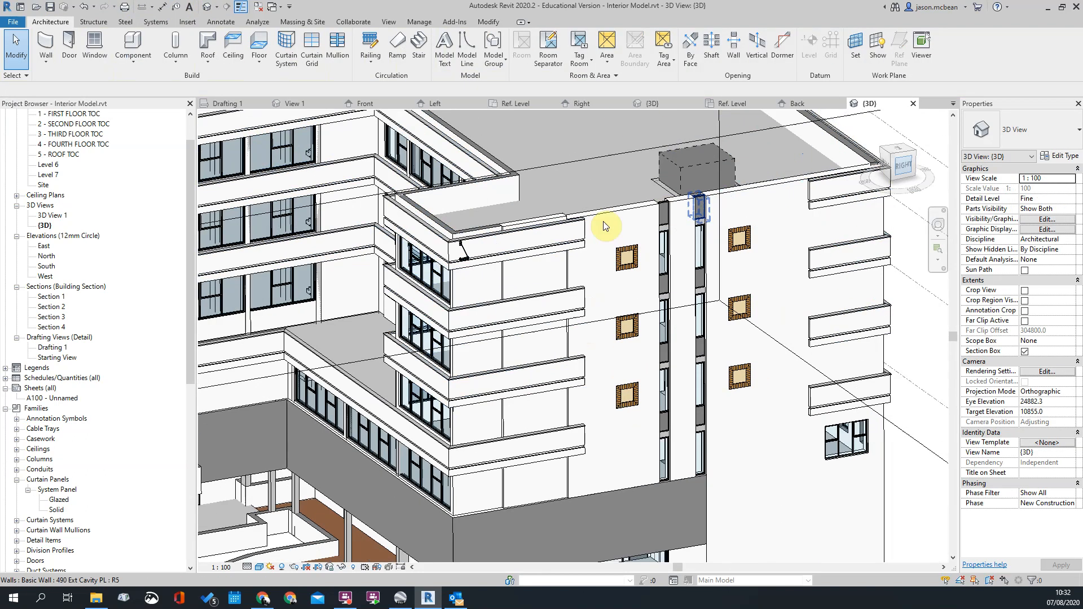
pyautogui.scroll(5, 519, 235)
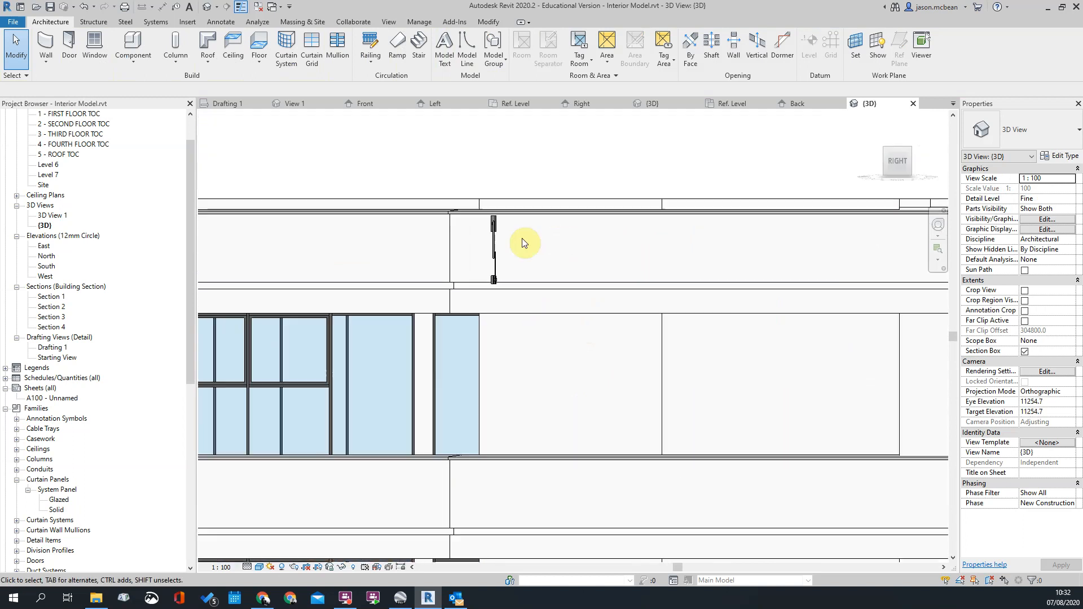
pyautogui.click(488, 238)
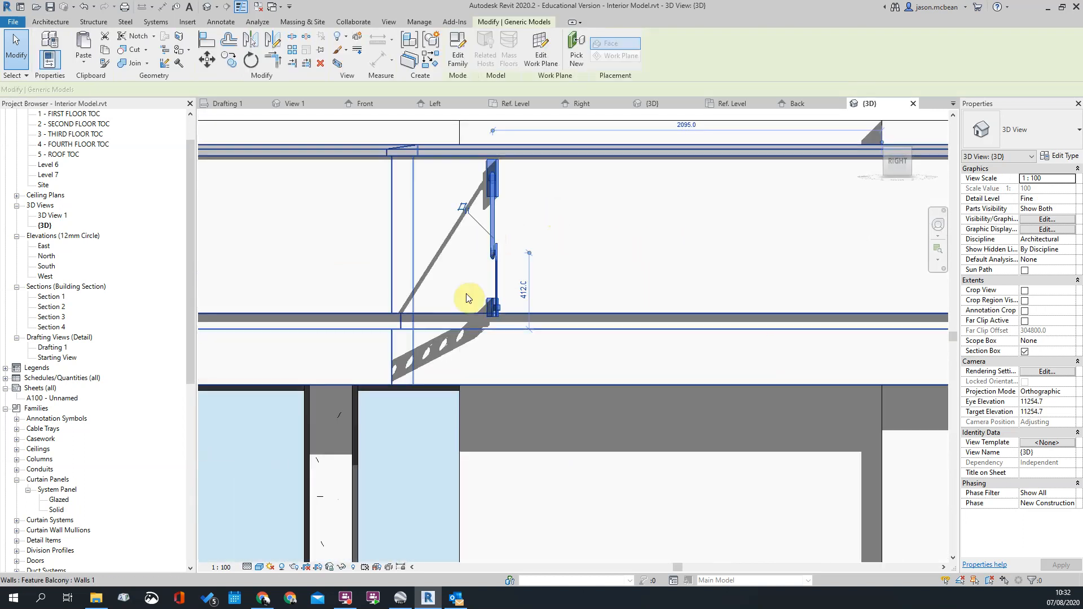
pyautogui.scroll(4, 467, 297)
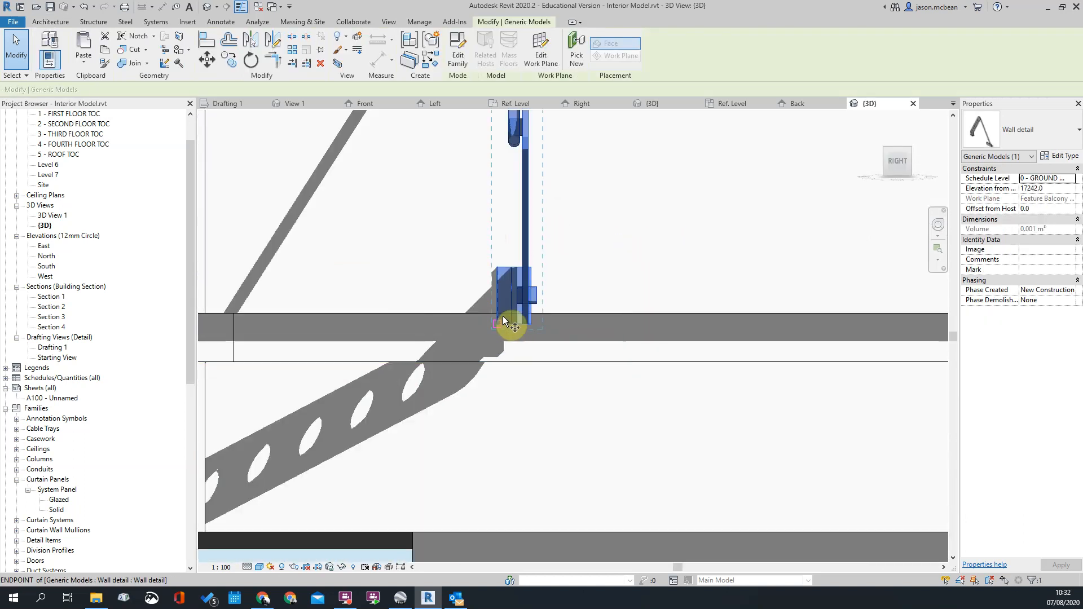
pyautogui.press('m')
pyautogui.press('v')
pyautogui.click(496, 313)
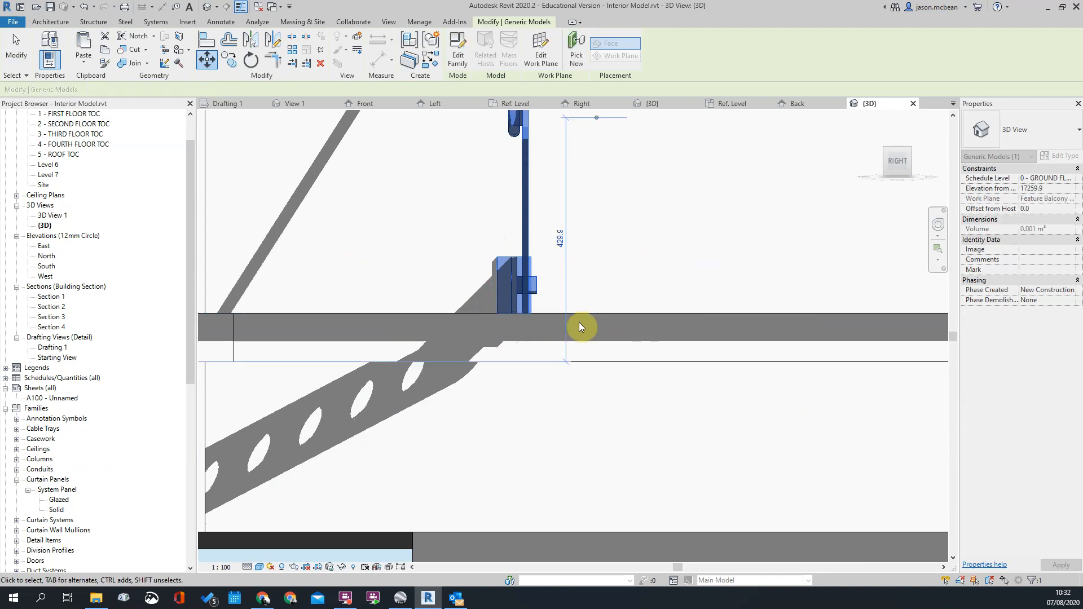
pyautogui.click(580, 328)
# Examine the bracket's fit between the balcony wall's upper and lower edges, both from the side and in an angled 3D view
pyautogui.scroll(-3, 580, 329)
pyautogui.moveTo(560, 250); pyautogui.dragTo(558, 284, button='middle')
pyautogui.scroll(3, 542, 259)
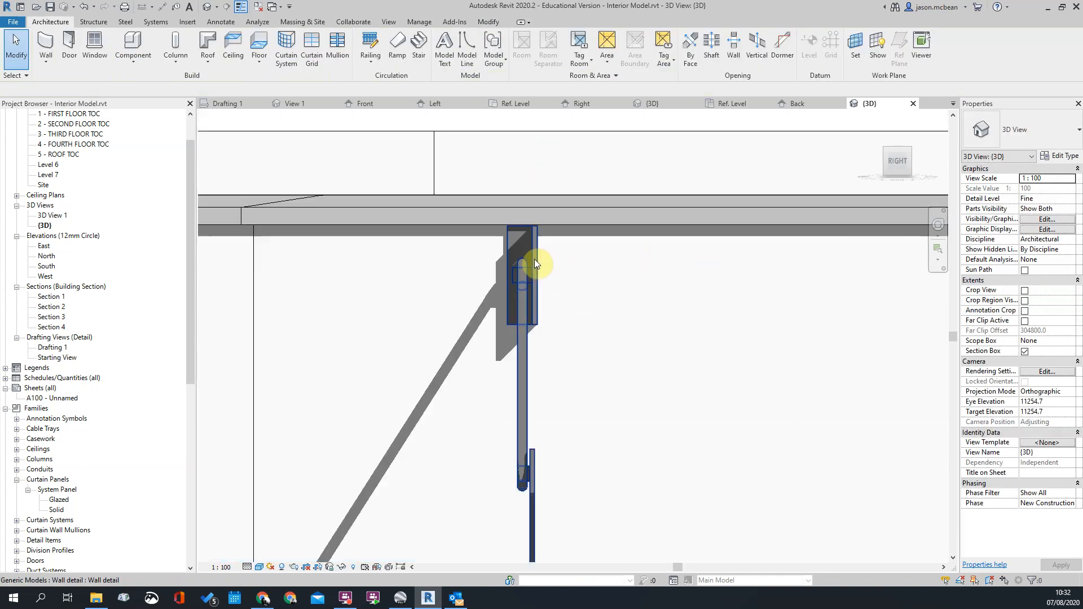
pyautogui.click(539, 249)
pyautogui.scroll(-5, 541, 260)
pyautogui.scroll(2, 531, 236)
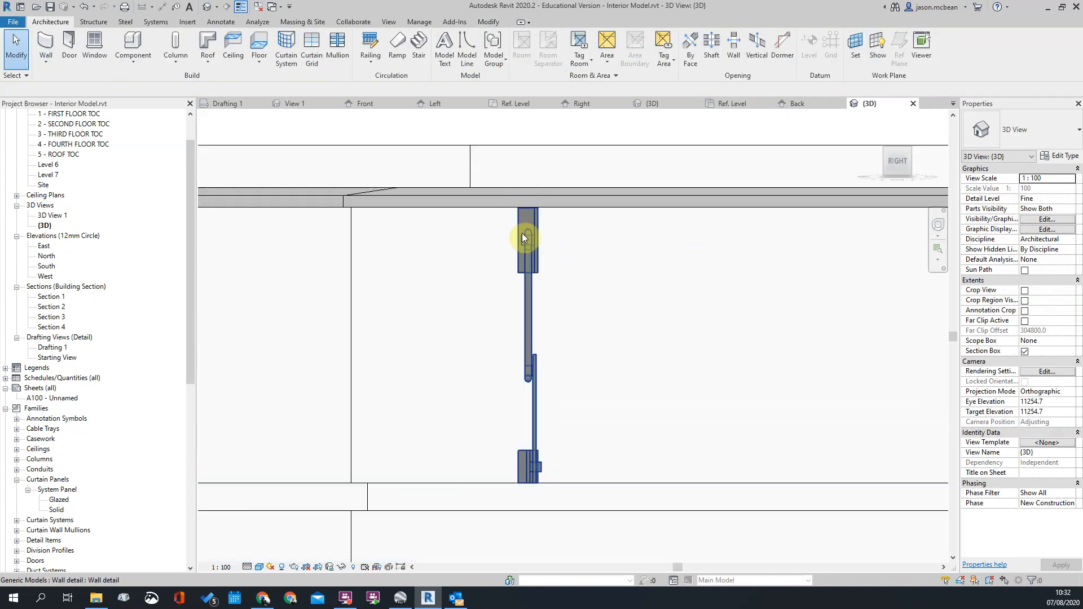
pyautogui.scroll(-3, 542, 228)
pyautogui.press('Escape')
pyautogui.moveTo(532, 307)
pyautogui.keyDown('shift'); pyautogui.mouseDown(button='middle')
pyautogui.moveTo(556, 290)
pyautogui.moveTo(459, 307)
pyautogui.moveTo(546, 293)
pyautogui.mouseUp(button='middle'); pyautogui.keyUp('shift')
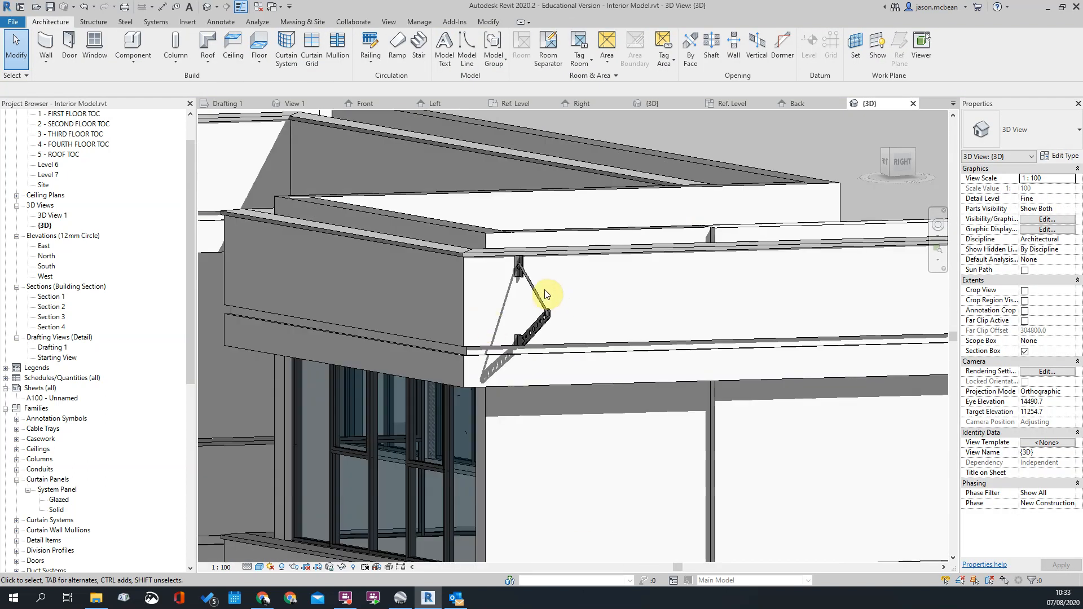
pyautogui.click(535, 305)
pyautogui.scroll(-2, 564, 323)
pyautogui.scroll(-3, 542, 320)
pyautogui.press('Escape')
pyautogui.scroll(-4, 551, 338)
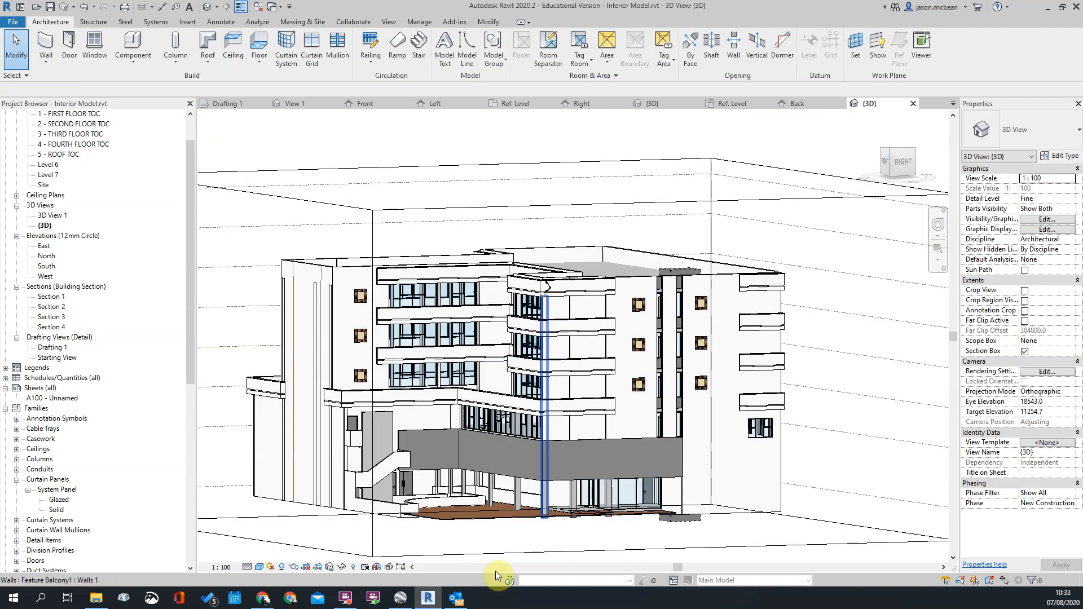
# Switch to Google Earth Pro to compare the bracket with the real building's facade, and return to the balcony in Revit
pyautogui.click(402, 599)
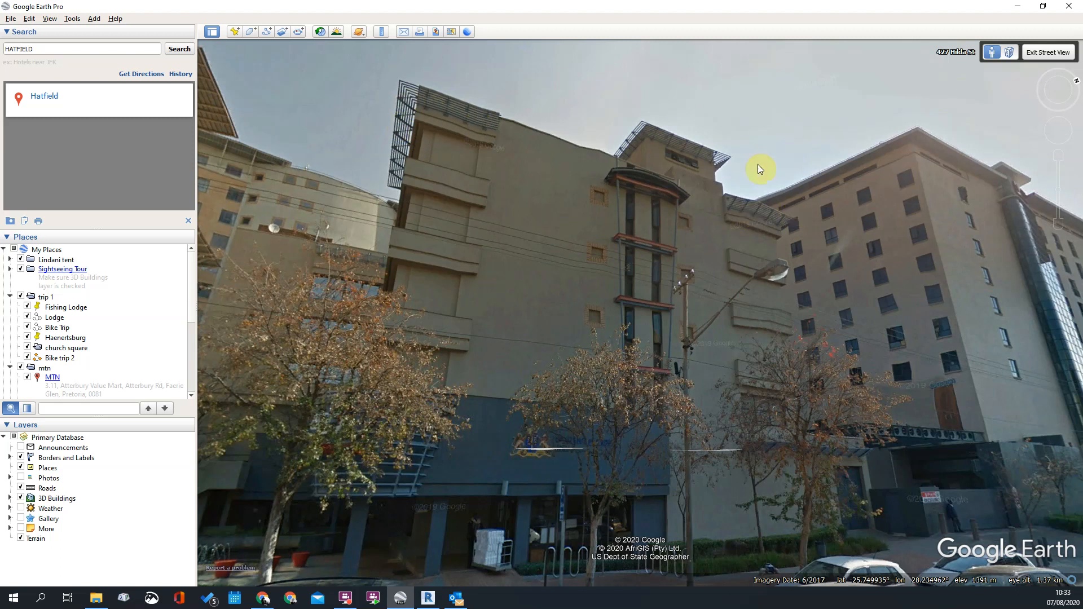
pyautogui.click(1018, 7)
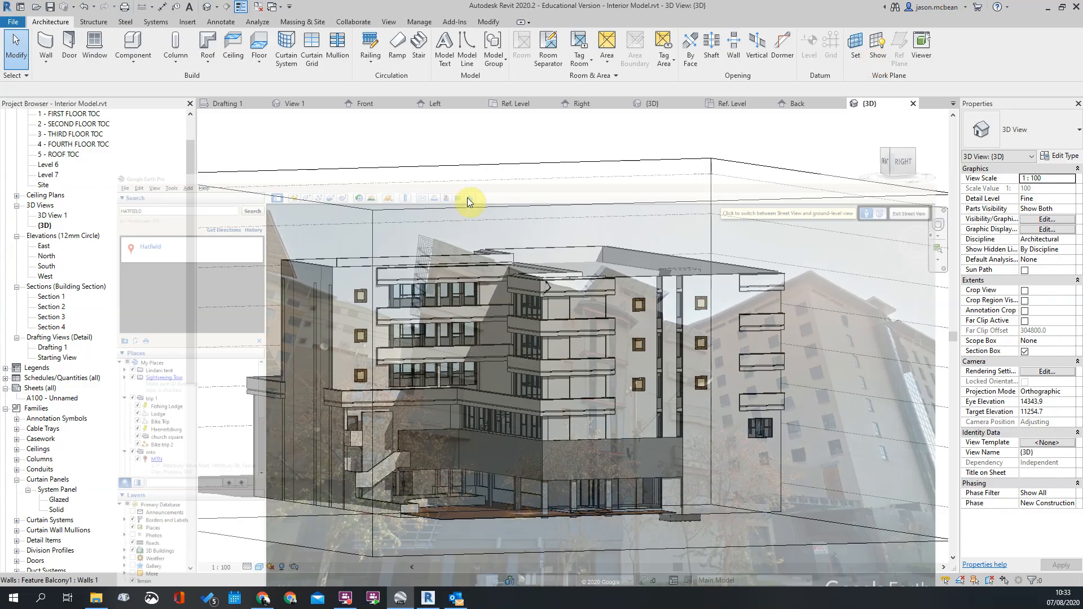
pyautogui.scroll(5, 664, 259)
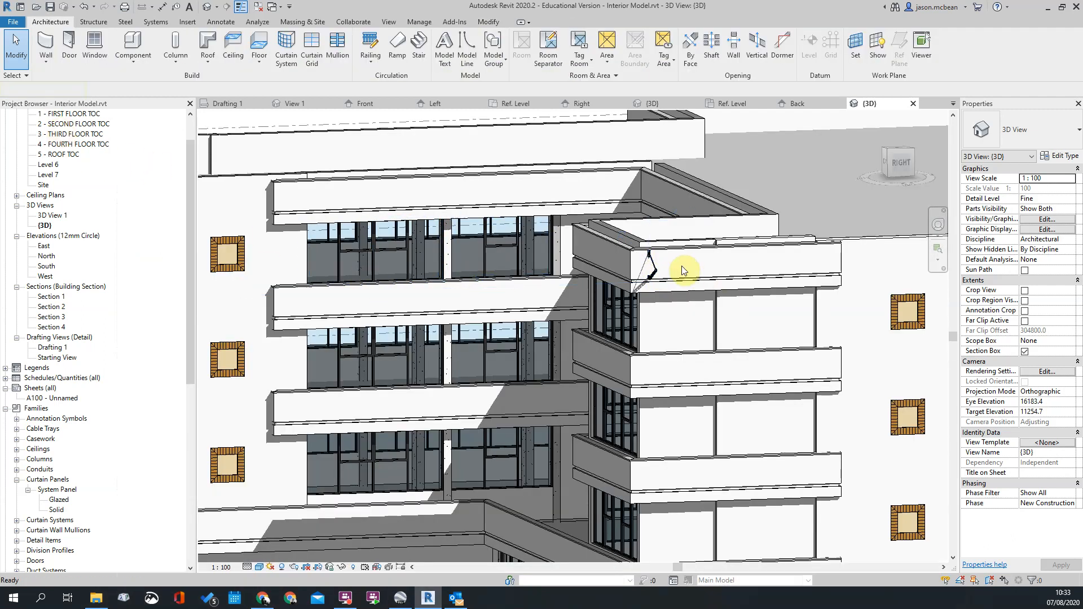
pyautogui.moveTo(716, 275); pyautogui.dragTo(651, 283, button='middle')
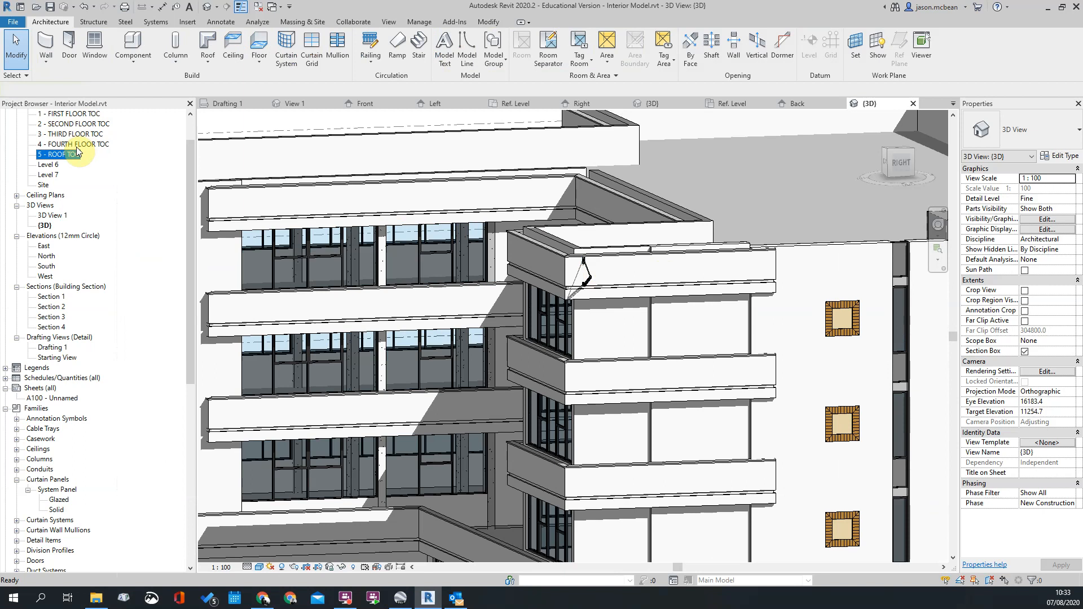
# Open the 5 - ROOF TOC floor plan and hide the imported PP.TheFields474.AbsaOffices drawing in that view
pyautogui.doubleClick(77, 151)
pyautogui.scroll(5, 733, 356)
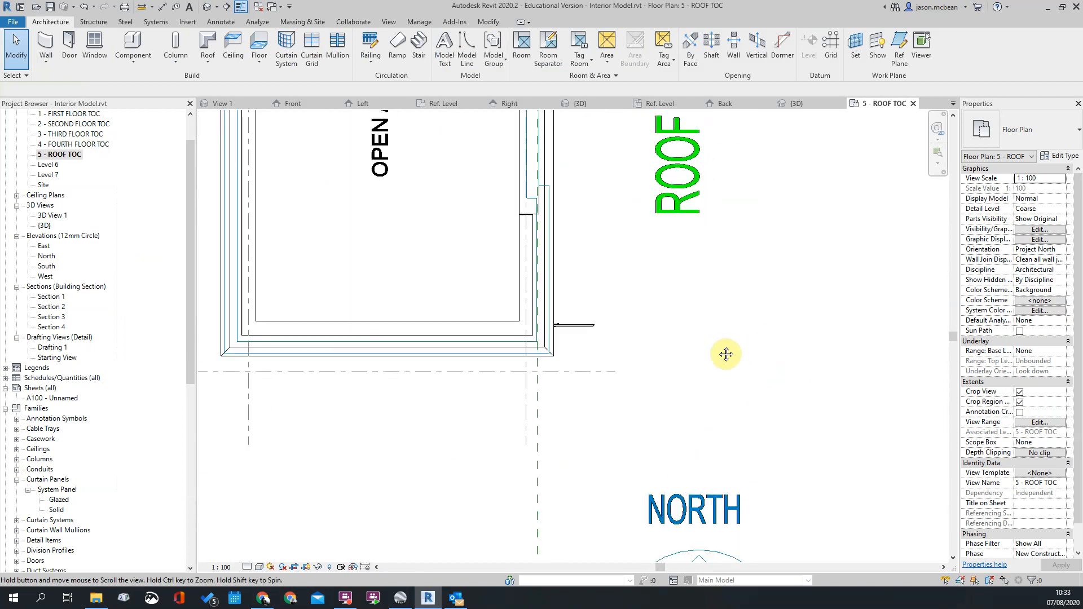
pyautogui.press('v')
pyautogui.press('g')
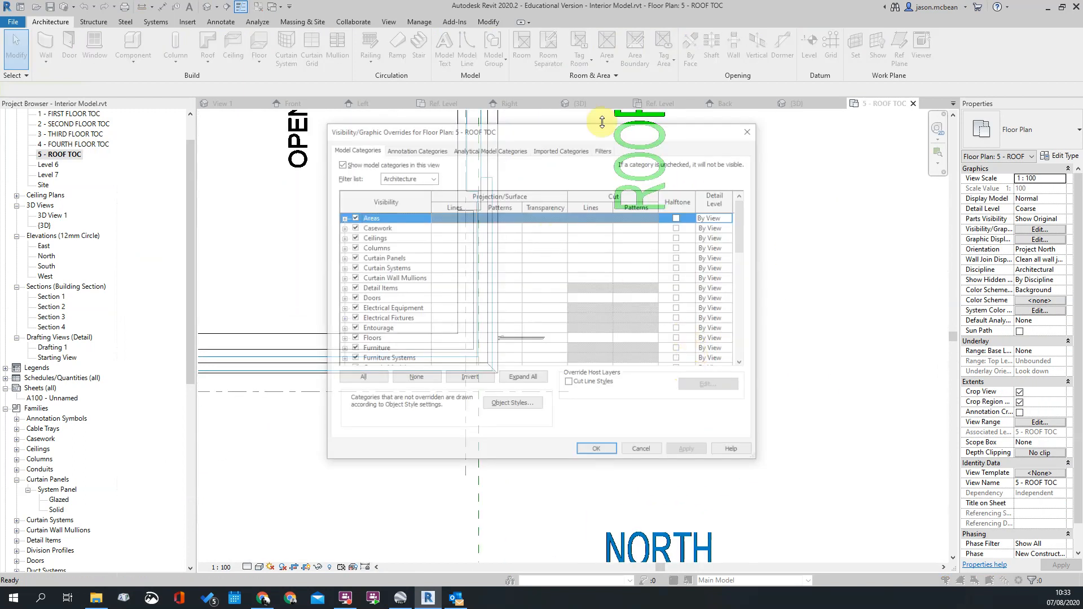
pyautogui.click(561, 150)
pyautogui.click(353, 210)
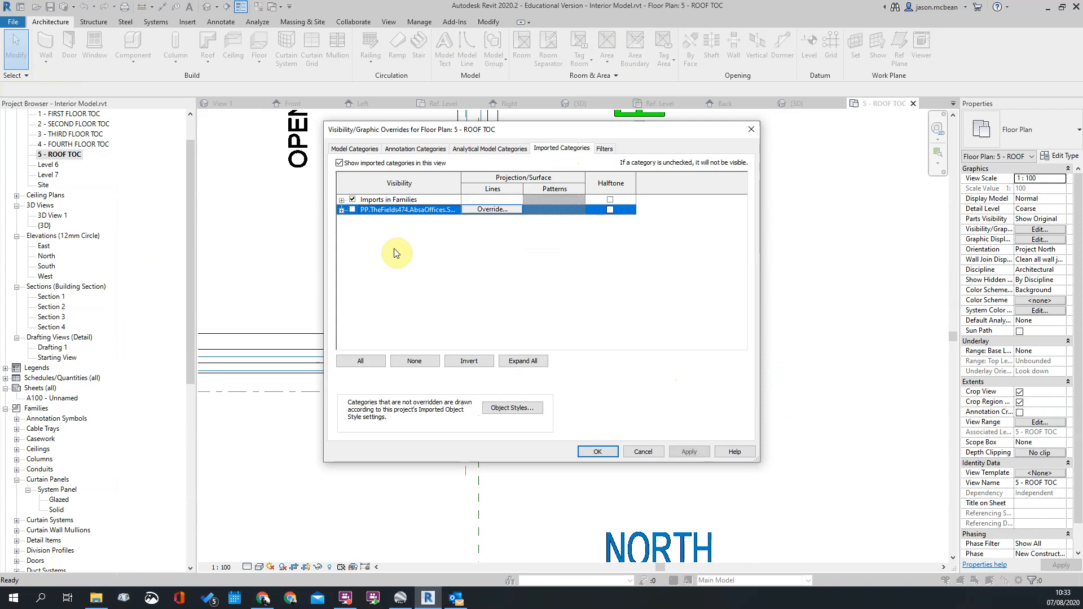
pyautogui.click(596, 452)
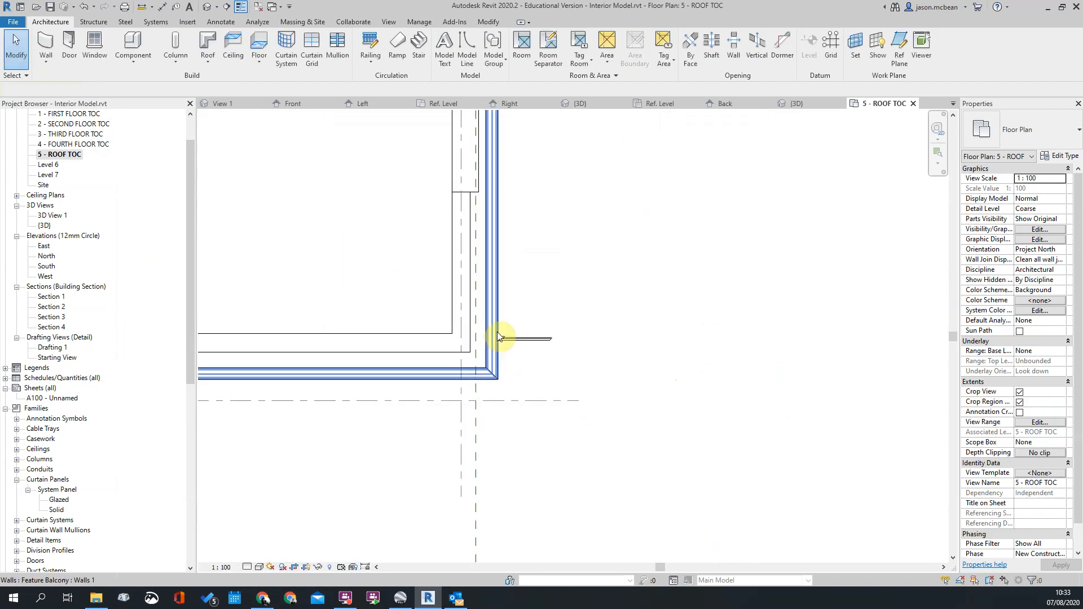
# Set the roof plan's visual style to Wireframe around the bracket at the balcony corner
pyautogui.scroll(1, 499, 337)
pyautogui.click(533, 340)
pyautogui.click(614, 314)
pyautogui.scroll(1, 564, 337)
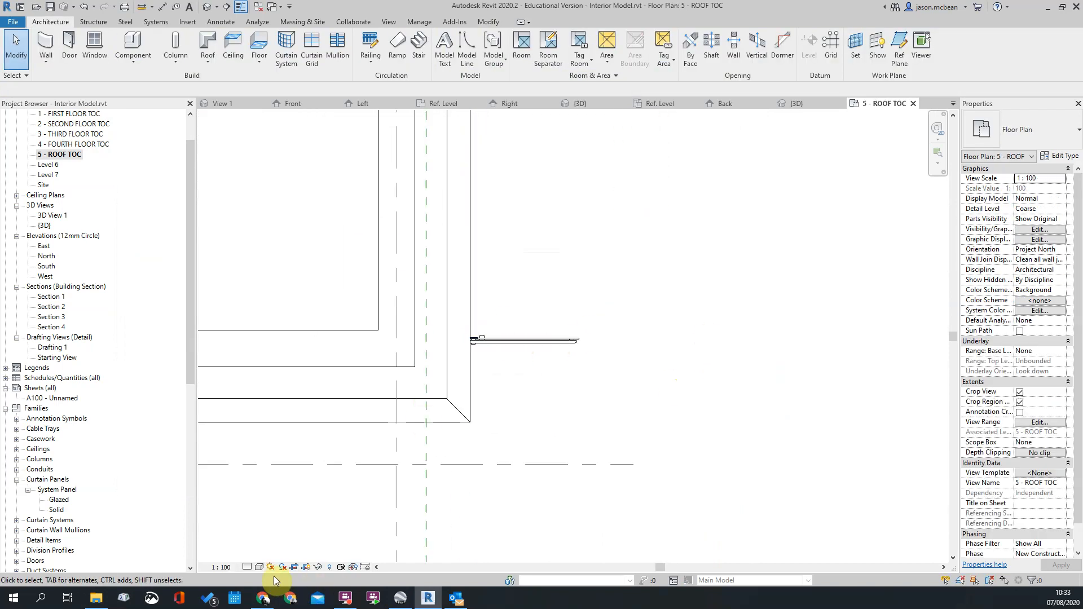
pyautogui.click(247, 568)
pyautogui.click(260, 567)
pyautogui.click(283, 498)
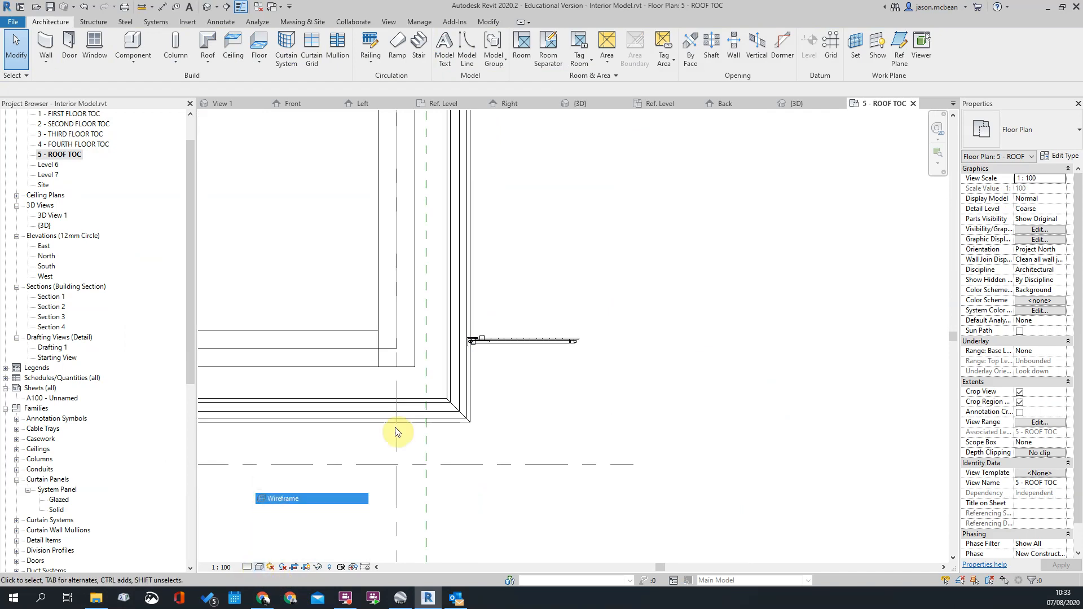
# Nudge the bracket along the balcony wall in the roof plan, closer to the building's corner
pyautogui.click(512, 354)
pyautogui.press('Down')
pyautogui.press('Down')
pyautogui.press('Down')
pyautogui.press('Down')
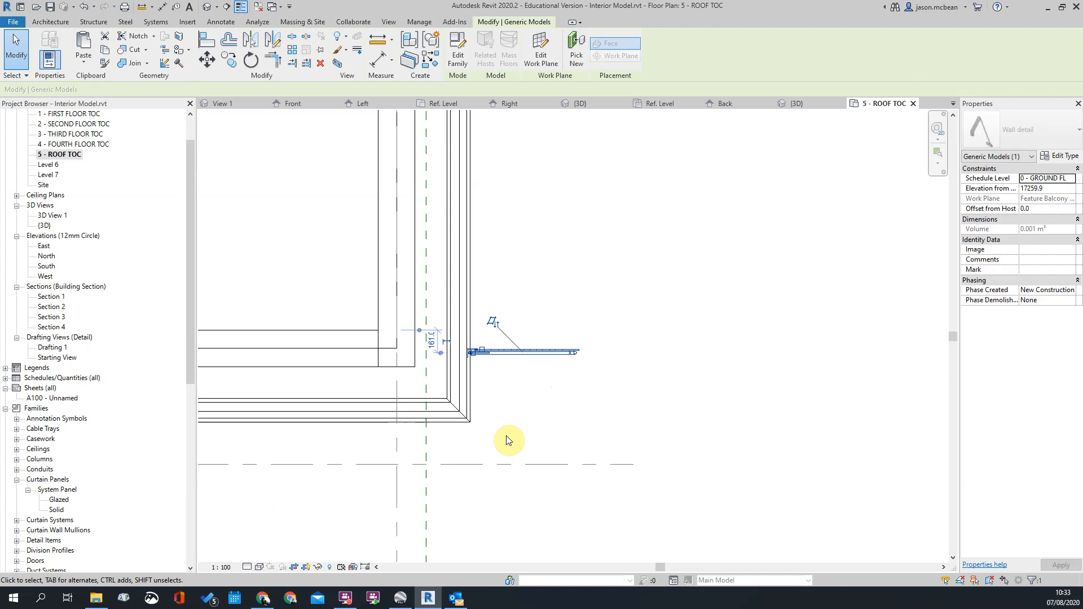
# Nudge the bracket further along the balcony wall until it sits just short of the corner
pyautogui.press('Down')
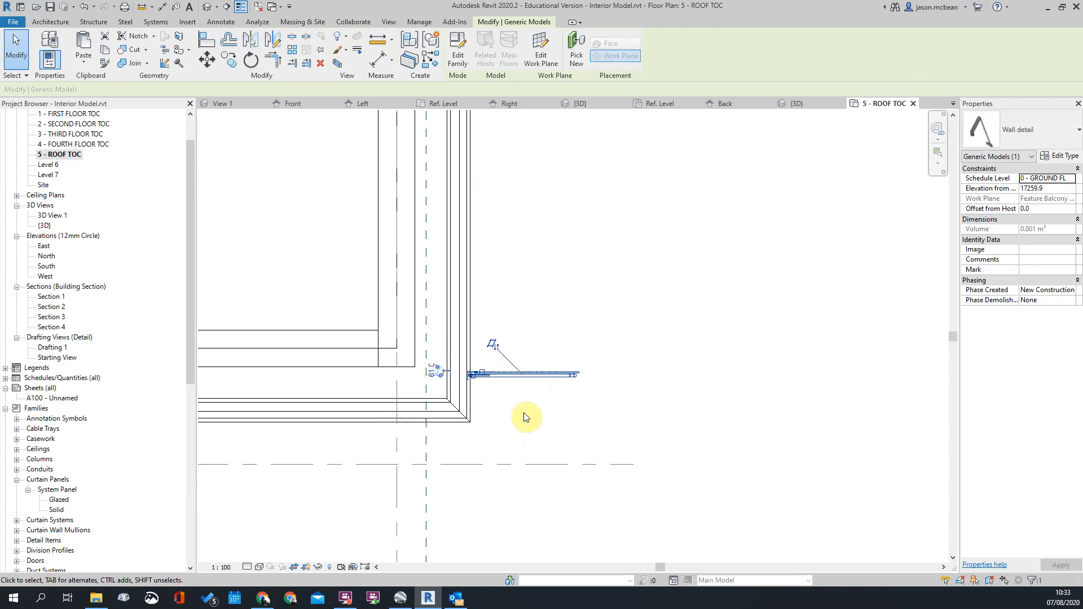
pyautogui.press('r')
pyautogui.press('o')
pyautogui.click(552, 379)
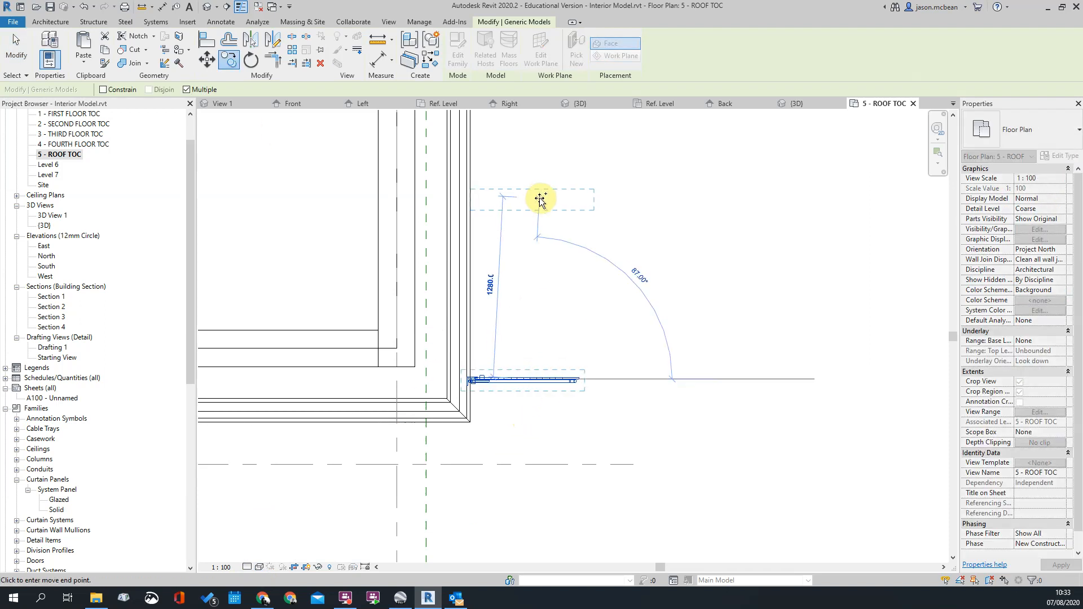
pyautogui.press('Escape')
pyautogui.press('Escape')
# Set up a linear array of the corner bracket whose extent is defined by its last member
pyautogui.scroll(-2, 508, 390)
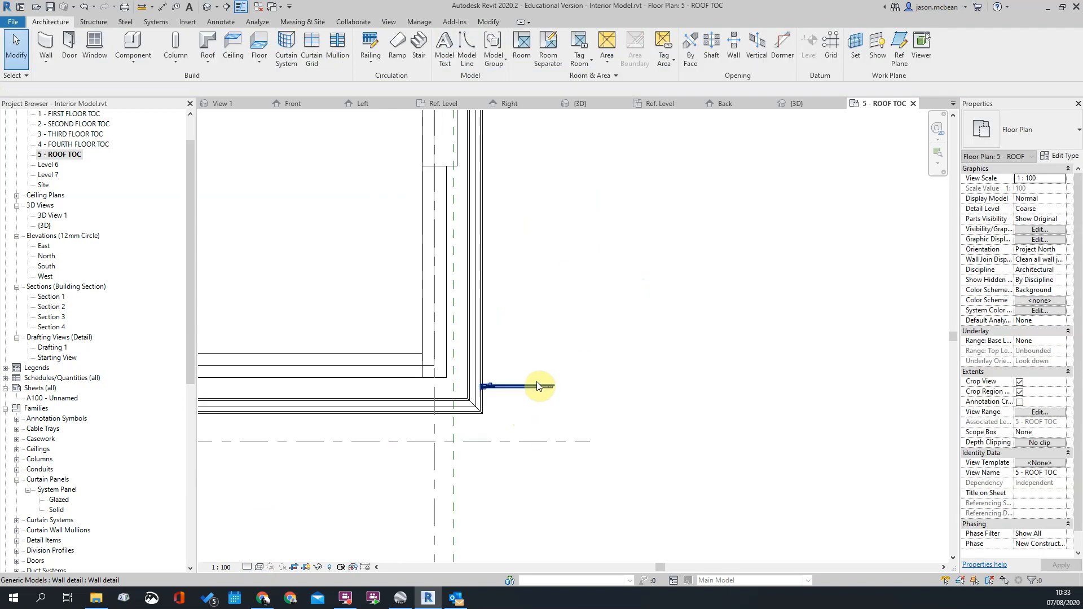
pyautogui.click(519, 389)
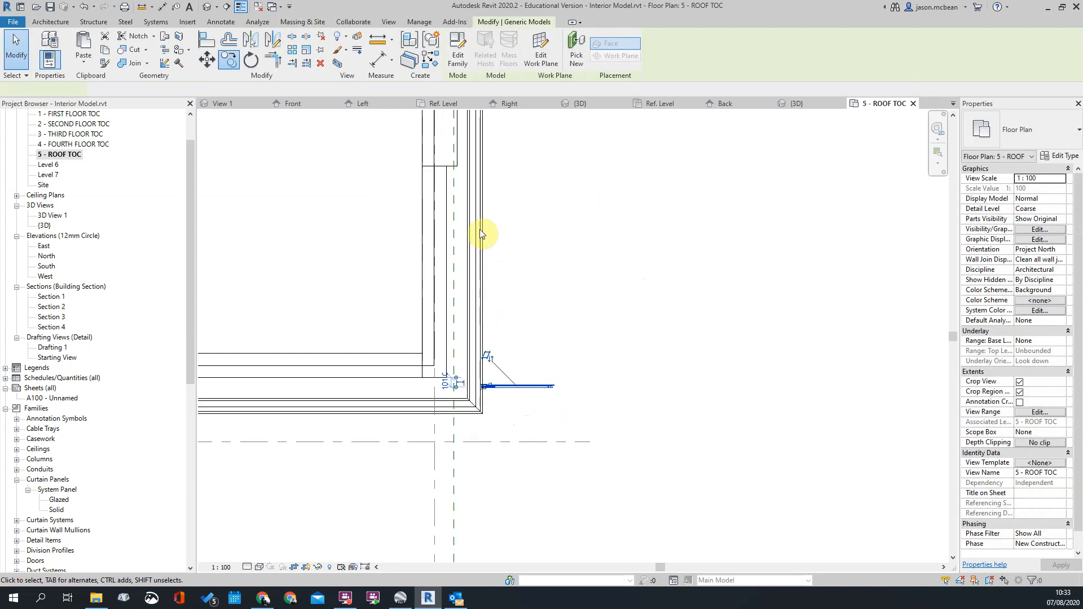
pyautogui.click(293, 53)
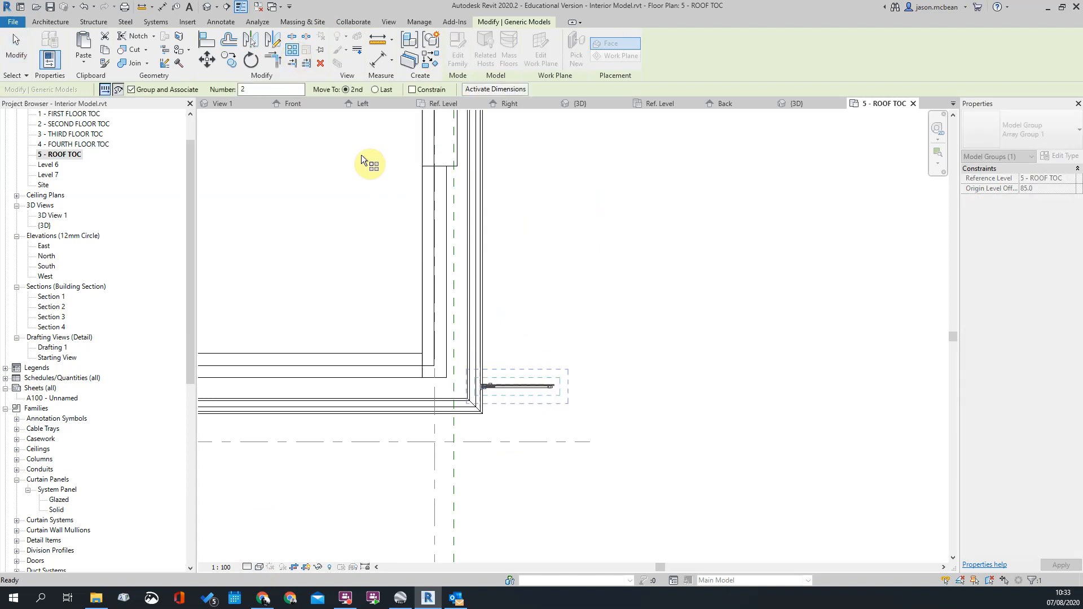
pyautogui.click(375, 90)
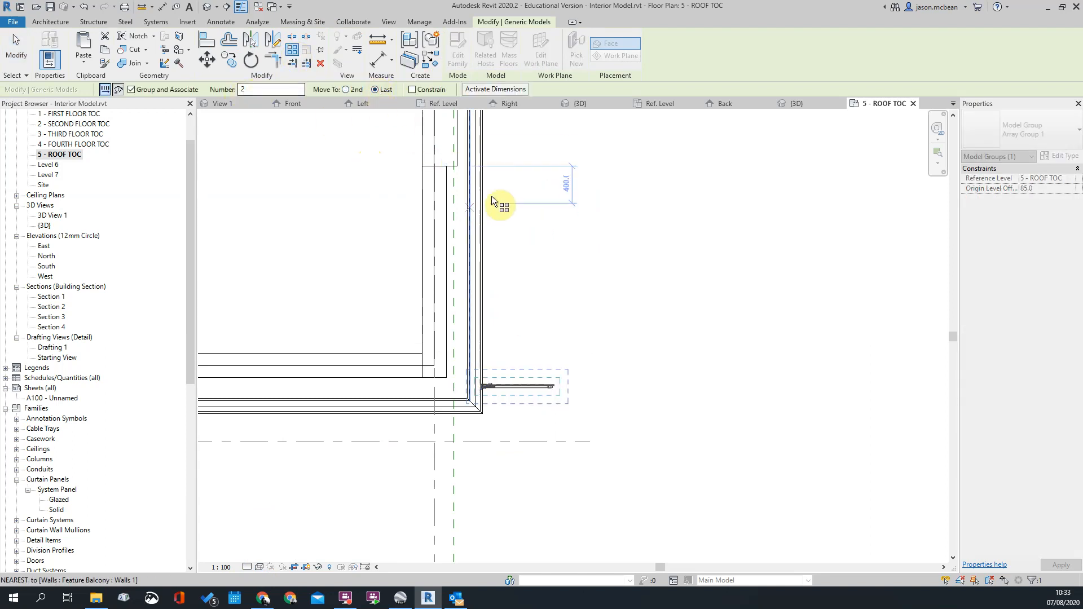
pyautogui.moveTo(530, 172); pyautogui.dragTo(519, 368, button='middle')
pyautogui.moveTo(502, 163); pyautogui.dragTo(509, 376, button='middle')
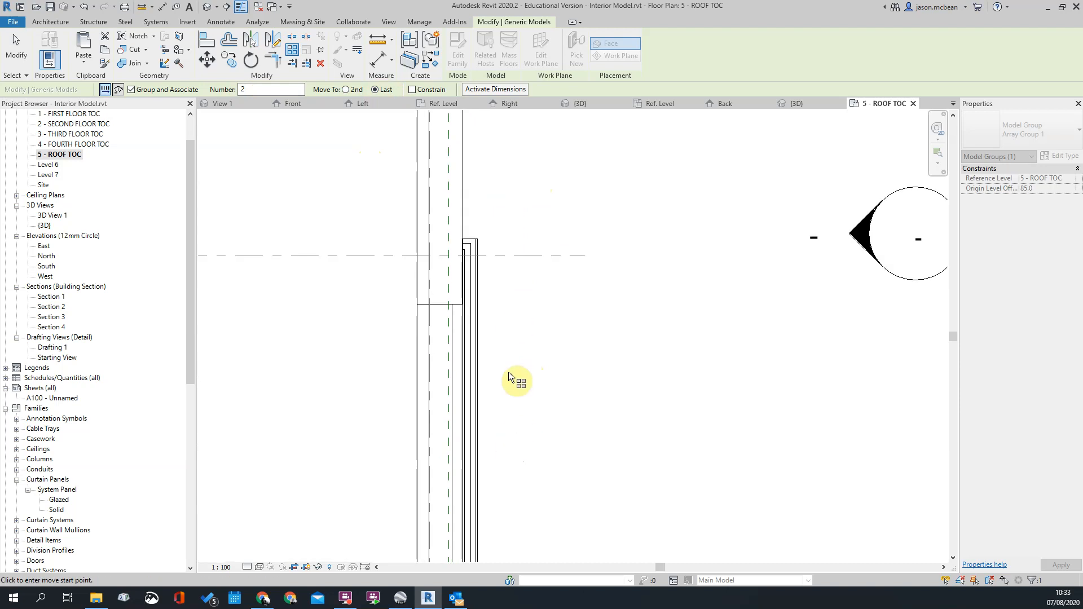
pyautogui.scroll(-1, 509, 376)
pyautogui.scroll(2, 482, 301)
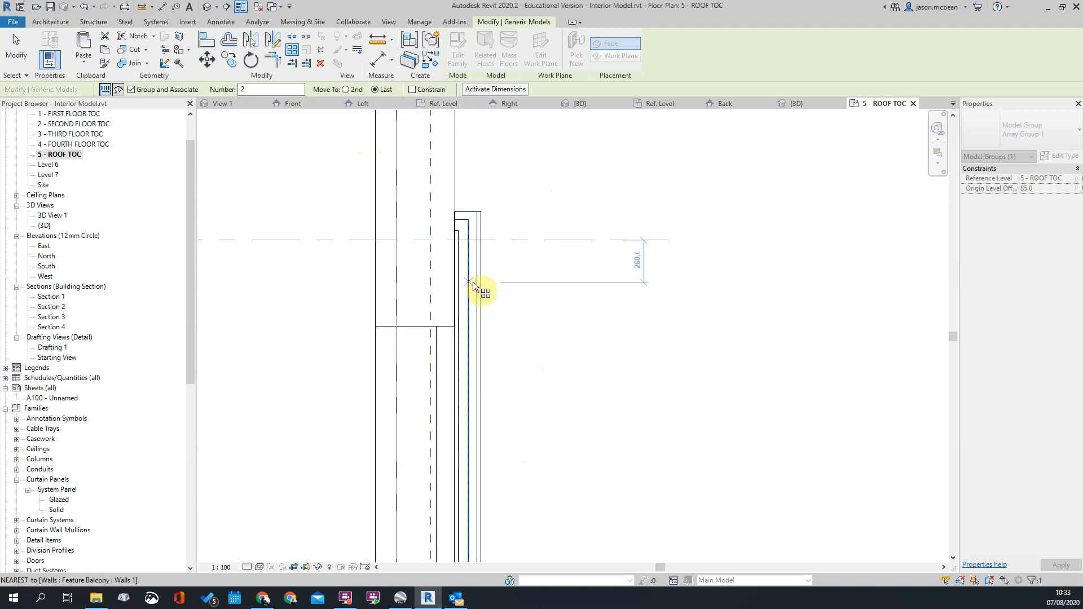
pyautogui.click(475, 287)
pyautogui.scroll(-6, 510, 296)
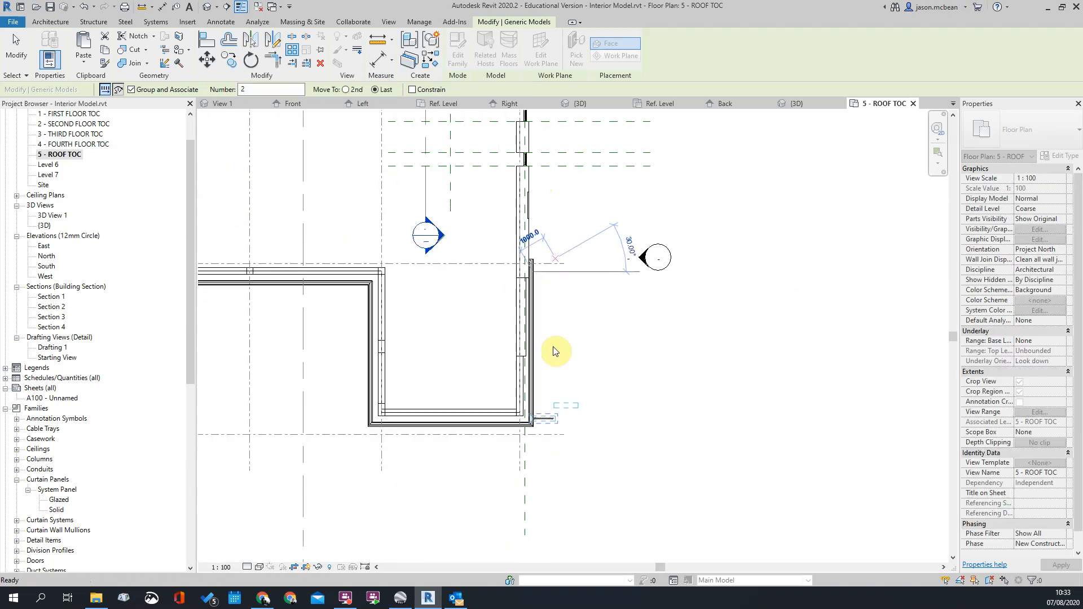
pyautogui.press('Escape')
# Array the corner bracket as two members, with the last one at the far end of the balcony wall
pyautogui.scroll(5, 554, 448)
pyautogui.click(292, 50)
pyautogui.scroll(3, 415, 313)
pyautogui.click(388, 336)
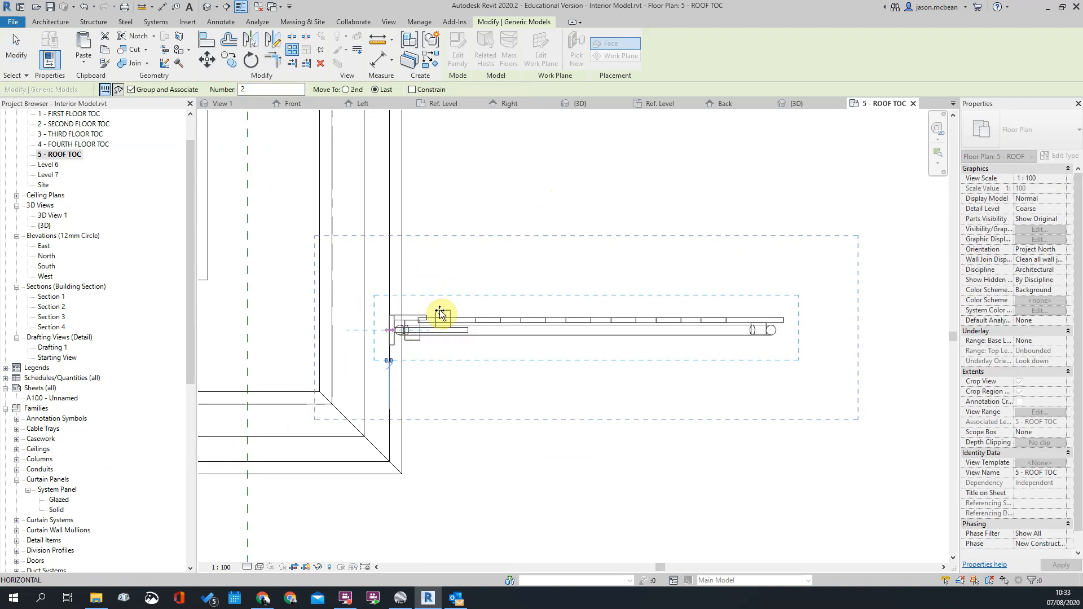
pyautogui.moveTo(460, 174); pyautogui.dragTo(409, 336, button='middle')
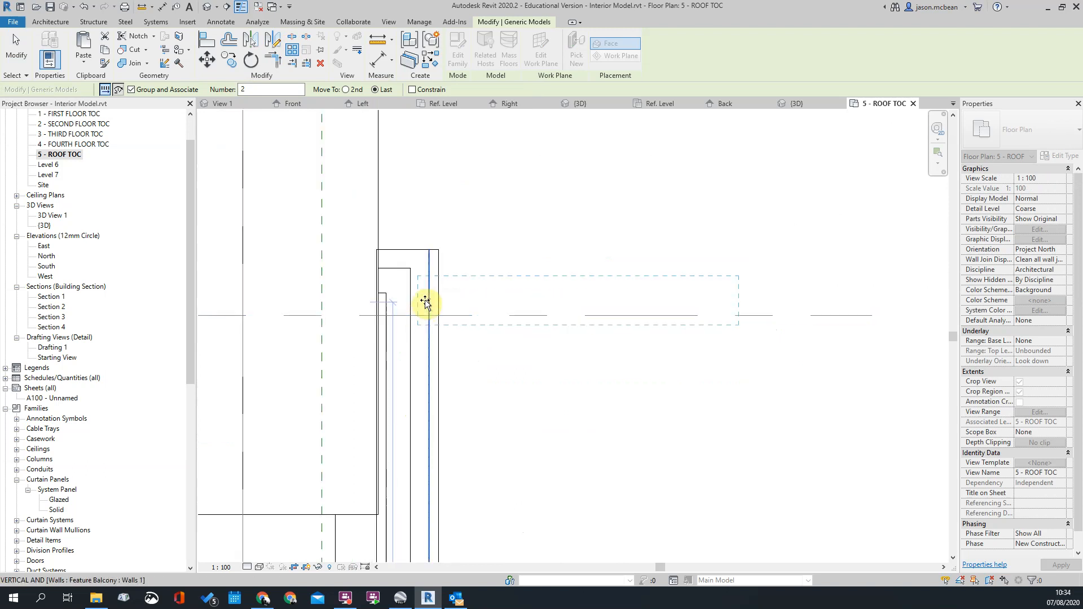
pyautogui.click(425, 301)
pyautogui.scroll(-4, 530, 226)
pyautogui.scroll(-2, 544, 226)
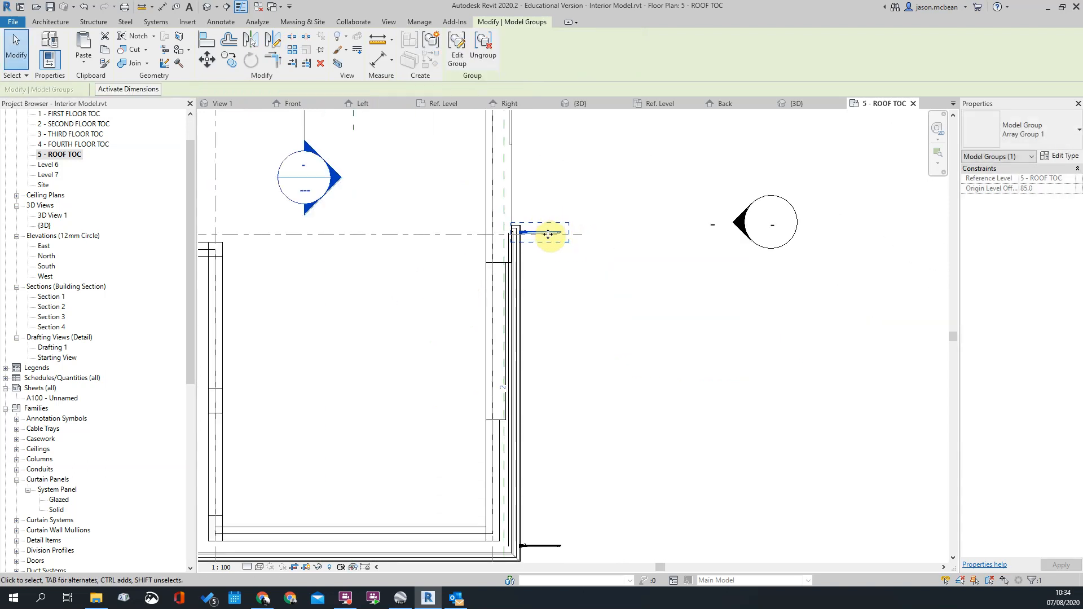
pyautogui.press('Escape')
# Open the 3D view and set the bracket array's member count to 4
pyautogui.click(208, 6)
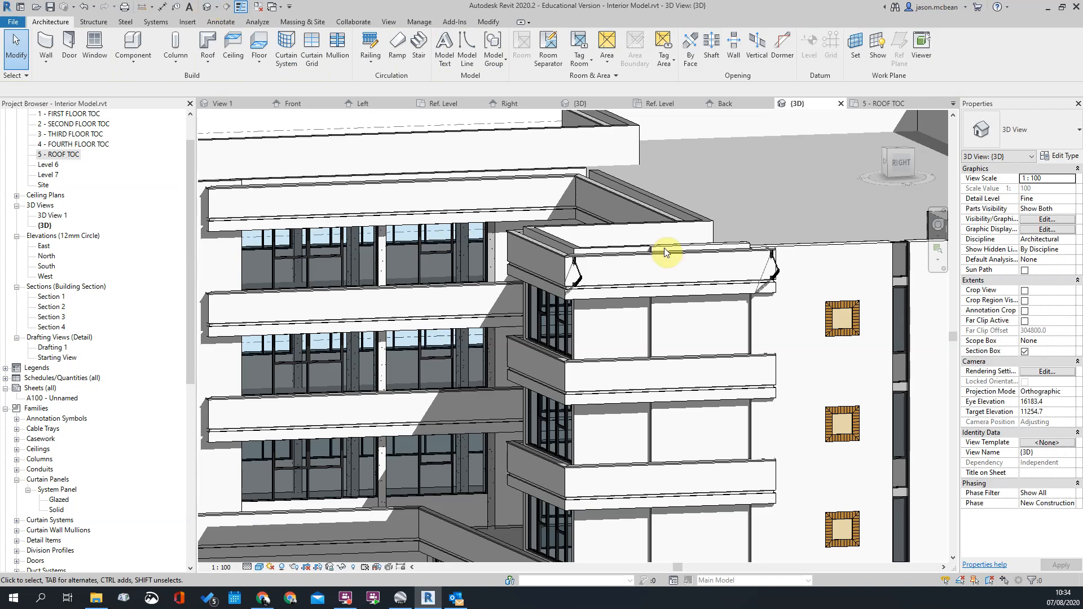
pyautogui.keyDown('shift'); pyautogui.moveTo(738, 267); pyautogui.dragTo(681, 249, button='middle'); pyautogui.keyUp('shift')
pyautogui.scroll(5, 681, 248)
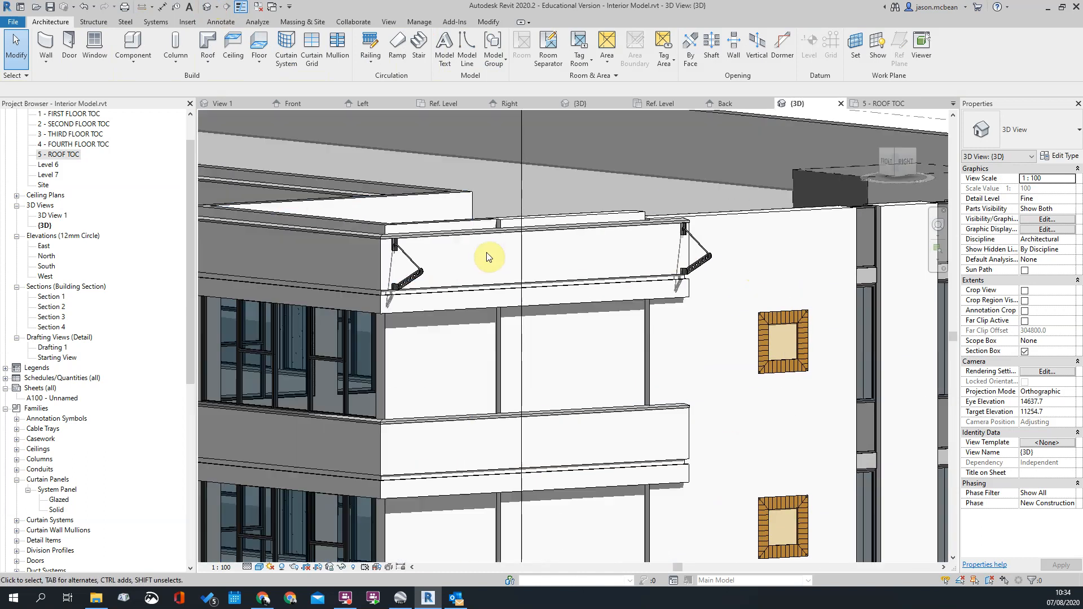
pyautogui.click(411, 271)
pyautogui.click(531, 246)
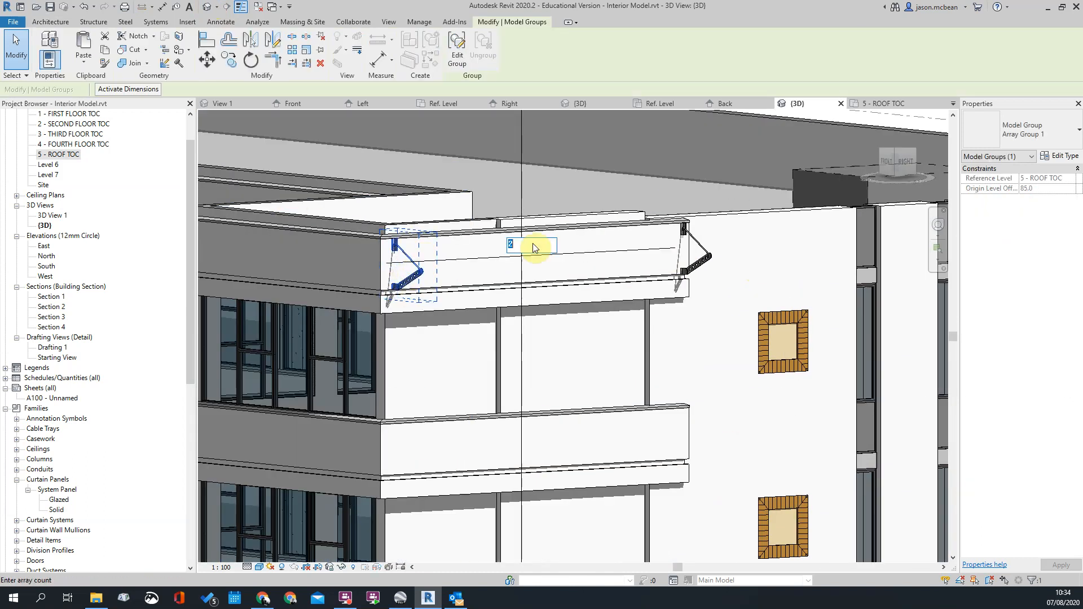
pyautogui.write('4')
pyautogui.press('Return')
# Examine the arrayed brackets on the balcony in 3D and return to the 5 - ROOF TOC floor plan
pyautogui.scroll(2, 709, 248)
pyautogui.click(651, 342)
pyautogui.scroll(-4, 666, 324)
pyautogui.keyDown('shift'); pyautogui.moveTo(674, 316); pyautogui.dragTo(695, 371, button='middle'); pyautogui.keyUp('shift')
pyautogui.keyDown('shift'); pyautogui.moveTo(695, 330); pyautogui.dragTo(98, 113, button='middle'); pyautogui.keyUp('shift')
pyautogui.doubleClick(63, 155)
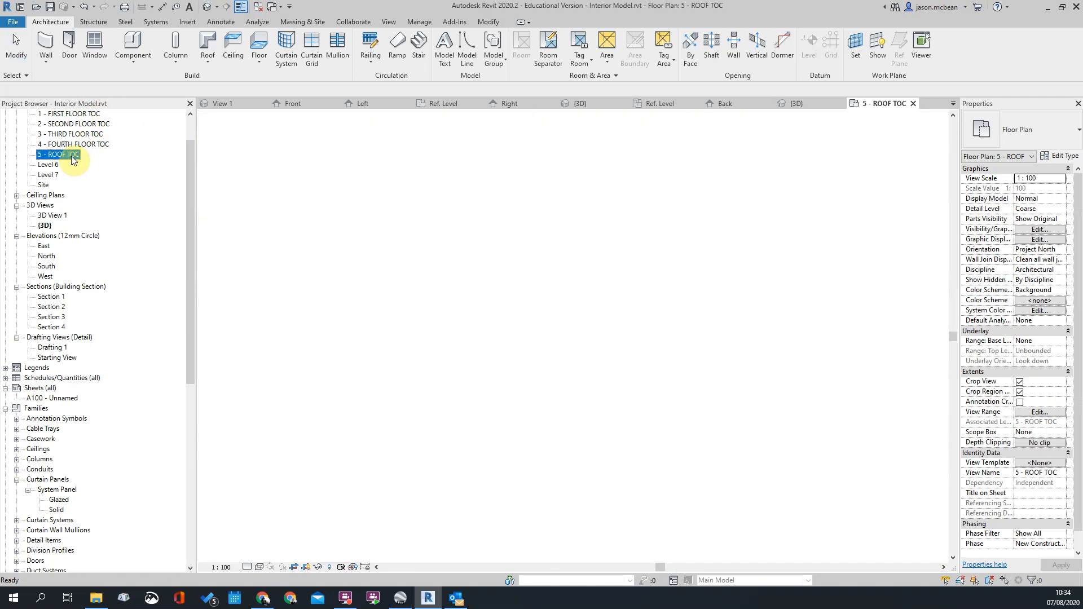
# Copy the array and all its bracket groups visible in the view along the facade to the balcony wall near grid 7
pyautogui.click(546, 420)
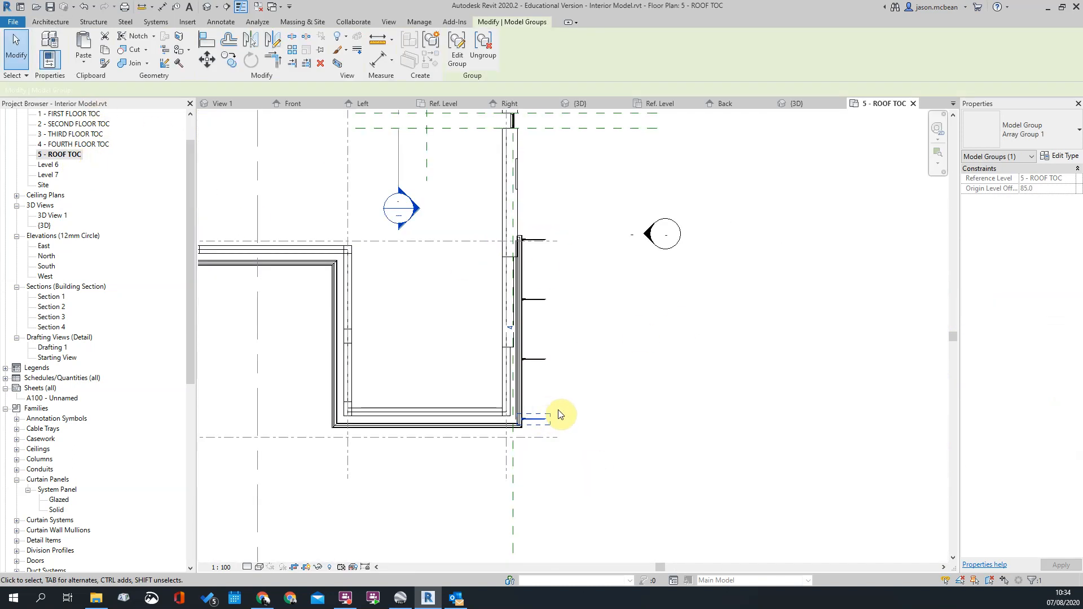
pyautogui.scroll(2, 526, 370)
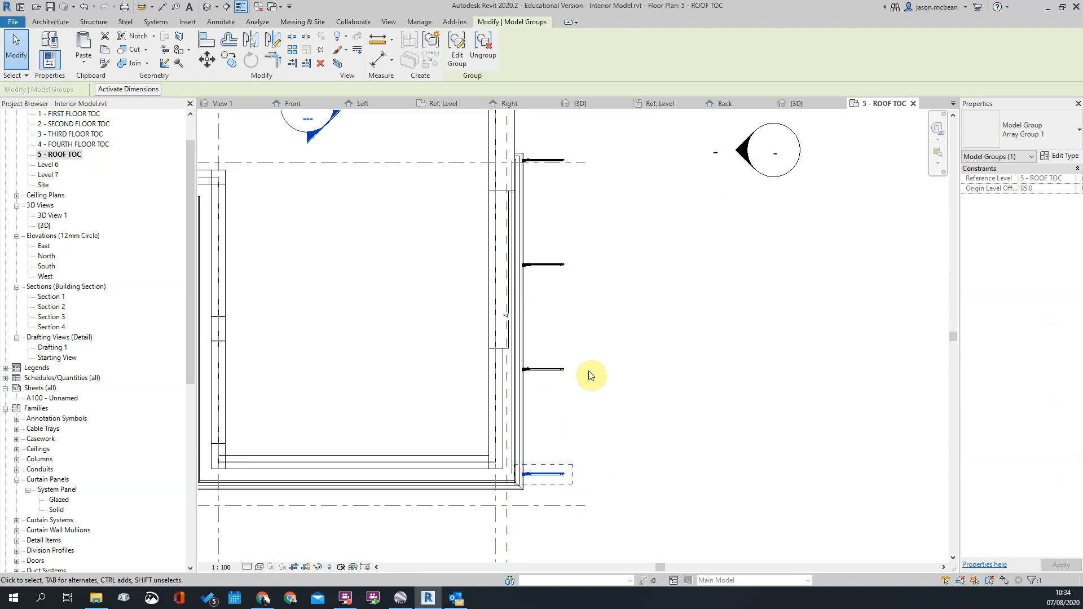
pyautogui.rightClick(560, 474)
pyautogui.moveTo(642, 341)
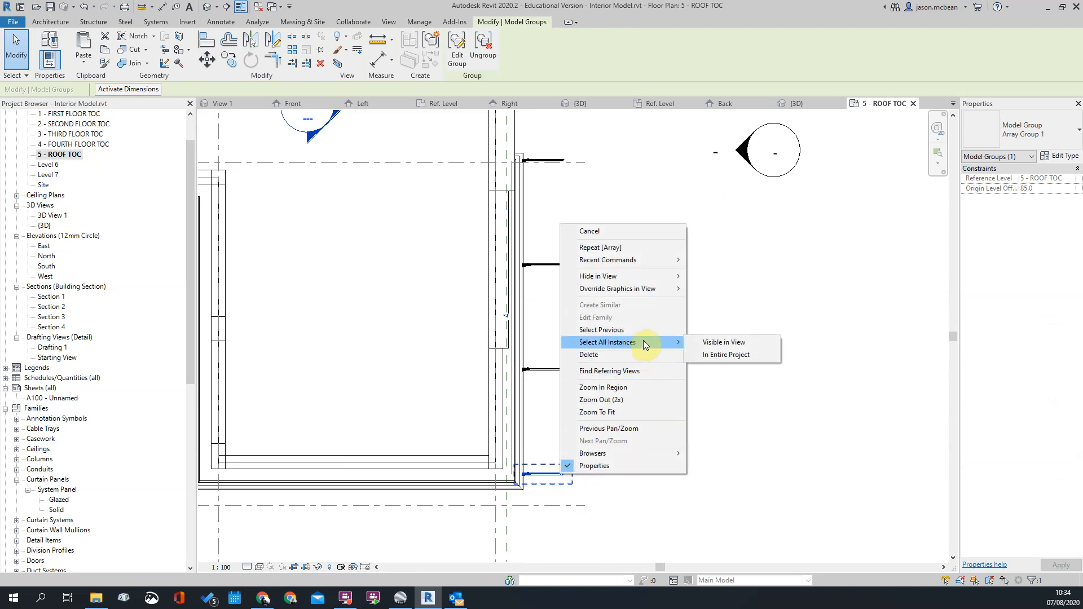
pyautogui.click(708, 346)
pyautogui.scroll(2, 515, 313)
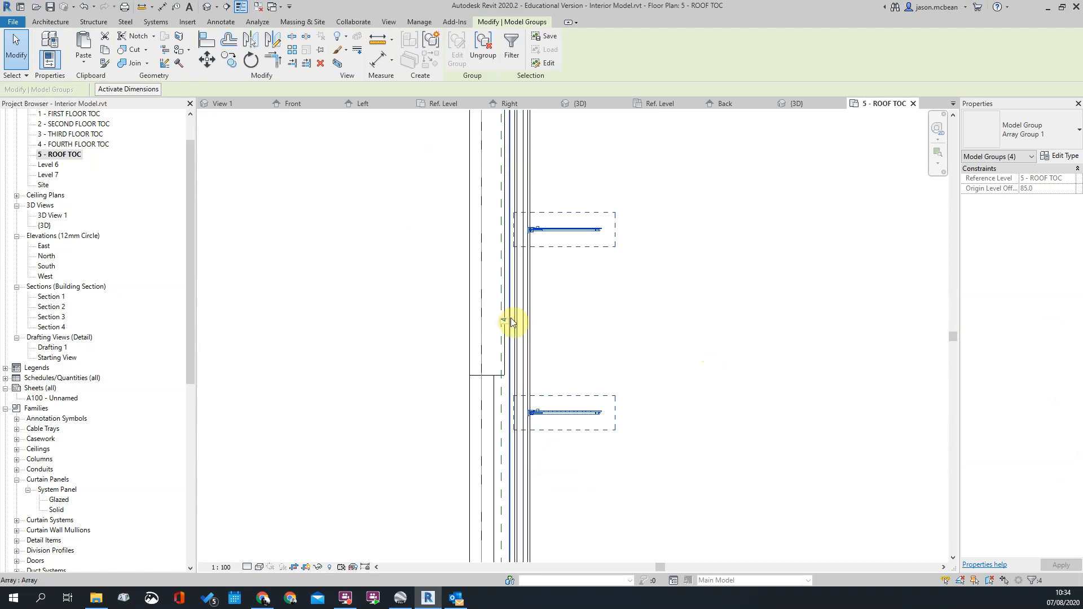
pyautogui.keyDown('ctrl'); pyautogui.click(513, 322); pyautogui.keyUp('ctrl')
pyautogui.scroll(-4, 621, 271)
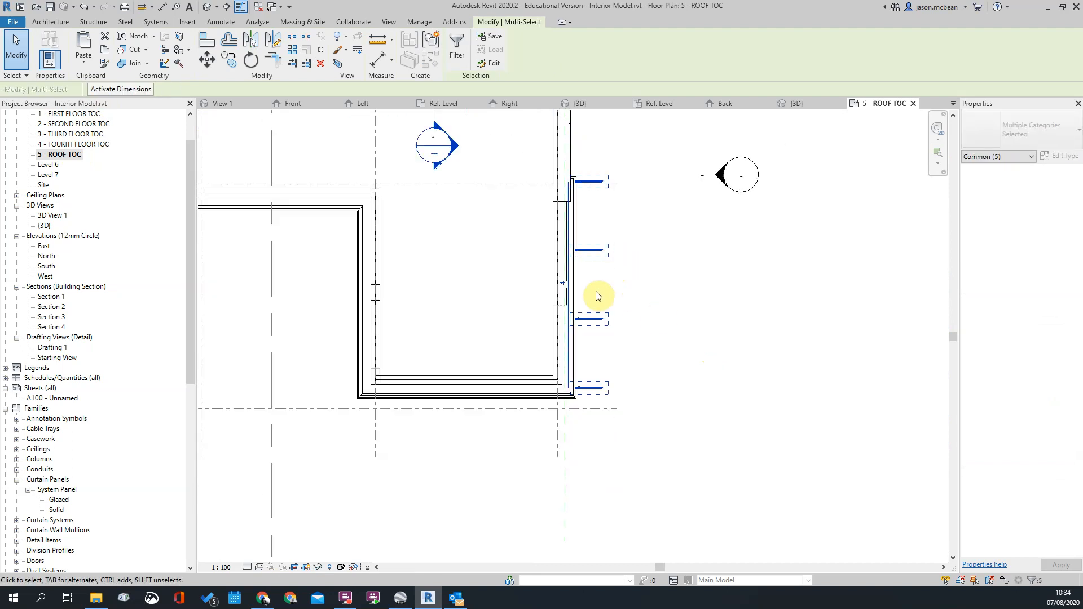
pyautogui.click(628, 400)
pyautogui.moveTo(650, 219); pyautogui.dragTo(630, 395, button='middle')
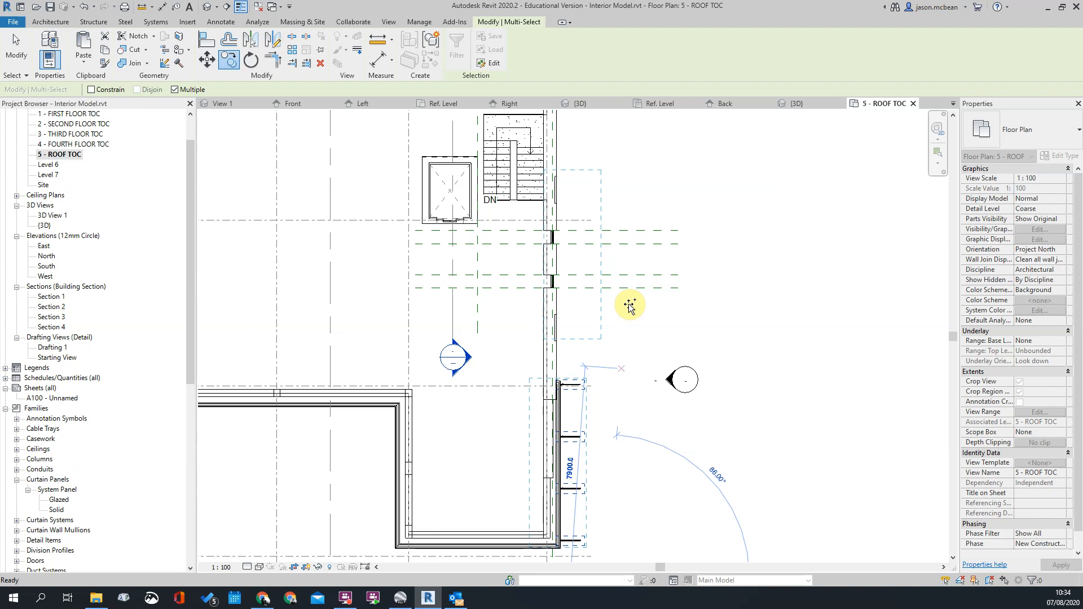
pyautogui.moveTo(629, 306); pyautogui.dragTo(595, 356, button='middle')
pyautogui.click(594, 354)
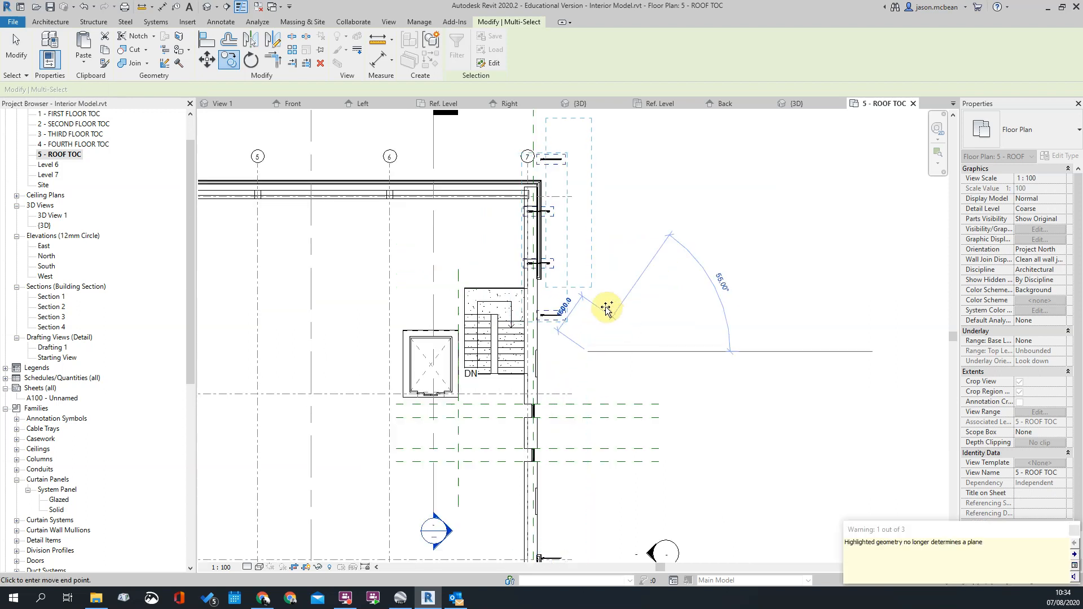
pyautogui.press('Escape')
# Move the copied bracket nearest the staircase to the end of the second balcony wall and align it with the wall's outer face
pyautogui.scroll(2, 570, 276)
pyautogui.click(571, 276)
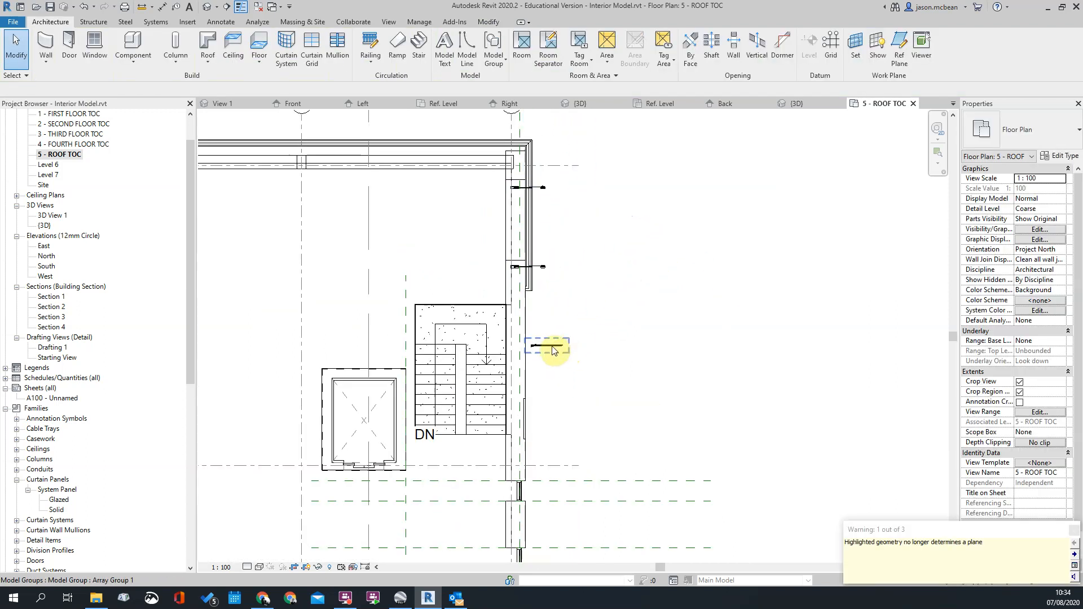
pyautogui.scroll(3, 551, 350)
pyautogui.click(551, 344)
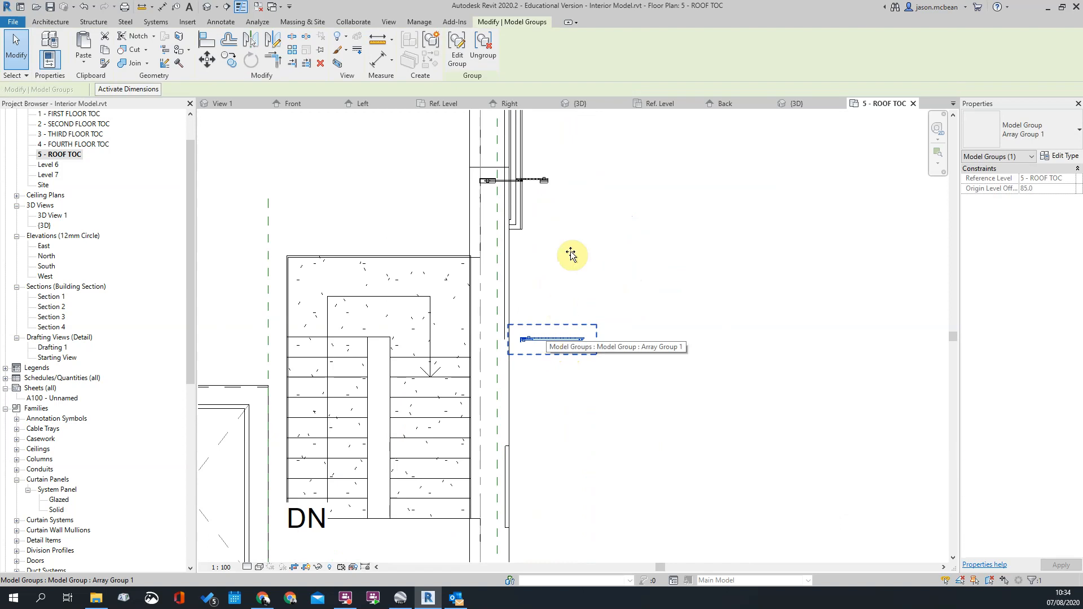
pyautogui.scroll(4, 558, 242)
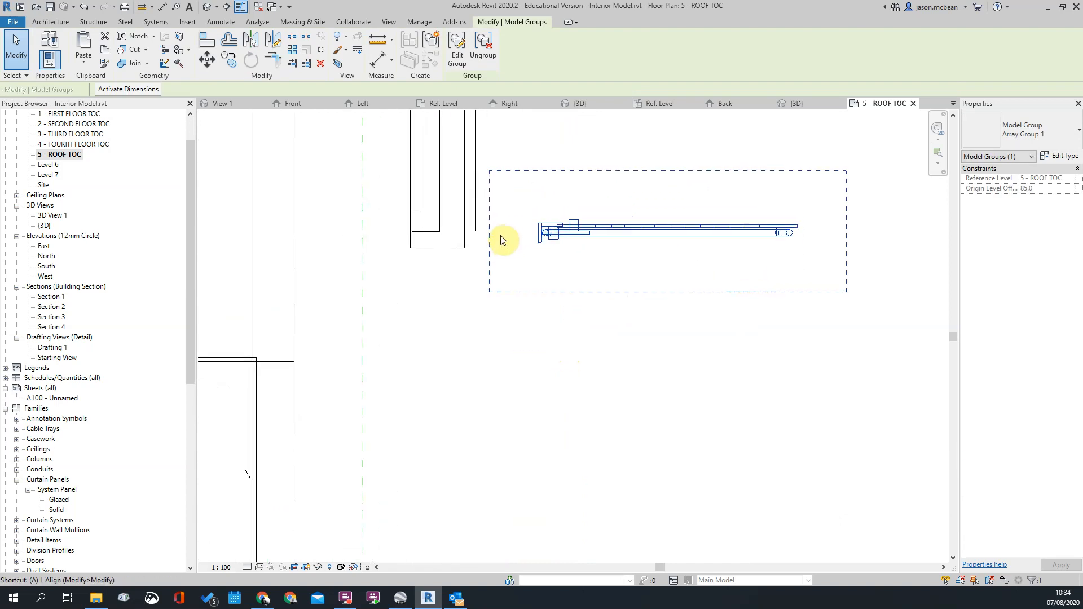
pyautogui.press('l')
pyautogui.click(458, 226)
pyautogui.click(533, 234)
pyautogui.scroll(-4, 558, 193)
pyautogui.scroll(3, 507, 262)
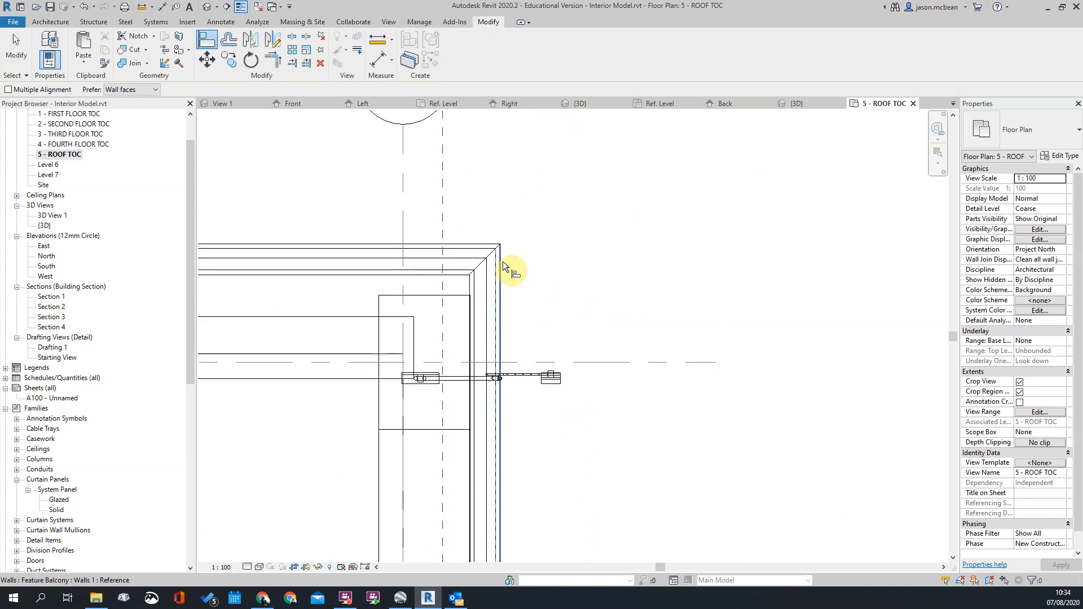
pyautogui.scroll(-2, 502, 148)
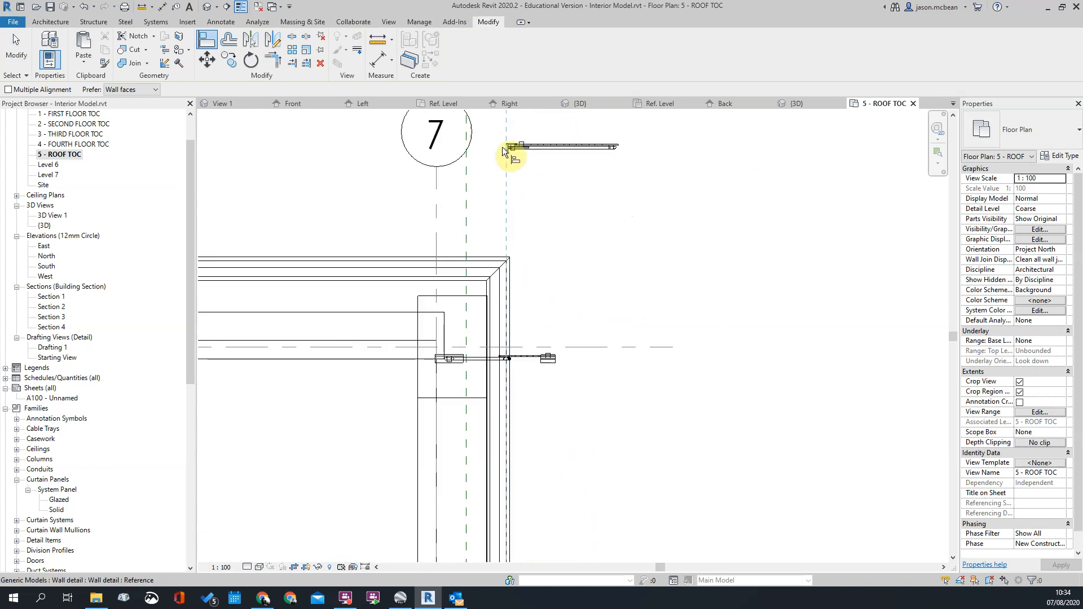
pyautogui.press('Escape')
pyautogui.press('Escape')
# Check the copied brackets that cut through the second balcony wall and undo the last change
pyautogui.click(515, 357)
pyautogui.scroll(1, 446, 374)
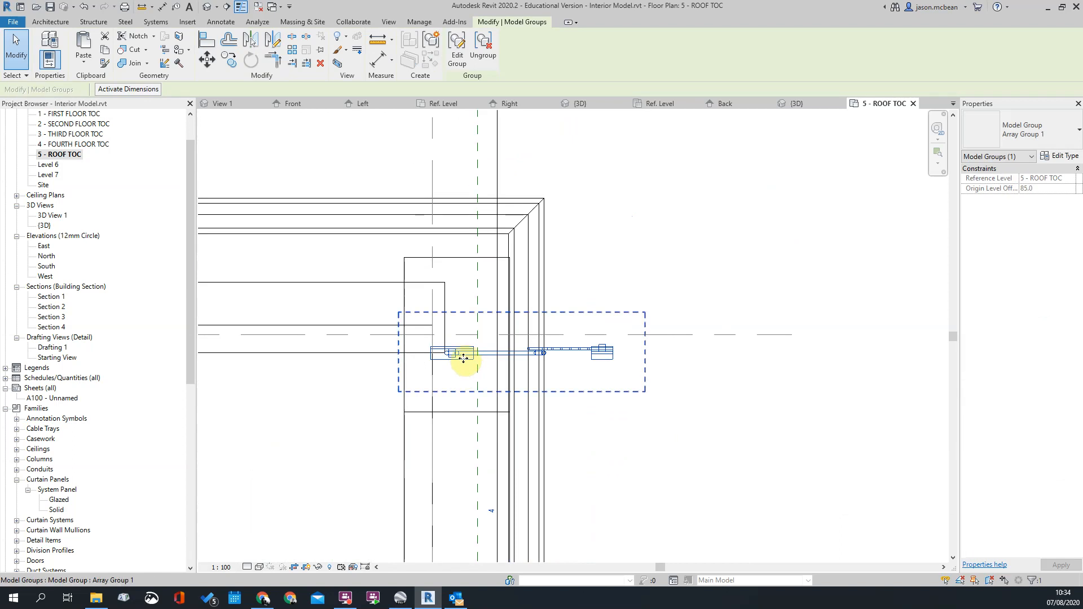
pyautogui.scroll(-4, 455, 347)
pyautogui.click(535, 437)
pyautogui.moveTo(537, 440); pyautogui.dragTo(527, 377, button='middle')
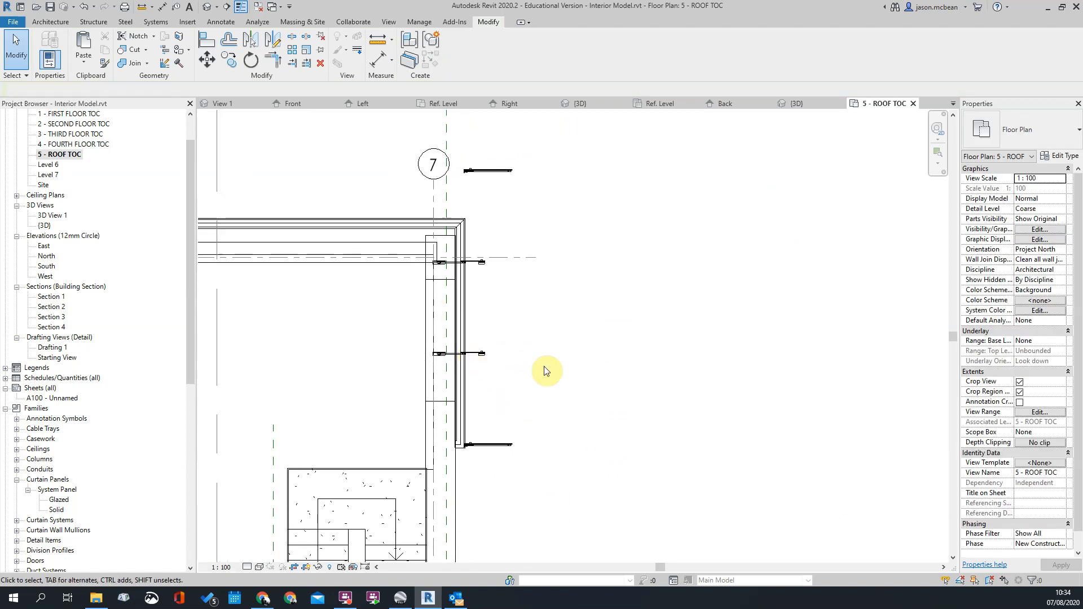
pyautogui.hotkey('ctrl', 'z')
# Delete the copied brackets at the second balcony one after another
pyautogui.scroll(-6, 569, 340)
pyautogui.click(587, 310)
pyautogui.press('Delete')
pyautogui.click(568, 244)
pyautogui.press('Delete')
pyautogui.click(567, 174)
pyautogui.moveTo(571, 169); pyautogui.dragTo(503, 406, button='middle')
pyautogui.press('Delete')
pyautogui.click(506, 390)
pyautogui.press('Delete')
pyautogui.scroll(-3, 572, 248)
# Add an aligned dimension between the balcony's front wall and the original corner bracket
pyautogui.moveTo(613, 477); pyautogui.dragTo(522, 202, button='middle')
pyautogui.scroll(2, 521, 202)
pyautogui.scroll(2, 473, 348)
pyautogui.scroll(2, 503, 276)
pyautogui.scroll(-2, 495, 294)
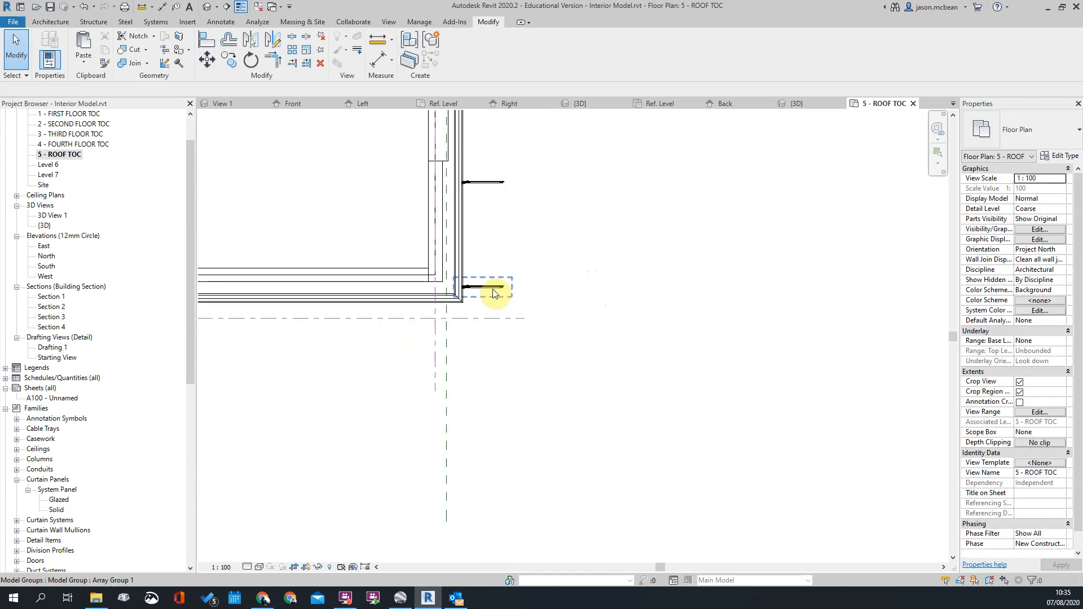
pyautogui.scroll(3, 480, 291)
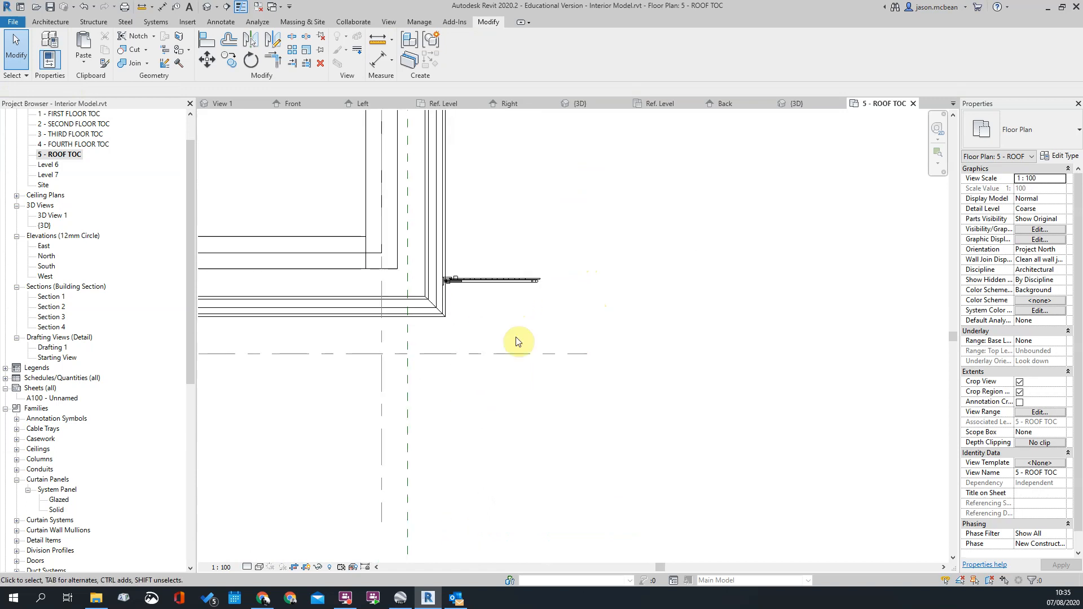
pyautogui.press('d')
pyautogui.press('i')
pyautogui.scroll(2, 435, 312)
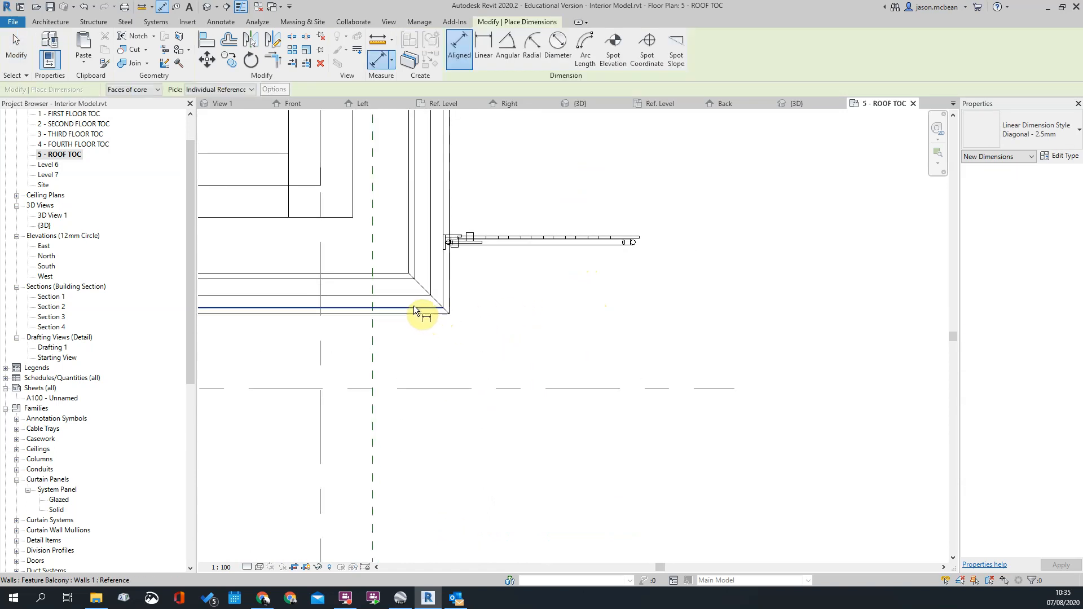
pyautogui.click(505, 242)
pyautogui.click(787, 260)
pyautogui.press('Escape')
pyautogui.press('Escape')
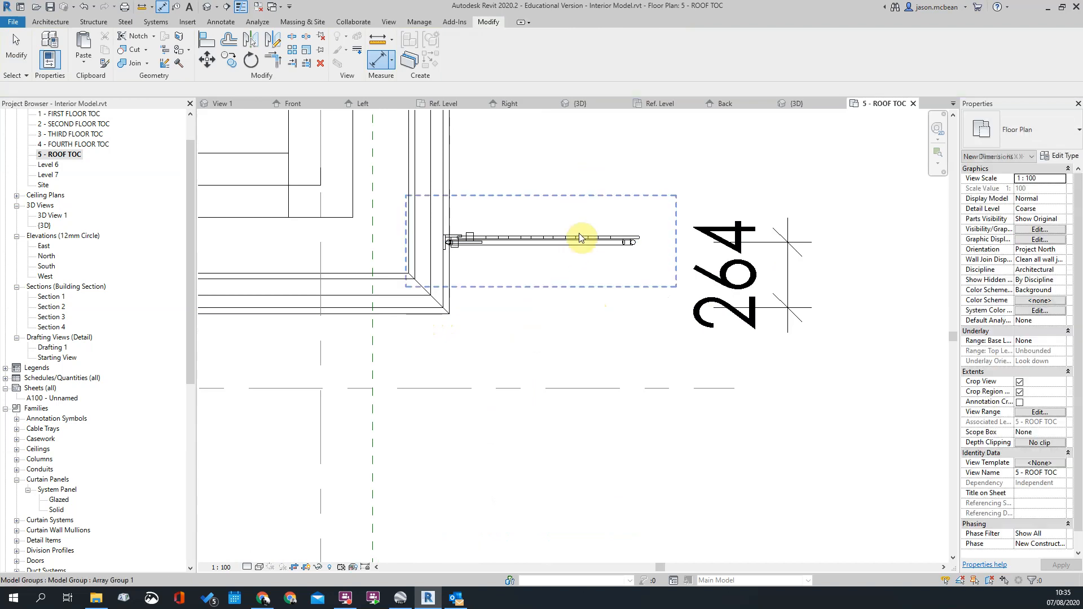
# Ungroup the dimensioned corner bracket from its array group
pyautogui.click(579, 237)
pyautogui.scroll(-2, 581, 241)
pyautogui.press('Escape')
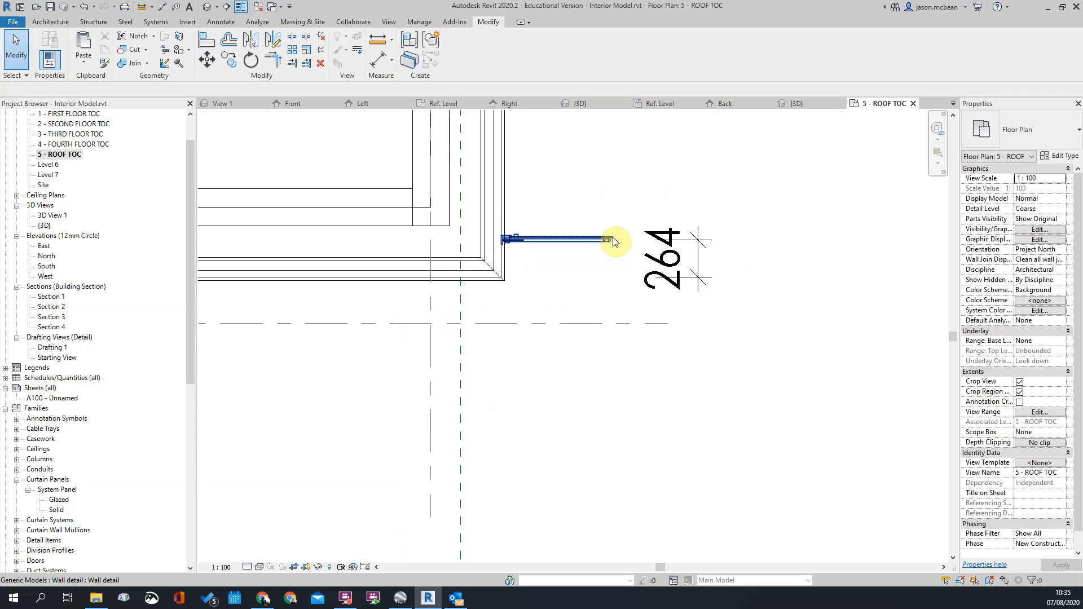
# Try to change the distance between the balcony's front wall and the corner bracket by editing its dimension
pyautogui.click(613, 241)
pyautogui.click(683, 260)
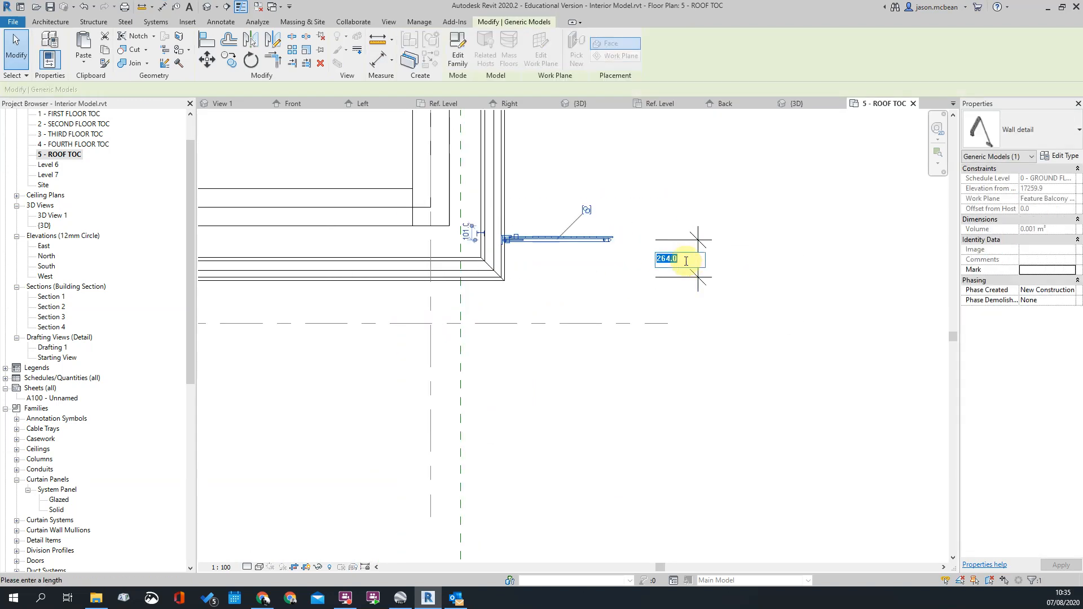
pyautogui.write('5')
pyautogui.press('Return')
pyautogui.click(598, 227)
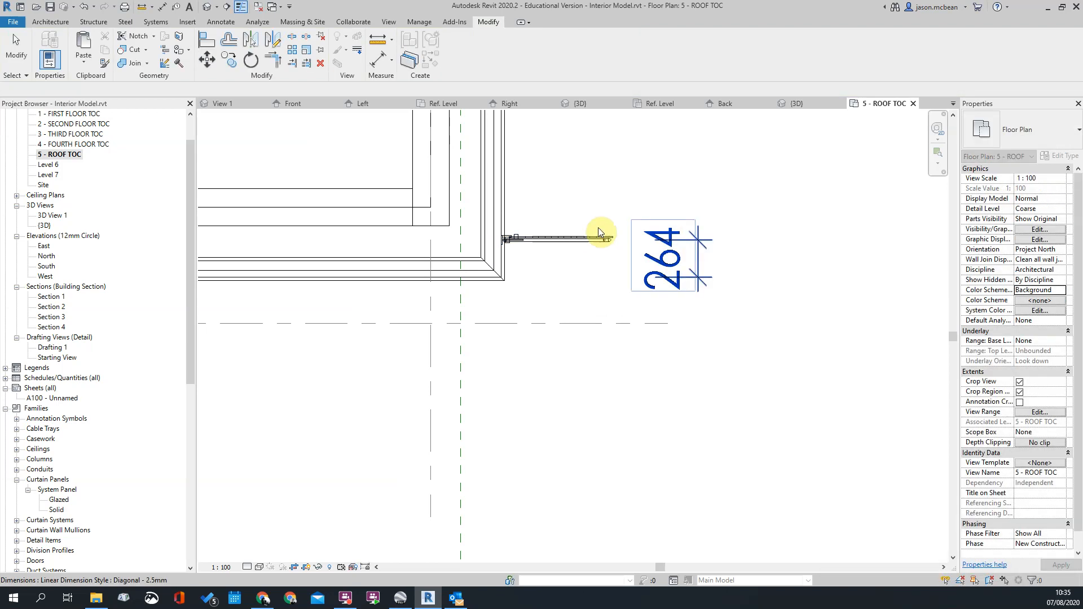
# Nudge the corner bracket group away from the balcony's front wall and delete the distance dimension
pyautogui.click(594, 238)
pyautogui.press('Up')
pyautogui.press('Up')
pyautogui.press('Up')
pyautogui.press('Up')
pyautogui.scroll(2, 706, 282)
pyautogui.press('Up')
pyautogui.press('Up')
pyautogui.press('Up')
pyautogui.press('Up')
pyautogui.press('Up')
pyautogui.press('Up')
pyautogui.press('Up')
pyautogui.press('Up')
pyautogui.press('Up')
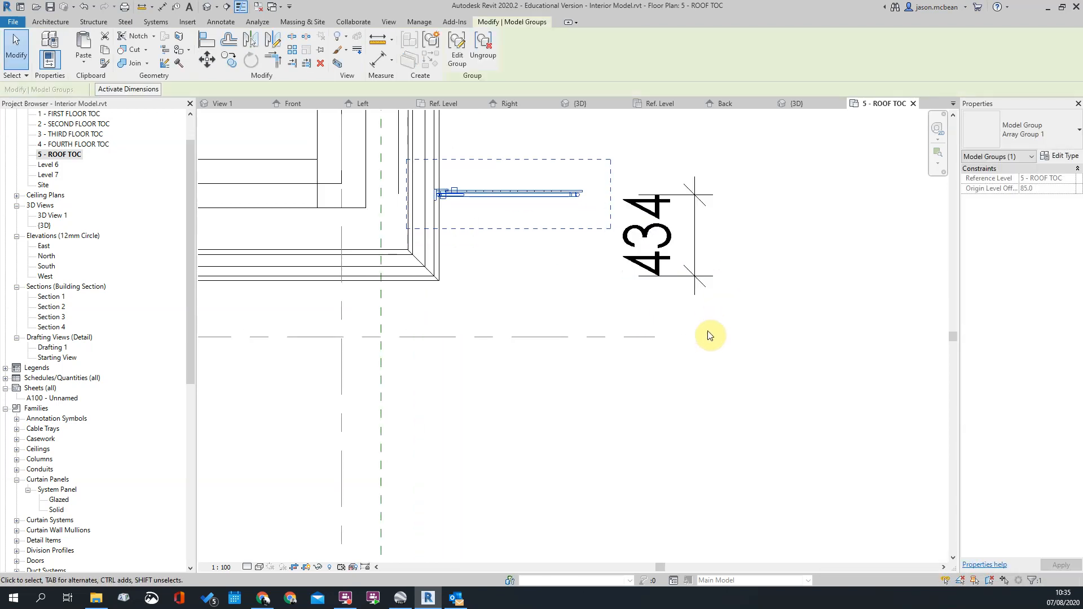
pyautogui.press('Down')
pyautogui.press('Down')
pyautogui.click(695, 255)
pyautogui.press('Delete')
# Draw a horizontal reference plane along the end face of the balcony side wall, beside the last bracket
pyautogui.scroll(-4, 621, 320)
pyautogui.moveTo(616, 345); pyautogui.dragTo(541, 445, button='middle')
pyautogui.scroll(-1, 540, 422)
pyautogui.scroll(3, 508, 282)
pyautogui.scroll(2, 437, 146)
pyautogui.scroll(2, 457, 186)
pyautogui.scroll(2, 454, 238)
pyautogui.scroll(1, 451, 274)
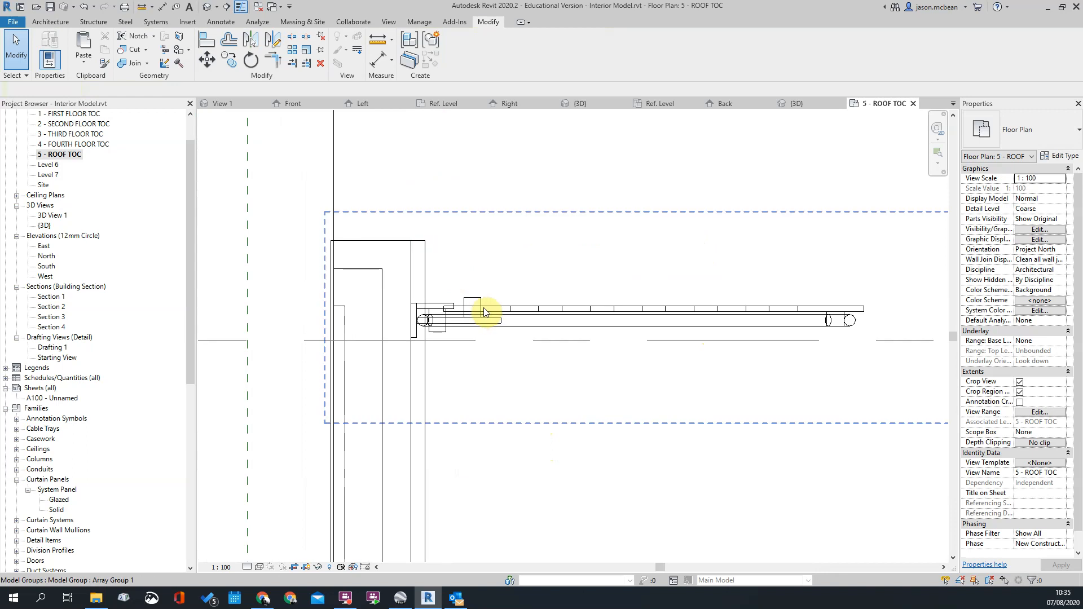
pyautogui.press('p')
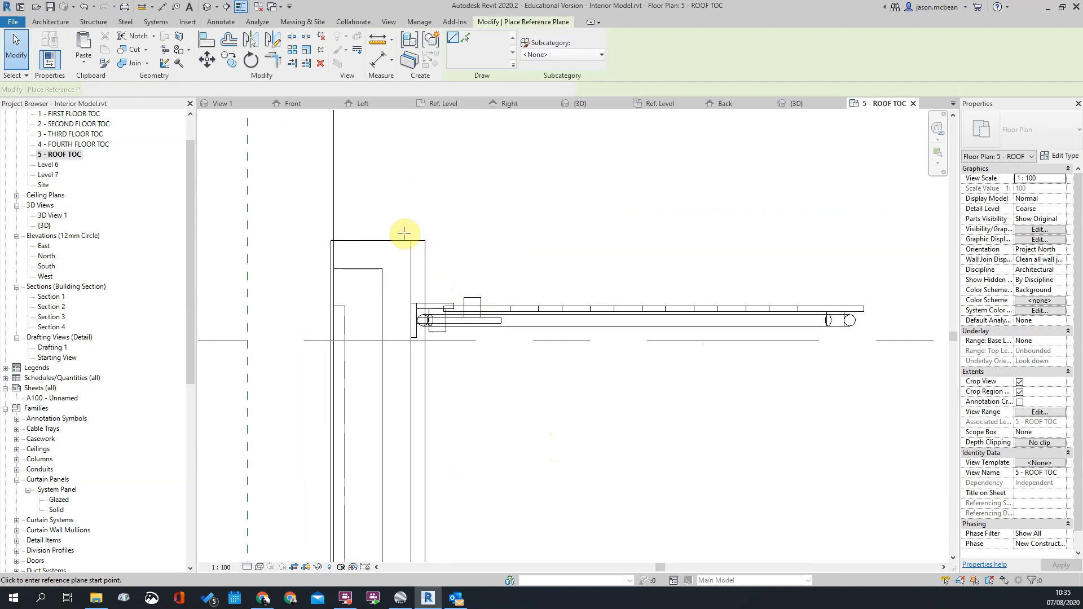
pyautogui.click(411, 240)
pyautogui.click(715, 240)
pyautogui.press('Escape')
# Move the reference plane at the wall's far end 300 mm inward along the balcony wall
pyautogui.press('m')
pyautogui.press('v')
pyautogui.click(658, 190)
pyautogui.write('300')
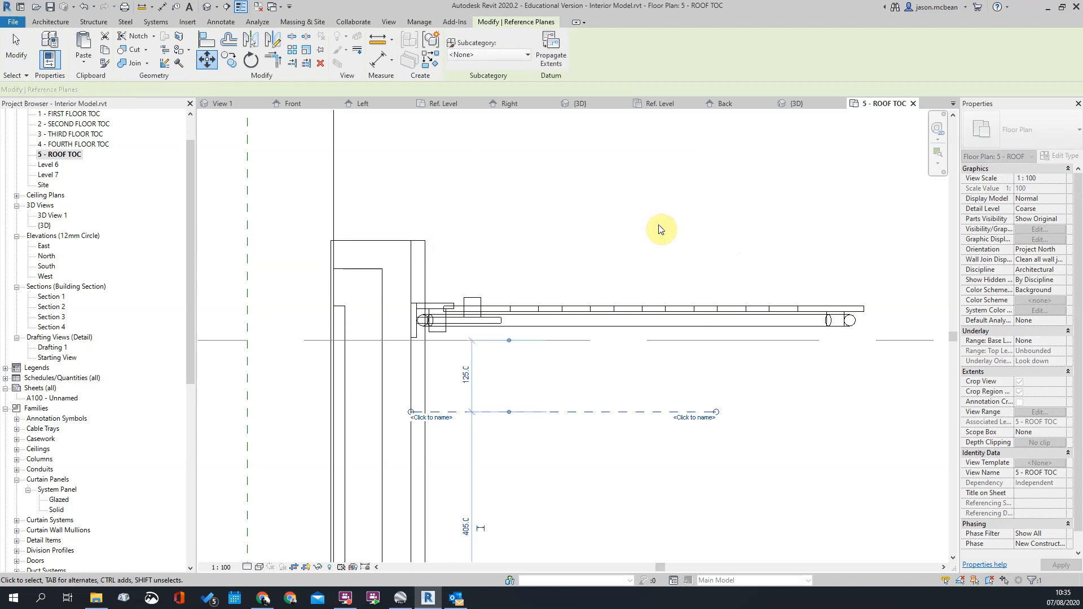
pyautogui.press('Return')
pyautogui.scroll(-4, 652, 236)
pyautogui.press('Escape')
# Draw a second horizontal reference plane from the balcony's front corner, beside the corner bracket
pyautogui.moveTo(713, 439); pyautogui.dragTo(672, 259, button='middle')
pyautogui.scroll(-2, 697, 336)
pyautogui.moveTo(696, 335); pyautogui.dragTo(623, 234, button='middle')
pyautogui.scroll(3, 550, 479)
pyautogui.scroll(2, 535, 468)
pyautogui.press('r')
pyautogui.press('p')
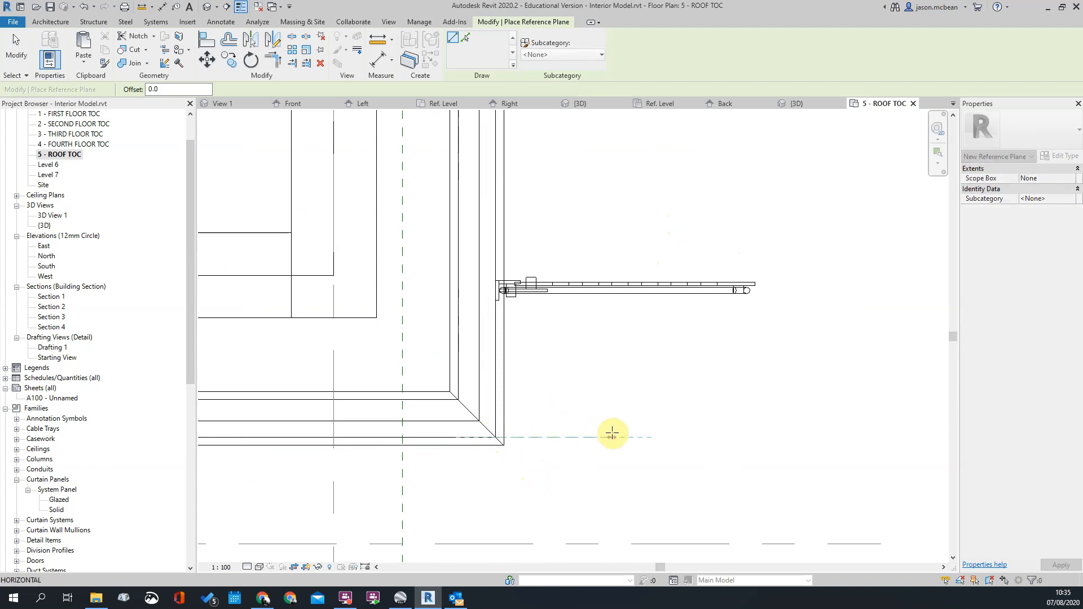
pyautogui.click(612, 433)
# Move the front corner's reference plane 300 mm along the side wall toward the corner bracket
pyautogui.press('m')
pyautogui.press('v')
pyautogui.click(658, 461)
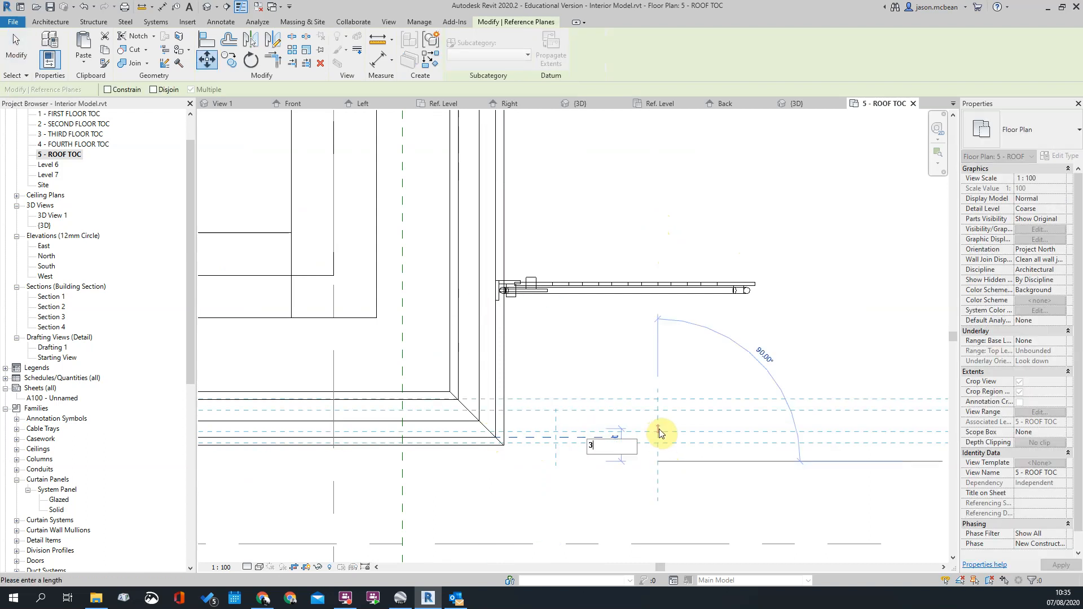
pyautogui.write('300')
pyautogui.press('Return')
pyautogui.scroll(4, 648, 423)
pyautogui.press('Escape')
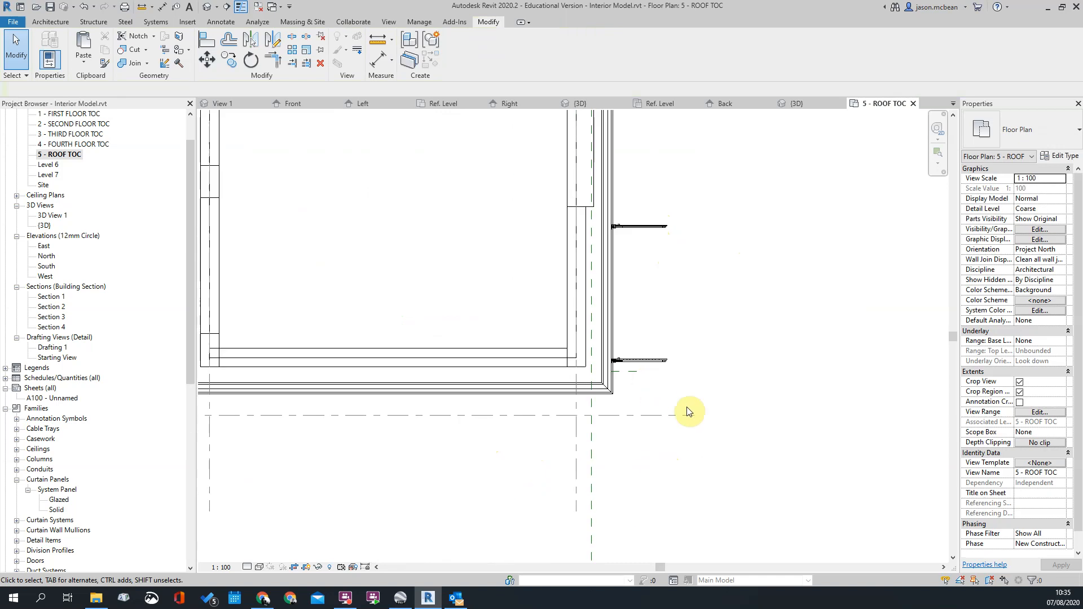
# Align the corner bracket and the bracket at the wall's far end to their respective reference planes
pyautogui.scroll(4, 623, 383)
pyautogui.press('a')
pyautogui.press('l')
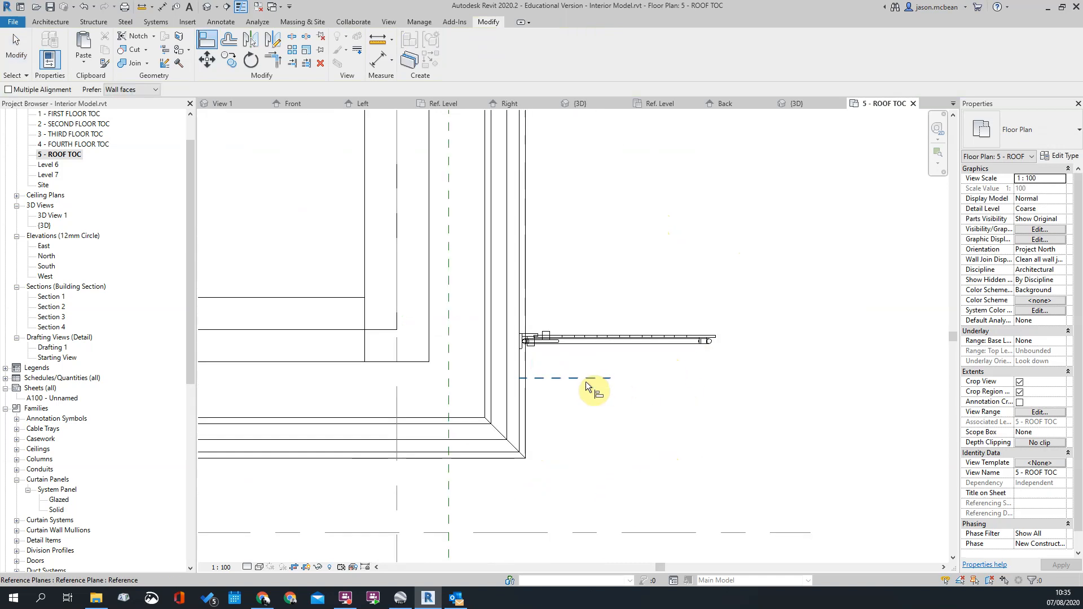
pyautogui.click(622, 381)
pyautogui.scroll(-4, 643, 389)
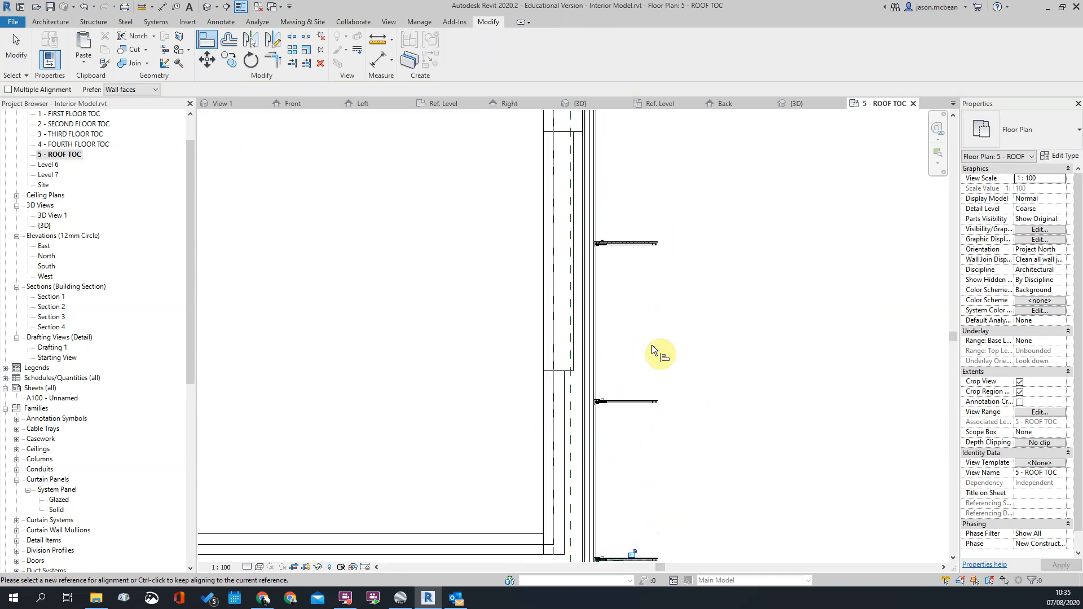
pyautogui.press('Escape')
pyautogui.press('Escape')
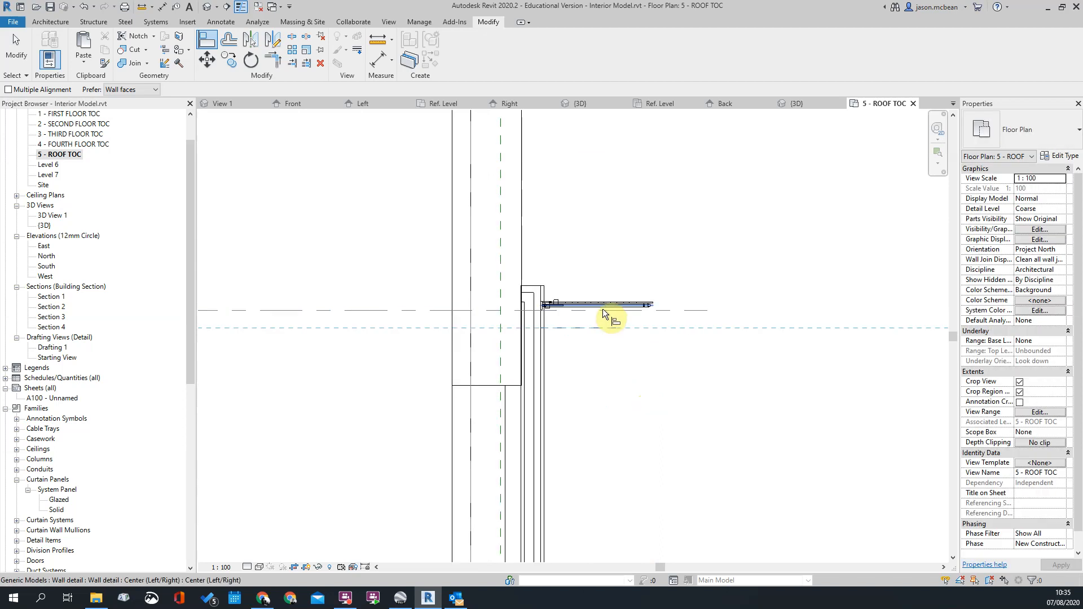
pyautogui.scroll(-2, 530, 320)
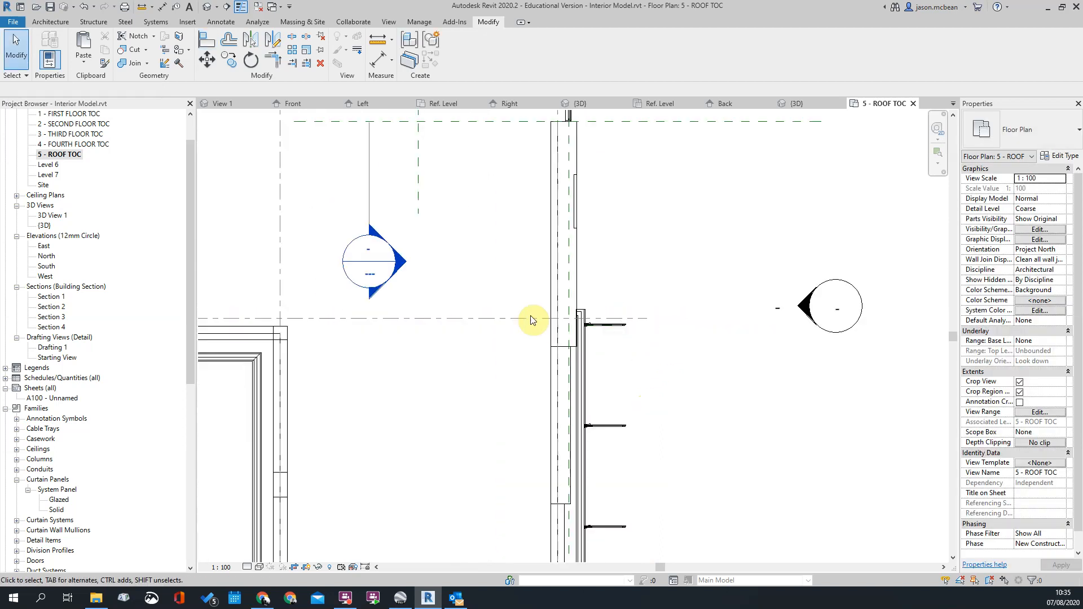
# Review the building in 3D and examine the extent of the Feature Balcony walls in the second floor plan
pyautogui.hotkey('ctrl', 'Tab')
pyautogui.keyDown('shift'); pyautogui.moveTo(557, 419); pyautogui.dragTo(480, 473, button='middle'); pyautogui.keyUp('shift')
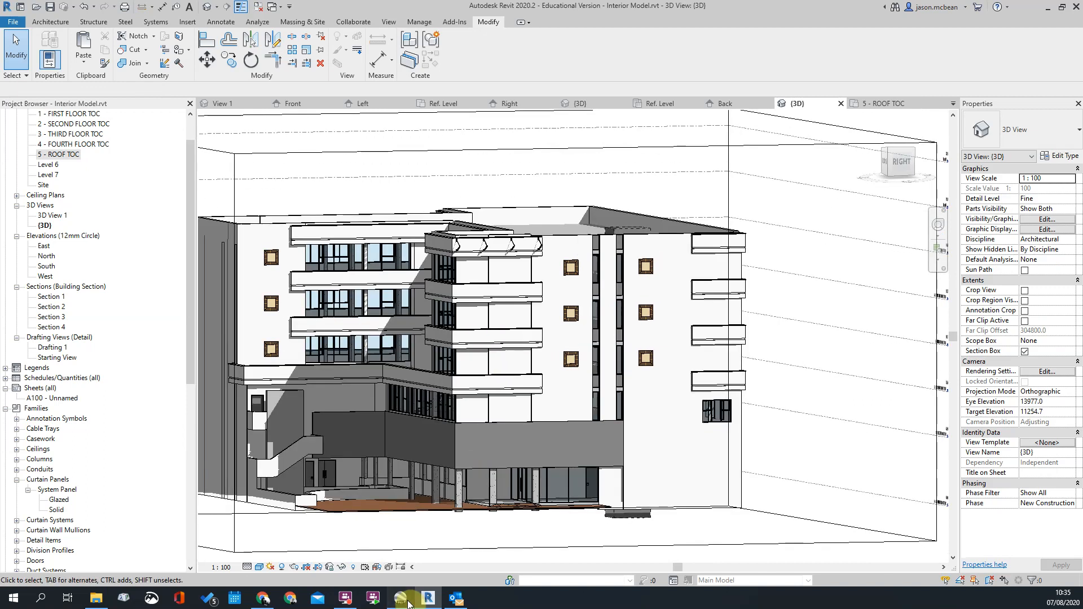
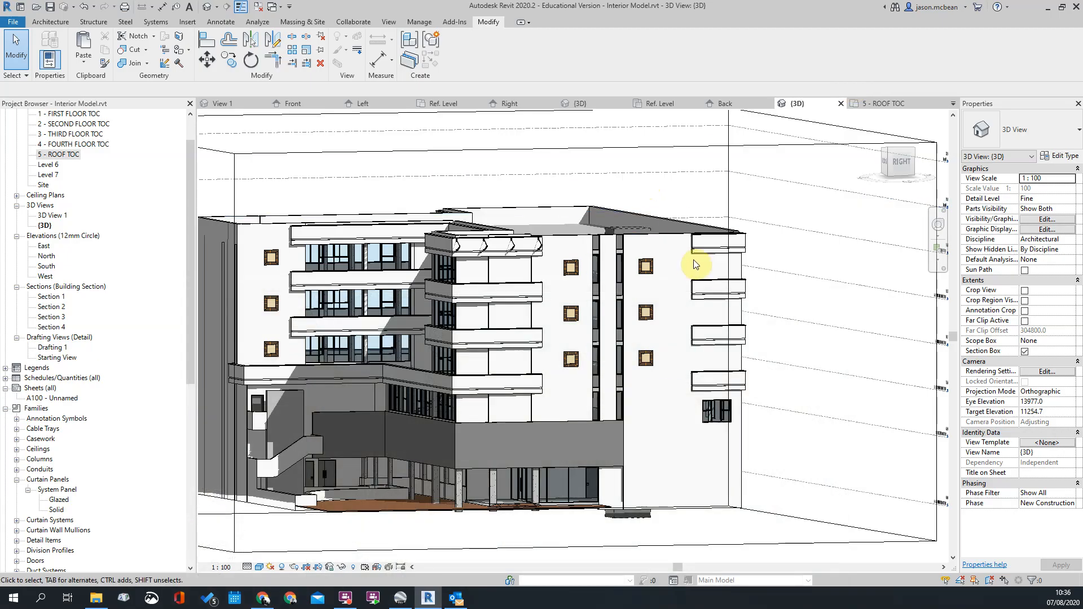
pyautogui.doubleClick(79, 124)
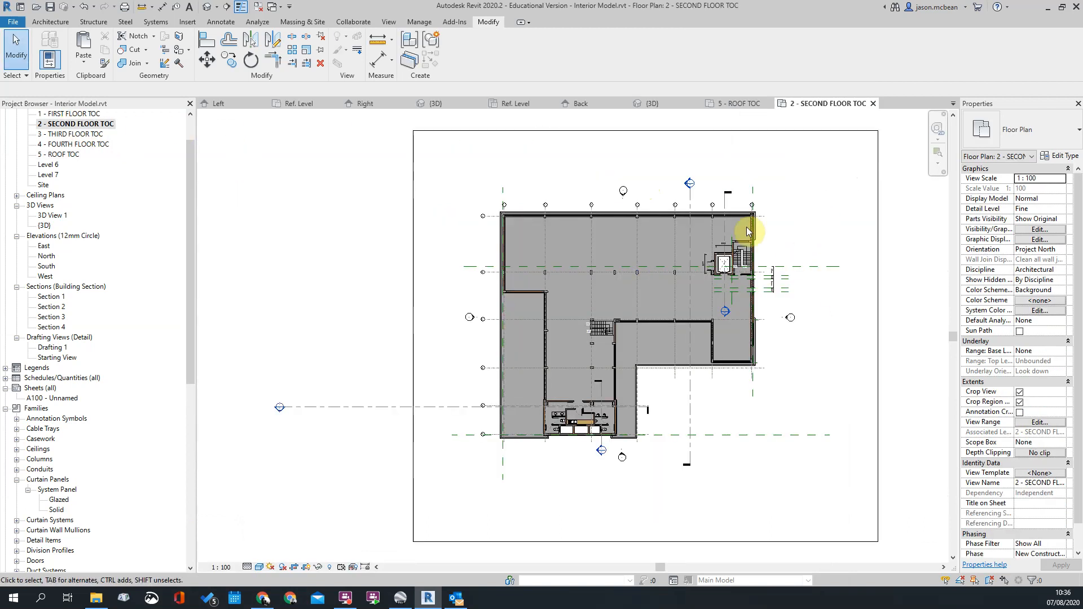
pyautogui.scroll(4, 811, 226)
pyautogui.scroll(5, 578, 338)
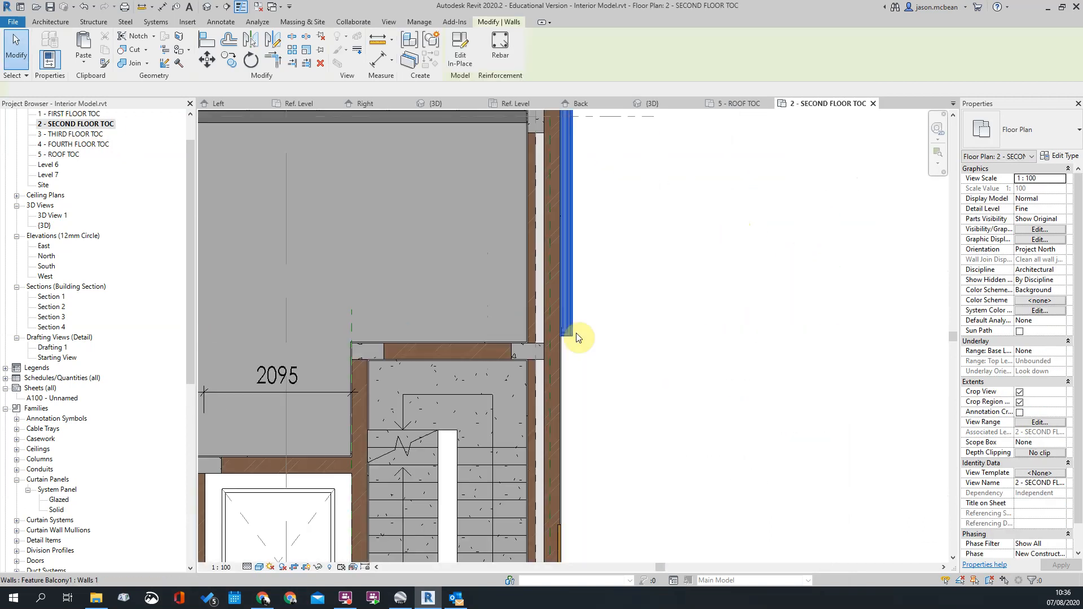
pyautogui.click(577, 336)
pyautogui.scroll(-5, 574, 334)
pyautogui.scroll(-3, 573, 333)
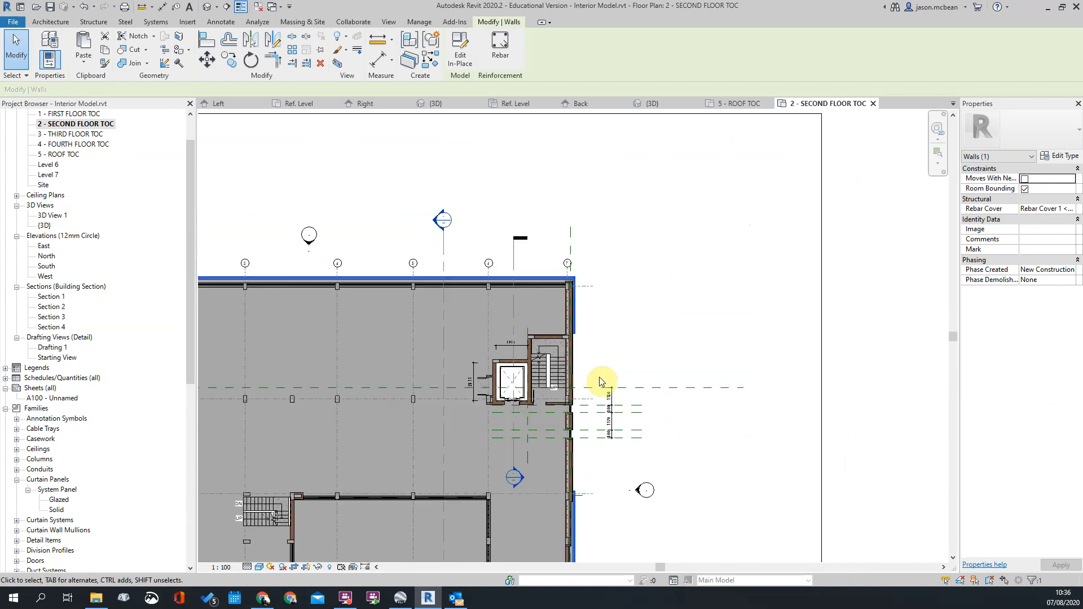
pyautogui.moveTo(599, 382); pyautogui.dragTo(608, 261, button='middle')
pyautogui.scroll(5, 587, 313)
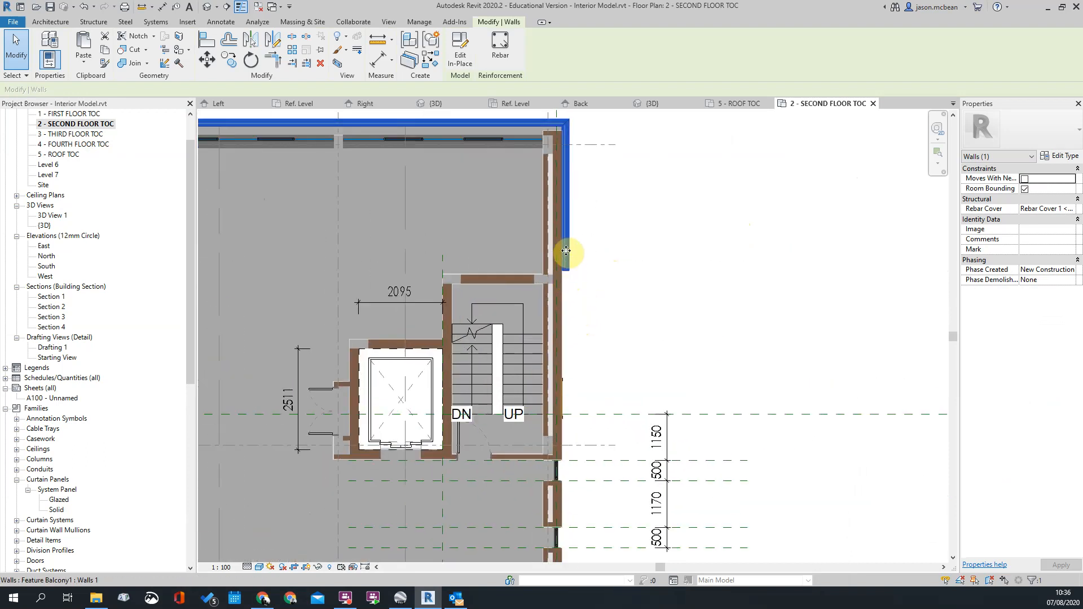
pyautogui.scroll(-5, 533, 277)
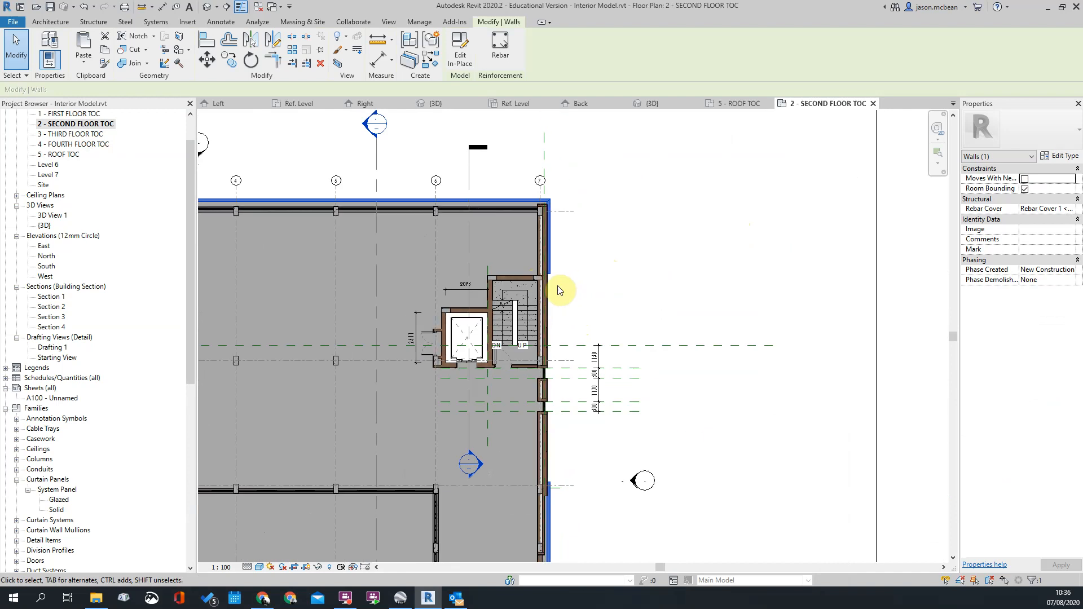
pyautogui.scroll(5, 559, 285)
pyautogui.scroll(-4, 581, 293)
pyautogui.click(670, 428)
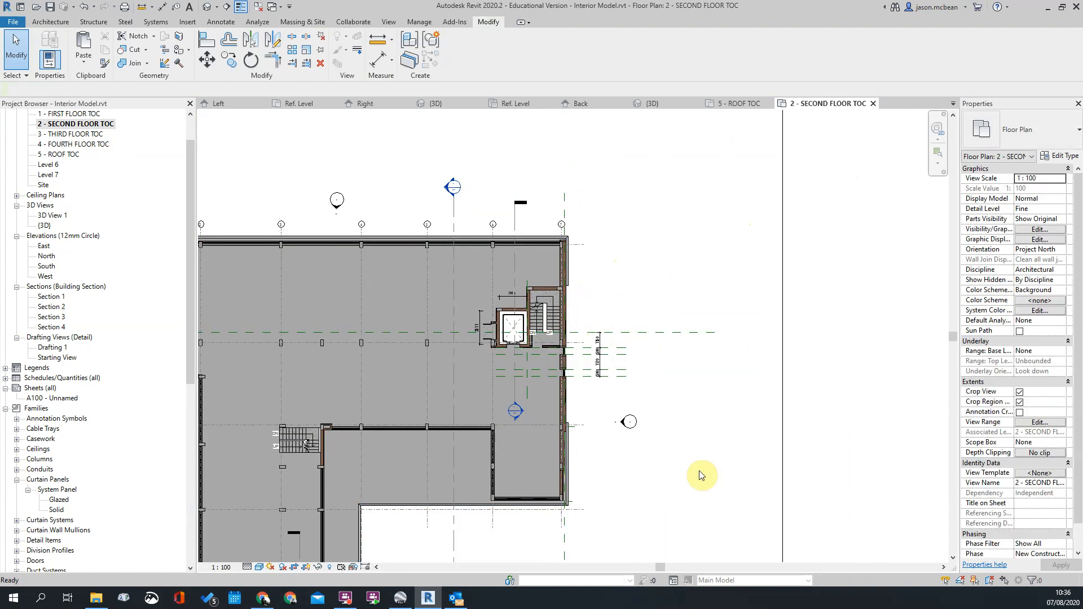
pyautogui.scroll(2, 574, 499)
pyautogui.scroll(-2, 523, 311)
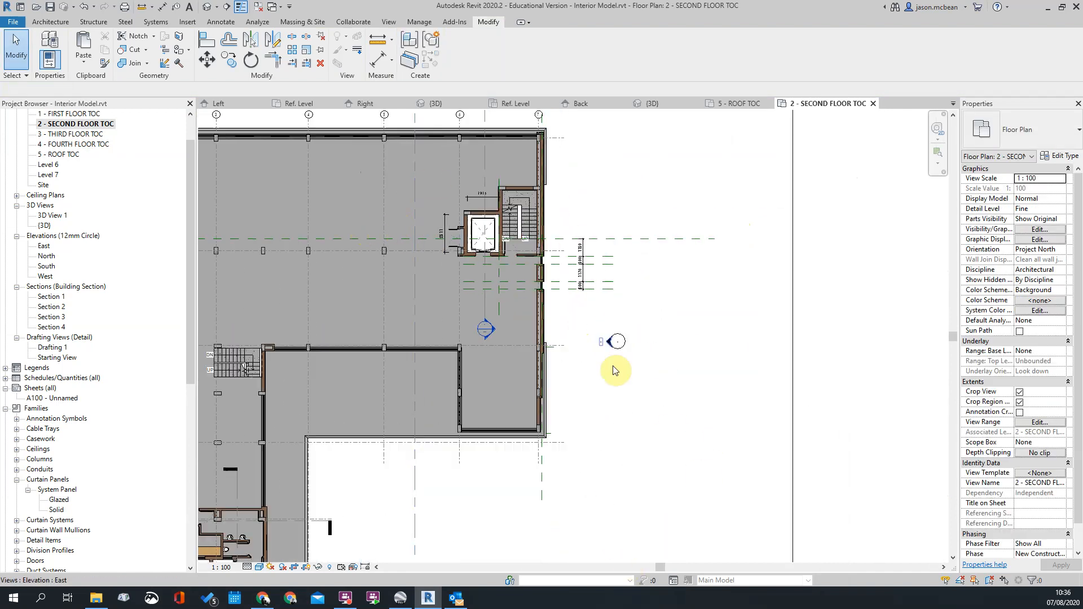
pyautogui.click(1048, 10)
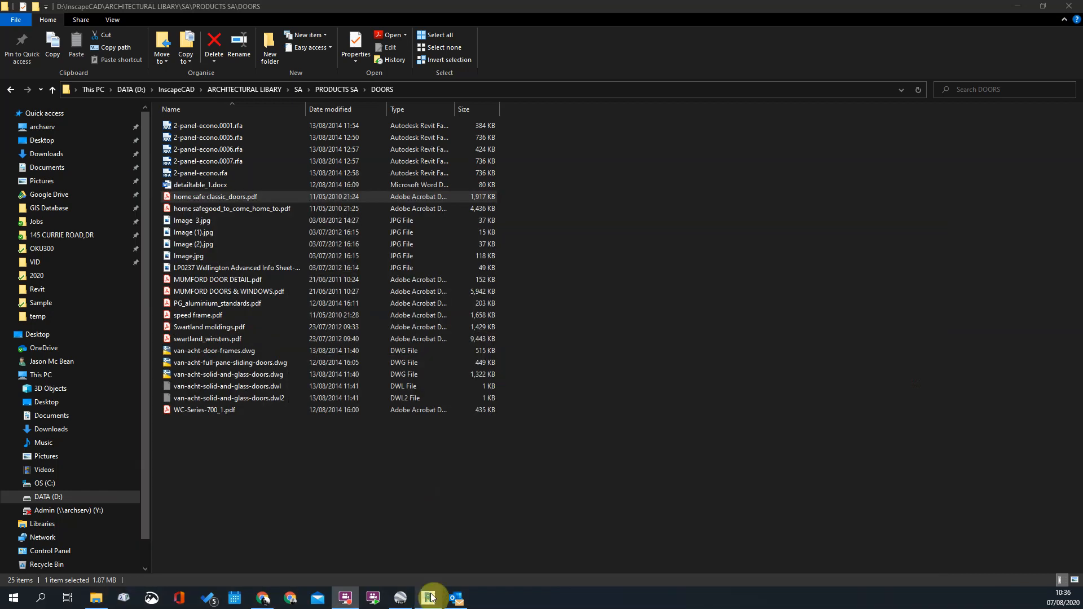
pyautogui.click(428, 598)
pyautogui.scroll(-2, 563, 454)
pyautogui.scroll(4, 623, 339)
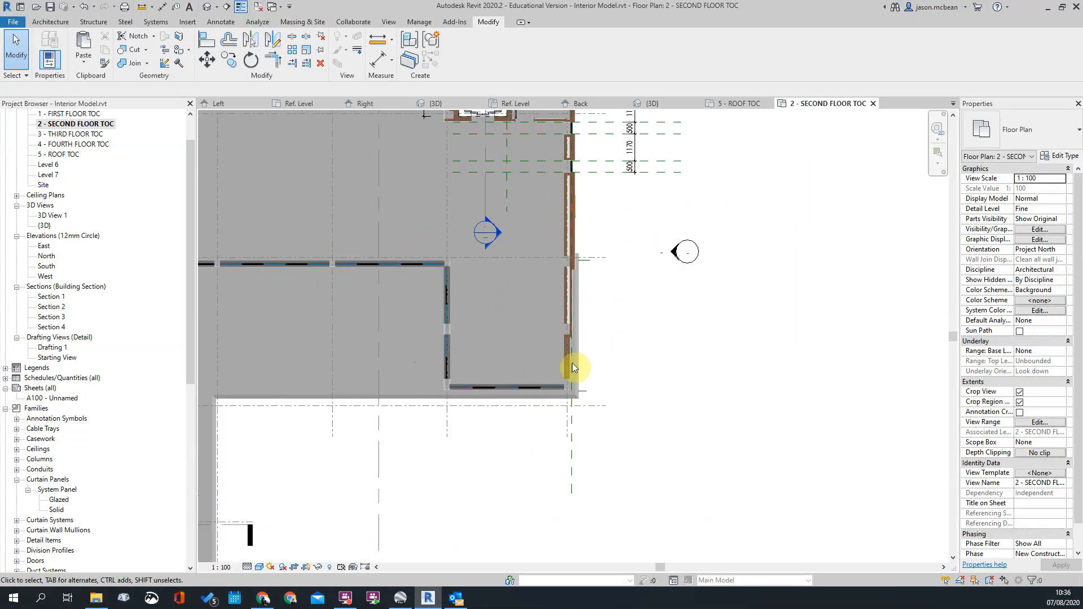
# In the 3D view, create a bracket similar to the corner one and place it on the balcony's front face near the corner
pyautogui.click(207, 6)
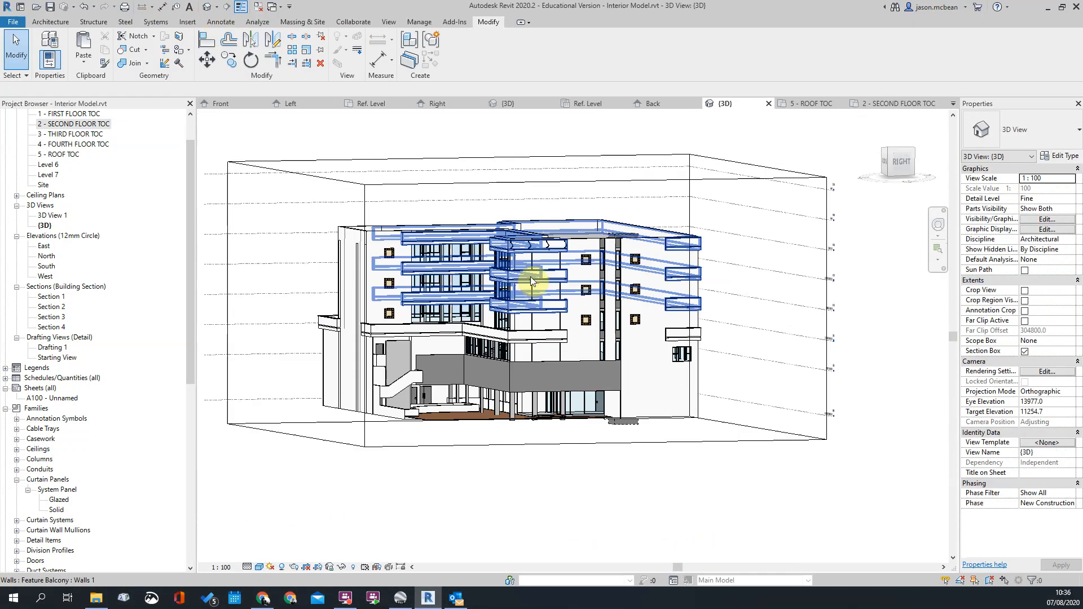
pyautogui.keyDown('shift'); pyautogui.moveTo(529, 280); pyautogui.dragTo(671, 350, button='middle'); pyautogui.keyUp('shift')
pyautogui.scroll(4, 512, 261)
pyautogui.keyDown('shift'); pyautogui.moveTo(506, 266); pyautogui.dragTo(532, 312, button='middle'); pyautogui.keyUp('shift')
pyautogui.scroll(2, 560, 256)
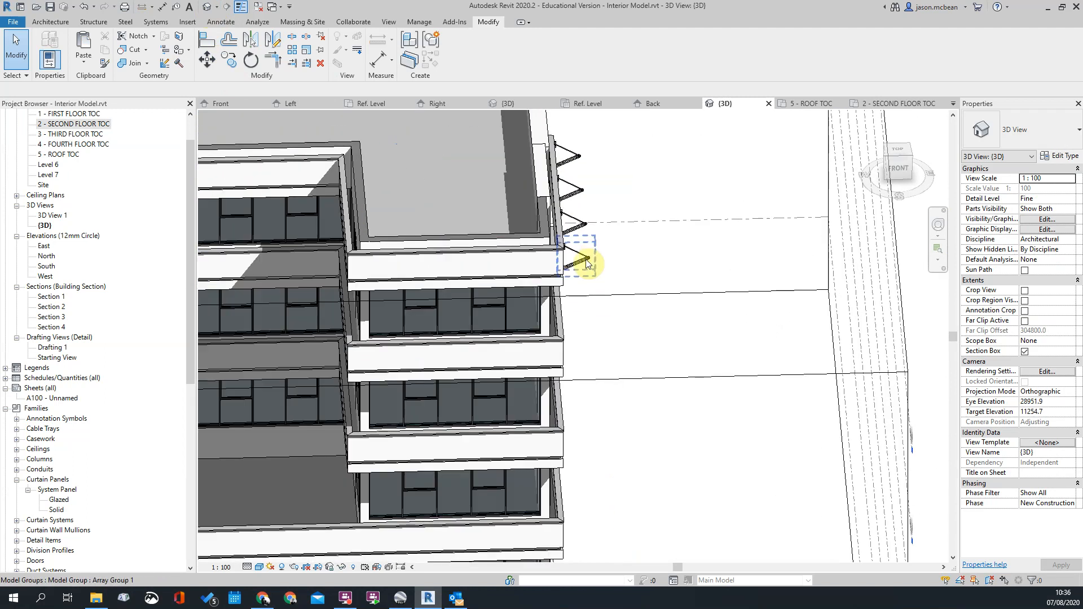
pyautogui.scroll(2, 587, 263)
pyautogui.press('Tab')
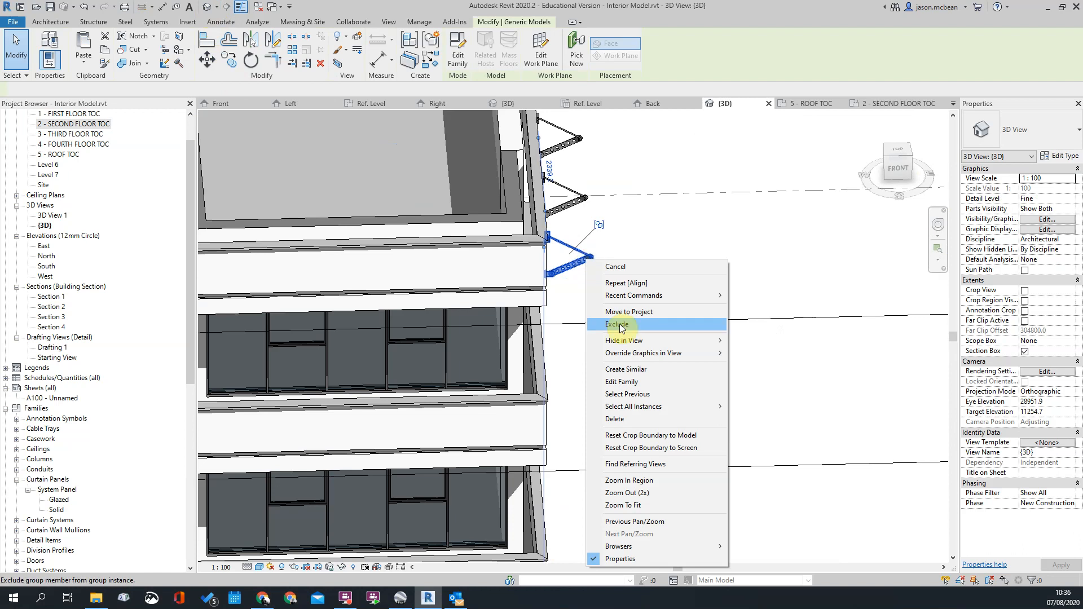
pyautogui.click(627, 370)
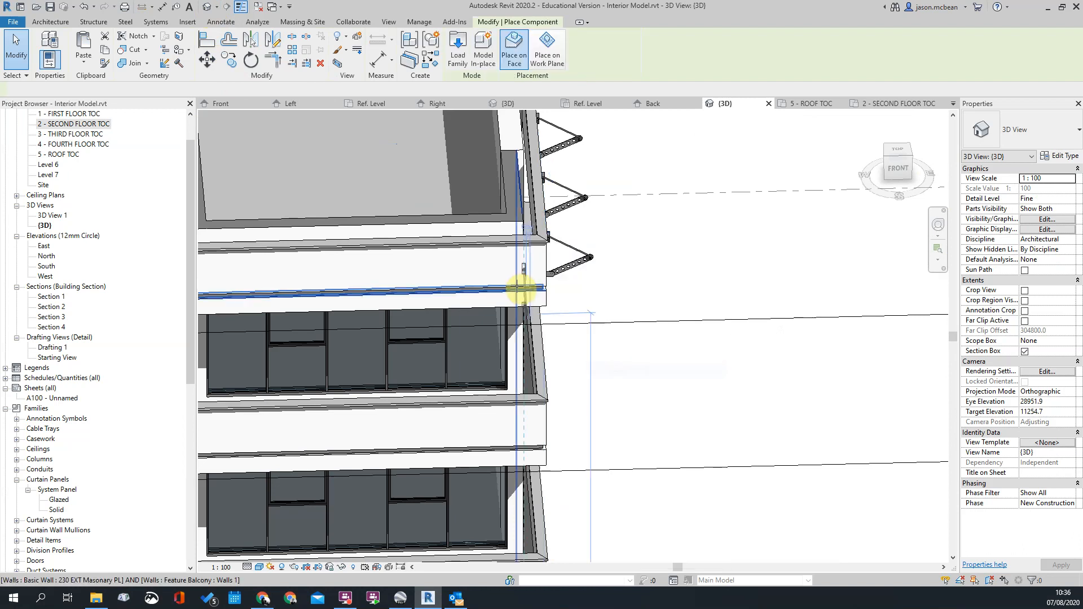
pyautogui.scroll(5, 513, 271)
pyautogui.keyDown('shift'); pyautogui.moveTo(501, 265); pyautogui.dragTo(507, 232, button='middle'); pyautogui.keyUp('shift')
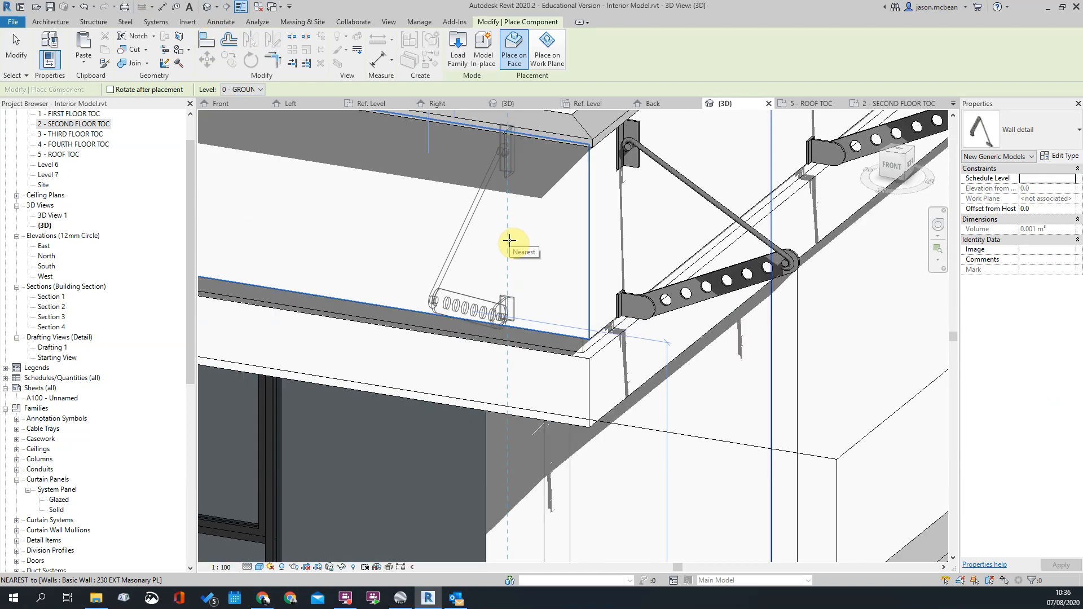
# Place another Wall detail bracket at the opposite end of the top balcony's front face and finish placing
pyautogui.scroll(-3, 639, 239)
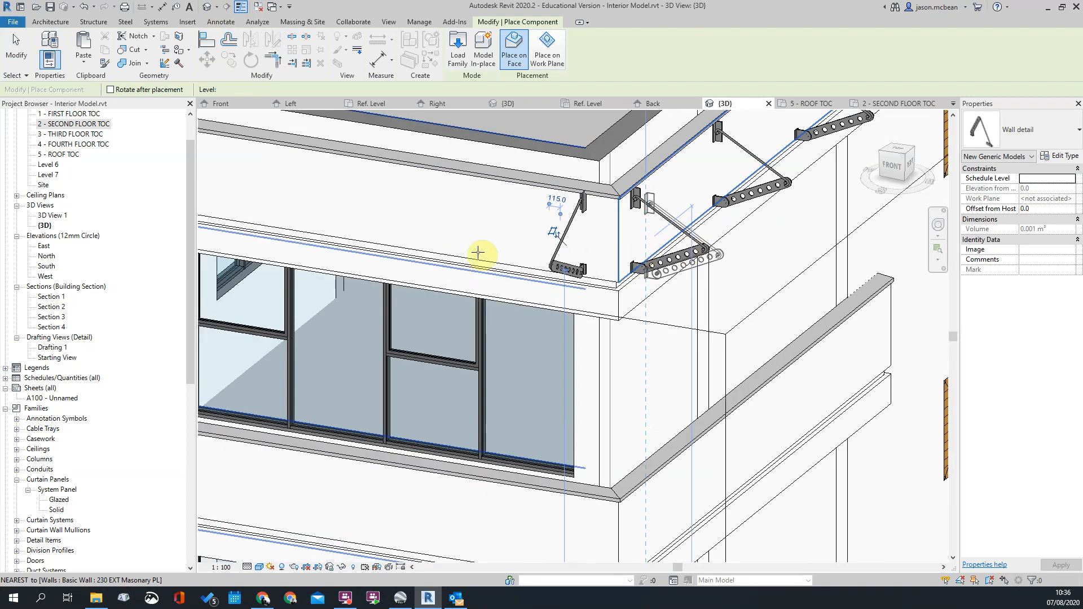
pyautogui.scroll(-5, 423, 225)
pyautogui.scroll(6, 430, 192)
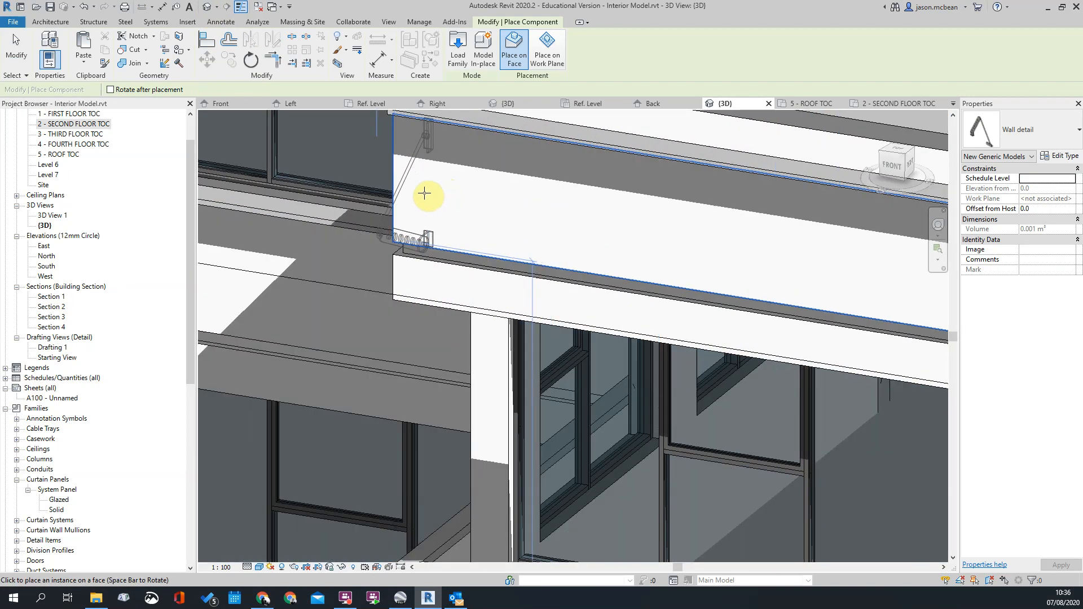
pyautogui.click(423, 192)
pyautogui.scroll(-3, 411, 181)
pyautogui.scroll(-2, 756, 225)
pyautogui.press('Escape')
pyautogui.press('Escape')
# Align the base of the new front-face bracket near the corner with the balcony wall's lower edge line
pyautogui.scroll(5, 815, 334)
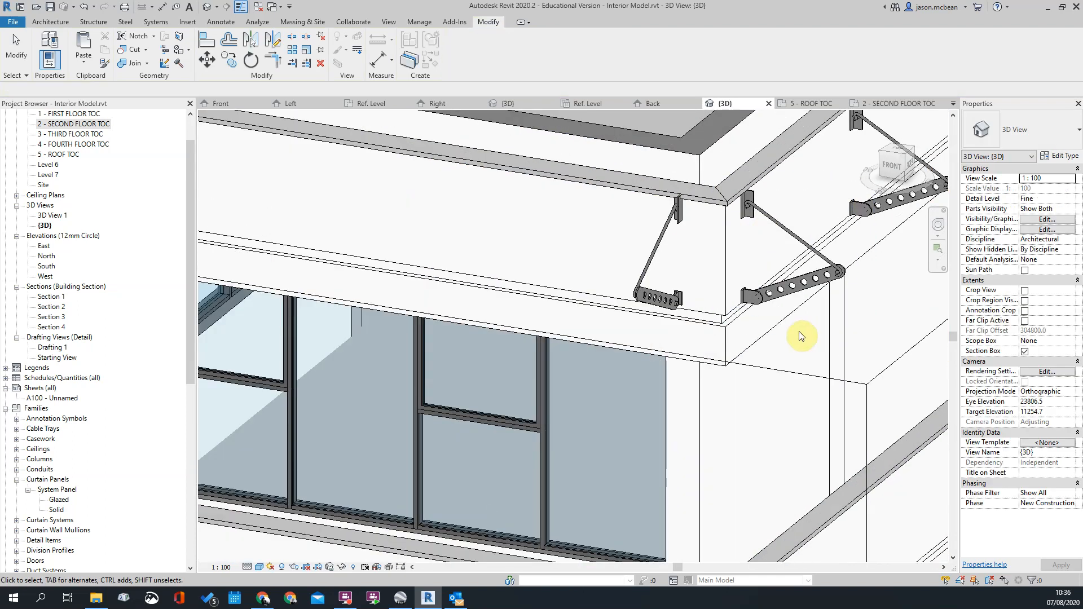
pyautogui.scroll(3, 624, 186)
pyautogui.scroll(4, 435, 265)
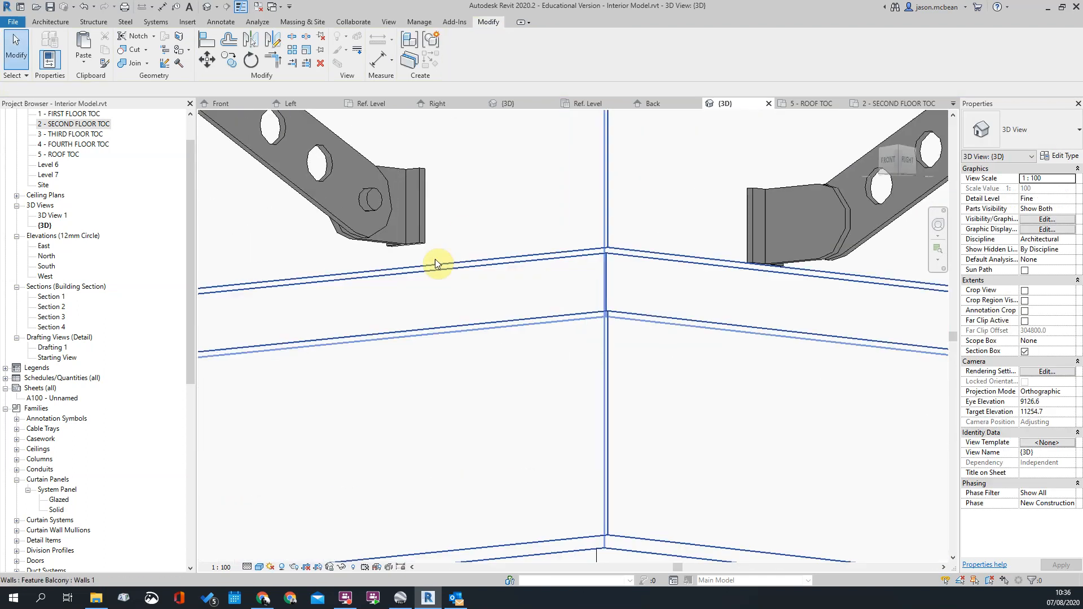
pyautogui.press('a')
pyautogui.press('l')
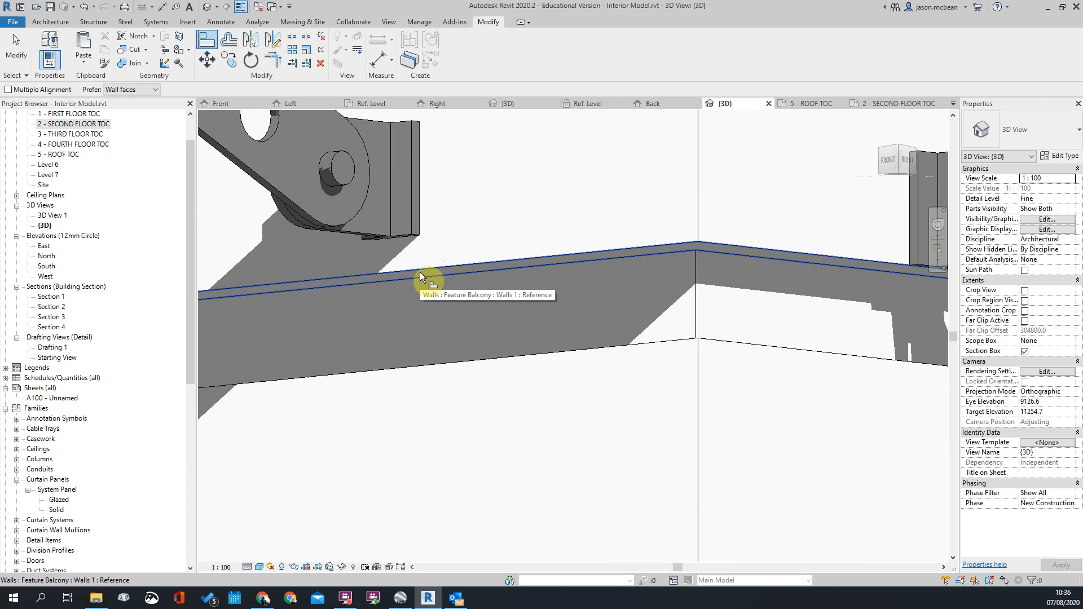
pyautogui.click(407, 238)
pyautogui.scroll(-3, 564, 204)
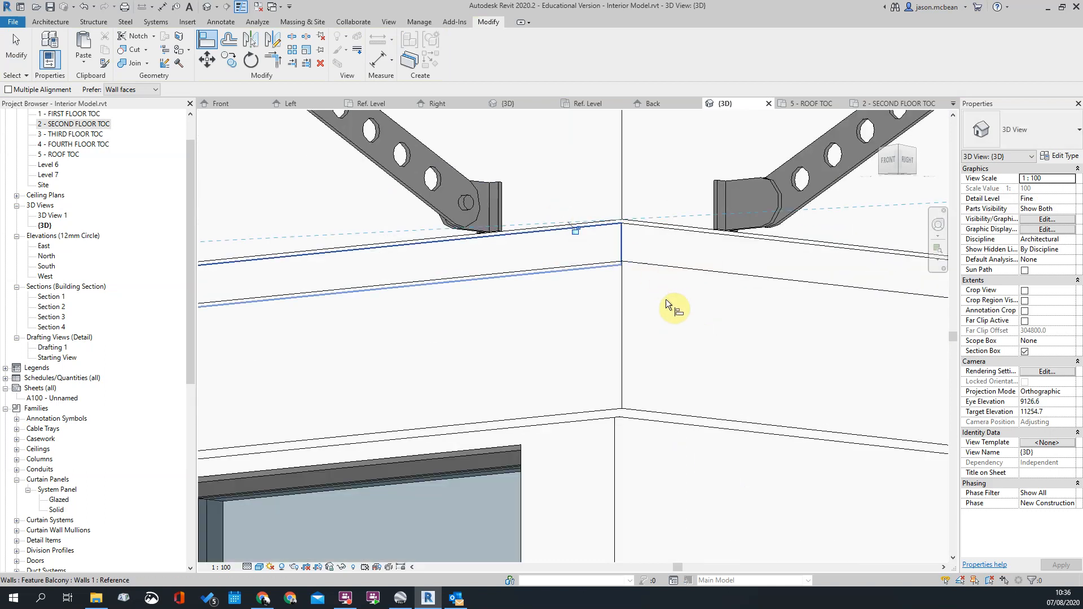
# Inspect the balcony brackets around the building in 3D and open the 5 - ROOF TOC floor plan at the balcony corner
pyautogui.keyDown('shift'); pyautogui.moveTo(484, 305); pyautogui.dragTo(421, 340, button='middle'); pyautogui.keyUp('shift')
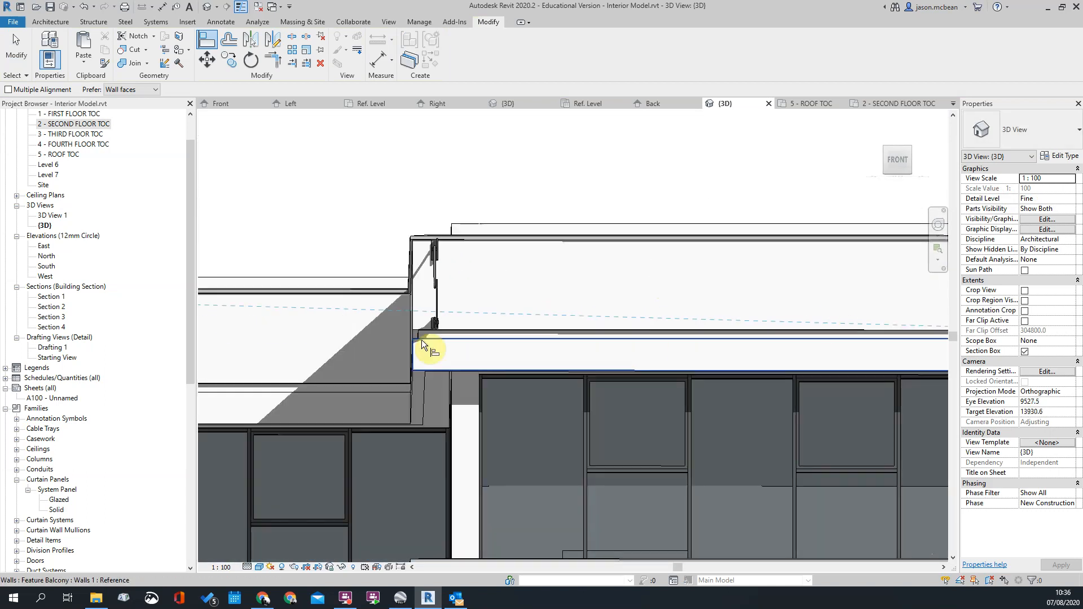
pyautogui.scroll(7, 437, 332)
pyautogui.keyDown('shift'); pyautogui.moveTo(477, 388); pyautogui.dragTo(492, 377, button='middle'); pyautogui.keyUp('shift')
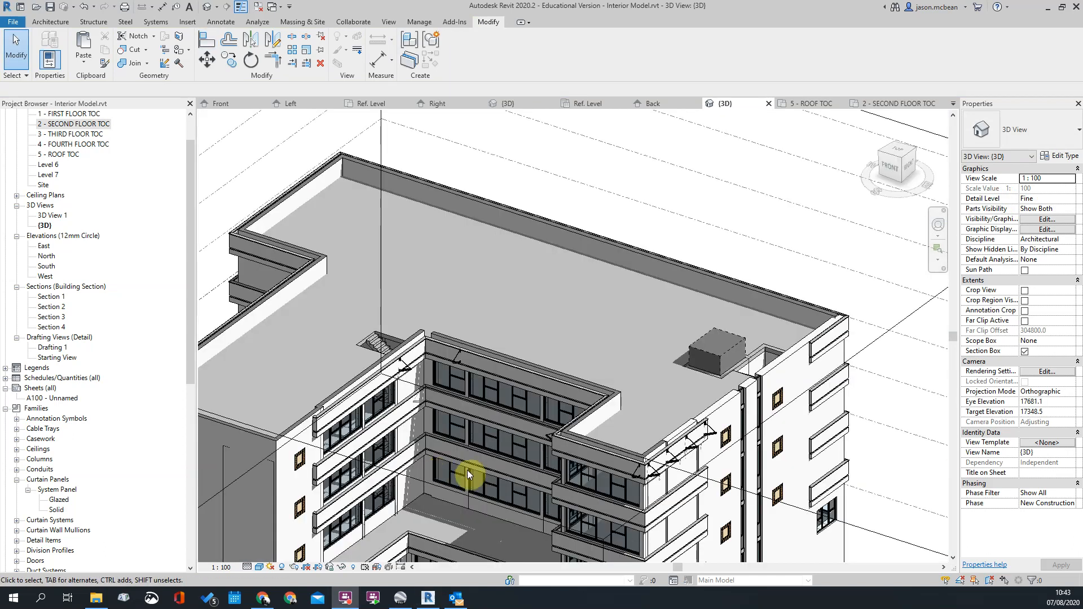
pyautogui.scroll(5, 661, 499)
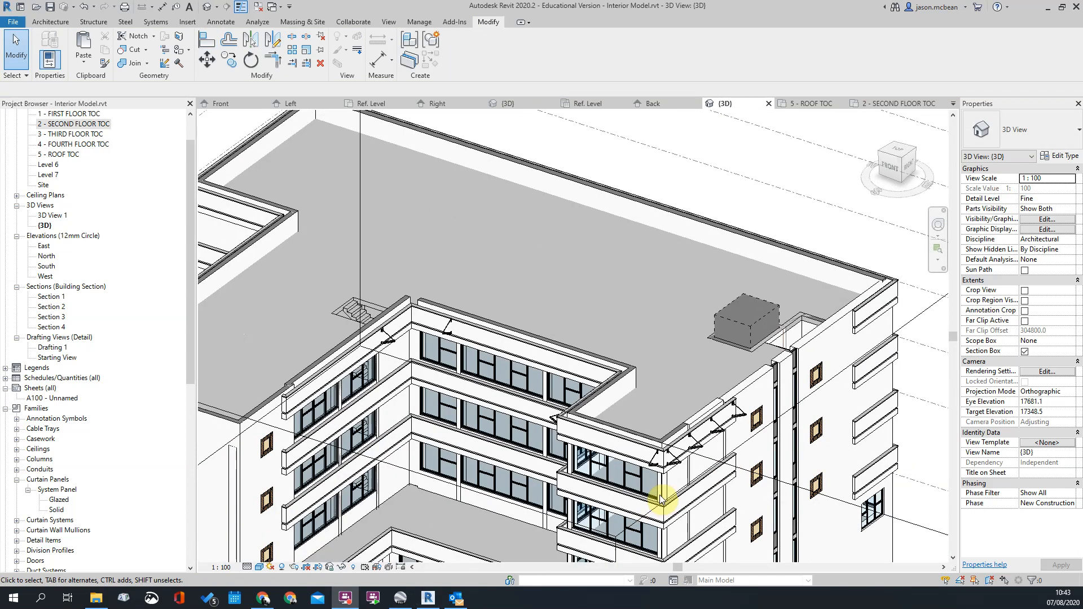
pyautogui.scroll(-4, 701, 404)
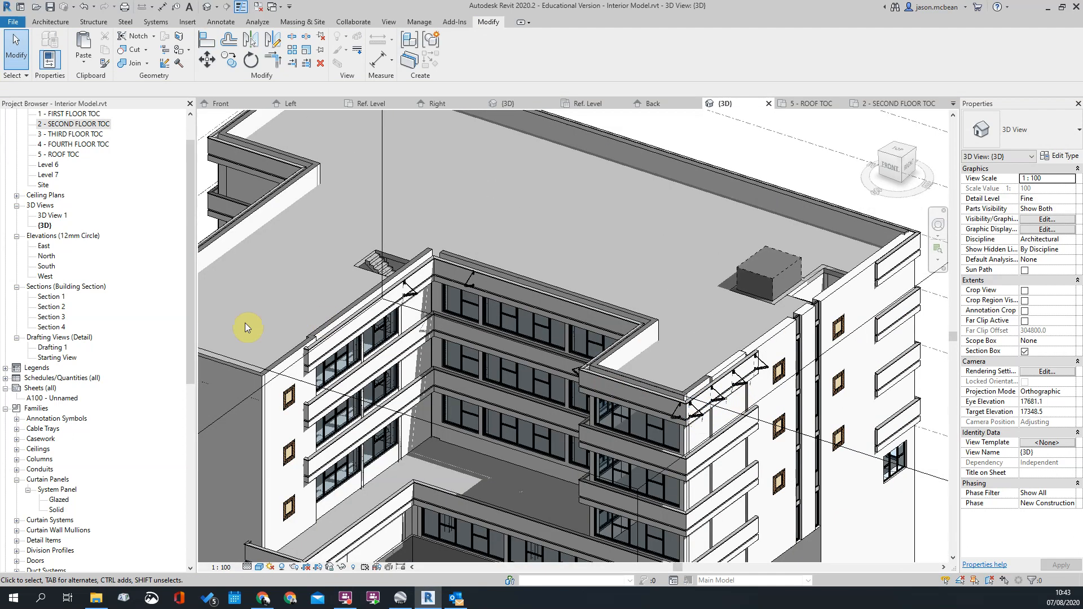
pyautogui.doubleClick(63, 124)
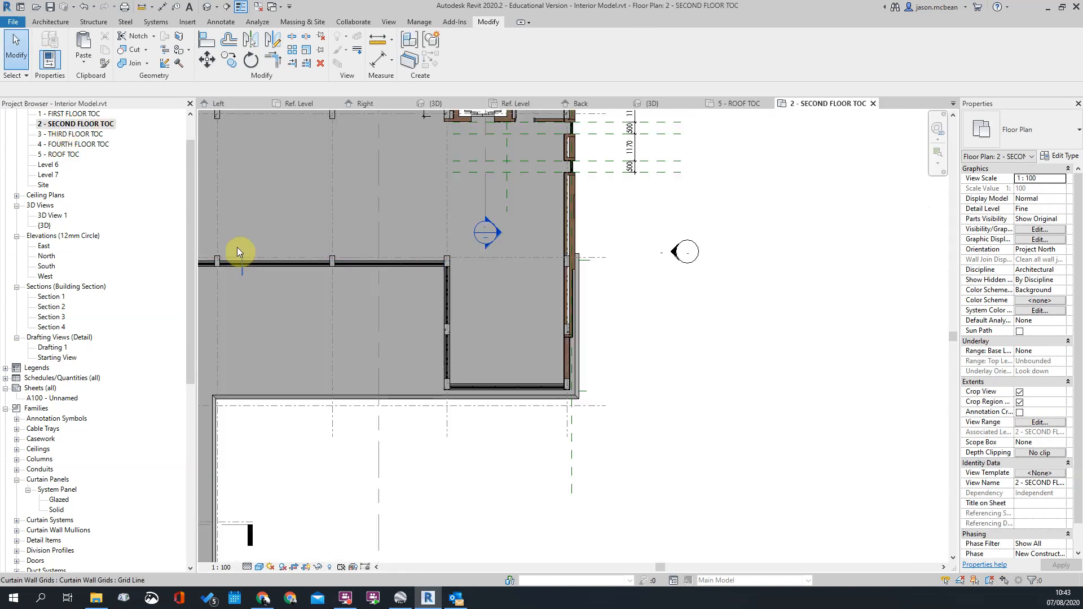
pyautogui.doubleClick(68, 154)
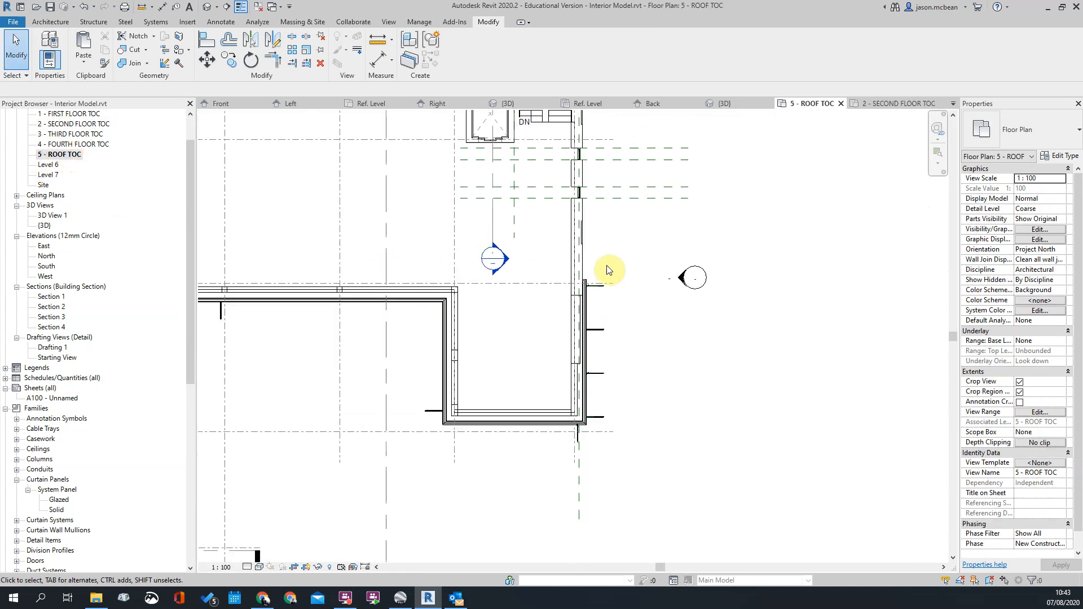
pyautogui.scroll(5, 584, 423)
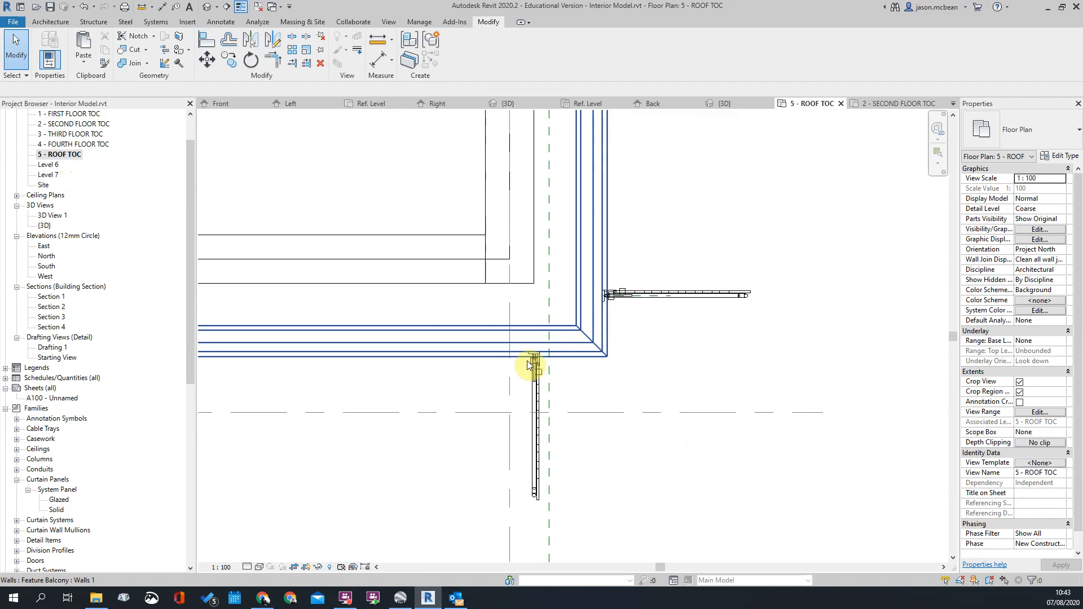
# Move the front-face Wall detail bracket to the balcony's outer corner and set it back 300 mm along the wall
pyautogui.click(529, 364)
pyautogui.scroll(2, 540, 365)
pyautogui.press('Escape')
pyautogui.click(533, 366)
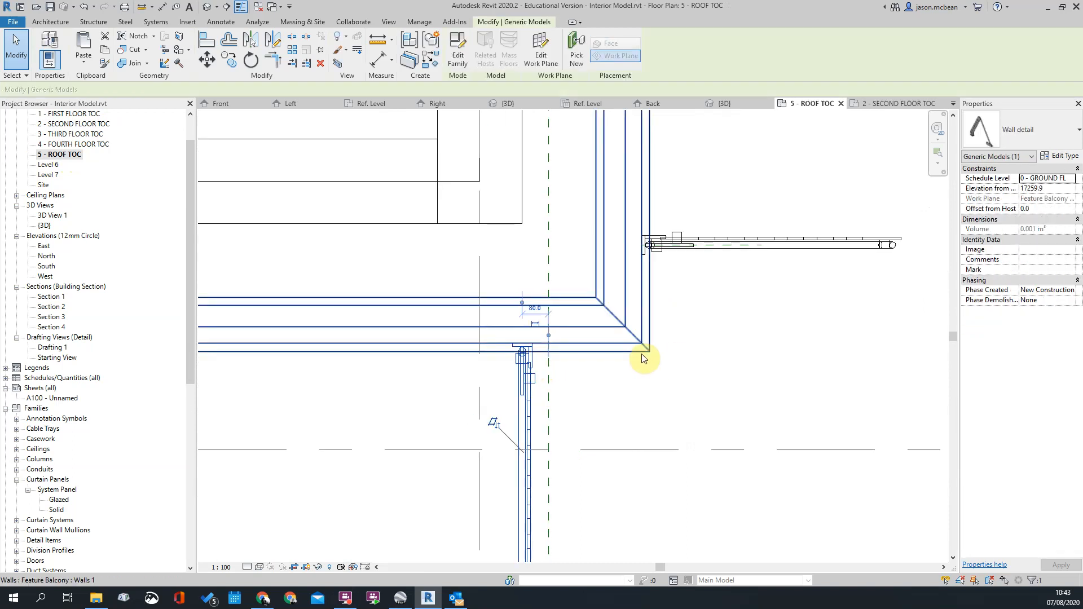
pyautogui.click(711, 271)
pyautogui.scroll(2, 535, 384)
pyautogui.click(517, 354)
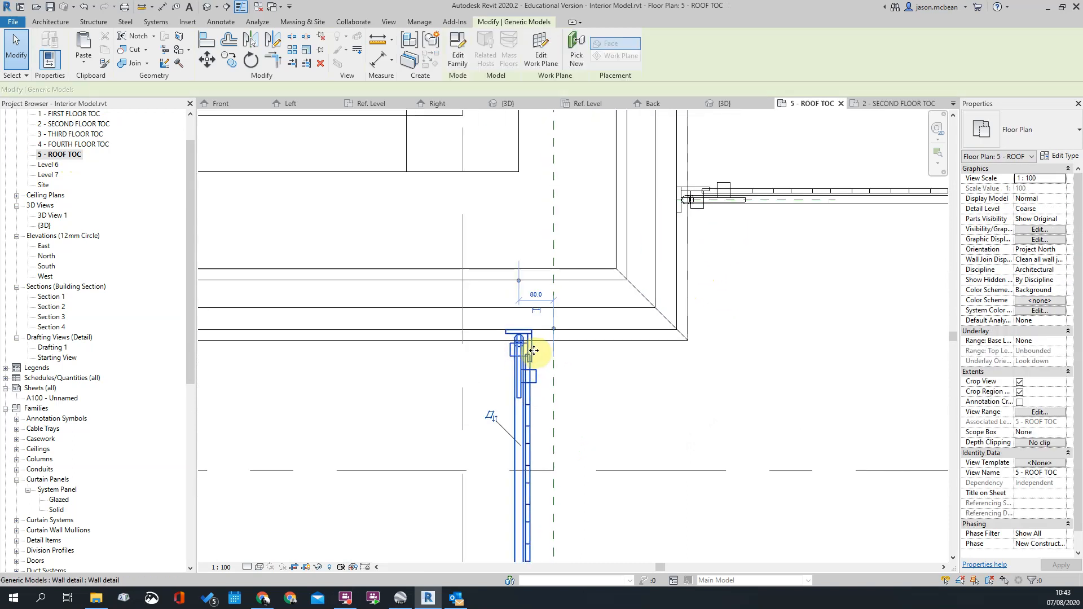
pyautogui.scroll(1, 535, 351)
pyautogui.press('m')
pyautogui.press('v')
pyautogui.click(519, 329)
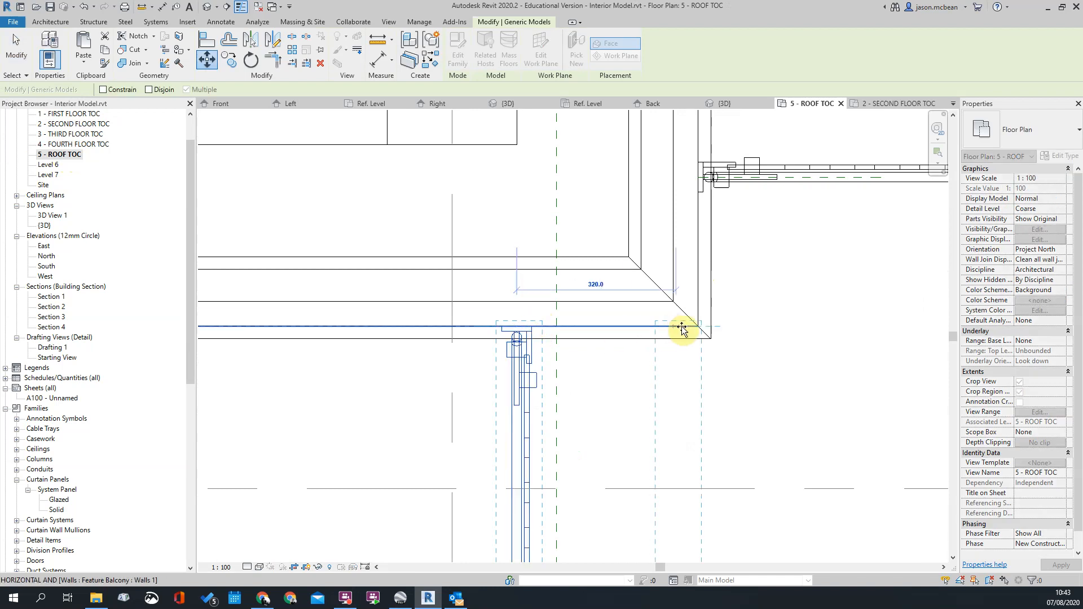
pyautogui.click(757, 331)
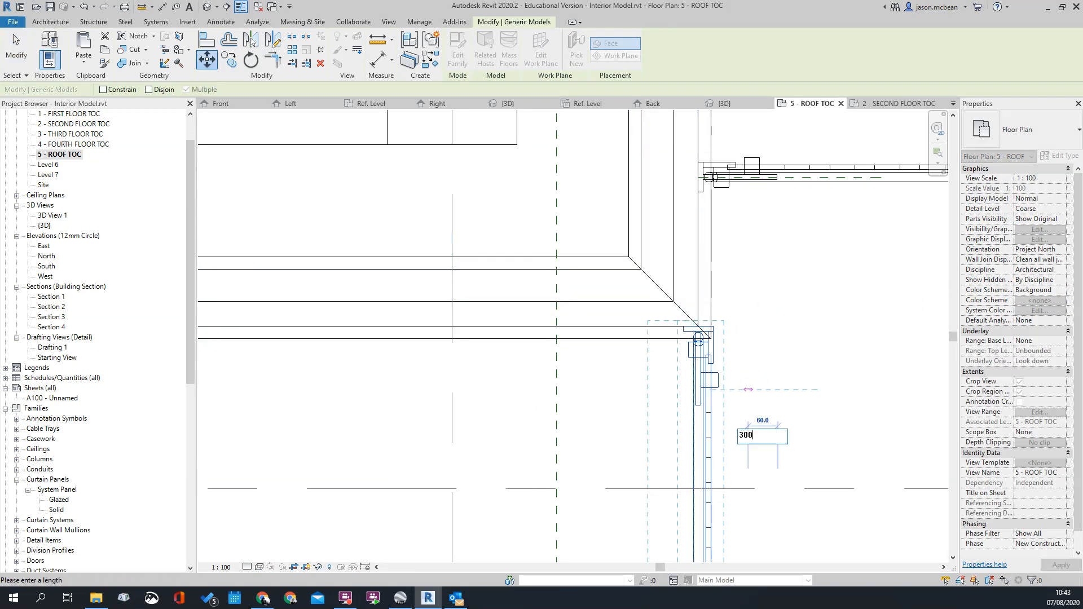
pyautogui.press('Return')
pyautogui.scroll(-3, 749, 380)
# Array the front-face bracket as 2 grouped and associated members, placing the last one at the front wall's opposite corner
pyautogui.click(653, 379)
pyautogui.click(668, 374)
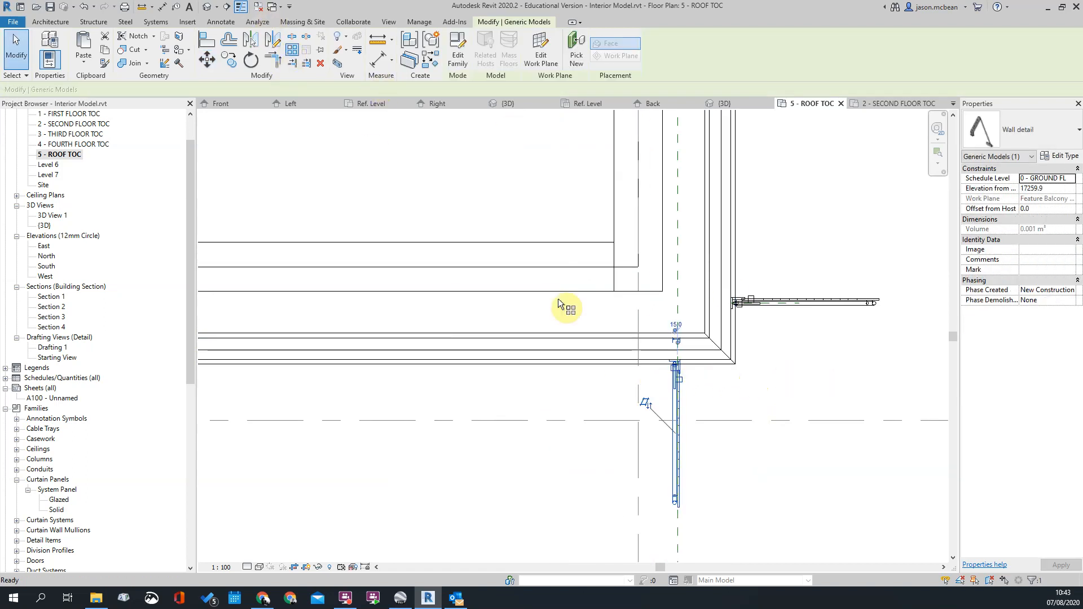
pyautogui.scroll(4, 679, 369)
pyautogui.click(654, 324)
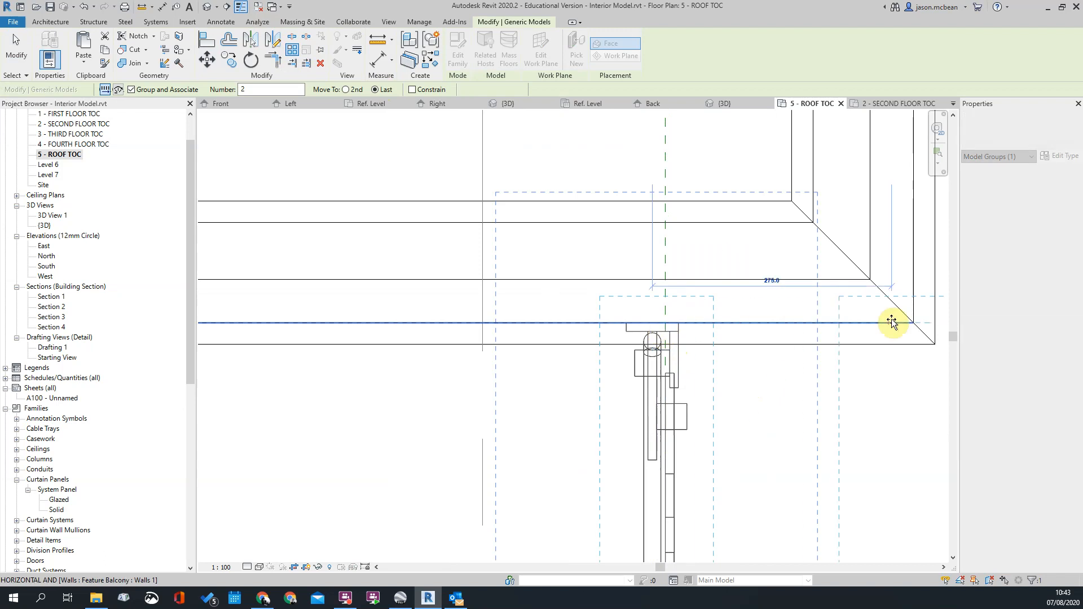
pyautogui.scroll(-6, 891, 321)
pyautogui.moveTo(378, 338); pyautogui.dragTo(657, 351, button='middle')
pyautogui.scroll(3, 411, 333)
pyautogui.click(379, 348)
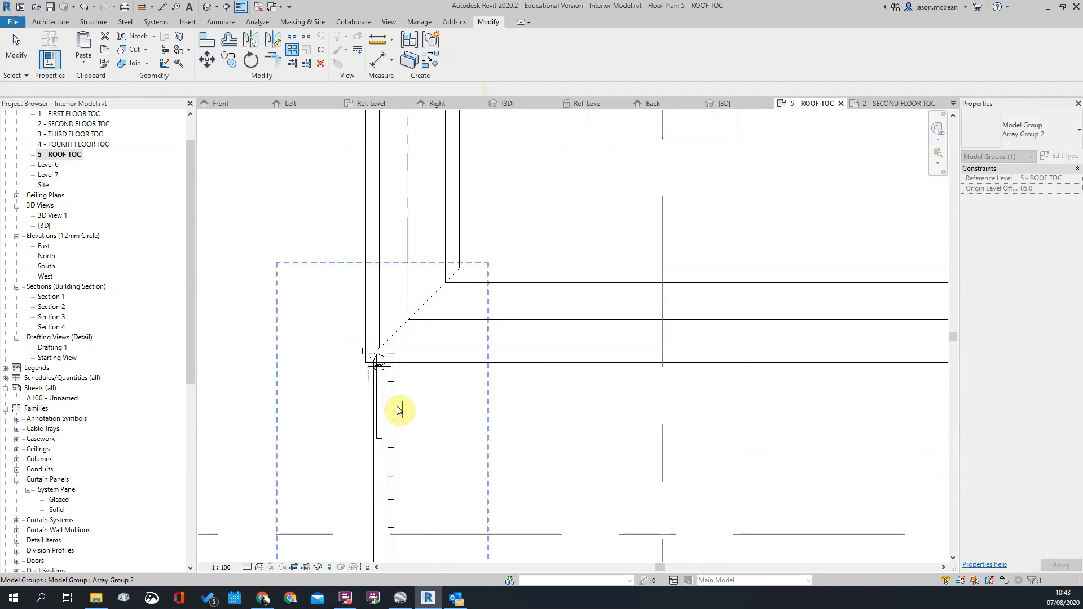
# Move the array's end bracket inward along the front wall from the opposite corner
pyautogui.scroll(-2, 424, 406)
pyautogui.press('m')
pyautogui.press('v')
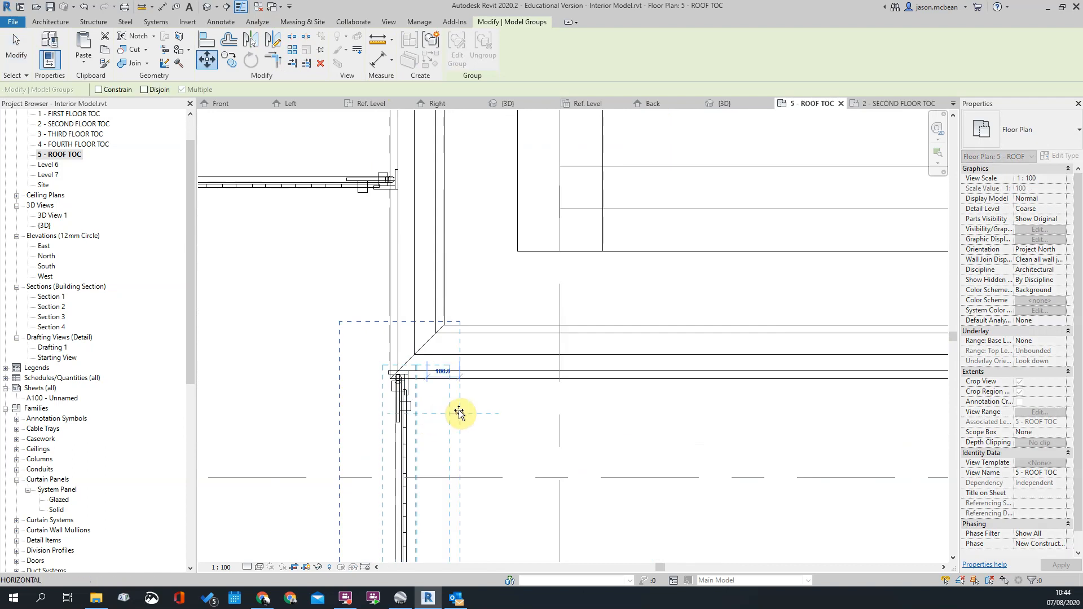
pyautogui.press('Return')
# Set the front-wall bracket array to 5 members
pyautogui.scroll(-3, 341, 361)
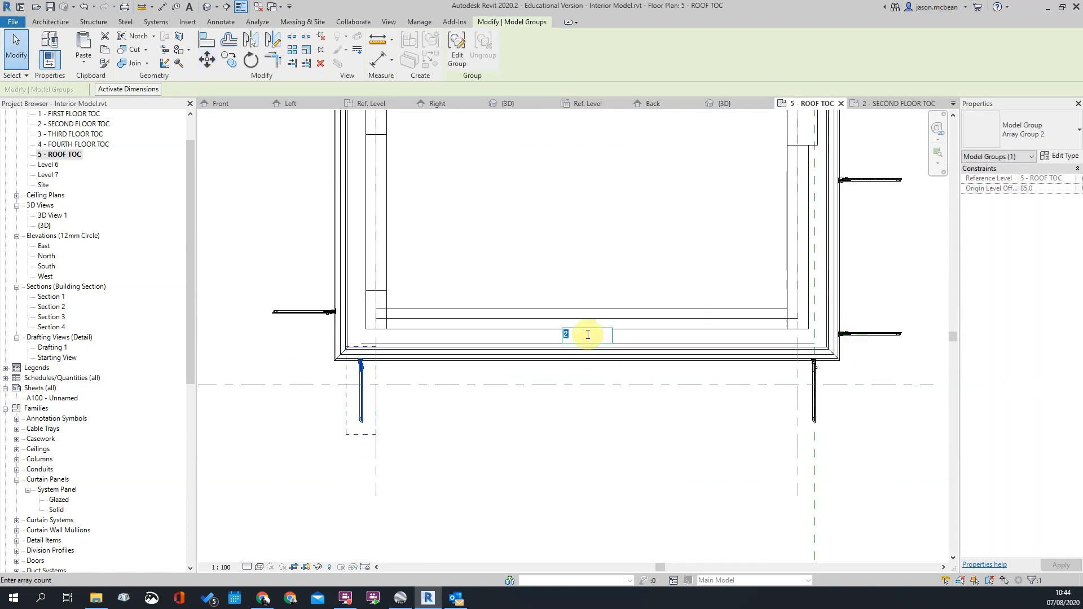
pyautogui.scroll(-3, 587, 338)
pyautogui.scroll(2, 757, 343)
pyautogui.moveTo(725, 335); pyautogui.dragTo(722, 404, button='middle')
pyautogui.scroll(-2, 723, 395)
pyautogui.scroll(3, 584, 434)
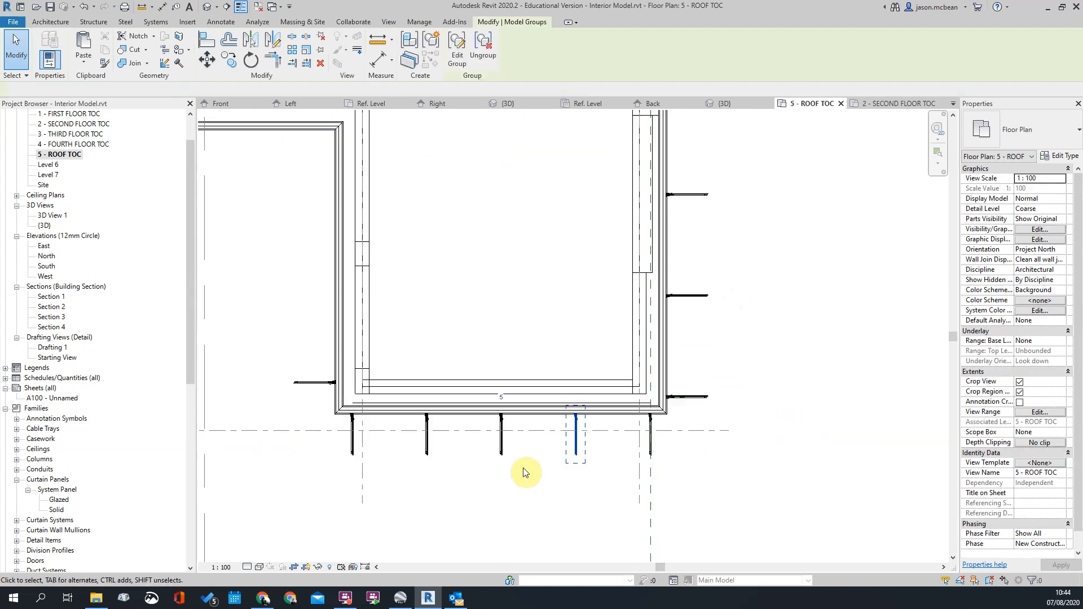
# Set the front-wall bracket array to 4 members and finish editing it
pyautogui.click(579, 446)
pyautogui.write('4')
pyautogui.press('Return')
pyautogui.click(777, 431)
pyautogui.scroll(-2, 772, 351)
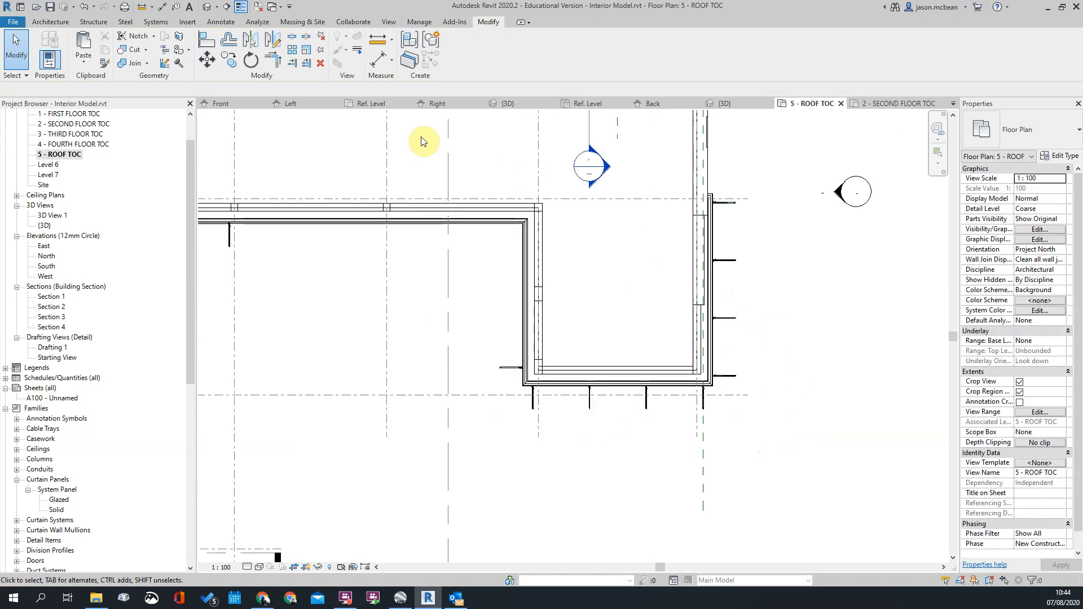
# Compare the bracketed balconies in the 3D model with the real building in Google Earth Pro's street view, and return to Revit
pyautogui.click(209, 8)
pyautogui.keyDown('shift'); pyautogui.moveTo(493, 249); pyautogui.dragTo(686, 366, button='middle'); pyautogui.keyUp('shift')
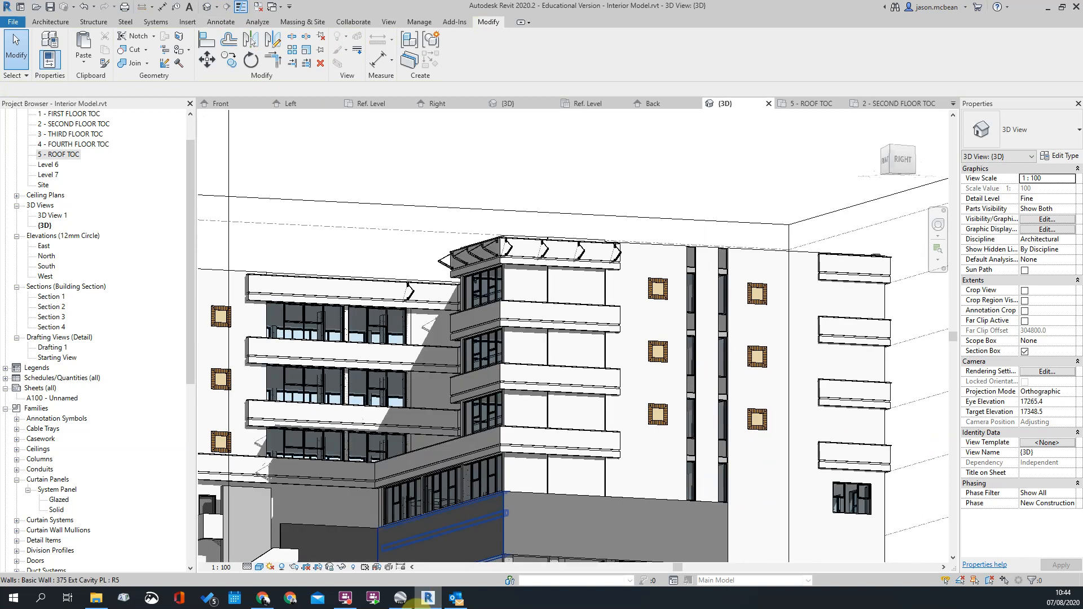
pyautogui.click(411, 600)
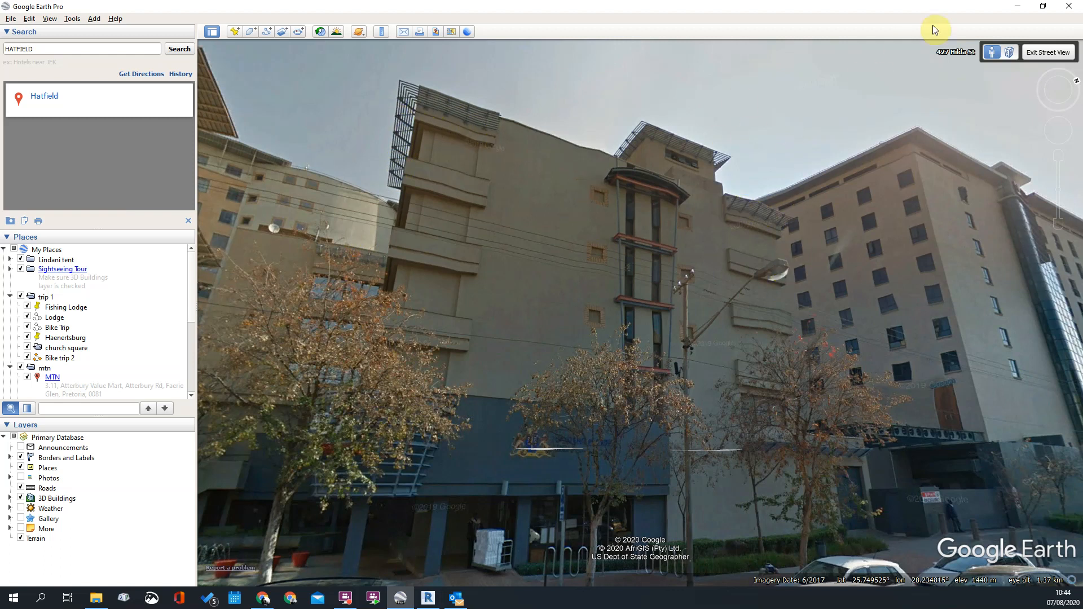
pyautogui.click(1024, 14)
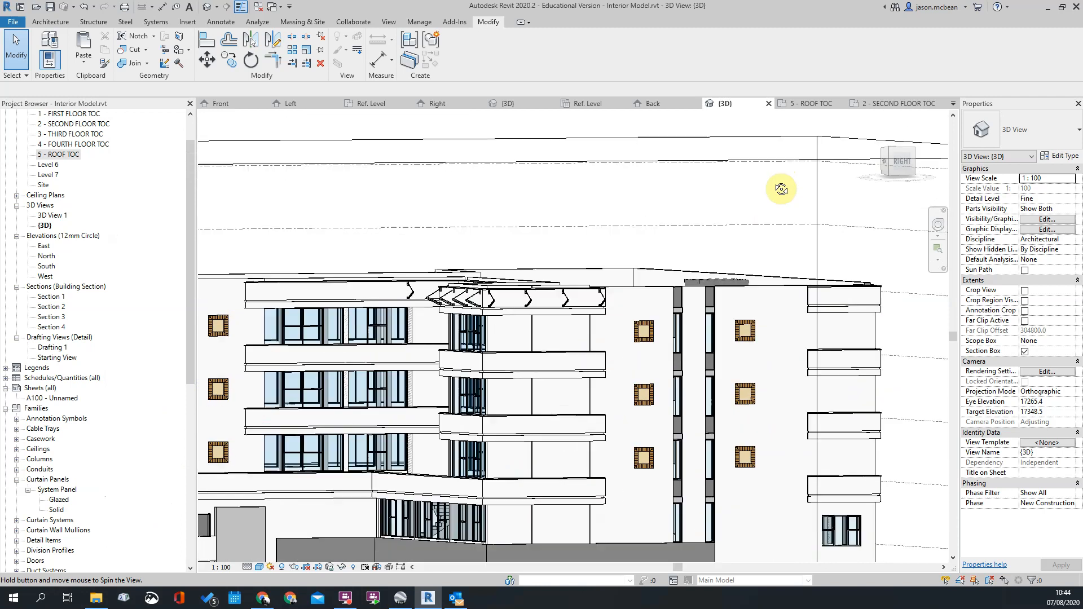
pyautogui.click(400, 599)
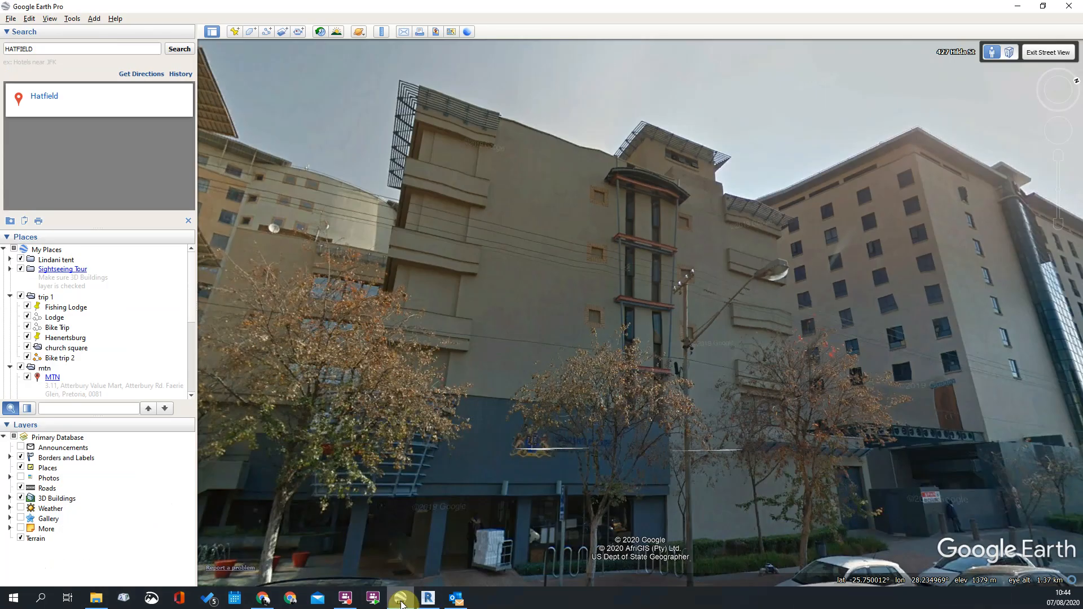
pyautogui.click(401, 603)
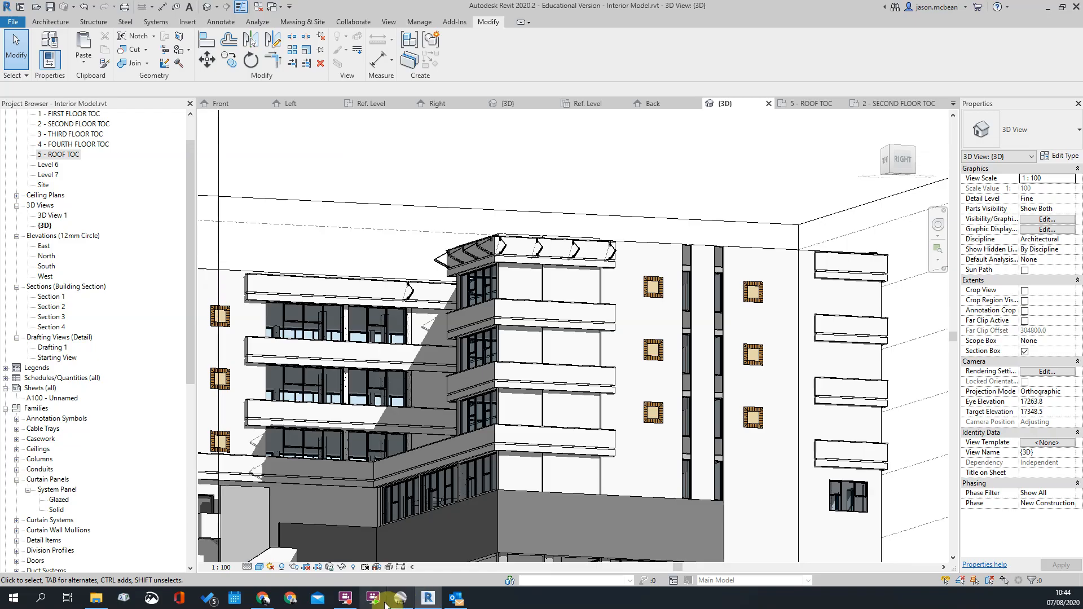
pyautogui.click(395, 601)
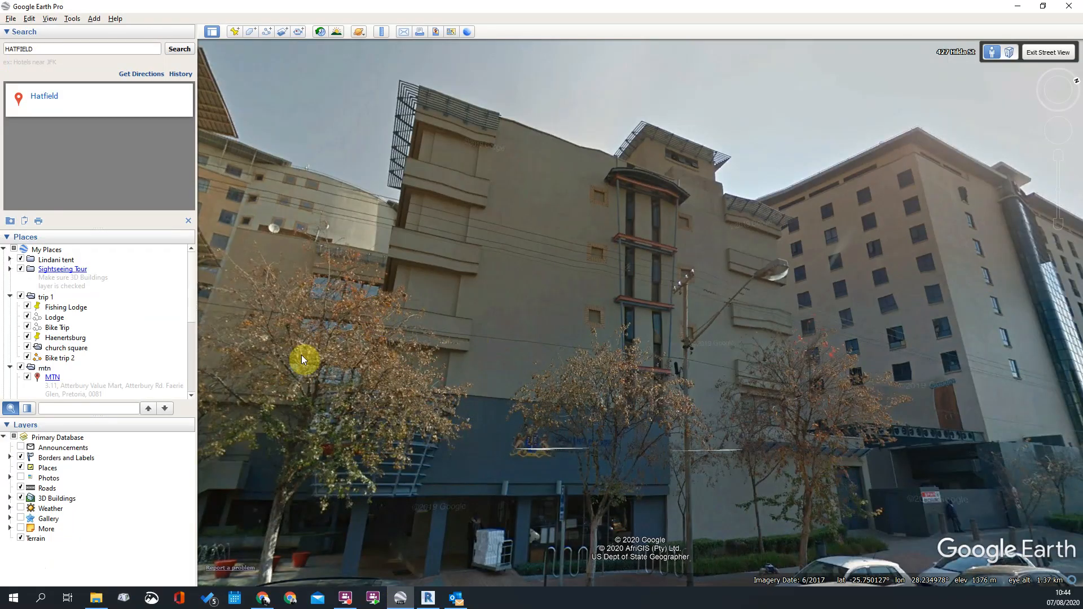
pyautogui.moveTo(500, 481); pyautogui.dragTo(618, 492)
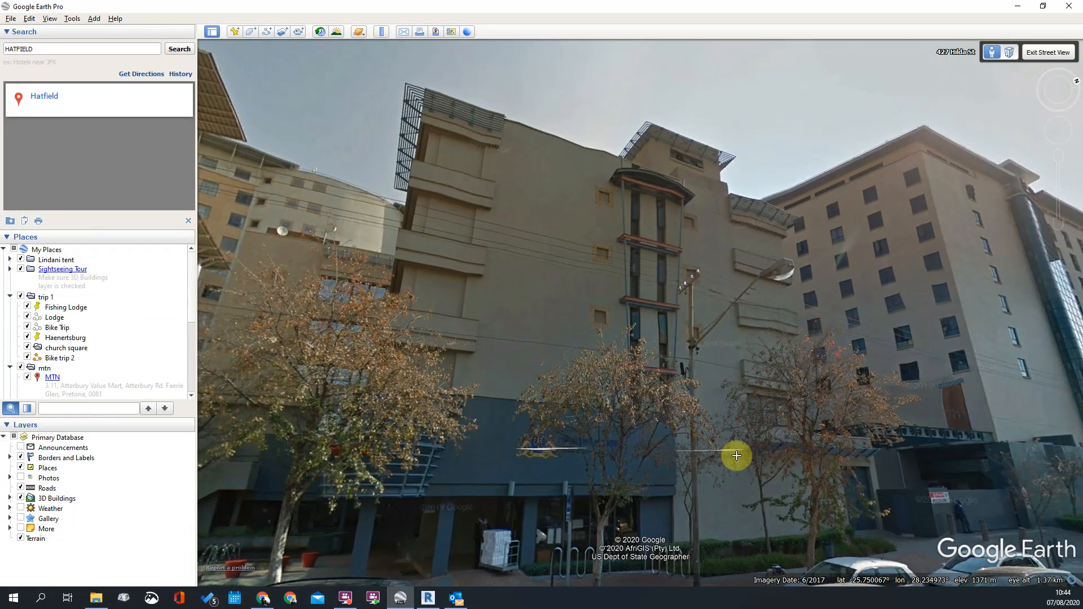
pyautogui.moveTo(727, 455); pyautogui.dragTo(846, 457)
pyautogui.click(543, 451)
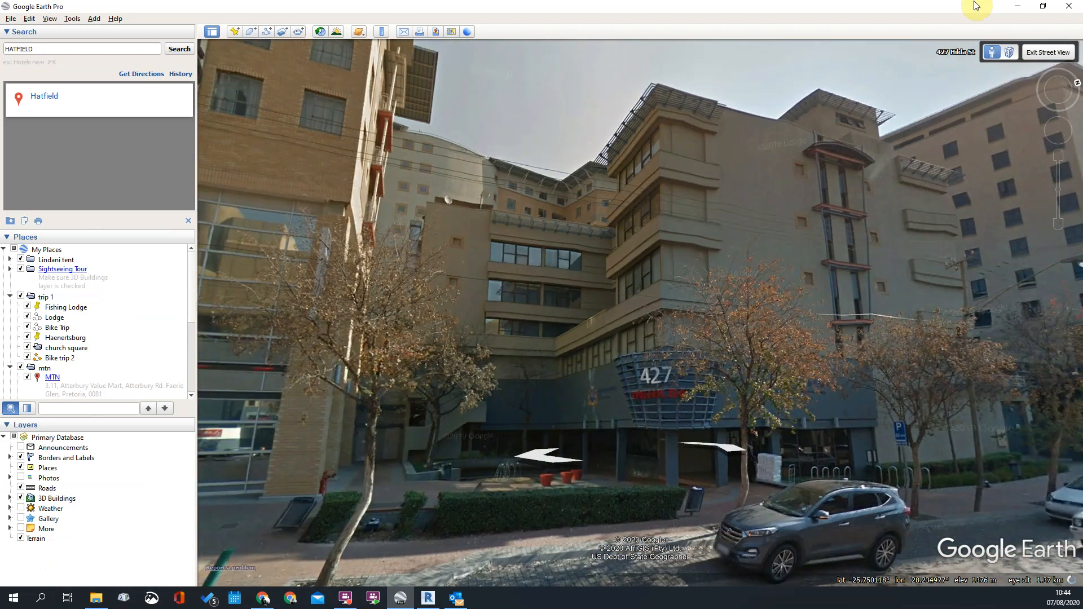
pyautogui.click(1018, 5)
# Examine the bracket layout on the top balcony's side, front and recessed walls in the 3D view
pyautogui.keyDown('shift'); pyautogui.moveTo(665, 195); pyautogui.dragTo(696, 290, button='middle'); pyautogui.keyUp('shift')
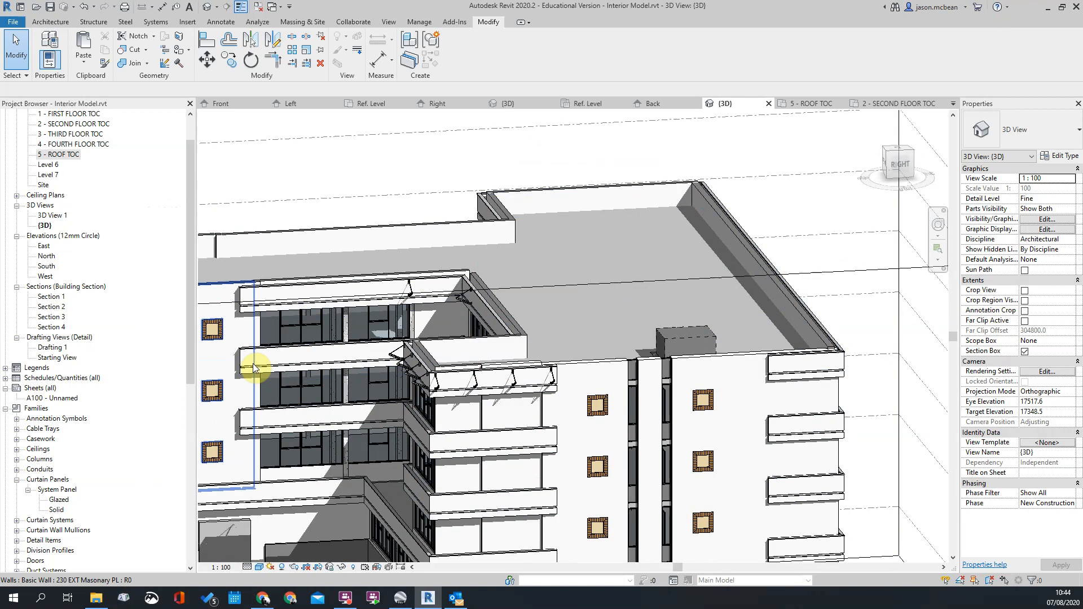
pyautogui.scroll(1, 451, 401)
pyautogui.scroll(1, 451, 400)
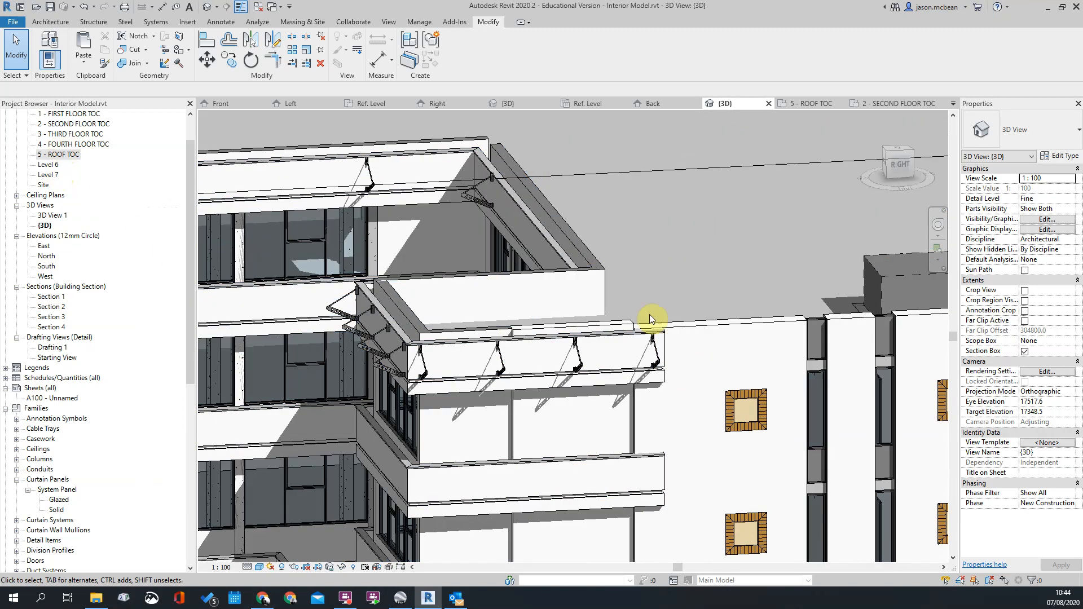
pyautogui.scroll(-3, 649, 384)
pyautogui.keyDown('shift'); pyautogui.moveTo(537, 459); pyautogui.dragTo(649, 429, button='middle'); pyautogui.keyUp('shift')
pyautogui.scroll(2, 806, 322)
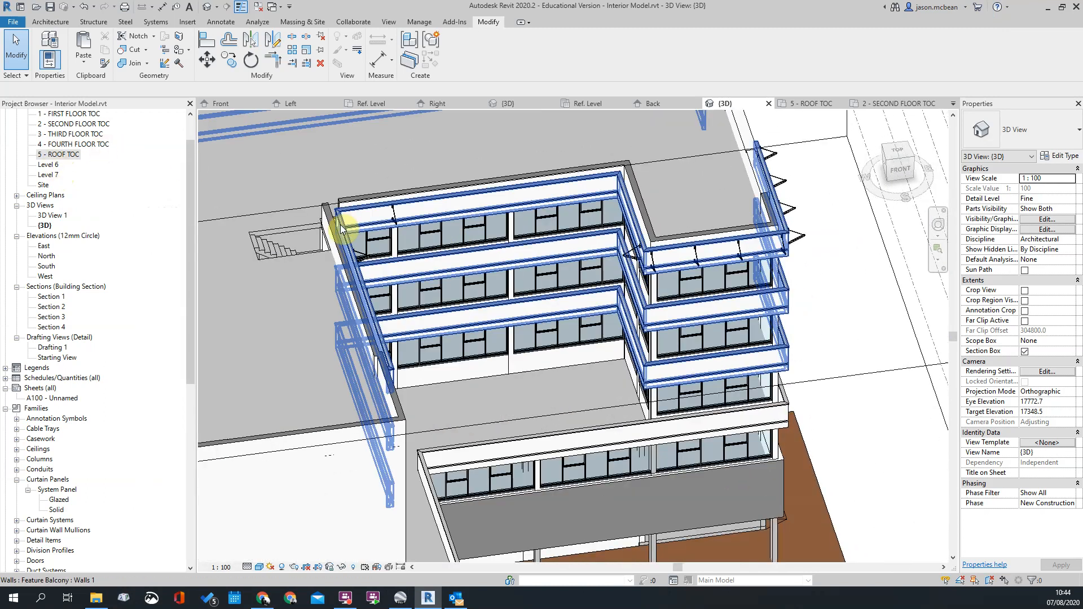
# In the 5 - ROOF TOC plan, move the bracket on the balcony's courtyard-side wall to the corner where it meets the front wall
pyautogui.doubleClick(55, 156)
pyautogui.scroll(2, 528, 397)
pyautogui.moveTo(578, 399); pyautogui.dragTo(593, 410, button='middle')
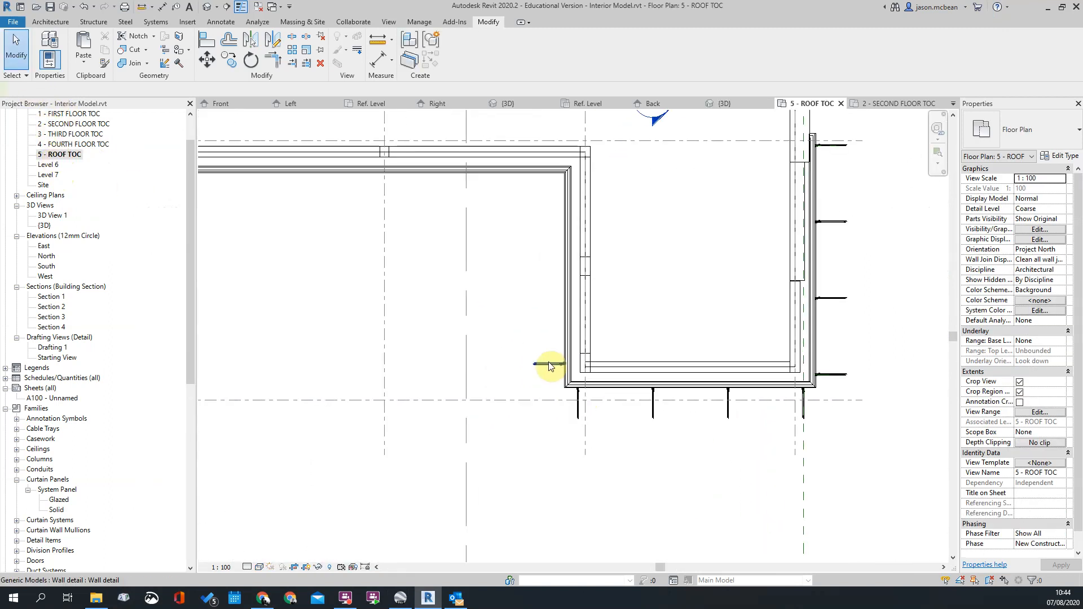
pyautogui.click(548, 366)
pyautogui.scroll(5, 570, 375)
pyautogui.press('m')
pyautogui.press('v')
pyautogui.scroll(2, 557, 329)
pyautogui.click(548, 304)
pyautogui.scroll(-5, 569, 203)
pyautogui.scroll(4, 568, 434)
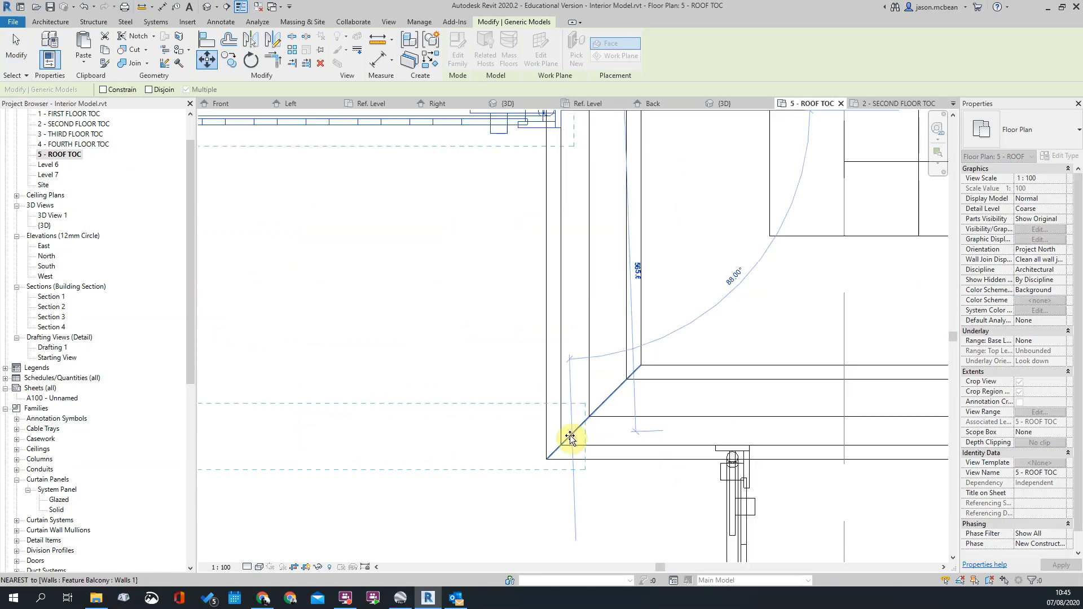
pyautogui.click(562, 451)
pyautogui.press('Escape')
pyautogui.scroll(-3, 609, 451)
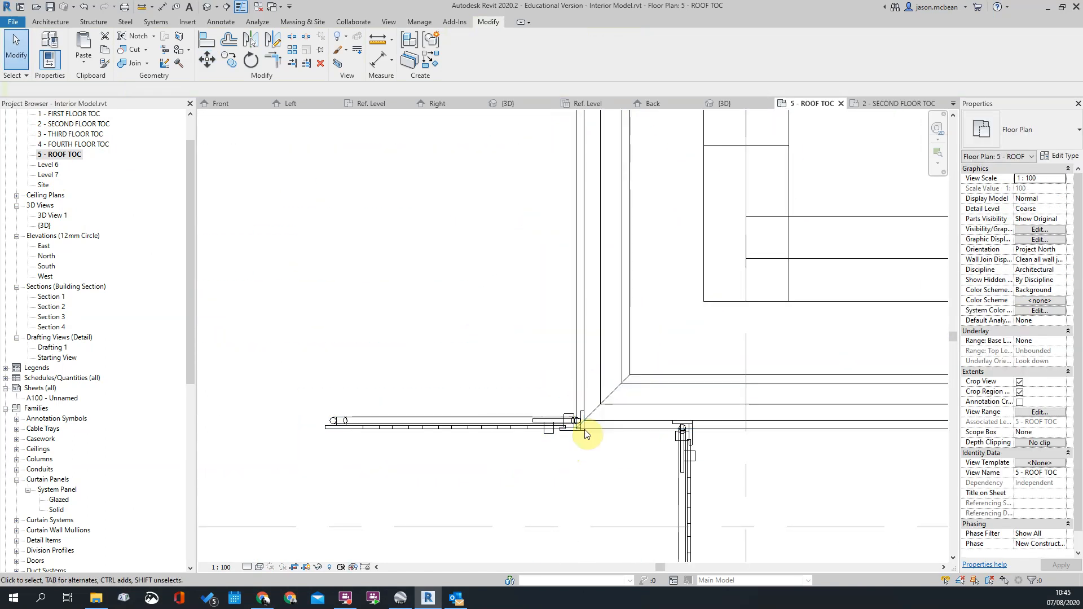
# Inspect the repositioned courtyard-side bracket at the balcony corner up close in the 3D view
pyautogui.scroll(-1, 587, 435)
pyautogui.moveTo(606, 494); pyautogui.dragTo(632, 324, button='middle')
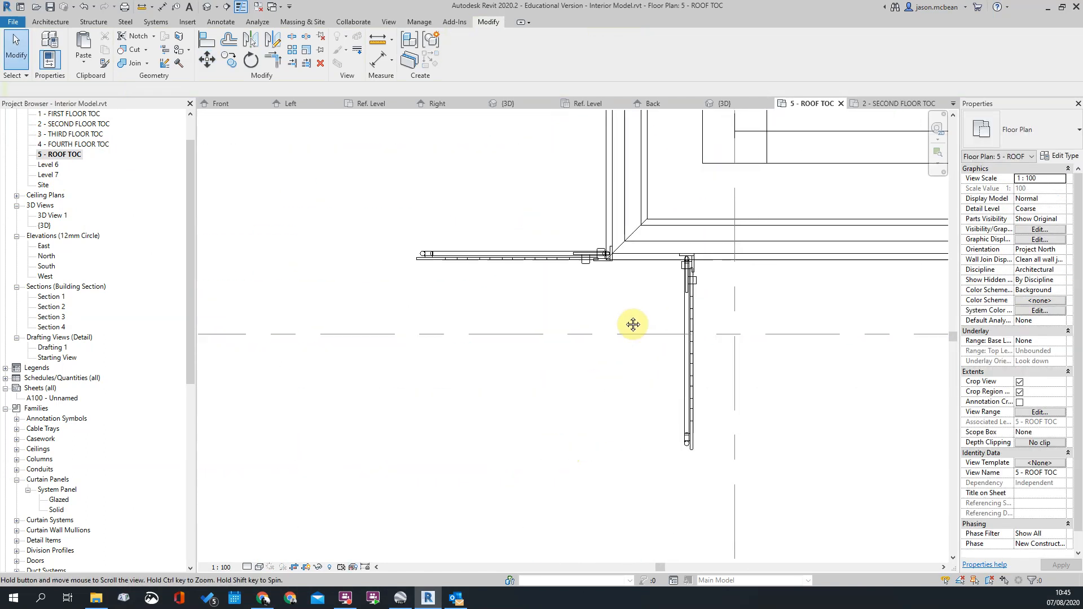
pyautogui.click(207, 8)
pyautogui.scroll(10, 662, 315)
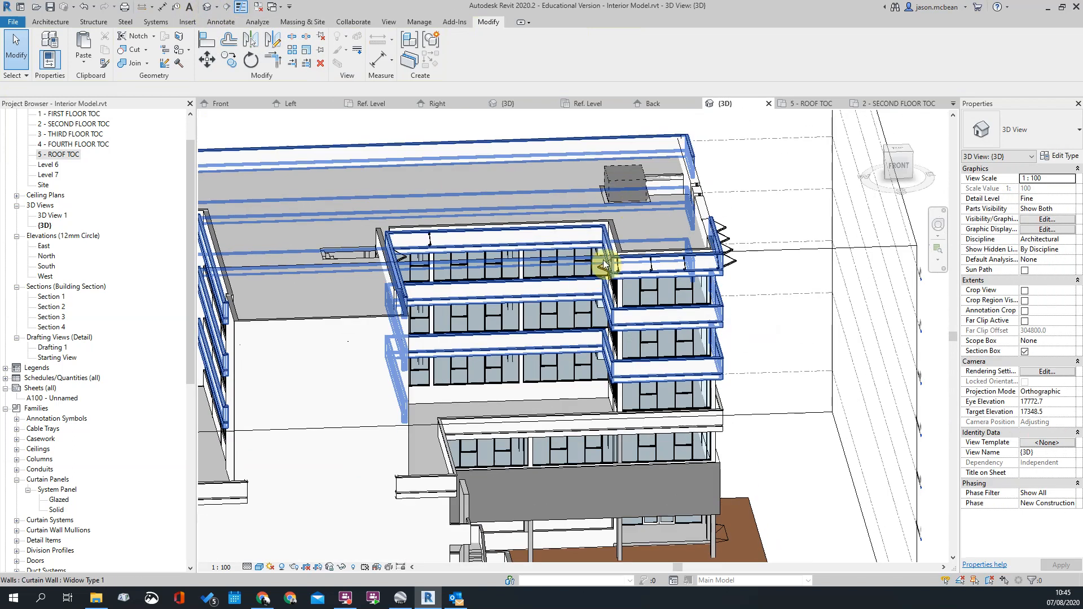
pyautogui.scroll(5, 603, 342)
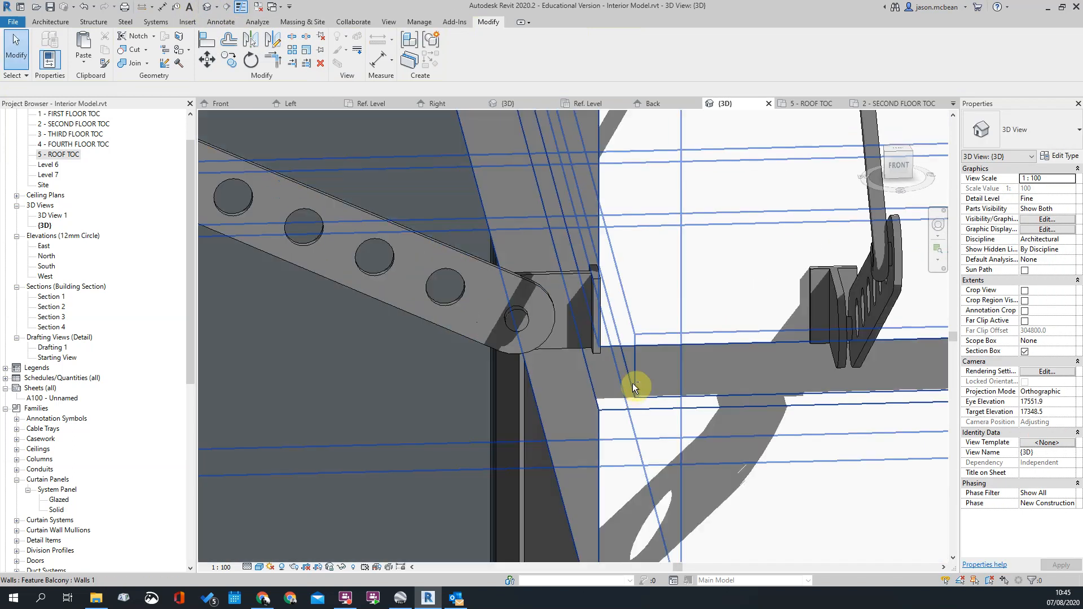
# Align the base of the corner bracket on the courtyard-side balcony wall with the wall's lower ledge
pyautogui.press('a')
pyautogui.press('l')
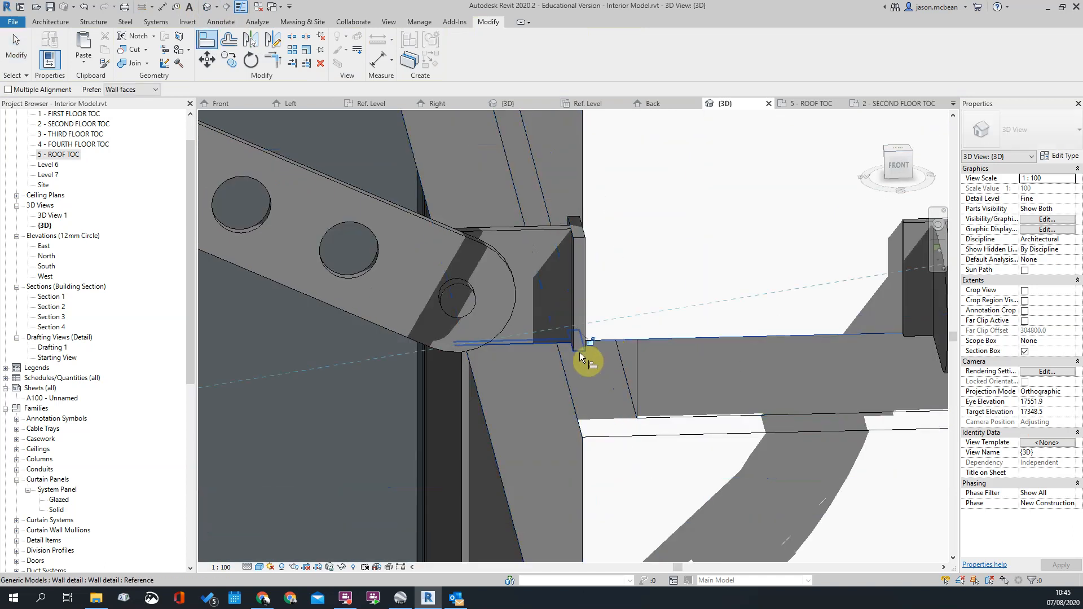
pyautogui.press('Escape')
pyautogui.press('Escape')
# Align the base of the bracket on the courtyard's recessed back wall with that wall's lower ledge
pyautogui.scroll(-3, 606, 421)
pyautogui.keyDown('shift'); pyautogui.moveTo(652, 478); pyautogui.dragTo(623, 282, button='middle'); pyautogui.keyUp('shift')
pyautogui.scroll(2, 622, 239)
pyautogui.scroll(-5, 757, 271)
pyautogui.keyDown('shift'); pyautogui.moveTo(502, 300); pyautogui.dragTo(812, 327, button='middle'); pyautogui.keyUp('shift')
pyautogui.moveTo(538, 327); pyautogui.dragTo(857, 333, button='middle')
pyautogui.scroll(3, 508, 313)
pyautogui.scroll(5, 512, 340)
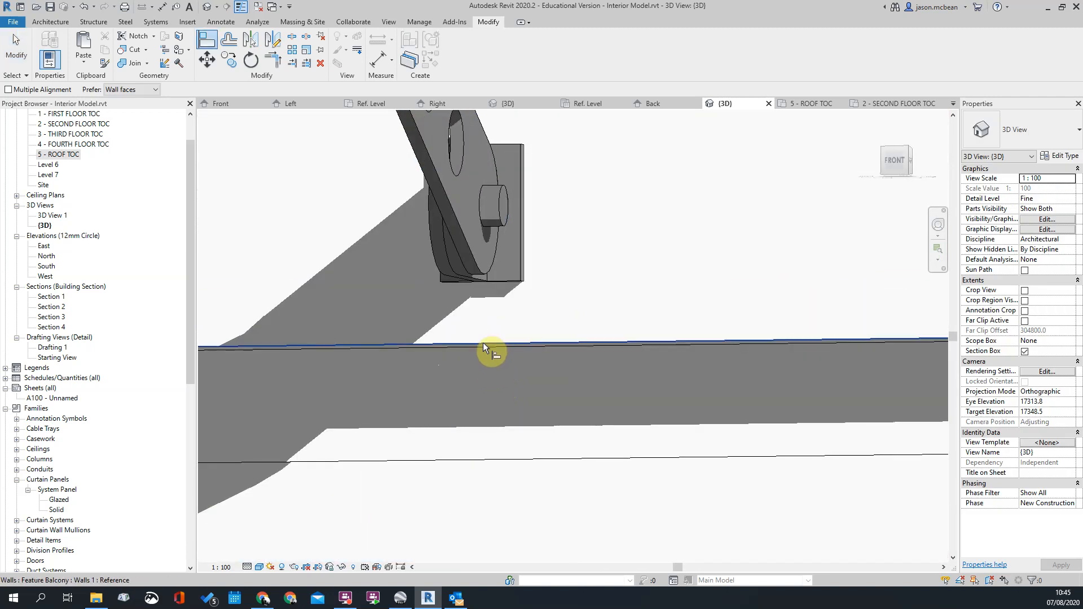
pyautogui.click(483, 344)
pyautogui.click(498, 282)
# Align the base of the bracket on the opposite courtyard side wall with the wall's lower ledge
pyautogui.scroll(-5, 584, 288)
pyautogui.keyDown('shift'); pyautogui.moveTo(620, 354); pyautogui.dragTo(358, 343, button='middle'); pyautogui.keyUp('shift')
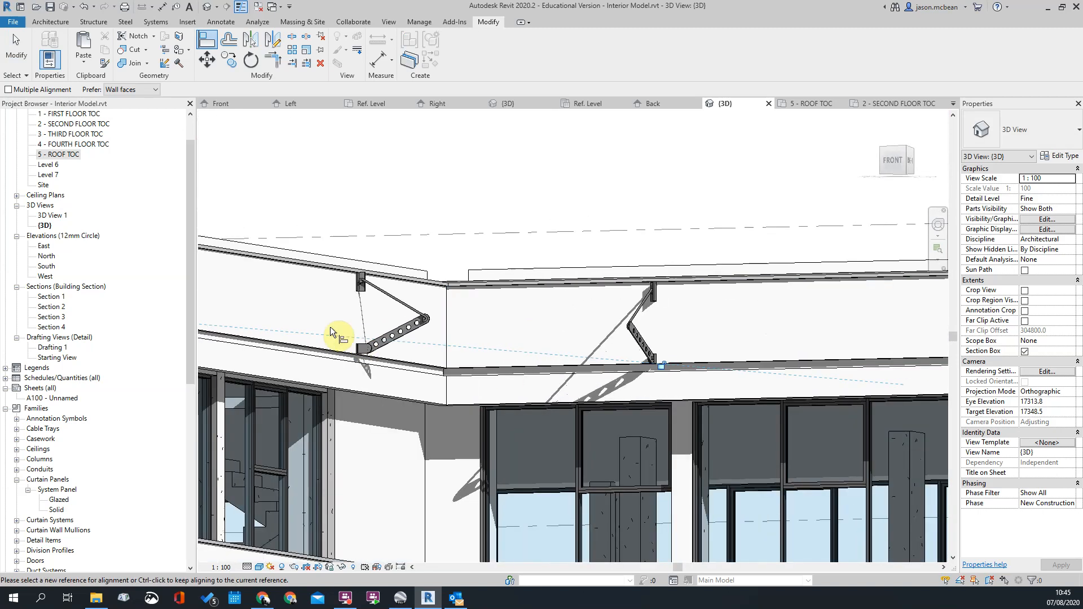
pyautogui.scroll(5, 416, 394)
pyautogui.scroll(-8, 398, 414)
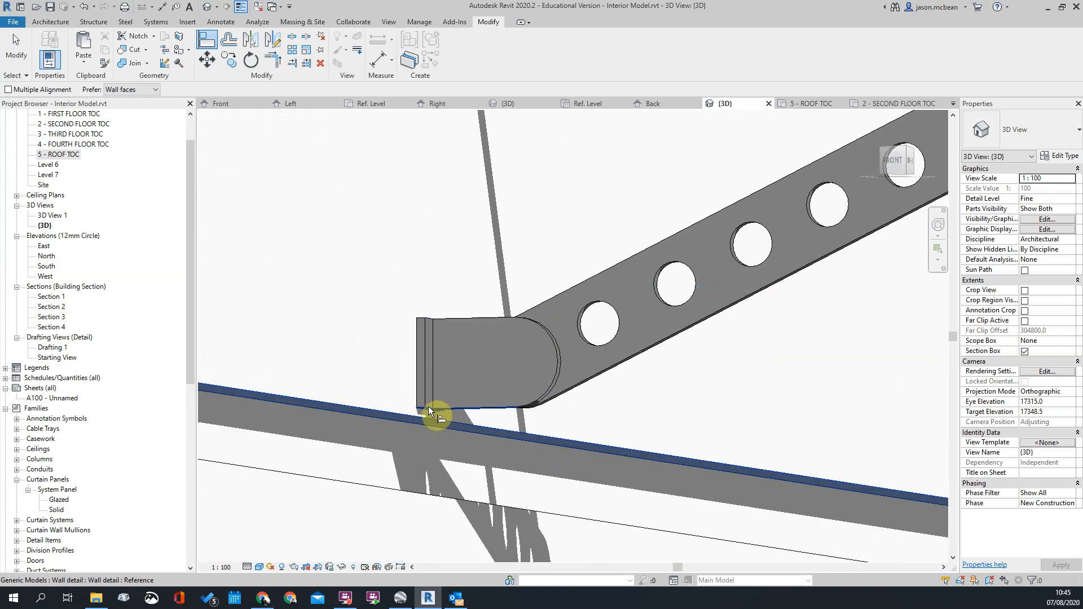
pyautogui.press('Escape')
pyautogui.press('Escape')
pyautogui.keyDown('shift'); pyautogui.moveTo(489, 403); pyautogui.dragTo(173, 184, button='middle'); pyautogui.keyUp('shift')
# In the 5 - ROOF TOC plan, array the front corner bracket along the courtyard-side wall to a second position near its back end
pyautogui.doubleClick(74, 156)
pyautogui.scroll(-3, 577, 305)
pyautogui.click(495, 299)
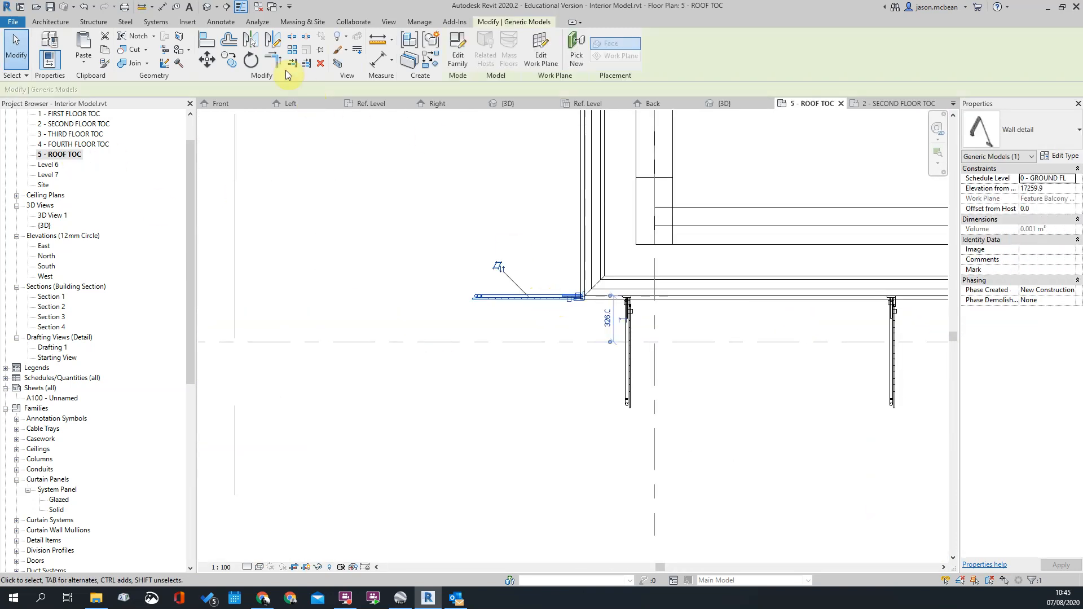
pyautogui.scroll(5, 587, 298)
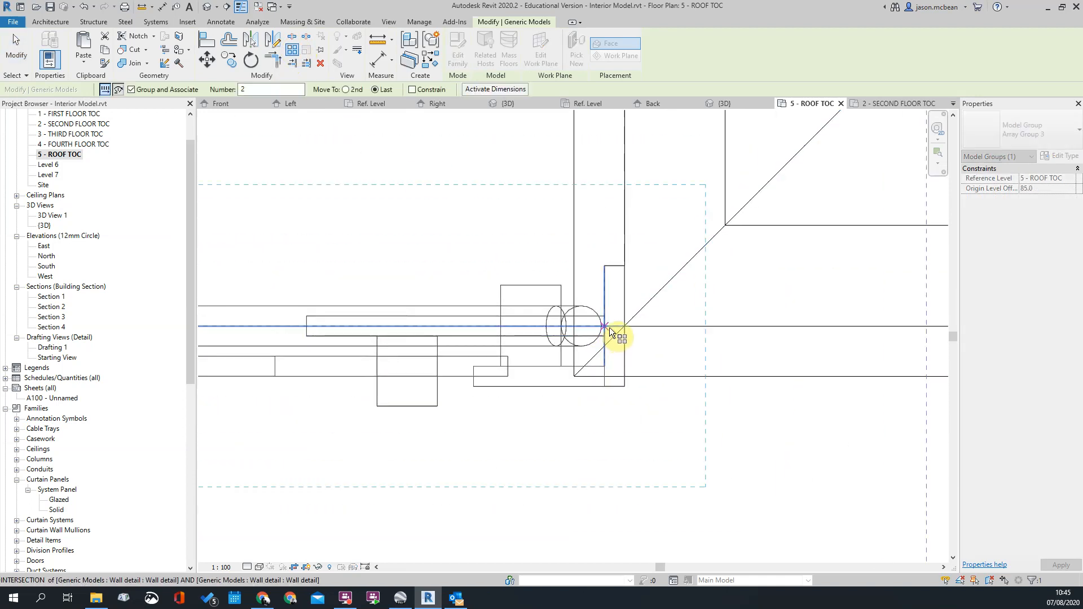
pyautogui.click(608, 328)
pyautogui.scroll(-7, 596, 425)
pyautogui.moveTo(627, 183); pyautogui.dragTo(614, 421, button='middle')
pyautogui.scroll(-4, 587, 234)
pyautogui.scroll(4, 600, 229)
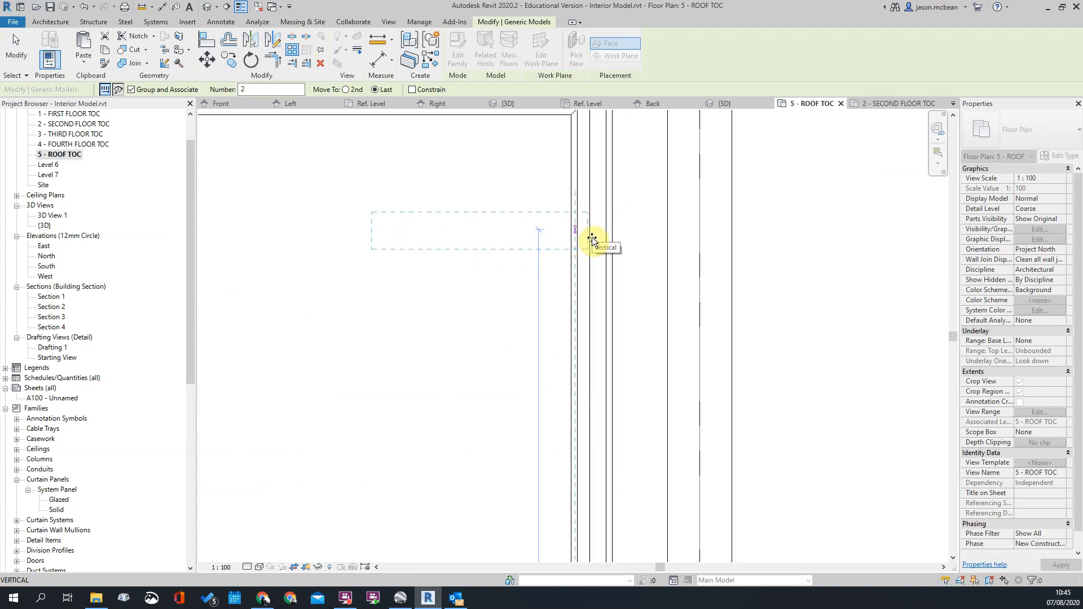
pyautogui.scroll(2, 593, 240)
pyautogui.click(559, 231)
pyautogui.press('Escape')
pyautogui.press('Escape')
# Set the courtyard-side wall's bracket array count to 3
pyautogui.scroll(-6, 593, 209)
pyautogui.scroll(-2, 558, 169)
pyautogui.scroll(6, 561, 396)
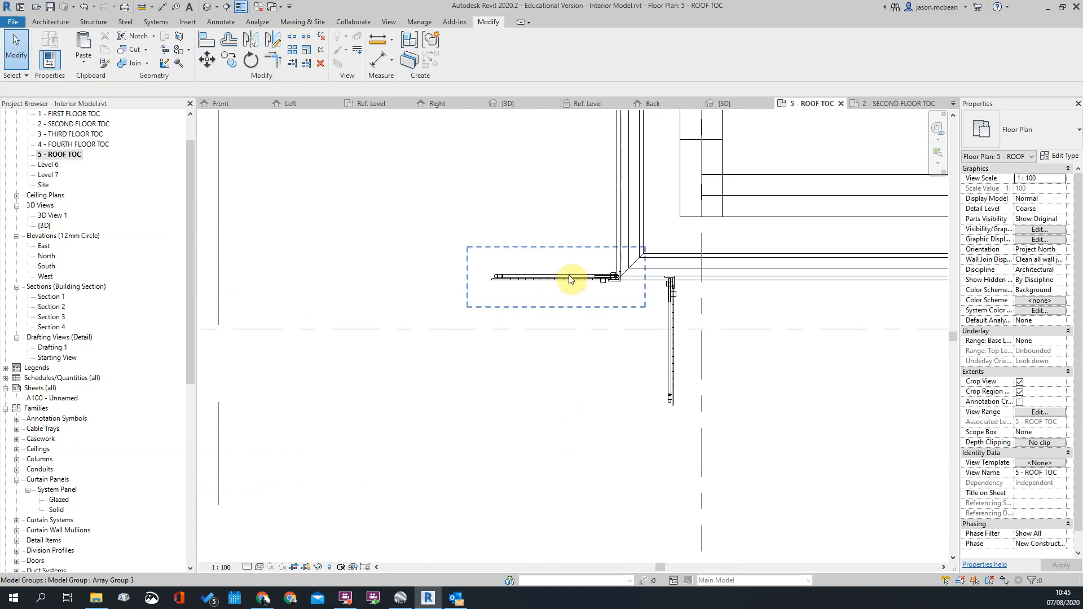
pyautogui.click(574, 286)
pyautogui.scroll(-7, 541, 375)
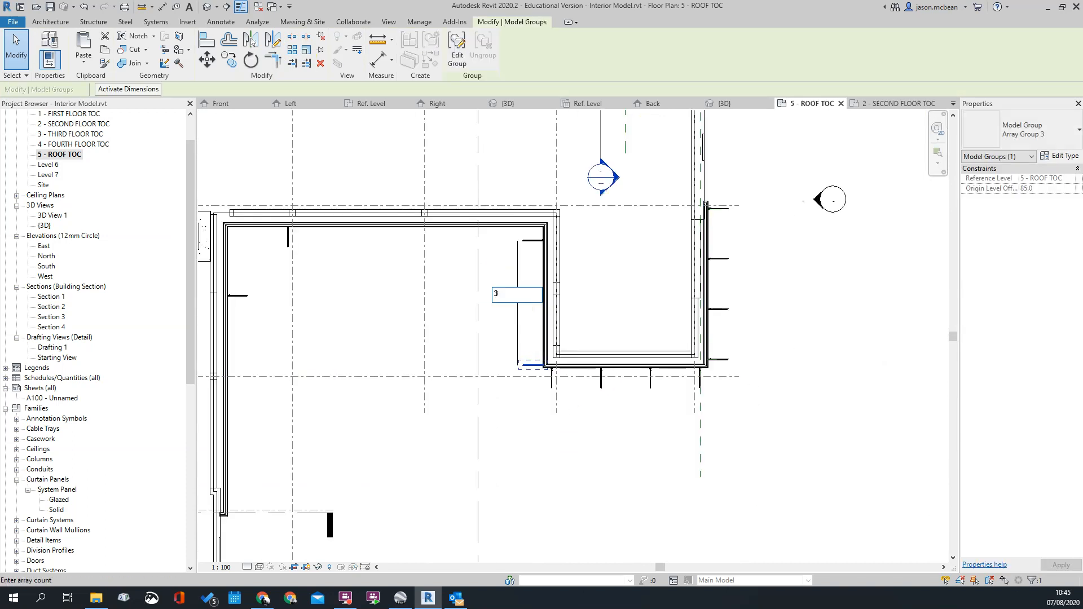
pyautogui.scroll(3, 549, 298)
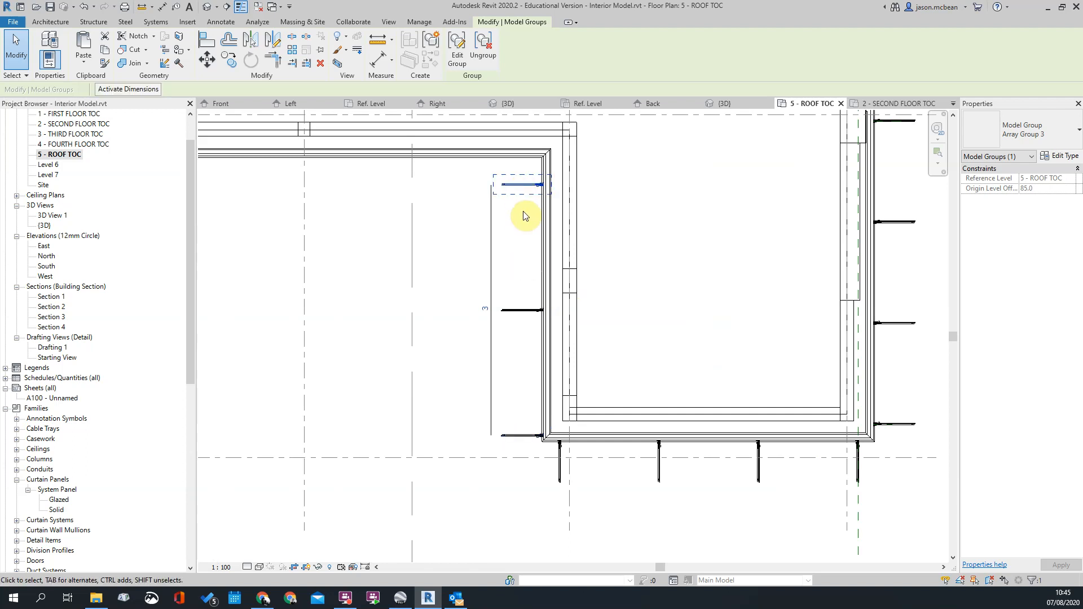
pyautogui.scroll(-4, 518, 215)
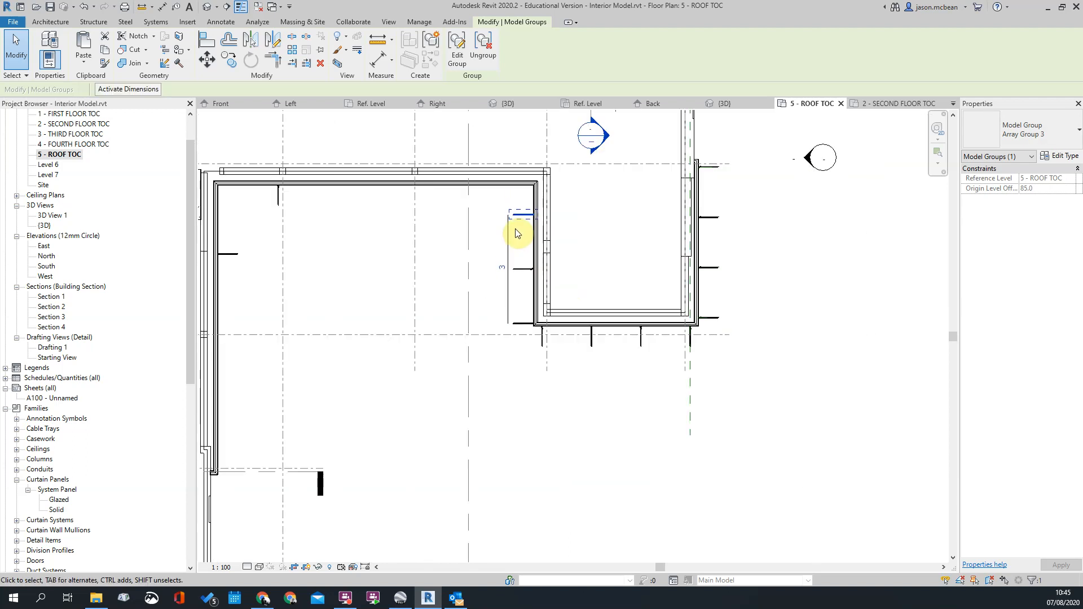
pyautogui.scroll(5, 527, 305)
pyautogui.press('Escape')
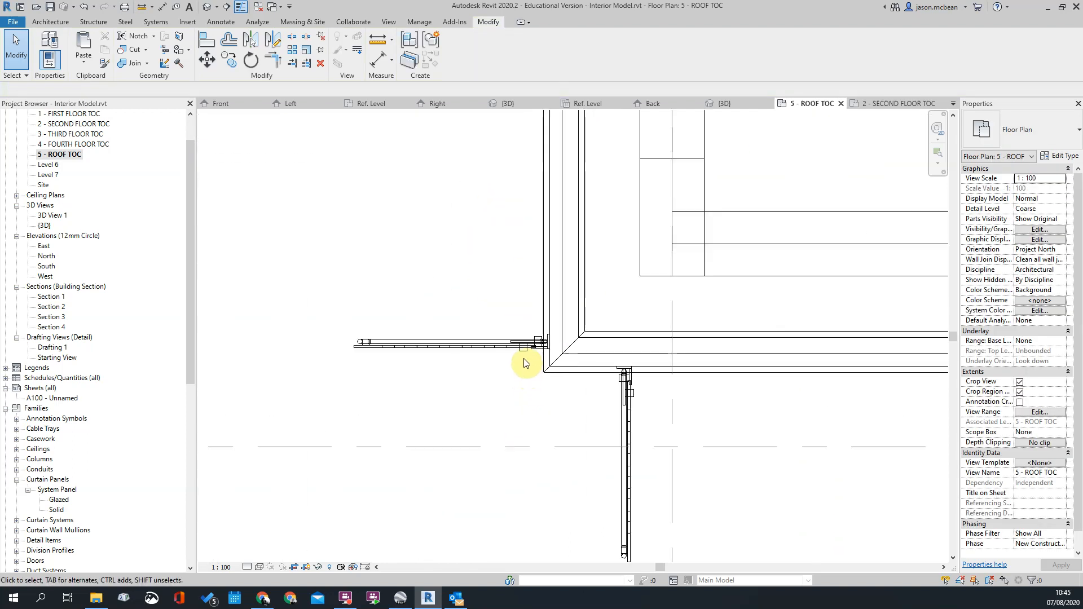
# Move the front-end bracket of the courtyard-side array to the corner with the front wall
pyautogui.scroll(5, 551, 354)
pyautogui.press('m')
pyautogui.press('v')
pyautogui.click(550, 305)
pyautogui.click(549, 419)
pyautogui.scroll(-4, 580, 413)
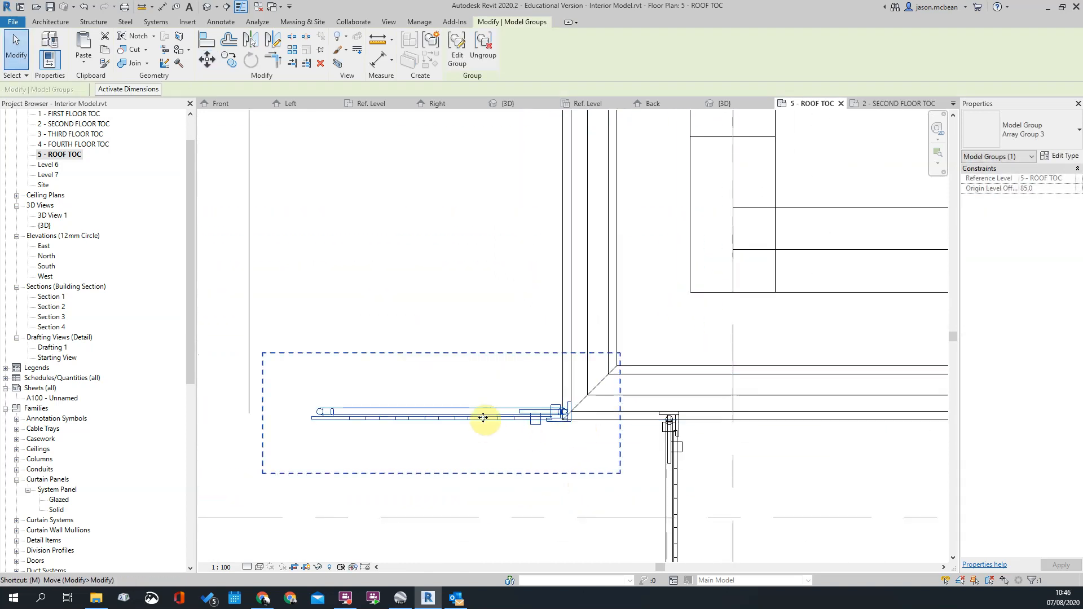
# Move the same corner bracket 300 mm along the courtyard-side wall, away from the front corner
pyautogui.press('m')
pyautogui.press('v')
pyautogui.click(492, 390)
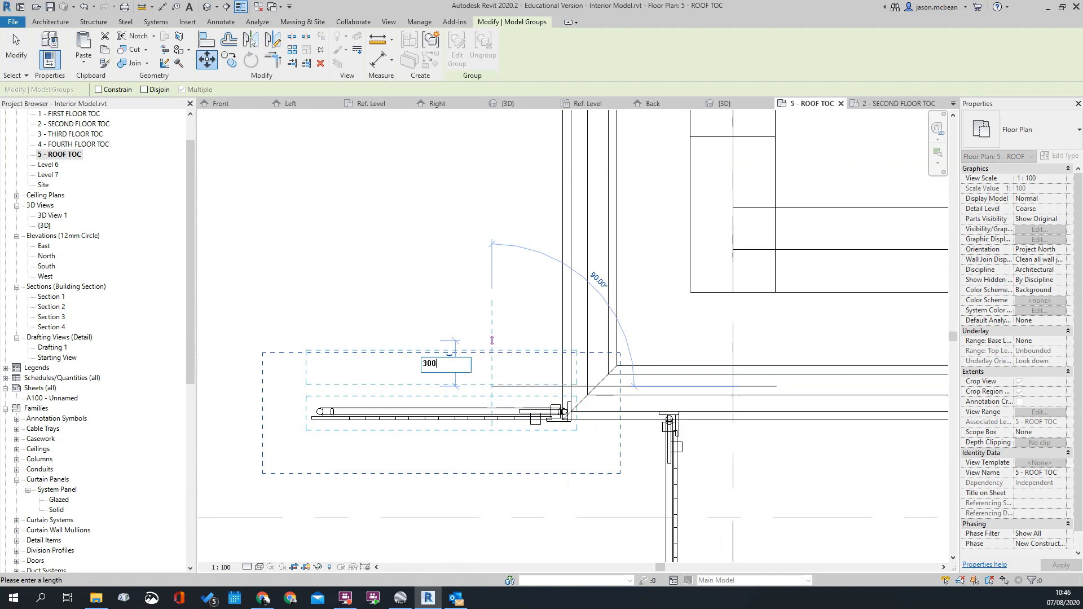
pyautogui.press('Return')
pyautogui.scroll(-4, 541, 407)
pyautogui.moveTo(556, 225); pyautogui.dragTo(583, 406, button='middle')
pyautogui.press('Escape')
# Move the bracket on the courtyard's recessed back wall along that wall, close to its corner with the three-bracket side wall
pyautogui.scroll(-3, 542, 277)
pyautogui.moveTo(434, 282); pyautogui.dragTo(564, 280, button='middle')
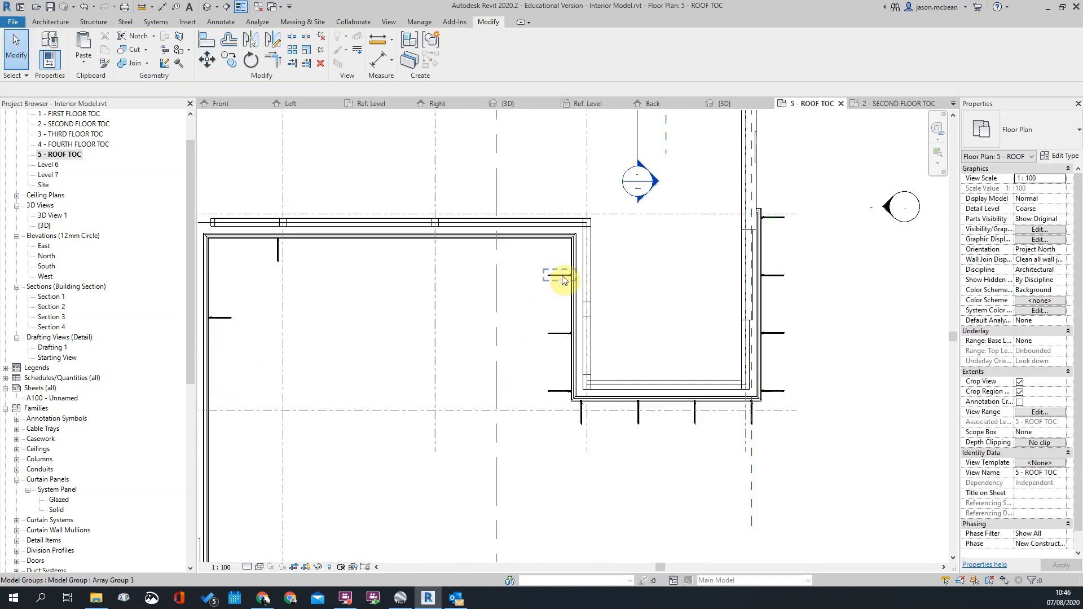
pyautogui.click(277, 255)
pyautogui.scroll(5, 285, 241)
pyautogui.press('m')
pyautogui.press('v')
pyautogui.scroll(4, 247, 225)
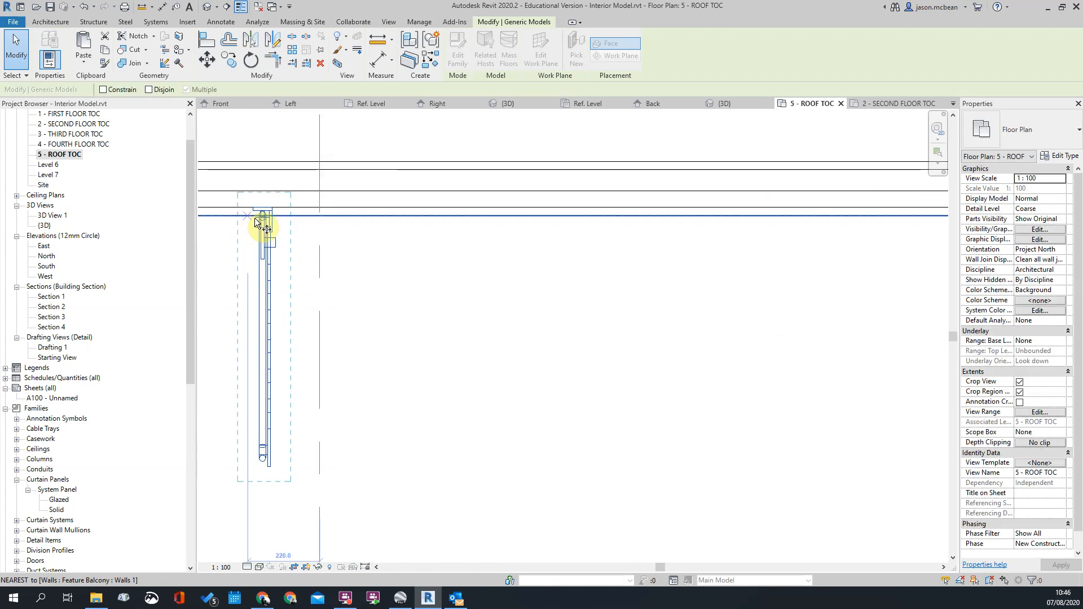
pyautogui.click(261, 207)
pyautogui.scroll(-4, 293, 249)
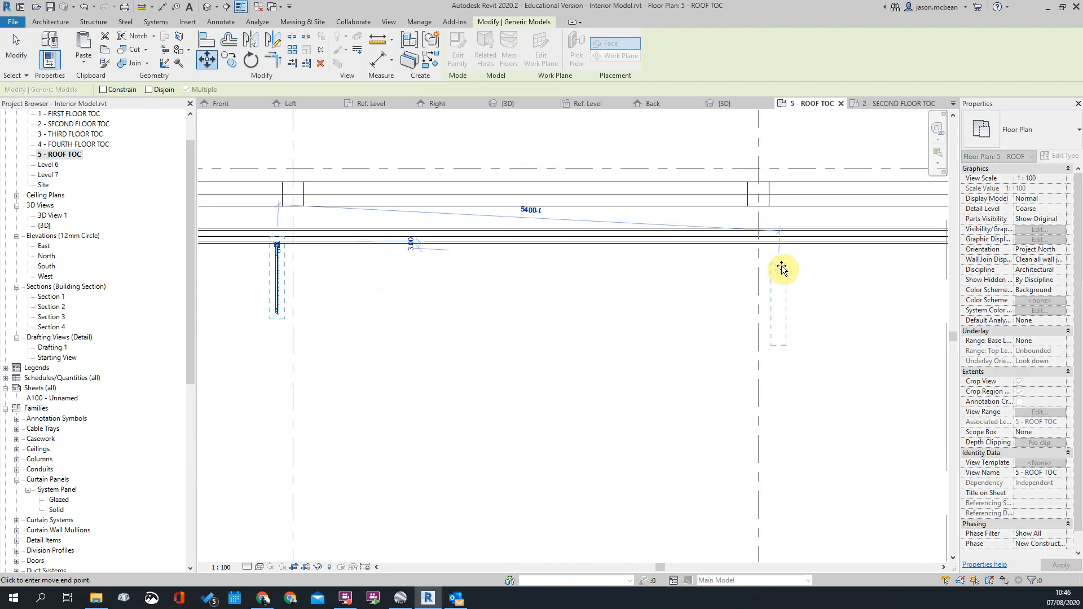
pyautogui.moveTo(779, 269); pyautogui.dragTo(477, 271, button='middle')
pyautogui.scroll(4, 755, 248)
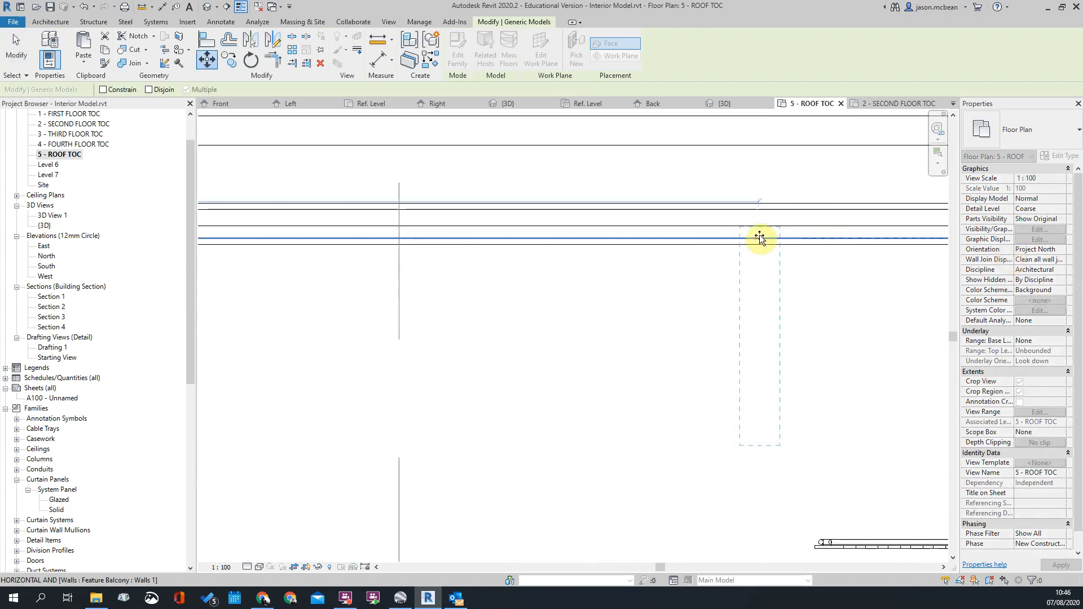
pyautogui.moveTo(824, 388); pyautogui.dragTo(625, 301, button='middle')
pyautogui.scroll(-1, 624, 301)
pyautogui.click(639, 359)
# Array the back wall bracket across to a second position near the stair-side corner
pyautogui.scroll(-2, 677, 339)
pyautogui.scroll(1, 577, 317)
pyautogui.click(623, 301)
pyautogui.scroll(-2, 705, 291)
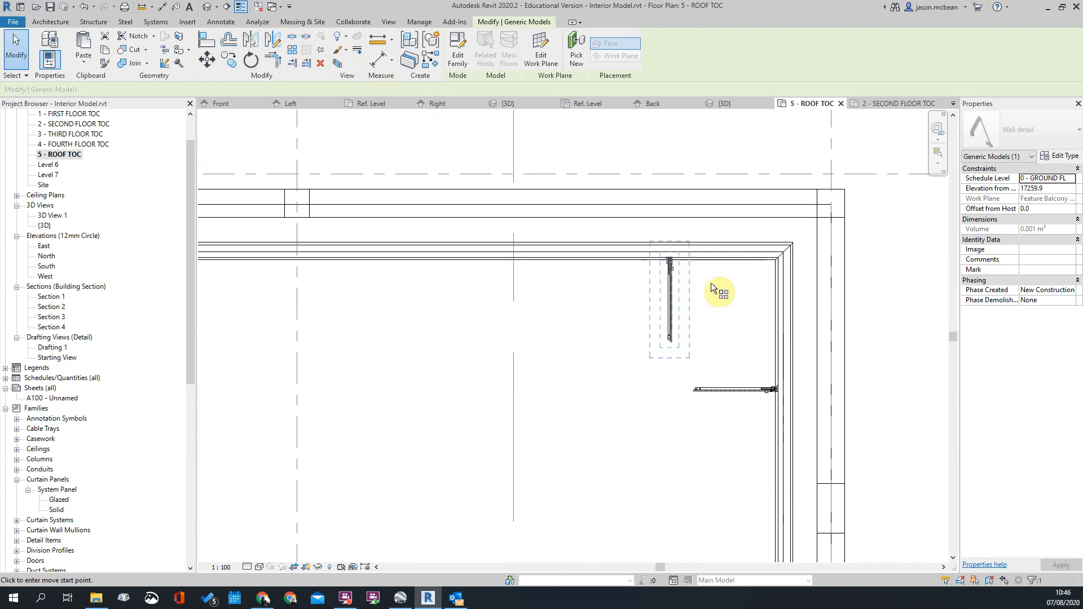
pyautogui.scroll(4, 669, 265)
pyautogui.press('a')
pyautogui.press('r')
pyautogui.scroll(-1, 705, 265)
pyautogui.scroll(-1, 413, 303)
pyautogui.scroll(3, 440, 261)
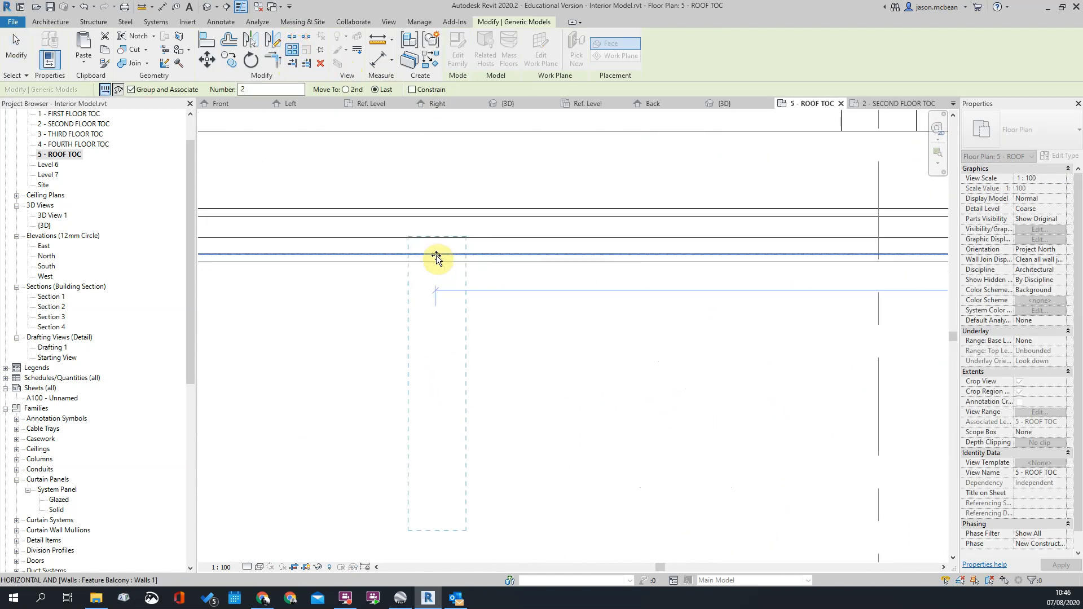
pyautogui.click(437, 257)
pyautogui.scroll(-6, 526, 299)
pyautogui.click(519, 353)
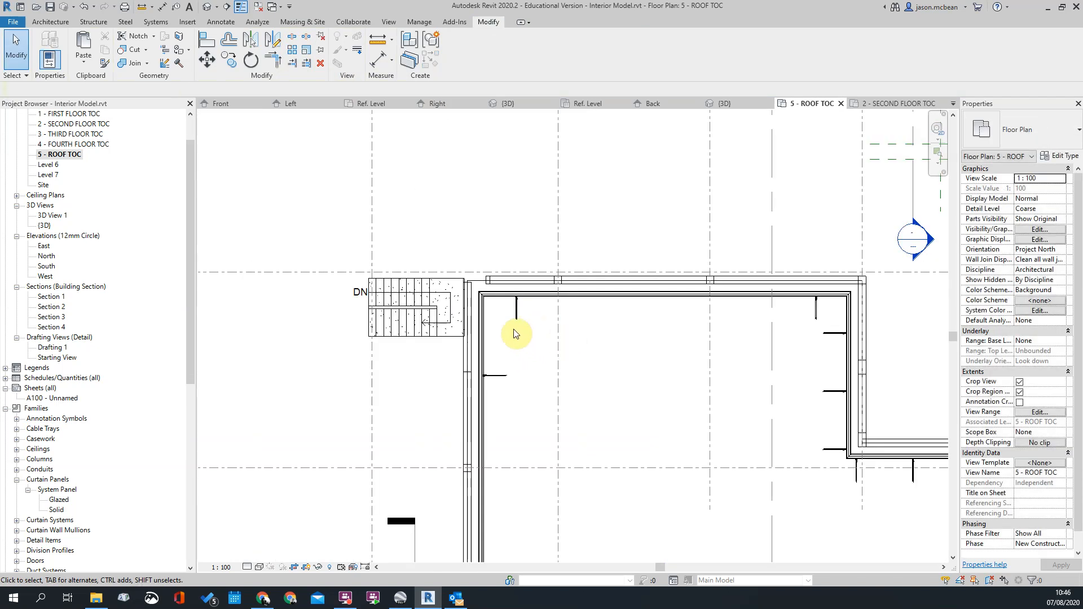
# Set the recessed back wall's bracket array count to 6
pyautogui.click(675, 296)
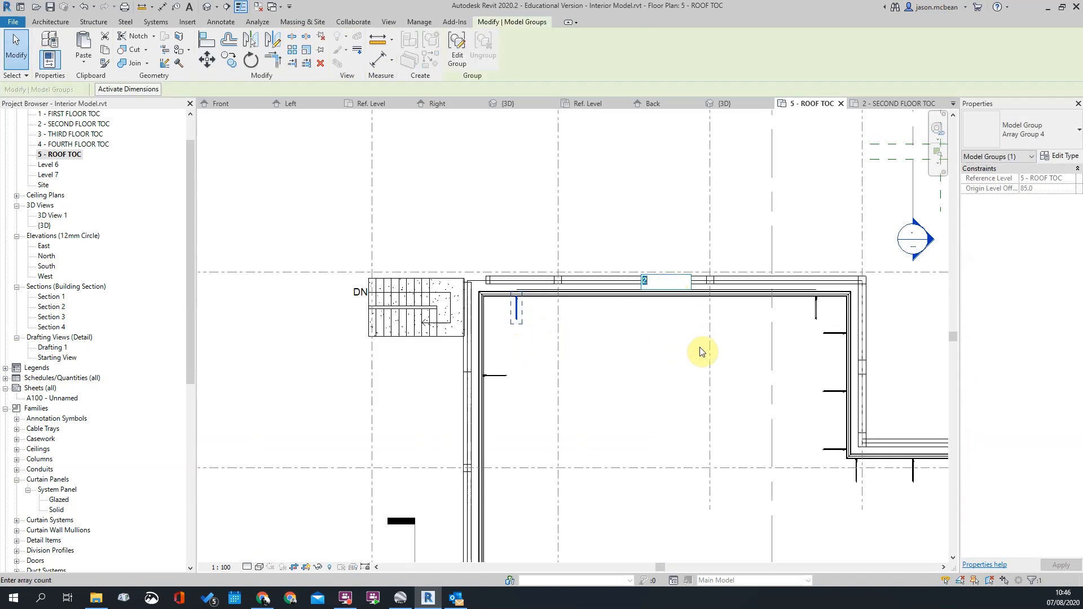
pyautogui.scroll(2, 773, 404)
pyautogui.click(720, 291)
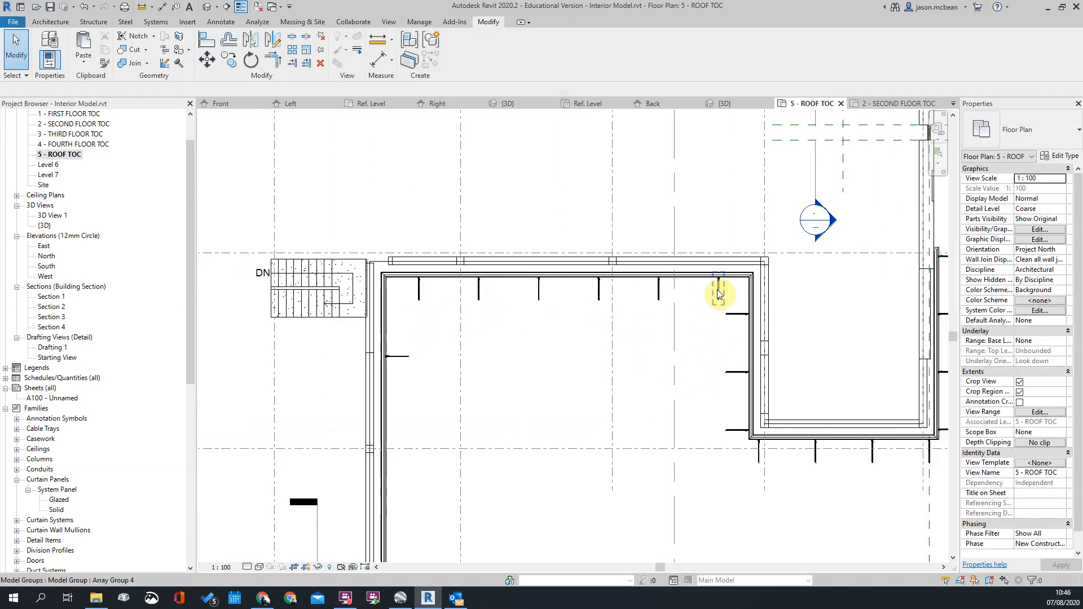
pyautogui.scroll(2, 726, 291)
pyautogui.click(718, 292)
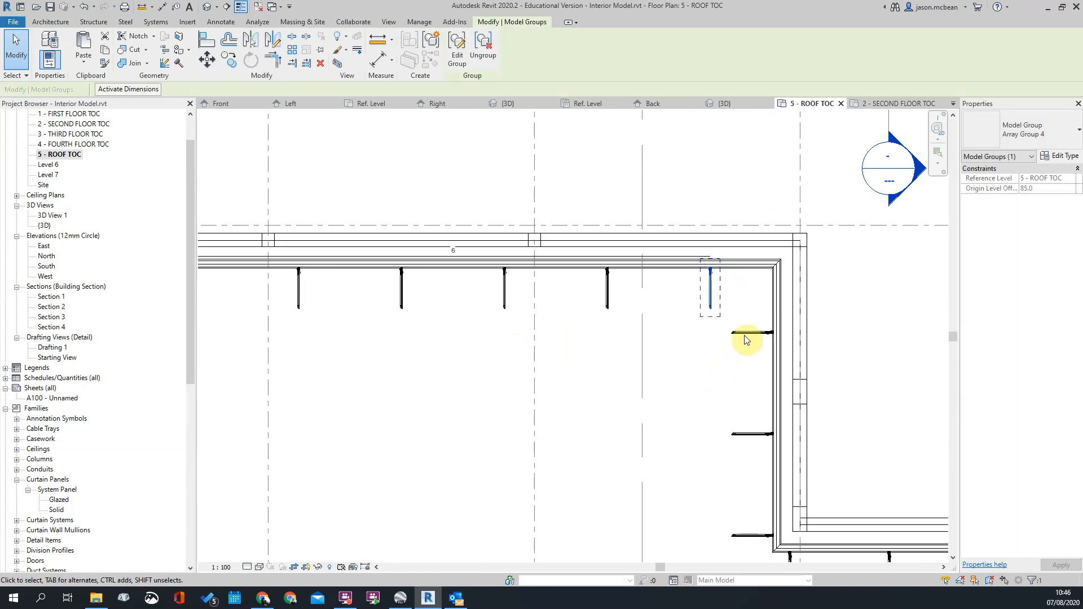
pyautogui.scroll(-2, 739, 361)
# Try to move the single bracket on the stair-side courtyard wall closer to the back wall corner
pyautogui.click(447, 285)
pyautogui.scroll(2, 480, 282)
pyautogui.scroll(-2, 468, 338)
pyautogui.click(431, 316)
pyautogui.scroll(3, 452, 373)
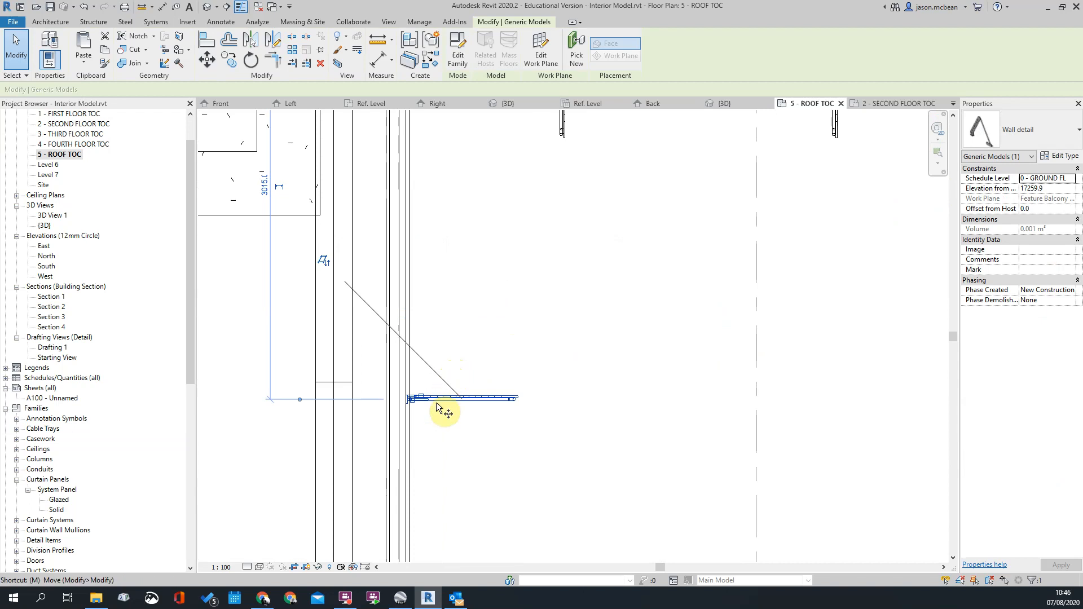
pyautogui.press('v')
pyautogui.scroll(5, 415, 404)
pyautogui.click(387, 389)
pyautogui.scroll(-5, 531, 455)
pyautogui.scroll(-3, 513, 366)
pyautogui.scroll(4, 449, 497)
pyautogui.click(449, 466)
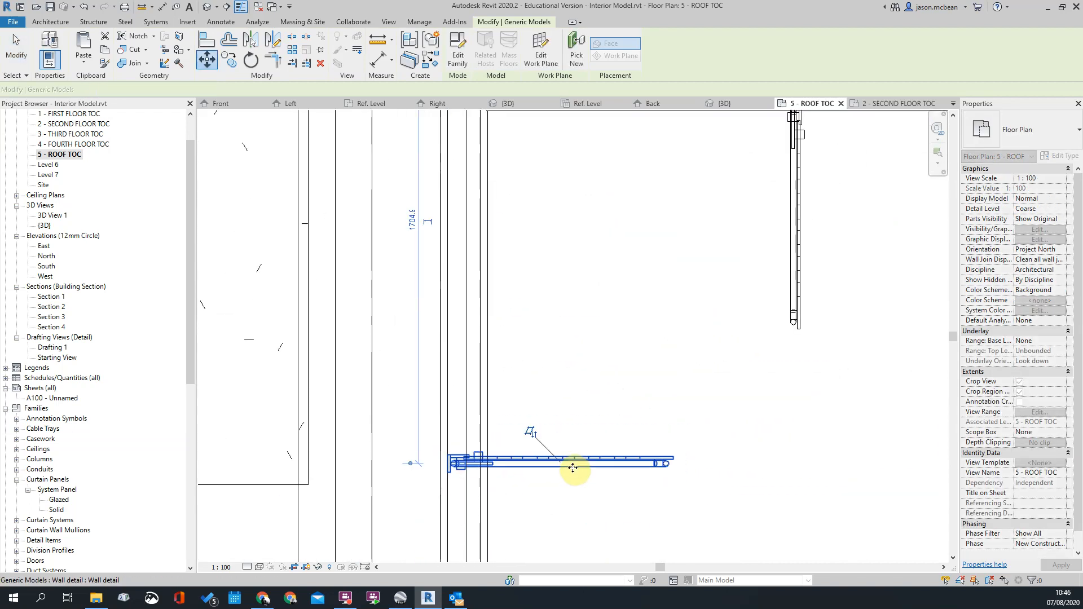
pyautogui.moveTo(576, 466); pyautogui.dragTo(587, 217)
pyautogui.moveTo(567, 519); pyautogui.dragTo(602, 169, button='middle')
pyautogui.scroll(-3, 586, 169)
pyautogui.scroll(3, 559, 351)
pyautogui.scroll(4, 532, 317)
# Move the stair-side wall's bracket along the wall face to just short of the back wall corner
pyautogui.click(535, 321)
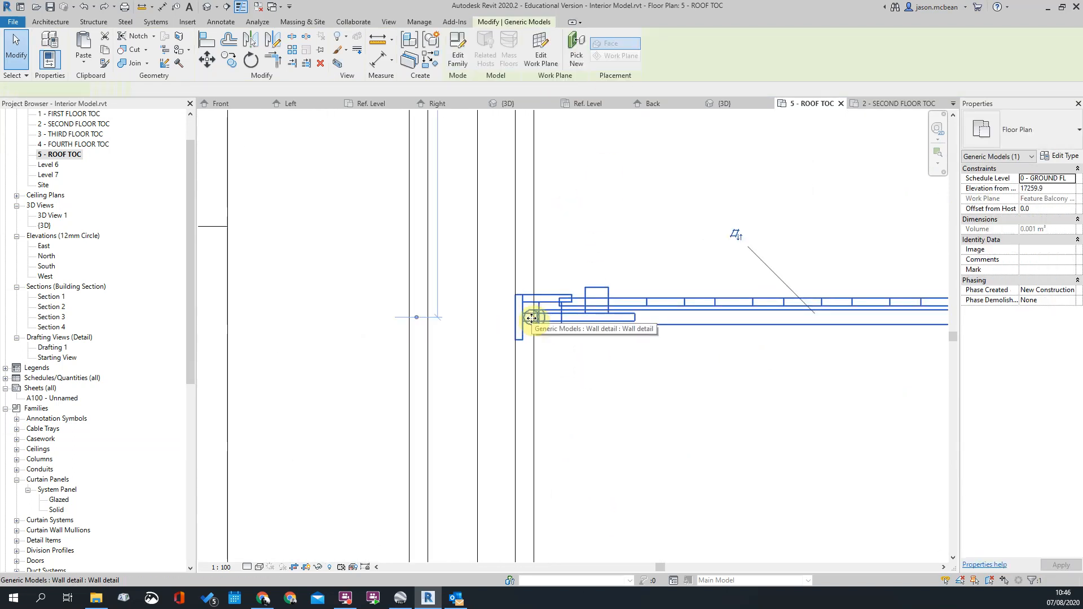
pyautogui.press('m')
pyautogui.press('v')
pyautogui.scroll(2, 518, 316)
pyautogui.click(519, 324)
pyautogui.scroll(-4, 520, 386)
pyautogui.scroll(-3, 519, 393)
pyautogui.moveTo(550, 227); pyautogui.dragTo(515, 448, button='middle')
pyautogui.scroll(-3, 515, 449)
pyautogui.scroll(4, 493, 311)
pyautogui.scroll(-3, 555, 307)
pyautogui.scroll(3, 524, 414)
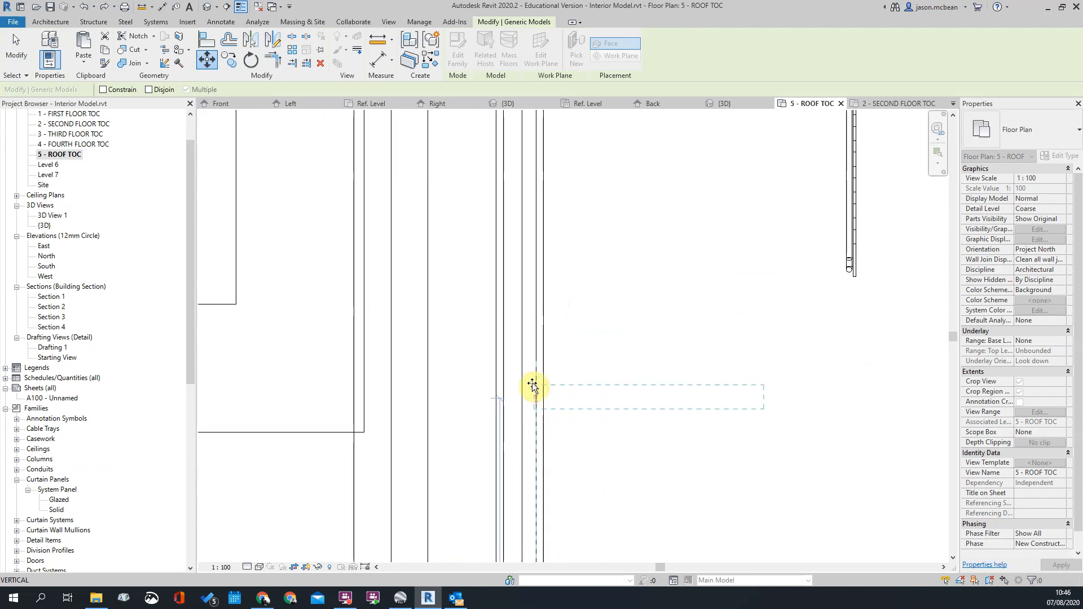
pyautogui.scroll(-3, 638, 227)
pyautogui.click(682, 375)
pyautogui.scroll(-3, 683, 377)
pyautogui.moveTo(701, 392); pyautogui.dragTo(532, 281, button='middle')
pyautogui.scroll(1, 485, 203)
# Array the stair-side wall's bracket along the wall to a second position at its front end corner
pyautogui.click(495, 219)
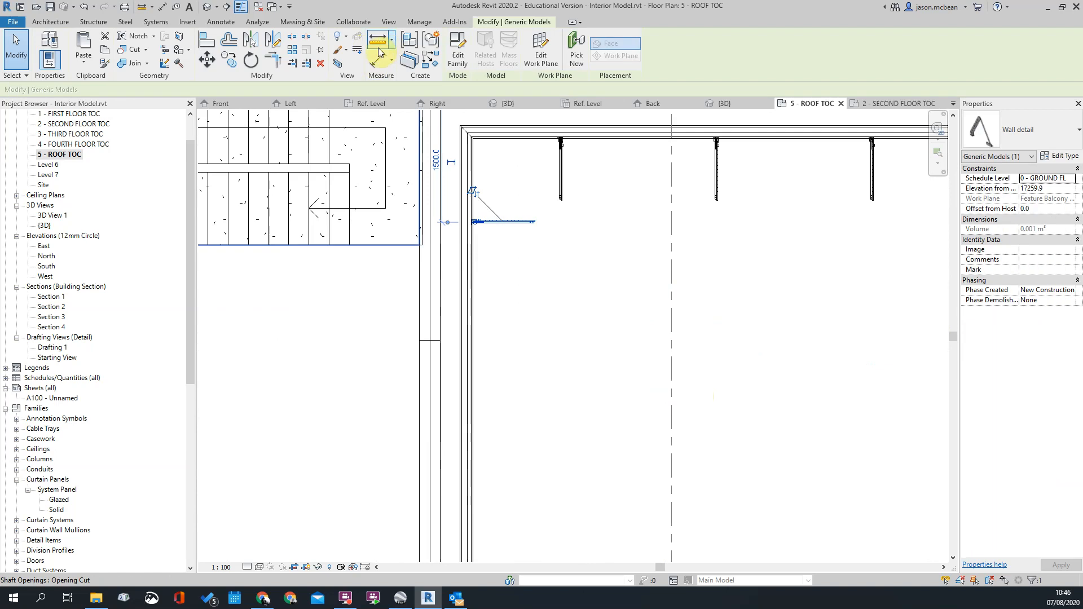
pyautogui.click(294, 55)
pyautogui.scroll(3, 461, 232)
pyautogui.click(476, 232)
pyautogui.scroll(-7, 475, 230)
pyautogui.moveTo(546, 485); pyautogui.dragTo(530, 168, button='middle')
pyautogui.scroll(4, 449, 558)
pyautogui.scroll(2, 477, 486)
pyautogui.click(460, 497)
pyautogui.scroll(1, 466, 493)
pyautogui.scroll(-1, 534, 492)
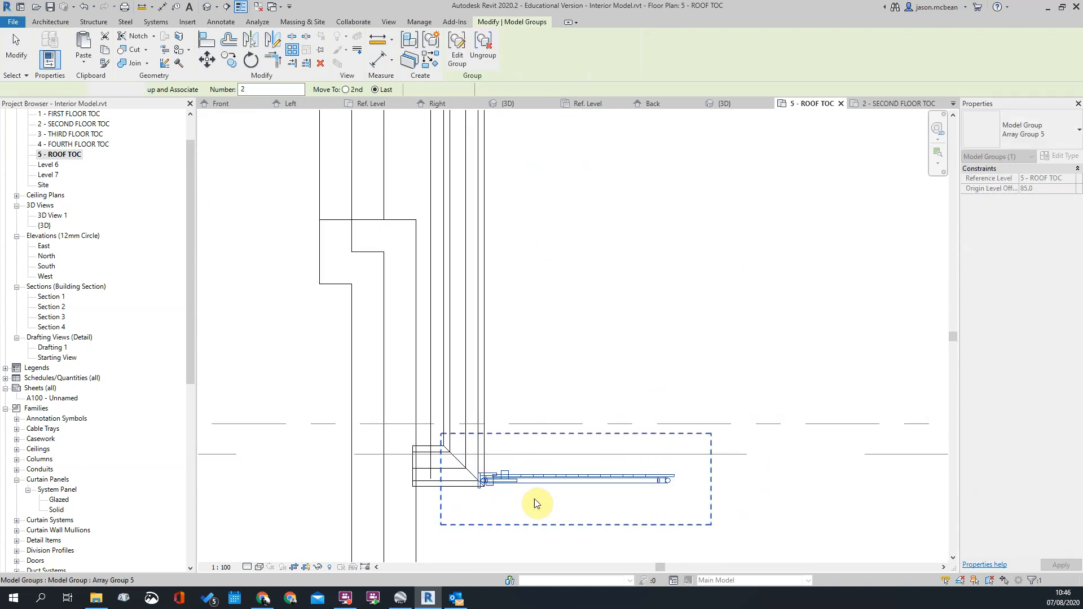
# Move the front-end bracket of the stair-side array 300 mm along the wall, away from the end corner
pyautogui.scroll(2, 537, 511)
pyautogui.press('m')
pyautogui.press('v')
pyautogui.click(557, 520)
pyautogui.write('30')
pyautogui.press('Return')
pyautogui.scroll(-3, 558, 428)
pyautogui.press('Escape')
# Set the stair-side wall's bracket array count to 6
pyautogui.scroll(-4, 587, 291)
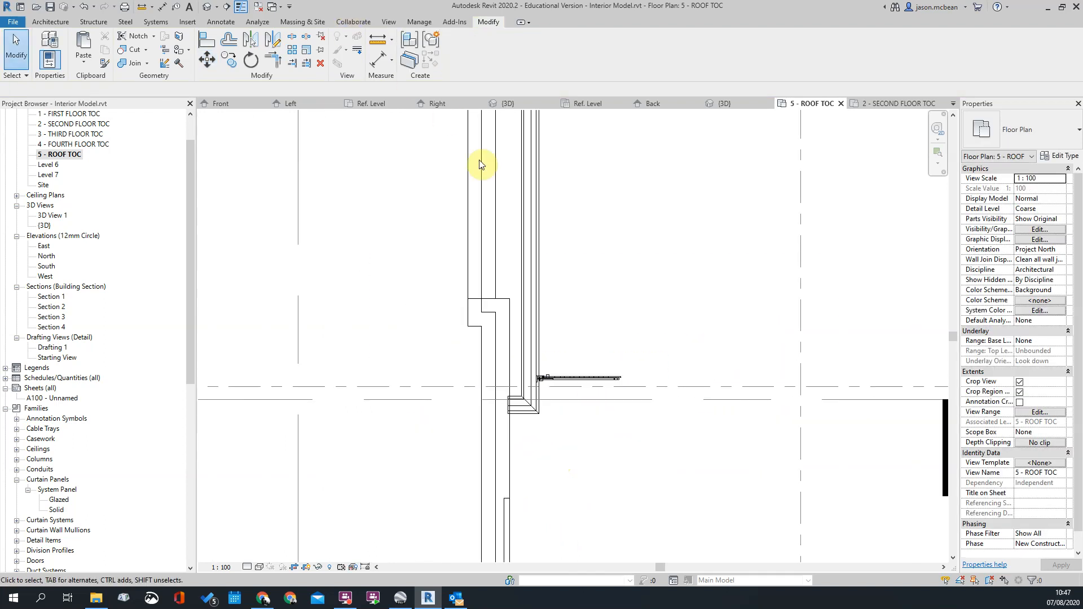
pyautogui.click(567, 318)
pyautogui.scroll(2, 515, 401)
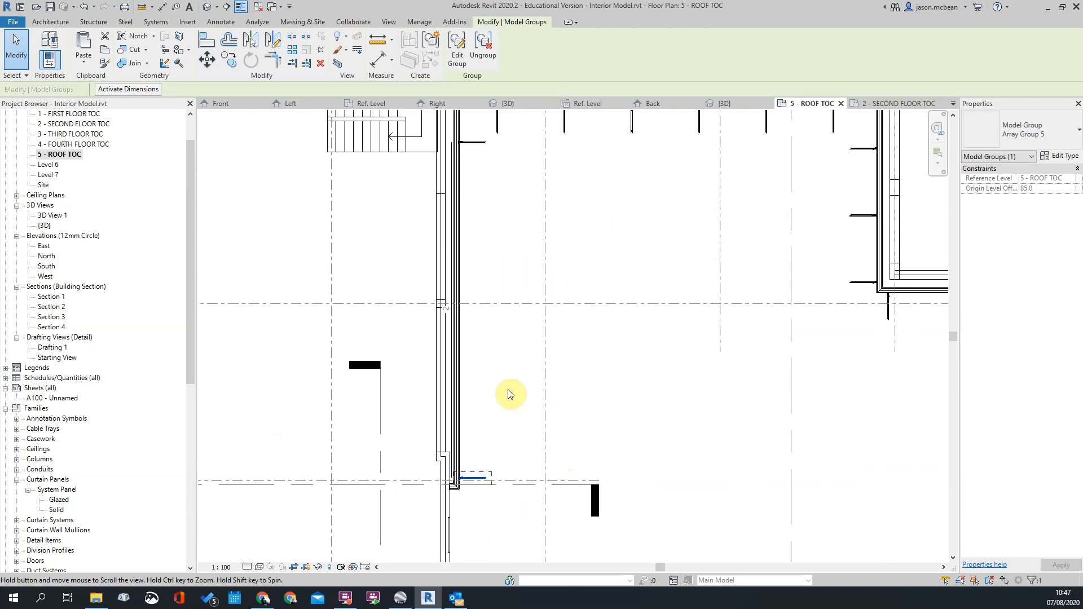
pyautogui.write('6')
pyautogui.press('Return')
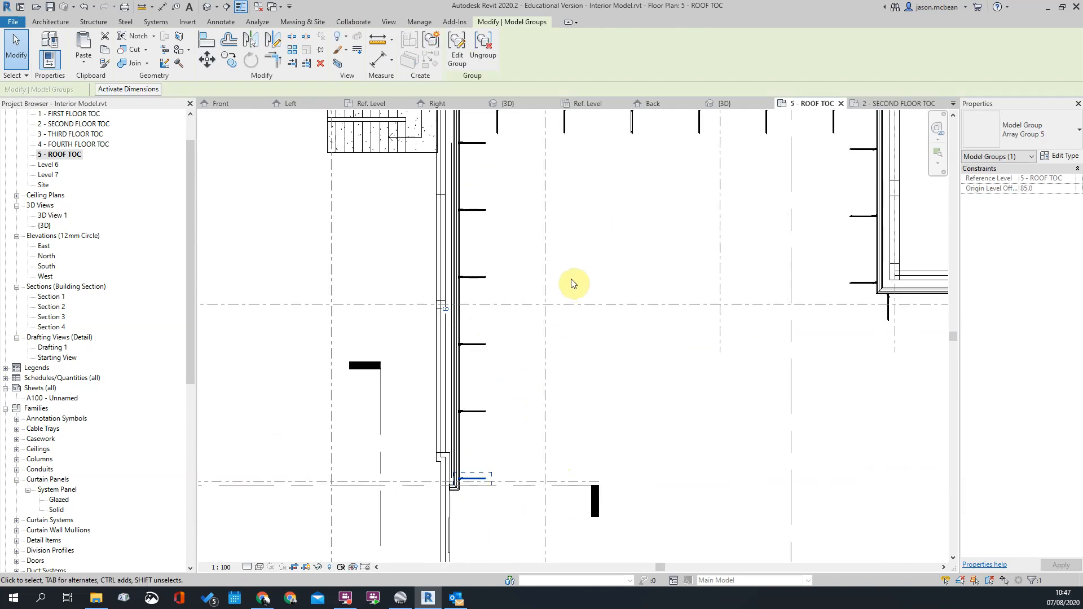
pyautogui.scroll(-5, 575, 276)
pyautogui.press('Escape')
# Open the 3D view at the side wall brackets and start an in-place component in the Generic Models category
pyautogui.scroll(3, 679, 232)
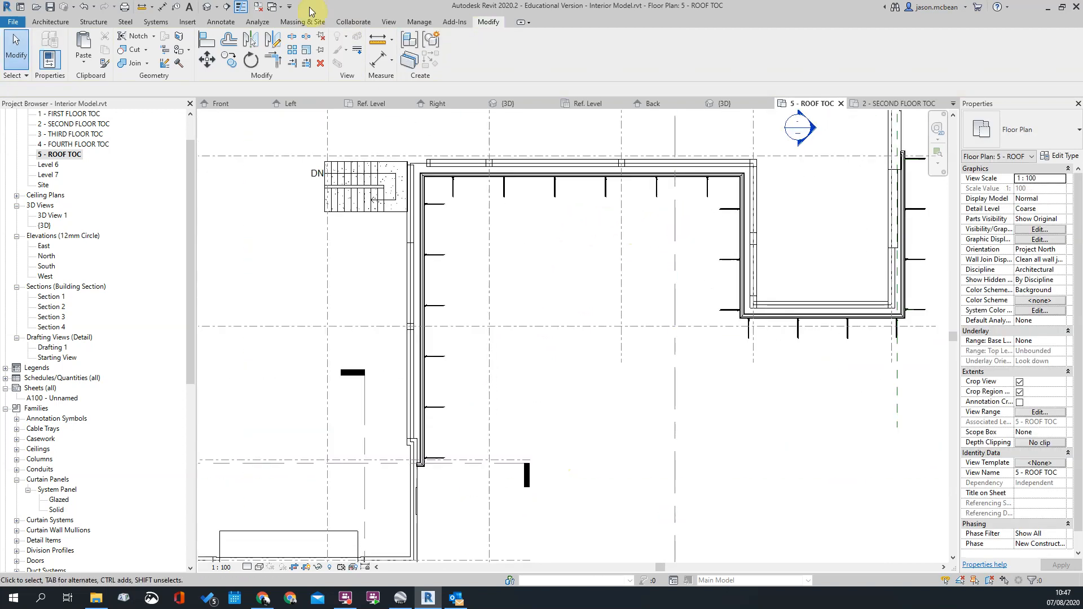
pyautogui.click(206, 7)
pyautogui.keyDown('shift'); pyautogui.moveTo(587, 394); pyautogui.dragTo(544, 393, button='middle'); pyautogui.keyUp('shift')
pyautogui.scroll(6, 459, 357)
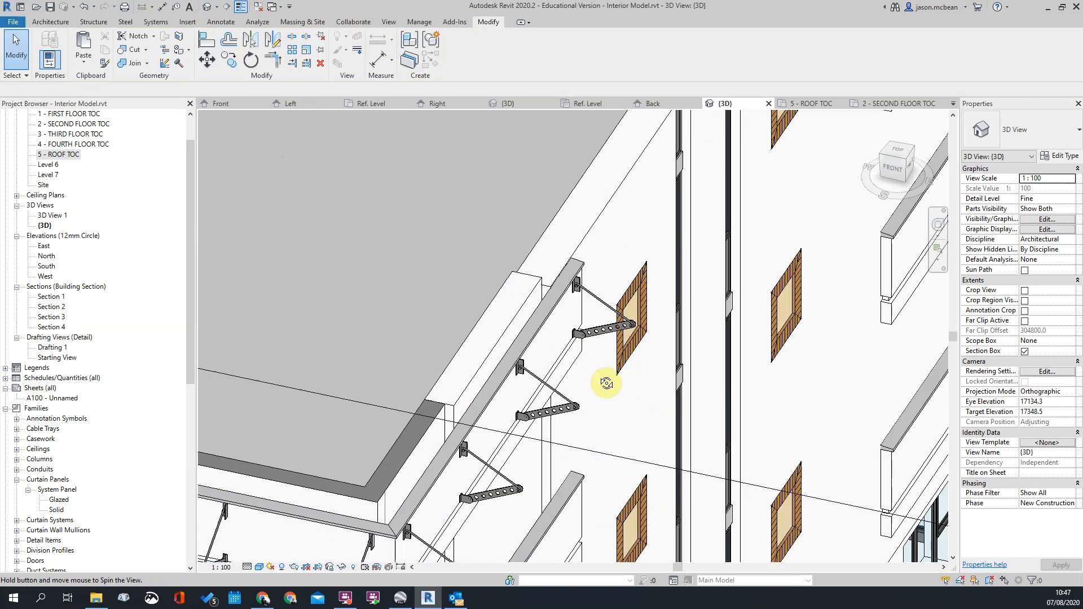
pyautogui.keyDown('shift'); pyautogui.moveTo(613, 393); pyautogui.dragTo(498, 282, button='middle'); pyautogui.keyUp('shift')
pyautogui.scroll(-2, 498, 282)
pyautogui.click(54, 22)
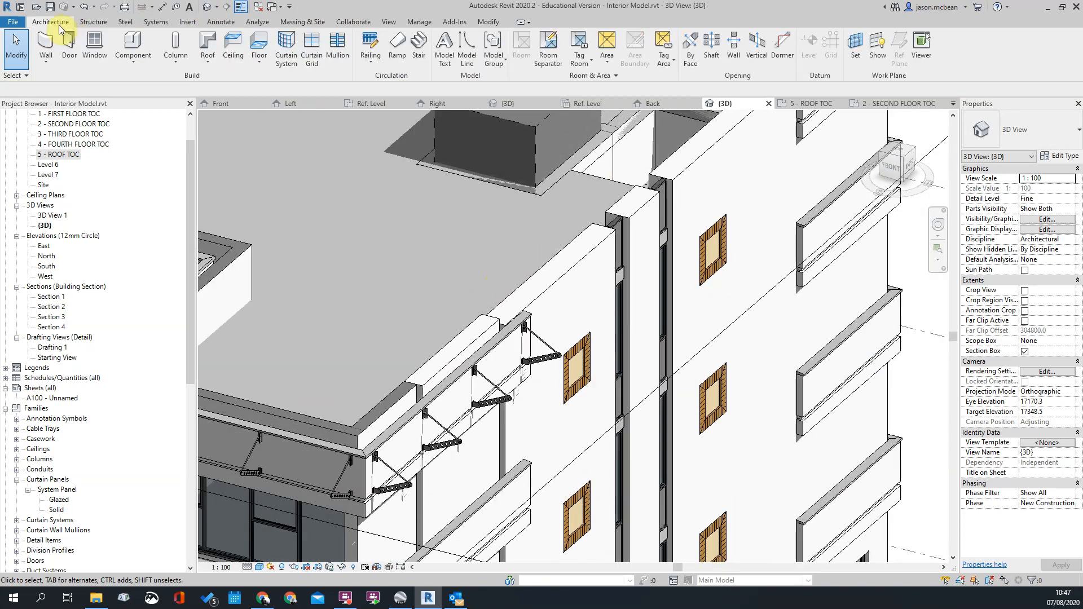
pyautogui.click(132, 62)
pyautogui.click(151, 111)
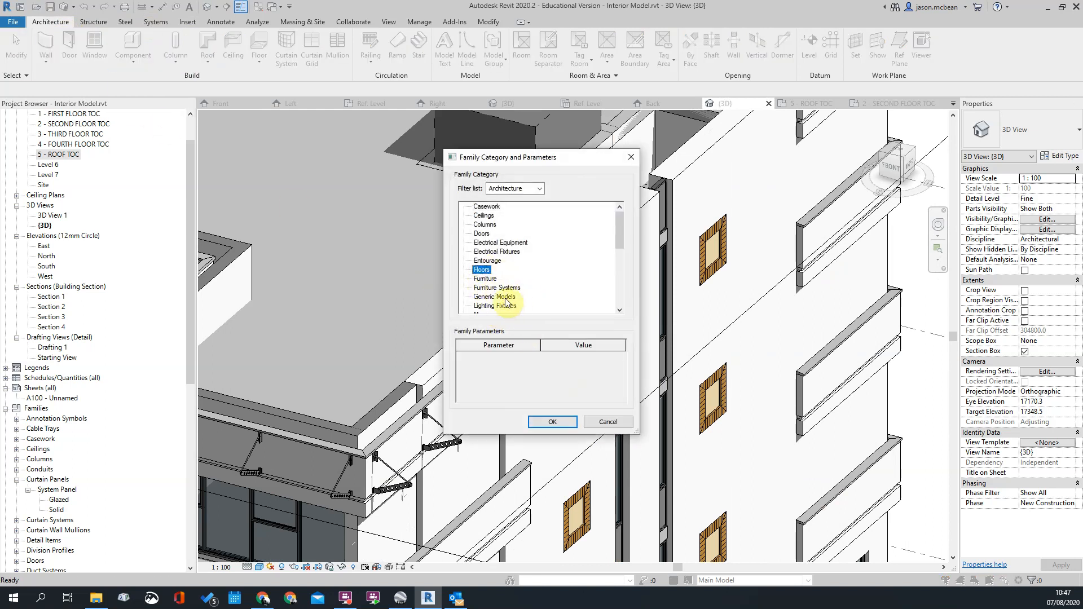
pyautogui.click(552, 421)
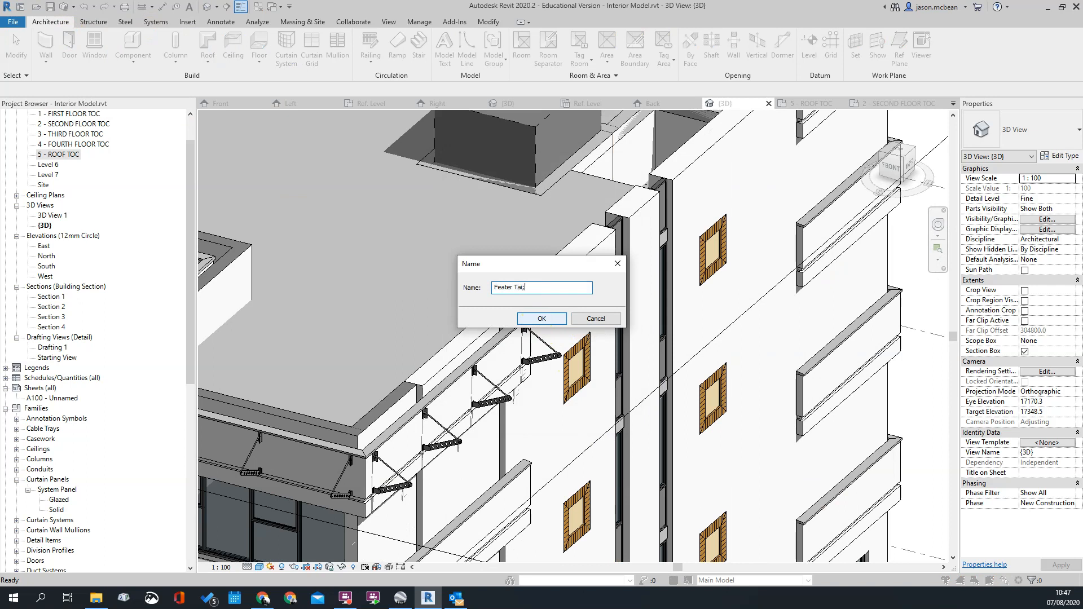
# Name the in-place component "Feater Rail"
pyautogui.click(541, 318)
pyautogui.click(543, 314)
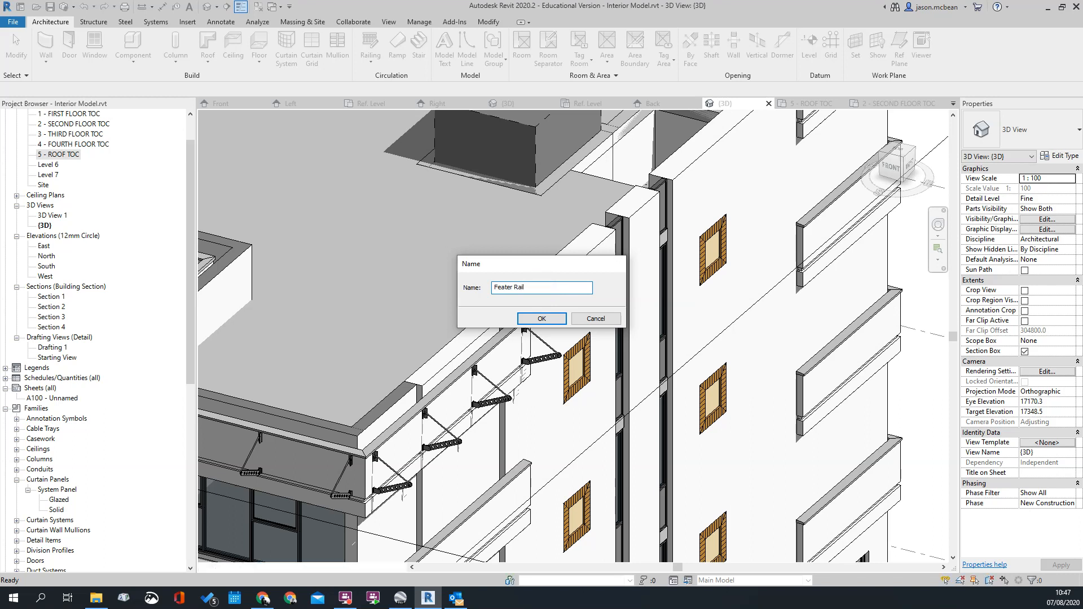
pyautogui.write('Feater Rail')
pyautogui.click(542, 317)
# Start a sweep with a picked path and pick the top balcony's ledge edges on the side wall and front wall
pyautogui.scroll(3, 510, 352)
pyautogui.scroll(-4, 556, 333)
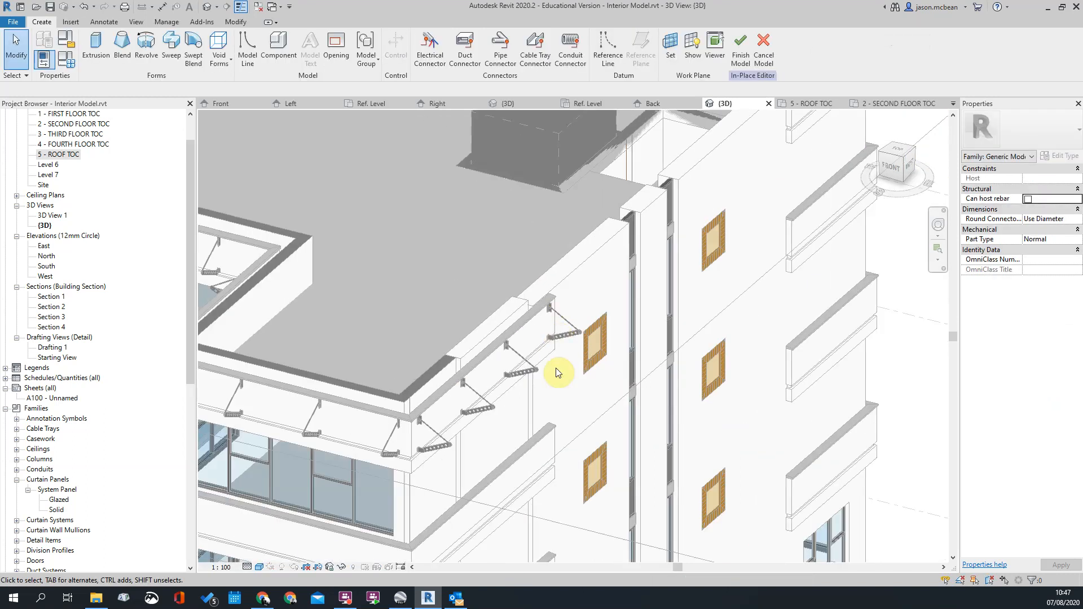
pyautogui.scroll(4, 557, 342)
pyautogui.scroll(-3, 657, 208)
pyautogui.scroll(5, 585, 316)
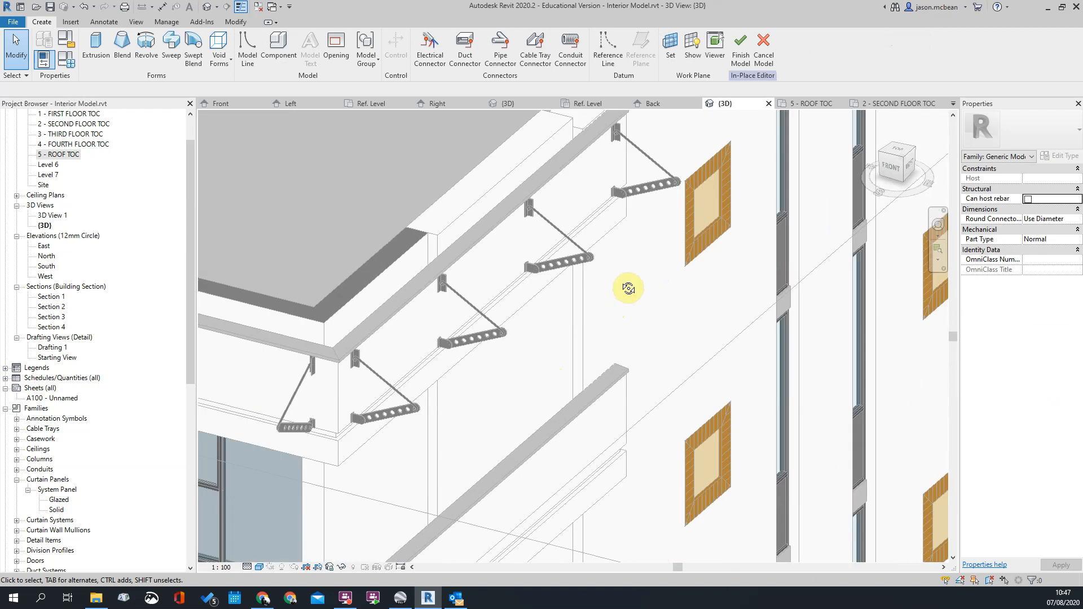
pyautogui.click(174, 49)
pyautogui.click(492, 60)
pyautogui.scroll(4, 487, 297)
pyautogui.scroll(-5, 664, 214)
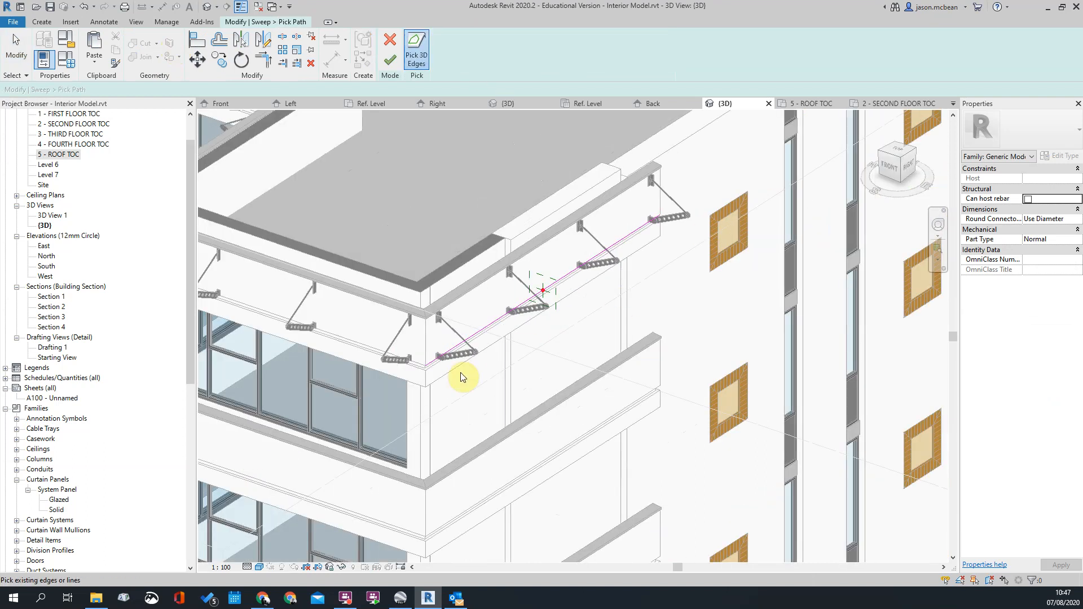
pyautogui.scroll(4, 417, 345)
pyautogui.click(428, 323)
# Extend the sweep path along the ledge edges of the courtyard return wall and the courtyard's back wall
pyautogui.scroll(-3, 731, 332)
pyautogui.scroll(-2, 732, 331)
pyautogui.keyDown('shift'); pyautogui.moveTo(432, 316); pyautogui.dragTo(506, 379, button='middle'); pyautogui.keyUp('shift')
pyautogui.scroll(4, 518, 219)
pyautogui.scroll(2, 519, 188)
pyautogui.click(520, 186)
pyautogui.scroll(-4, 520, 186)
pyautogui.moveTo(520, 186); pyautogui.dragTo(480, 287, button='middle')
pyautogui.scroll(2, 534, 129)
pyautogui.scroll(1, 533, 128)
pyautogui.click(527, 189)
pyautogui.scroll(-4, 698, 270)
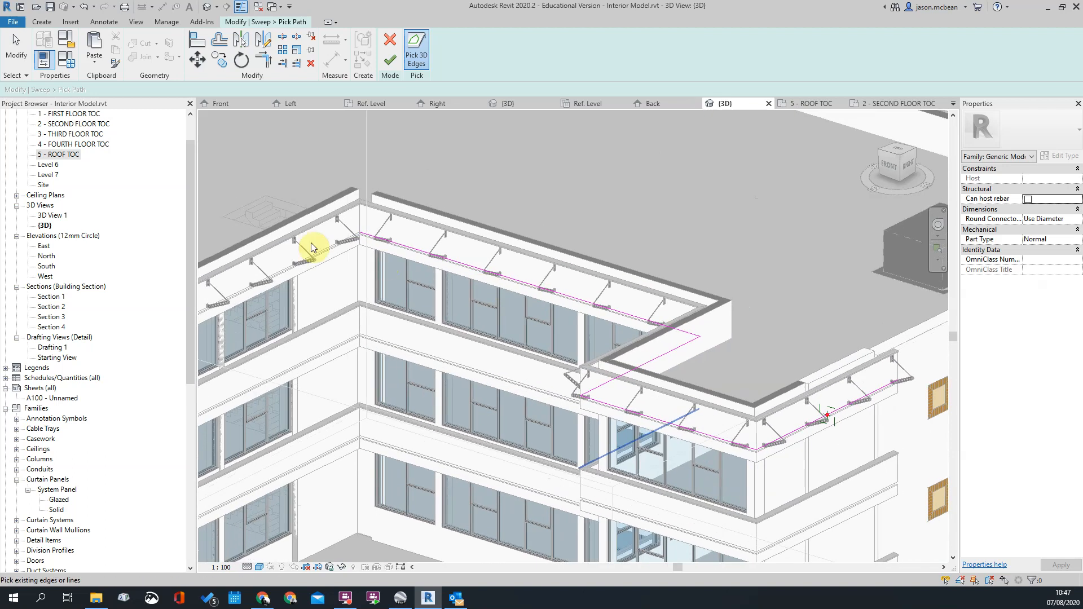
# Add the stair-side wall's ledge edge to the sweep path and finish the path
pyautogui.scroll(5, 334, 242)
pyautogui.click(357, 269)
pyautogui.scroll(-5, 520, 185)
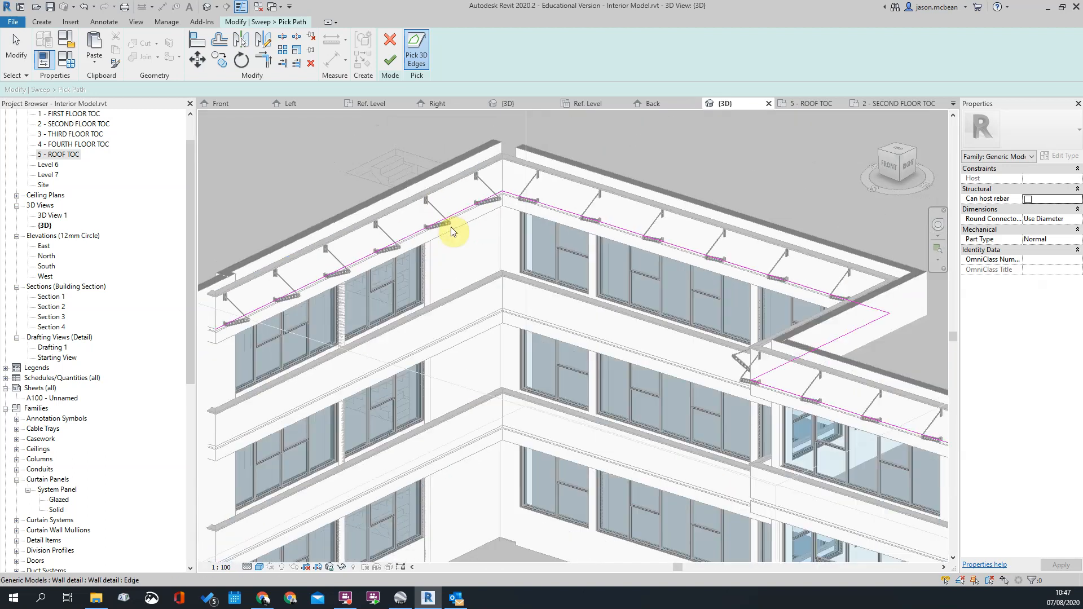
pyautogui.scroll(-3, 376, 302)
pyautogui.moveTo(593, 352); pyautogui.dragTo(583, 354, button='middle')
pyautogui.scroll(4, 586, 350)
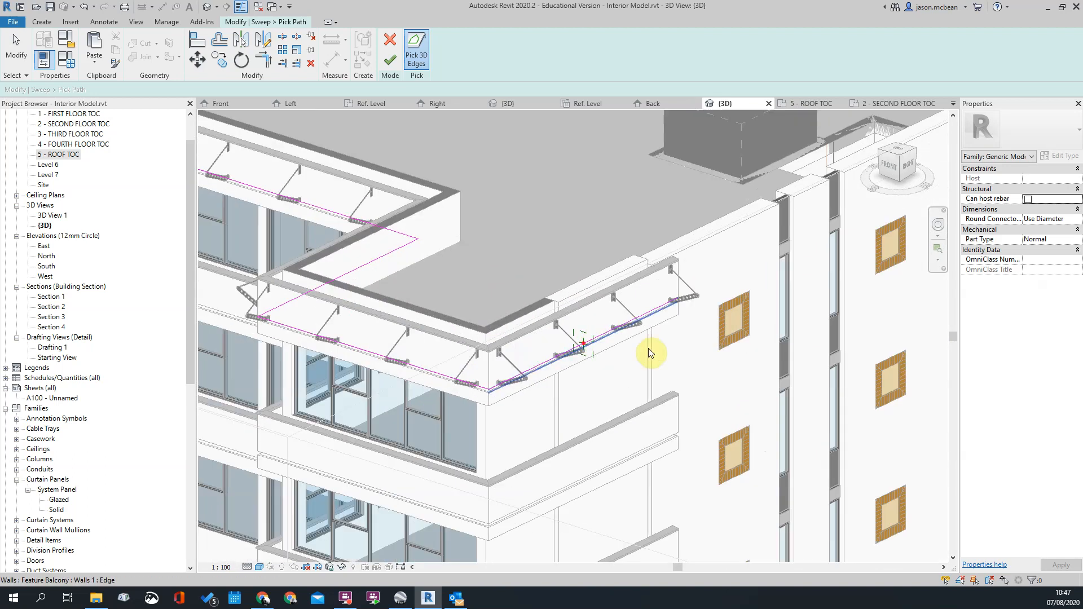
pyautogui.scroll(5, 564, 328)
pyautogui.press('Escape')
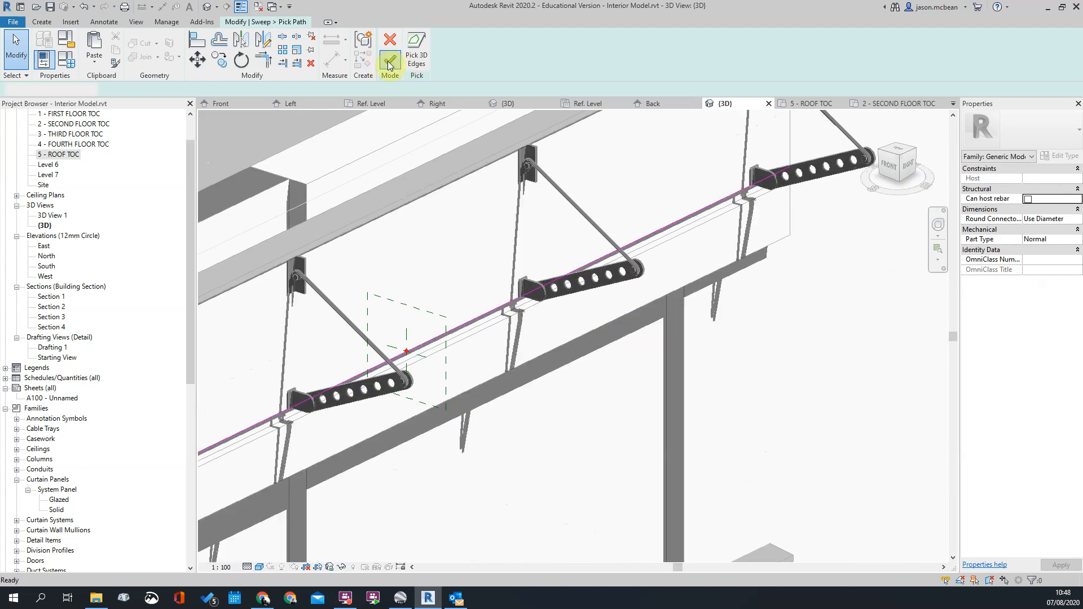
pyautogui.click(389, 59)
# Edit the sweep profile and trace the edges of the first three holes, counted from the wall, in a side wall bracket
pyautogui.click(584, 62)
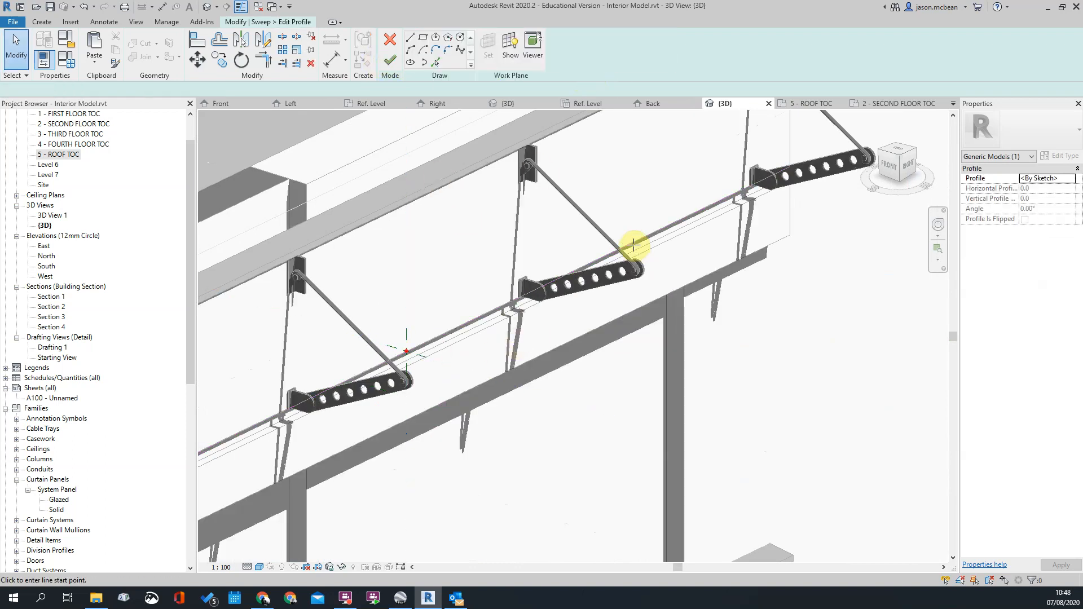
pyautogui.scroll(2, 504, 351)
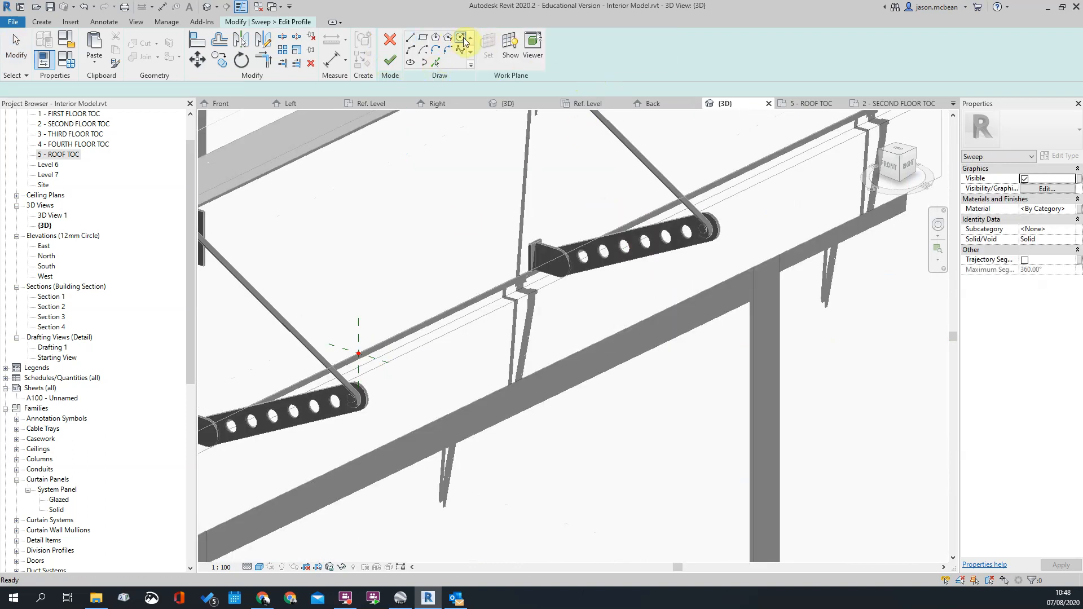
pyautogui.click(435, 62)
pyautogui.scroll(3, 583, 256)
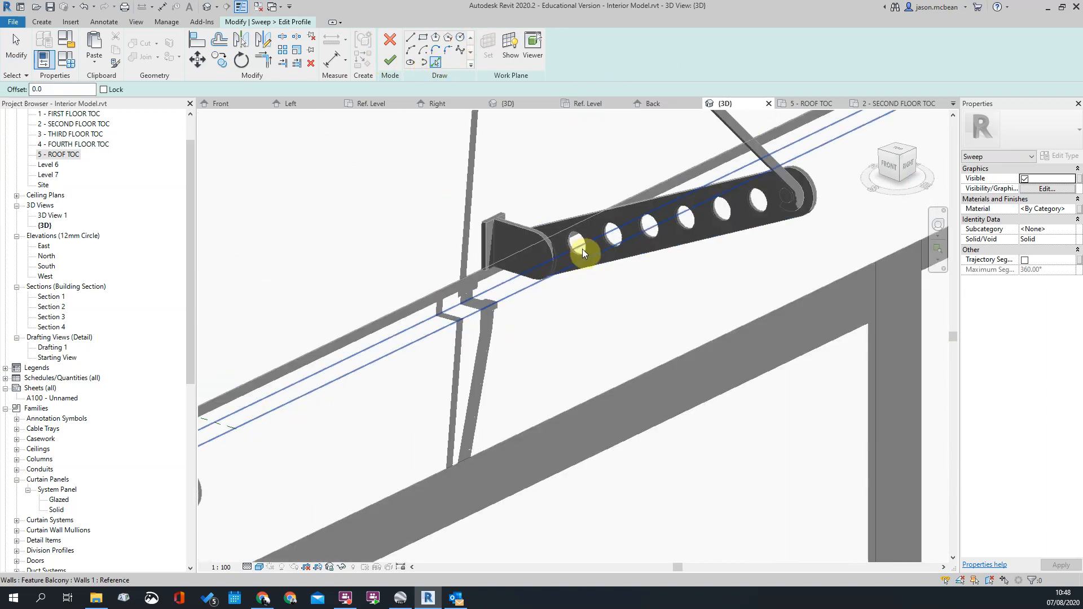
pyautogui.click(585, 253)
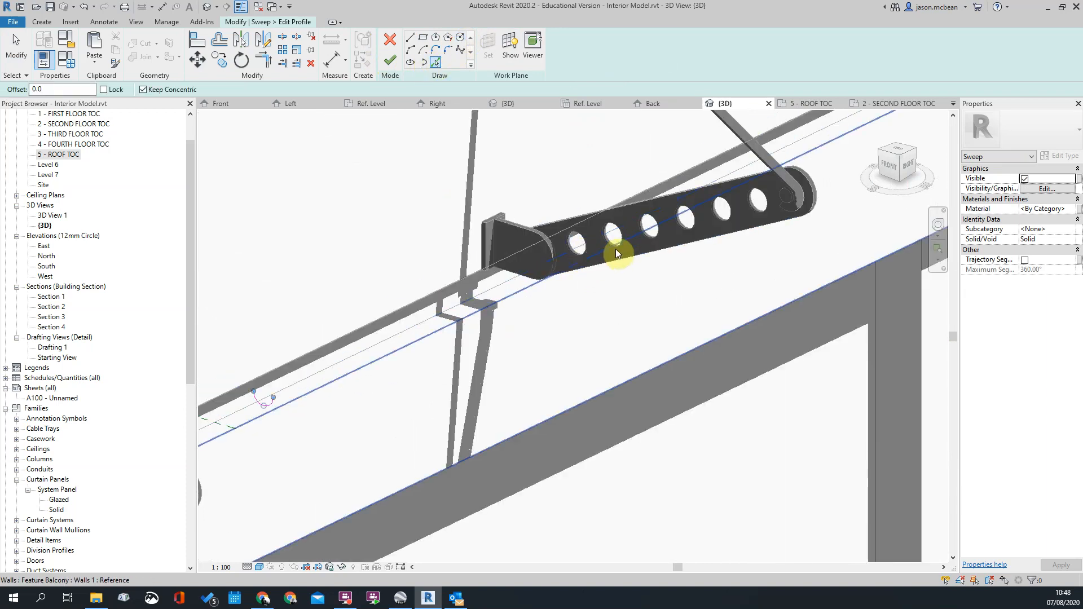
pyautogui.scroll(-1, 651, 259)
pyautogui.scroll(3, 606, 257)
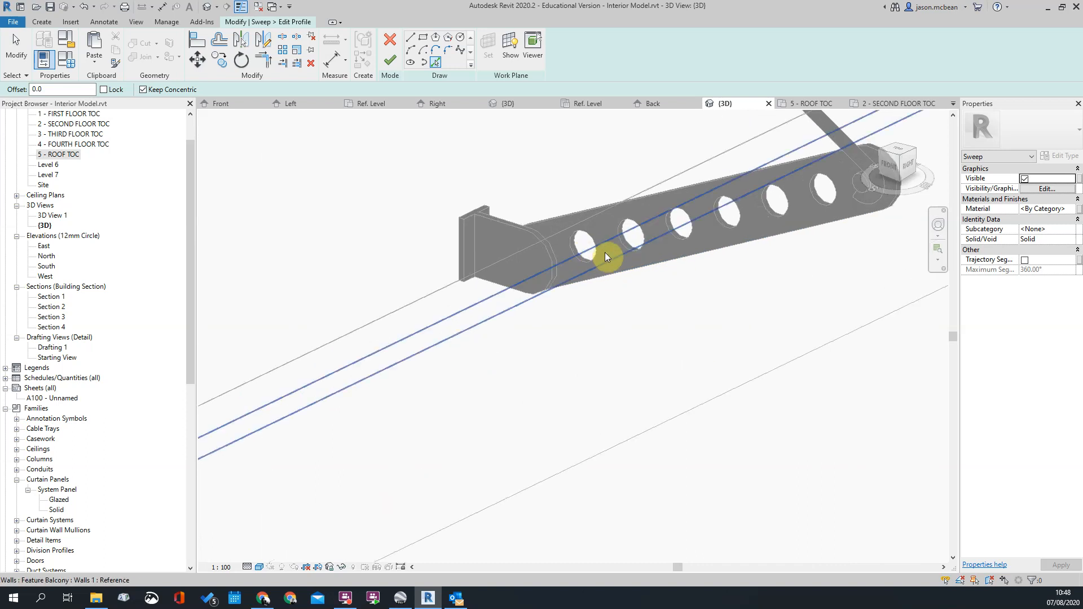
pyautogui.scroll(-4, 654, 242)
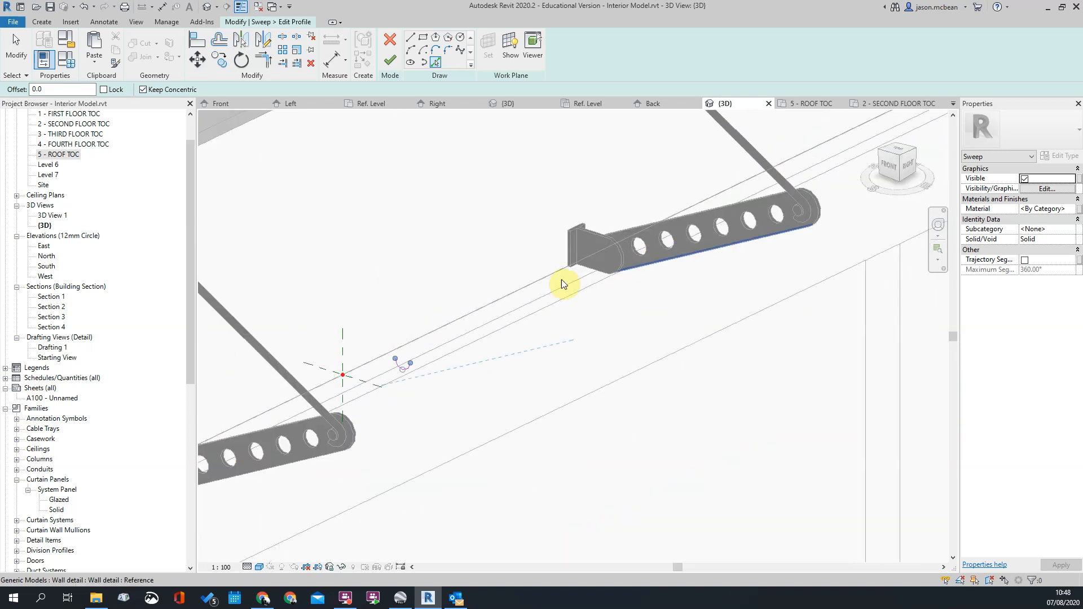
pyautogui.scroll(2, 647, 254)
pyautogui.scroll(3, 643, 240)
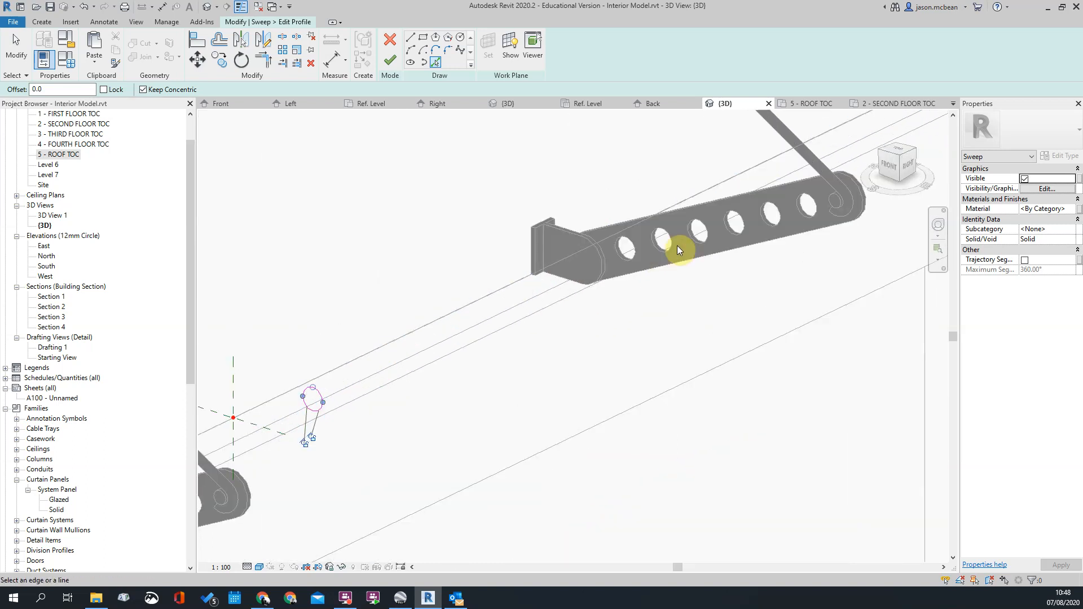
pyautogui.click(668, 258)
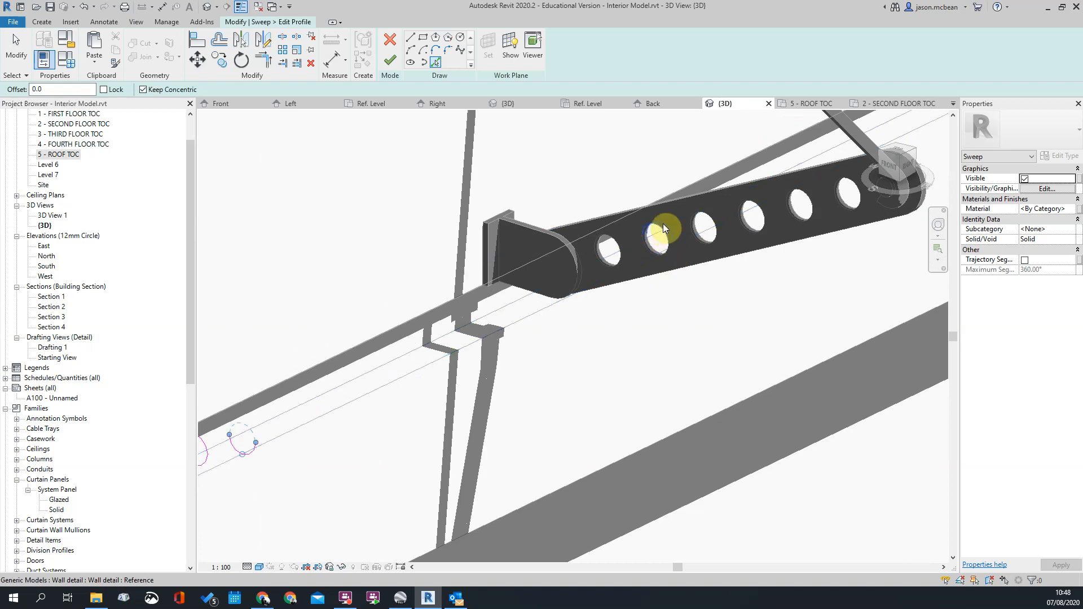
pyautogui.click(717, 242)
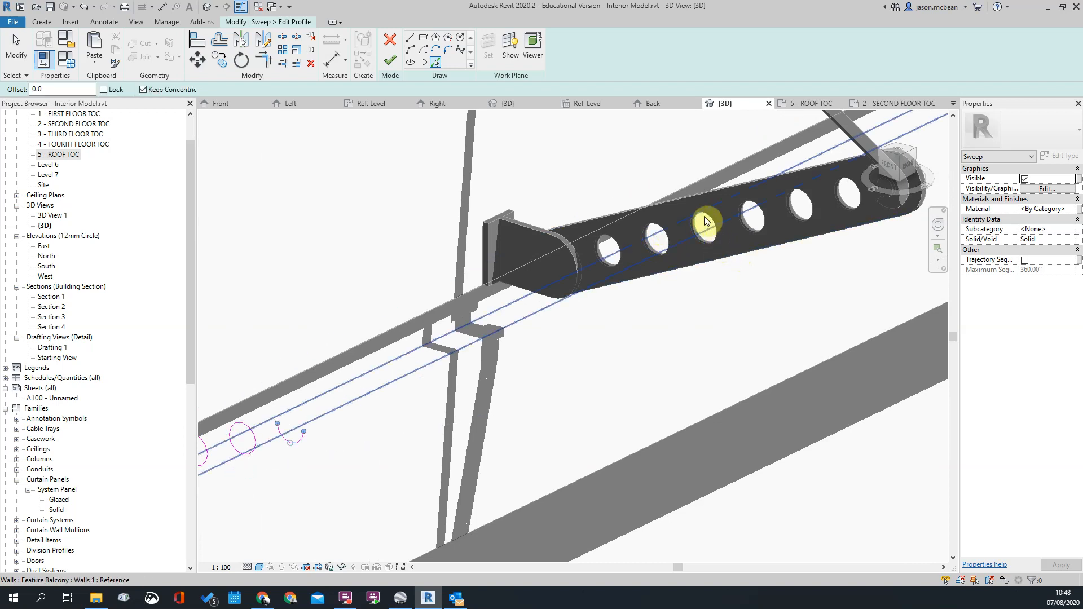
# Trace the edges of the bracket's remaining three holes to complete the six-circle profile
pyautogui.scroll(3, 733, 231)
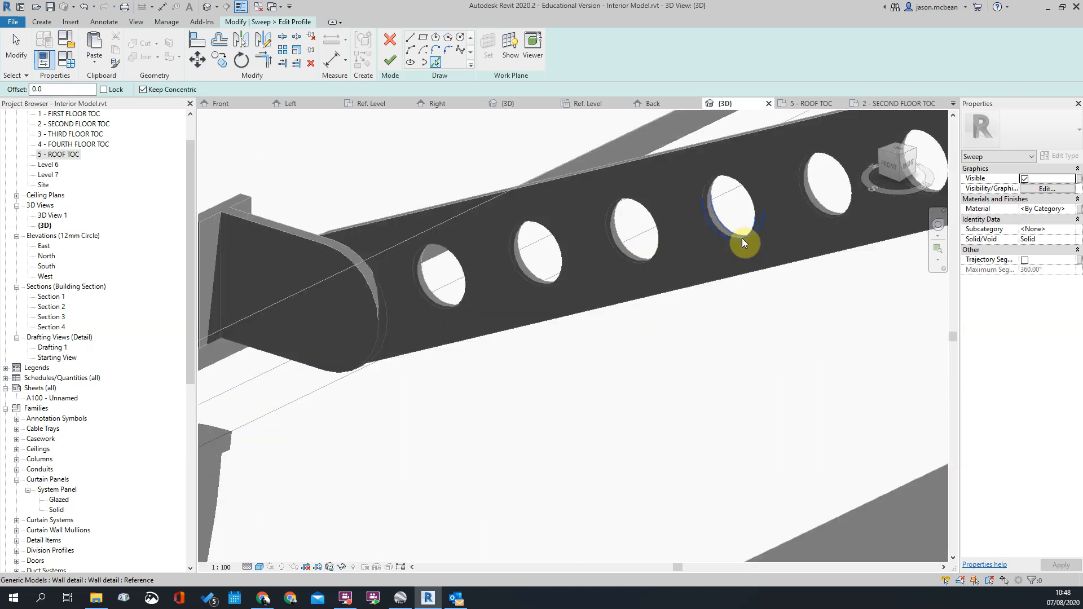
pyautogui.click(731, 176)
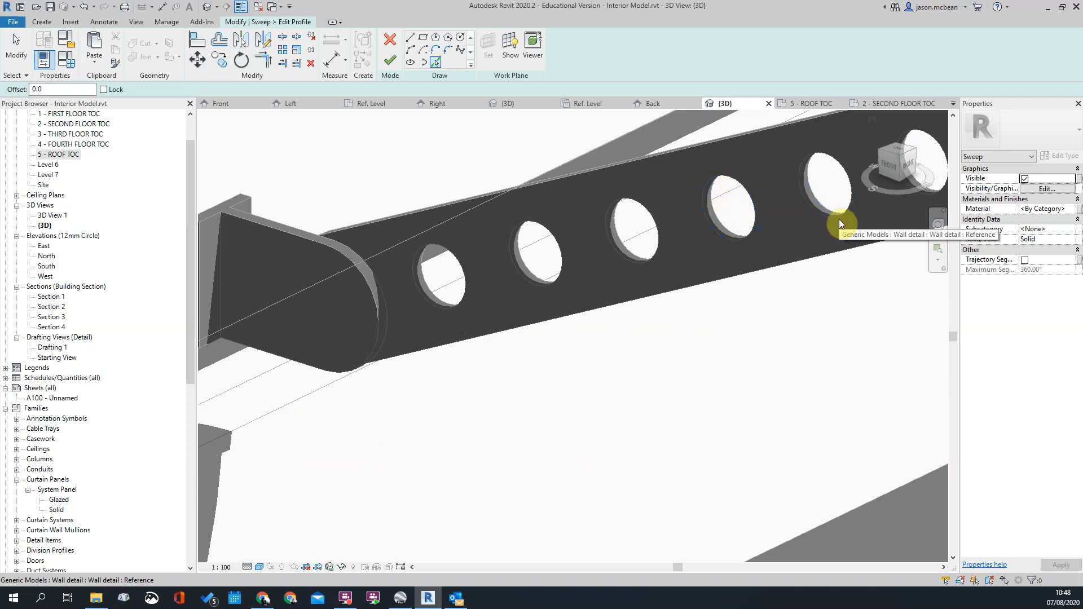
pyautogui.click(817, 148)
pyautogui.scroll(-3, 846, 191)
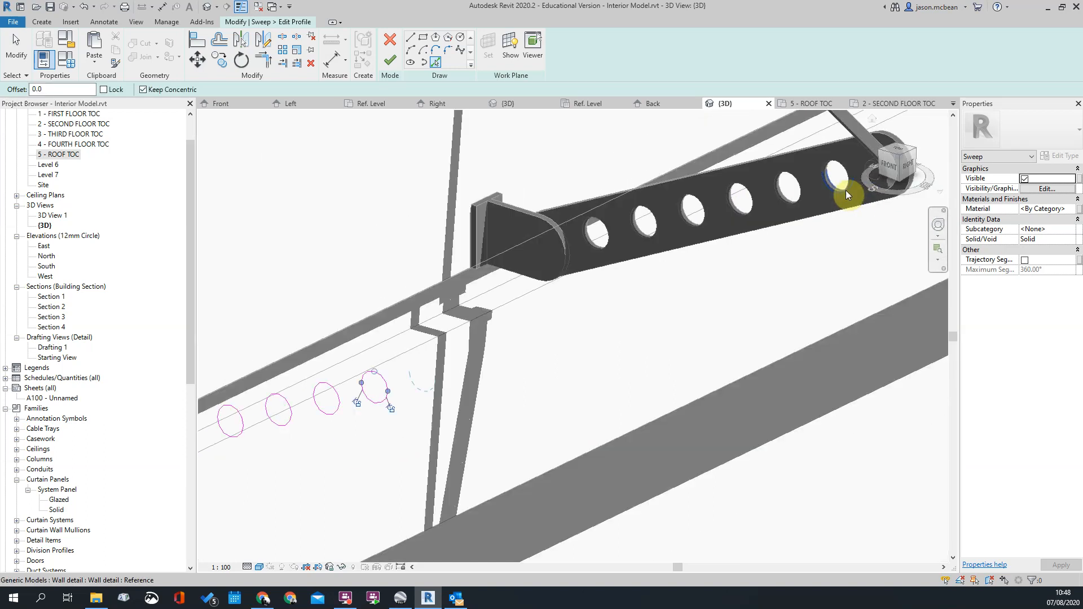
pyautogui.scroll(-5, 772, 297)
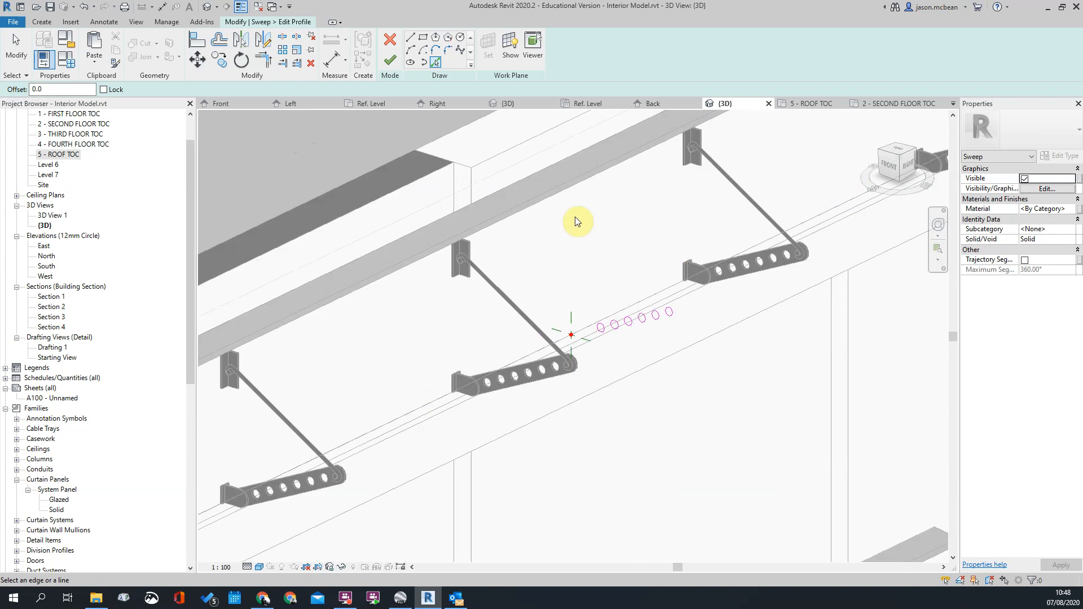
# Finish the circular profile sketch and complete the rail sweep along the balcony walls
pyautogui.click(393, 63)
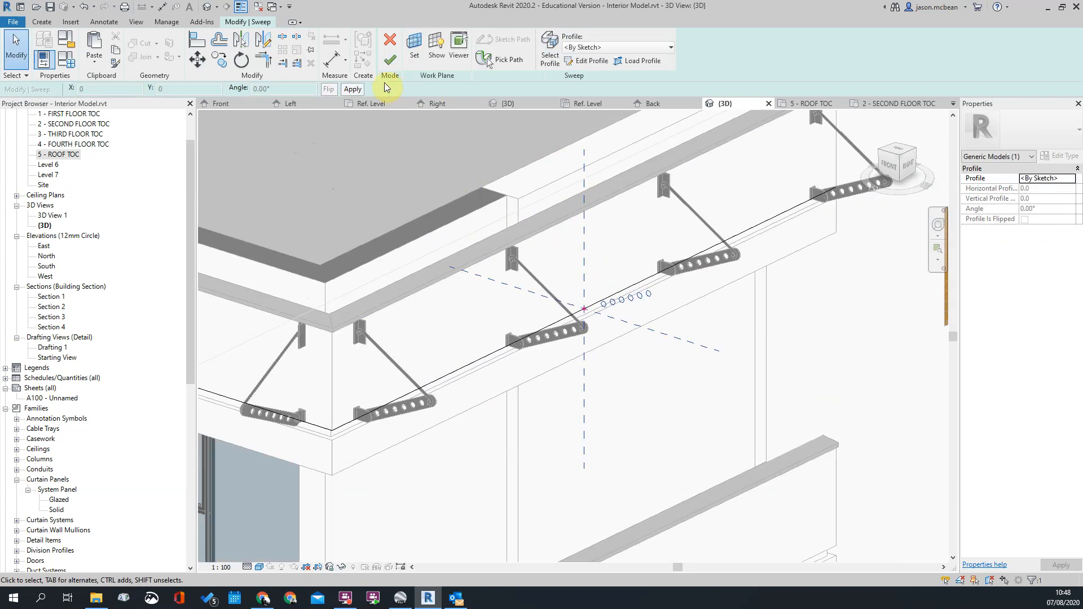
pyautogui.scroll(3, 797, 272)
pyautogui.scroll(-3, 798, 272)
pyautogui.keyDown('shift'); pyautogui.moveTo(795, 450); pyautogui.dragTo(679, 348, button='middle'); pyautogui.keyUp('shift')
pyautogui.scroll(-3, 701, 304)
pyautogui.keyDown('shift'); pyautogui.moveTo(700, 304); pyautogui.dragTo(725, 292, button='middle'); pyautogui.keyUp('shift')
pyautogui.press('Escape')
# Finish the in-place rail model
pyautogui.scroll(-3, 790, 375)
pyautogui.keyDown('shift'); pyautogui.moveTo(791, 377); pyautogui.dragTo(665, 389, button='middle'); pyautogui.keyUp('shift')
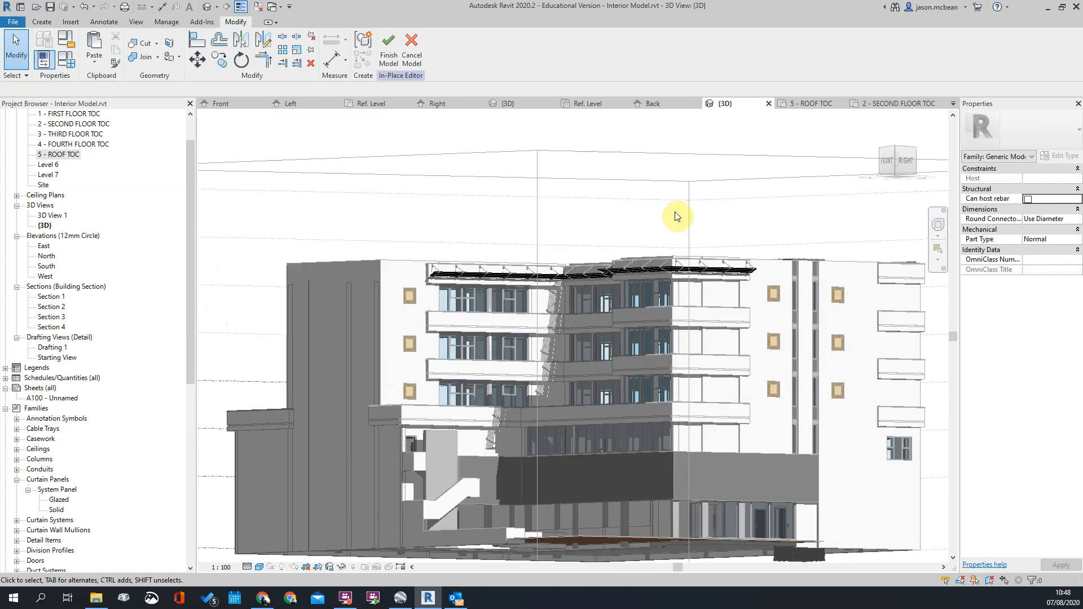
pyautogui.scroll(5, 677, 226)
pyautogui.keyDown('shift'); pyautogui.moveTo(730, 403); pyautogui.dragTo(705, 347, button='middle'); pyautogui.keyUp('shift')
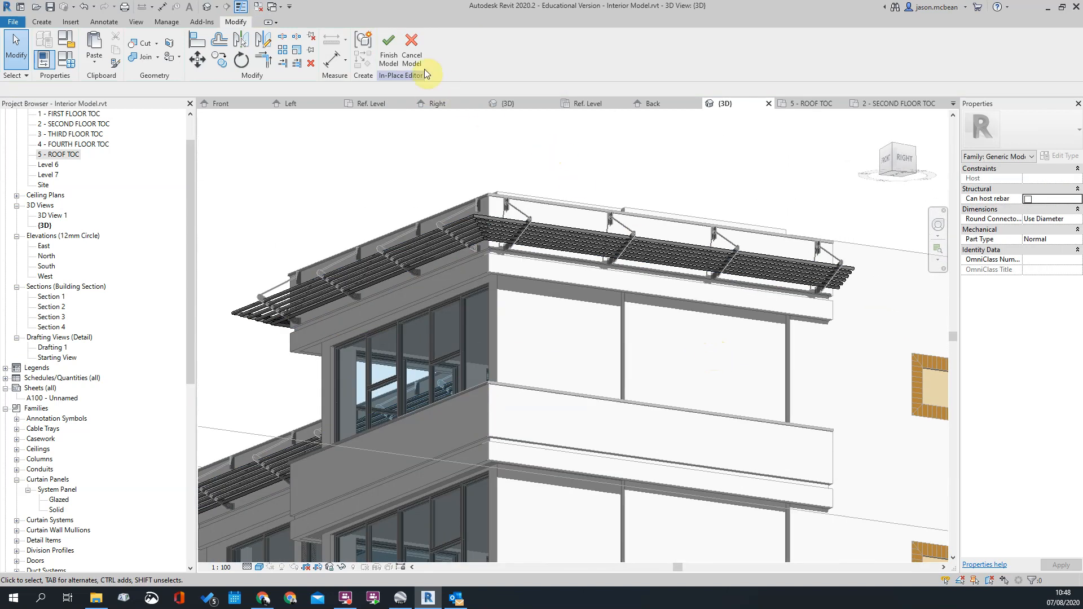
pyautogui.click(387, 45)
pyautogui.press('Escape')
# Examine how the rails pass through the bracket holes and turn at the balcony's corners
pyautogui.scroll(6, 447, 273)
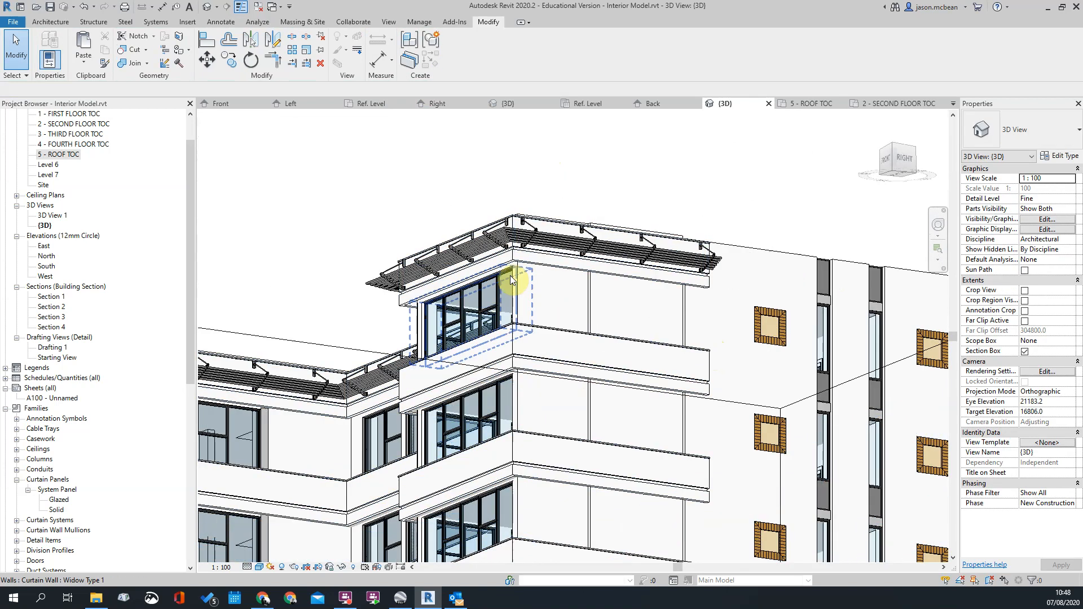
pyautogui.scroll(3, 437, 115)
pyautogui.scroll(-5, 677, 269)
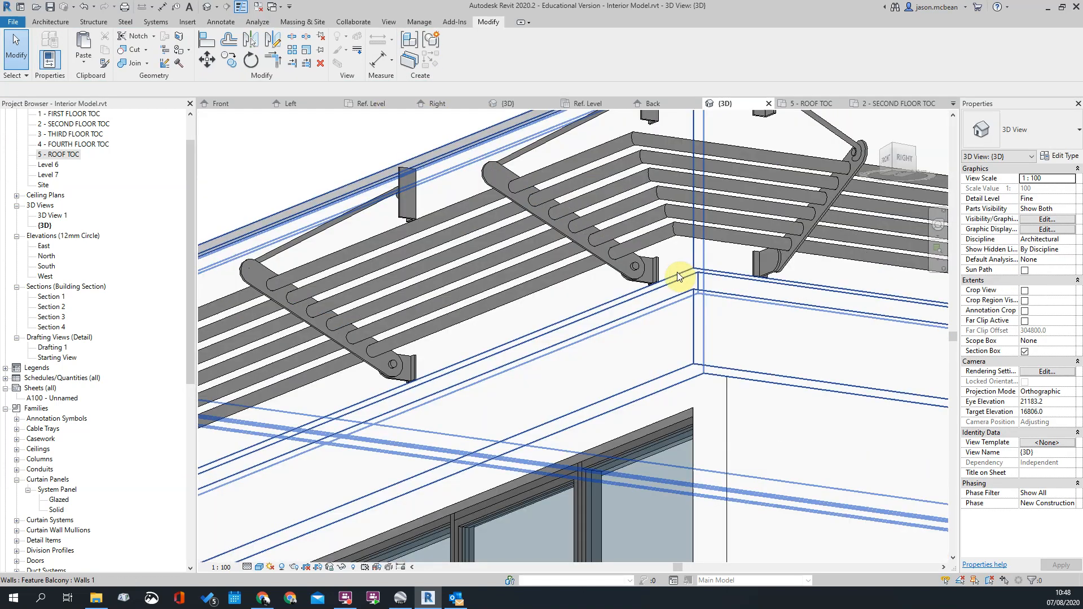
pyautogui.scroll(-3, 547, 243)
pyautogui.keyDown('shift'); pyautogui.moveTo(479, 273); pyautogui.dragTo(483, 420, button='middle'); pyautogui.keyUp('shift')
pyautogui.scroll(3, 474, 389)
pyautogui.keyDown('shift'); pyautogui.moveTo(472, 347); pyautogui.dragTo(459, 423, button='middle'); pyautogui.keyUp('shift')
pyautogui.scroll(3, 448, 394)
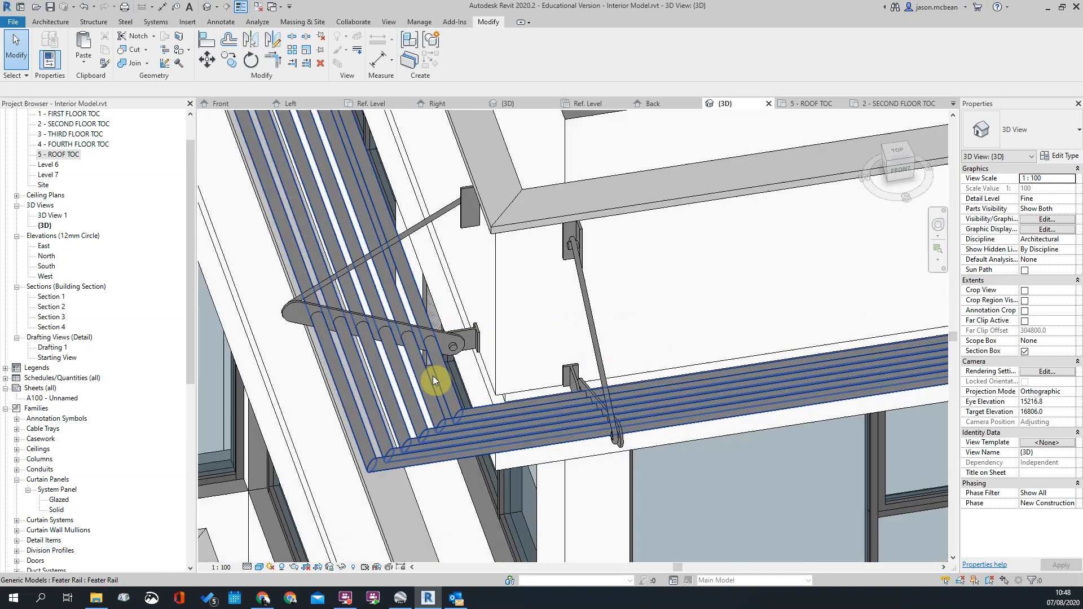
pyautogui.scroll(-3, 553, 378)
pyautogui.keyDown('shift'); pyautogui.moveTo(551, 379); pyautogui.dragTo(370, 162, button='middle'); pyautogui.keyUp('shift')
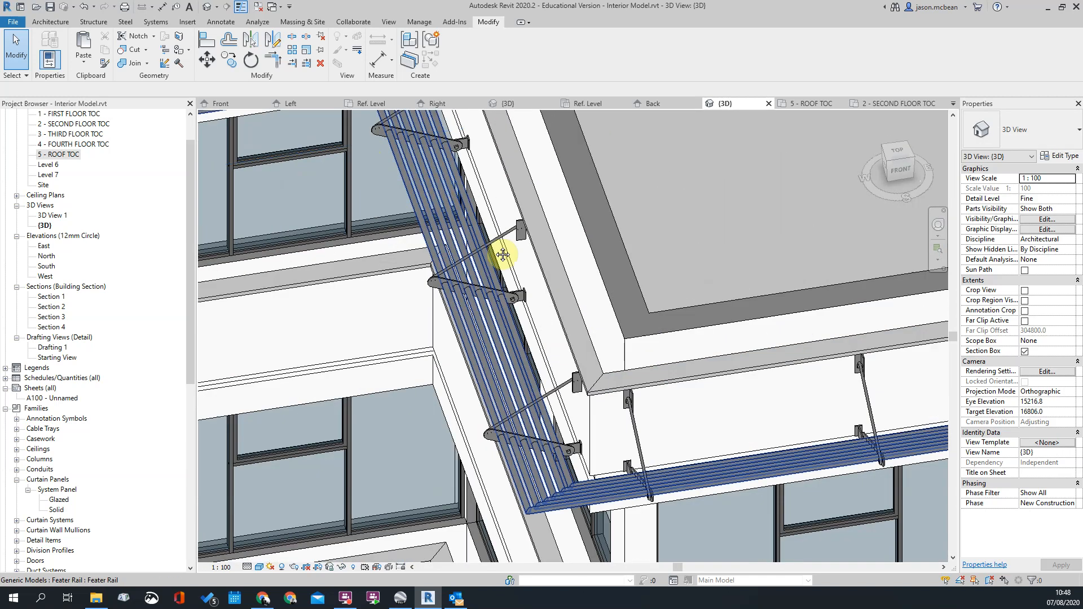
pyautogui.scroll(3, 609, 351)
pyautogui.scroll(-5, 568, 364)
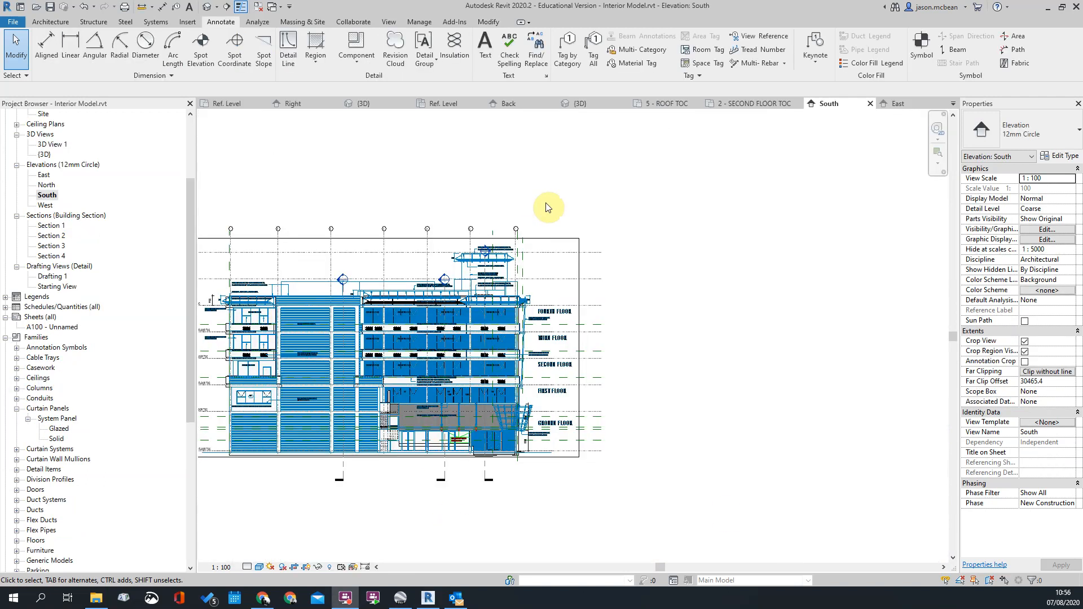
pyautogui.scroll(2, 546, 207)
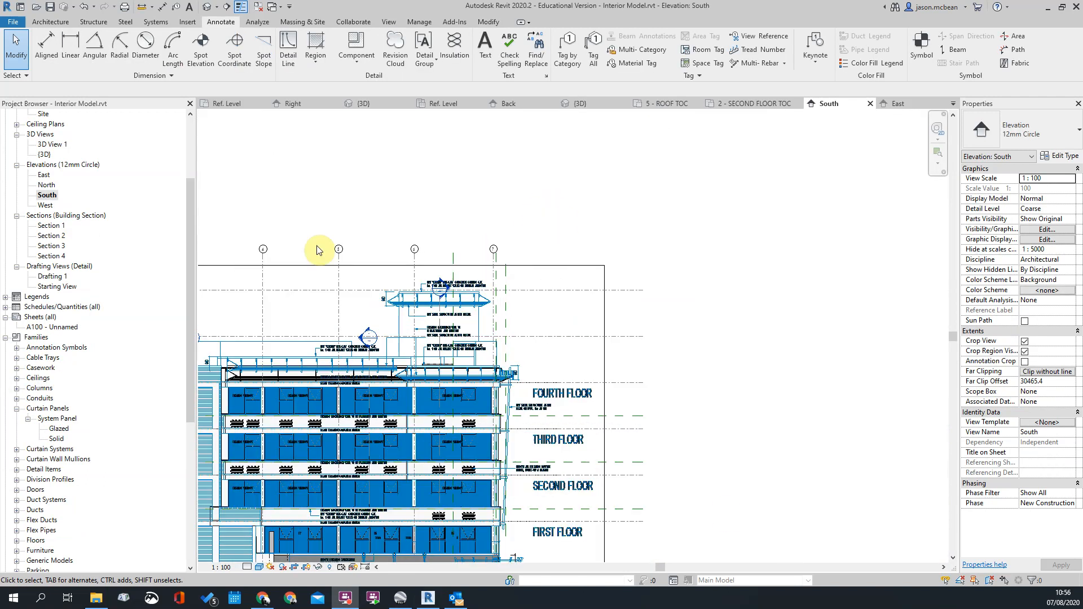
# Examine the finished brackets and rails on the top balcony and the building's side wall from several angles in 3D
pyautogui.scroll(-1, 575, 282)
pyautogui.keyDown('shift'); pyautogui.moveTo(722, 404); pyautogui.dragTo(638, 416, button='middle'); pyautogui.keyUp('shift')
pyautogui.scroll(3, 644, 333)
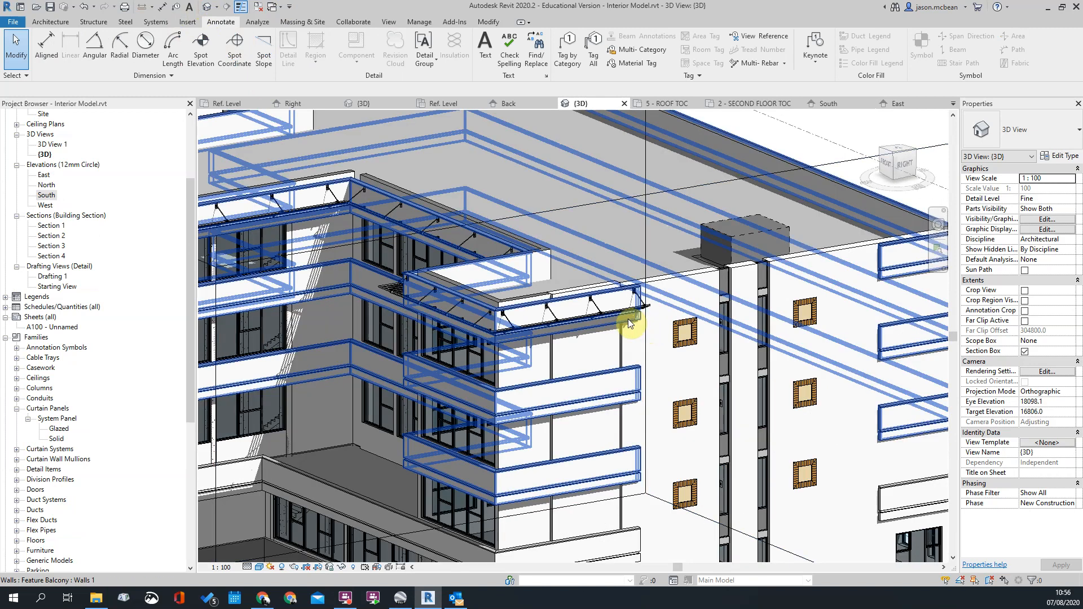
pyautogui.click(623, 310)
pyautogui.moveTo(673, 295)
pyautogui.keyDown('shift'); pyautogui.mouseDown(button='middle')
pyautogui.moveTo(671, 347)
pyautogui.moveTo(608, 356)
pyautogui.moveTo(597, 336)
pyautogui.moveTo(651, 295)
pyautogui.mouseUp(button='middle'); pyautogui.keyUp('shift')
pyautogui.scroll(-2, 609, 288)
pyautogui.scroll(2, 638, 295)
pyautogui.press('Escape')
pyautogui.scroll(-3, 639, 282)
pyautogui.scroll(5, 479, 388)
pyautogui.scroll(1, 598, 347)
pyautogui.click(560, 323)
pyautogui.press('Escape')
pyautogui.scroll(-3, 562, 321)
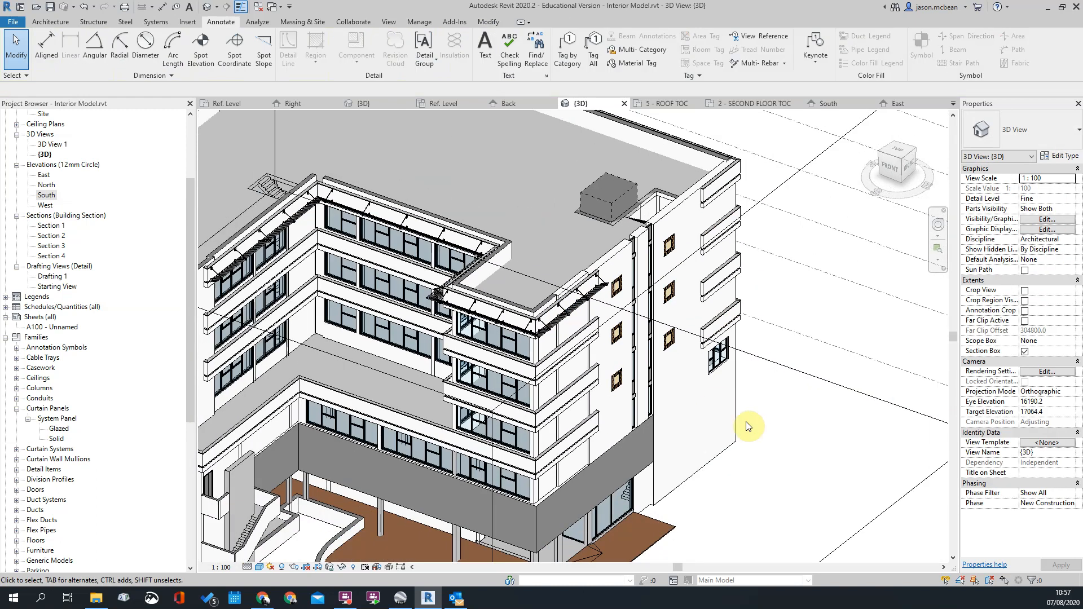
pyautogui.keyDown('shift'); pyautogui.moveTo(754, 429); pyautogui.dragTo(635, 357, button='middle'); pyautogui.keyUp('shift')
pyautogui.scroll(-3, 658, 374)
pyautogui.scroll(3, 587, 280)
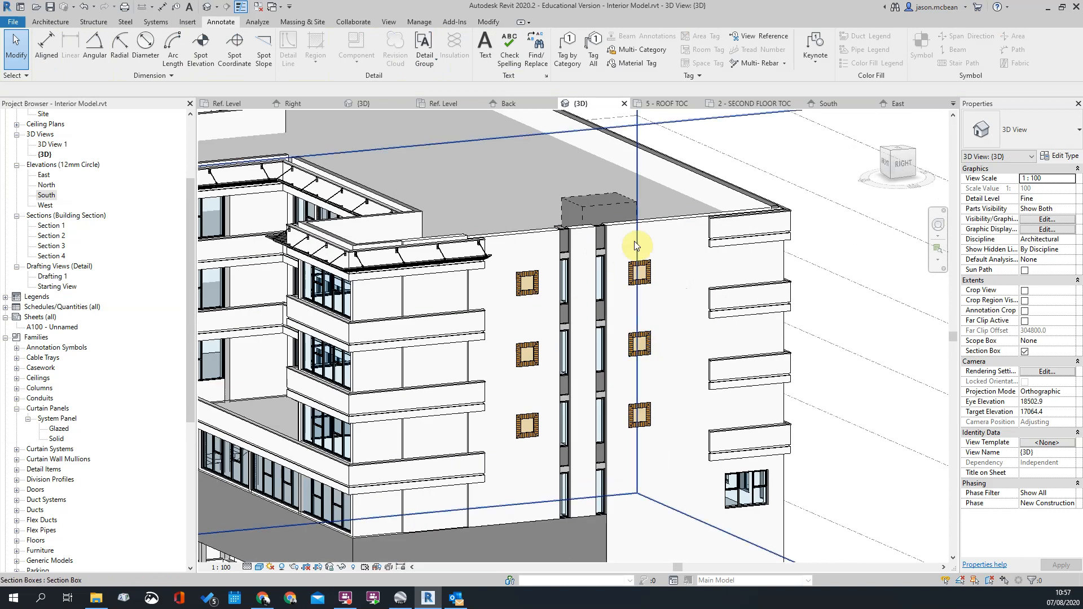
pyautogui.scroll(-2, 569, 290)
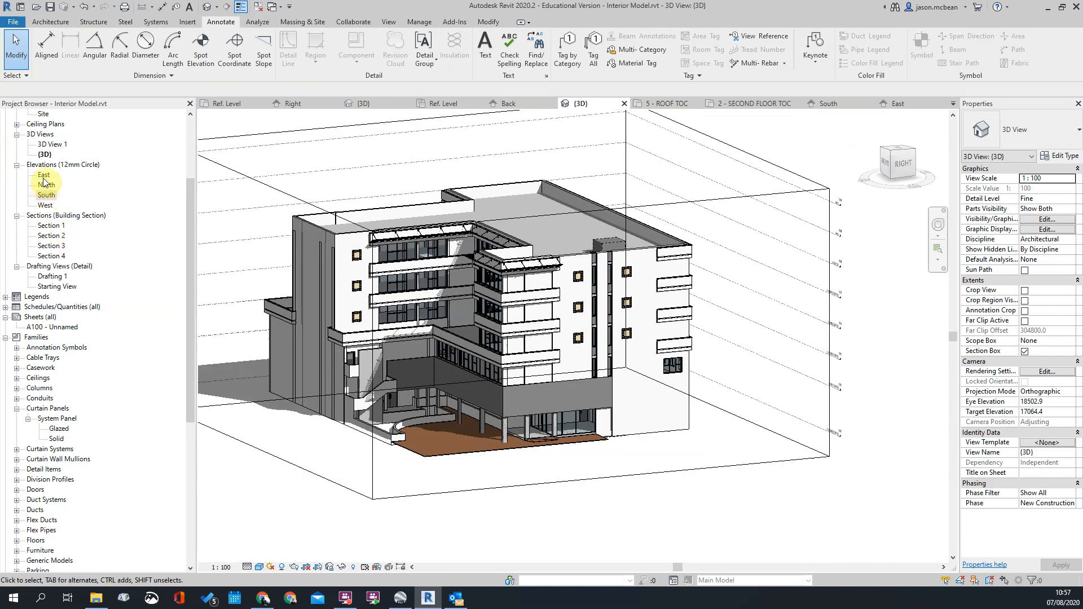
# In the East elevation, set the sloping reference plane beside the window strip to an angle of 94°
pyautogui.doubleClick(43, 175)
pyautogui.scroll(-2, 624, 447)
pyautogui.scroll(4, 648, 367)
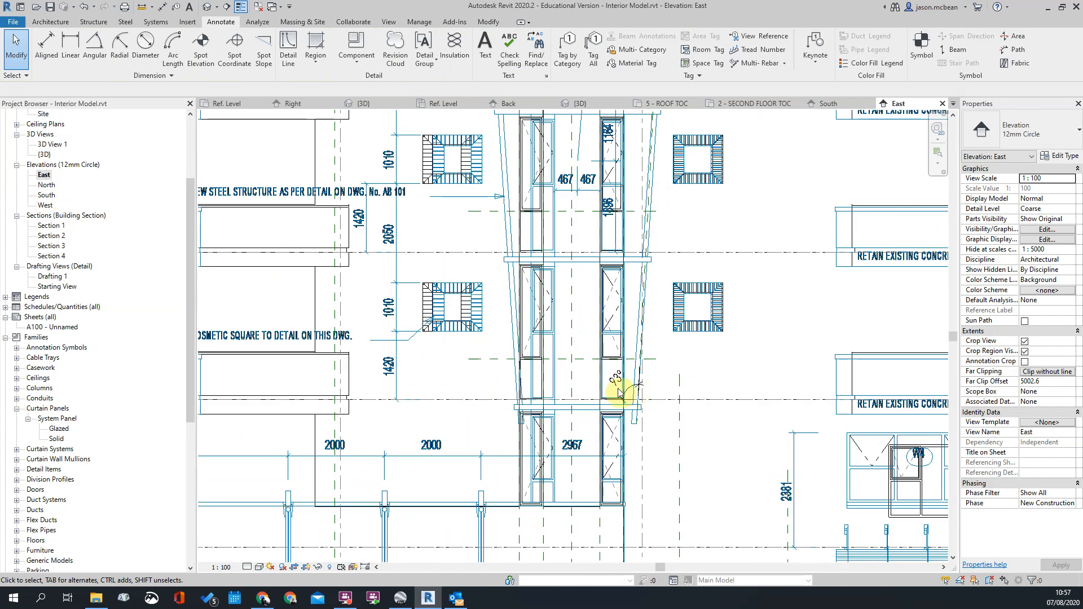
pyautogui.scroll(-3, 652, 390)
pyautogui.scroll(1, 634, 267)
pyautogui.scroll(1, 631, 293)
pyautogui.moveTo(631, 294); pyautogui.dragTo(607, 96, button='middle')
pyautogui.scroll(2, 574, 425)
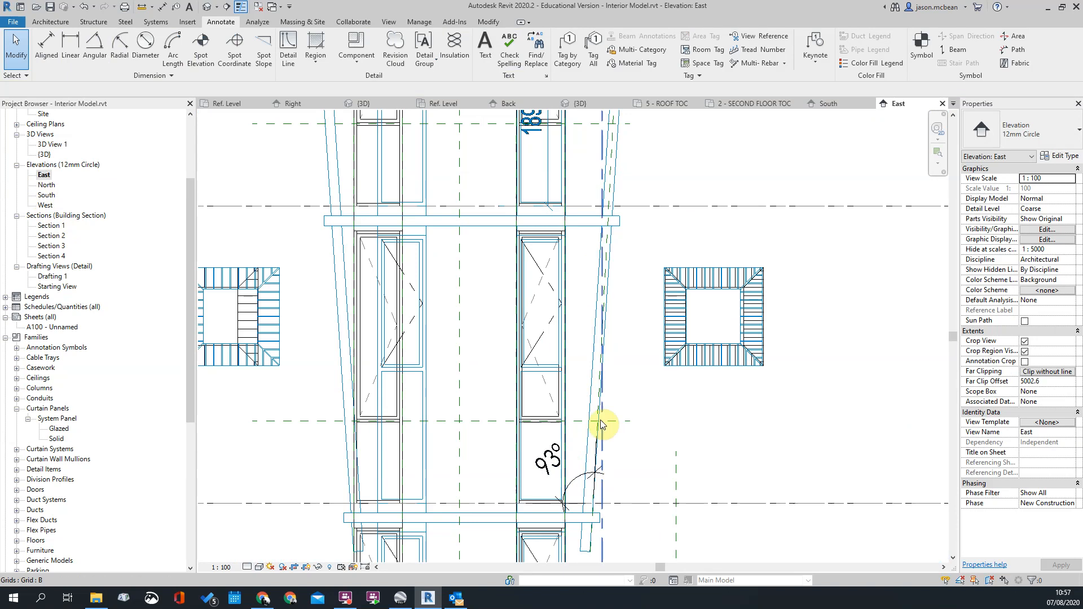
pyautogui.click(559, 458)
pyautogui.press('Escape')
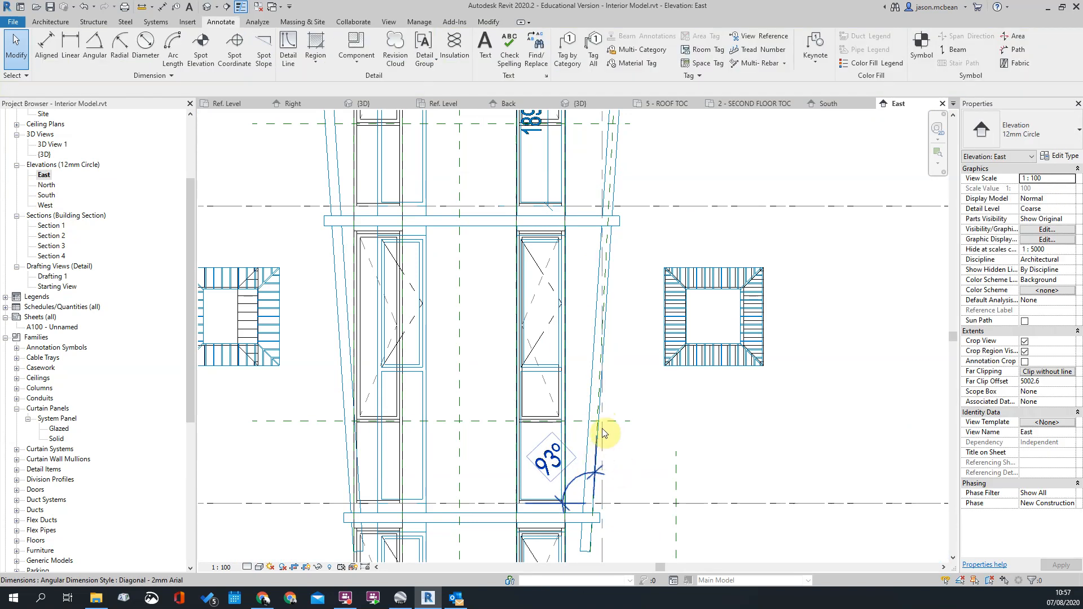
pyautogui.click(599, 426)
pyautogui.click(559, 466)
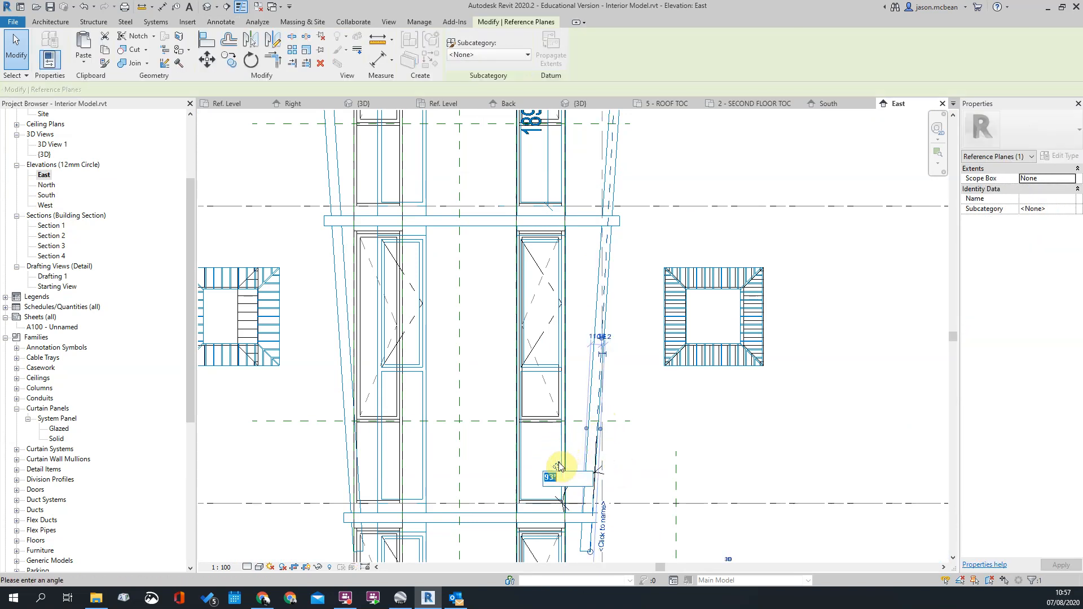
pyautogui.press('Return')
# Check the sloping reference plane against the lower end of the steel post in the imported elevation drawing
pyautogui.scroll(-3, 777, 391)
pyautogui.moveTo(776, 391)
pyautogui.mouseDown(button='middle')
pyautogui.moveTo(752, 368)
pyautogui.moveTo(705, 425)
pyautogui.moveTo(692, 378)
pyautogui.mouseUp(button='middle')
pyautogui.scroll(3, 607, 536)
pyautogui.press('Escape')
pyautogui.scroll(2, 652, 507)
pyautogui.click(653, 498)
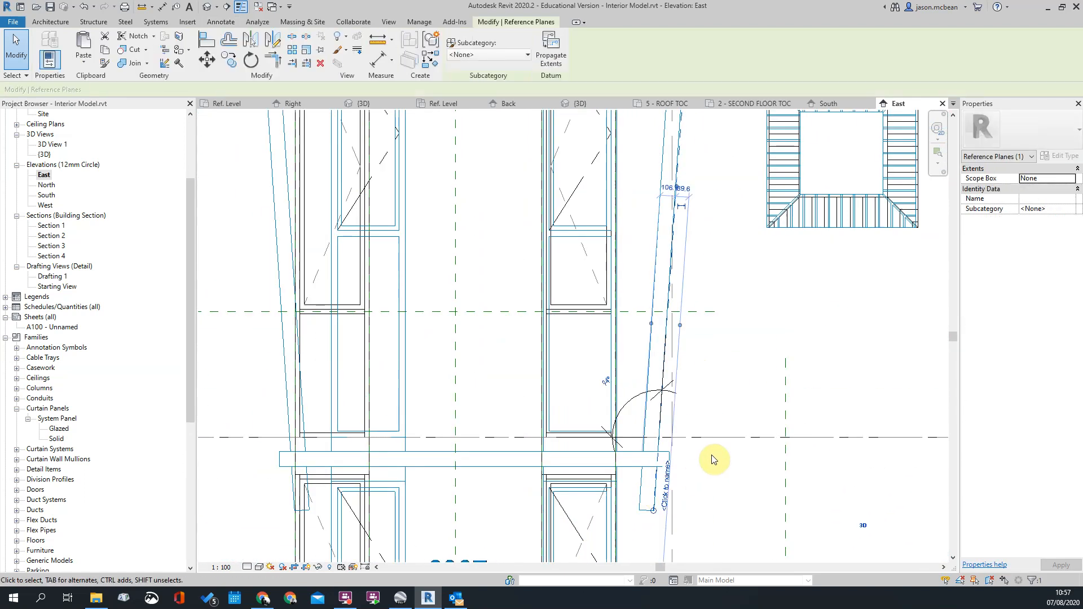
pyautogui.scroll(-1, 714, 458)
pyautogui.press('Escape')
pyautogui.scroll(-4, 677, 453)
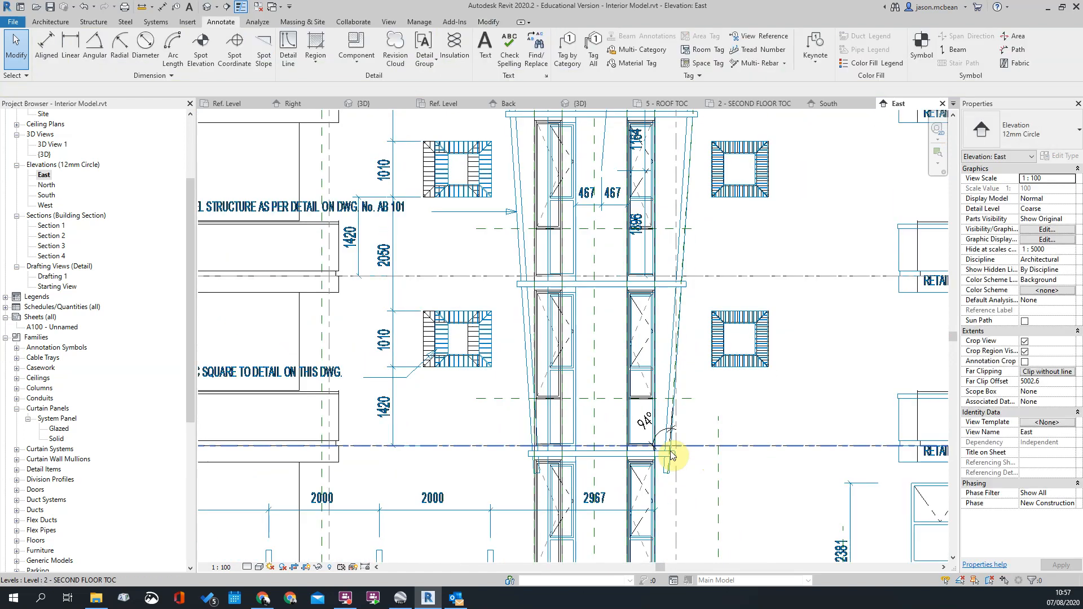
# Compare the sloping reference plane with the steel structure's outline over its full height, up to the arched member at the roof
pyautogui.moveTo(680, 356); pyautogui.dragTo(672, 457, button='middle')
pyautogui.scroll(3, 675, 202)
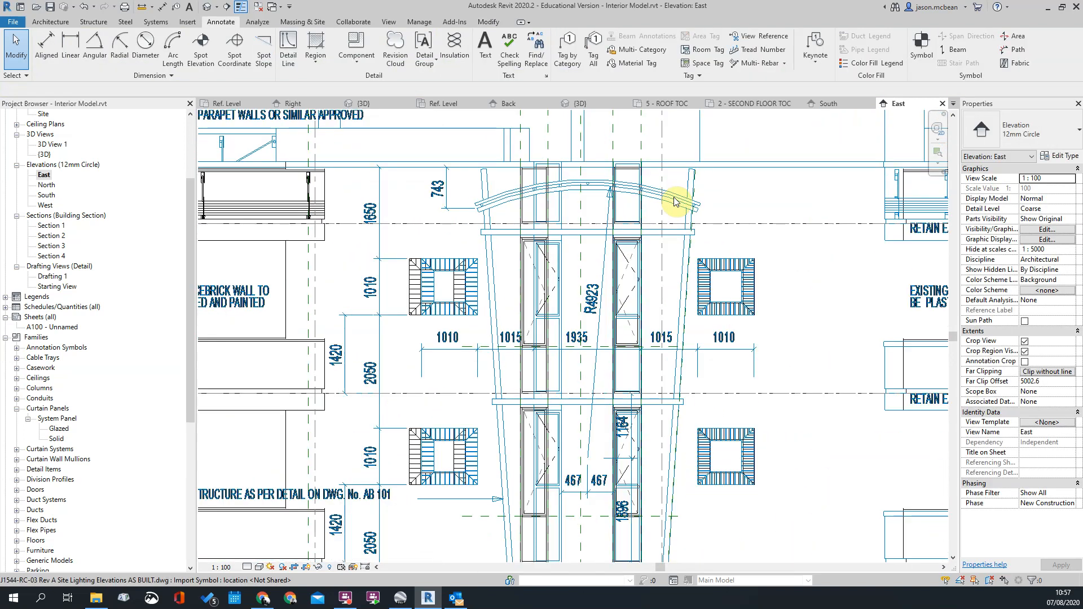
pyautogui.scroll(-3, 675, 202)
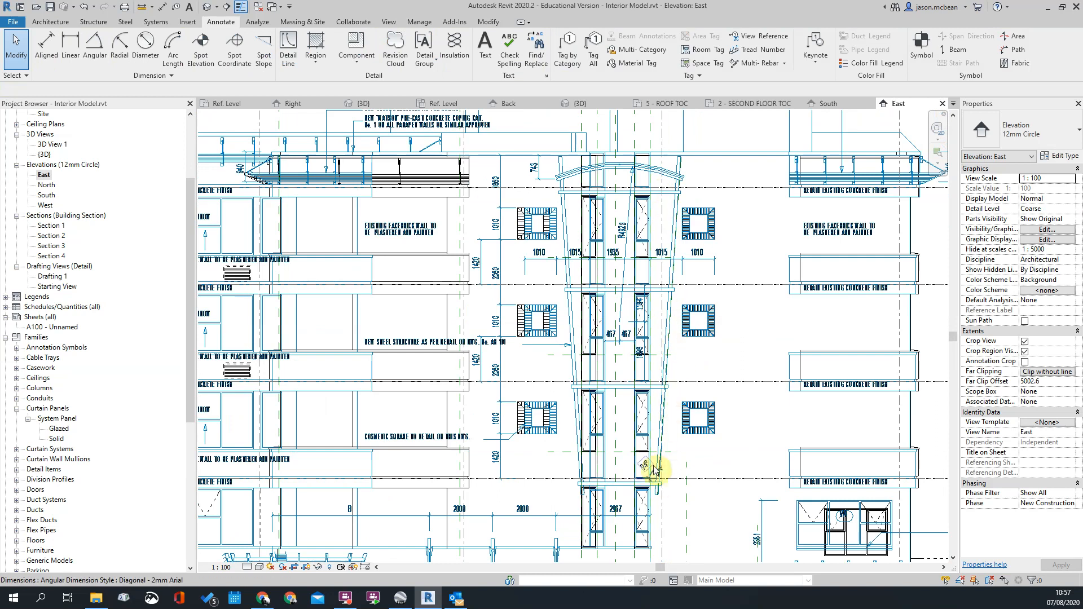
pyautogui.scroll(1, 688, 147)
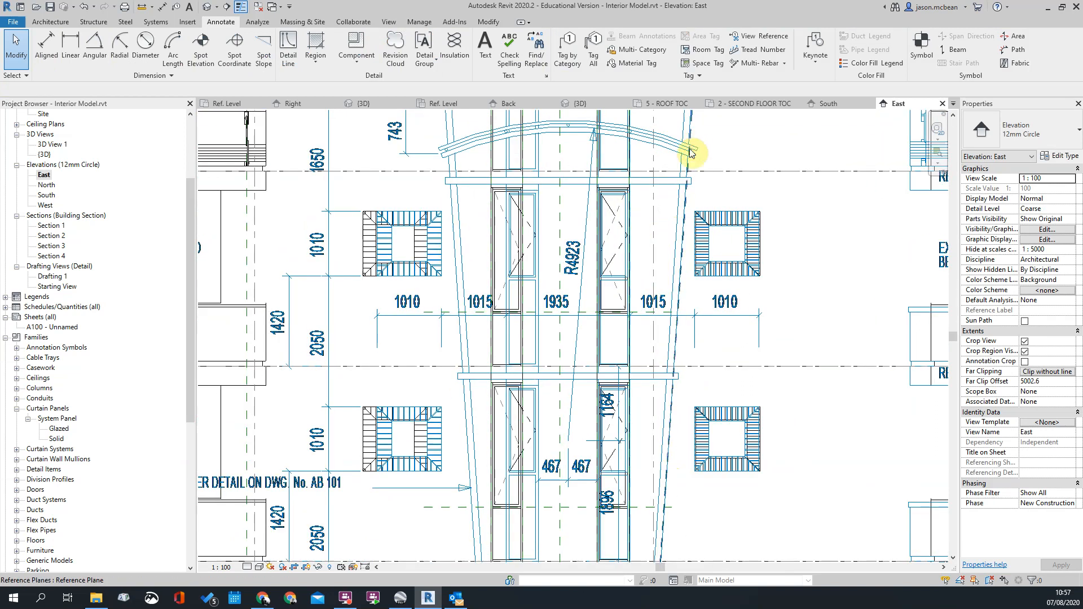
pyautogui.scroll(4, 691, 155)
pyautogui.scroll(-6, 693, 155)
pyautogui.scroll(7, 687, 411)
pyautogui.scroll(-1, 648, 392)
pyautogui.scroll(-5, 671, 384)
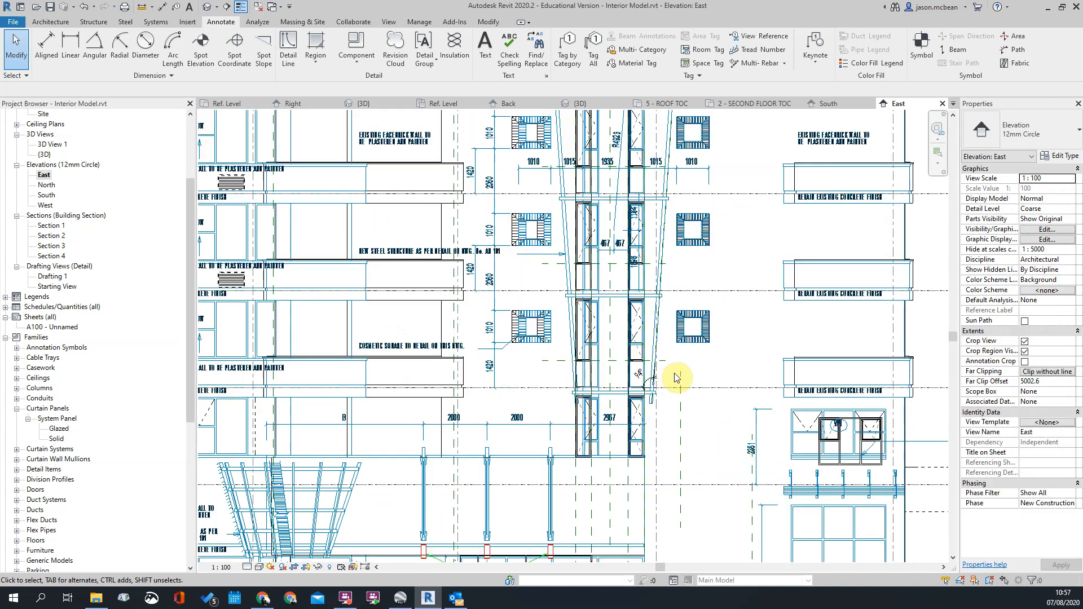
pyautogui.scroll(6, 668, 276)
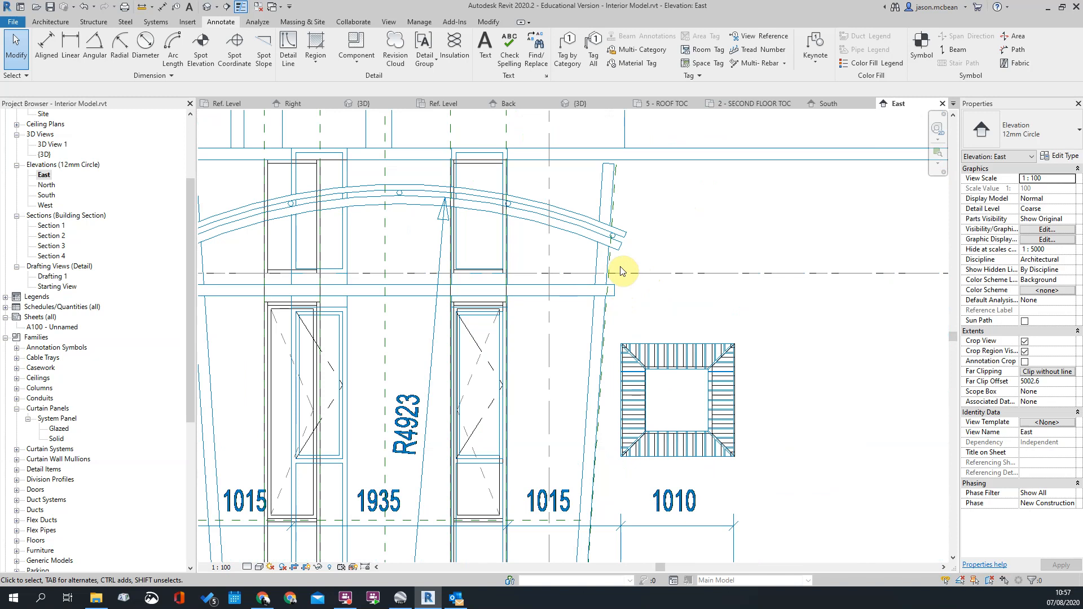
pyautogui.scroll(-5, 620, 271)
pyautogui.scroll(2, 549, 242)
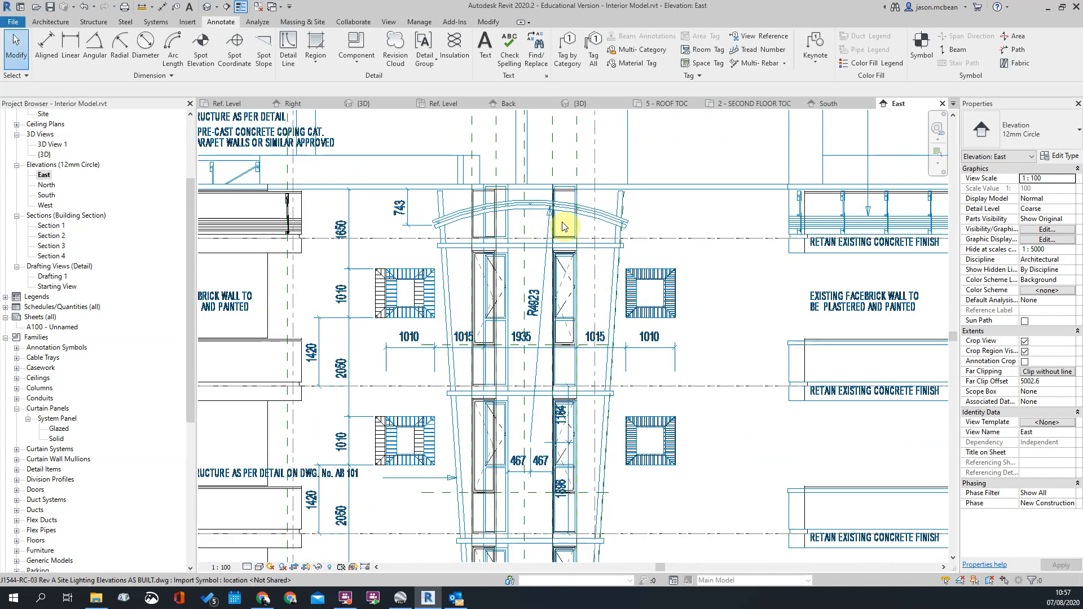
pyautogui.scroll(2, 564, 454)
pyautogui.scroll(-5, 493, 491)
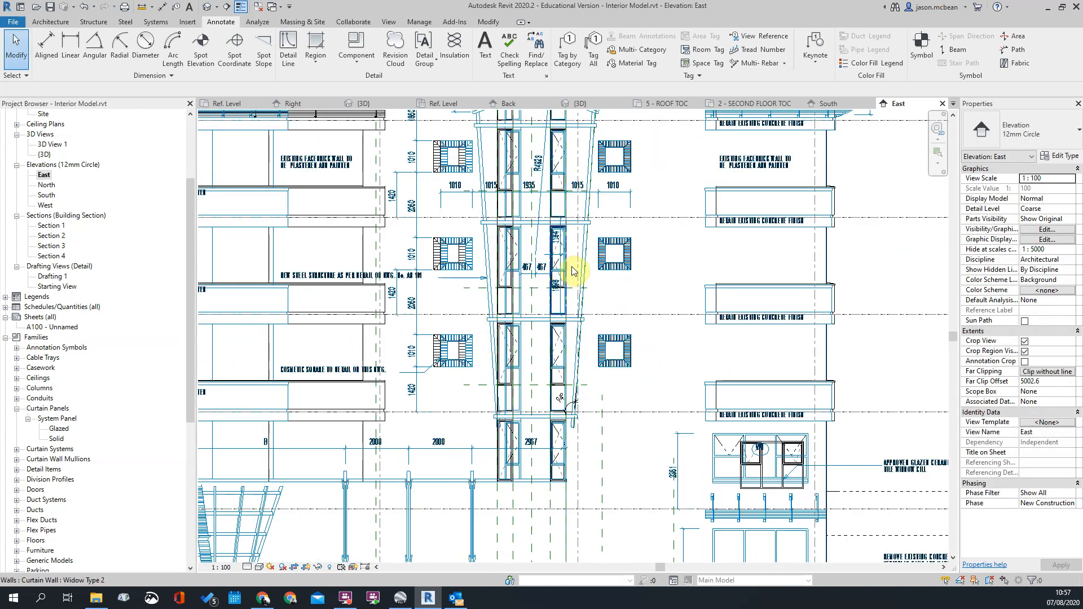
pyautogui.scroll(3, 575, 240)
pyautogui.scroll(-2, 593, 375)
pyautogui.scroll(3, 515, 213)
pyautogui.scroll(-2, 628, 164)
pyautogui.scroll(4, 623, 135)
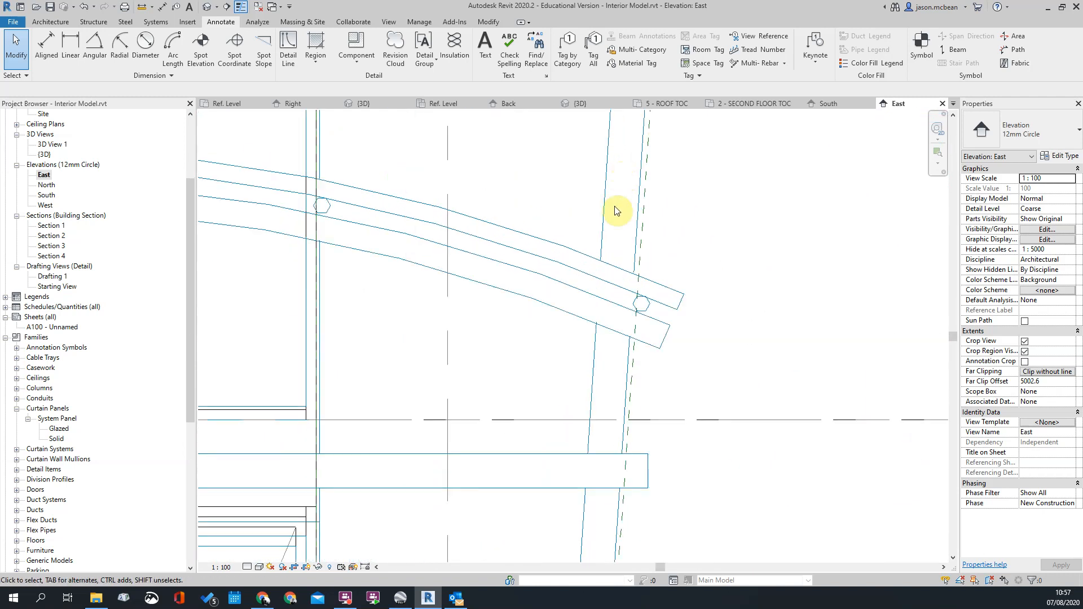
# Measure the width of the sloping steel post just above the arched member
pyautogui.press('i')
pyautogui.click(640, 212)
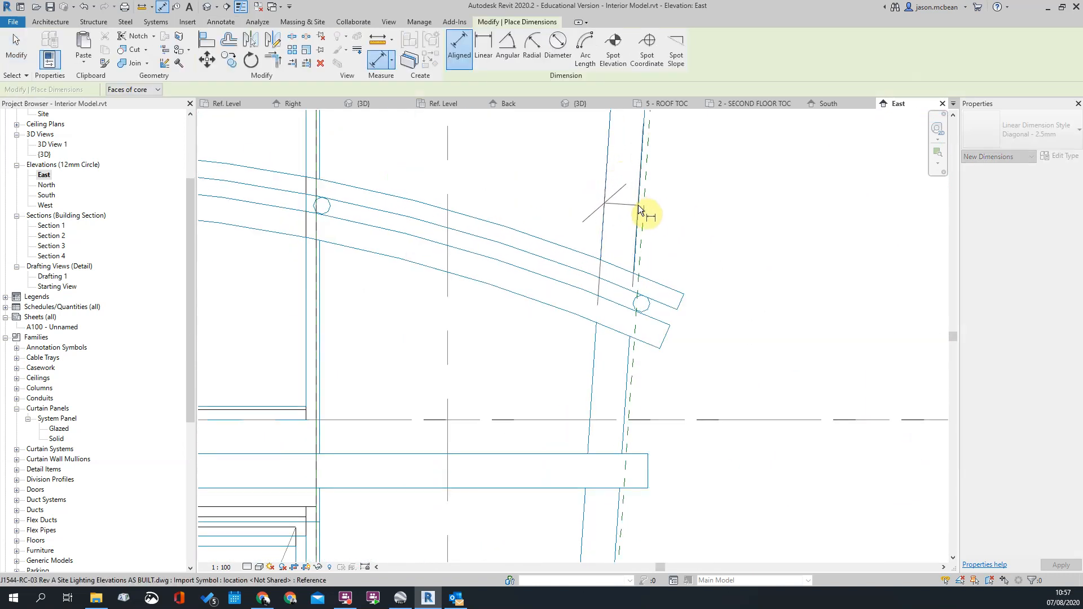
pyautogui.press('Escape')
pyautogui.press('Escape')
pyautogui.scroll(-6, 618, 222)
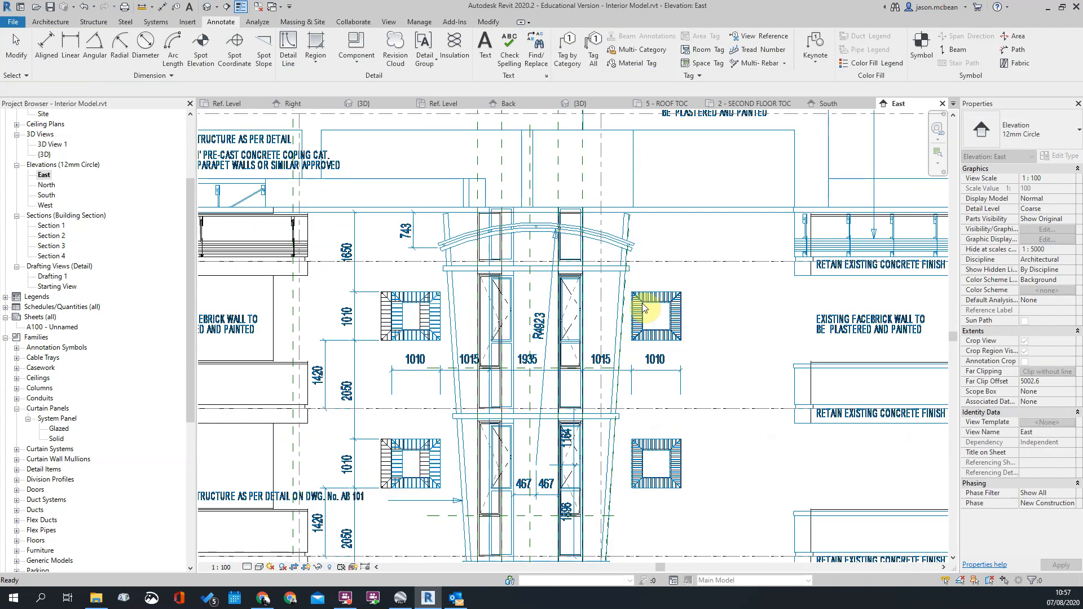
# Start an in-place component in the Generic Models category and name it Wall Feature
pyautogui.scroll(2, 645, 307)
pyautogui.click(35, 22)
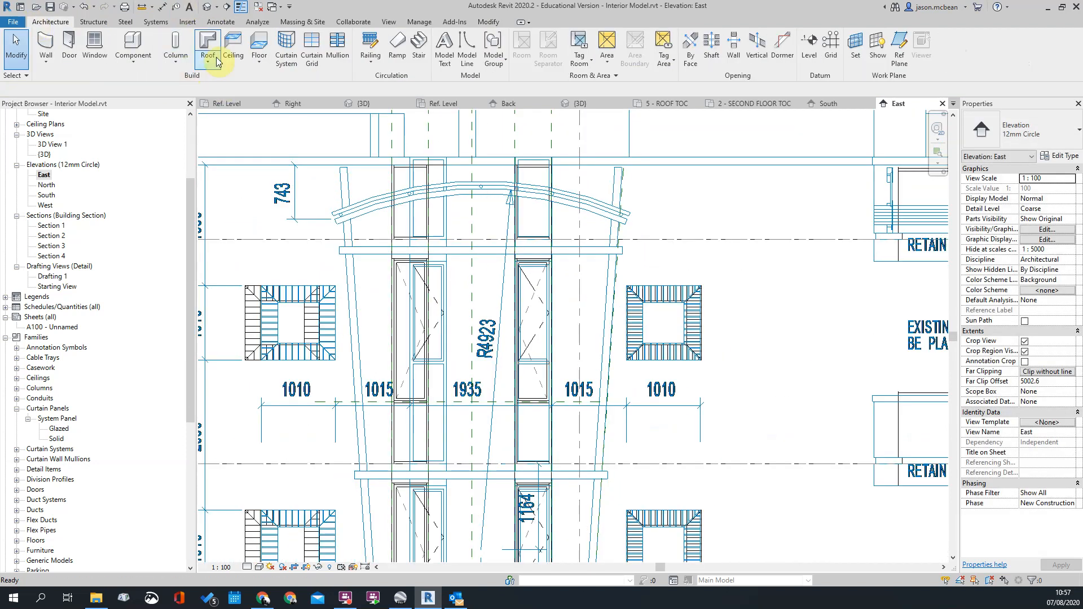
pyautogui.click(134, 62)
pyautogui.click(150, 112)
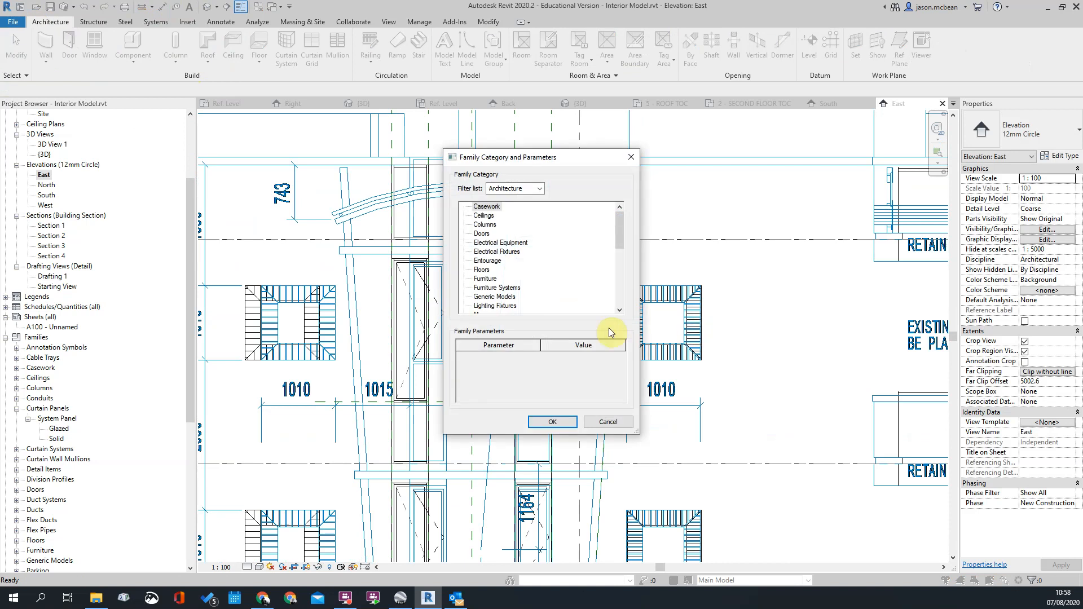
pyautogui.scroll(-4, 508, 263)
pyautogui.scroll(4, 513, 268)
pyautogui.scroll(-2, 485, 288)
pyautogui.scroll(2, 510, 268)
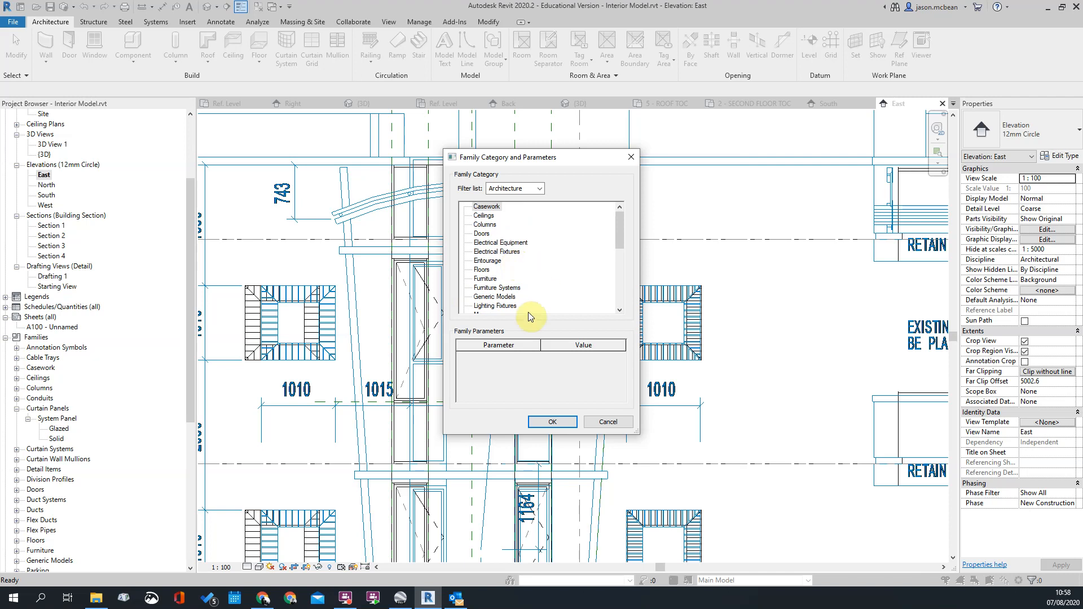
pyautogui.doubleClick(498, 299)
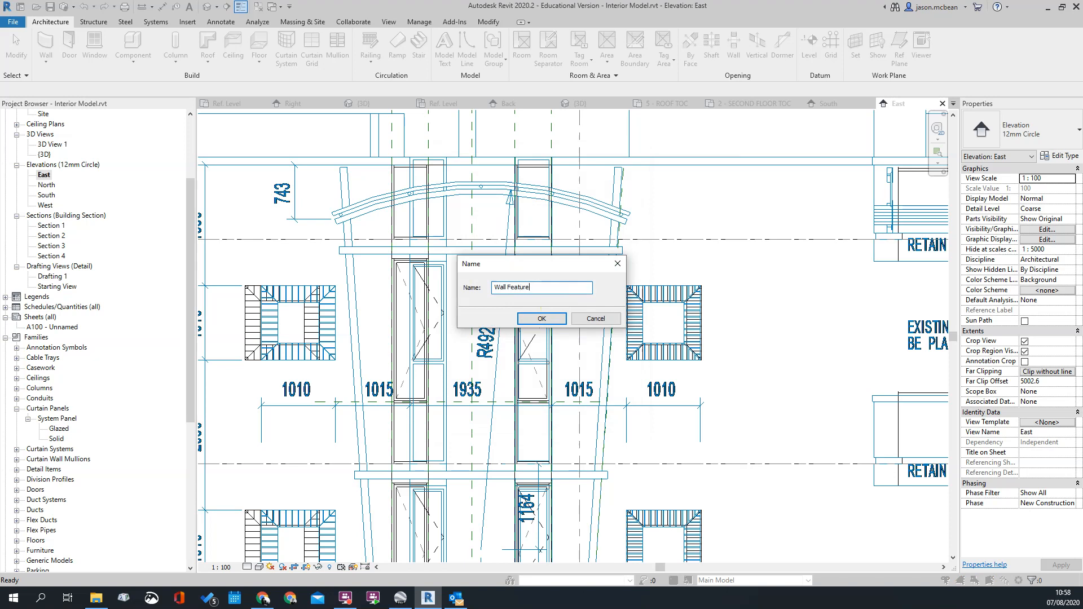
pyautogui.click(541, 318)
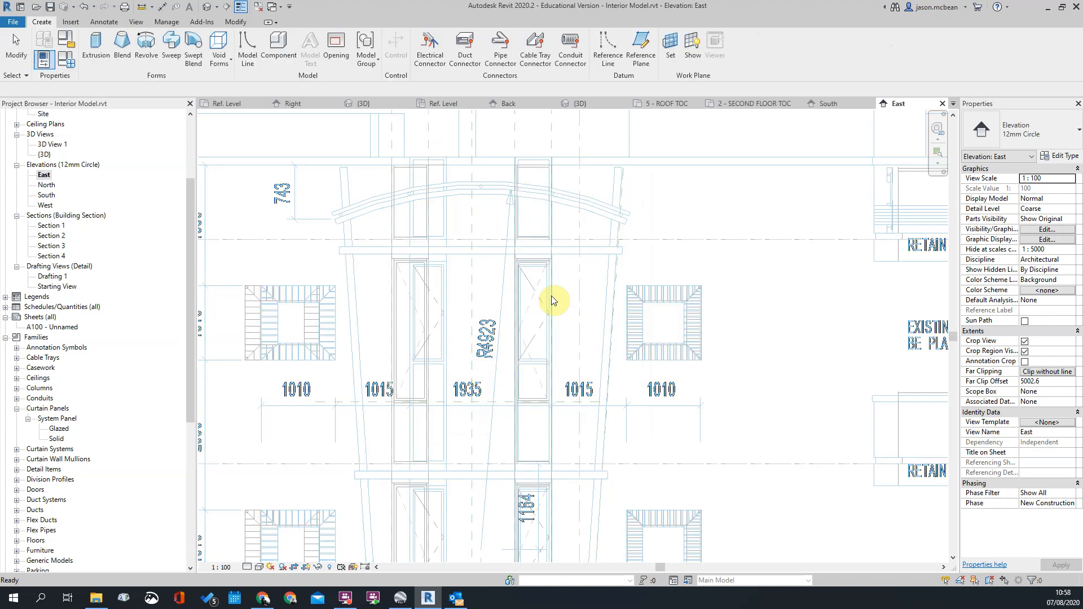
# Try to place a reference plane along the steel post's outer edge, by picking the edge or drawing from its upper end
pyautogui.scroll(-4, 558, 269)
pyautogui.scroll(5, 568, 273)
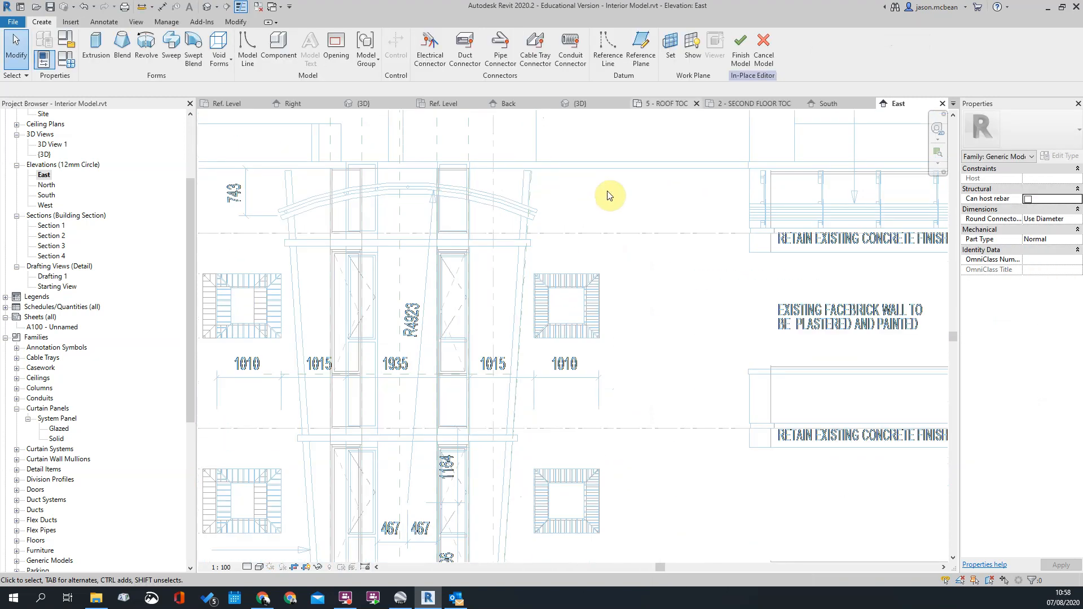
pyautogui.click(641, 49)
pyautogui.click(398, 38)
pyautogui.scroll(3, 530, 231)
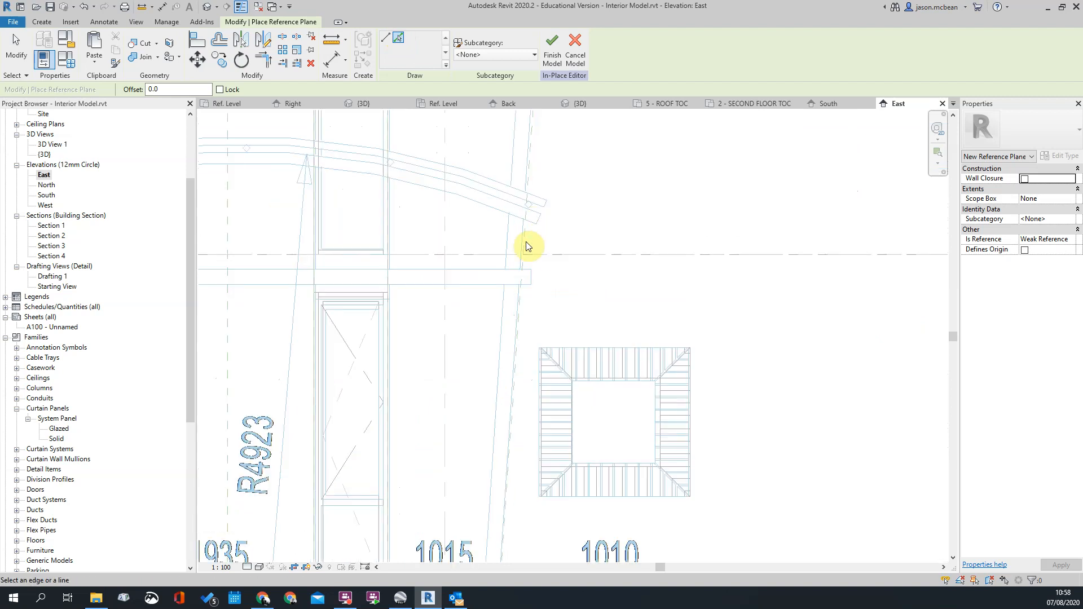
pyautogui.scroll(1, 531, 234)
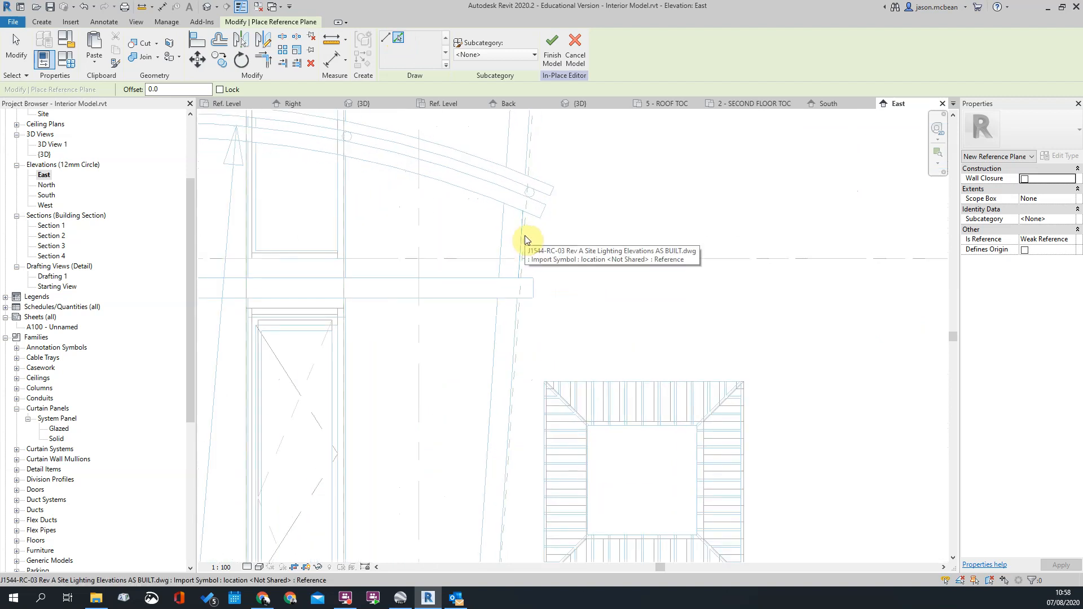
pyautogui.click(385, 38)
pyautogui.moveTo(550, 161); pyautogui.dragTo(549, 317, button='middle')
pyautogui.click(527, 241)
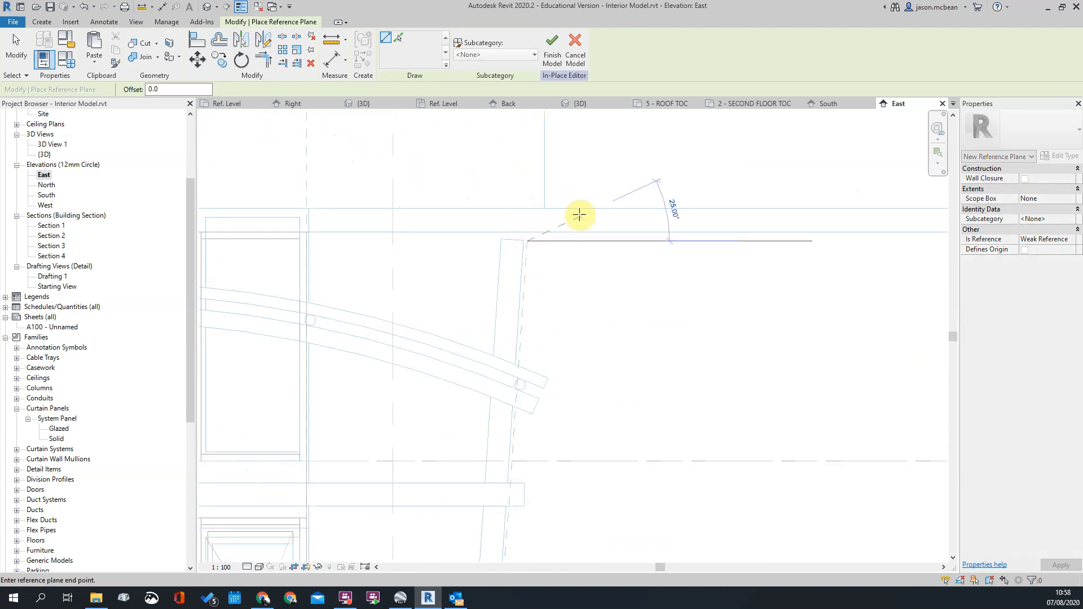
pyautogui.scroll(-3, 579, 215)
pyautogui.scroll(1, 551, 228)
pyautogui.click(399, 38)
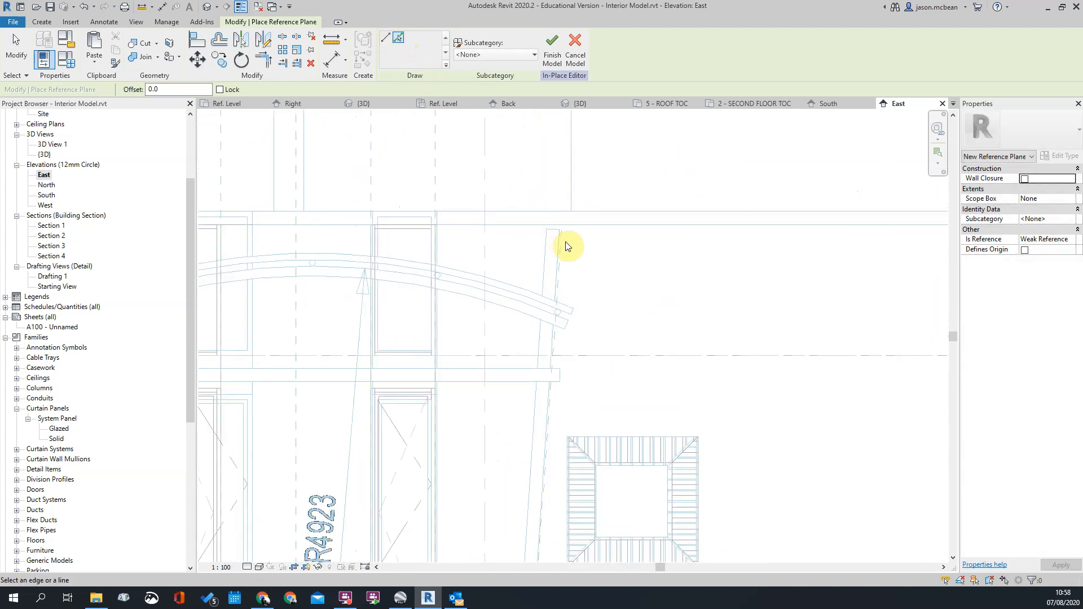
pyautogui.scroll(2, 561, 257)
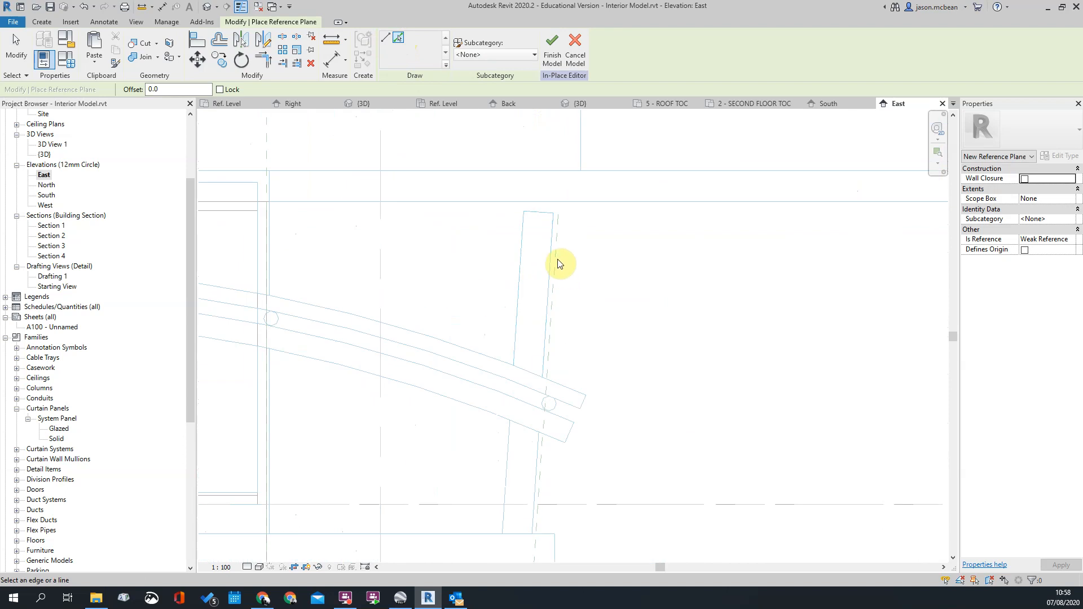
# Draw a reference plane over the existing sloping plane, from the steel post's upper end down to its lower end
pyautogui.click(385, 37)
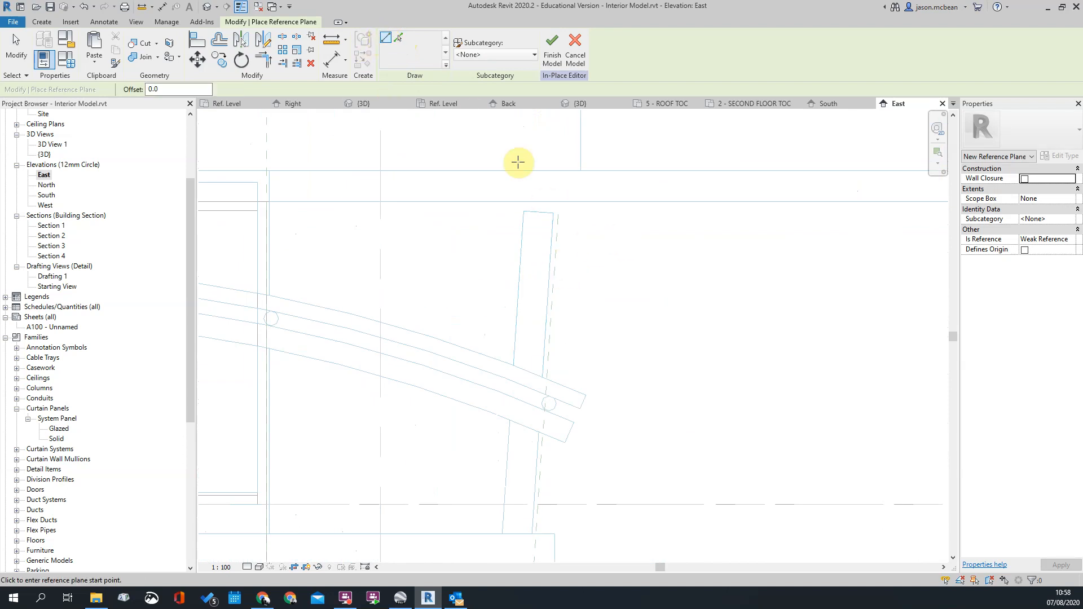
pyautogui.click(561, 218)
pyautogui.scroll(-2, 638, 261)
pyautogui.moveTo(609, 460); pyautogui.dragTo(508, 356, button='middle')
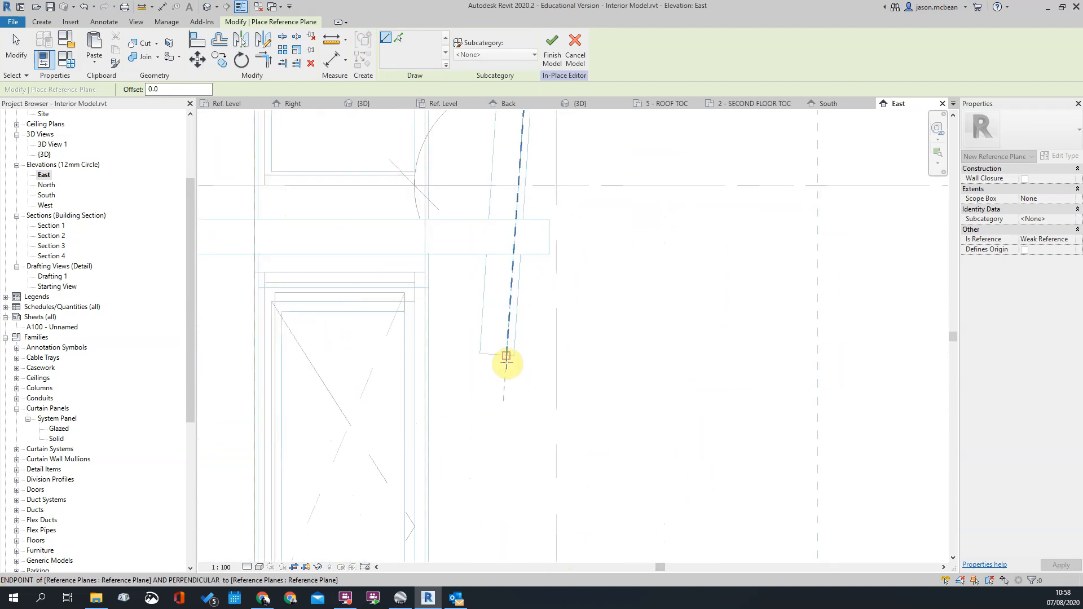
pyautogui.click(507, 356)
pyautogui.scroll(-3, 611, 390)
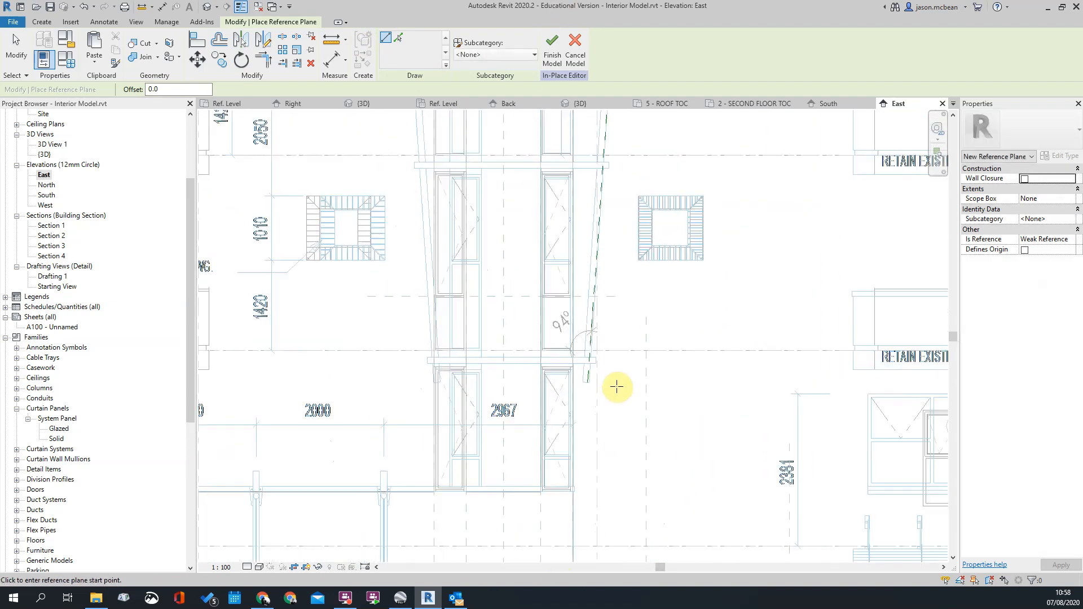
pyautogui.scroll(-3, 610, 396)
pyautogui.press('Escape')
pyautogui.scroll(3, 634, 355)
pyautogui.moveTo(573, 353); pyautogui.dragTo(592, 322, button='middle')
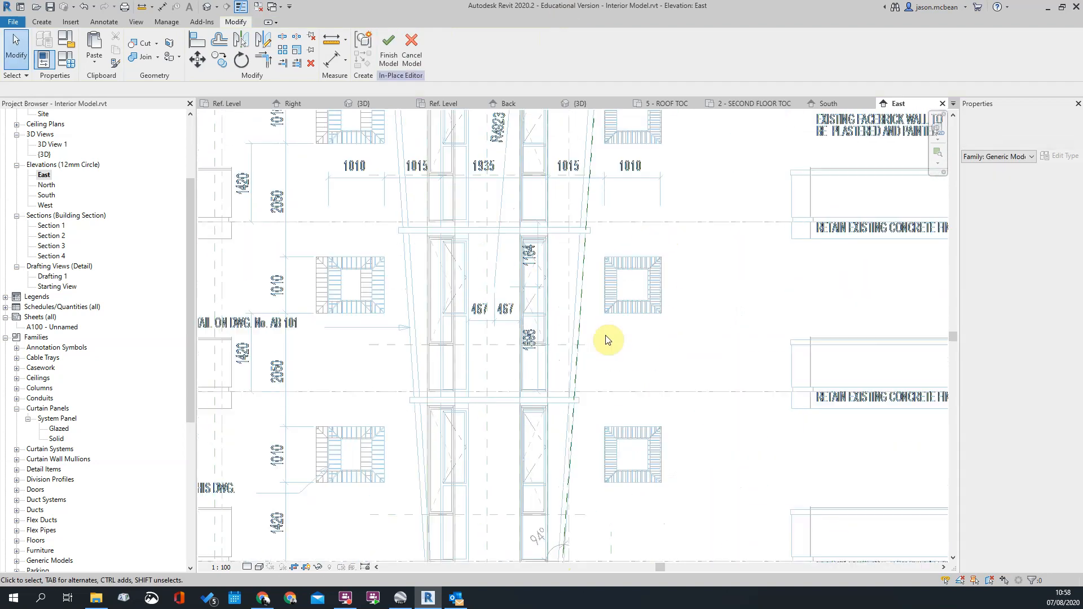
# Inspect the new reference plane along the sloping steel post, from its lower end up to the arched member
pyautogui.scroll(-3, 592, 322)
pyautogui.scroll(2, 592, 323)
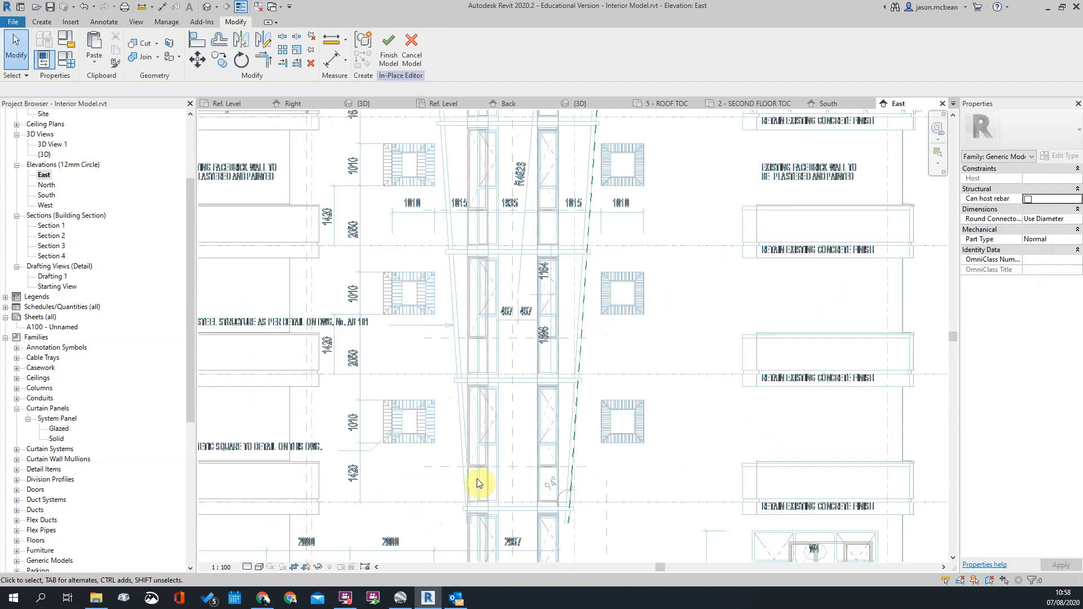
pyautogui.scroll(-5, 522, 498)
pyautogui.scroll(6, 536, 437)
pyautogui.scroll(-1, 597, 176)
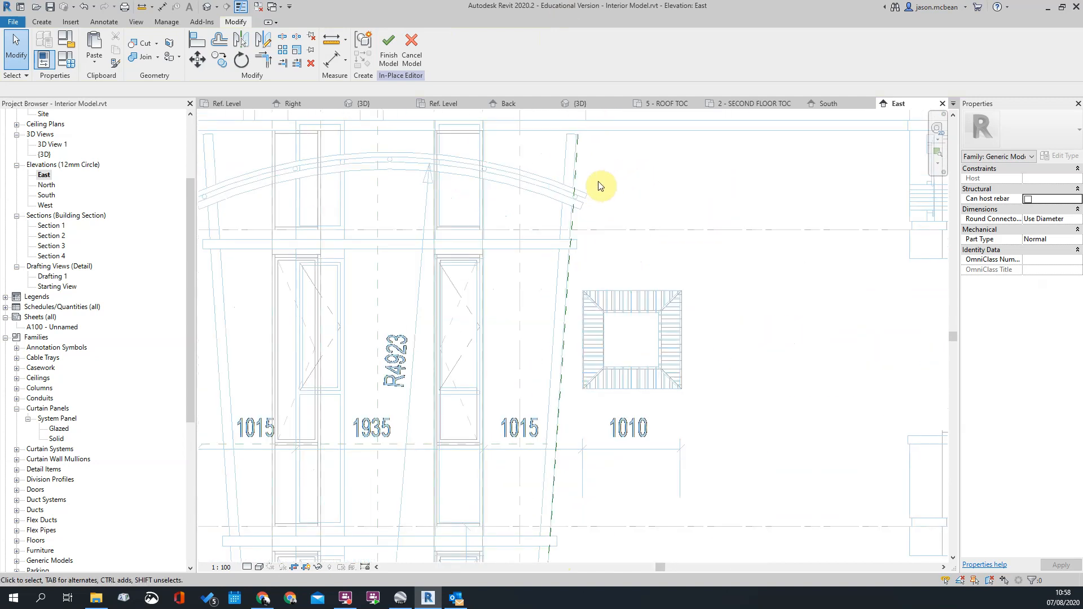
pyautogui.scroll(-2, 587, 189)
pyautogui.scroll(3, 585, 179)
pyautogui.scroll(-2, 571, 300)
pyautogui.scroll(-1, 564, 327)
pyautogui.scroll(3, 554, 341)
# Set the Offset tool's numerical distance to 50 mm
pyautogui.click(220, 46)
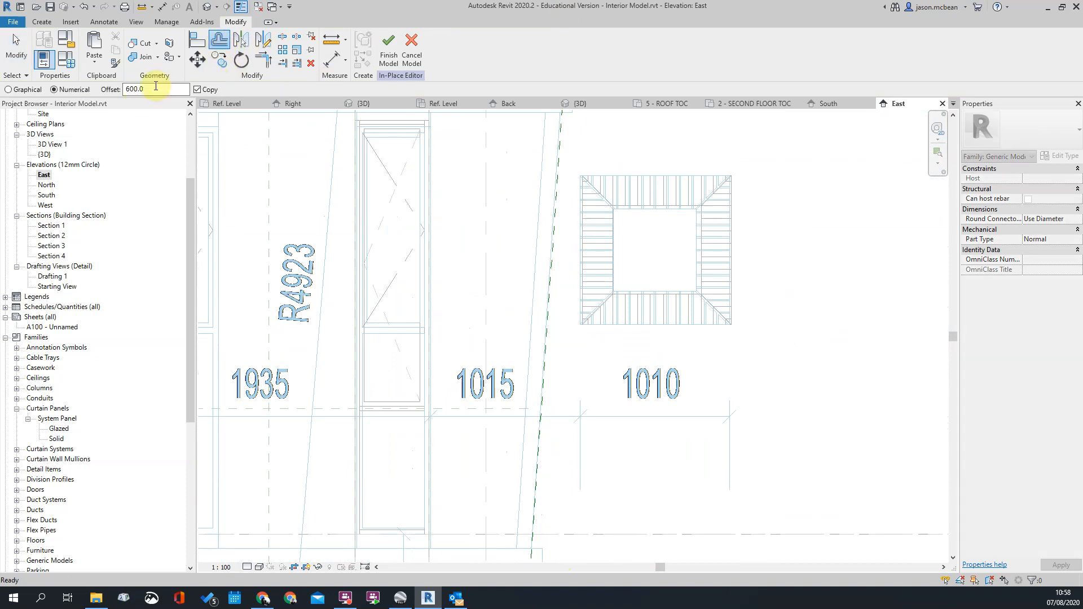
pyautogui.write('50')
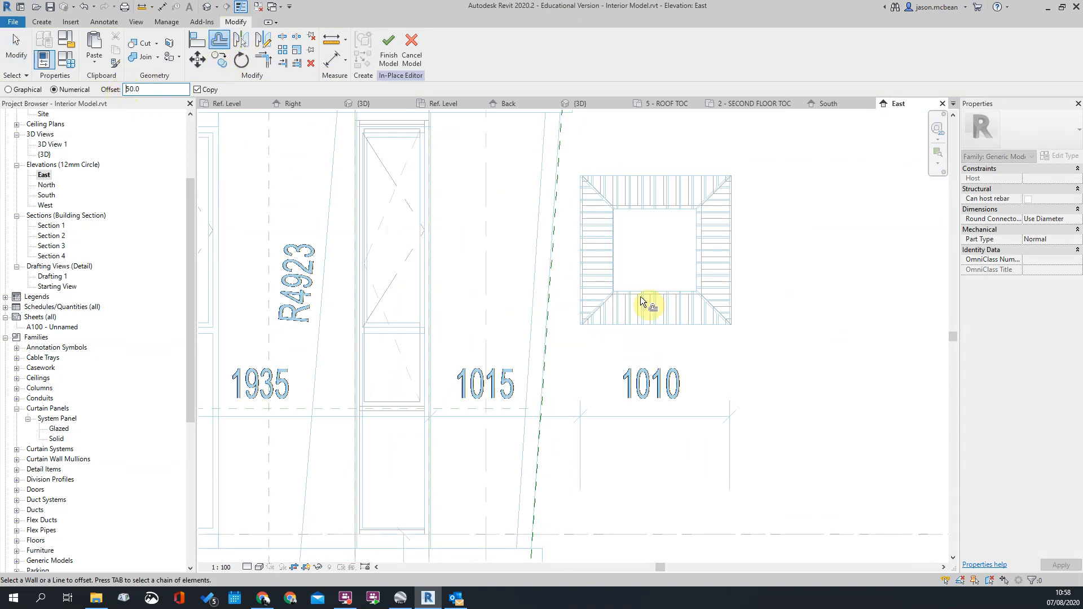
pyautogui.scroll(3, 562, 269)
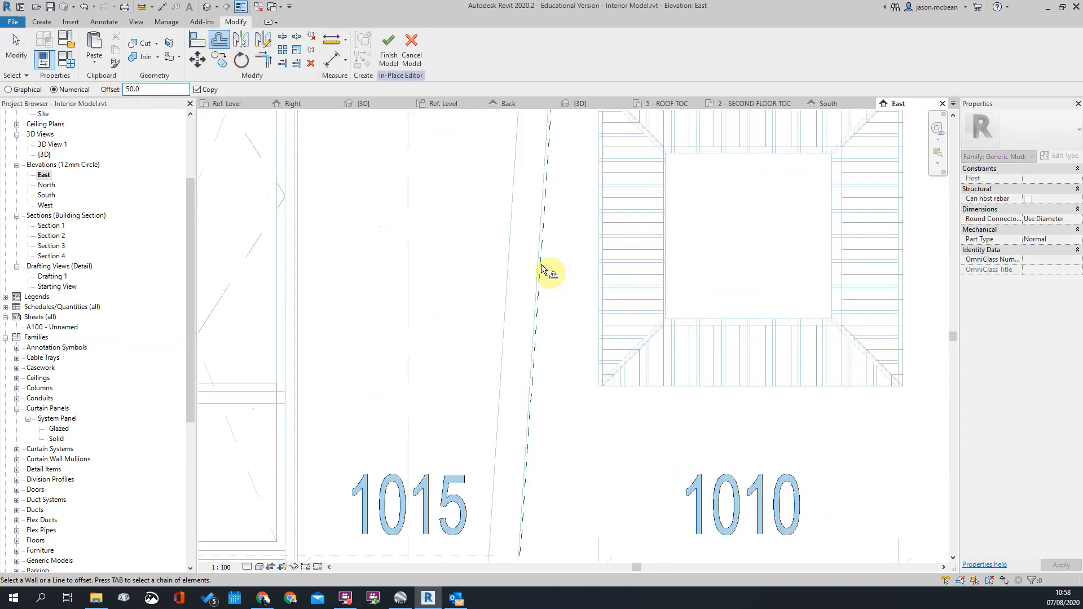
pyautogui.press('Escape')
pyautogui.scroll(-3, 540, 275)
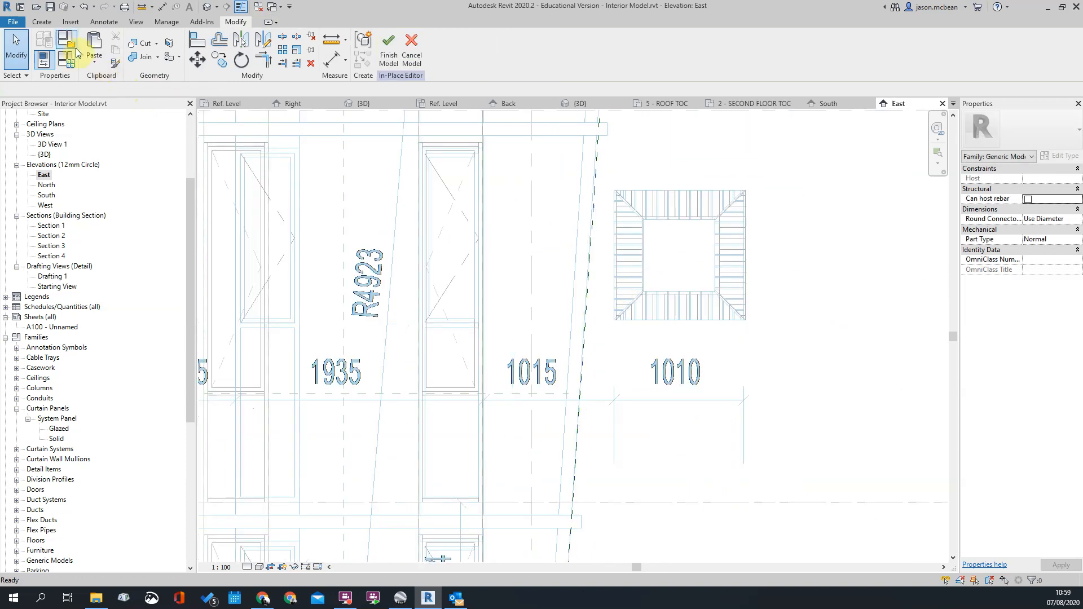
# Start a reference line and pick the 490 Ext Cavity PL wall's face as its work plane
pyautogui.click(45, 24)
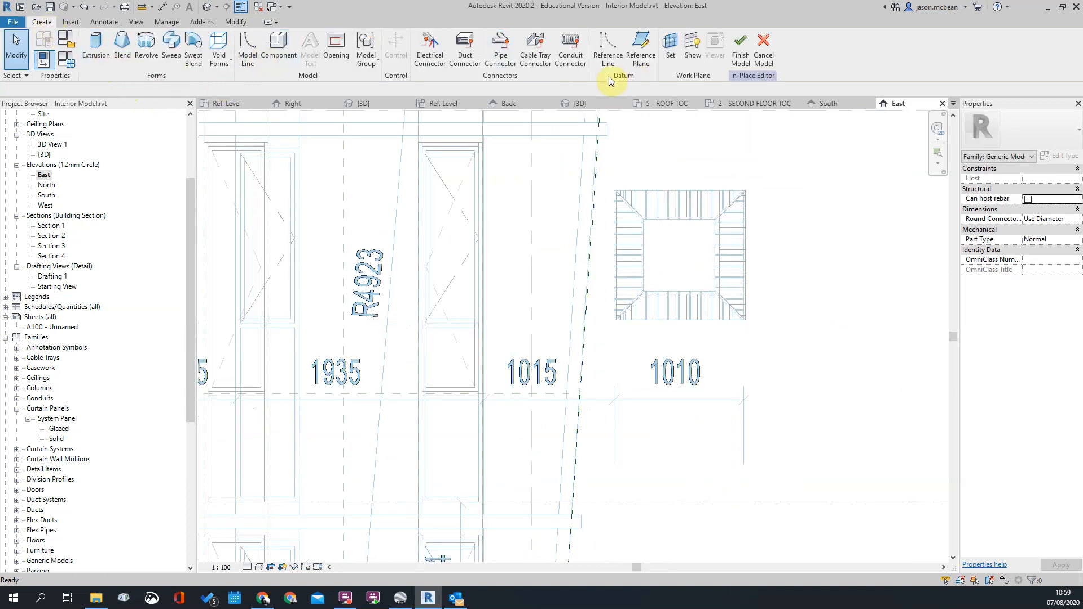
pyautogui.click(607, 50)
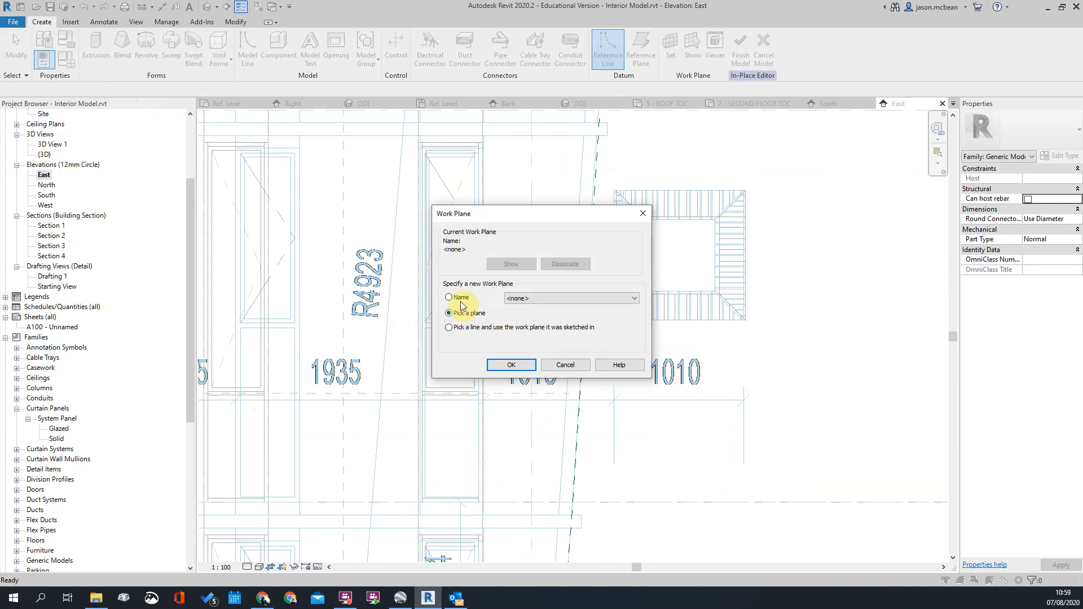
pyautogui.click(535, 303)
pyautogui.click(534, 303)
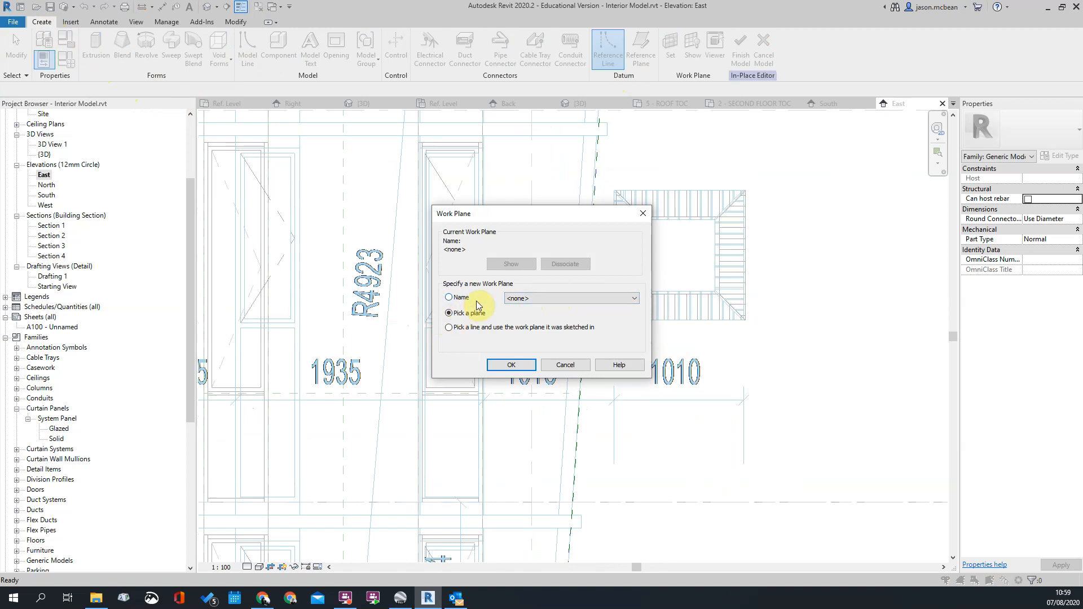
pyautogui.click(536, 302)
pyautogui.click(474, 343)
pyautogui.click(504, 365)
pyautogui.scroll(-4, 585, 162)
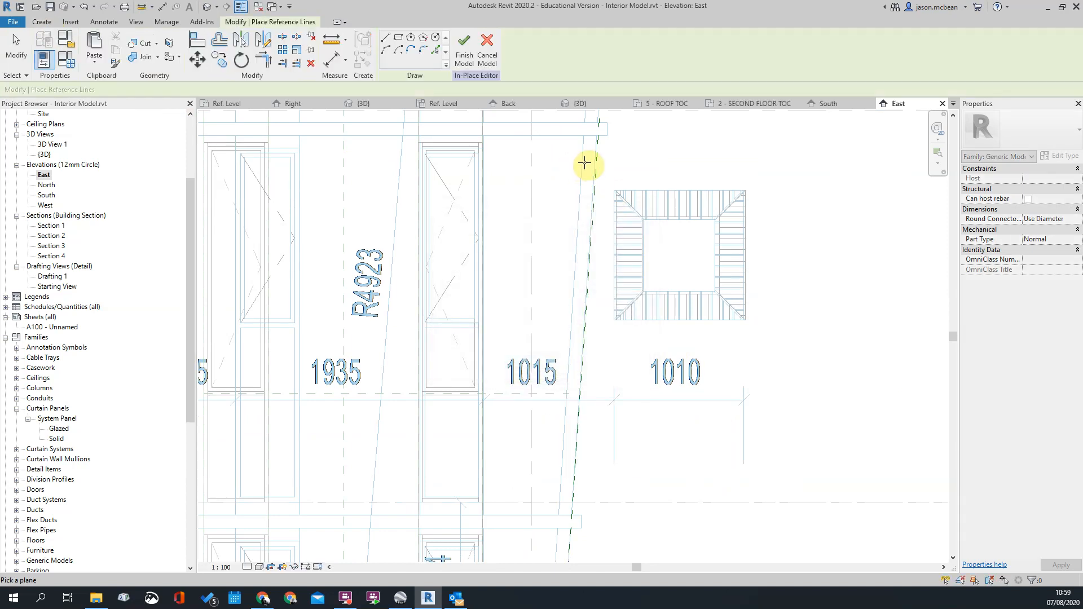
pyautogui.moveTo(618, 157); pyautogui.dragTo(620, 355, button='middle')
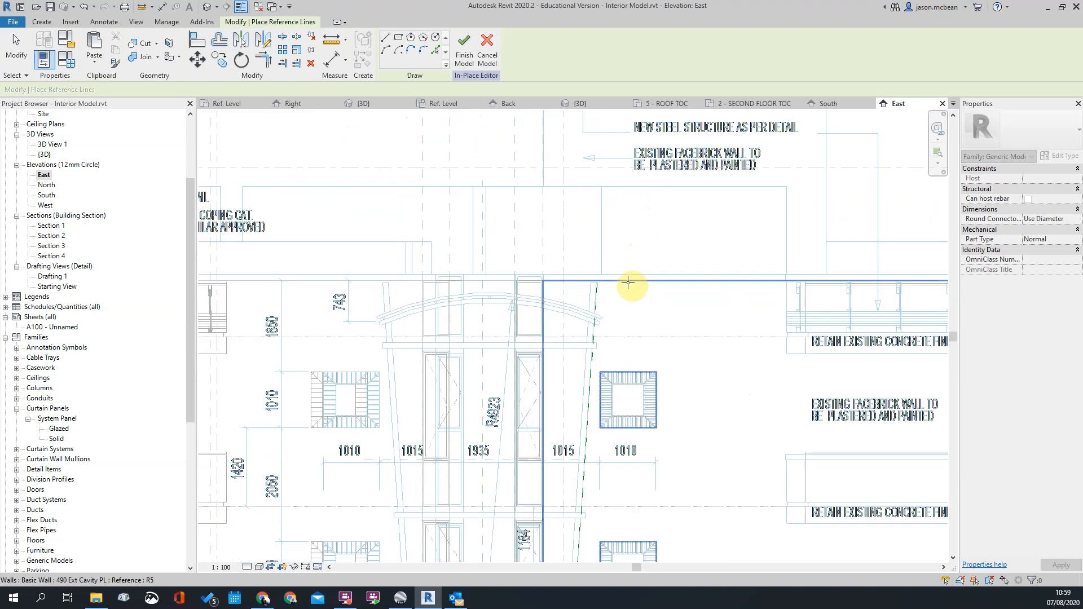
pyautogui.click(628, 282)
# Draw a sloping reference line on the wall beside the steel post, from below the parapet down to near the post's lower end
pyautogui.scroll(-4, 638, 305)
pyautogui.scroll(3, 587, 292)
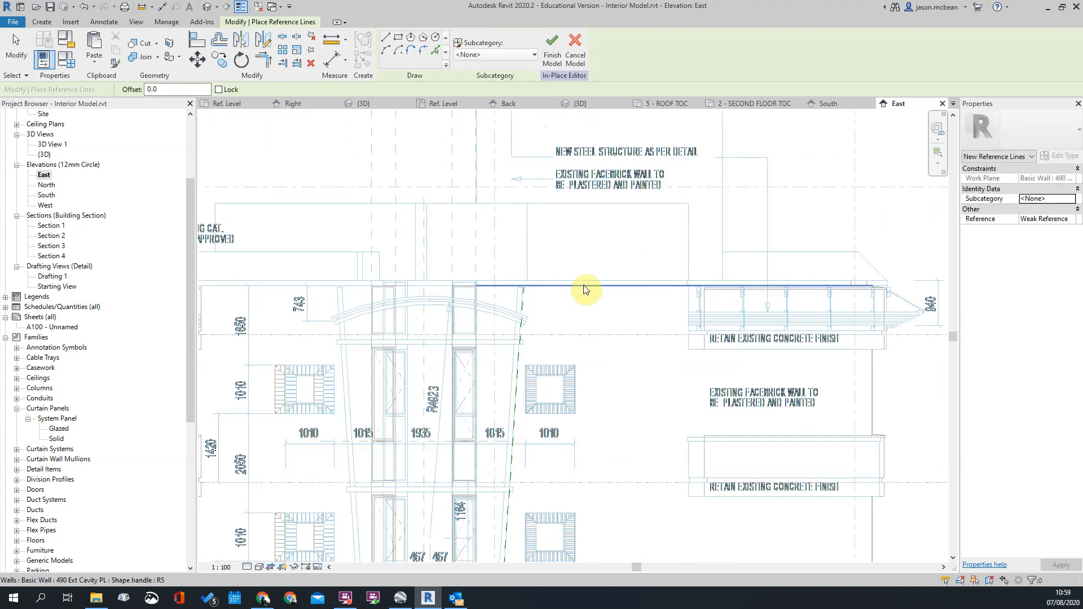
pyautogui.click(385, 40)
pyautogui.click(563, 306)
pyautogui.scroll(-3, 550, 425)
pyautogui.moveTo(556, 446); pyautogui.dragTo(561, 272, button='middle')
pyautogui.moveTo(561, 273); pyautogui.dragTo(558, 267)
pyautogui.scroll(3, 515, 438)
pyautogui.click(517, 447)
pyautogui.scroll(-3, 526, 427)
pyautogui.press('Escape')
pyautogui.press('Escape')
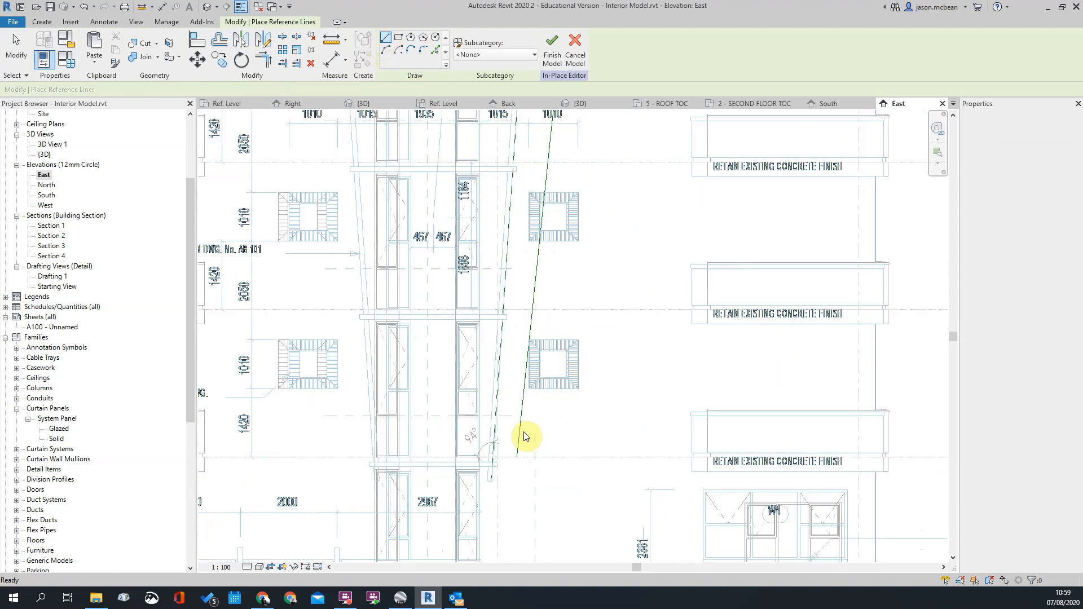
# Align the new reference line with the sloping reference plane along the steel post's outer edge
pyautogui.scroll(3, 524, 437)
pyautogui.press('l')
pyautogui.click(482, 479)
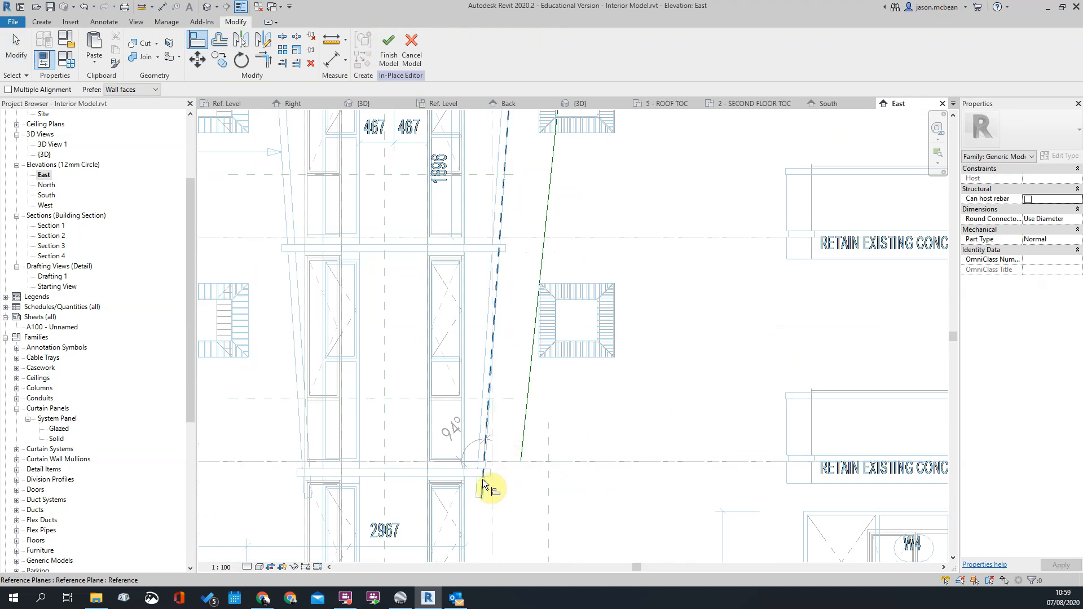
pyautogui.click(522, 450)
pyautogui.scroll(-1, 530, 455)
pyautogui.scroll(-3, 530, 456)
pyautogui.press('Escape')
pyautogui.press('Escape')
# Stretch the reference line's upper and lower ends to the steel post's ends, making it about 10,686 mm long
pyautogui.scroll(2, 524, 370)
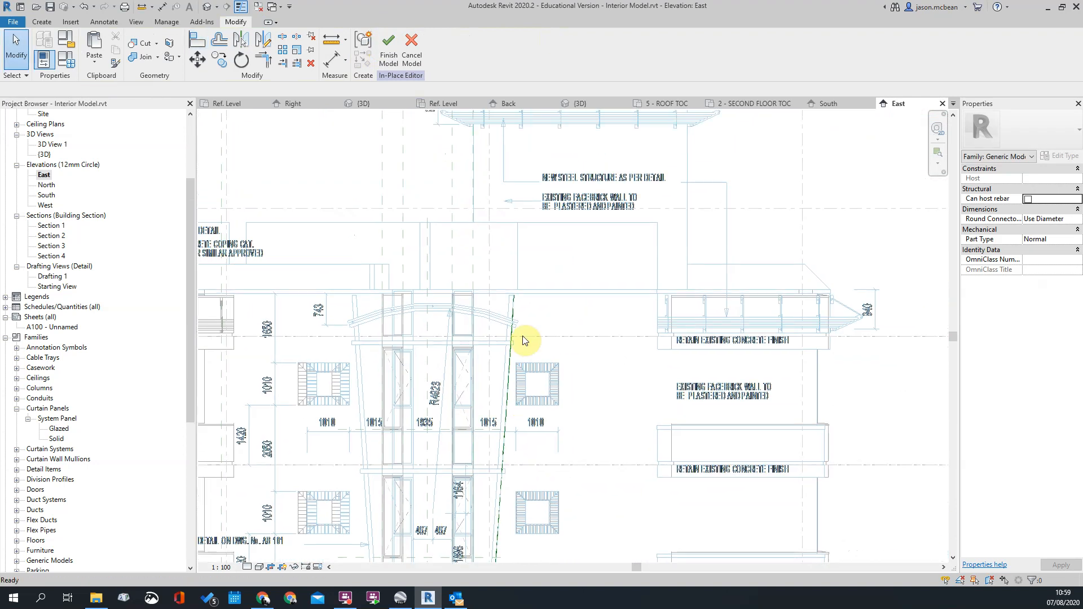
pyautogui.scroll(2, 508, 314)
pyautogui.click(508, 313)
pyautogui.scroll(2, 509, 309)
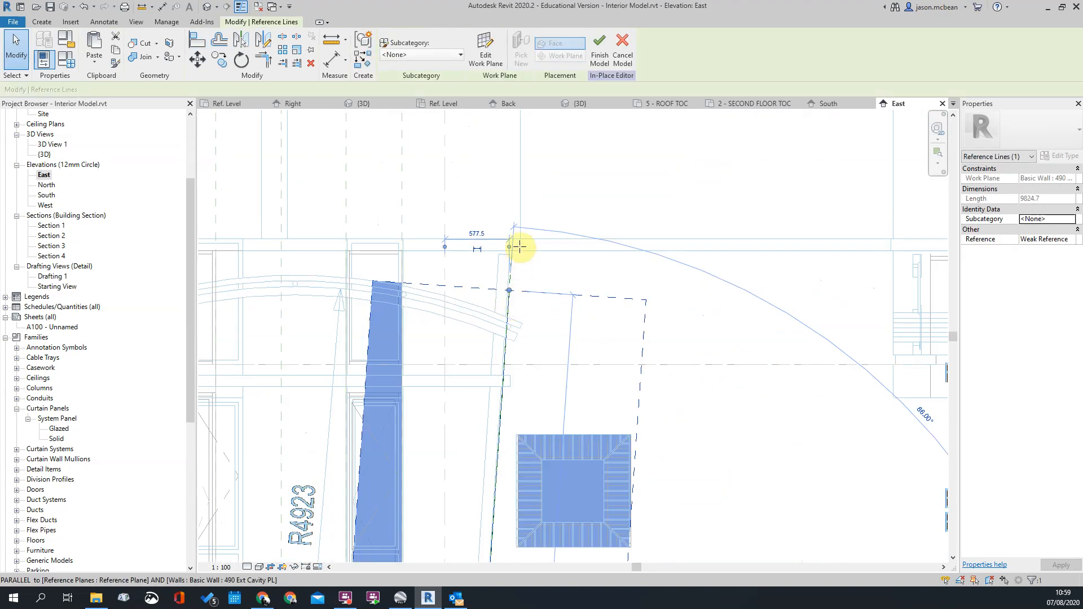
pyautogui.scroll(-5, 553, 392)
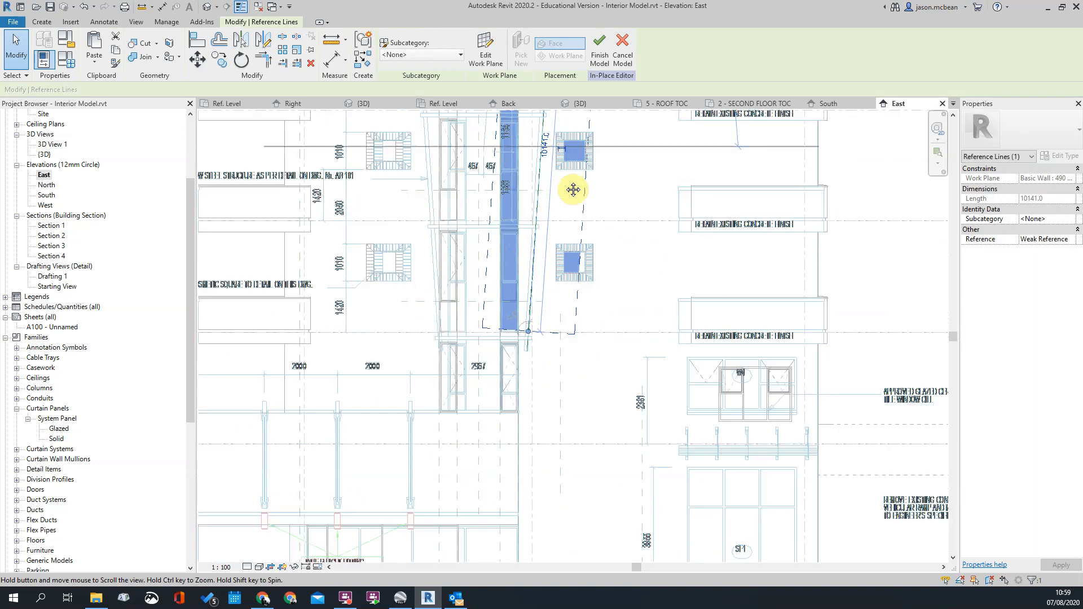
pyautogui.scroll(3, 534, 323)
pyautogui.scroll(2, 534, 304)
pyautogui.moveTo(527, 286); pyautogui.dragTo(524, 329)
pyautogui.scroll(-3, 564, 338)
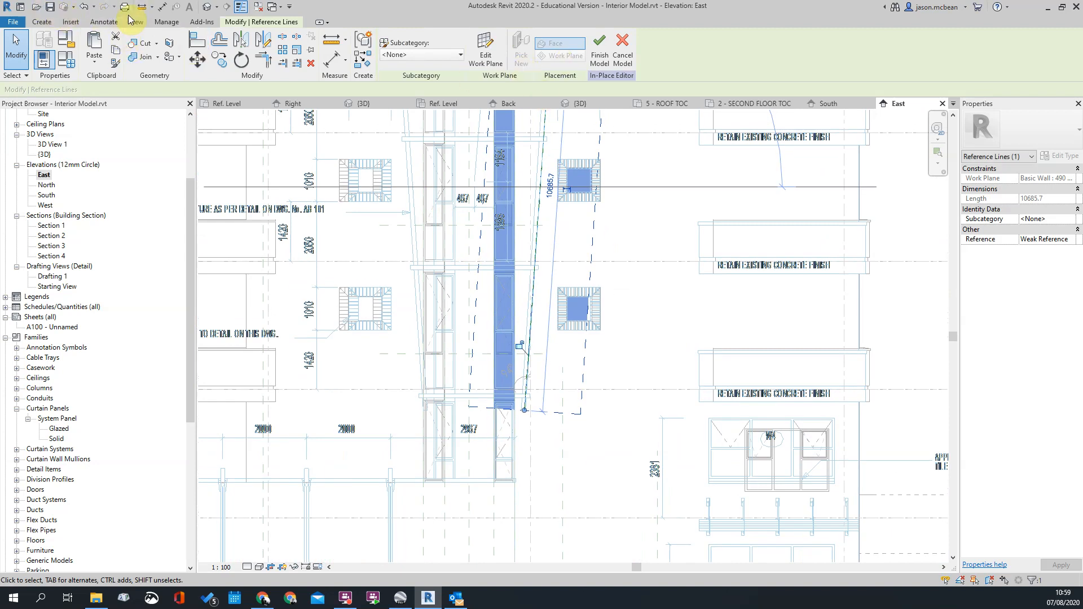
# Examine the reference line's position on the wall face in the 3D view, at both its upper and lower ends
pyautogui.click(207, 7)
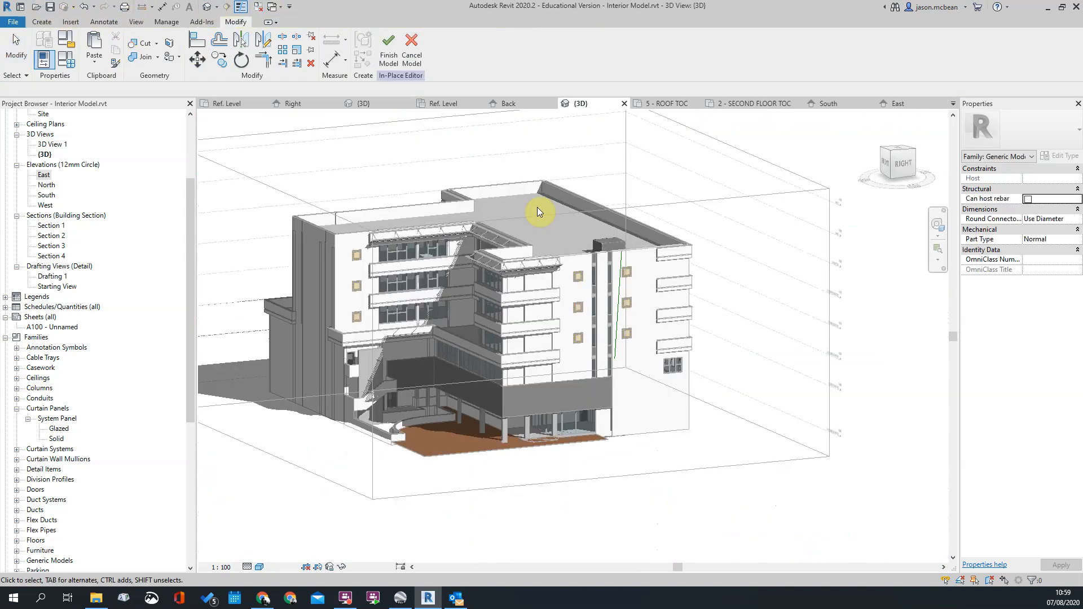
pyautogui.scroll(4, 566, 248)
pyautogui.click(565, 242)
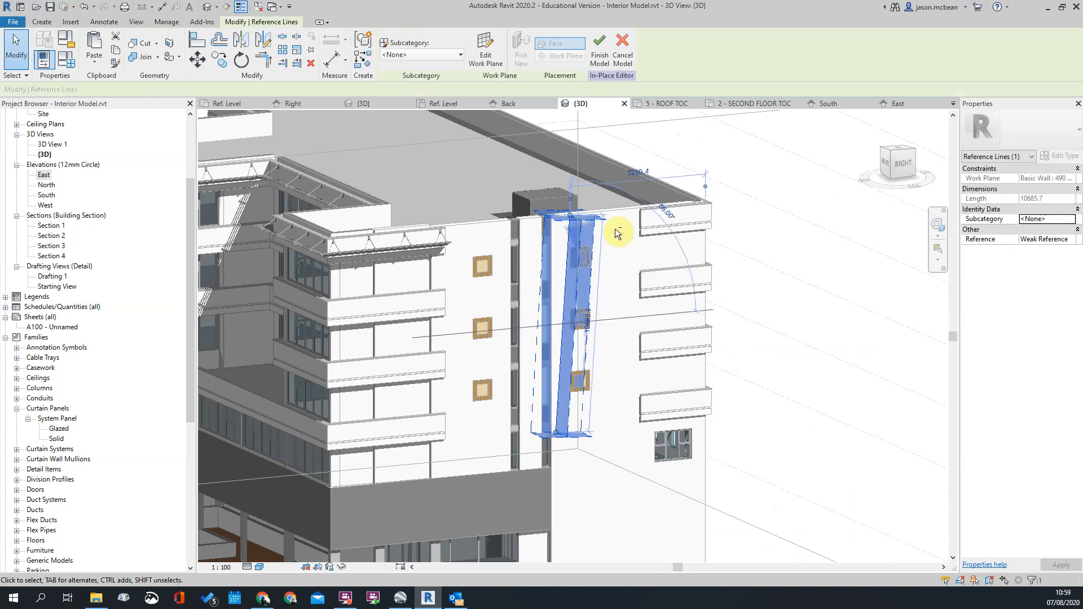
pyautogui.scroll(5, 571, 230)
pyautogui.keyDown('shift'); pyautogui.moveTo(570, 226); pyautogui.dragTo(557, 231, button='middle'); pyautogui.keyUp('shift')
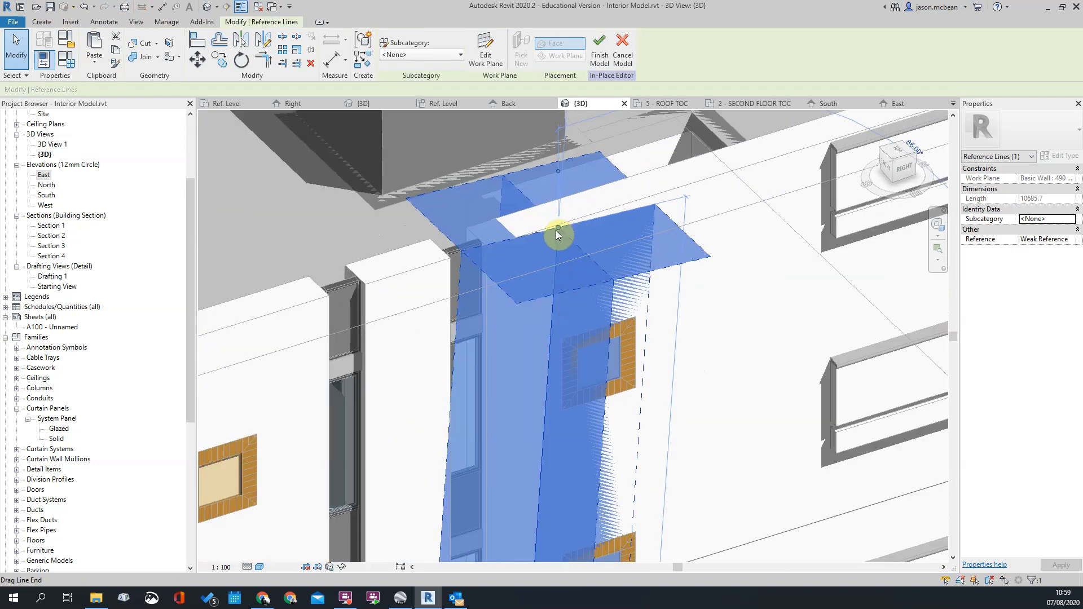
pyautogui.moveTo(557, 227); pyautogui.dragTo(589, 242)
pyautogui.scroll(-3, 563, 229)
pyautogui.press('Escape')
pyautogui.scroll(-2, 594, 254)
pyautogui.scroll(-3, 600, 263)
pyautogui.scroll(3, 588, 368)
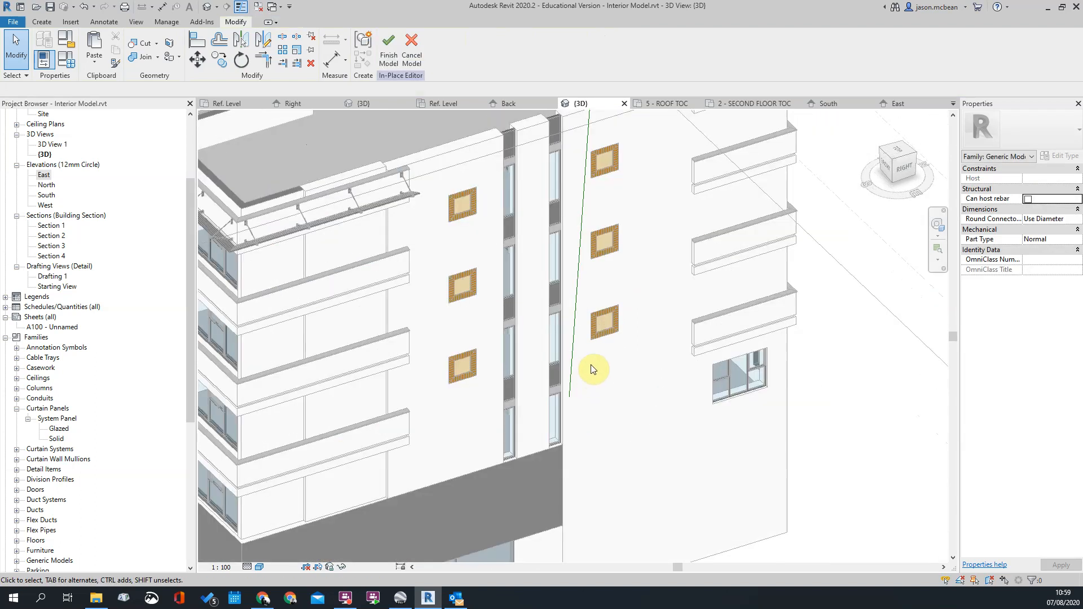
pyautogui.click(576, 355)
pyautogui.moveTo(604, 363)
pyautogui.keyDown('shift'); pyautogui.mouseDown(button='middle')
pyautogui.moveTo(716, 283)
pyautogui.moveTo(627, 344)
pyautogui.moveTo(655, 382)
pyautogui.moveTo(612, 361)
pyautogui.mouseUp(button='middle'); pyautogui.keyUp('shift')
pyautogui.scroll(-2, 627, 344)
pyautogui.scroll(3, 613, 170)
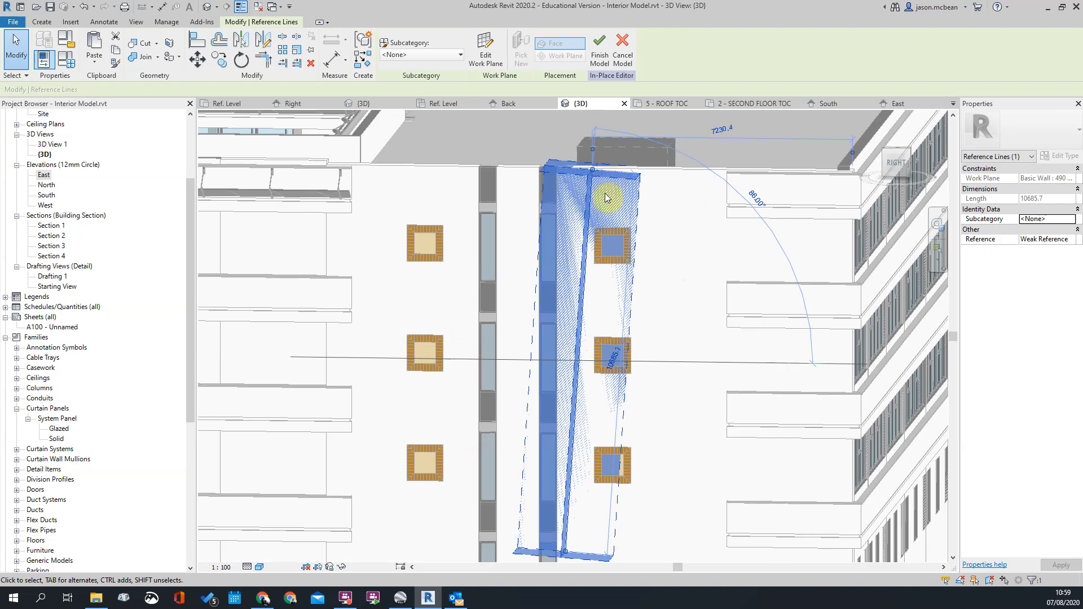
pyautogui.press('Escape')
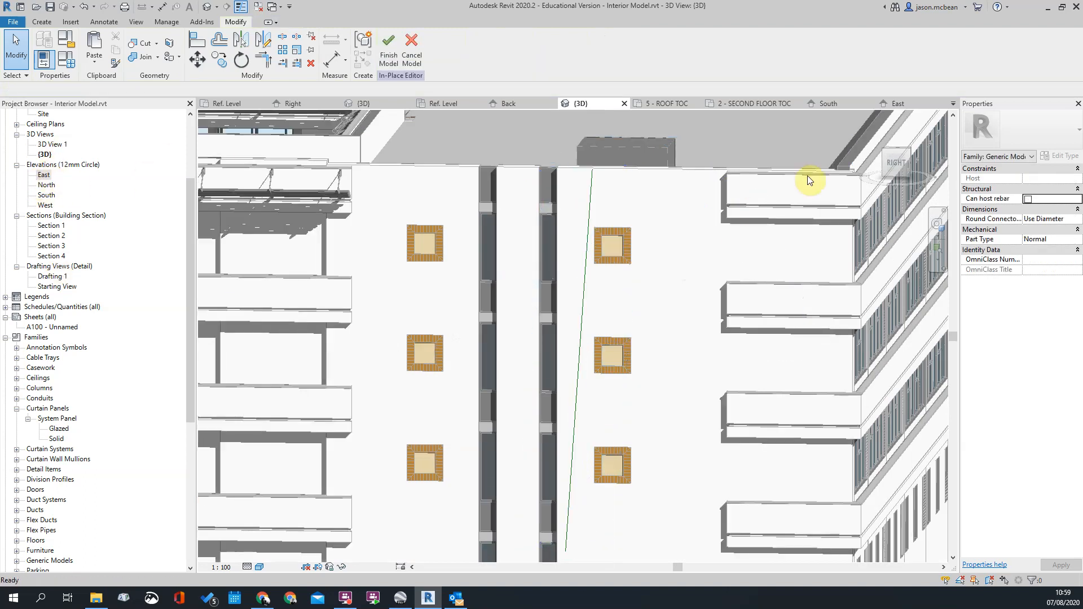
# In the East elevation, offset a copy of the reference line 50 mm inward from the sloping plane and remove the original line
pyautogui.click(894, 104)
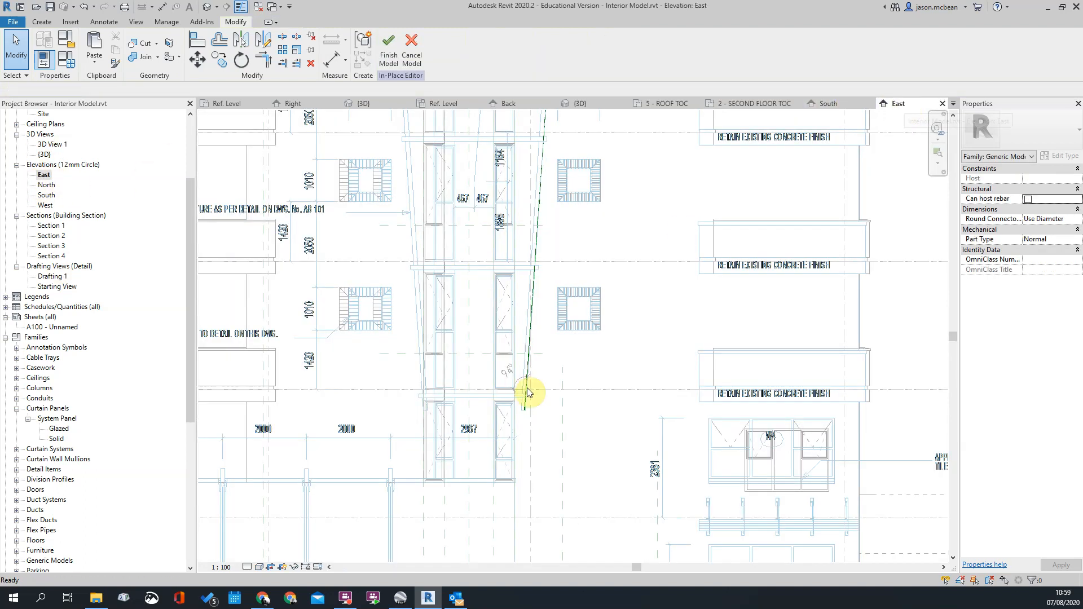
pyautogui.scroll(-2, 573, 457)
pyautogui.scroll(4, 520, 307)
pyautogui.scroll(4, 568, 395)
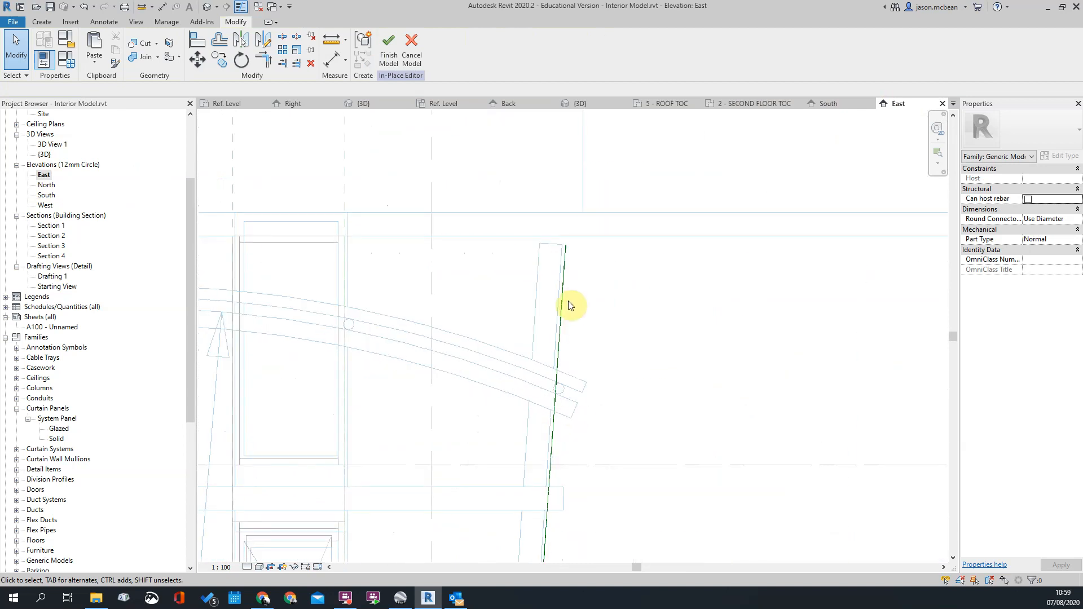
pyautogui.click(218, 42)
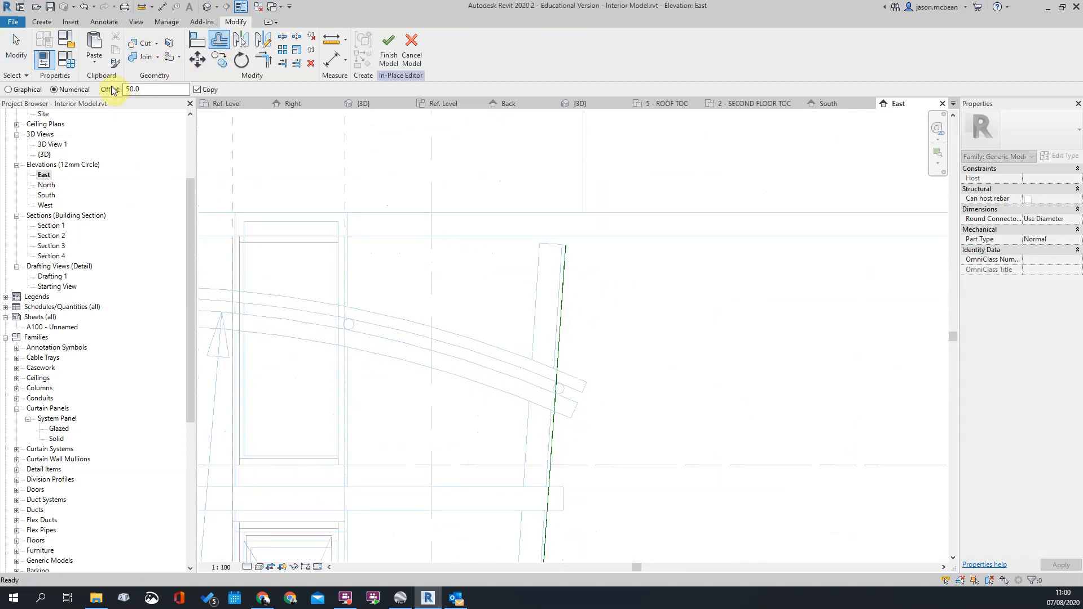
pyautogui.click(562, 283)
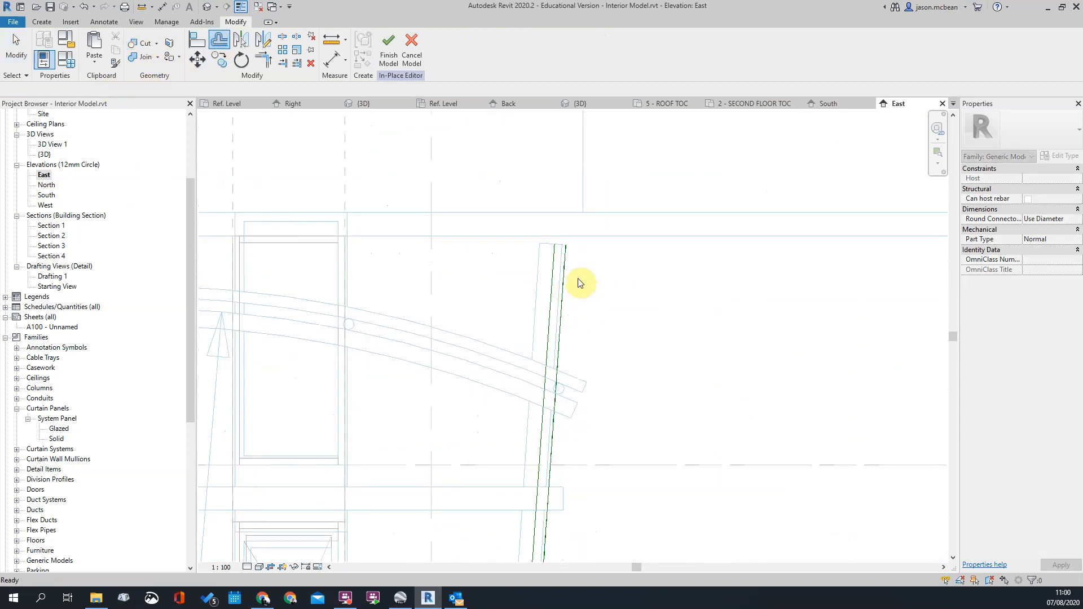
pyautogui.press('Escape')
pyautogui.click(560, 272)
pyautogui.click(608, 266)
pyautogui.scroll(-2, 599, 270)
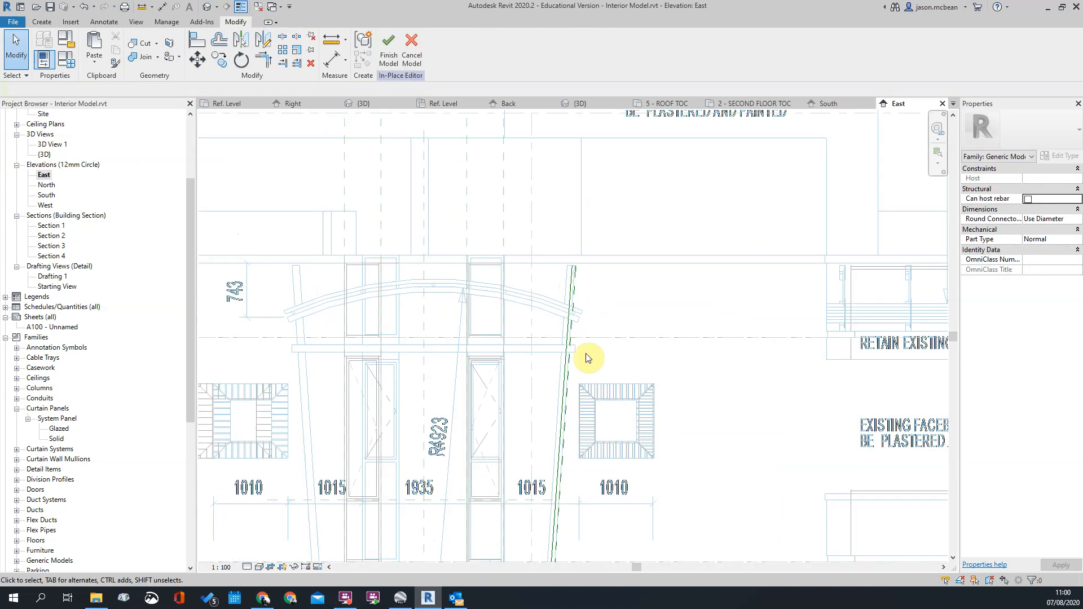
# Offset the reference line a further 50 mm towards the steel post's inner edge
pyautogui.scroll(4, 583, 316)
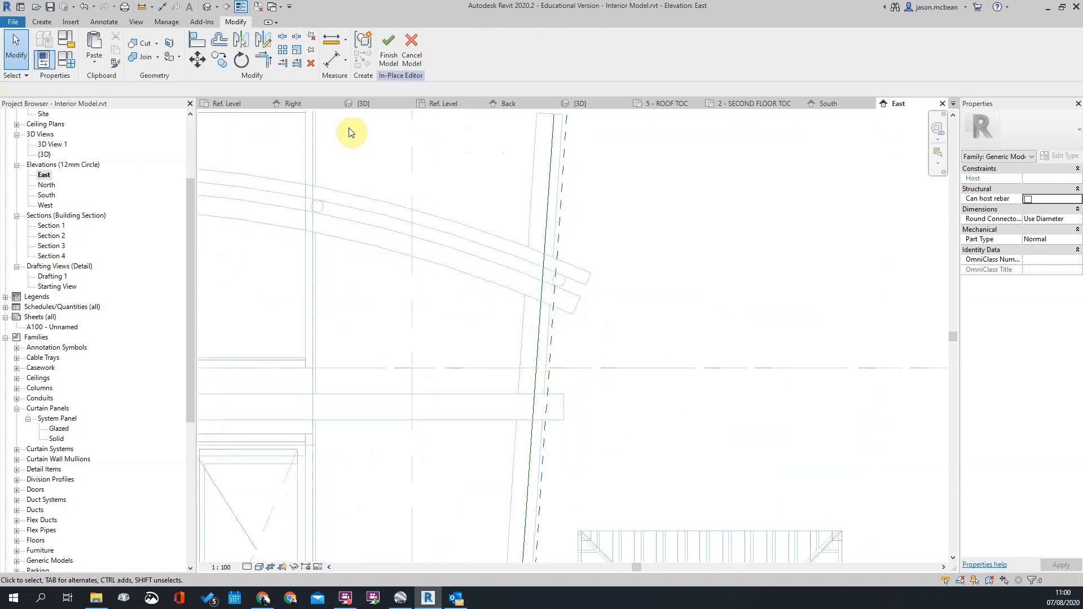
pyautogui.click(220, 44)
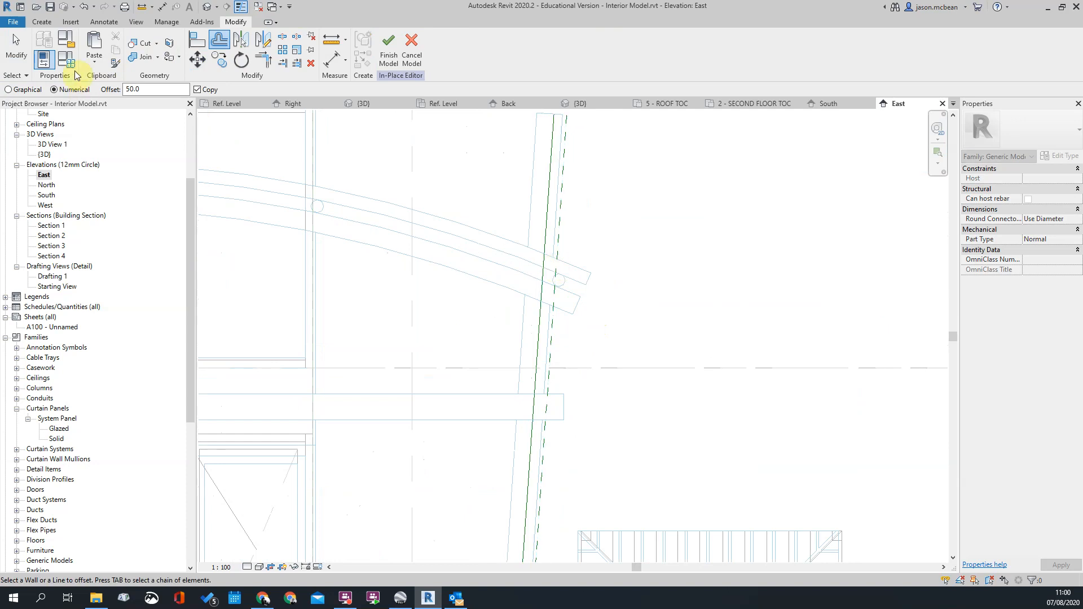
pyautogui.click(552, 299)
pyautogui.press('Escape')
pyautogui.scroll(-3, 551, 290)
pyautogui.scroll(2, 552, 288)
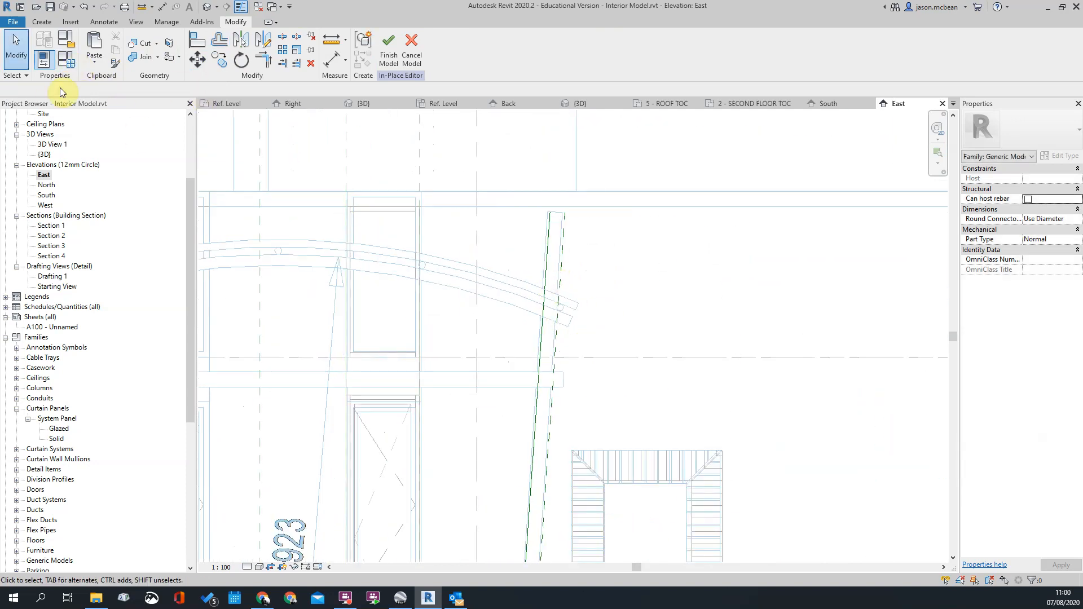
# Start a sweep in the East elevation, pick the offset reference line as its path and open the profile sketch in the 3D view
pyautogui.scroll(-4, 488, 318)
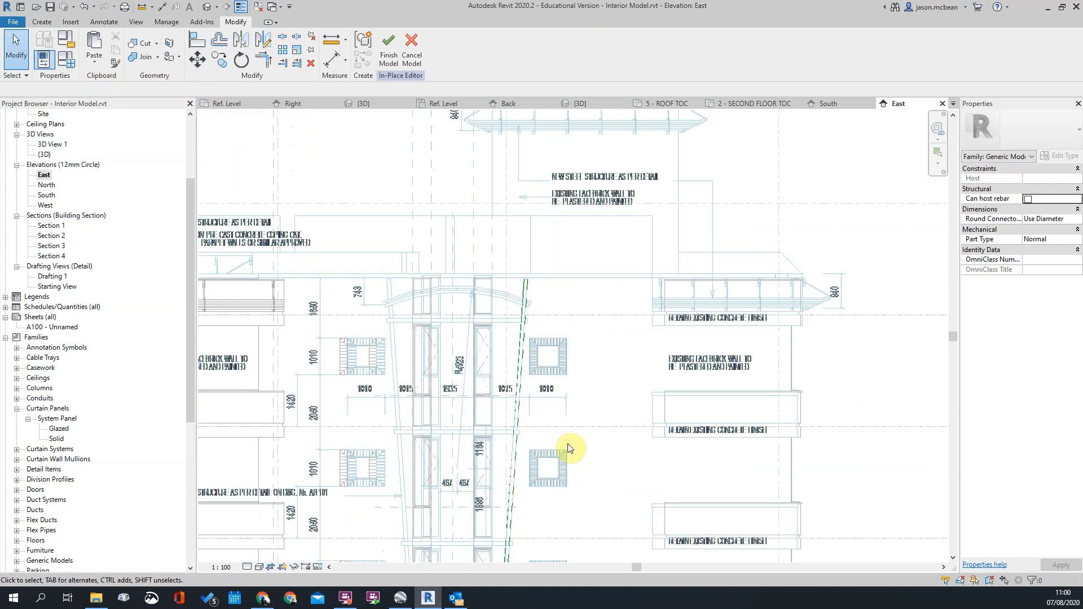
pyautogui.scroll(2, 533, 238)
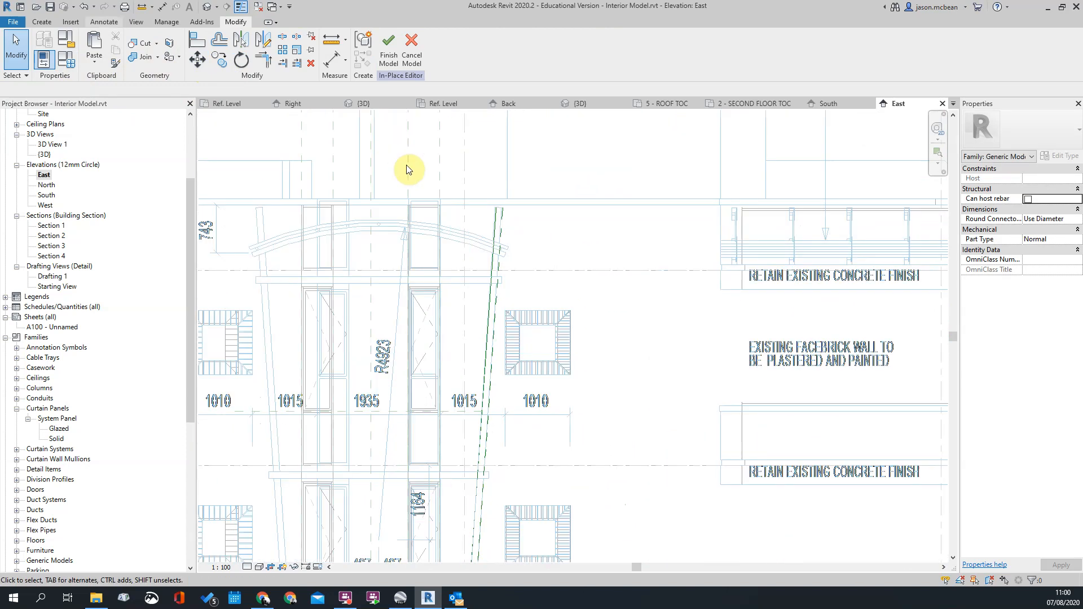
pyautogui.click(41, 22)
pyautogui.click(171, 50)
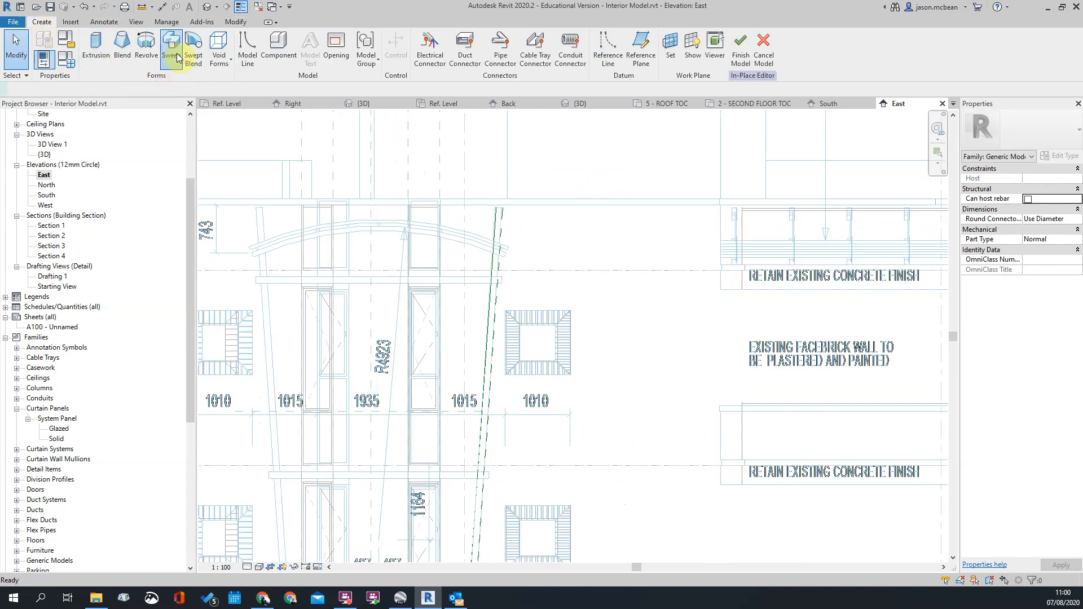
pyautogui.click(494, 257)
pyautogui.click(390, 61)
pyautogui.click(581, 61)
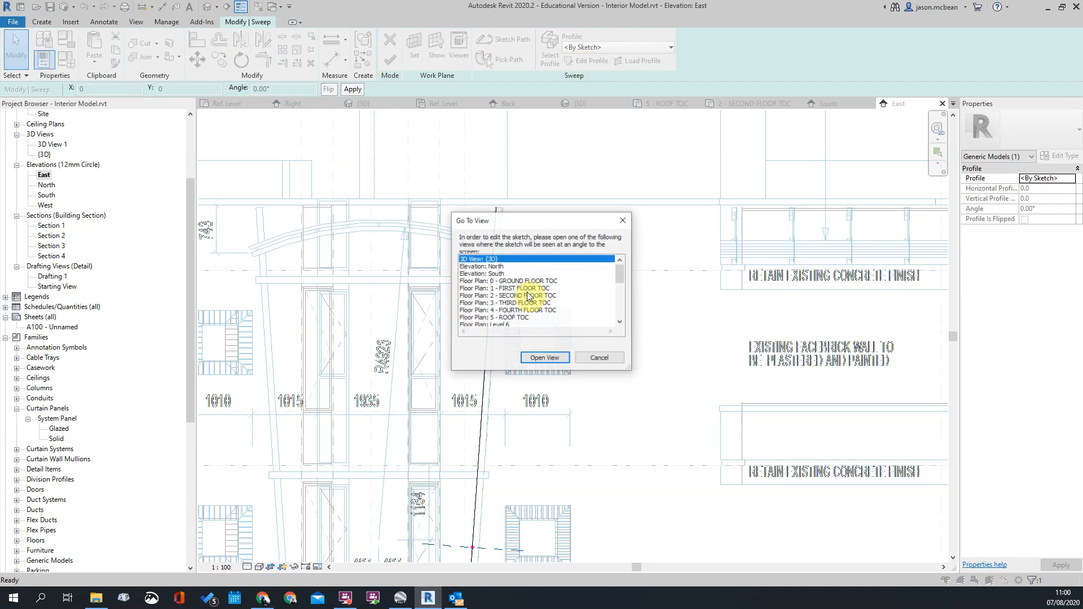
pyautogui.click(545, 358)
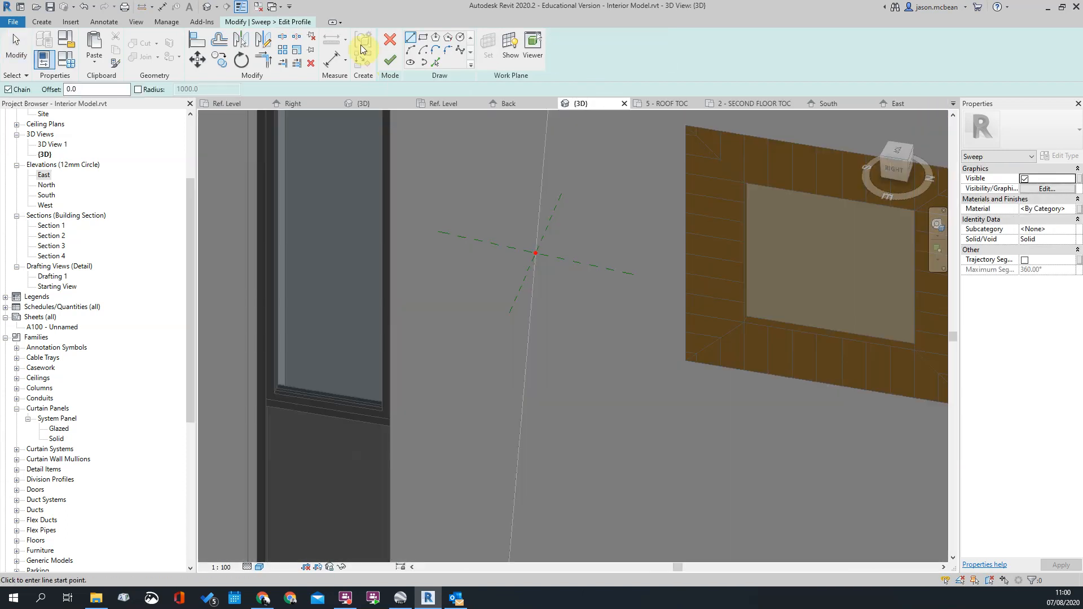
# Sketch a circular profile with a 50 mm radius centred on the sweep path and finish the sweep
pyautogui.click(462, 38)
pyautogui.scroll(3, 533, 255)
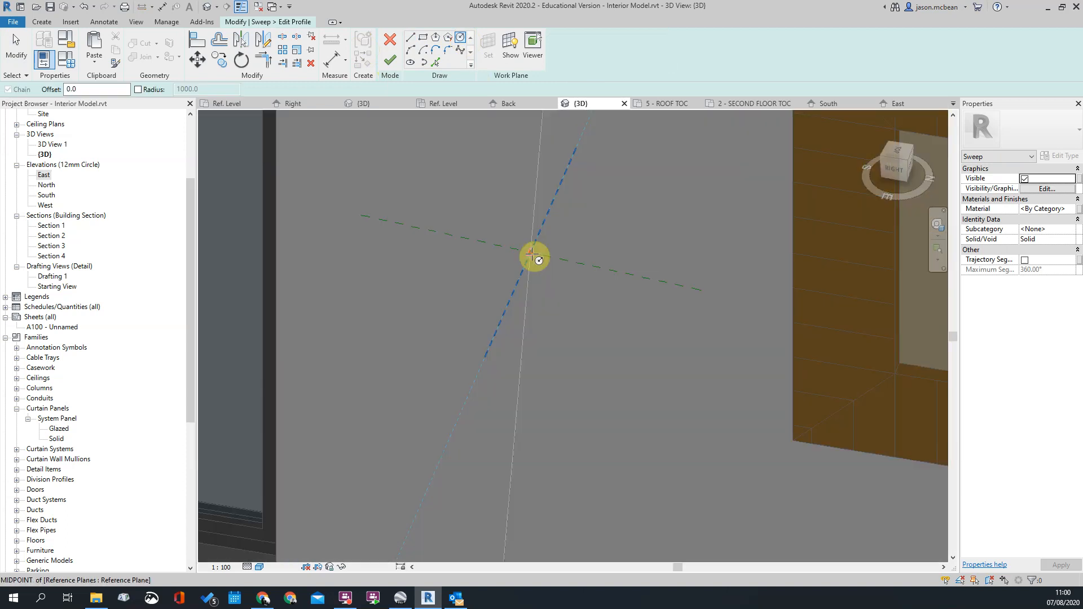
pyautogui.write('50')
pyautogui.press('Return')
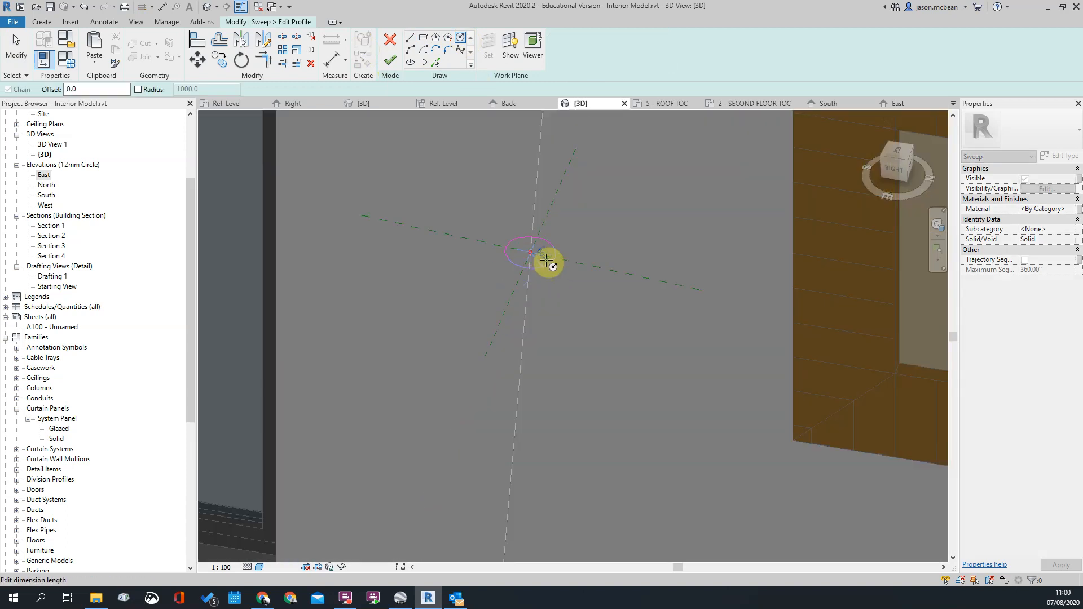
pyautogui.click(390, 60)
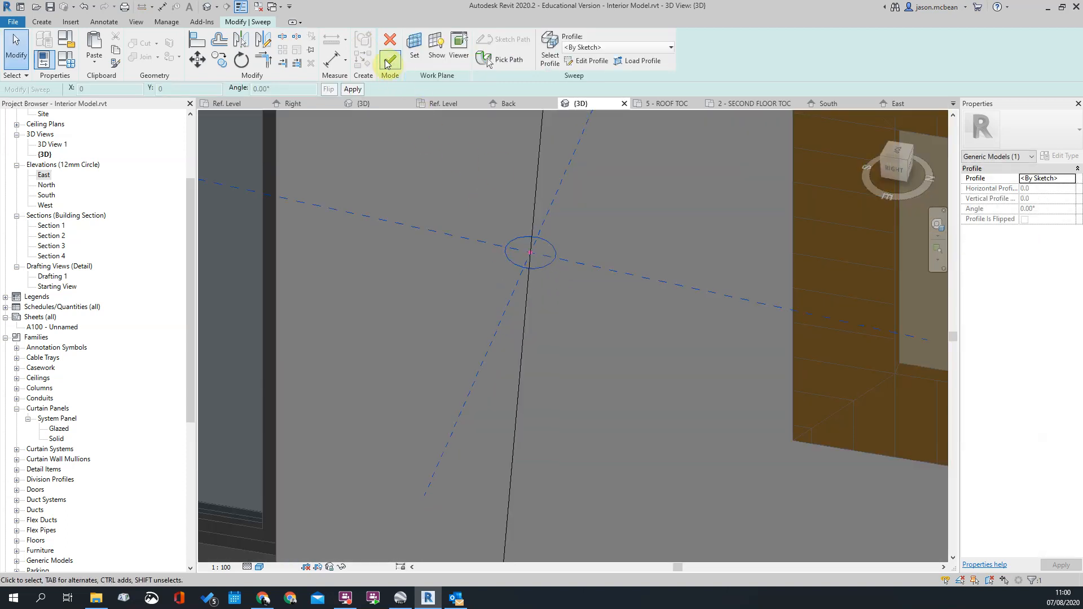
pyautogui.click(390, 59)
# Examine the swept round post on the wall face in the 3D view, especially its upper end and the reference line there
pyautogui.scroll(-5, 599, 365)
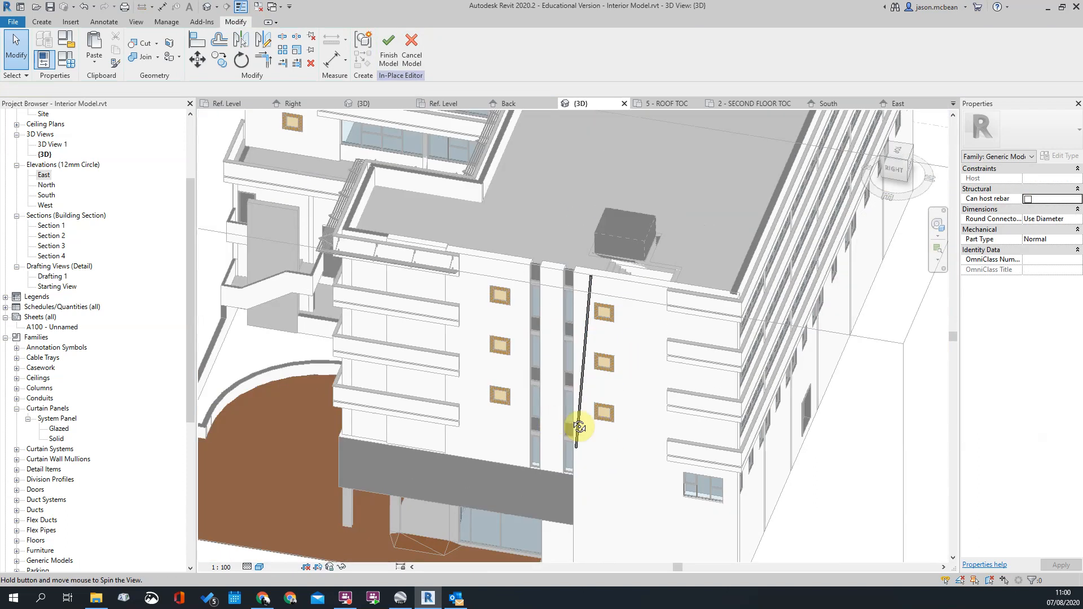
pyautogui.scroll(2, 641, 425)
pyautogui.scroll(2, 615, 276)
pyautogui.click(597, 273)
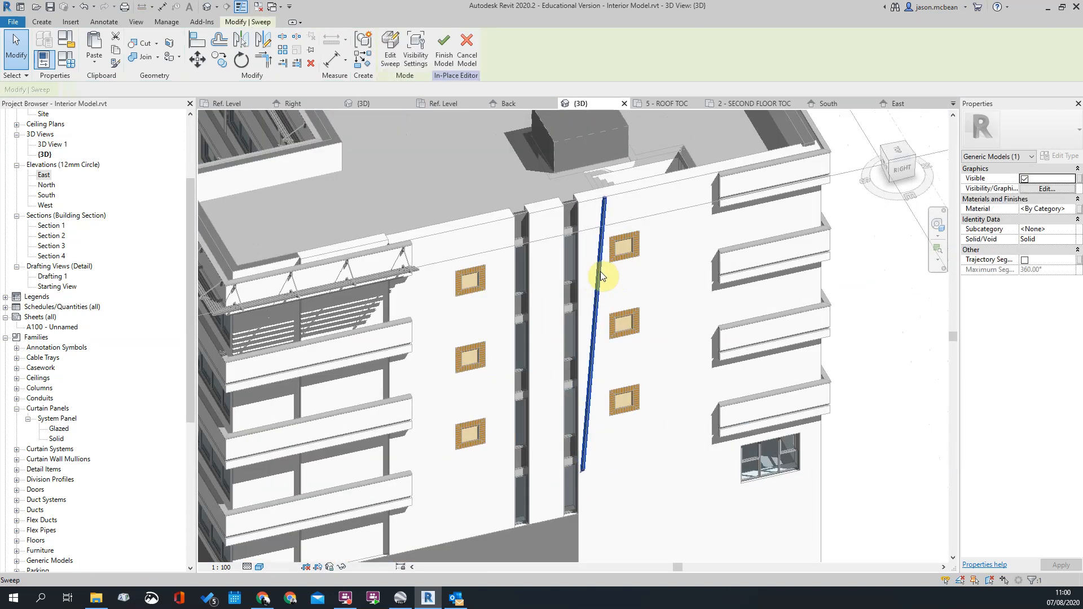
pyautogui.scroll(3, 605, 204)
pyautogui.scroll(2, 605, 217)
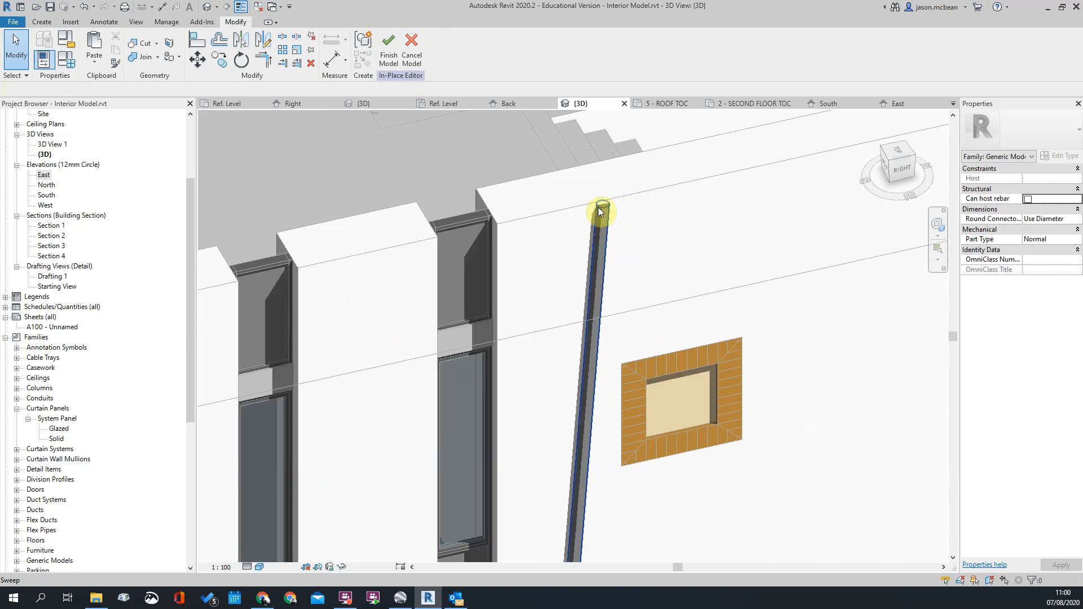
pyautogui.moveTo(605, 211)
pyautogui.mouseDown()
pyautogui.moveTo(629, 234)
pyautogui.moveTo(621, 208)
pyautogui.mouseUp()
pyautogui.press('Escape')
pyautogui.scroll(2, 608, 208)
pyautogui.scroll(2, 604, 204)
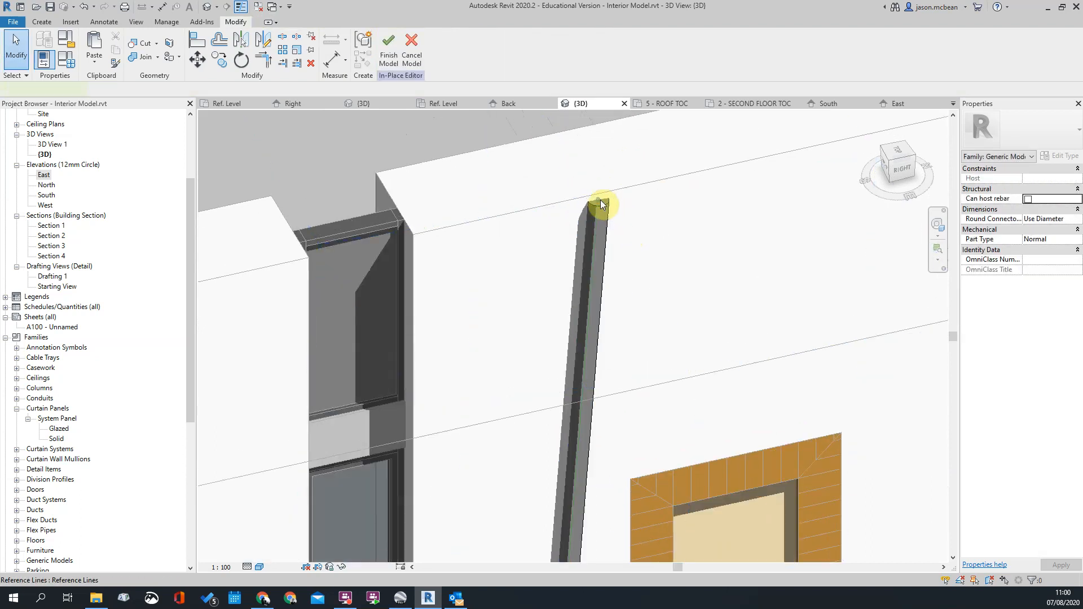
pyautogui.scroll(-4, 648, 230)
pyautogui.scroll(2, 633, 229)
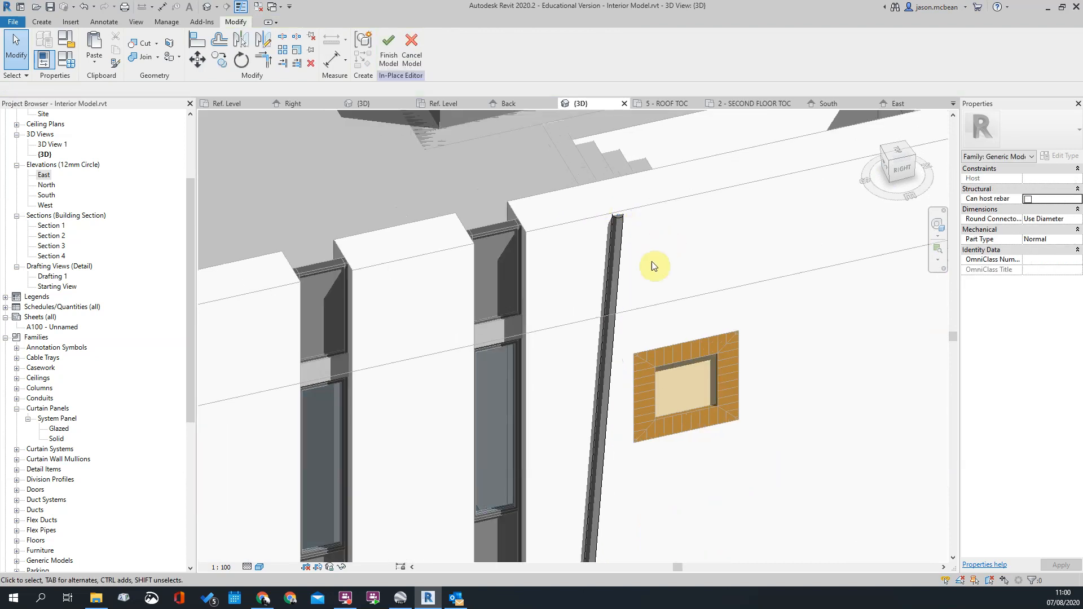
pyautogui.scroll(-3, 631, 229)
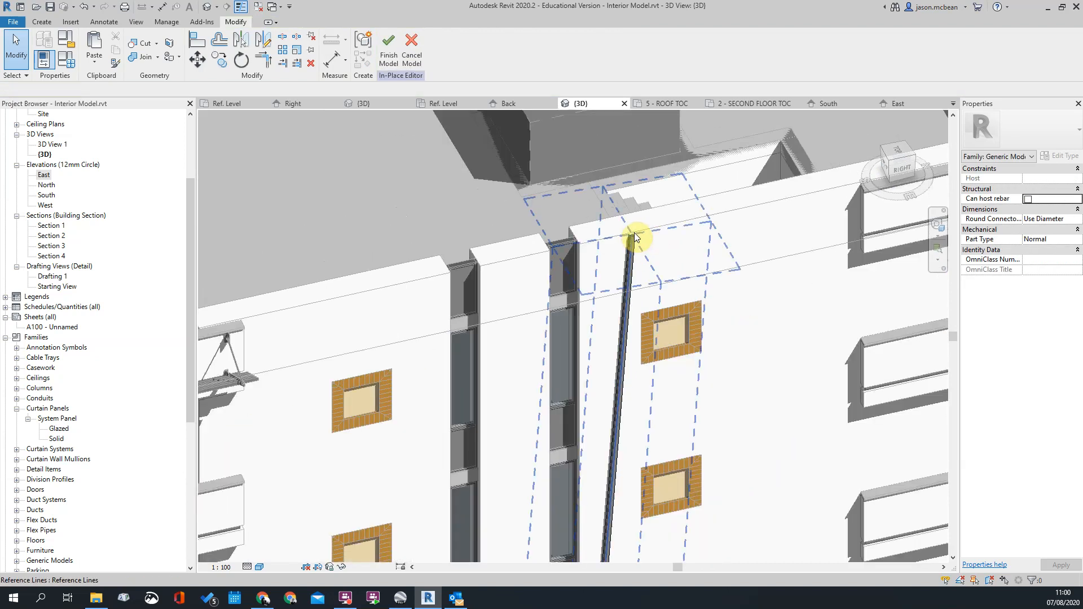
pyautogui.click(633, 235)
pyautogui.press('Escape')
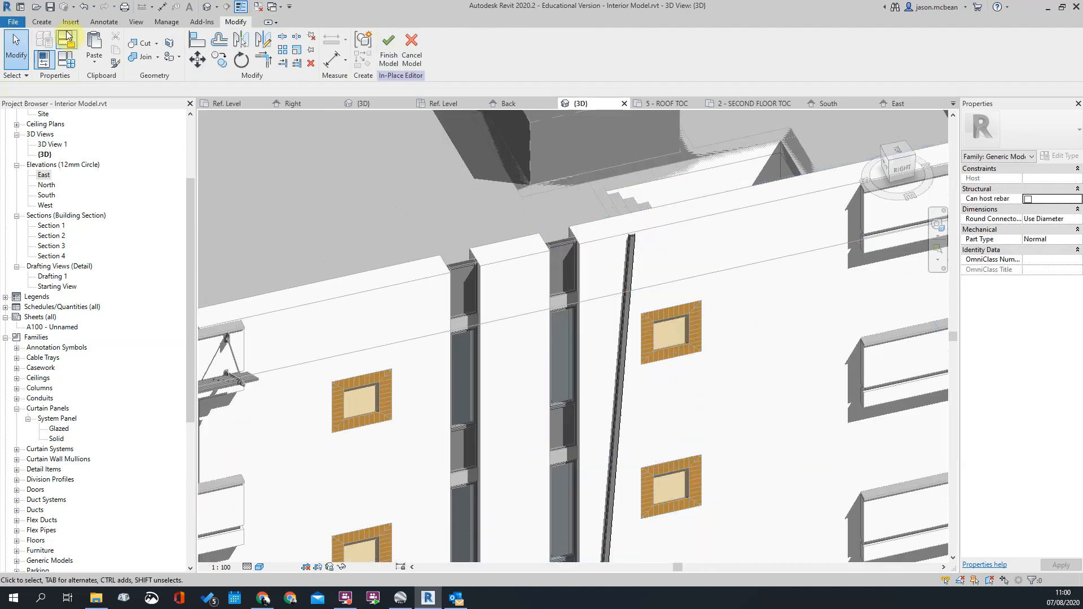
pyautogui.click(42, 22)
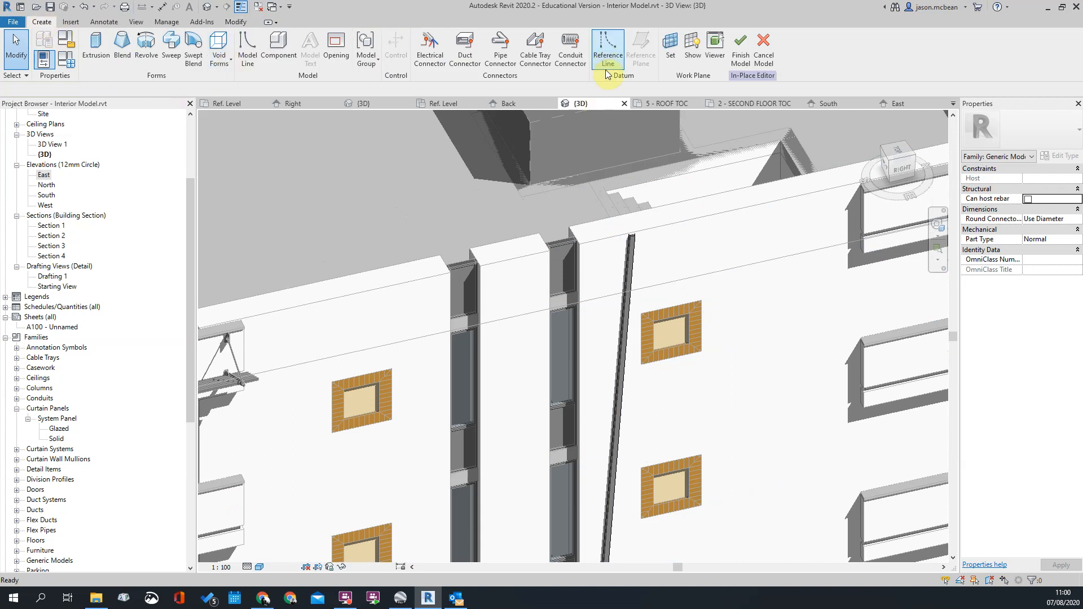
pyautogui.click(608, 48)
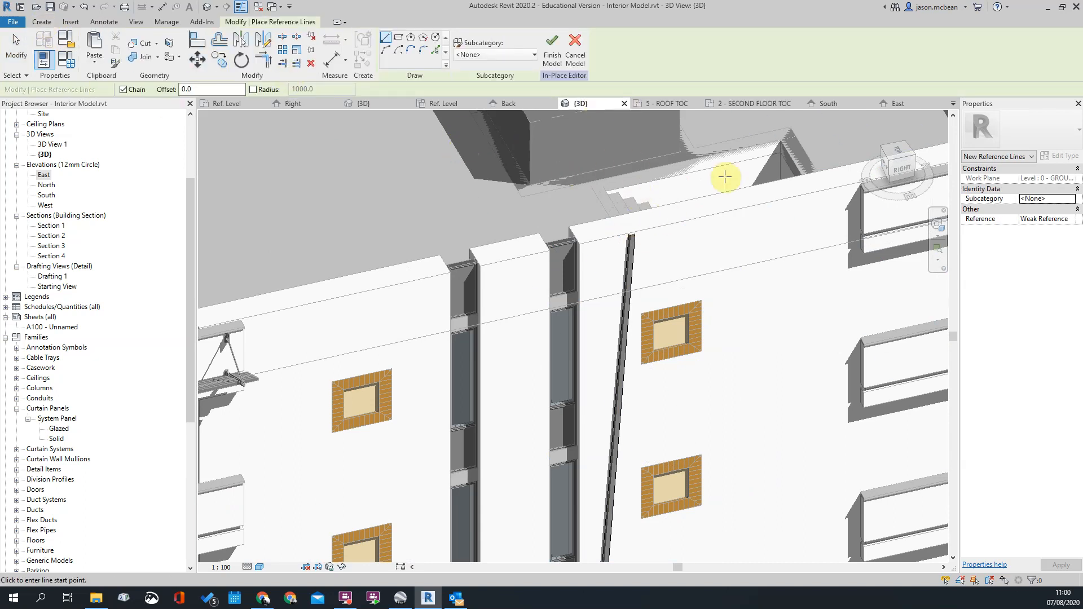
pyautogui.press('Escape')
pyautogui.click(631, 241)
pyautogui.press('Escape')
# Finish the in-place Wall Feature model and view the whole building in 3D
pyautogui.scroll(-5, 630, 216)
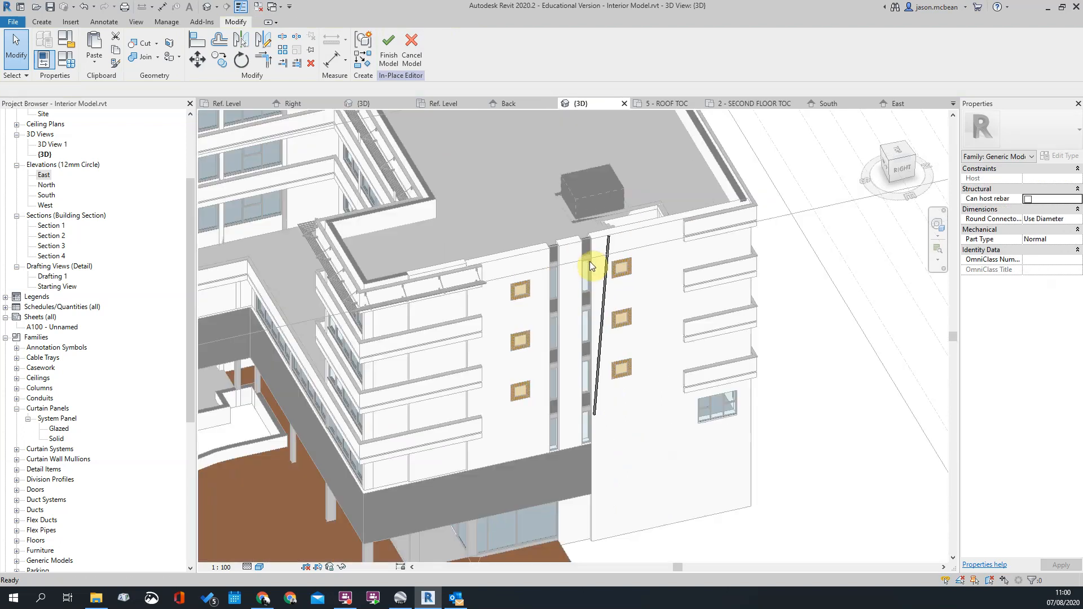
pyautogui.scroll(2, 596, 261)
pyautogui.click(389, 55)
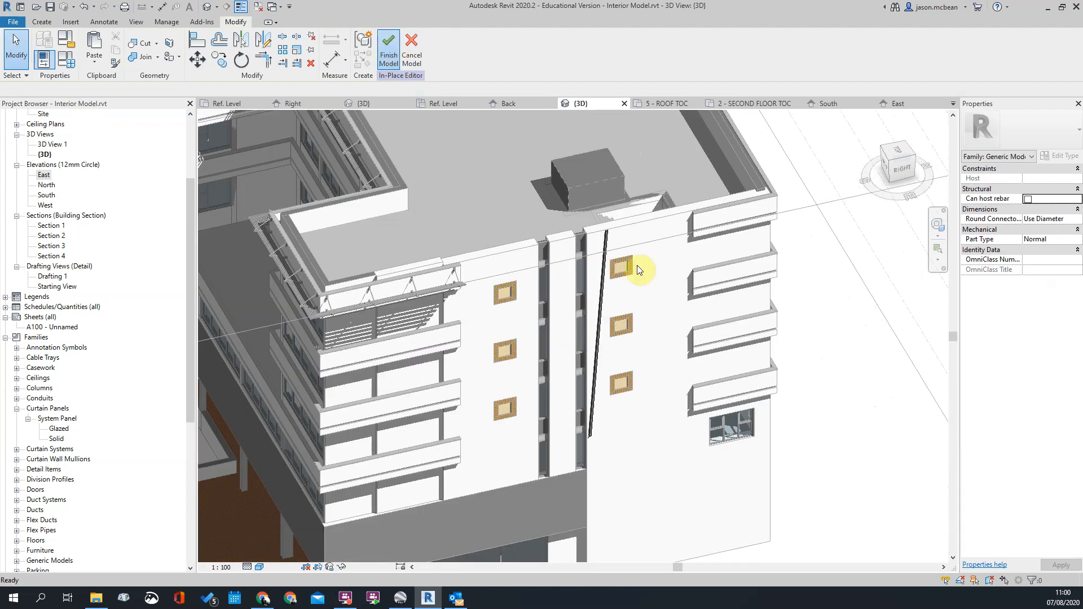
pyautogui.keyDown('shift'); pyautogui.moveTo(586, 291); pyautogui.dragTo(255, 327, button='middle'); pyautogui.keyUp('shift')
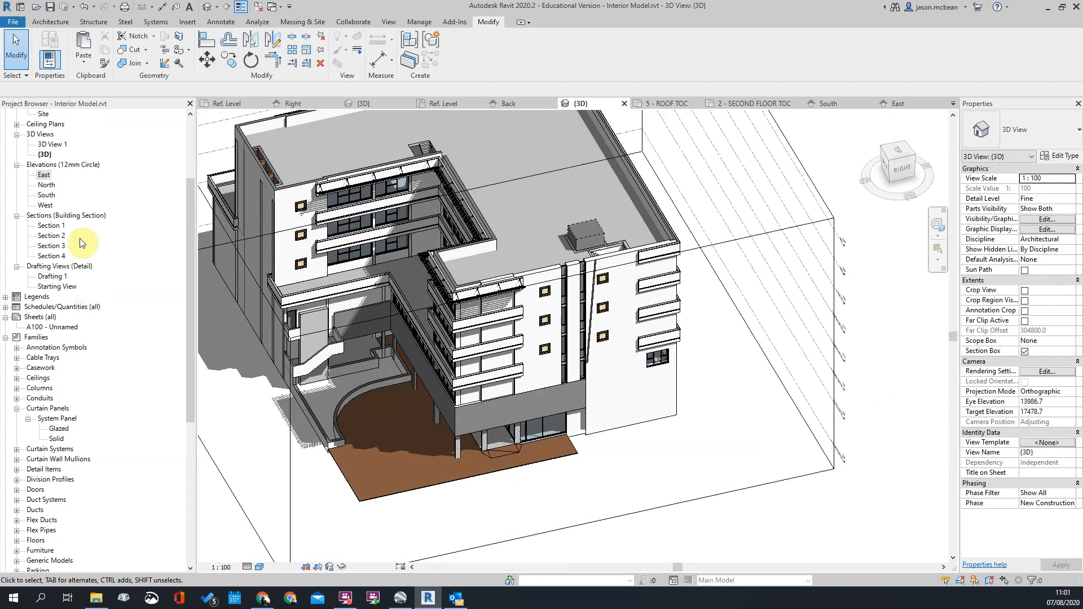
# In the ground floor plan, move the Section 3 line so it cuts through the east wall just below the lift
pyautogui.click(45, 155)
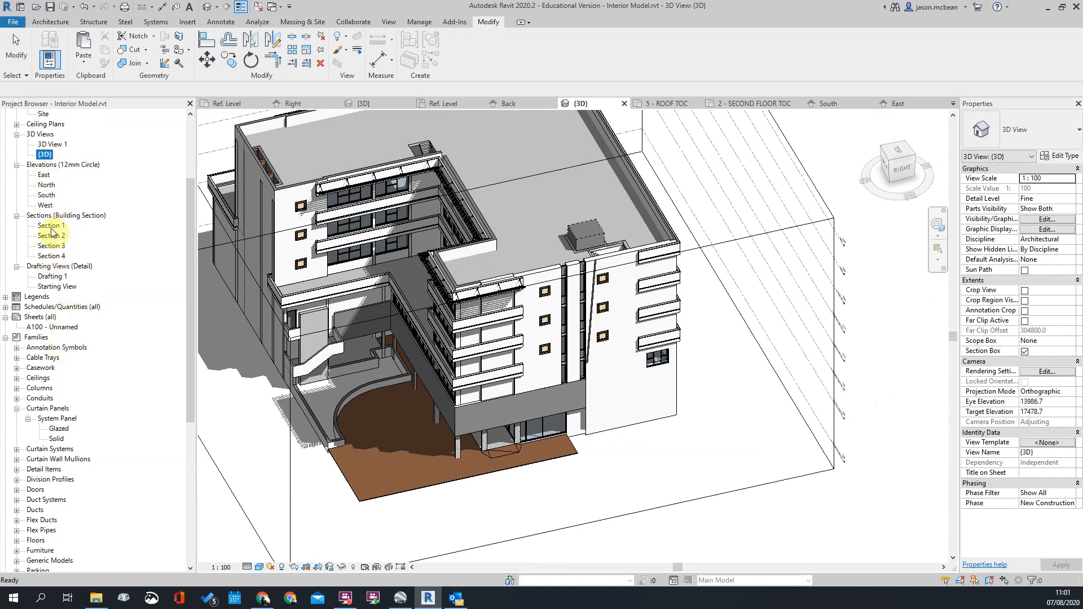
pyautogui.scroll(4, 47, 237)
pyautogui.doubleClick(76, 114)
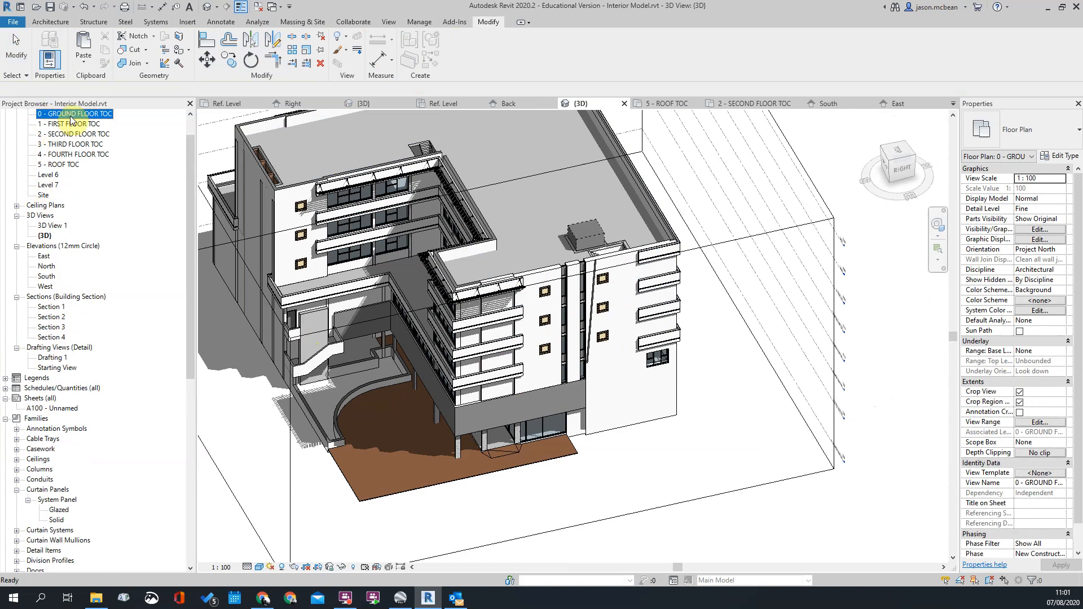
pyautogui.scroll(6, 775, 310)
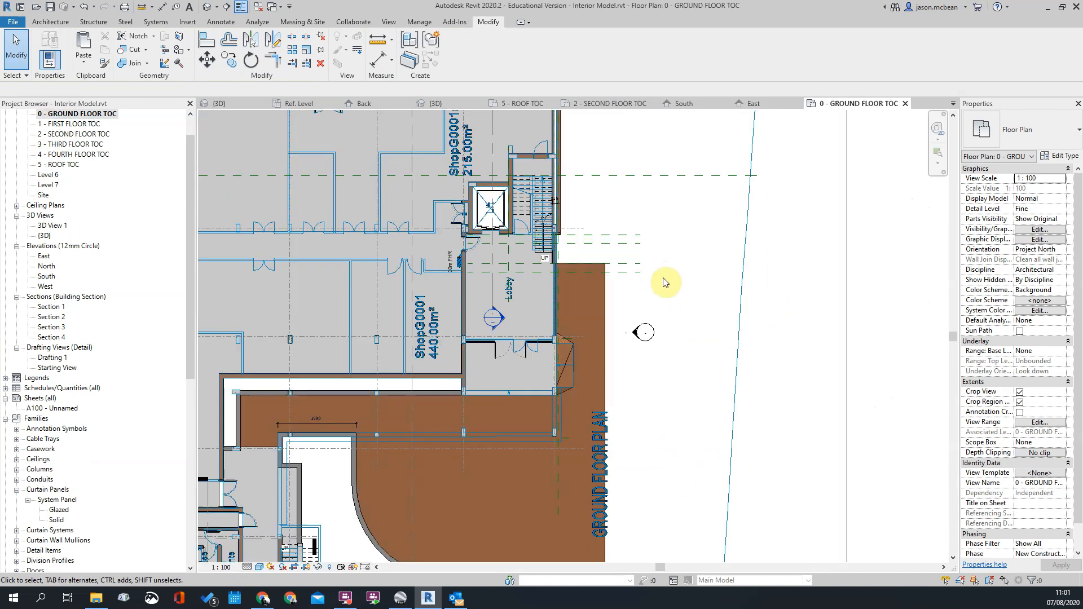
pyautogui.scroll(-4, 665, 278)
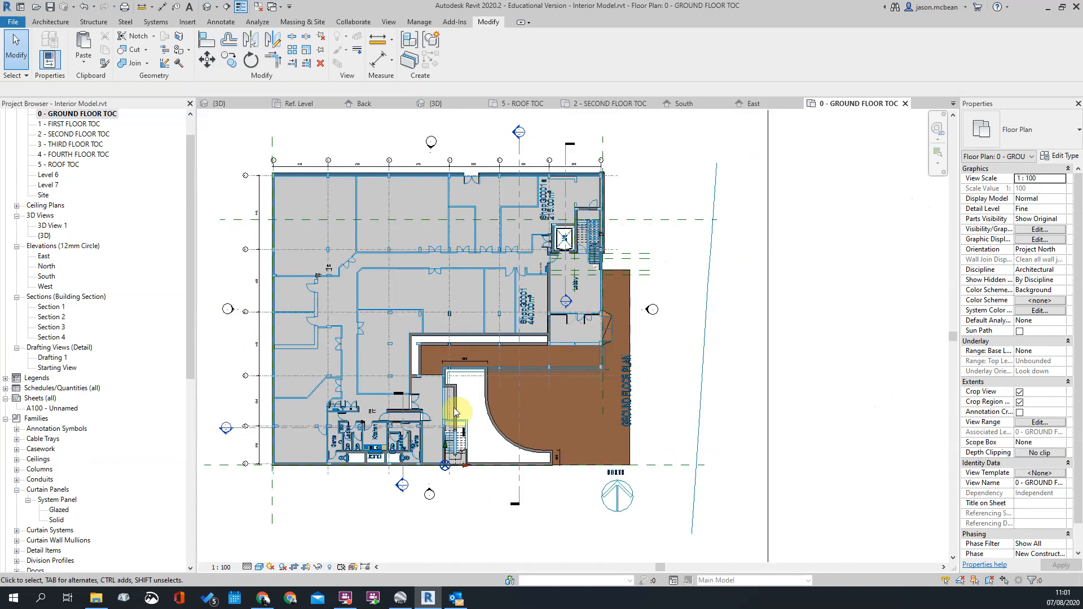
pyautogui.scroll(3, 752, 319)
pyautogui.scroll(-2, 590, 345)
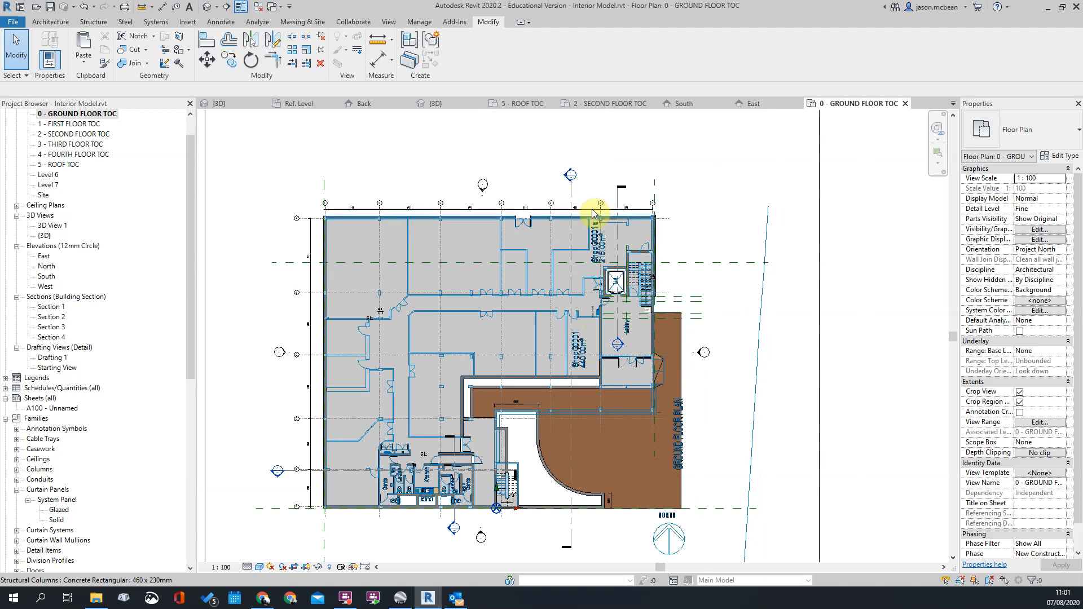
pyautogui.scroll(2, 595, 221)
pyautogui.scroll(-2, 596, 265)
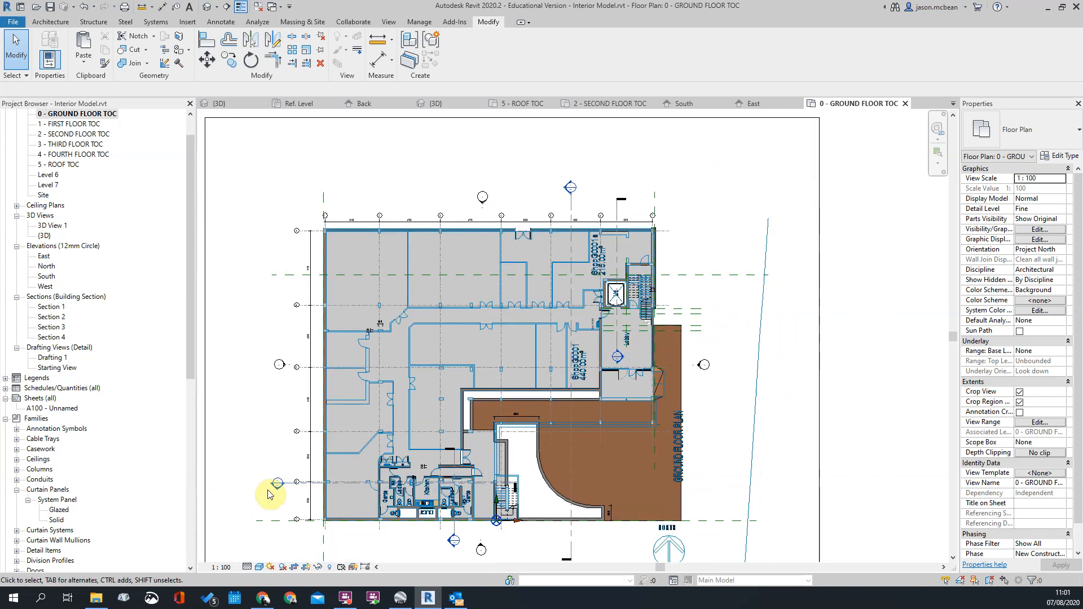
pyautogui.moveTo(299, 489); pyautogui.dragTo(591, 316)
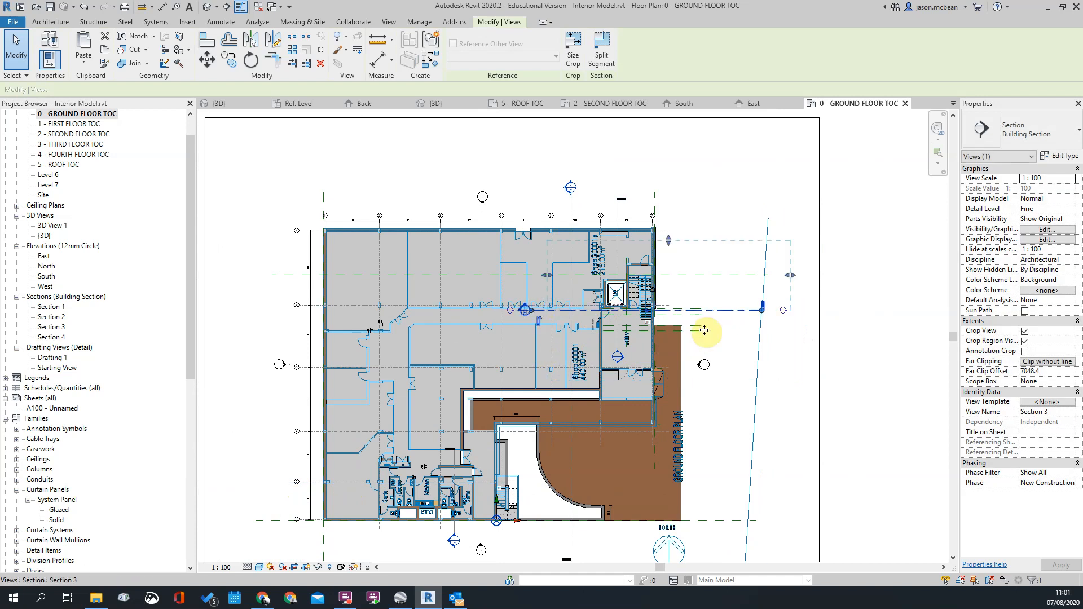
pyautogui.moveTo(686, 322); pyautogui.dragTo(694, 309)
# Open the Section 3 view and open the Wall Feature post for in-place editing at the roof parapet
pyautogui.doubleClick(526, 312)
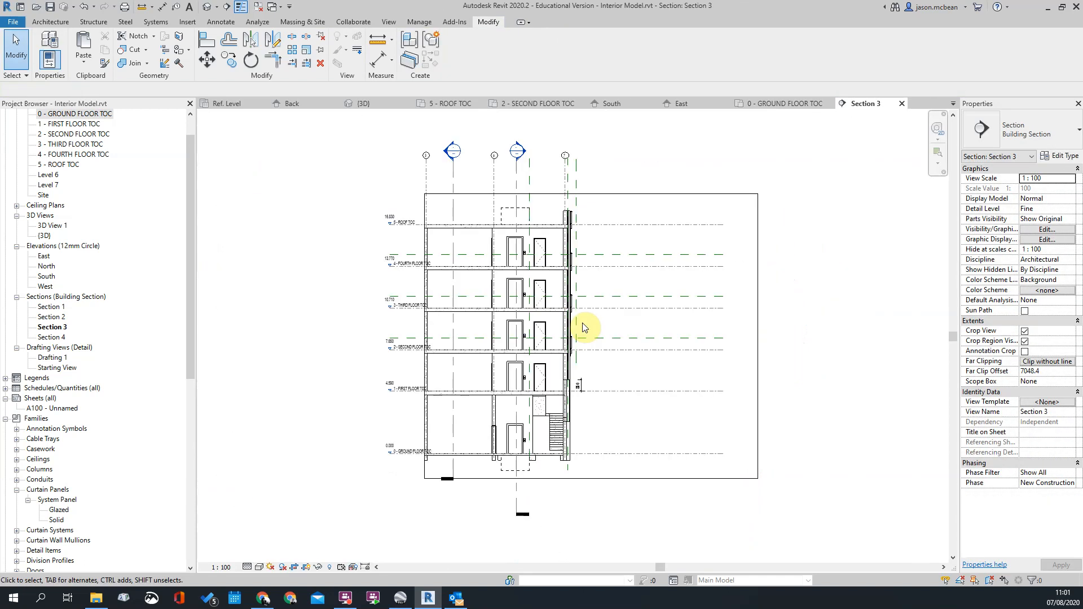
pyautogui.scroll(8, 584, 338)
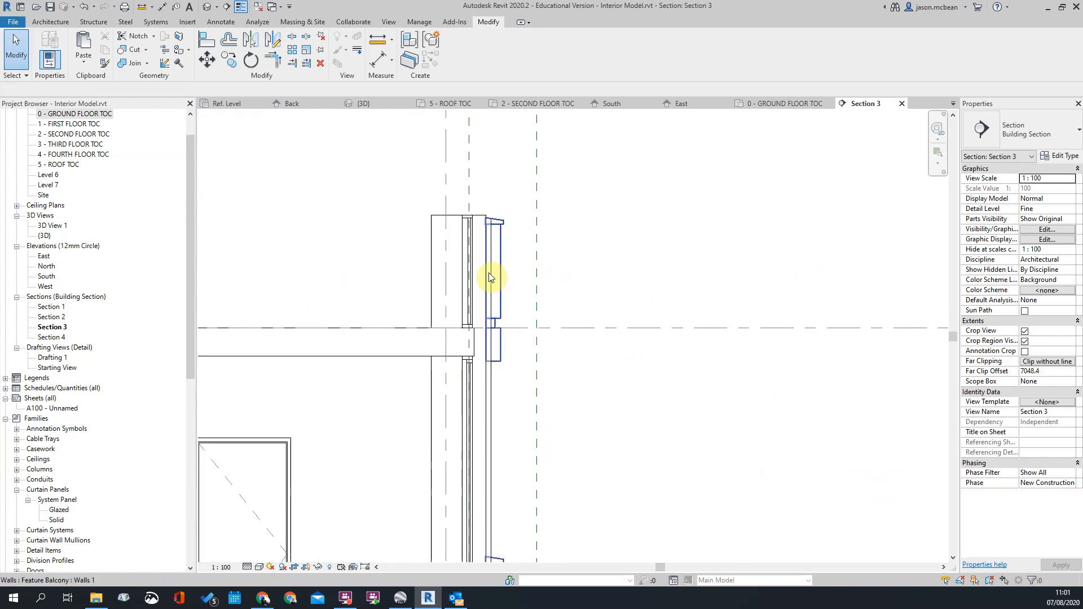
pyautogui.click(490, 247)
pyautogui.click(491, 244)
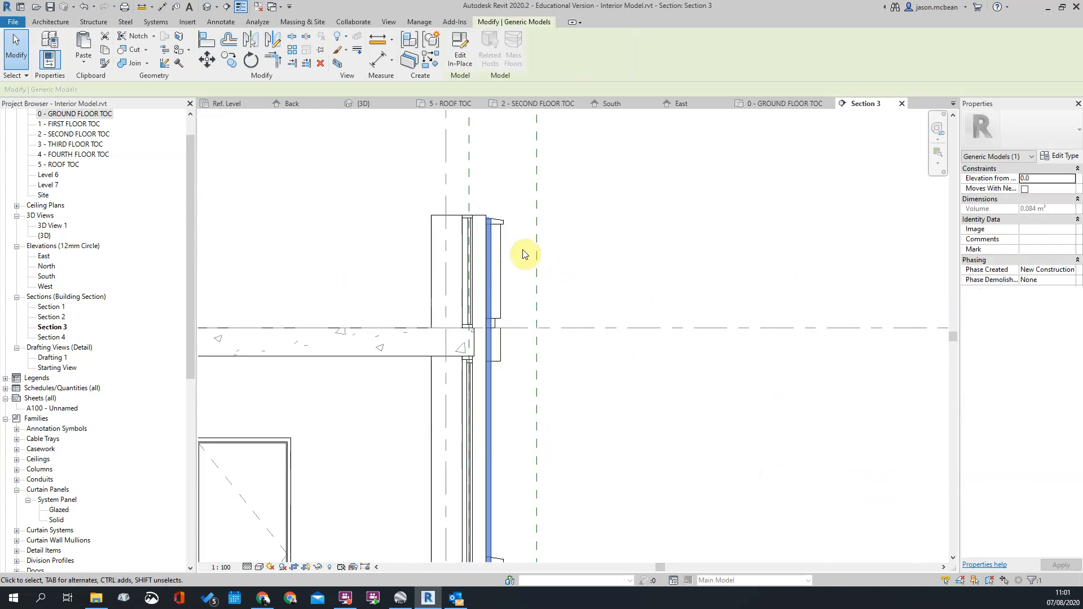
pyautogui.click(521, 250)
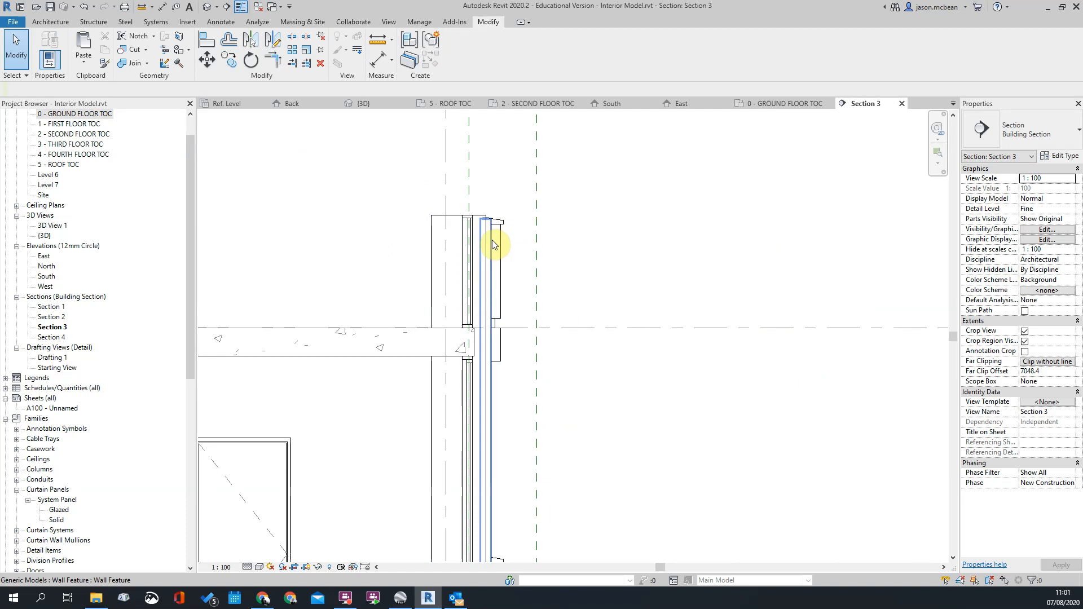
pyautogui.click(492, 245)
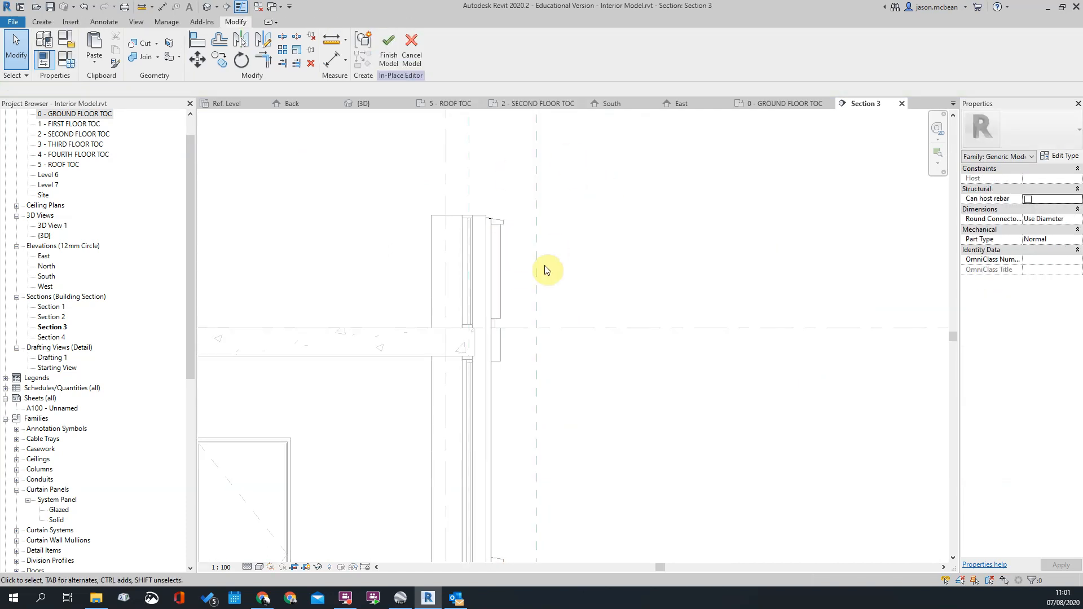
# Select the post's reference line in Section 3 and look for its position along the east wall in the ground floor plan
pyautogui.scroll(-2, 536, 245)
pyautogui.click(530, 228)
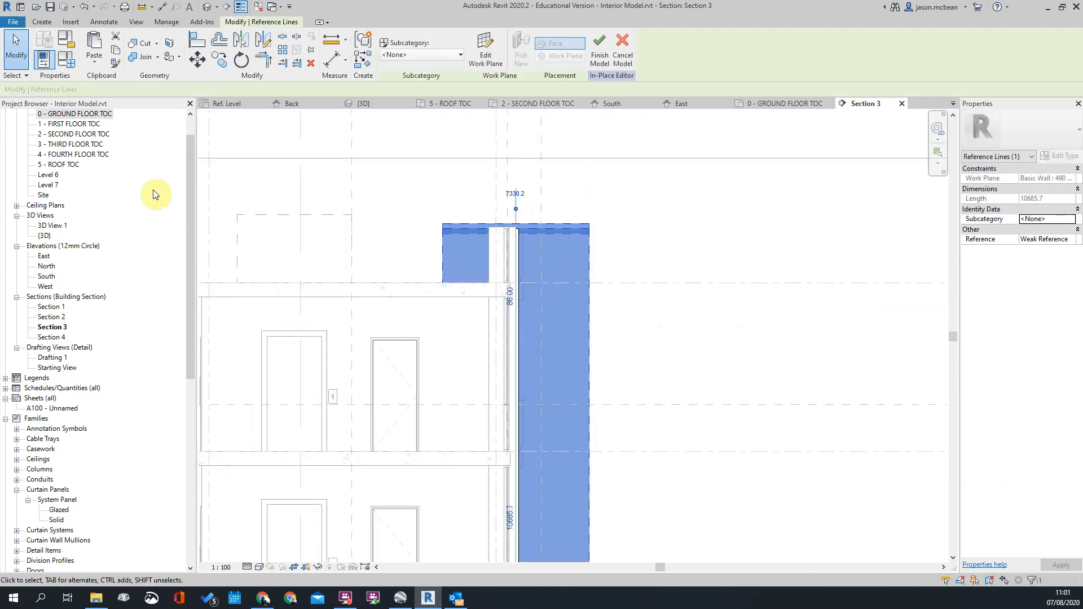
pyautogui.doubleClick(85, 114)
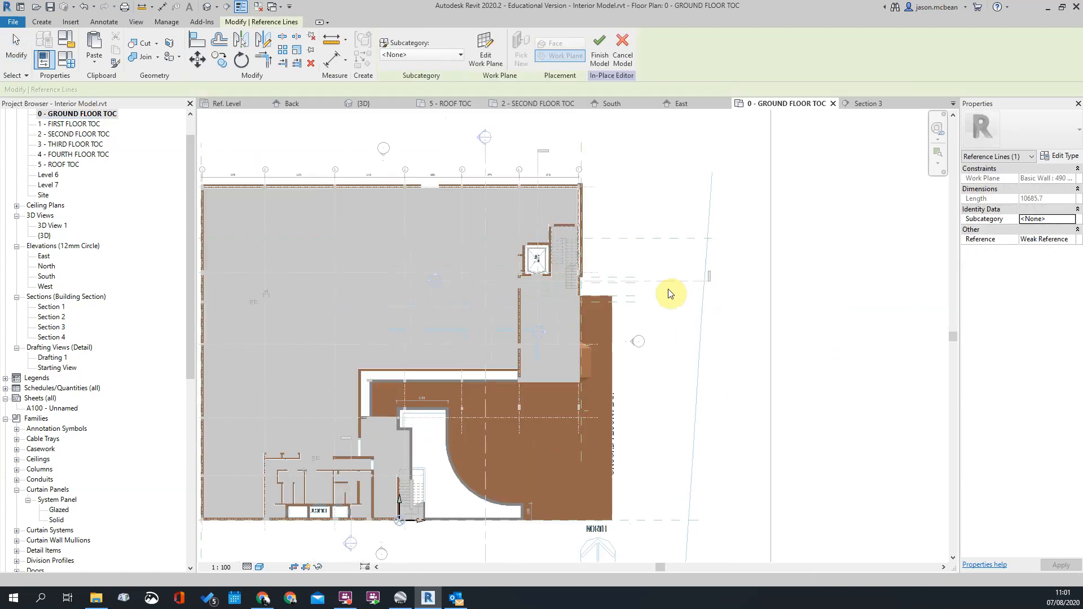
pyautogui.scroll(5, 667, 292)
pyautogui.moveTo(540, 218); pyautogui.dragTo(543, 300, button='middle')
pyautogui.click(565, 323)
pyautogui.scroll(-2, 569, 326)
pyautogui.moveTo(582, 438); pyautogui.dragTo(576, 423, button='middle')
pyautogui.scroll(-2, 597, 365)
pyautogui.scroll(4, 590, 365)
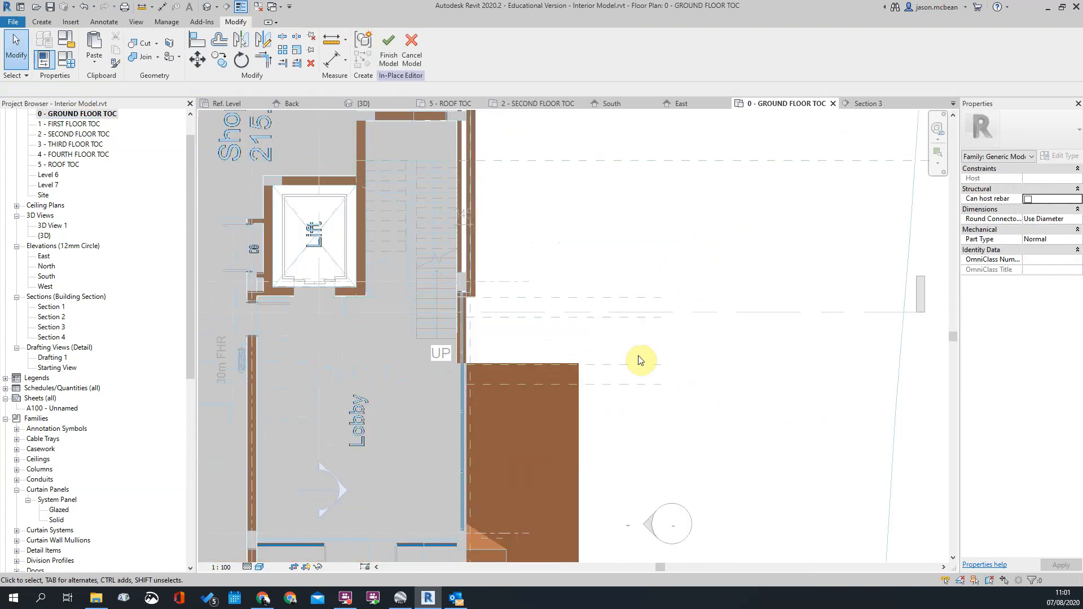
# In the second floor plan, draw a horizontal reference plane along the wall opening edge beside the stair, running across the east wall
pyautogui.scroll(-3, 637, 327)
pyautogui.doubleClick(76, 134)
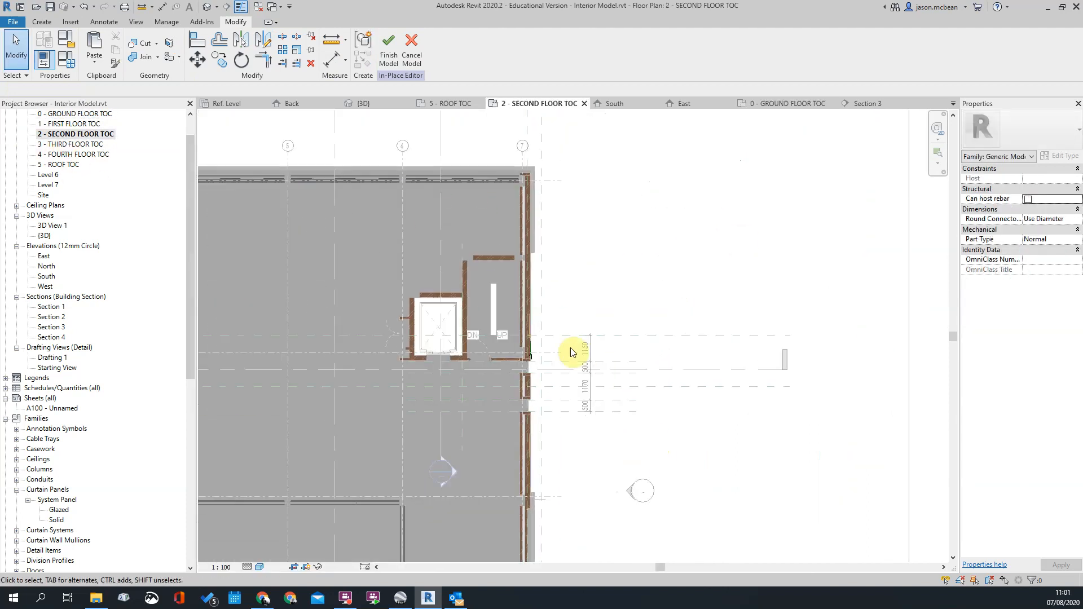
pyautogui.scroll(4, 610, 365)
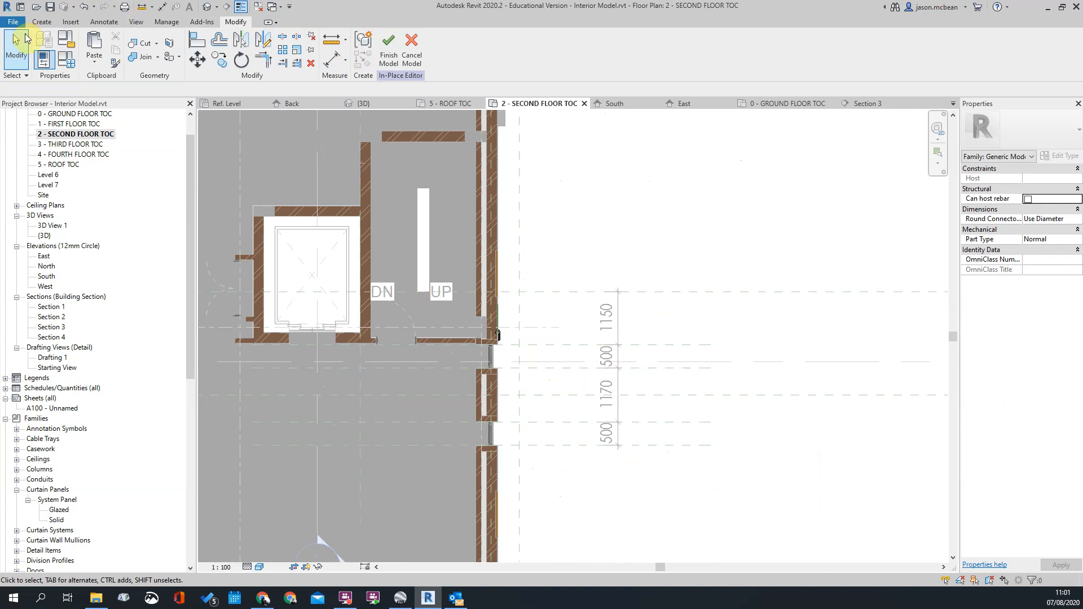
pyautogui.click(41, 21)
pyautogui.click(641, 48)
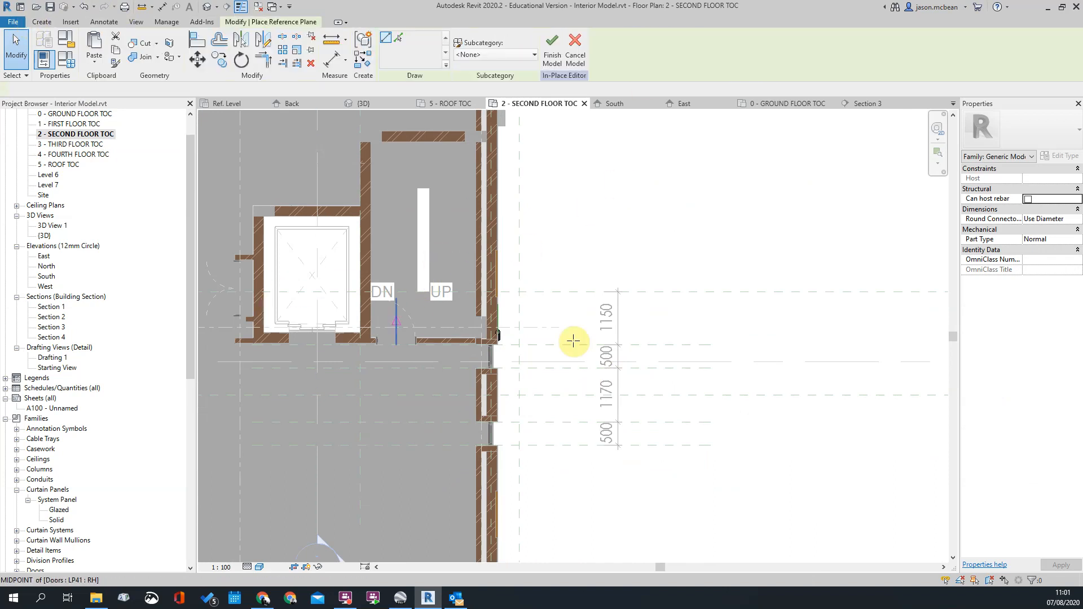
pyautogui.scroll(2, 709, 343)
pyautogui.scroll(-2, 842, 334)
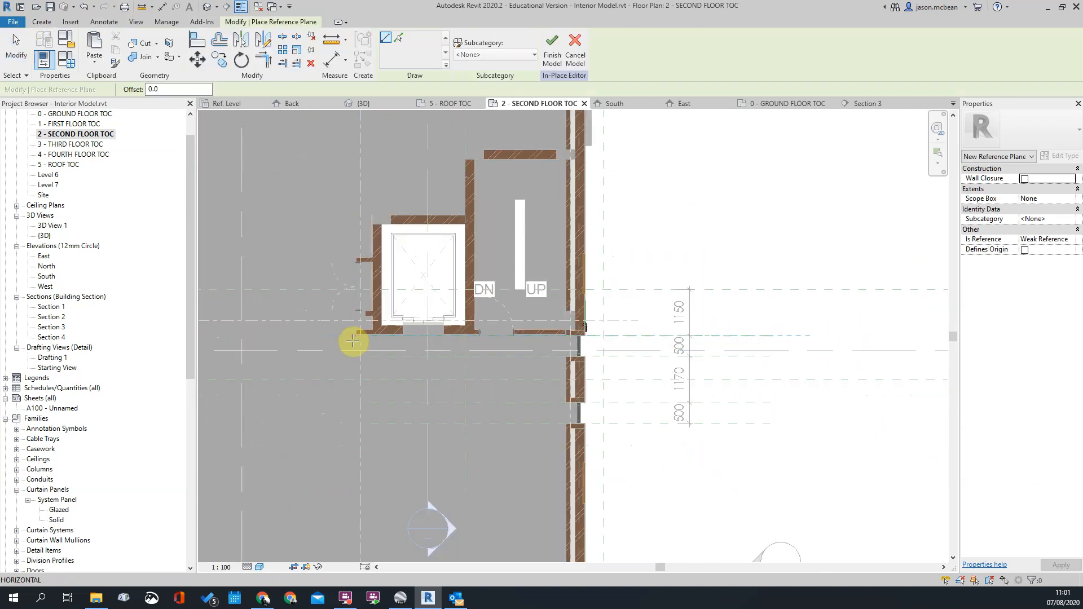
pyautogui.scroll(1, 348, 341)
pyautogui.click(364, 336)
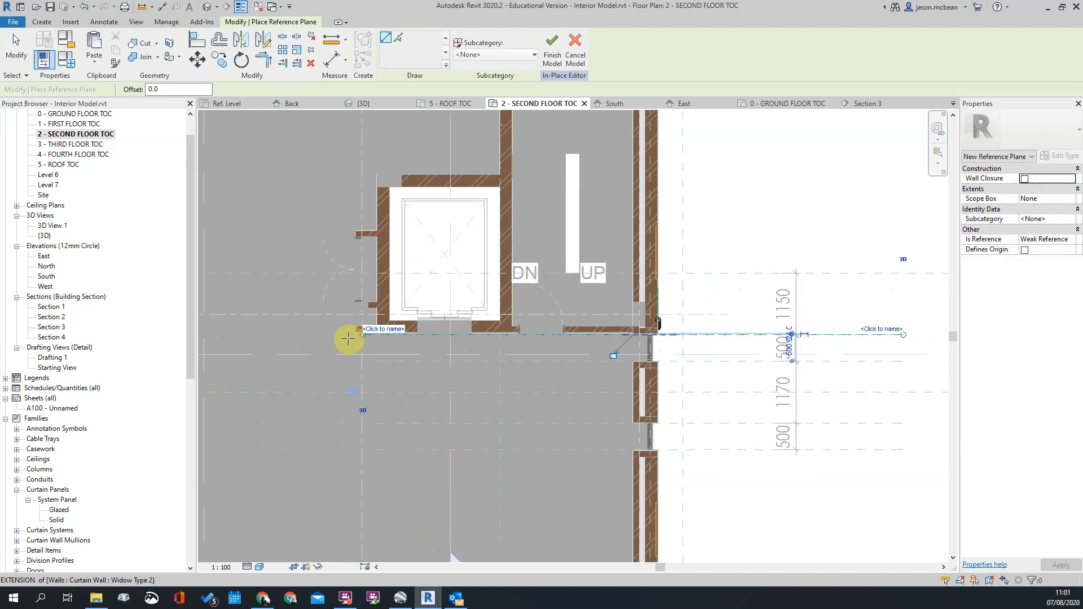
pyautogui.press('Escape')
pyautogui.press('Escape')
# Move the new reference plane to the middle of the 1170 mm wall pier and name it centre
pyautogui.click(880, 338)
pyautogui.scroll(2, 880, 341)
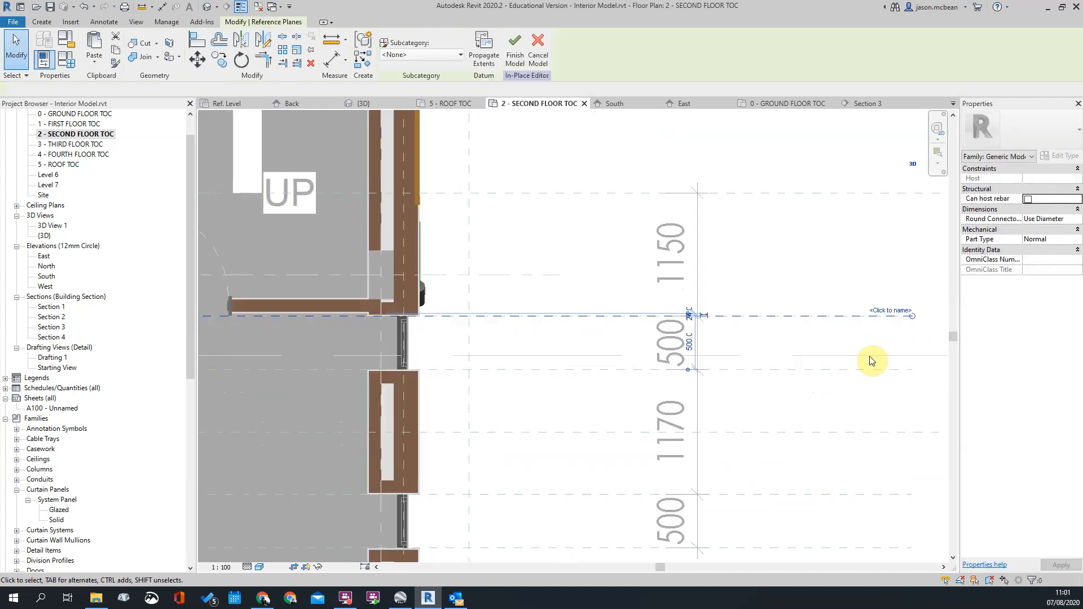
pyautogui.press('m')
pyautogui.press('v')
pyautogui.click(794, 316)
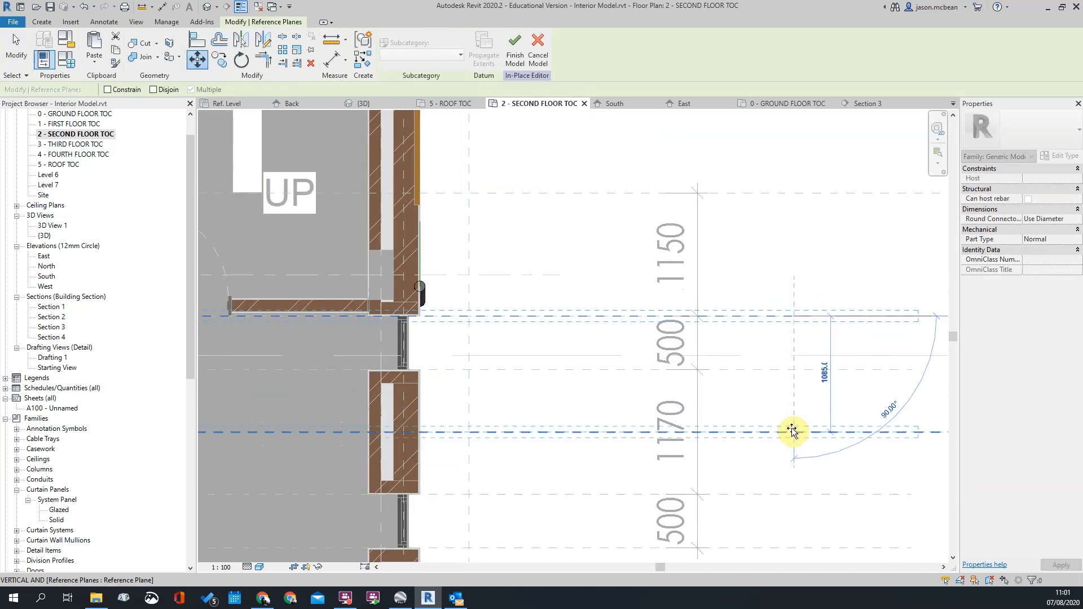
pyautogui.click(705, 434)
pyautogui.scroll(-2, 855, 420)
pyautogui.click(841, 418)
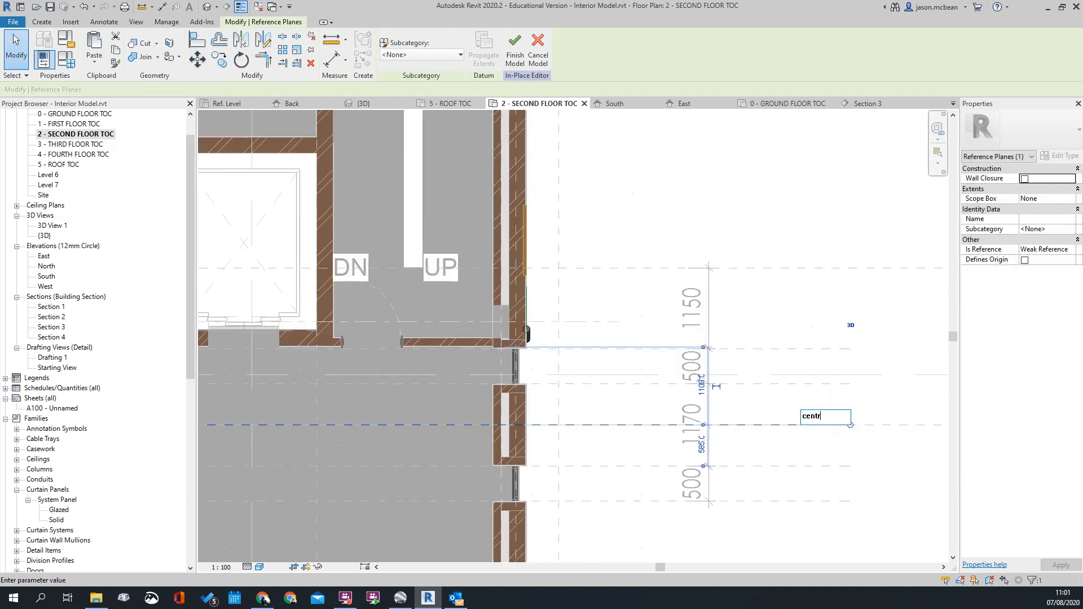
pyautogui.click(776, 421)
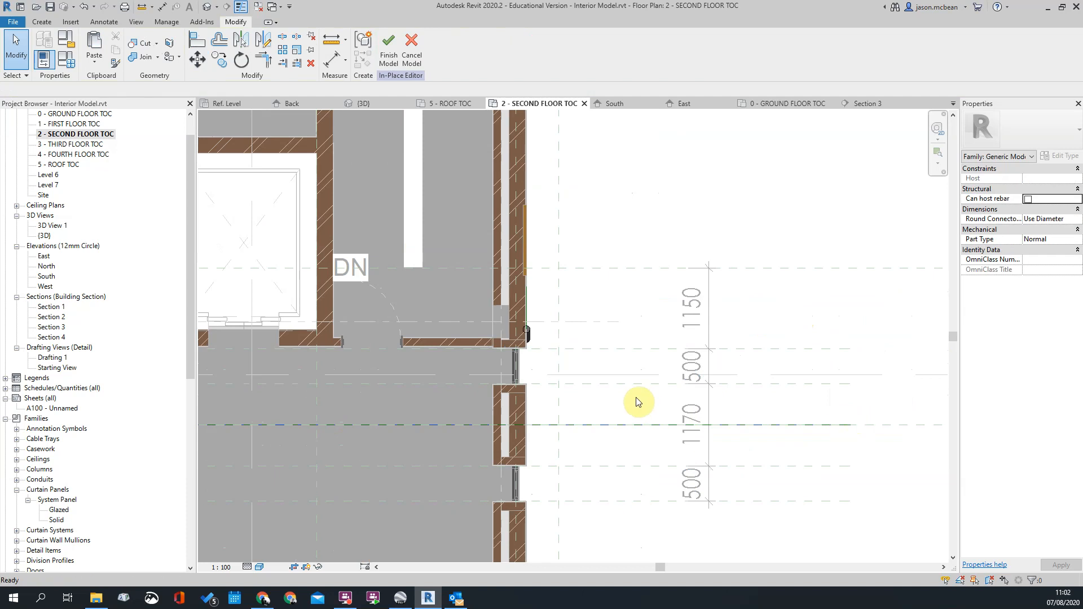
# Move the Section 3 line to just below the centre reference plane and open the Section 3 view
pyautogui.scroll(-2, 635, 397)
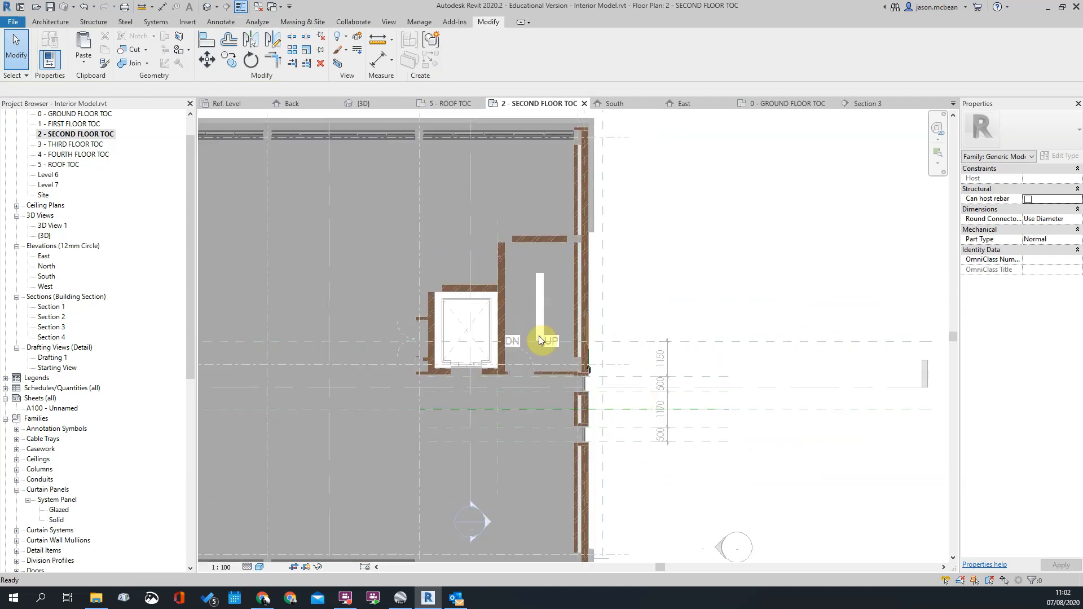
pyautogui.scroll(-2, 578, 388)
pyautogui.scroll(2, 641, 386)
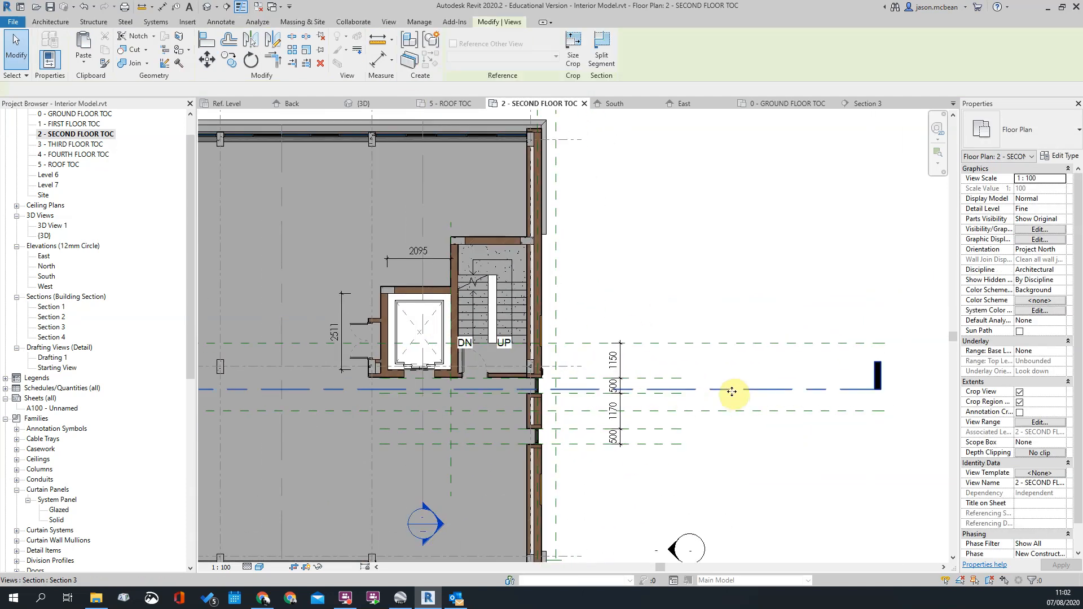
pyautogui.click(733, 390)
pyautogui.scroll(-2, 540, 414)
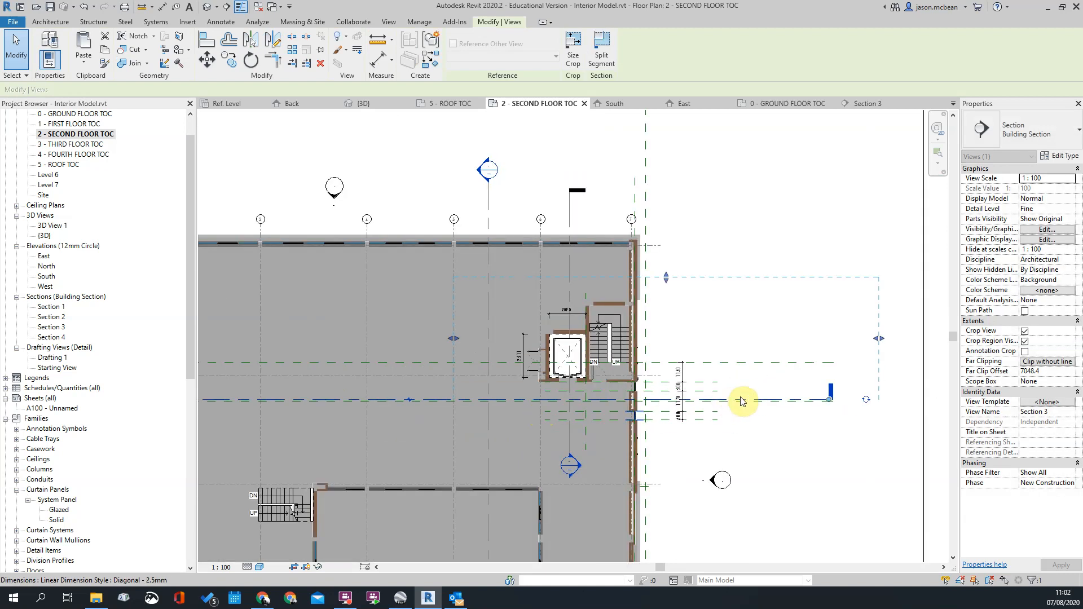
pyautogui.scroll(2, 732, 403)
pyautogui.scroll(-2, 834, 425)
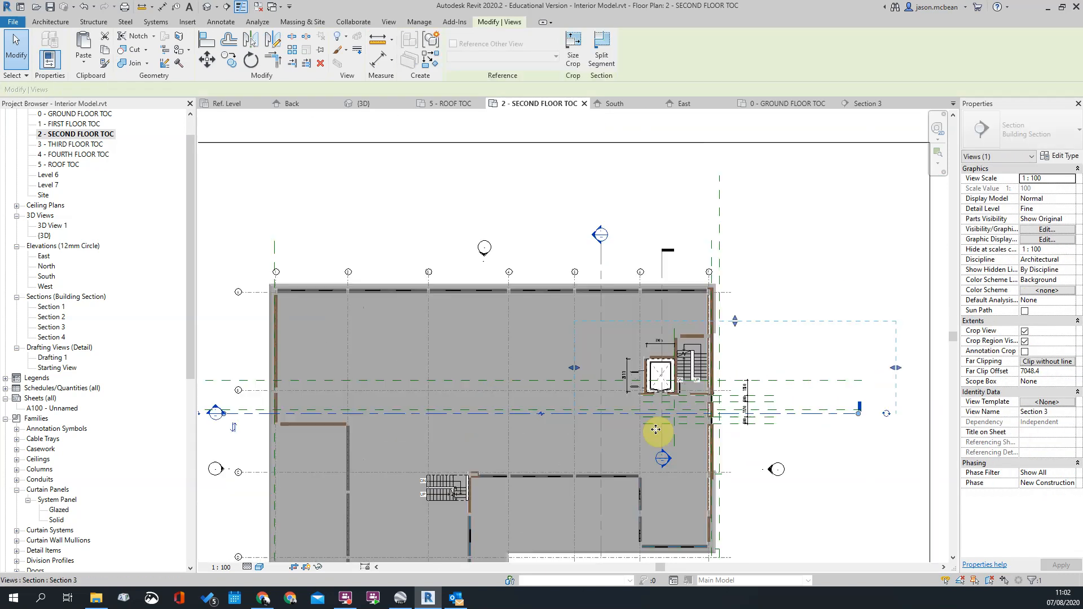
pyautogui.press('Escape')
pyautogui.doubleClick(216, 411)
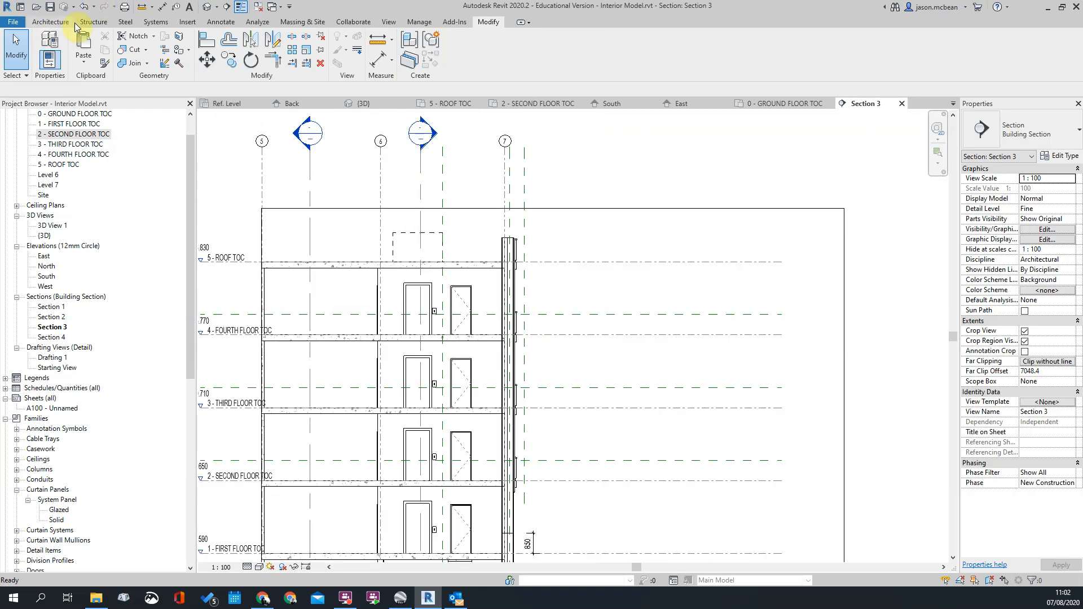
pyautogui.click(52, 22)
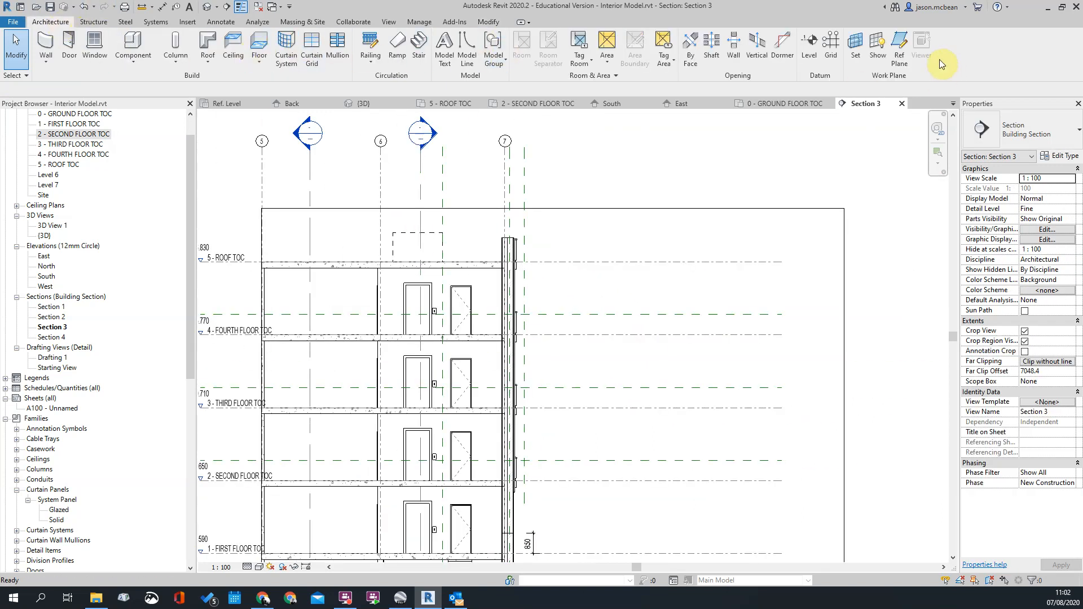
pyautogui.click(857, 52)
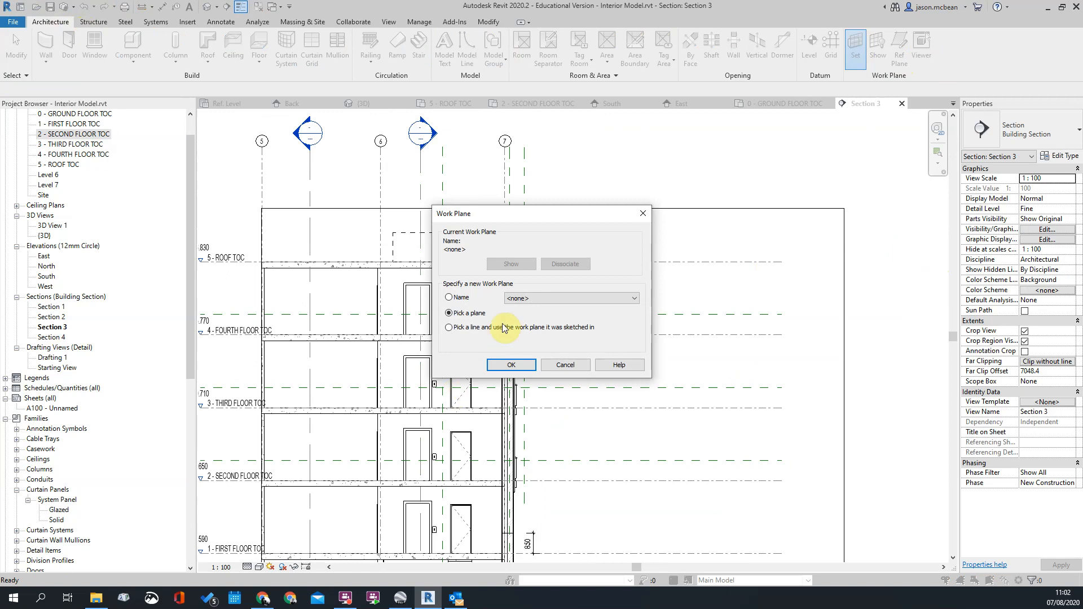
pyautogui.click(510, 297)
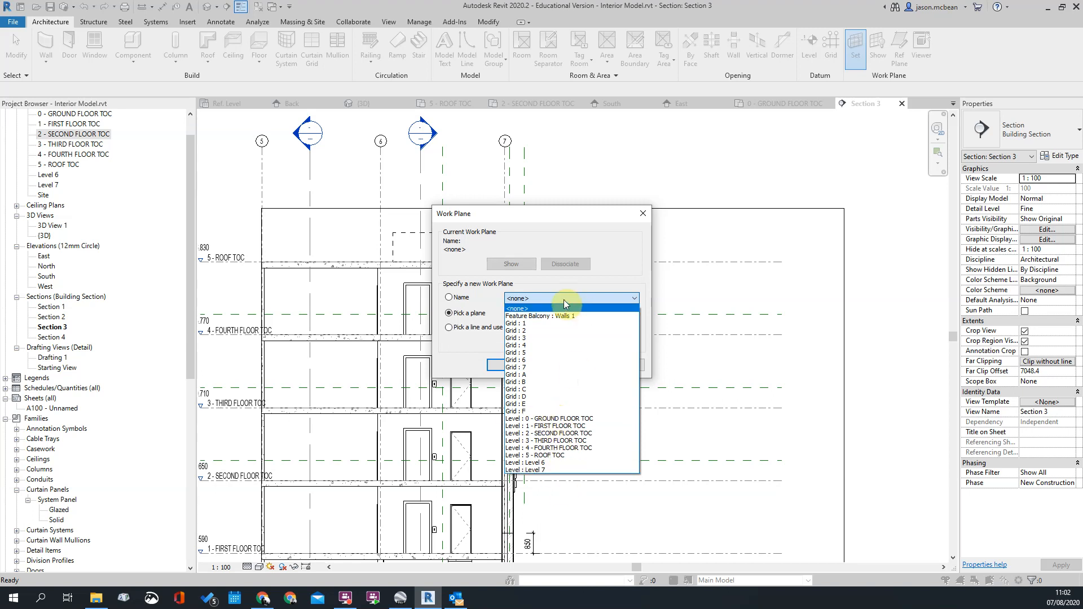
pyautogui.press('Escape')
pyautogui.press('Escape')
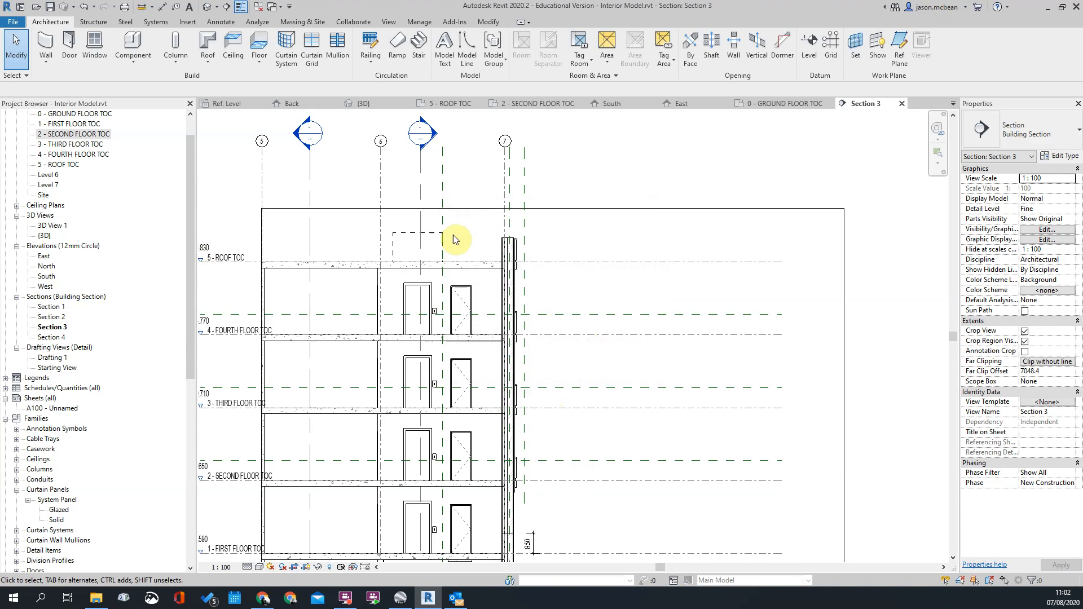
# Select the Wall Feature post at the roof parapet and open it for in-place editing
pyautogui.scroll(4, 515, 243)
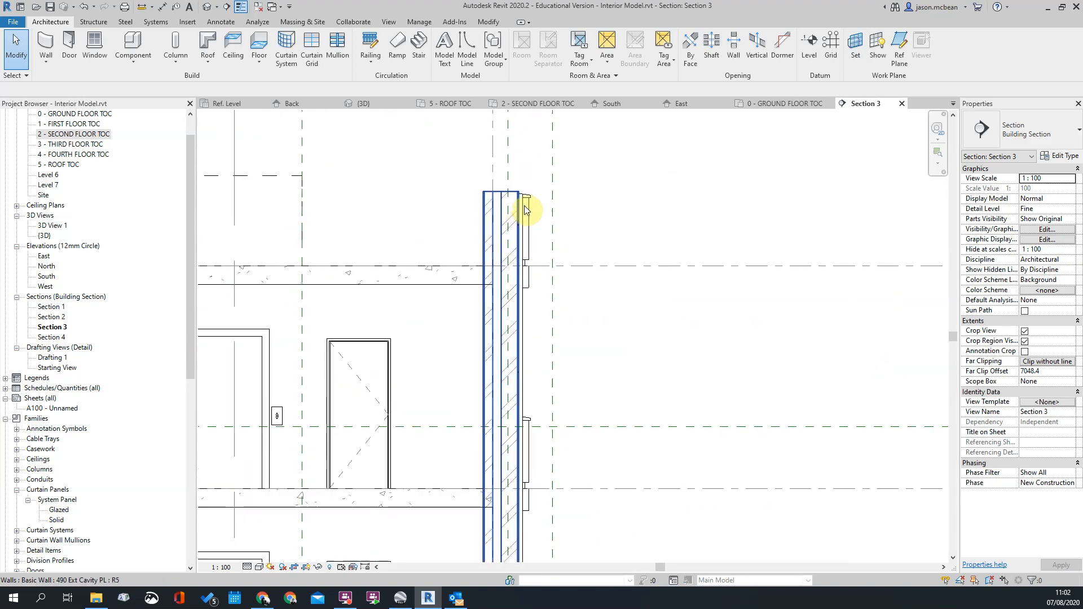
pyautogui.press('Tab')
pyautogui.press('Tab')
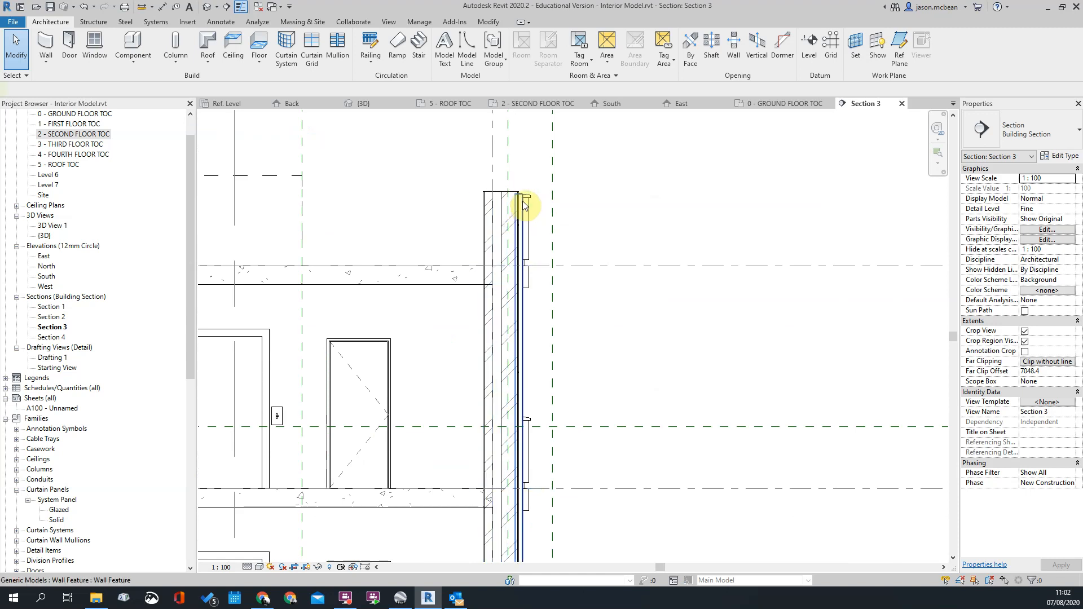
pyautogui.click(524, 206)
pyautogui.click(458, 56)
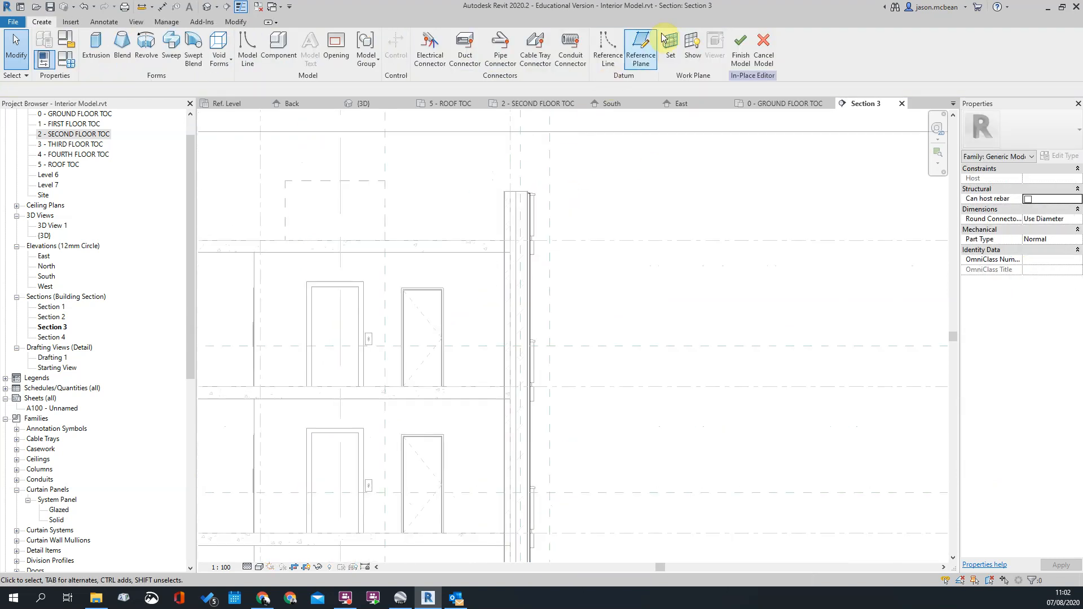
pyautogui.click(635, 51)
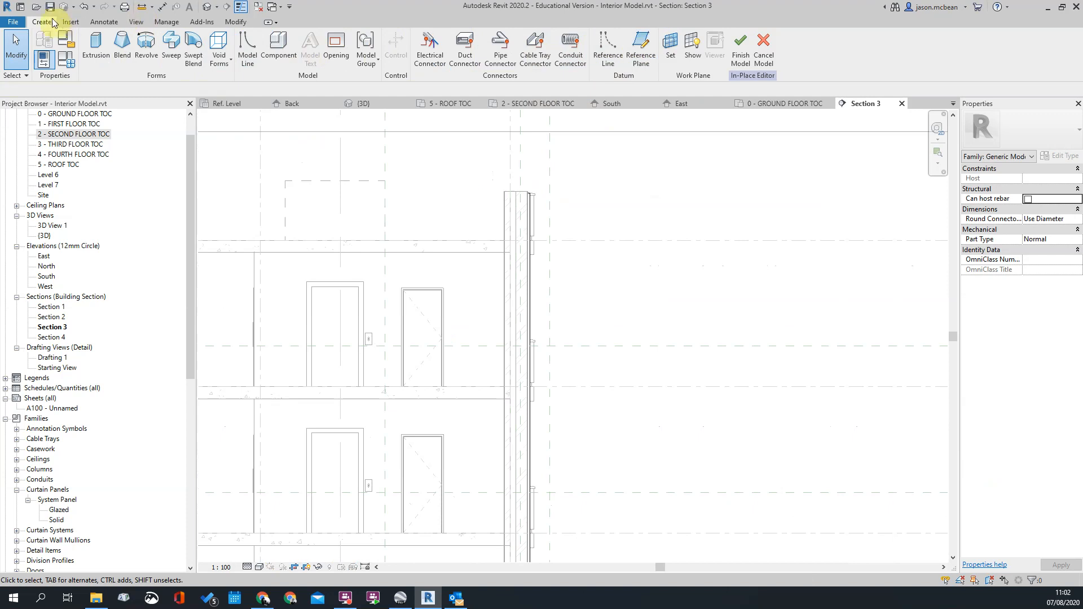
pyautogui.click(644, 55)
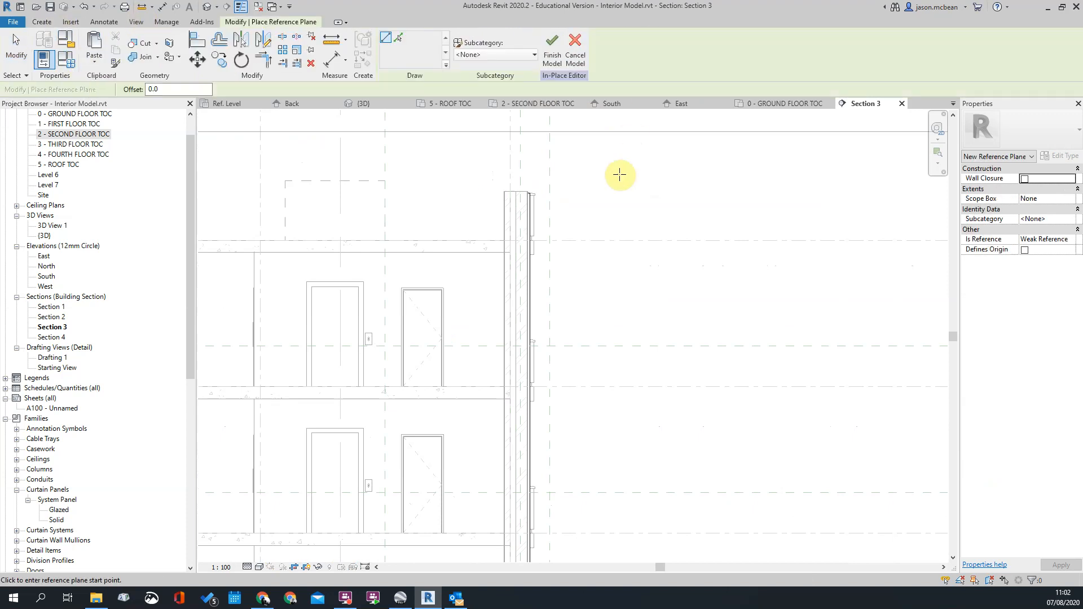
pyautogui.press('Escape')
# Set the work plane to Reference Plane : centre
pyautogui.click(44, 22)
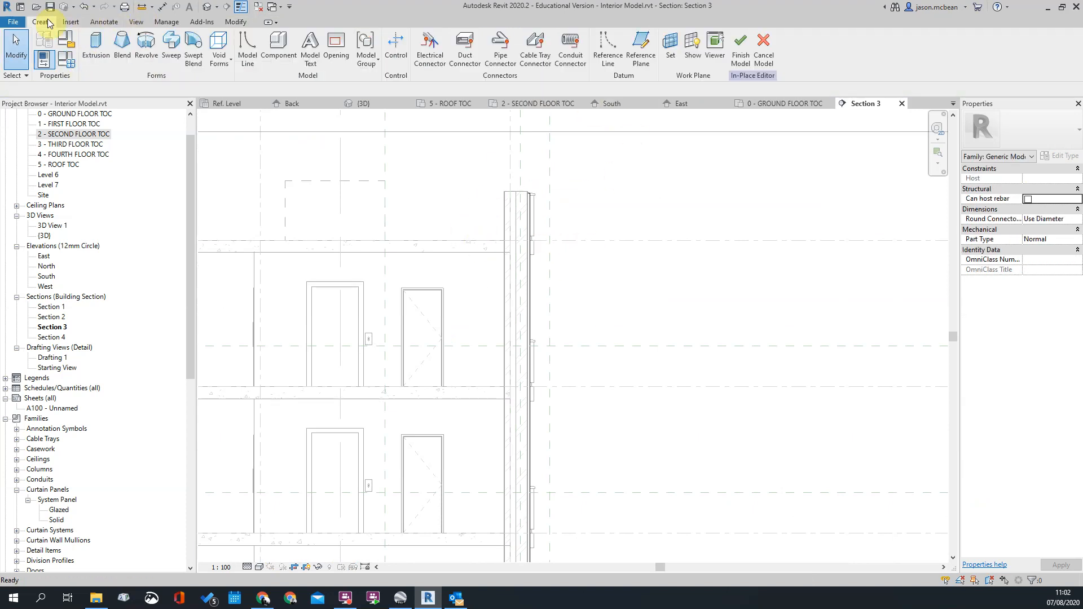
pyautogui.click(670, 54)
pyautogui.click(539, 298)
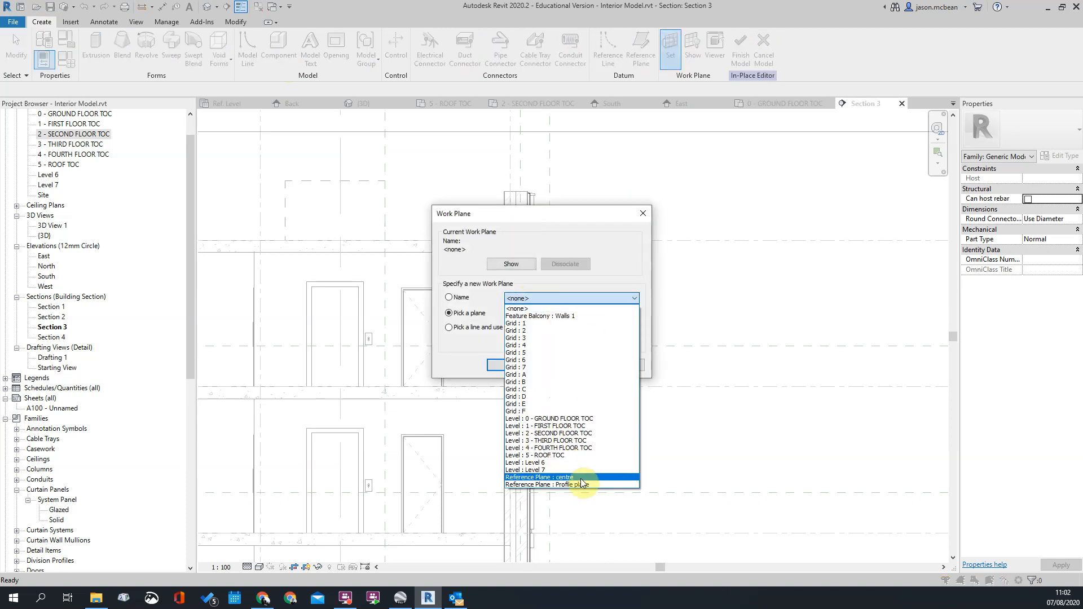
pyautogui.click(572, 477)
pyautogui.click(511, 365)
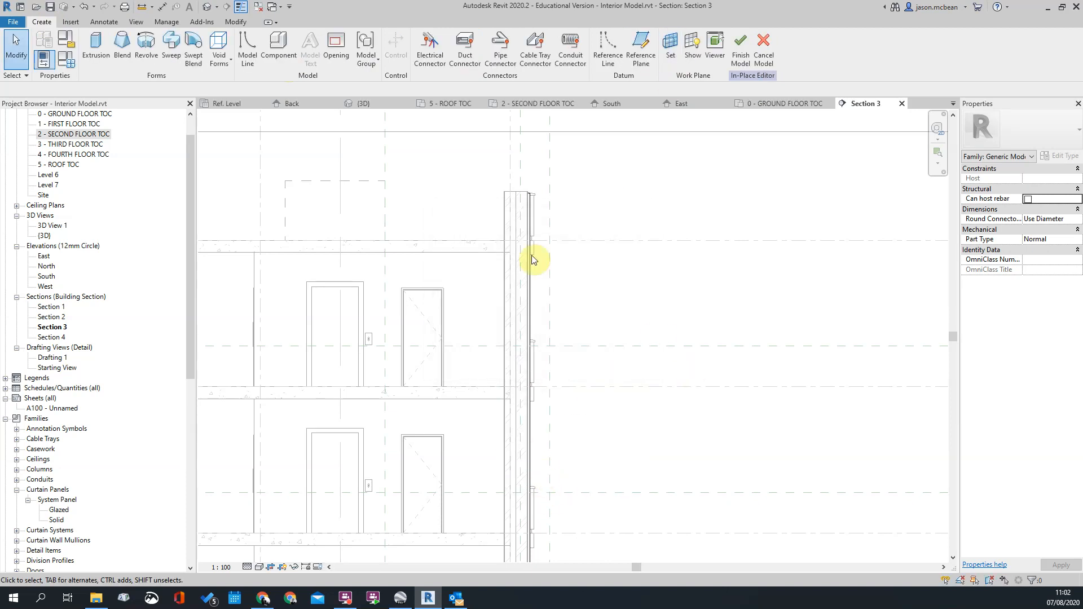
# Check the active work plane's name and show the work plane in the Section 3 view
pyautogui.scroll(-3, 655, 336)
pyautogui.click(671, 48)
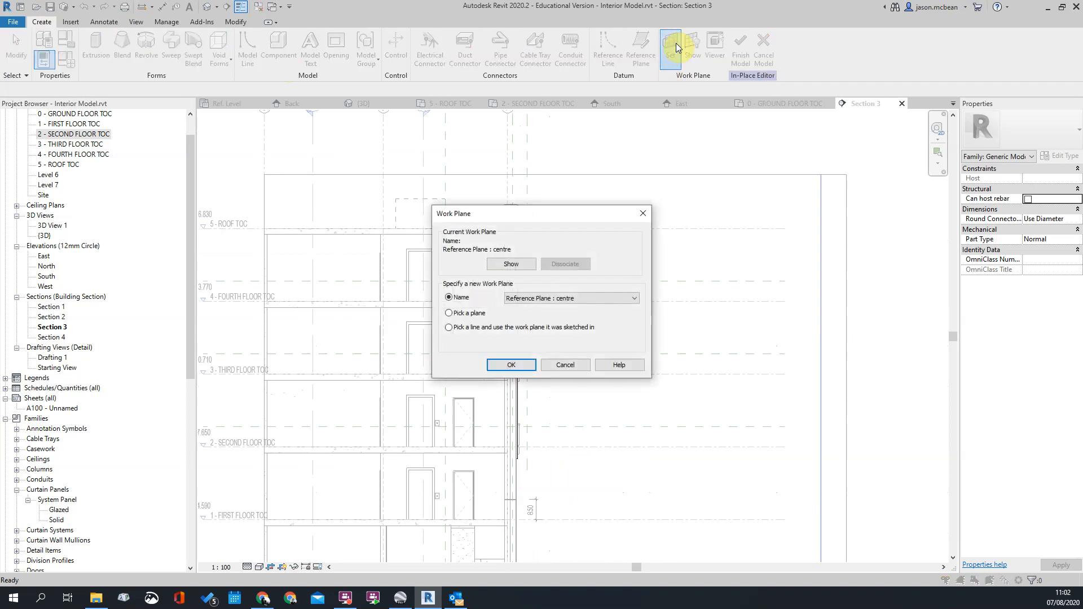
pyautogui.press('Escape')
pyautogui.click(692, 48)
# Try to move the post's vertical reference line at the roof parapet with the Constrain option turned off
pyautogui.scroll(-1, 685, 192)
pyautogui.scroll(5, 538, 232)
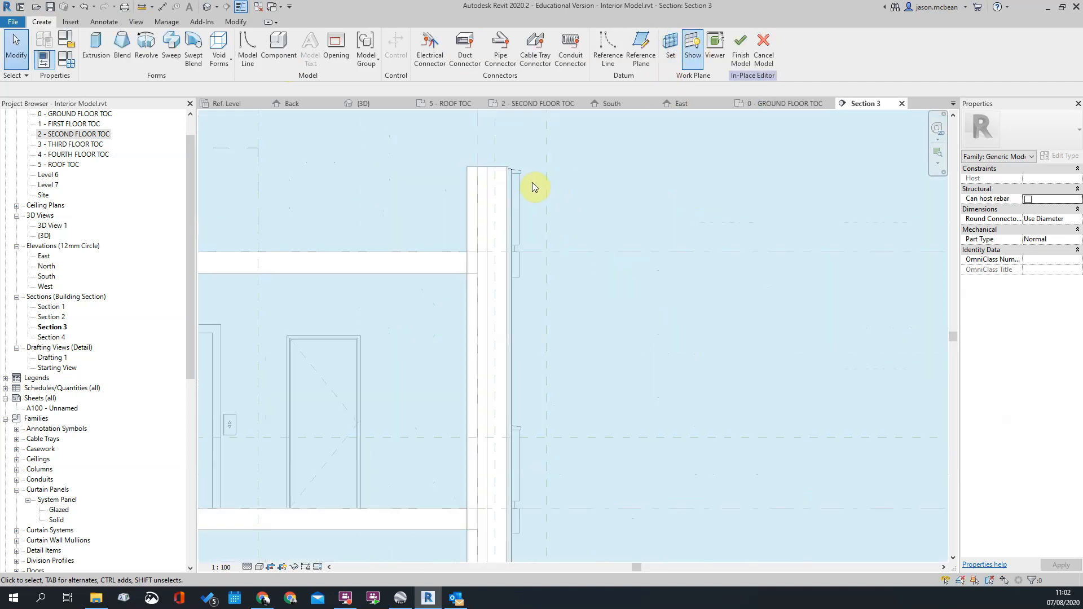
pyautogui.click(509, 177)
pyautogui.scroll(2, 514, 168)
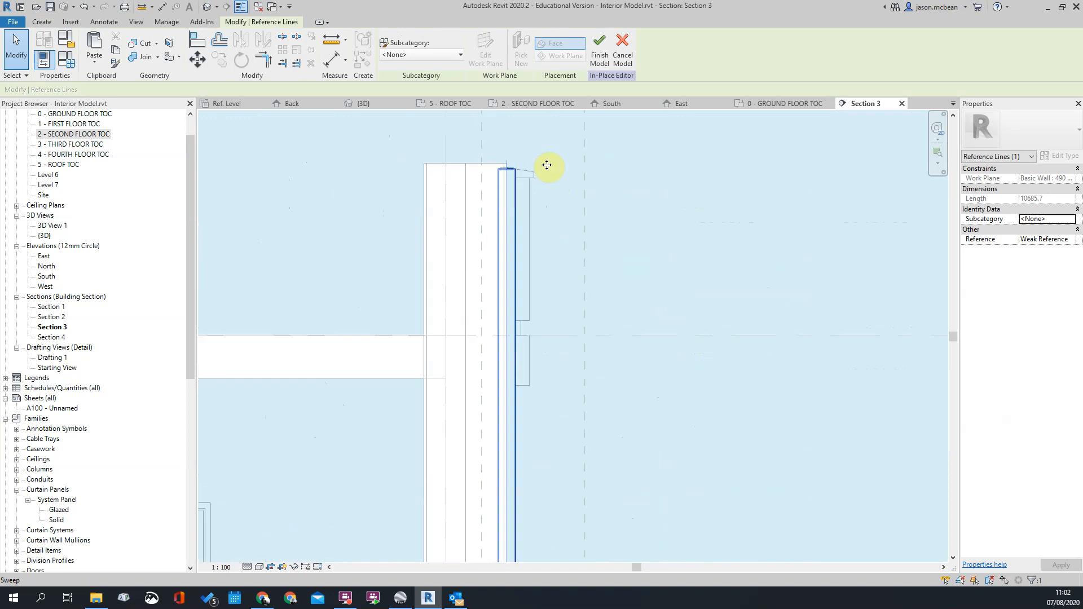
pyautogui.click(195, 61)
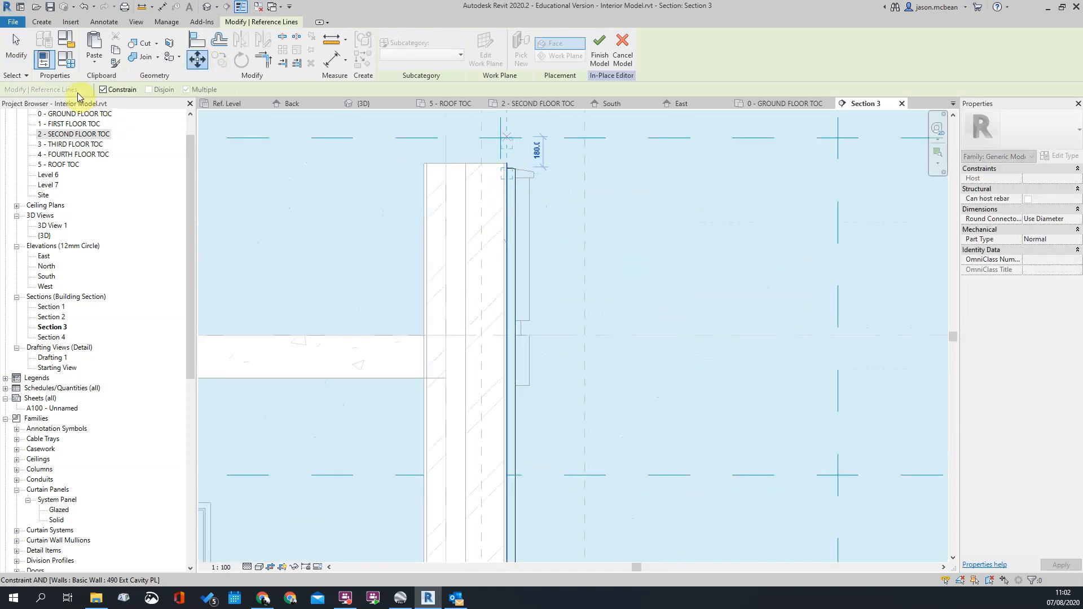
pyautogui.click(104, 90)
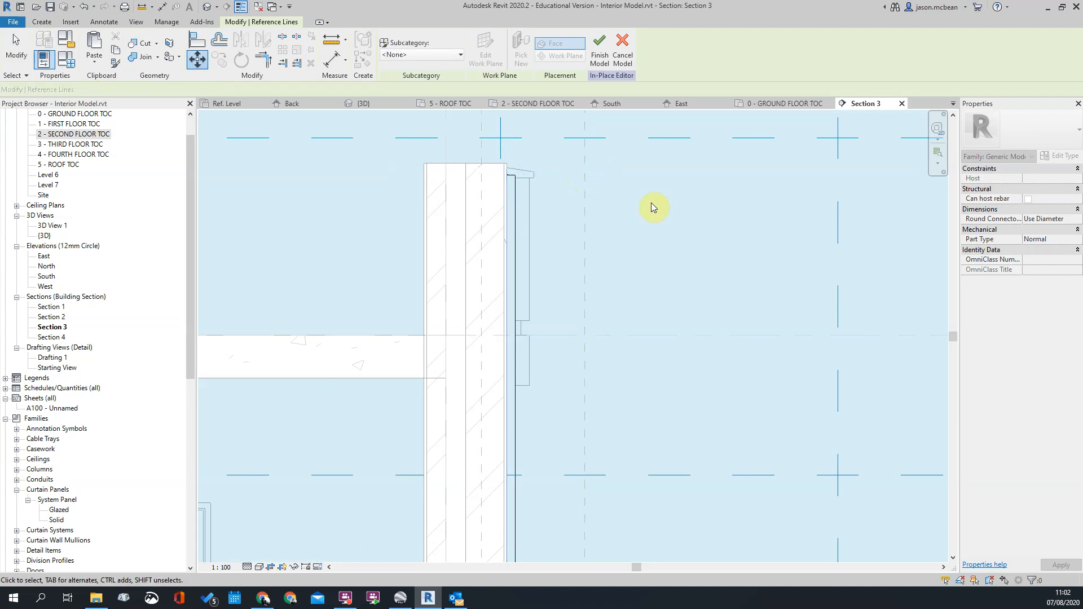
pyautogui.click(507, 177)
pyautogui.press('Escape')
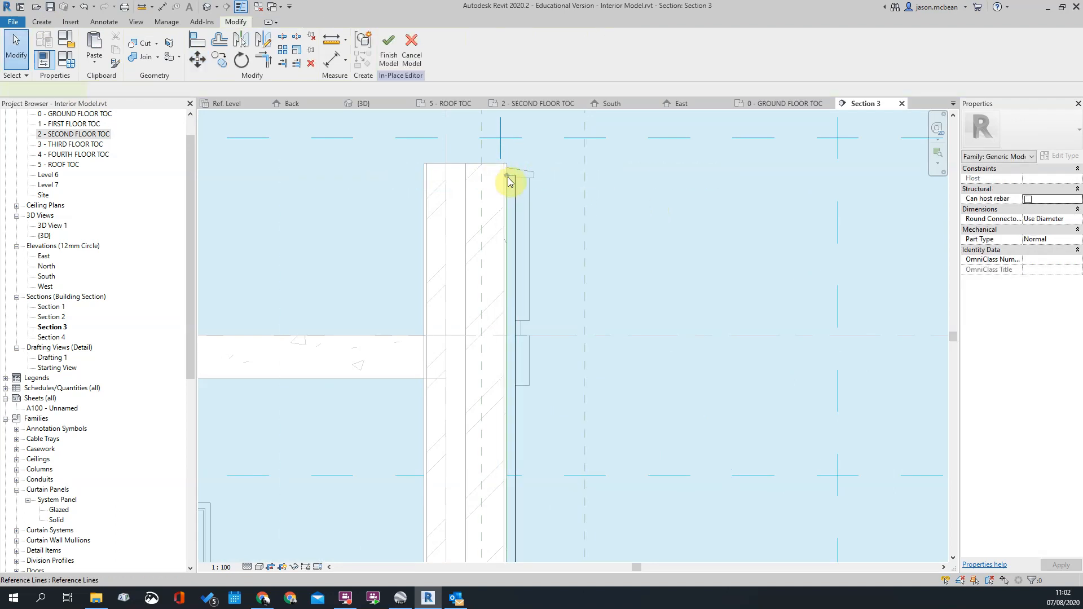
# Select the post's reference line and examine its run along the east wall from the parapet to its lower end
pyautogui.click(510, 181)
pyautogui.scroll(-4, 509, 180)
pyautogui.moveTo(689, 249); pyautogui.dragTo(565, 298, button='middle')
pyautogui.scroll(-2, 565, 298)
pyautogui.moveTo(527, 556); pyautogui.dragTo(505, 347, button='middle')
pyautogui.scroll(3, 500, 347)
pyautogui.press('Escape')
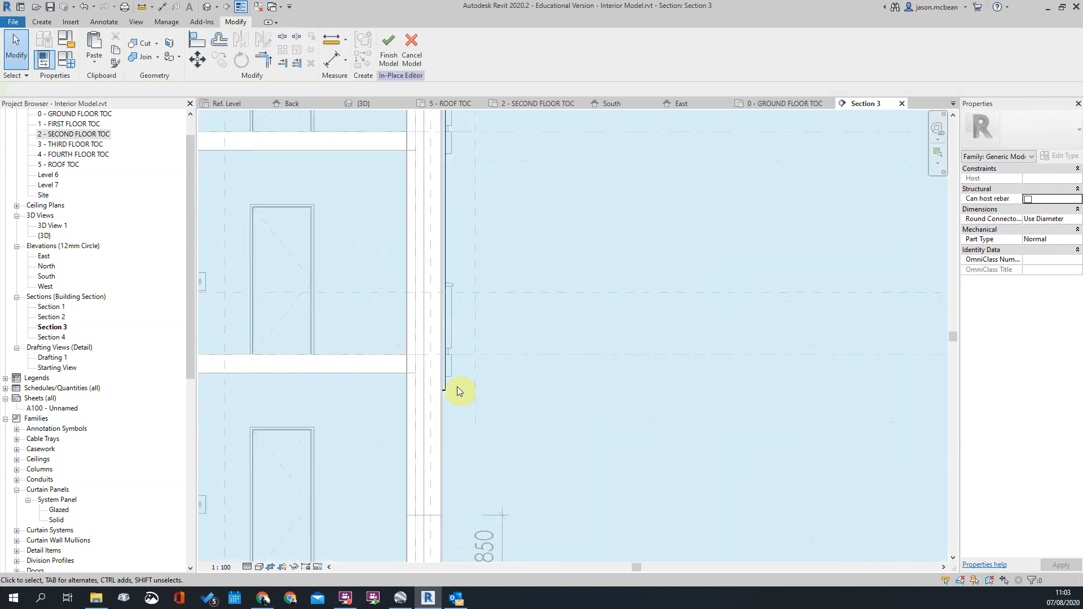
pyautogui.click(442, 394)
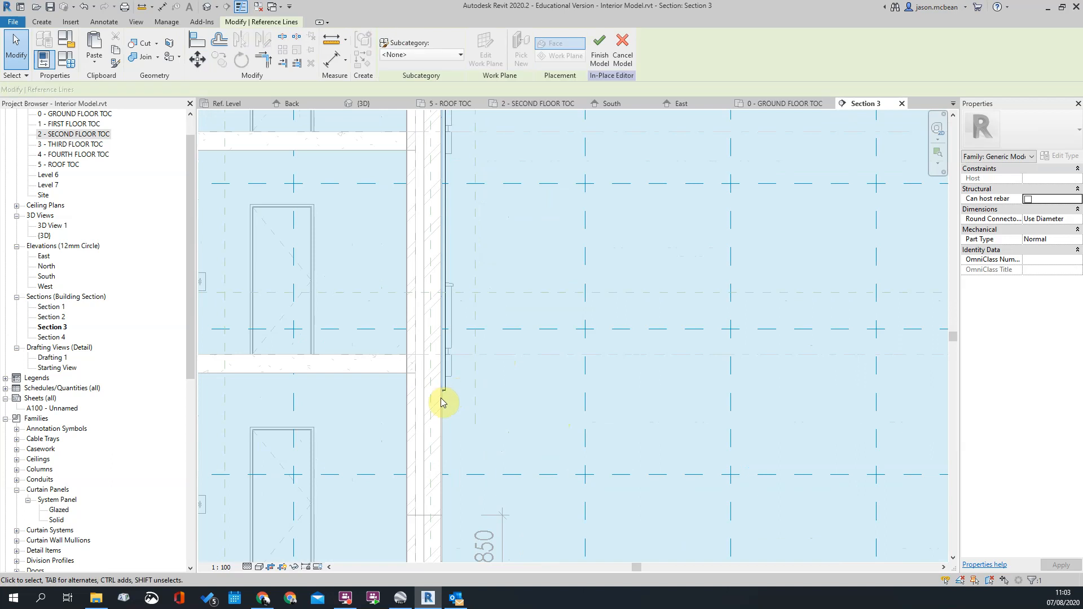
pyautogui.scroll(-2, 654, 314)
pyautogui.moveTo(716, 345); pyautogui.dragTo(662, 365, button='middle')
pyautogui.scroll(3, 471, 337)
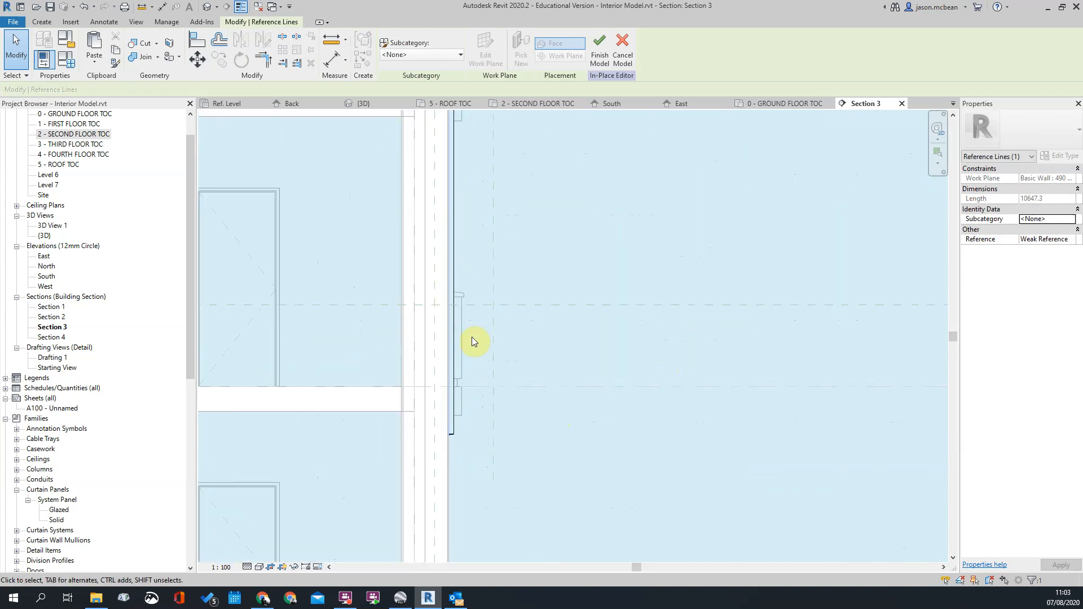
pyautogui.scroll(-4, 472, 337)
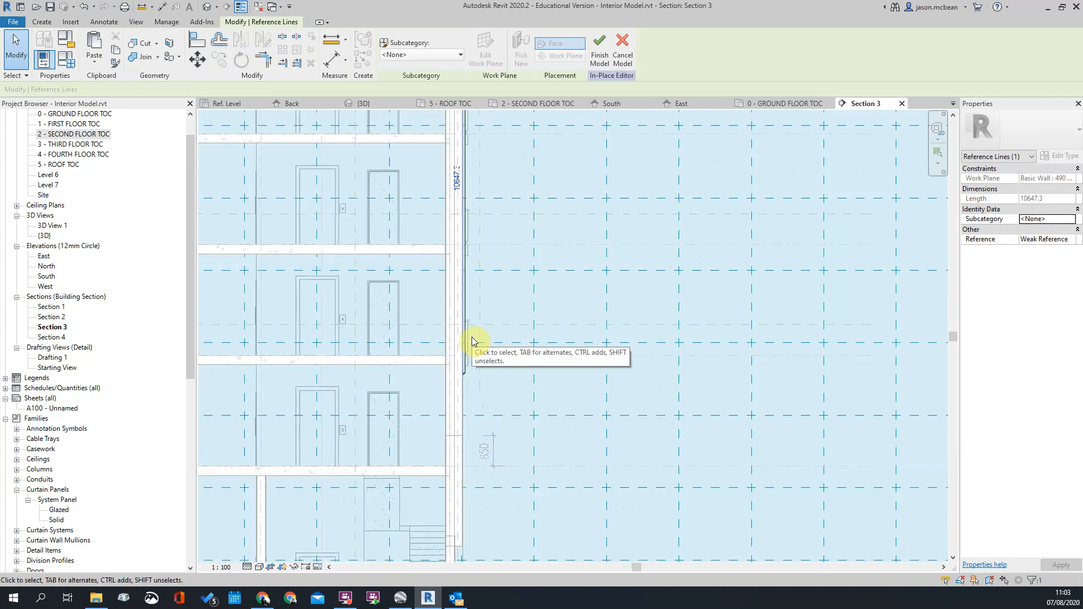